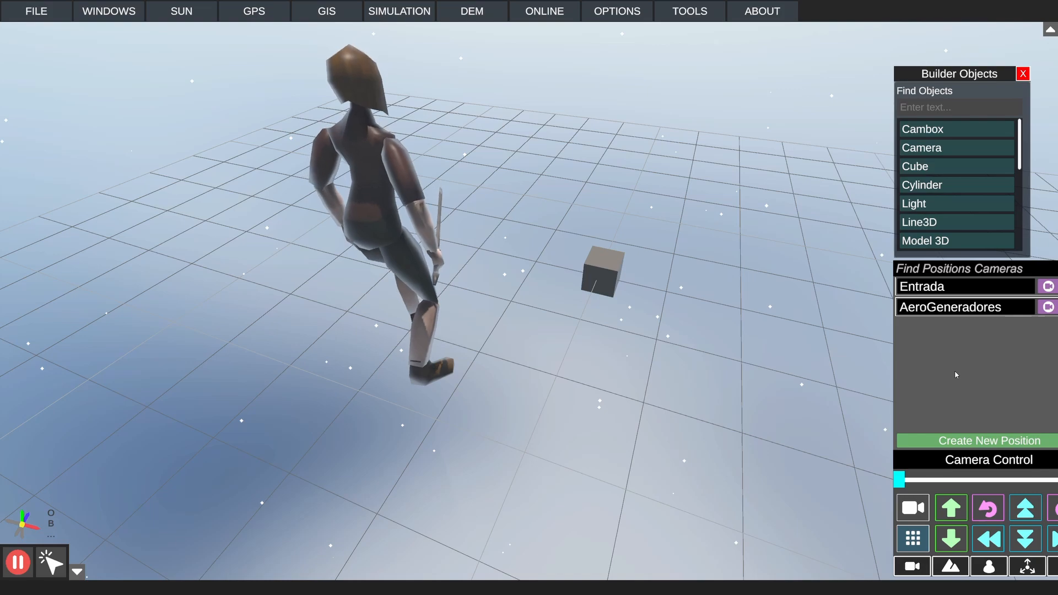
pyautogui.moveTo(595, 349); pyautogui.dragTo(585, 317, button='right')
pyautogui.scroll(-5, 585, 320)
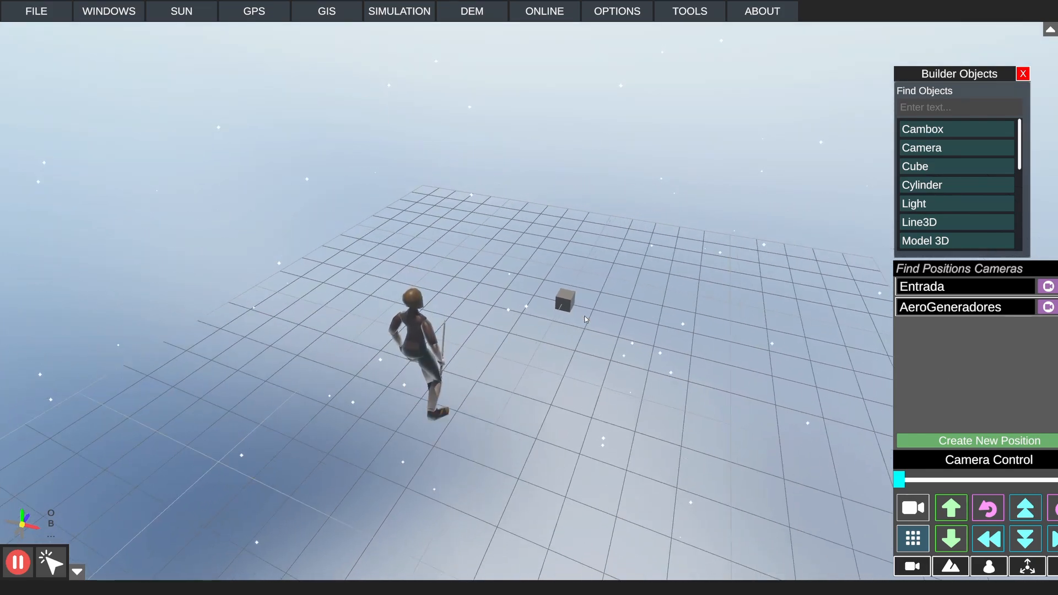
pyautogui.moveTo(586, 319); pyautogui.dragTo(537, 320, button='right')
pyautogui.press('d')
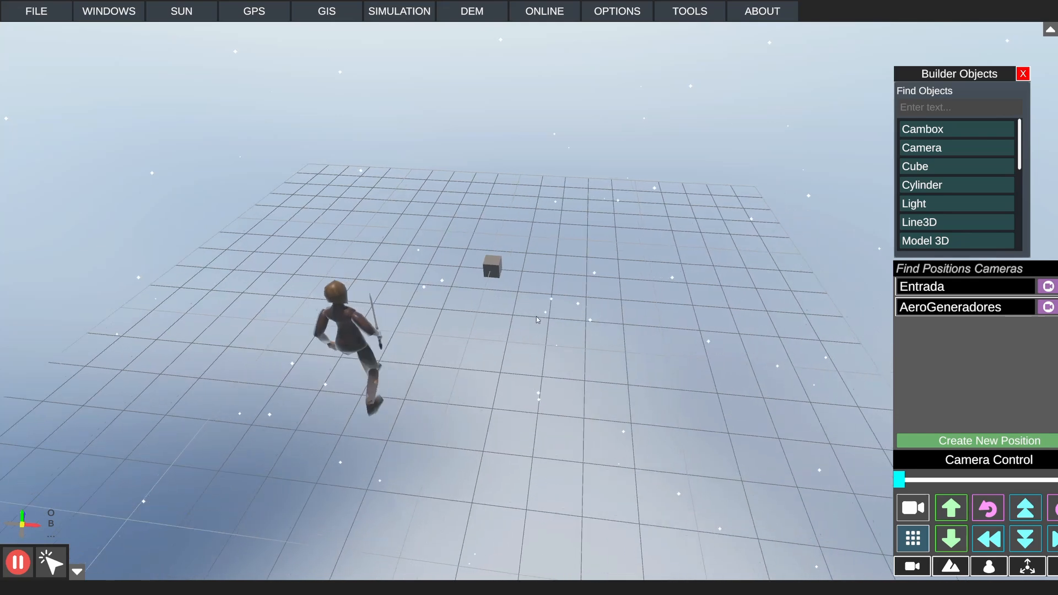
pyautogui.press('w')
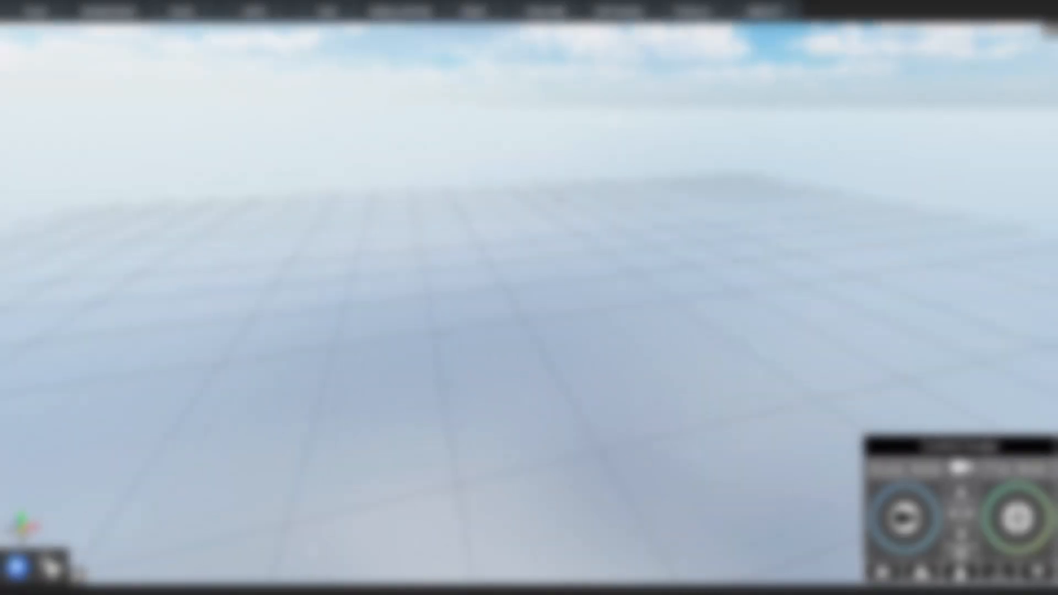
# Step: Place a Cube and a Cambox in the scene from the builder objects
pyautogui.click(428, 20)
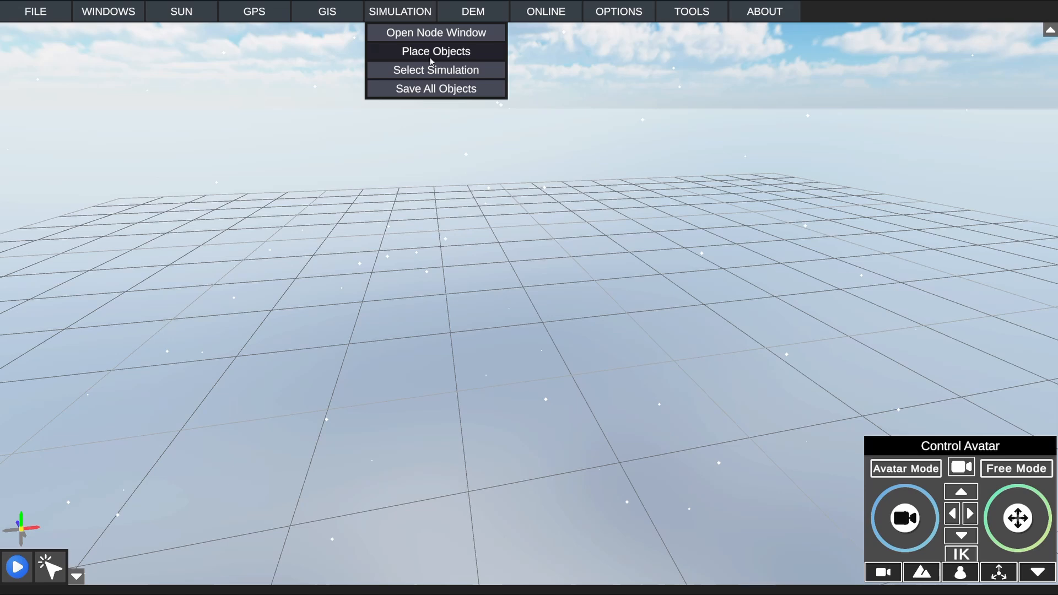
pyautogui.click(431, 58)
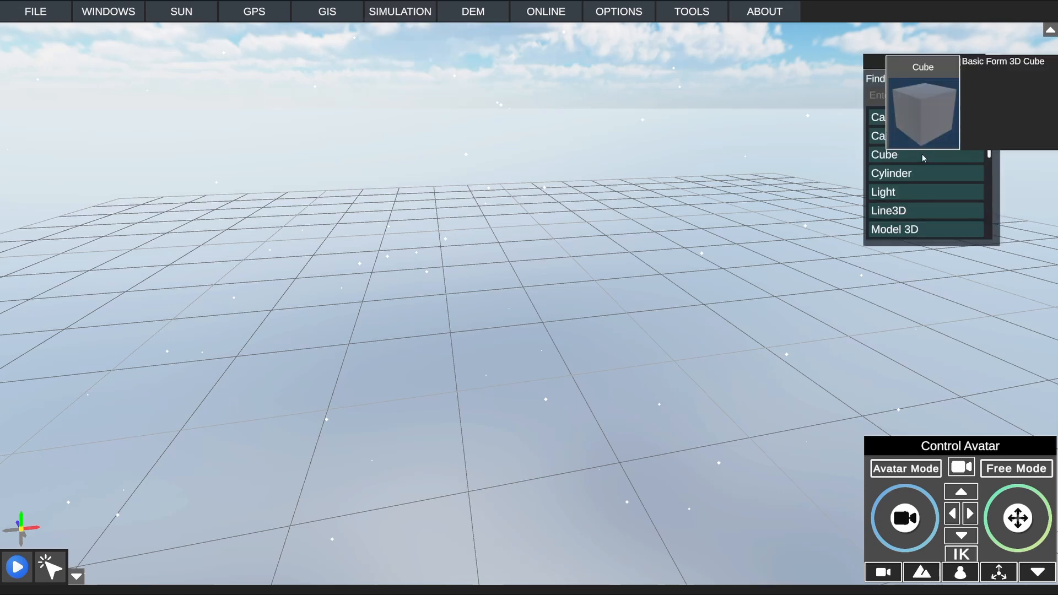
pyautogui.click(890, 155)
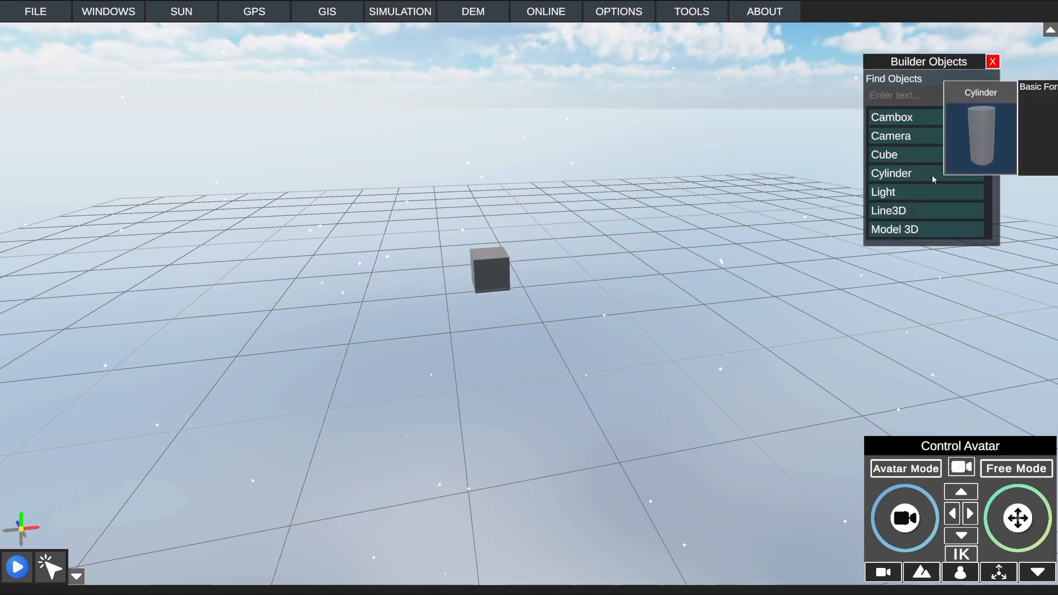
pyautogui.click(898, 121)
pyautogui.moveTo(527, 351); pyautogui.dragTo(586, 326, button='right')
pyautogui.scroll(3, 586, 326)
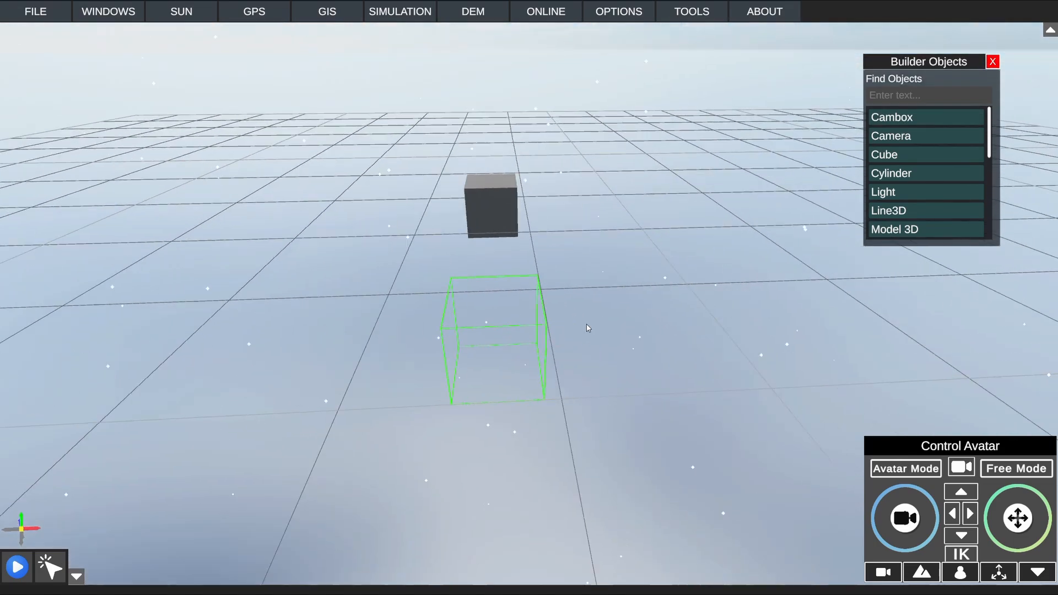
# Step: Stretch the Cambox along its red and blue axes into a long, wide detection zone in front of the cube
pyautogui.click(496, 329)
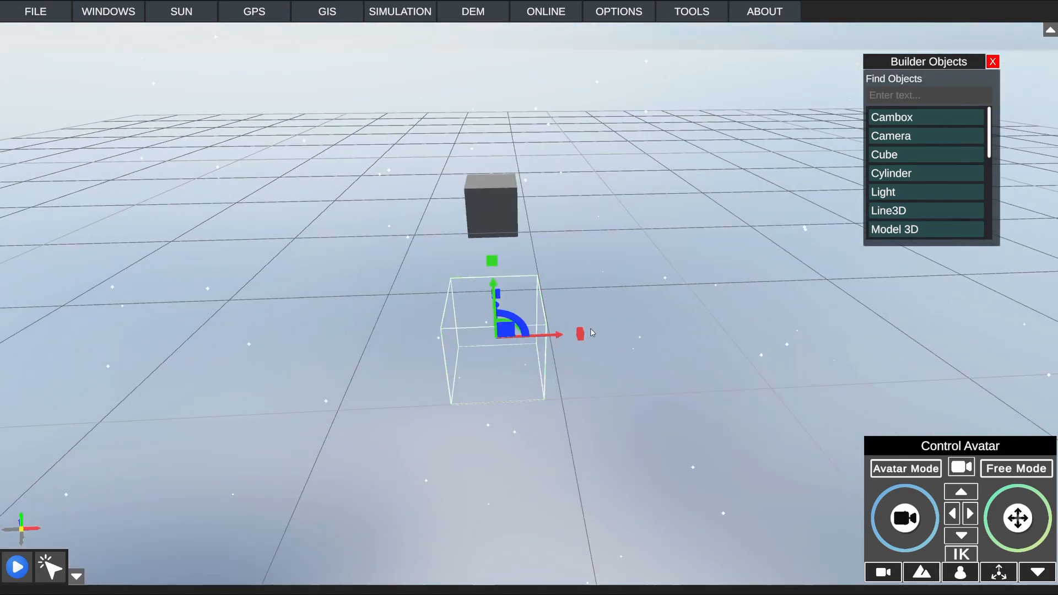
pyautogui.moveTo(580, 334); pyautogui.dragTo(729, 339)
pyautogui.moveTo(646, 306); pyautogui.dragTo(466, 300, button='right')
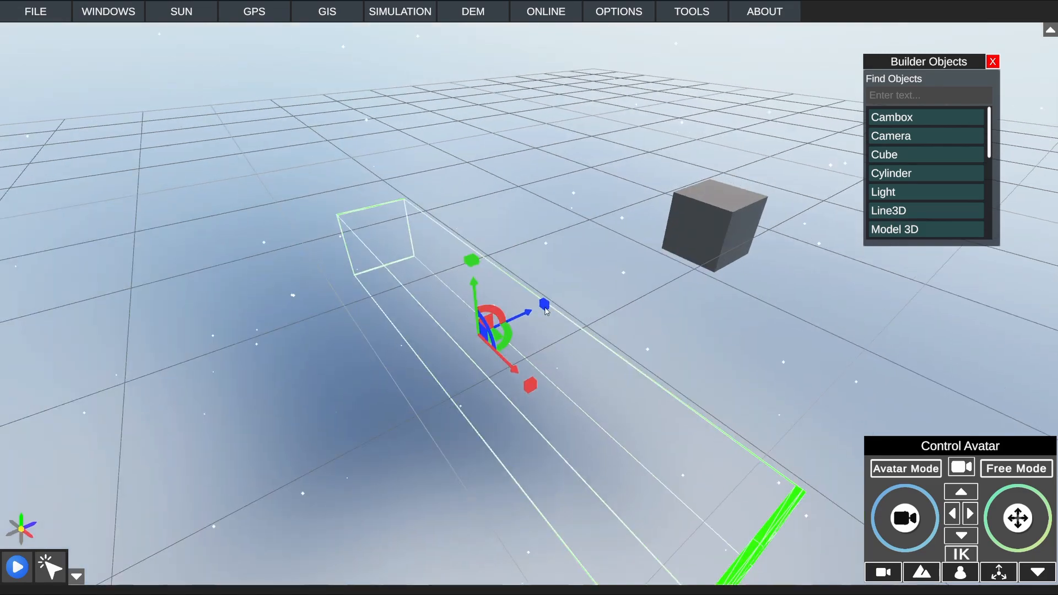
pyautogui.moveTo(545, 306); pyautogui.dragTo(595, 293)
pyautogui.moveTo(593, 296); pyautogui.dragTo(578, 250, button='right')
# Step: Rename the cube as CuboEjemplo in its object properties
pyautogui.click(582, 253)
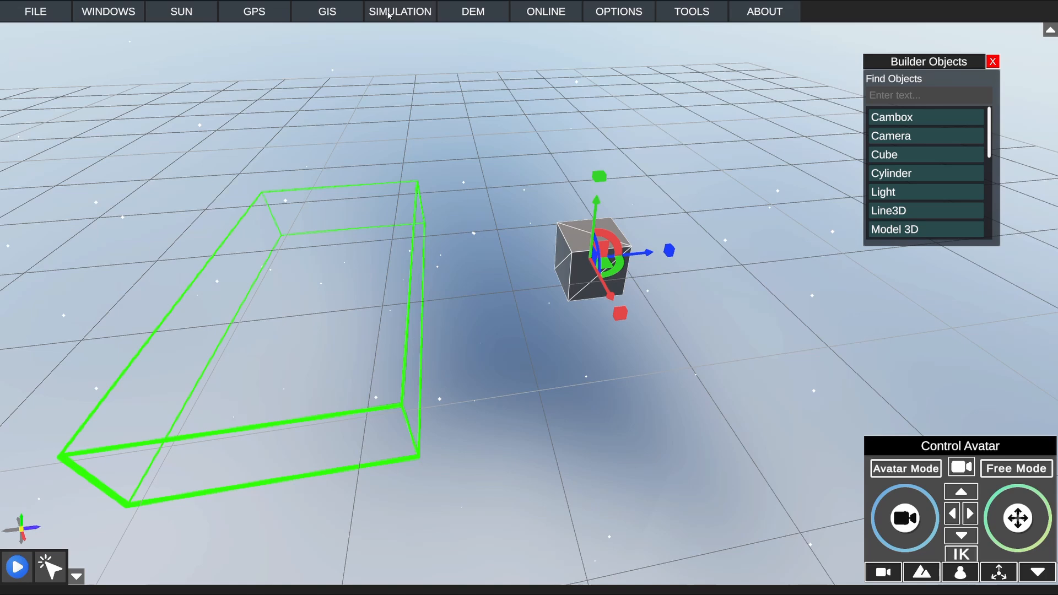
pyautogui.click(128, 14)
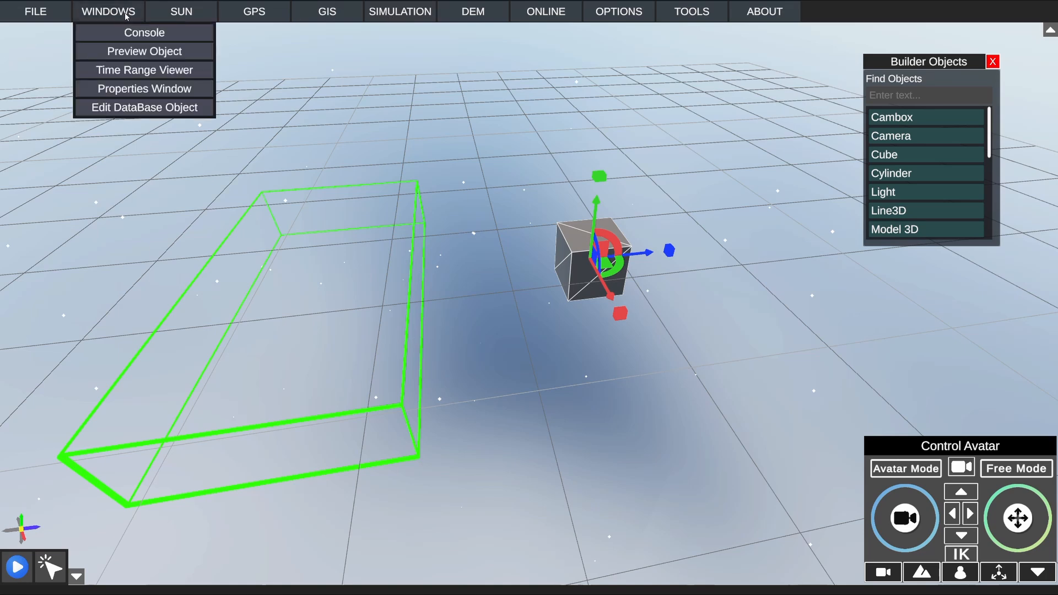
pyautogui.click(167, 91)
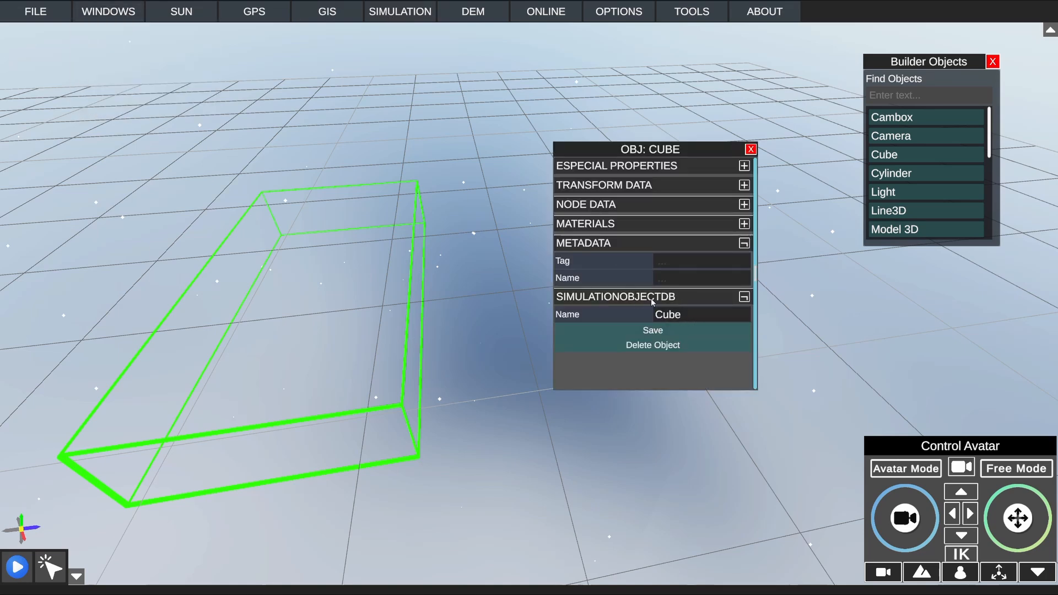
pyautogui.click(687, 314)
pyautogui.write('CuboEjemplo')
pyautogui.click(788, 317)
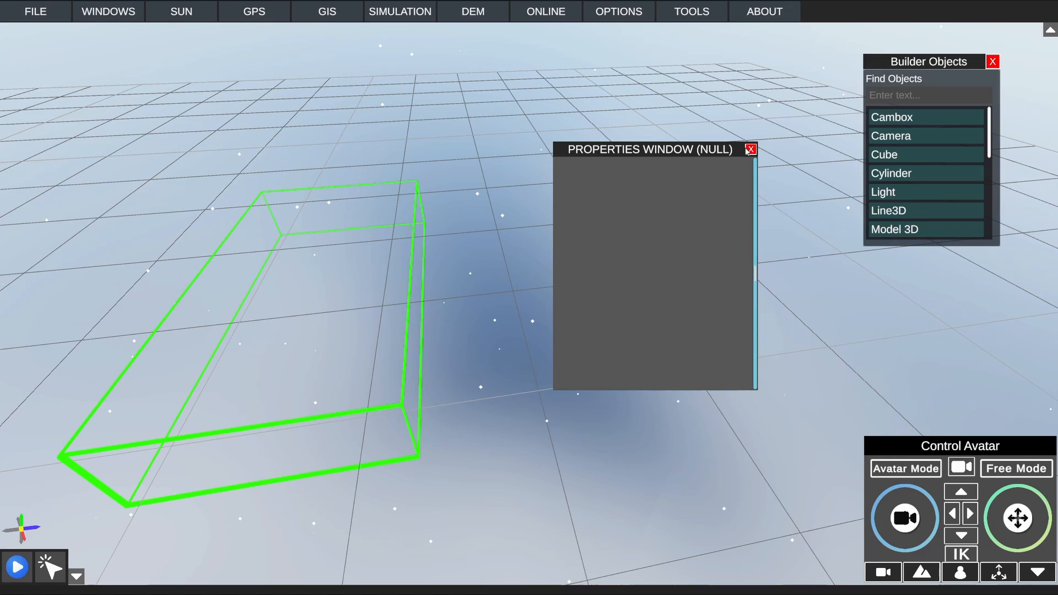
pyautogui.moveTo(726, 150); pyautogui.dragTo(580, 159)
pyautogui.click(617, 252)
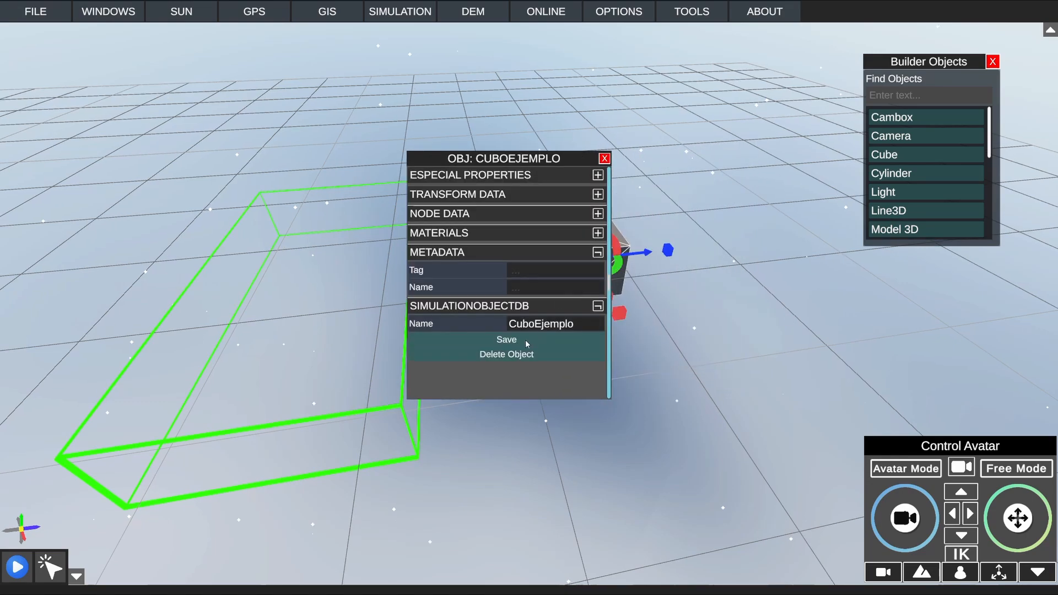
pyautogui.click(605, 158)
# Step: Select the Cambox and open the node window for it
pyautogui.click(388, 210)
pyautogui.moveTo(429, 192); pyautogui.dragTo(489, 208, button='right')
pyautogui.scroll(-3, 489, 208)
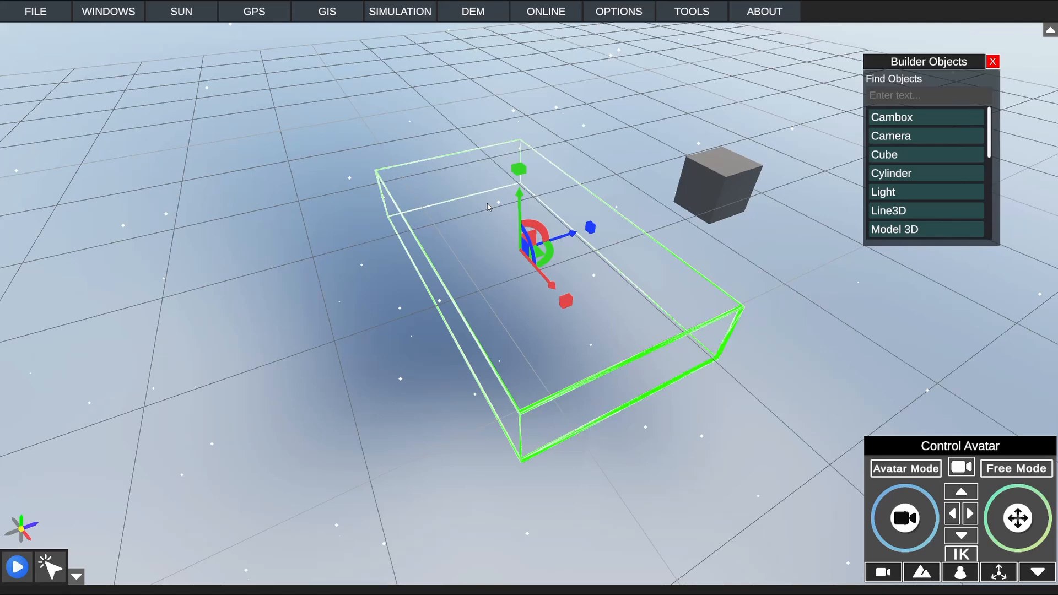
pyautogui.click(393, 18)
pyautogui.click(393, 19)
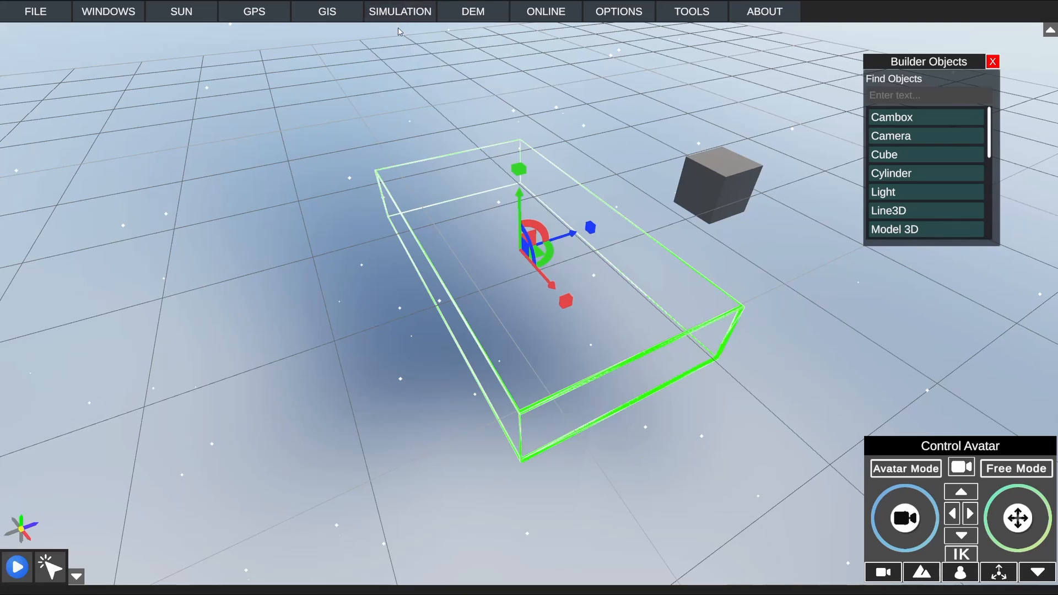
pyautogui.click(398, 17)
pyautogui.click(449, 35)
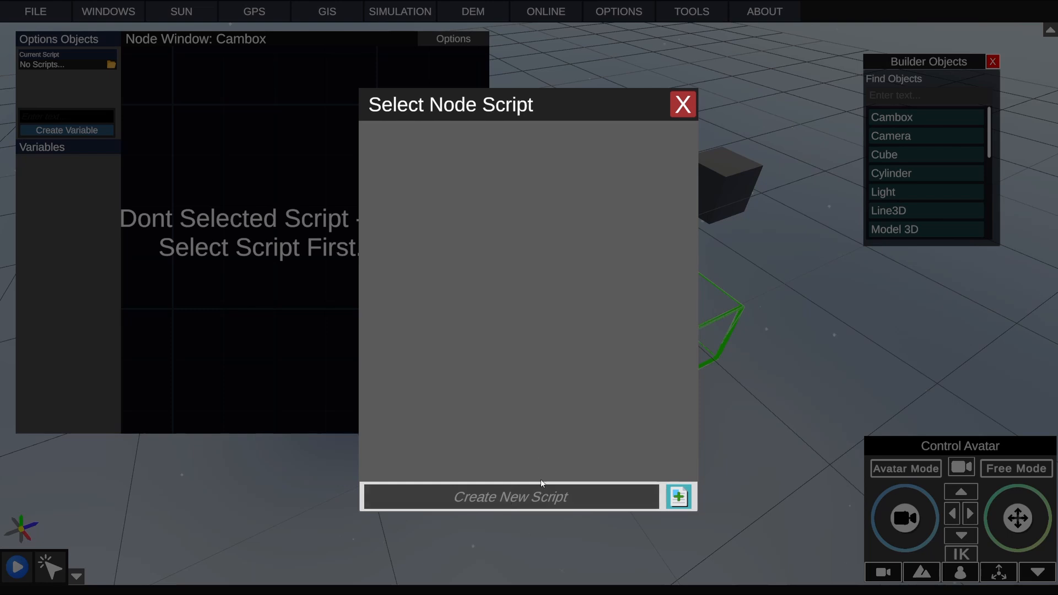
# Step: Create a node script named EnableDisable and load it as the Cambox's current script
pyautogui.click(542, 485)
pyautogui.write('EnableDisable')
pyautogui.press('Return')
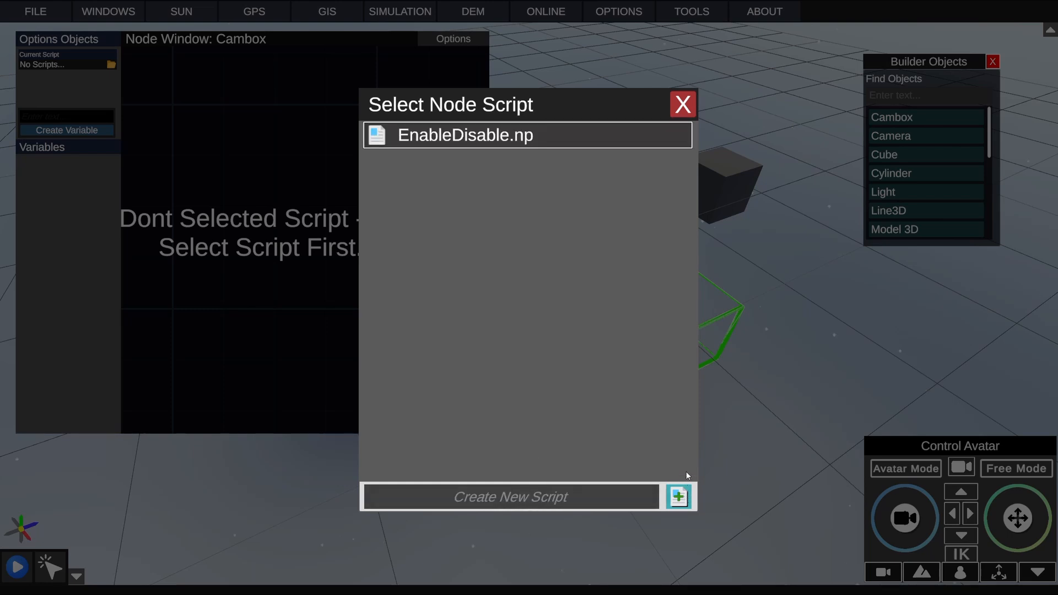
pyautogui.click(526, 137)
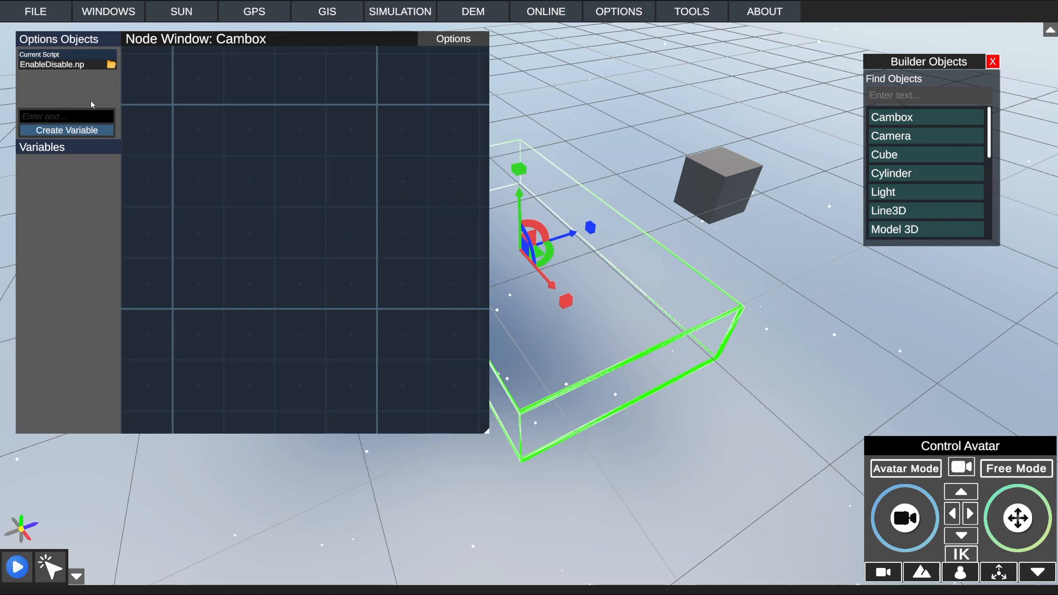
# Step: Add a Detect Trigger node to the EnableDisable script
pyautogui.rightClick(205, 105)
pyautogui.click(222, 231)
pyautogui.rightClick(213, 215)
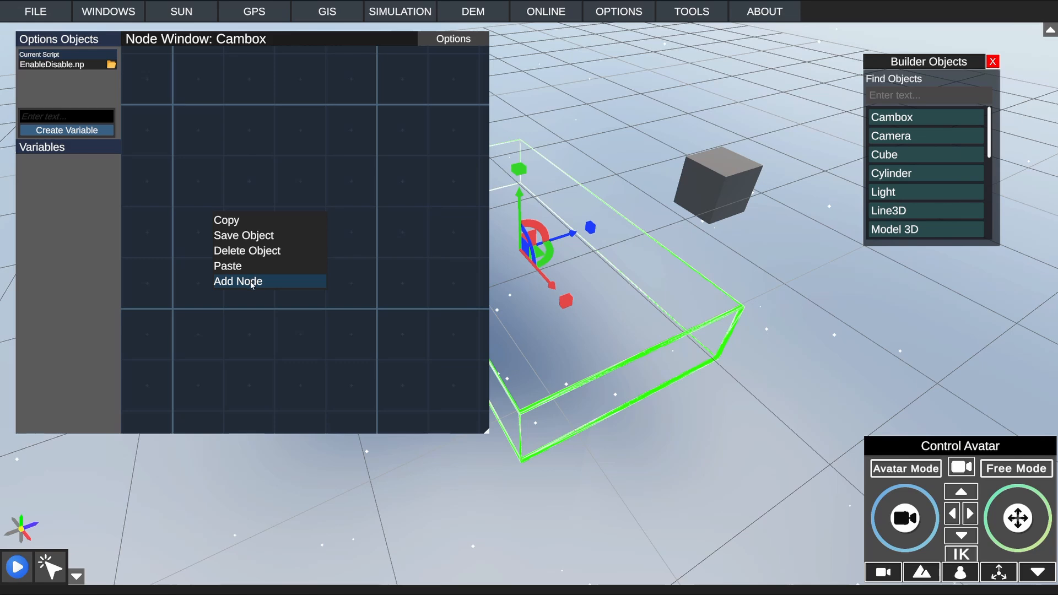
pyautogui.click(250, 283)
pyautogui.rightClick(235, 255)
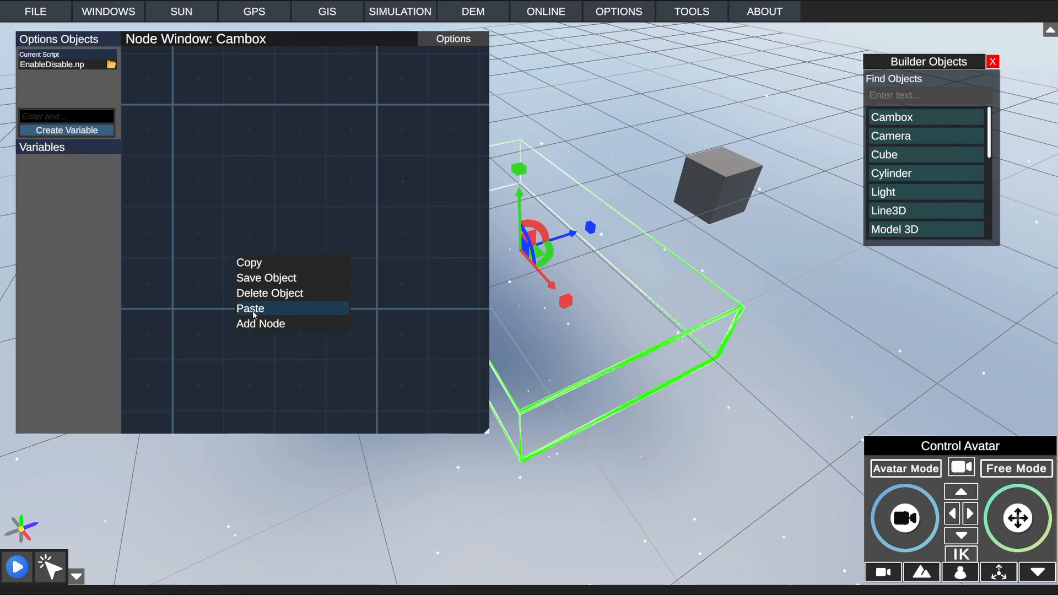
pyautogui.click(256, 324)
pyautogui.click(273, 317)
pyautogui.write('det')
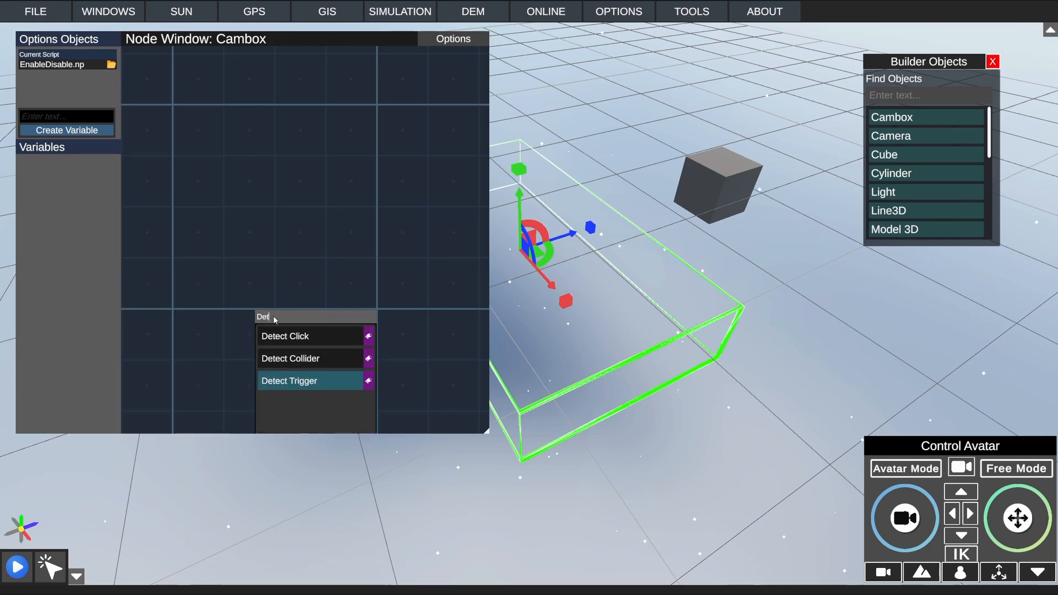
pyautogui.click(282, 379)
# Step: Add an Enable Disable node and place it above and to the right of the Detect Trigger node
pyautogui.scroll(2, 280, 199)
pyautogui.rightClick(269, 145)
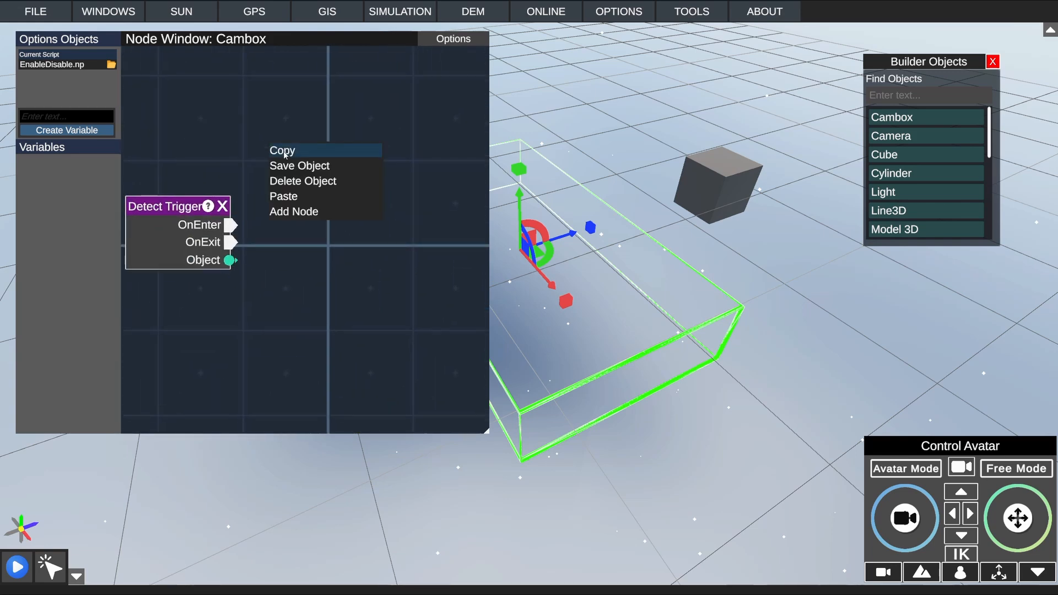
pyautogui.rightClick(289, 144)
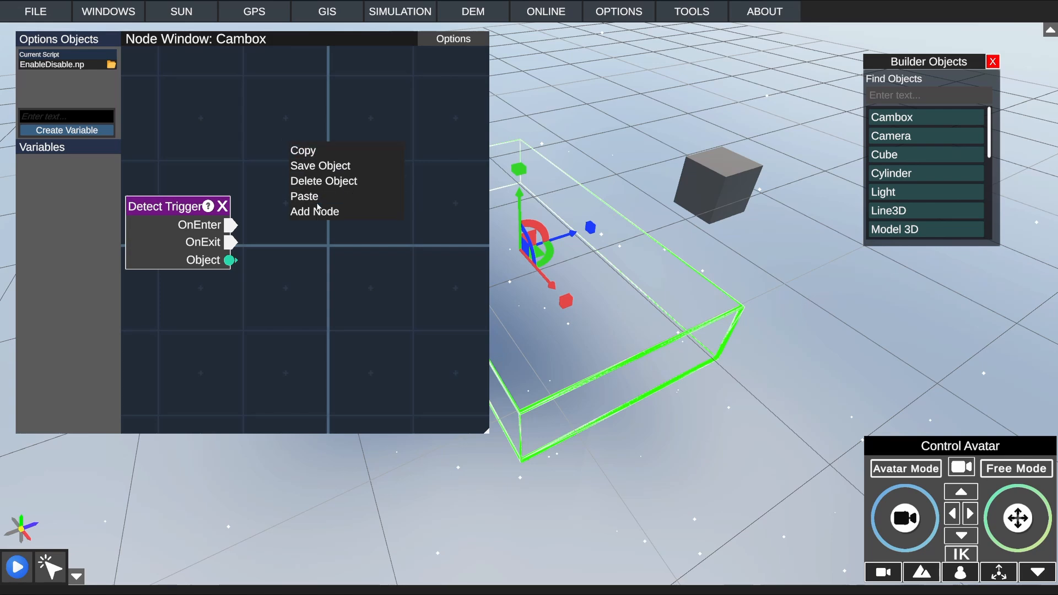
pyautogui.click(309, 211)
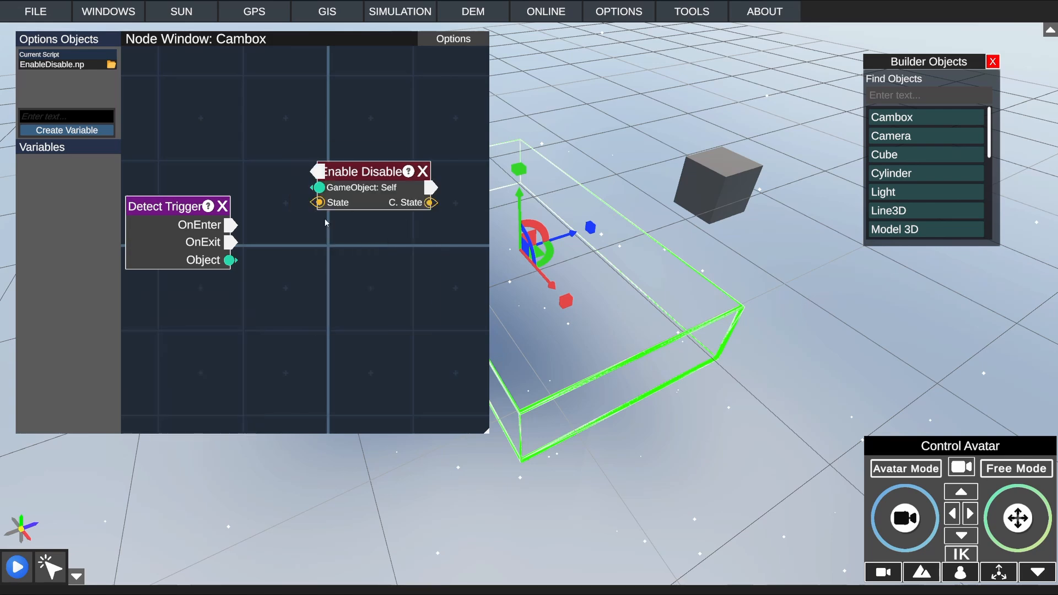
pyautogui.moveTo(356, 170); pyautogui.dragTo(358, 137)
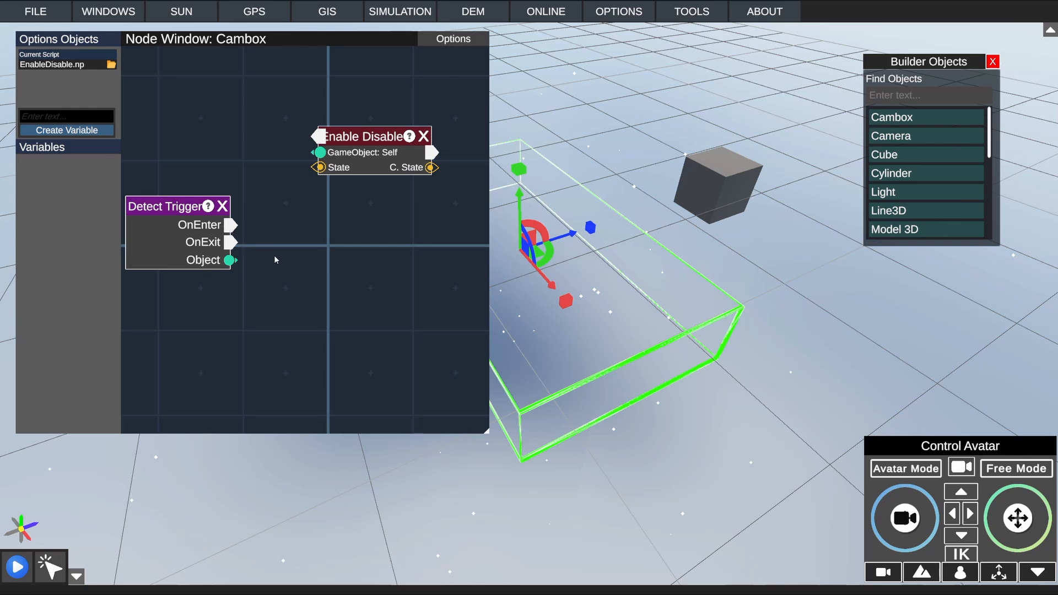
# Step: Add a second Enable Disable node and place it below the first one
pyautogui.rightClick(306, 187)
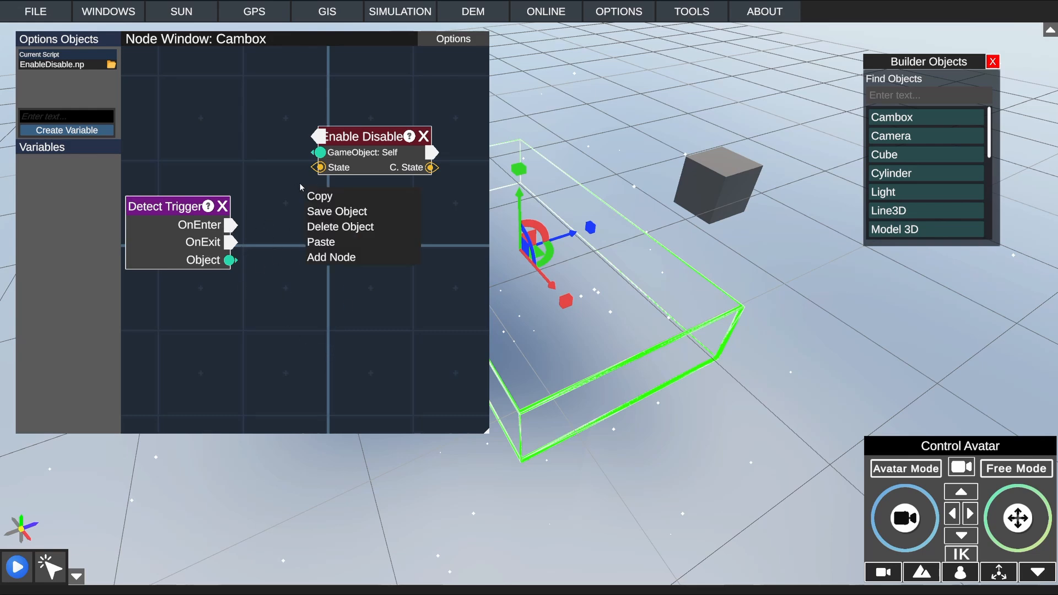
pyautogui.click(331, 257)
pyautogui.write('En')
pyautogui.click(339, 271)
pyautogui.moveTo(357, 213); pyautogui.dragTo(357, 302)
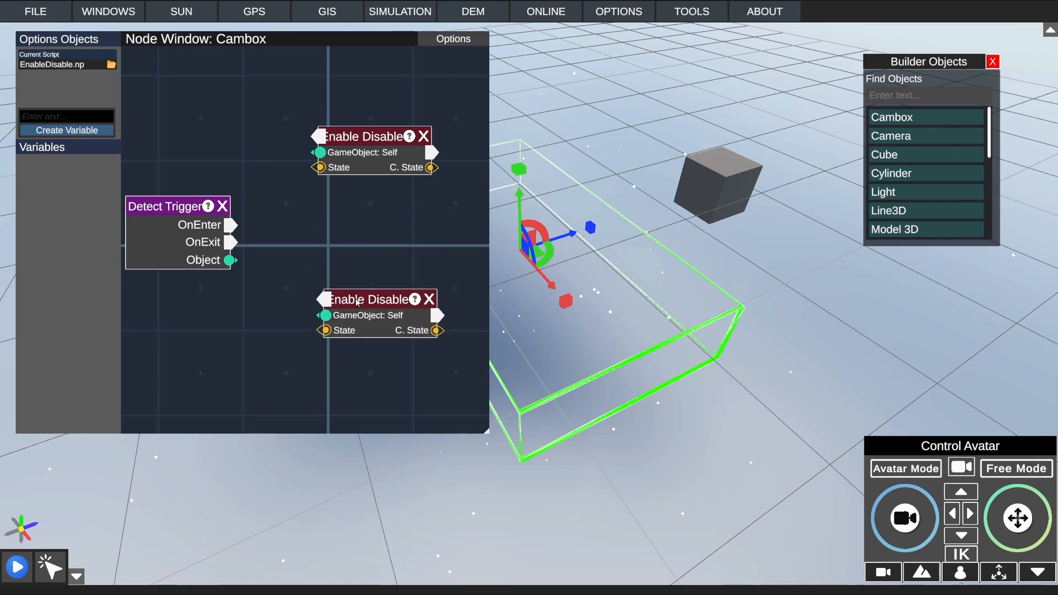
# Step: Move both Enable Disable nodes further to the right of the Detect Trigger node
pyautogui.scroll(-3, 241, 175)
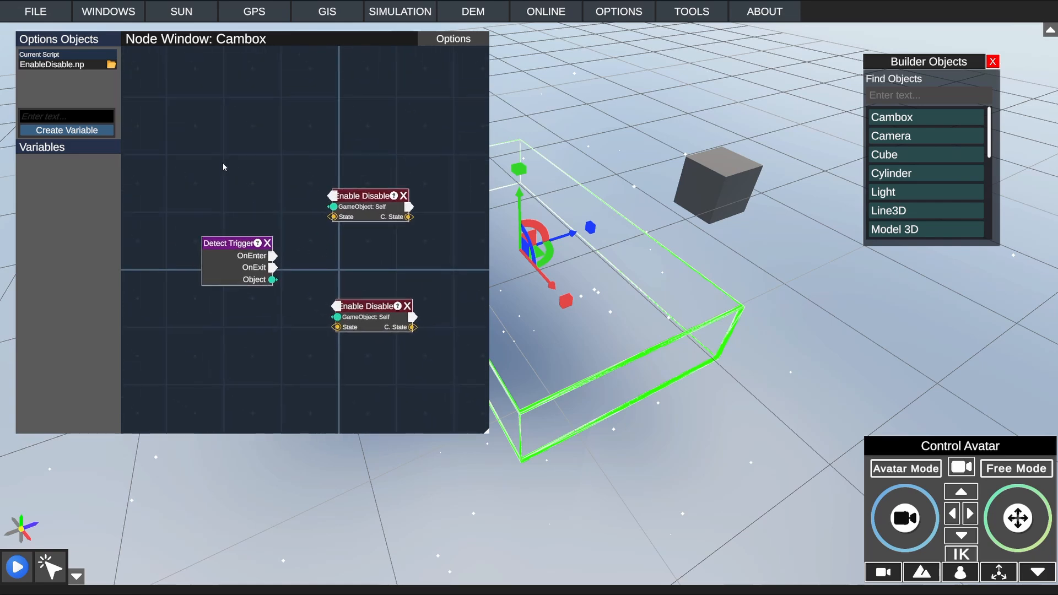
pyautogui.moveTo(367, 196); pyautogui.dragTo(385, 198)
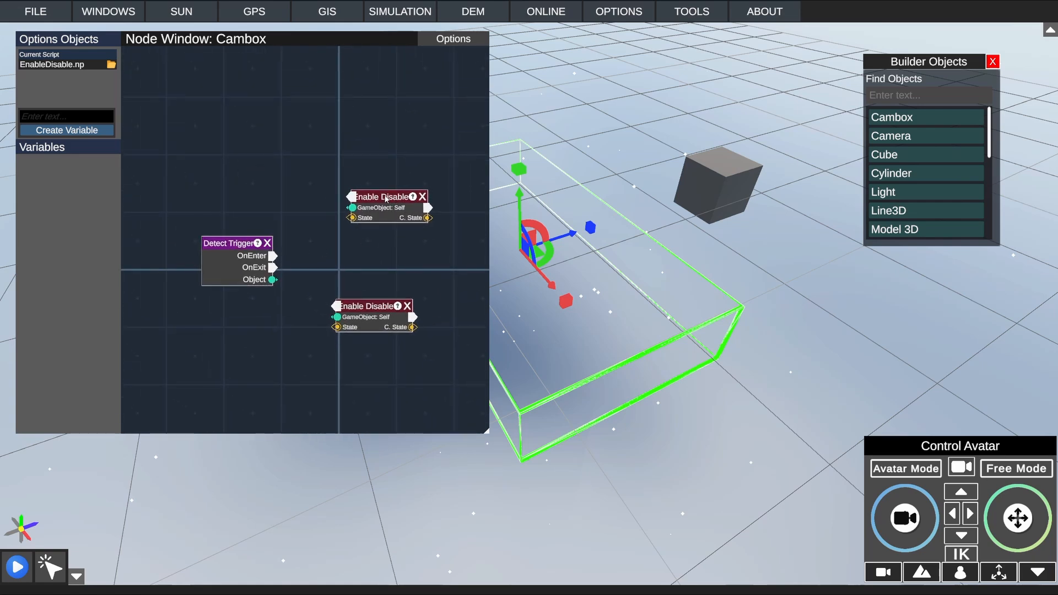
pyautogui.moveTo(366, 307); pyautogui.dragTo(383, 310)
pyautogui.moveTo(370, 196); pyautogui.dragTo(376, 197)
# Step: Add two Bool nodes to the node graph
pyautogui.rightClick(353, 273)
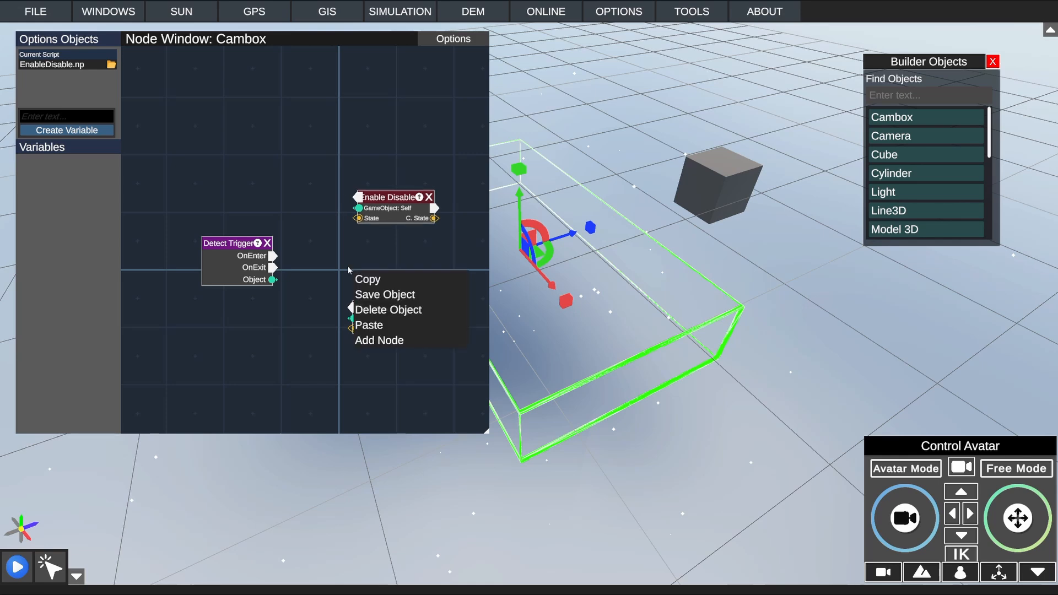
pyautogui.click(380, 337)
pyautogui.write('En')
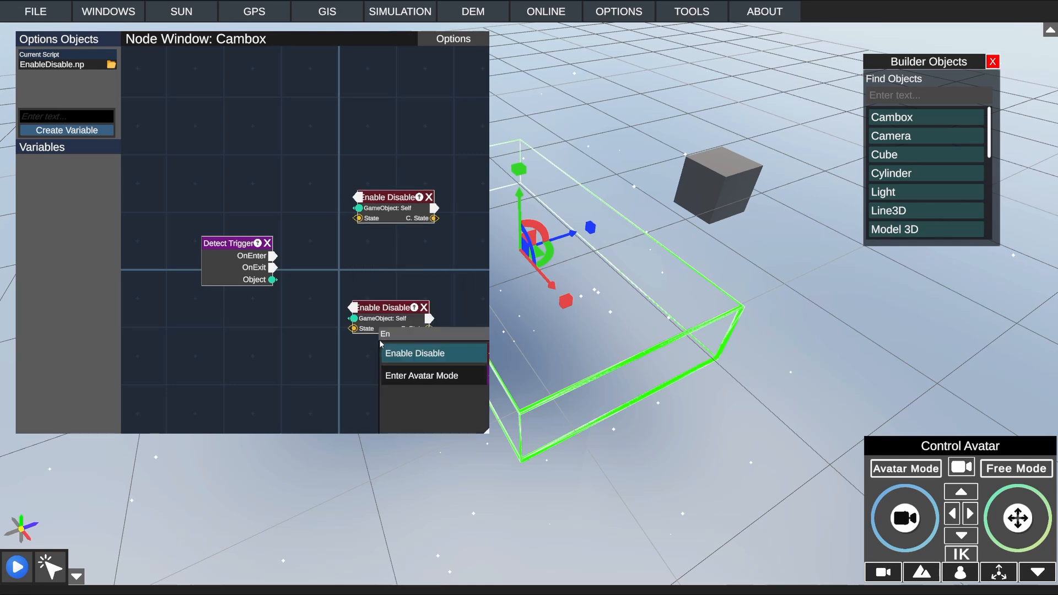
pyautogui.press('BackSpace')
pyautogui.press('BackSpace')
pyautogui.write('Bool')
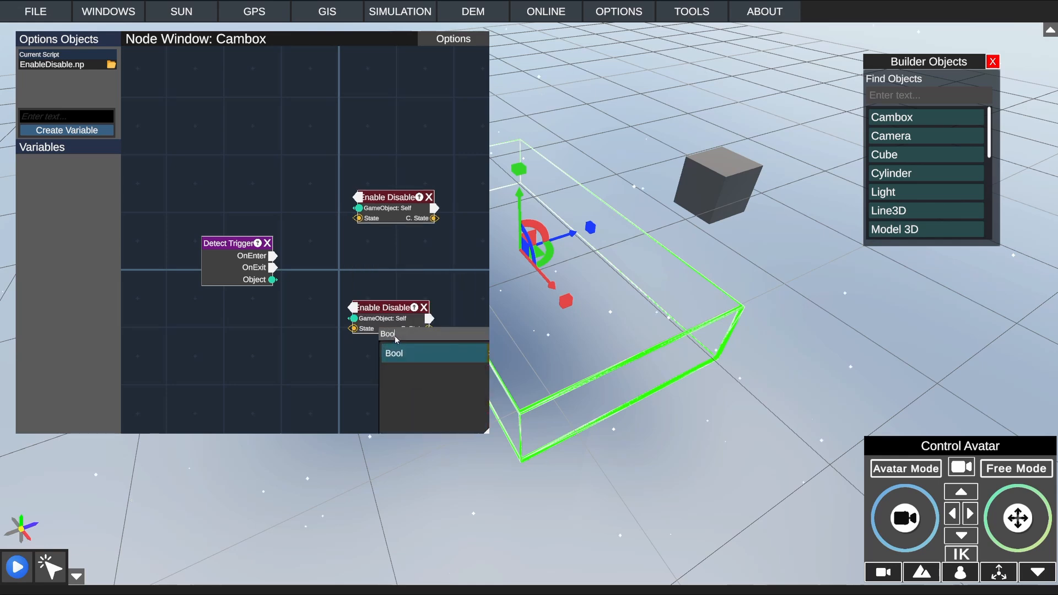
pyautogui.click(394, 354)
pyautogui.rightClick(287, 184)
pyautogui.click(319, 252)
pyautogui.click(363, 262)
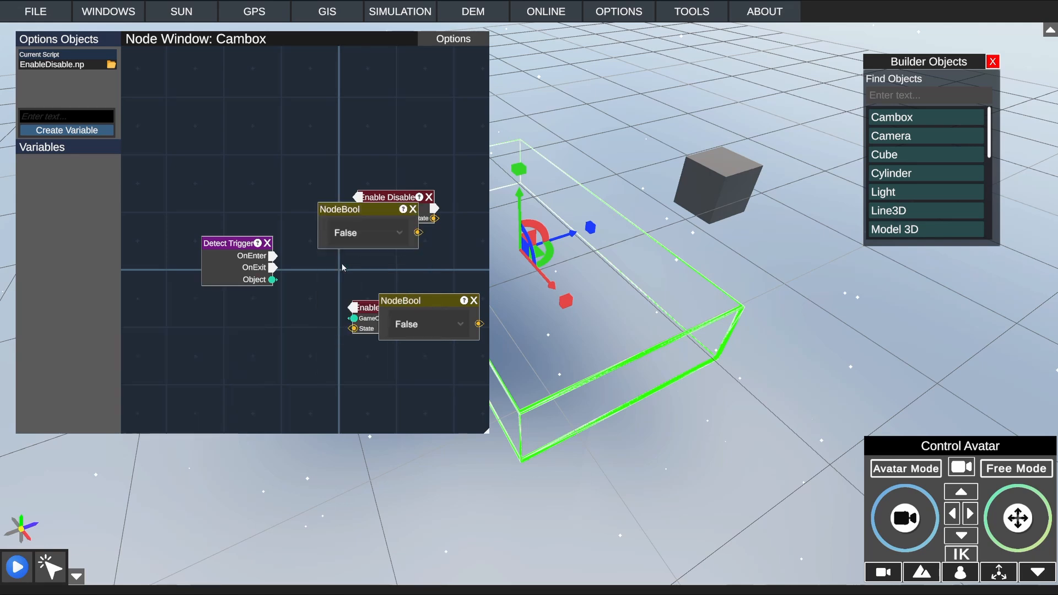
# Step: Arrange the two Bool nodes above and below the Detect Trigger node and shift the upper Enable Disable node further right
pyautogui.moveTo(397, 301); pyautogui.dragTo(220, 338)
pyautogui.moveTo(357, 208); pyautogui.dragTo(218, 196)
pyautogui.moveTo(378, 199); pyautogui.dragTo(411, 197)
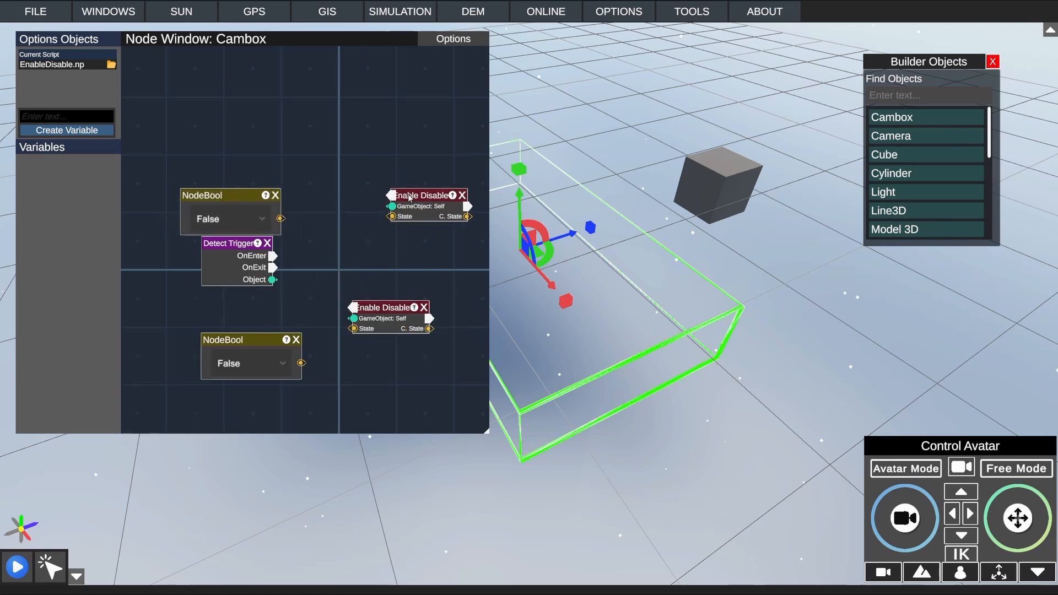
# Step: Connect each Bool node to the State input of its Enable Disable node, with the upper Bool set to True and the lower to False
pyautogui.moveTo(280, 218); pyautogui.dragTo(390, 217)
pyautogui.moveTo(301, 364); pyautogui.dragTo(354, 328)
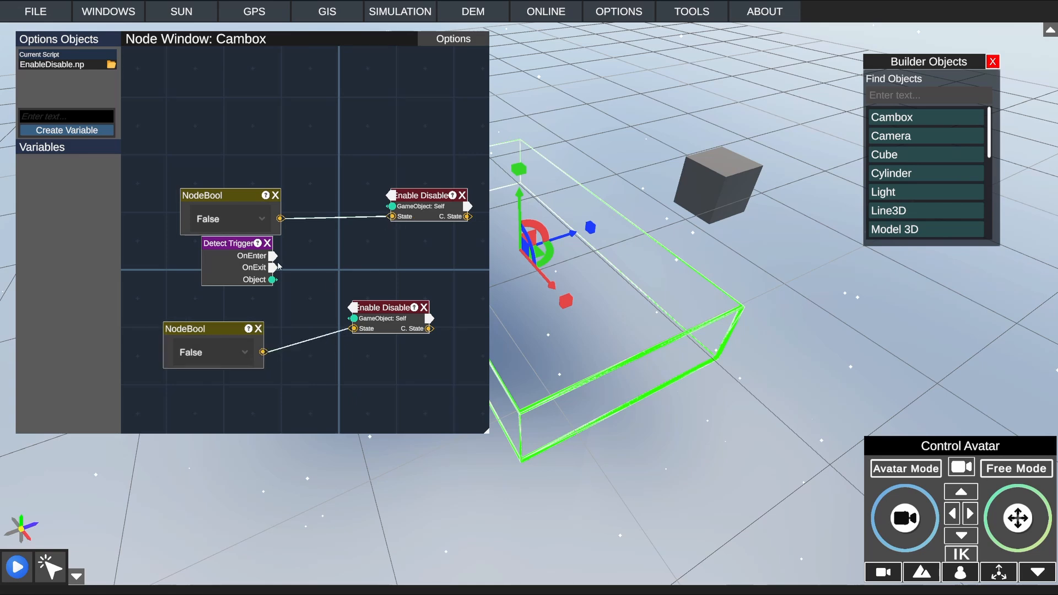
pyautogui.click(204, 355)
pyautogui.click(209, 374)
pyautogui.click(234, 226)
pyautogui.click(215, 253)
pyautogui.moveTo(233, 197); pyautogui.dragTo(212, 195)
# Step: Add an Object node to the graph and place it above the upper Bool node
pyautogui.rightClick(305, 132)
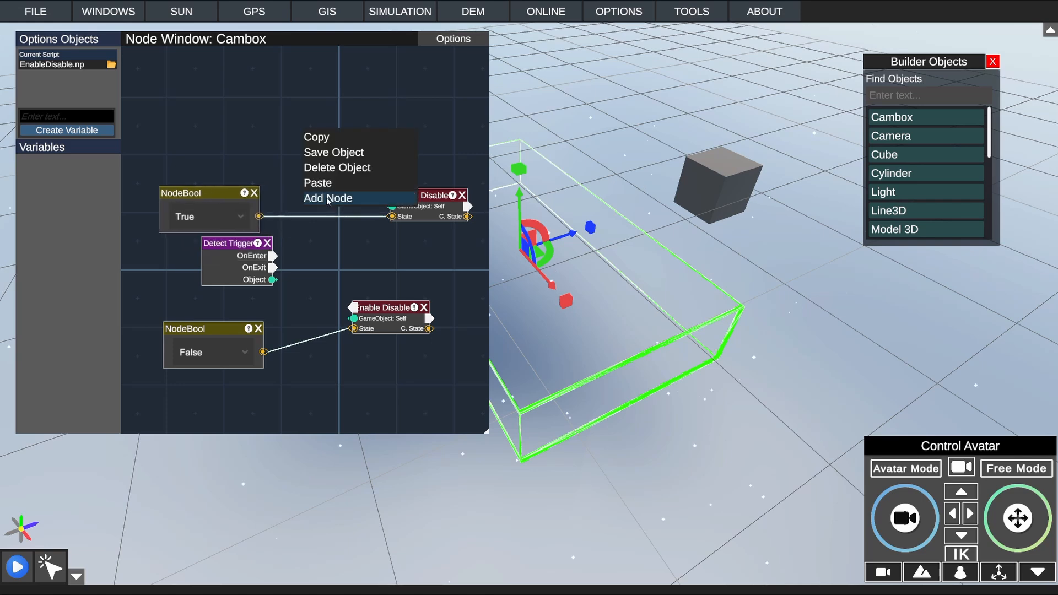
pyautogui.click(328, 198)
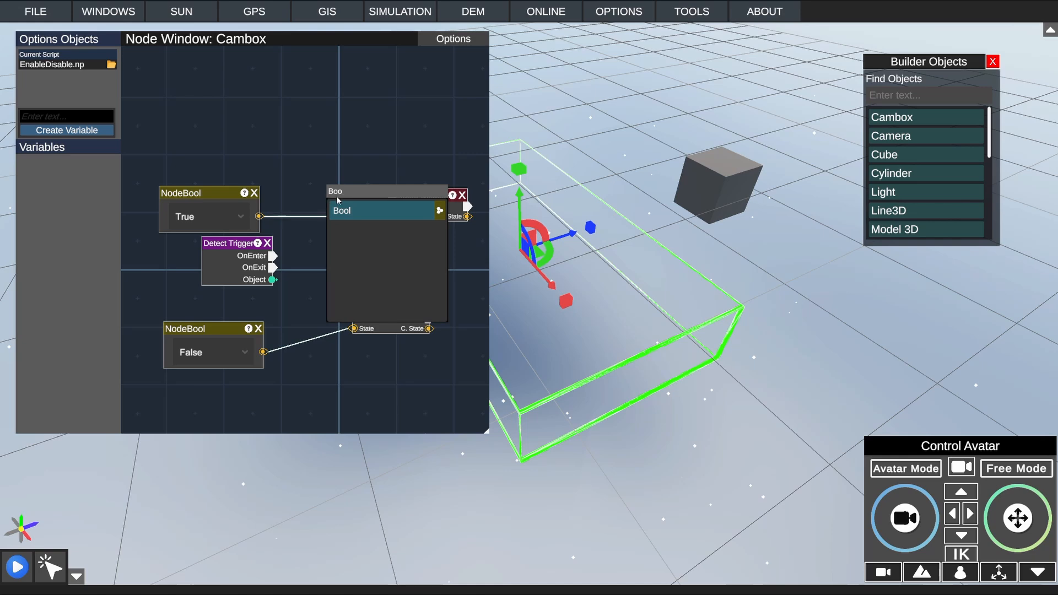
pyautogui.doubleClick(340, 197)
pyautogui.write('Object')
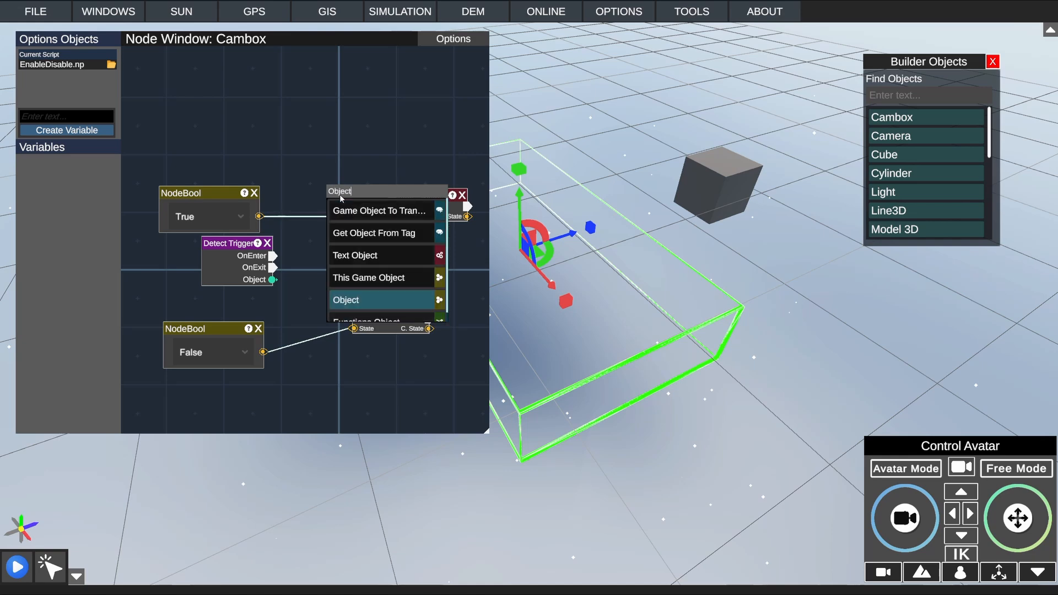
pyautogui.click(343, 300)
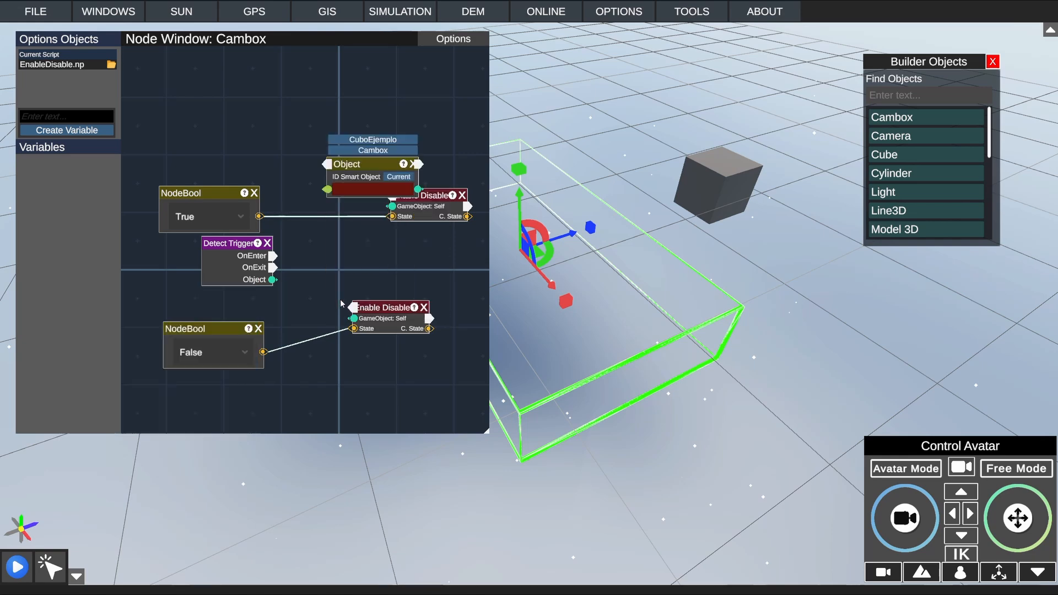
pyautogui.moveTo(379, 171); pyautogui.dragTo(236, 142)
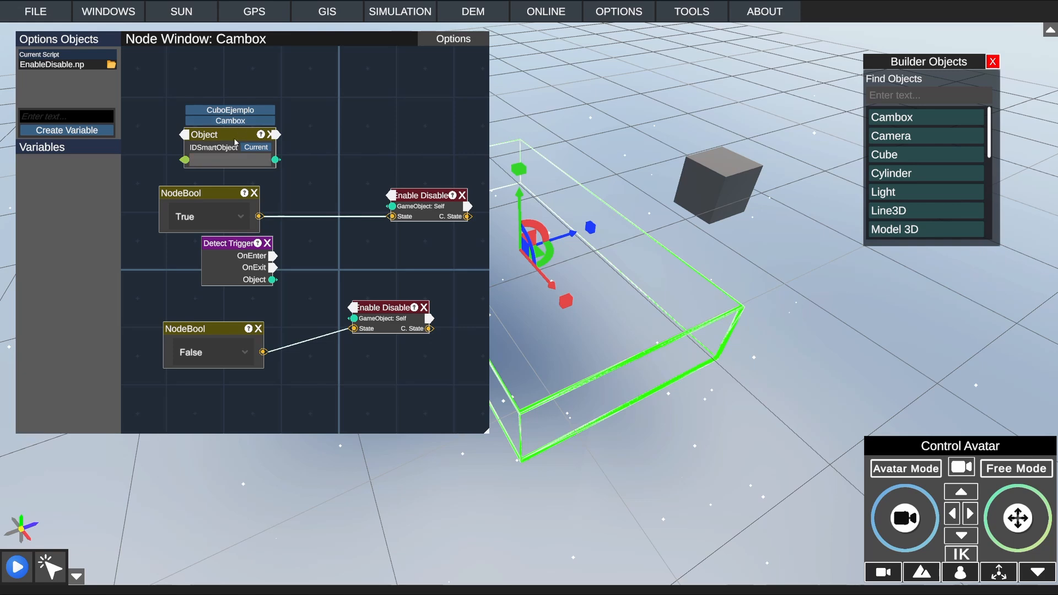
# Step: Find the cube CuboEjemplo by searching for Cubo in the Object node and assign it as the node's target
pyautogui.click(259, 163)
pyautogui.write('C')
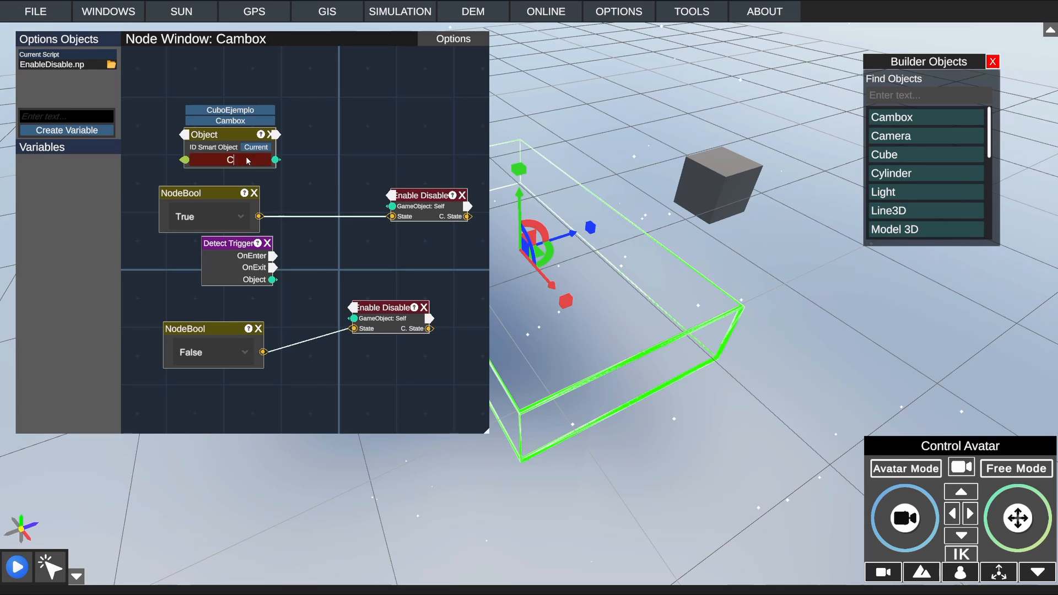
pyautogui.write('ubo')
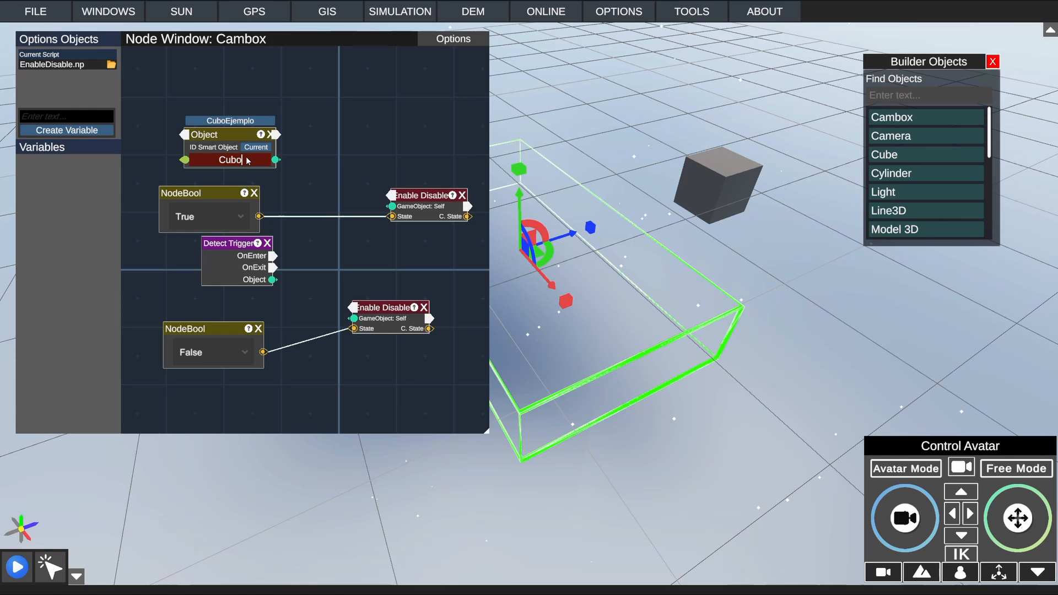
pyautogui.click(248, 121)
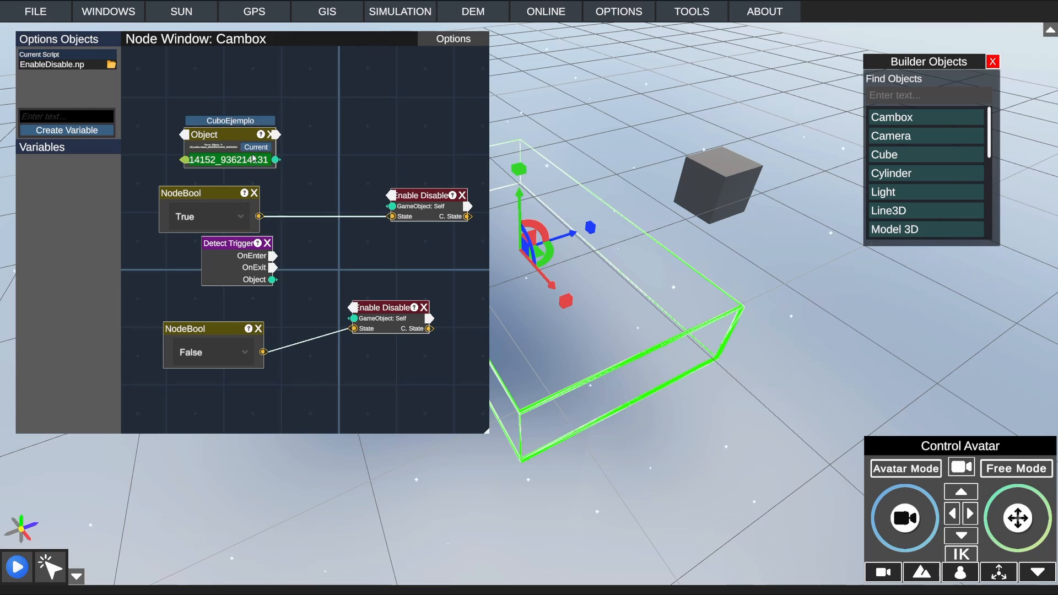
# Step: Examine the object ID stored in the Object node, check the cube in the scene, and return to the Cambox graph
pyautogui.moveTo(269, 158)
pyautogui.mouseDown()
pyautogui.moveTo(187, 166)
pyautogui.moveTo(275, 160)
pyautogui.mouseUp()
pyautogui.click(265, 164)
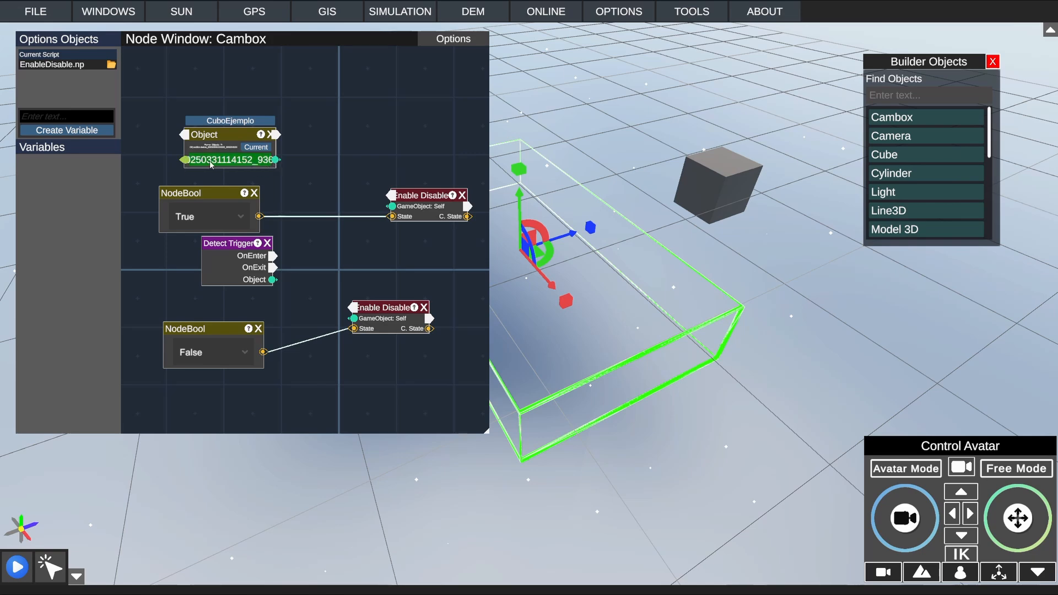
pyautogui.doubleClick(244, 163)
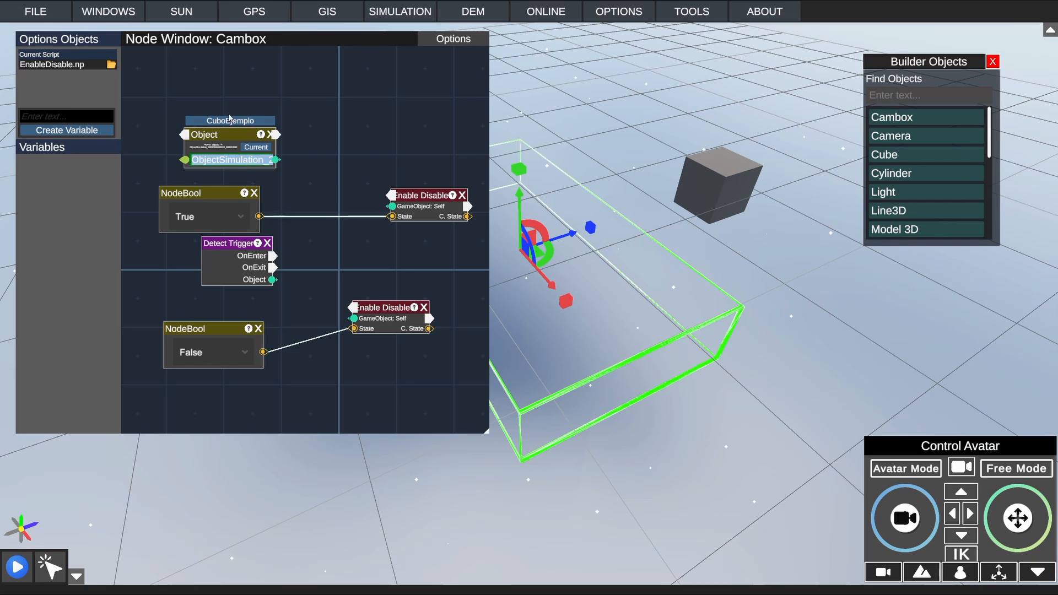
pyautogui.click(236, 164)
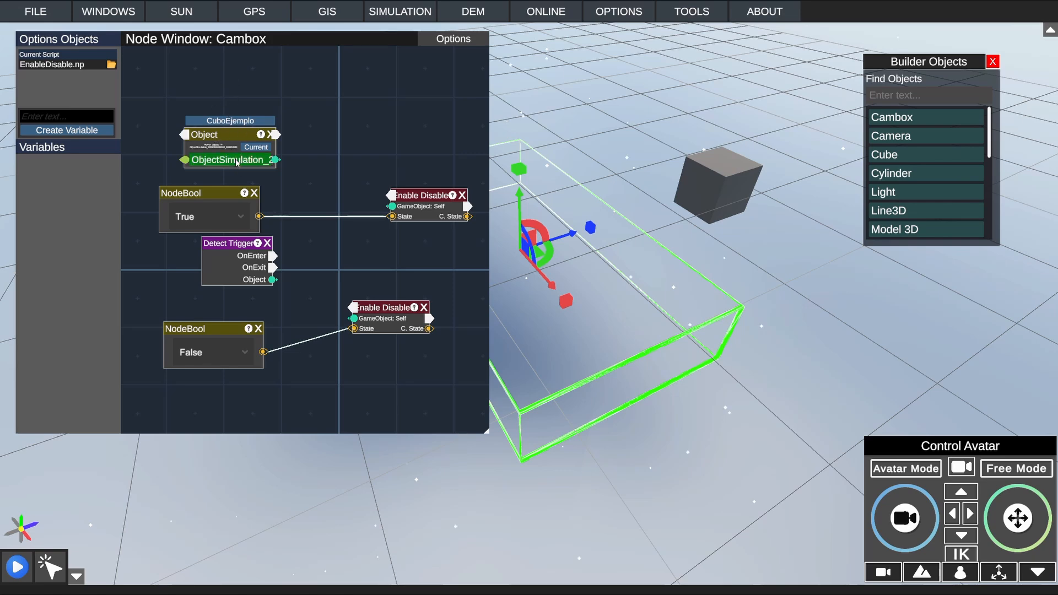
pyautogui.doubleClick(236, 163)
pyautogui.moveTo(236, 160); pyautogui.dragTo(290, 163)
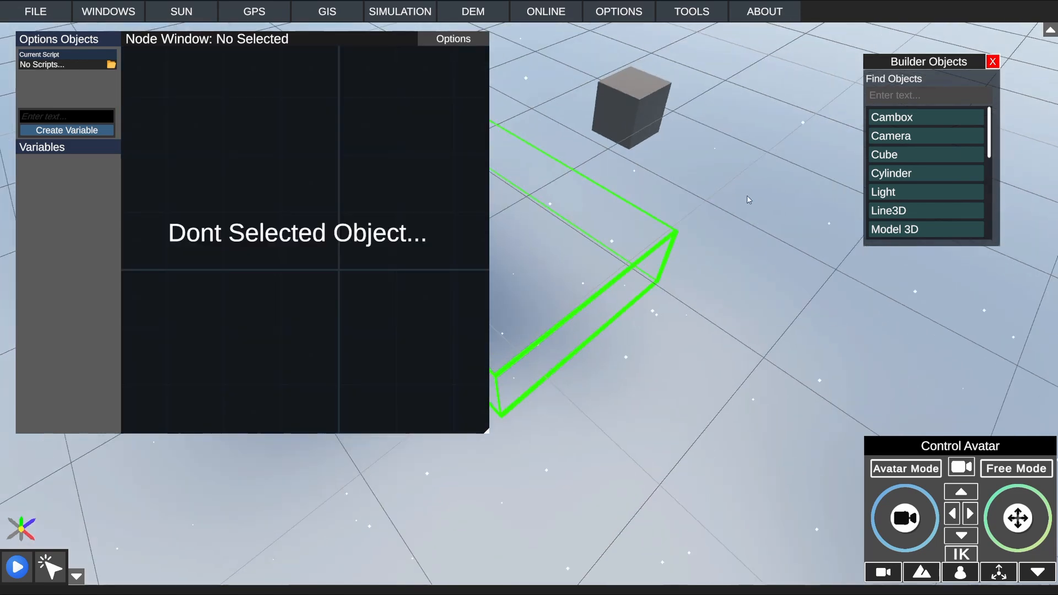
pyautogui.click(604, 192)
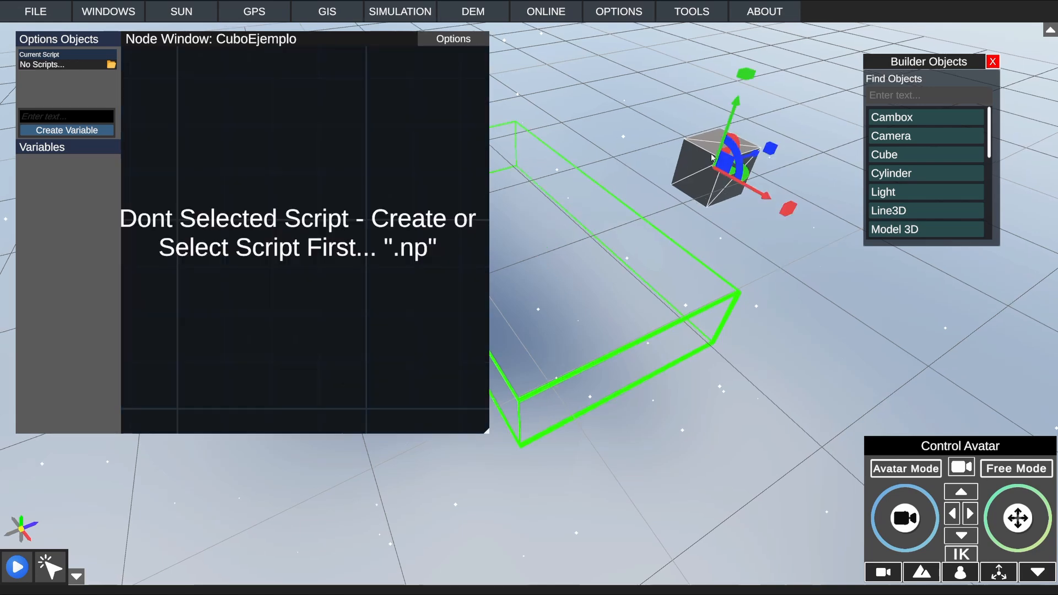
pyautogui.click(727, 168)
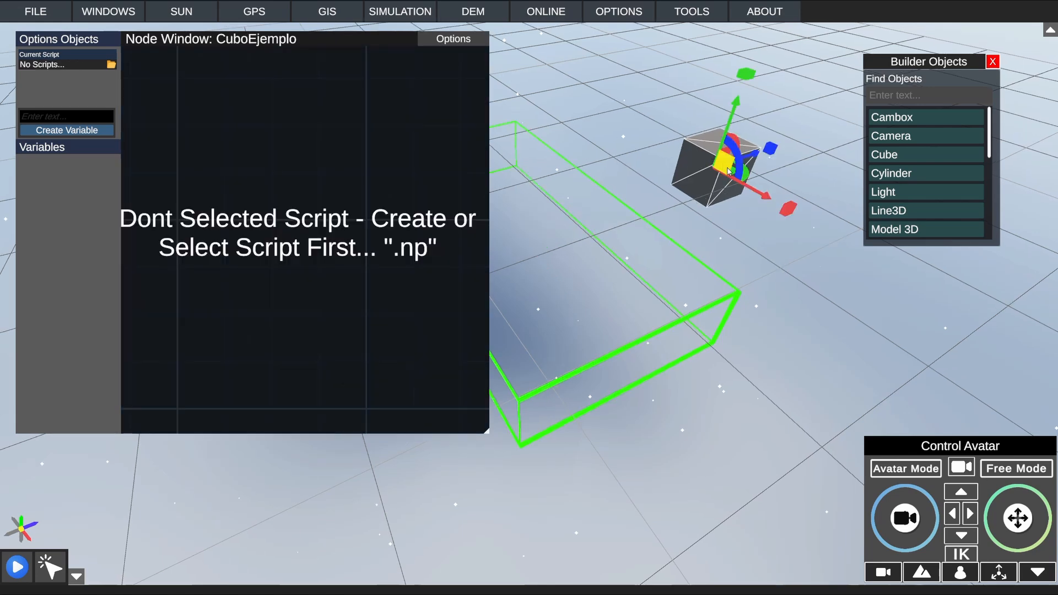
pyautogui.click(534, 241)
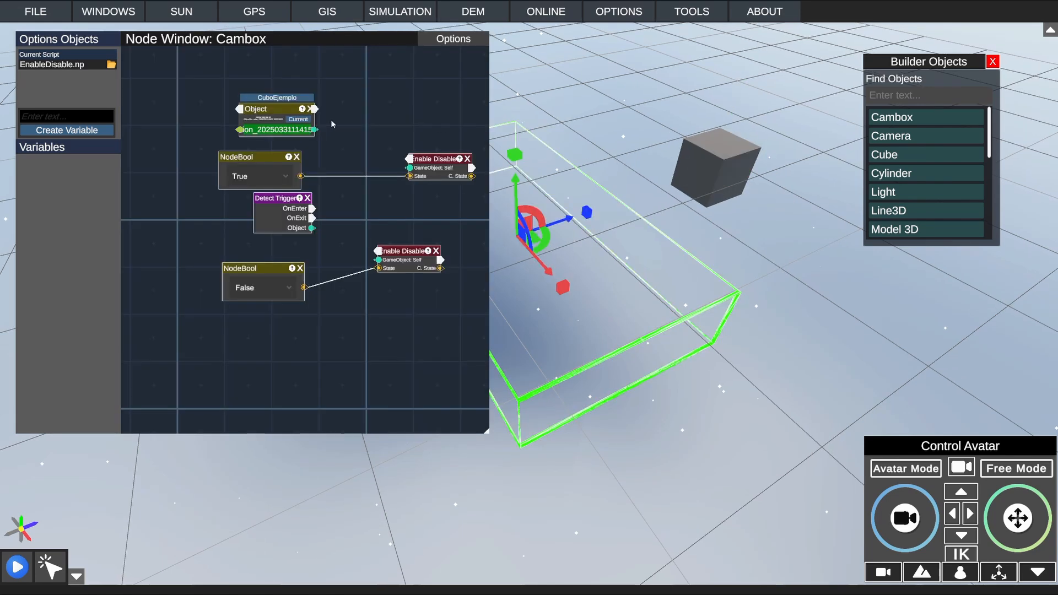
# Step: Connect the Object node's output to the GameObject inputs of both Enable Disable nodes
pyautogui.moveTo(340, 128); pyautogui.dragTo(335, 197, button='middle')
pyautogui.scroll(2, 353, 212)
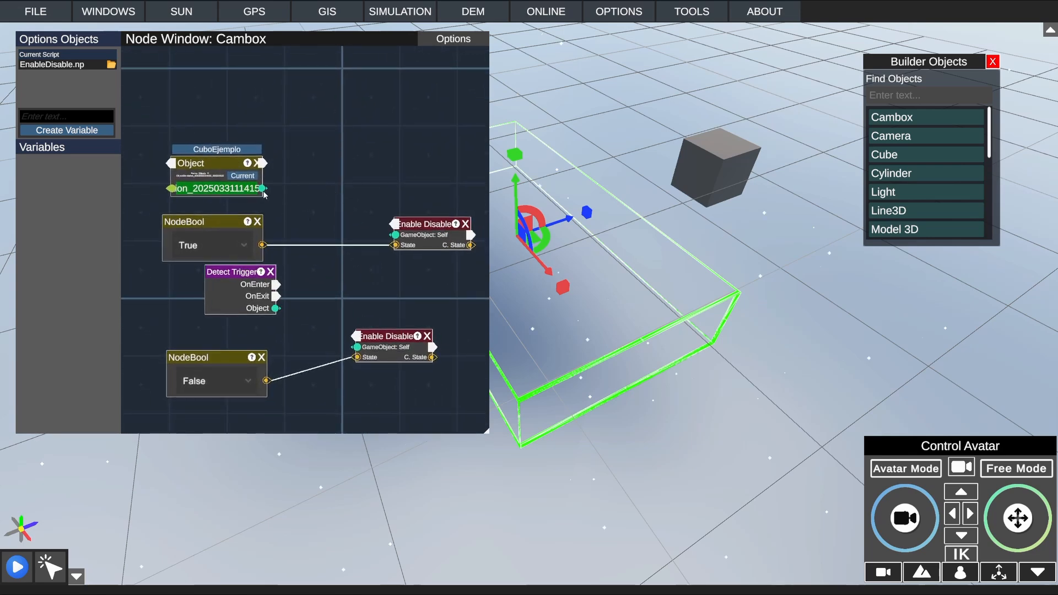
pyautogui.moveTo(263, 189); pyautogui.dragTo(396, 235)
pyautogui.moveTo(264, 189); pyautogui.dragTo(395, 234)
pyautogui.moveTo(262, 189); pyautogui.dragTo(357, 348)
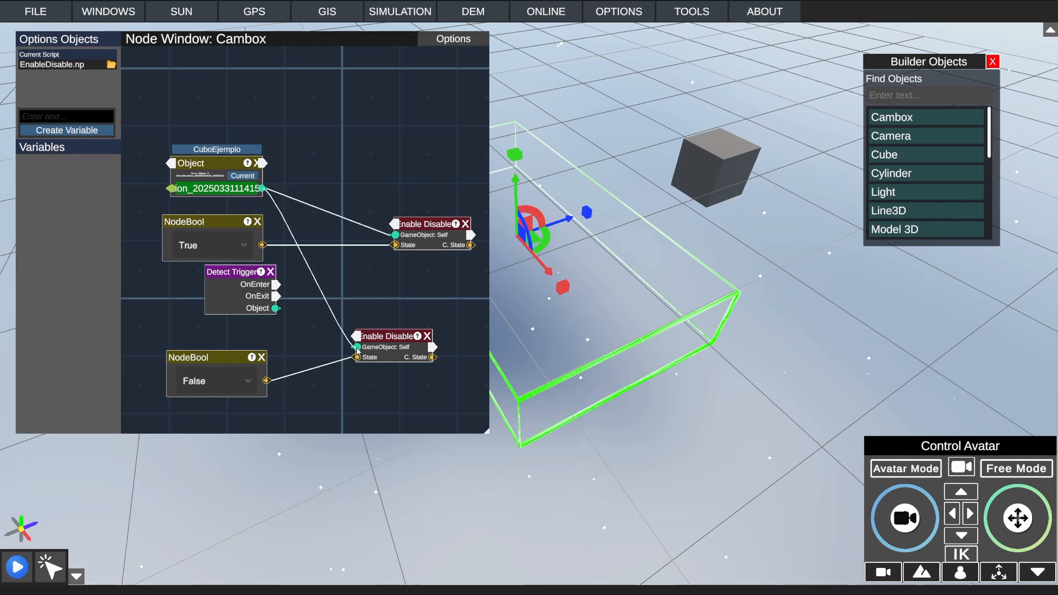
# Step: Connect Detect Trigger's OnEnter to the upper Enable Disable node and OnExit to the lower one, tidying the lower nodes' positions
pyautogui.moveTo(311, 166); pyautogui.dragTo(321, 136, button='middle')
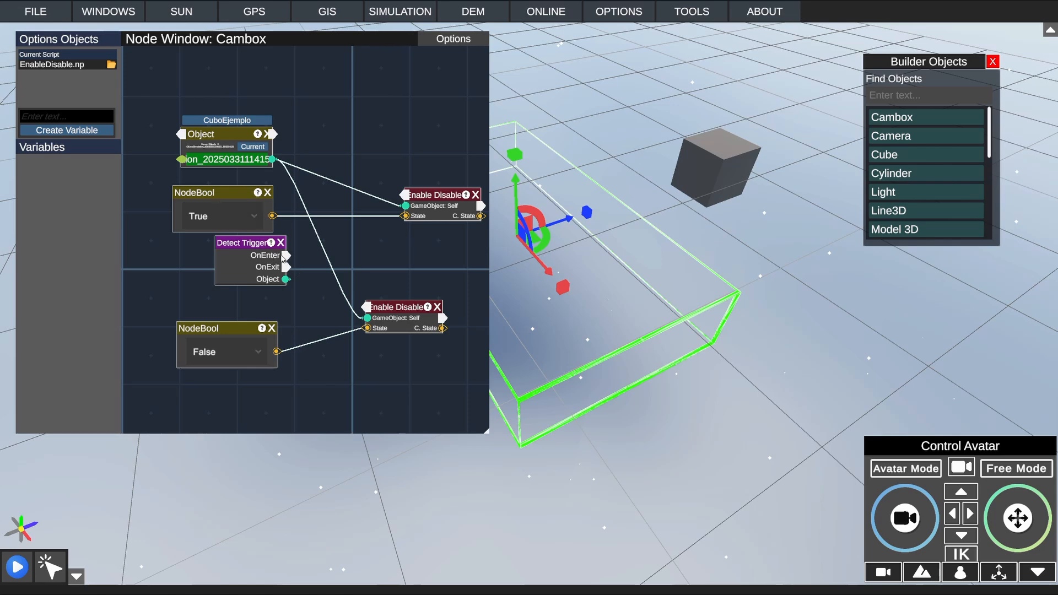
pyautogui.moveTo(284, 256); pyautogui.dragTo(404, 195)
pyautogui.moveTo(212, 330); pyautogui.dragTo(219, 316)
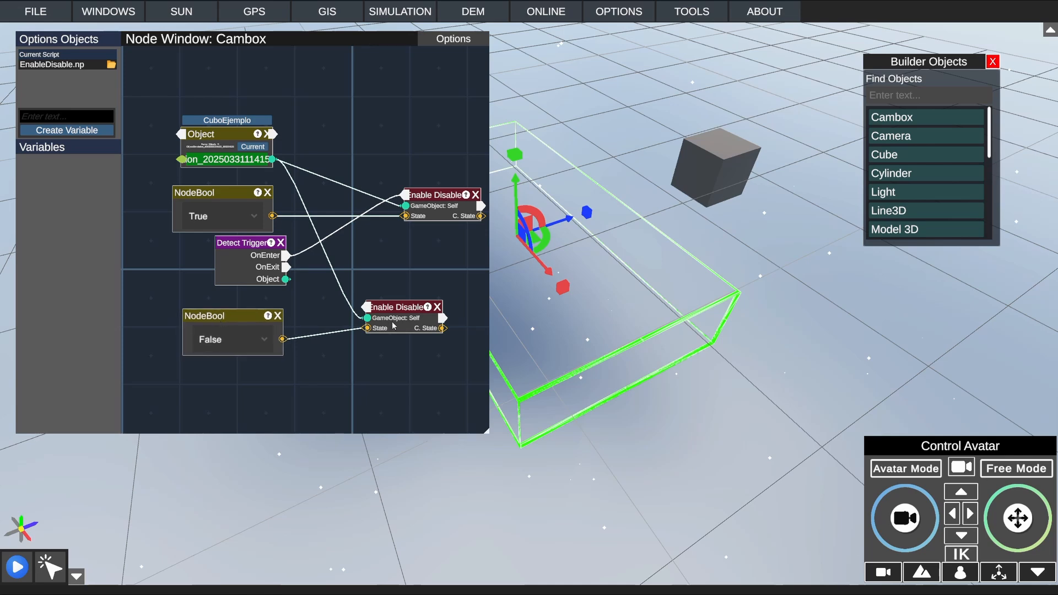
pyautogui.moveTo(393, 326); pyautogui.dragTo(414, 336)
pyautogui.moveTo(285, 267); pyautogui.dragTo(386, 327)
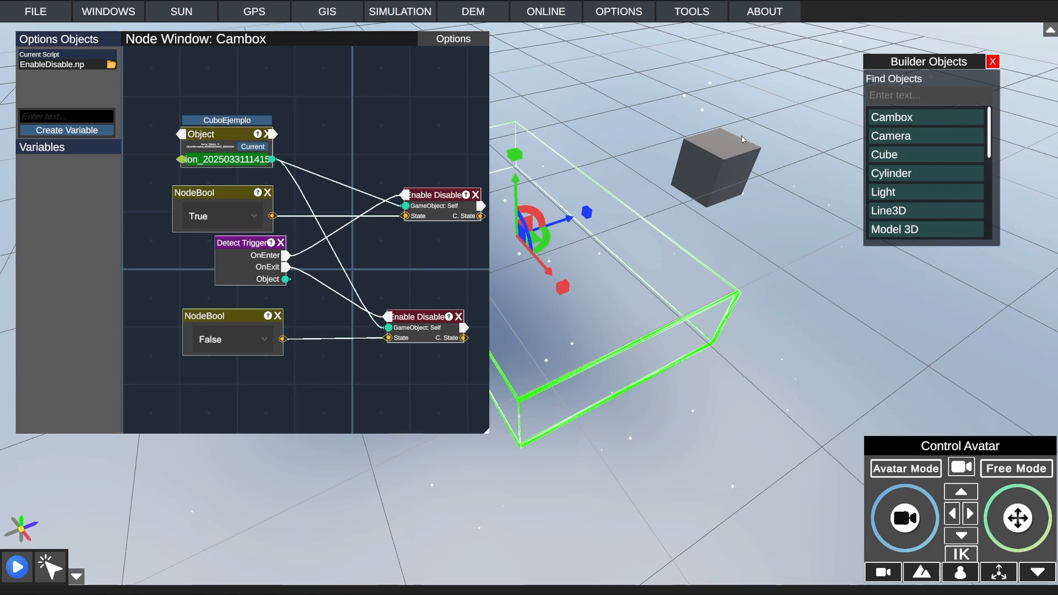
# Step: Run the simulation to check the cube's initial state, switch back to Free Mode and stop it
pyautogui.click(17, 568)
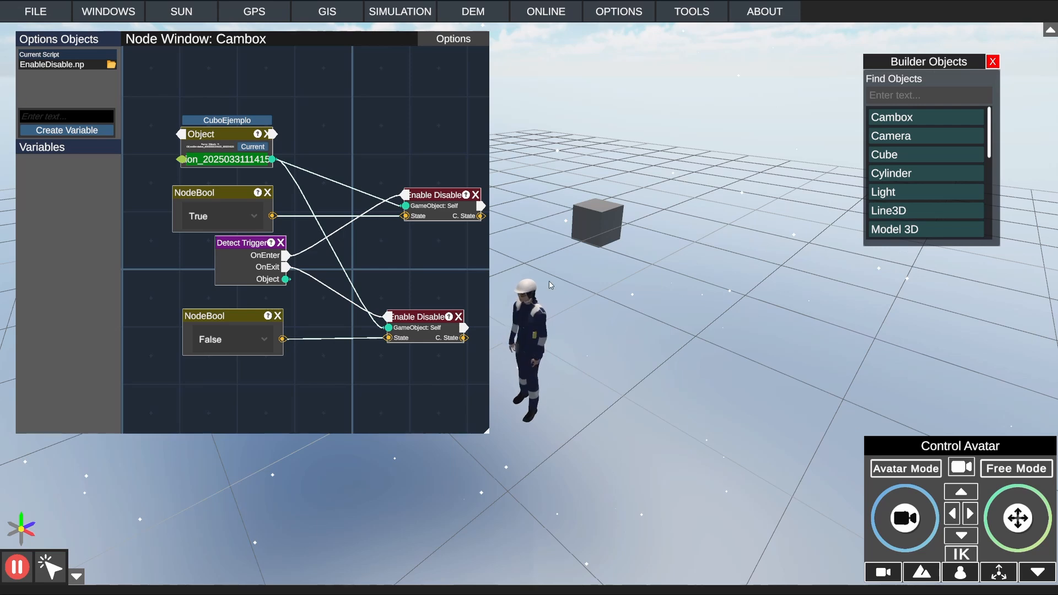
pyautogui.press('s')
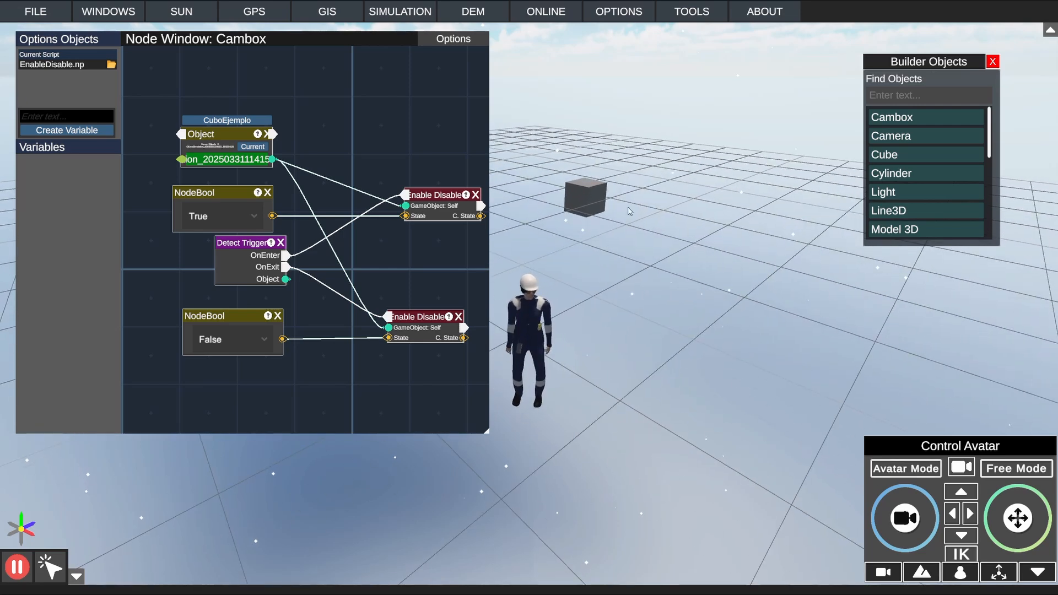
pyautogui.click(1005, 462)
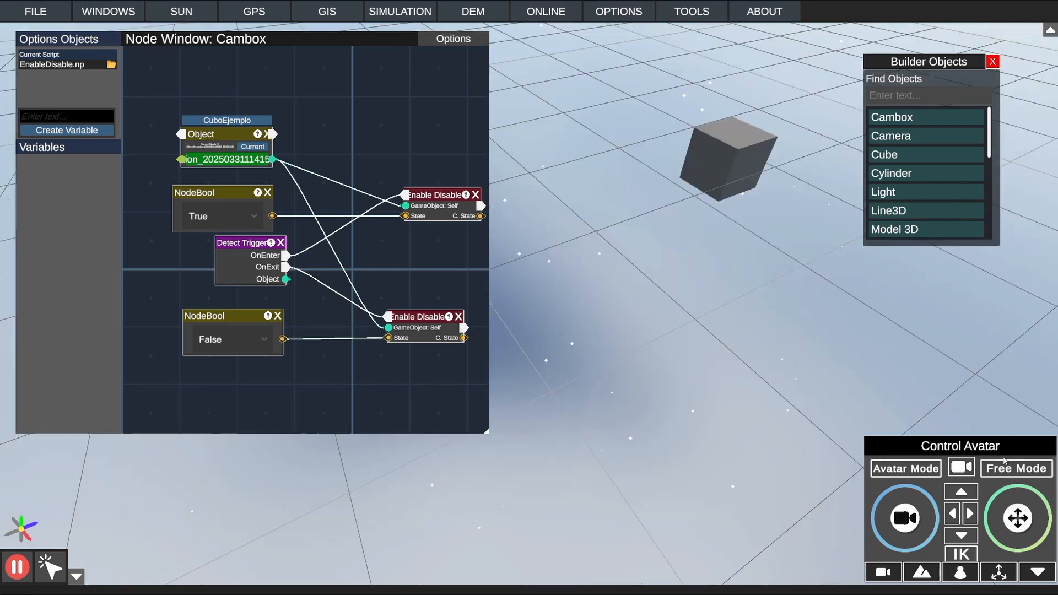
pyautogui.click(16, 571)
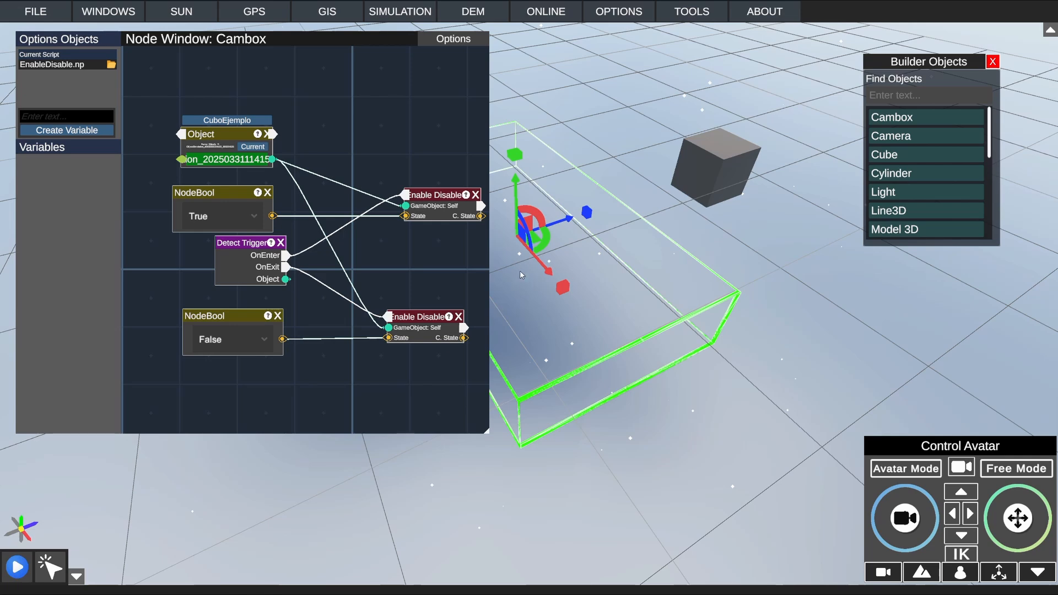
# Step: Add a Thread Binding node below the lower Enable Disable node and reroute Detect Trigger's OnExit into its first input
pyautogui.moveTo(408, 287); pyautogui.dragTo(408, 235)
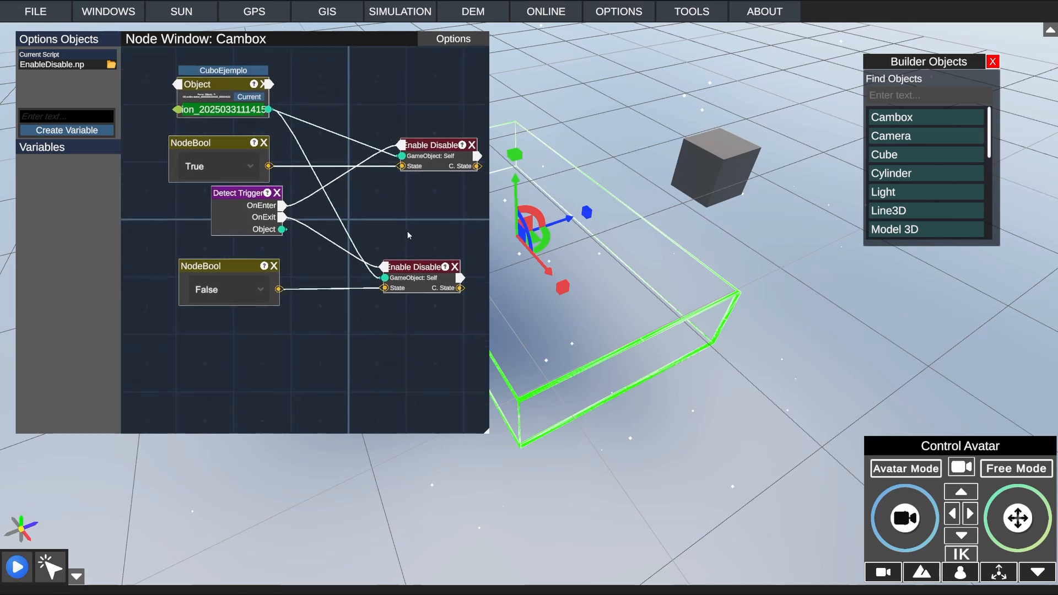
pyautogui.rightClick(325, 305)
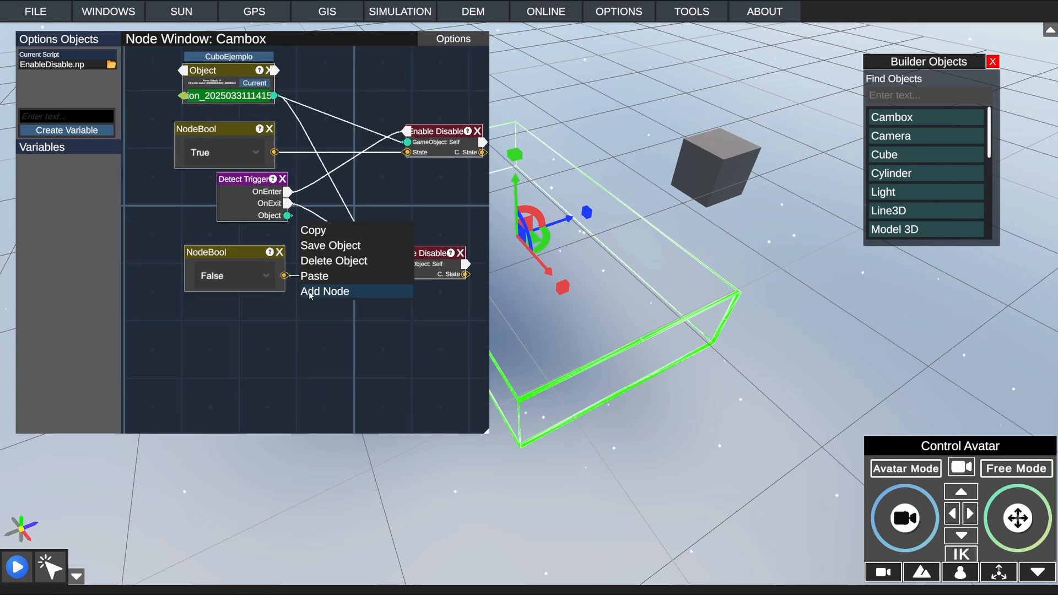
pyautogui.click(310, 292)
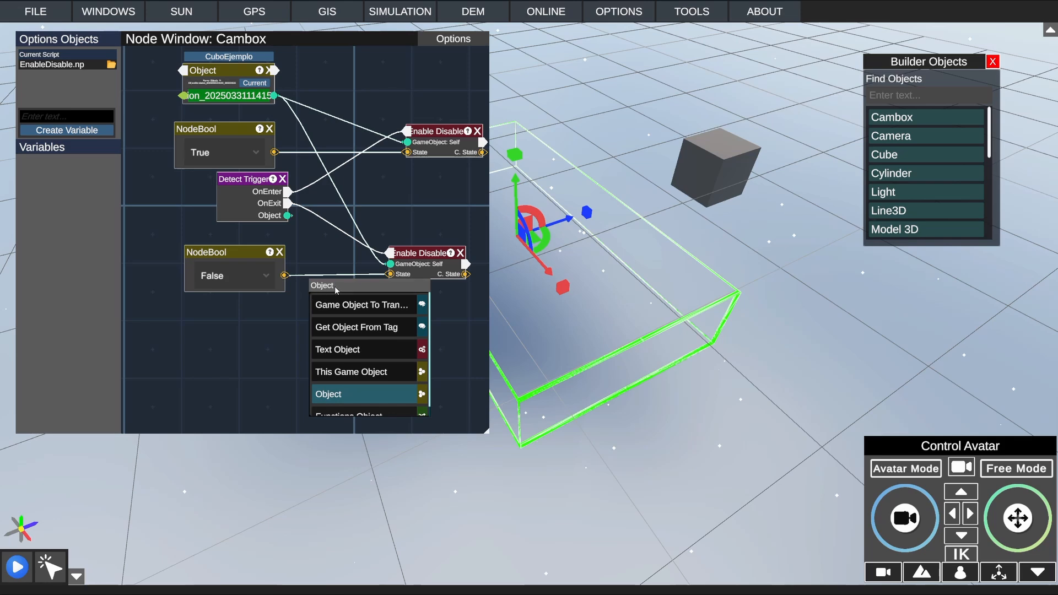
pyautogui.click(336, 288)
pyautogui.write('Thre')
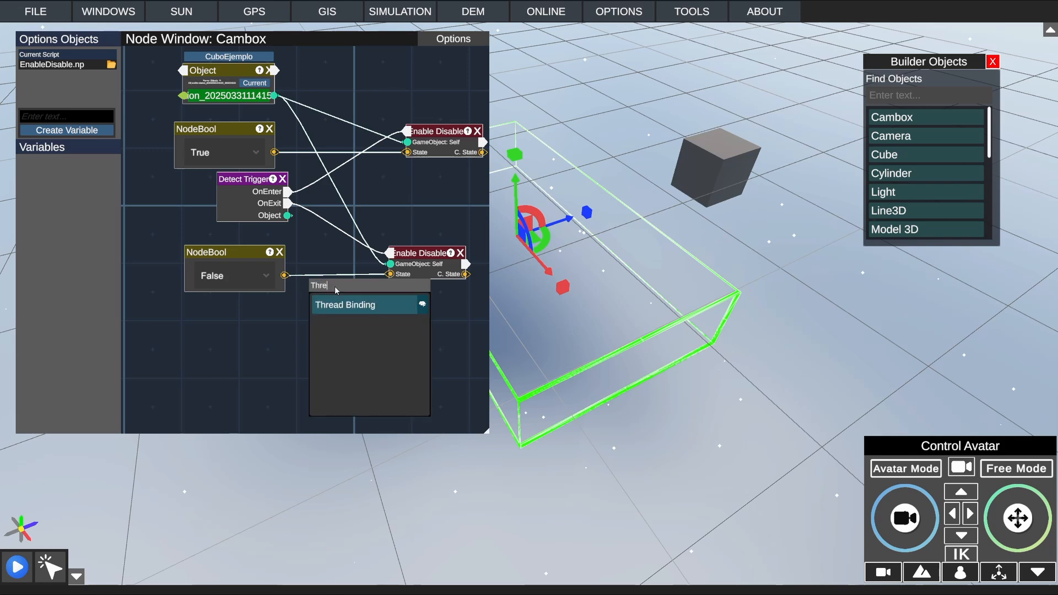
pyautogui.click(359, 305)
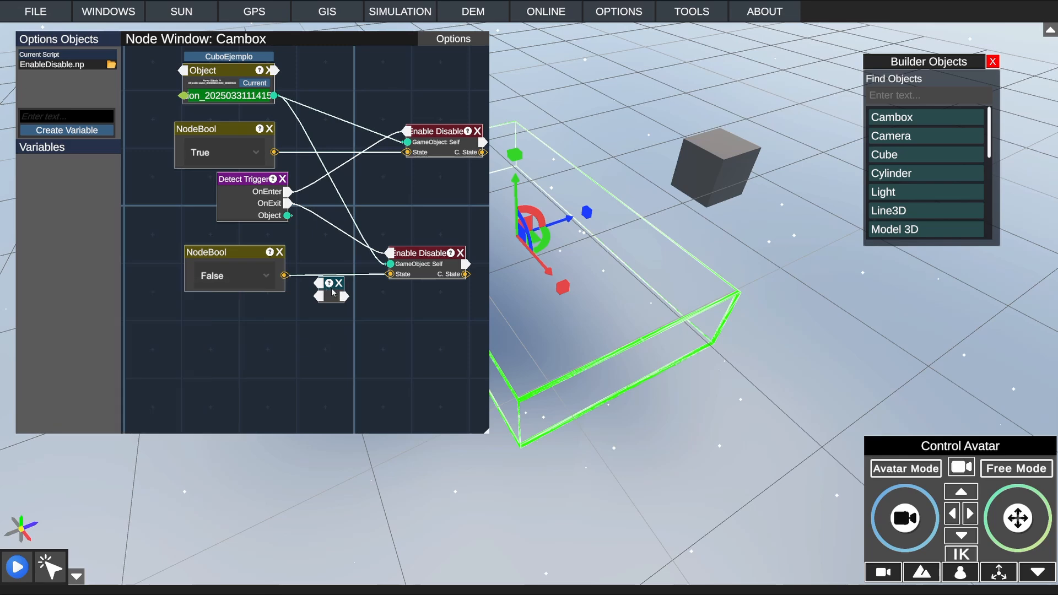
pyautogui.moveTo(333, 293); pyautogui.dragTo(333, 316)
pyautogui.click(390, 254)
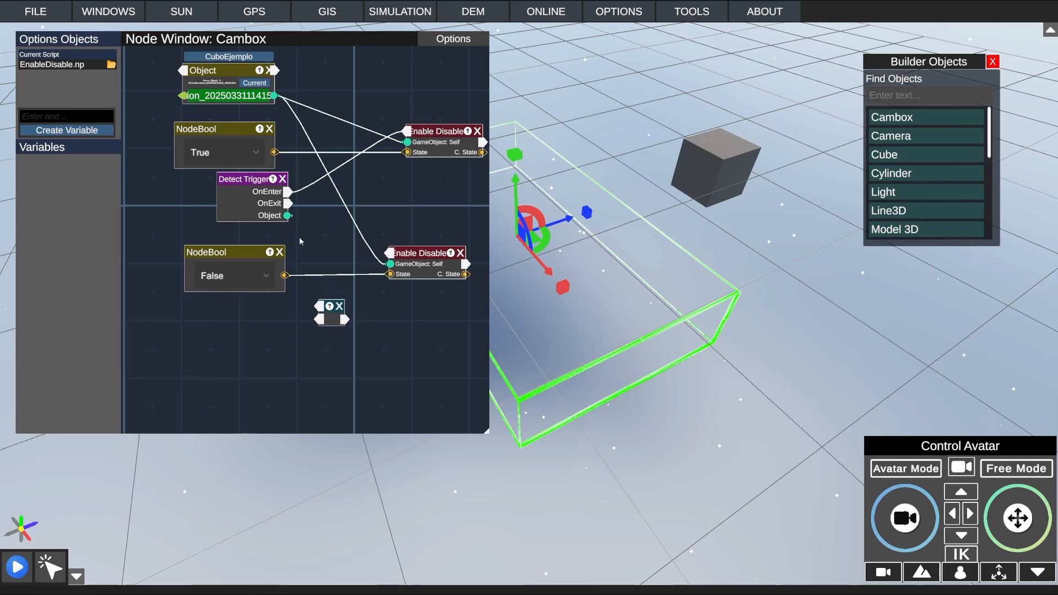
pyautogui.moveTo(288, 203); pyautogui.dragTo(318, 307)
# Step: Add a Started node and wire it through the Thread Binding node's second input to the lower Enable Disable node
pyautogui.rightClick(289, 342)
pyautogui.click(293, 338)
pyautogui.doubleClick(307, 340)
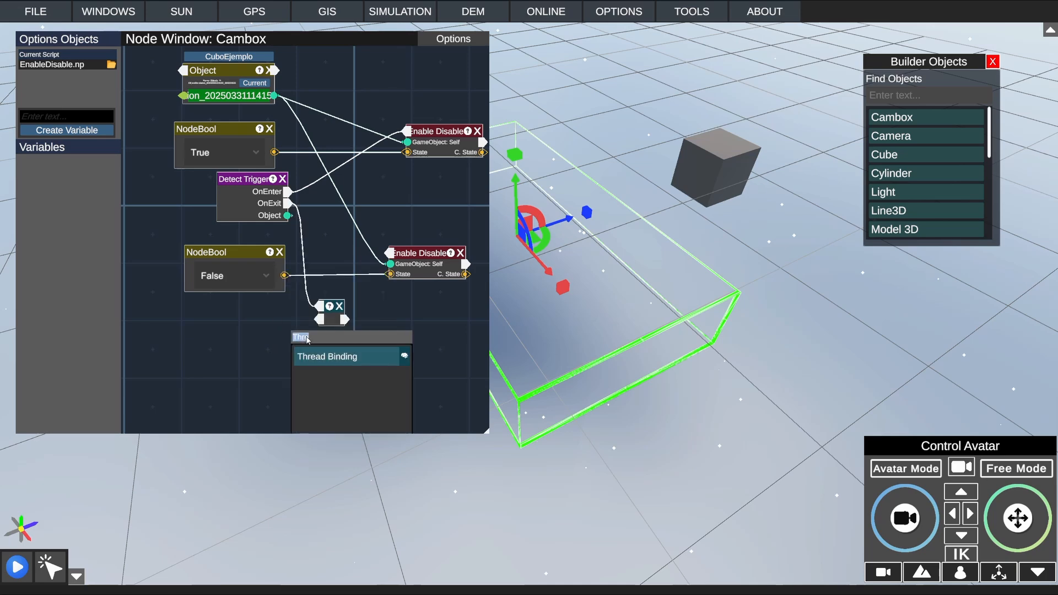
pyautogui.write('Start')
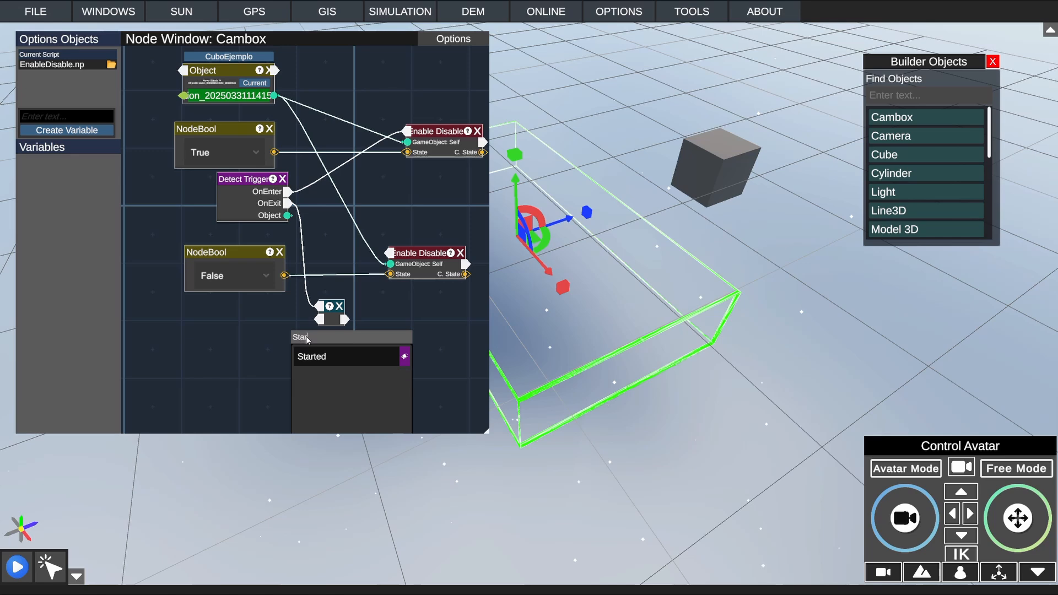
pyautogui.click(327, 357)
pyautogui.moveTo(268, 349); pyautogui.dragTo(320, 322)
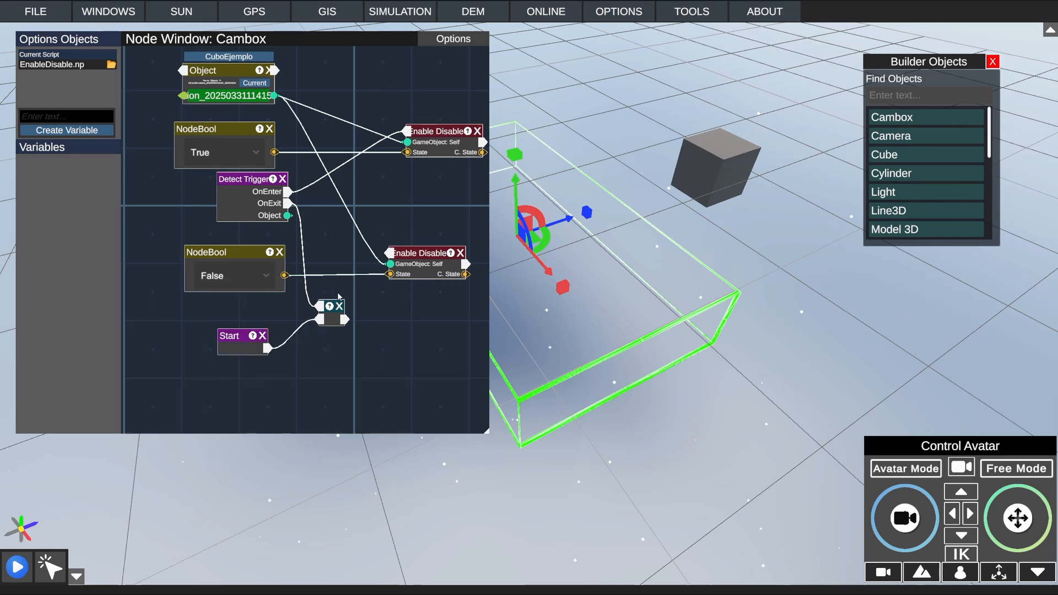
pyautogui.moveTo(344, 319); pyautogui.dragTo(388, 253)
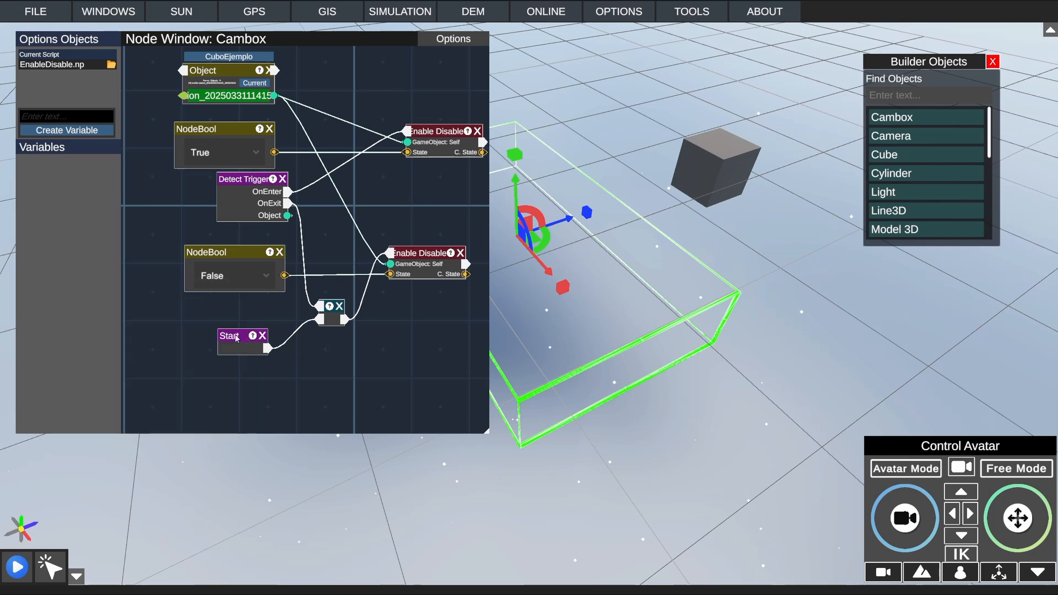
# Step: Tidy the node graph by repositioning the Start and Detect Trigger nodes
pyautogui.moveTo(232, 335); pyautogui.dragTo(247, 338)
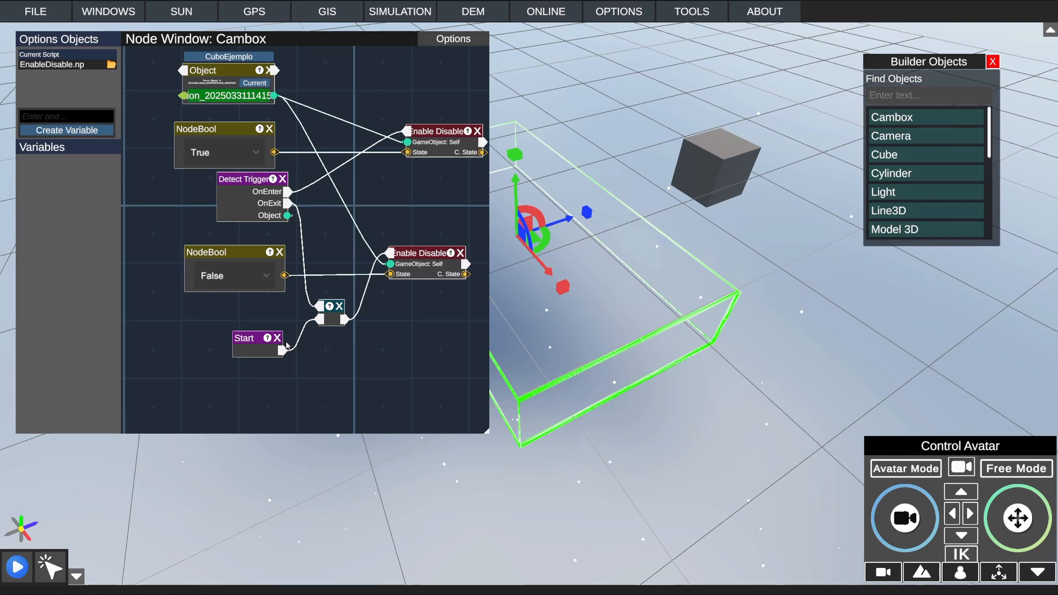
pyautogui.moveTo(246, 183); pyautogui.dragTo(243, 191)
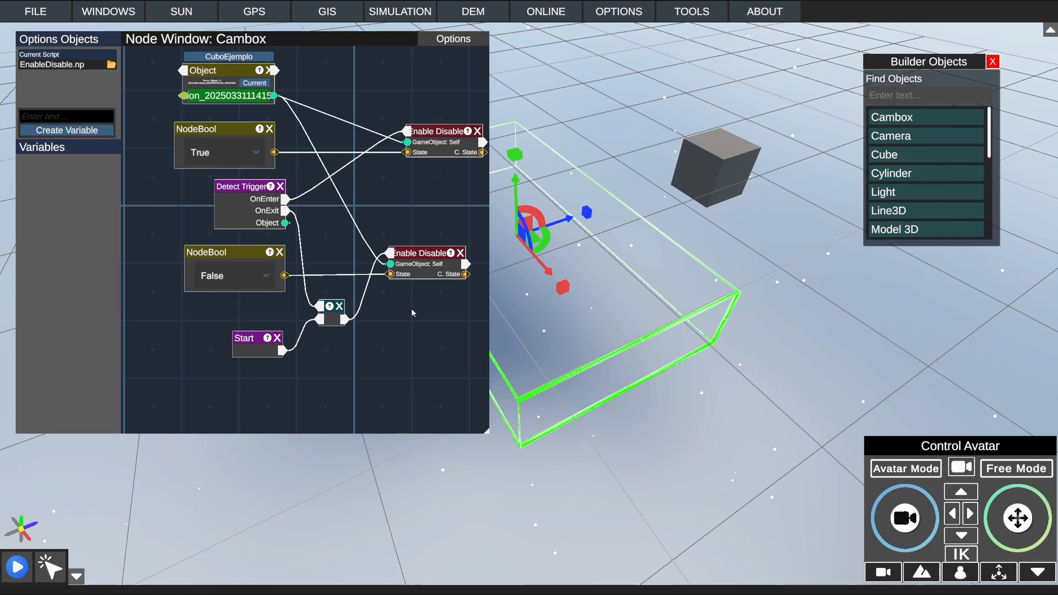
pyautogui.moveTo(410, 308); pyautogui.dragTo(396, 344)
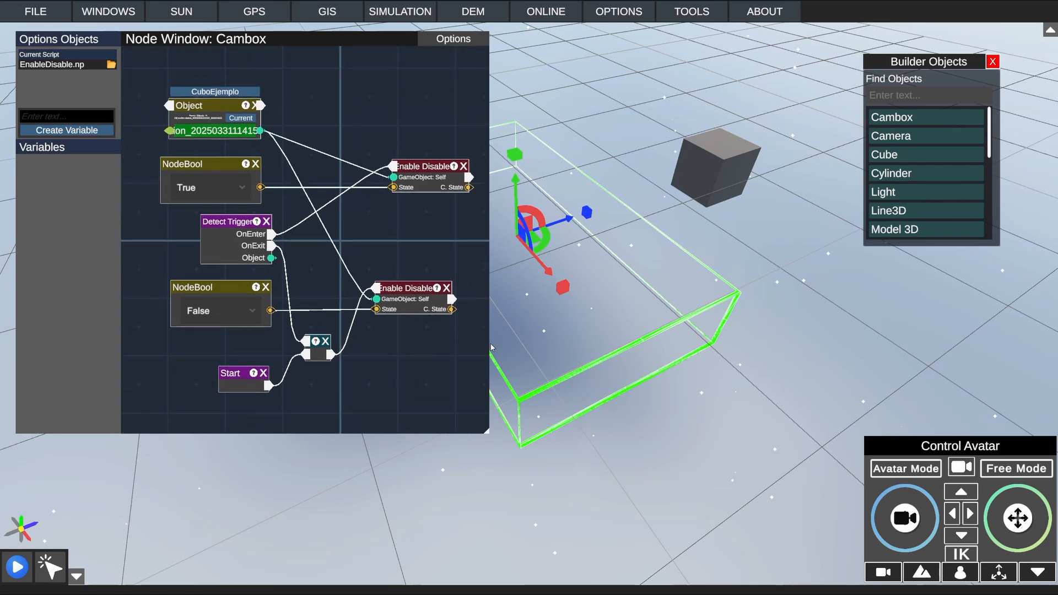
# Step: Run the simulation in Avatar Mode and walk the avatar in and out of the Cambox to test the cube's enabling and disabling
pyautogui.click(17, 567)
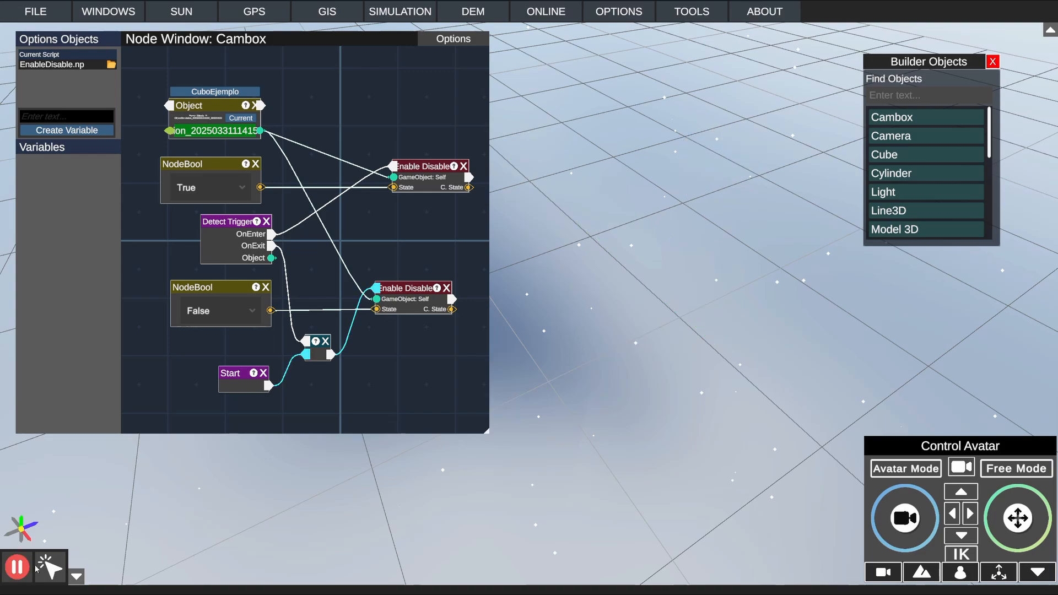
pyautogui.click(898, 469)
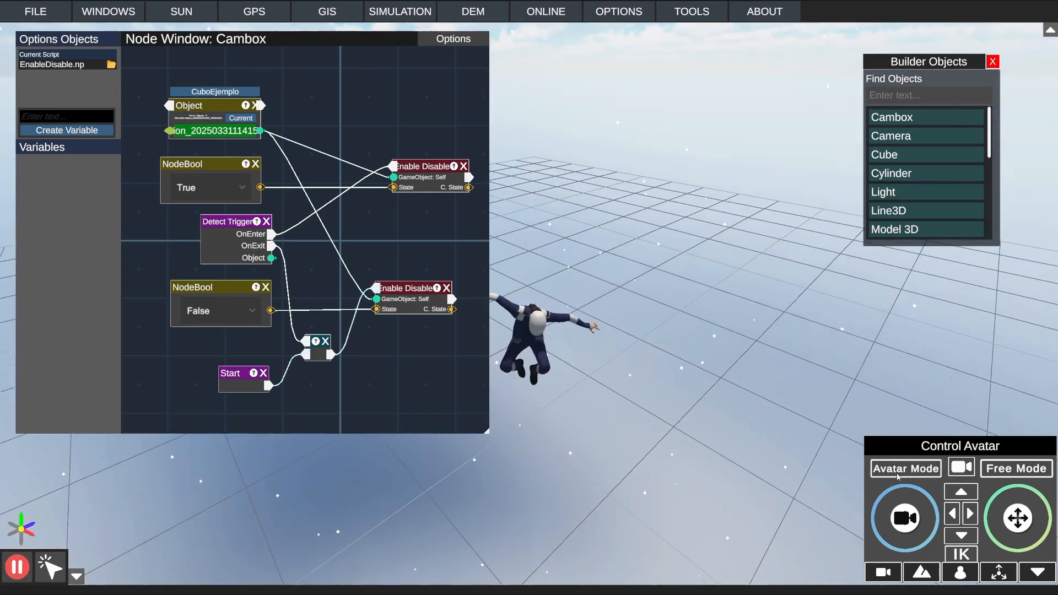
pyautogui.moveTo(749, 349); pyautogui.dragTo(813, 342, button='right')
pyautogui.press('s')
pyautogui.press('w')
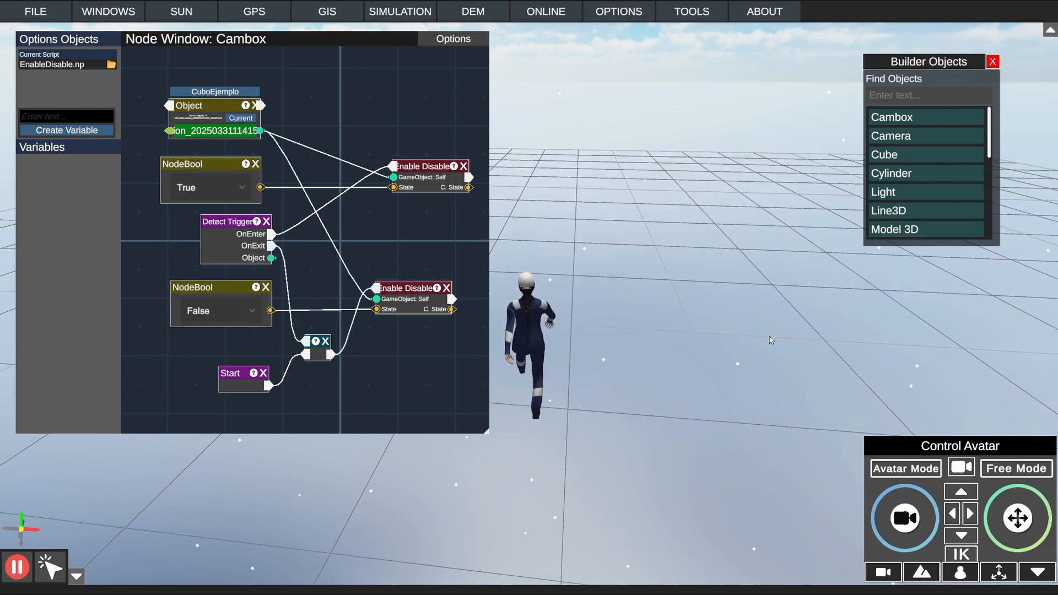
pyautogui.press('s')
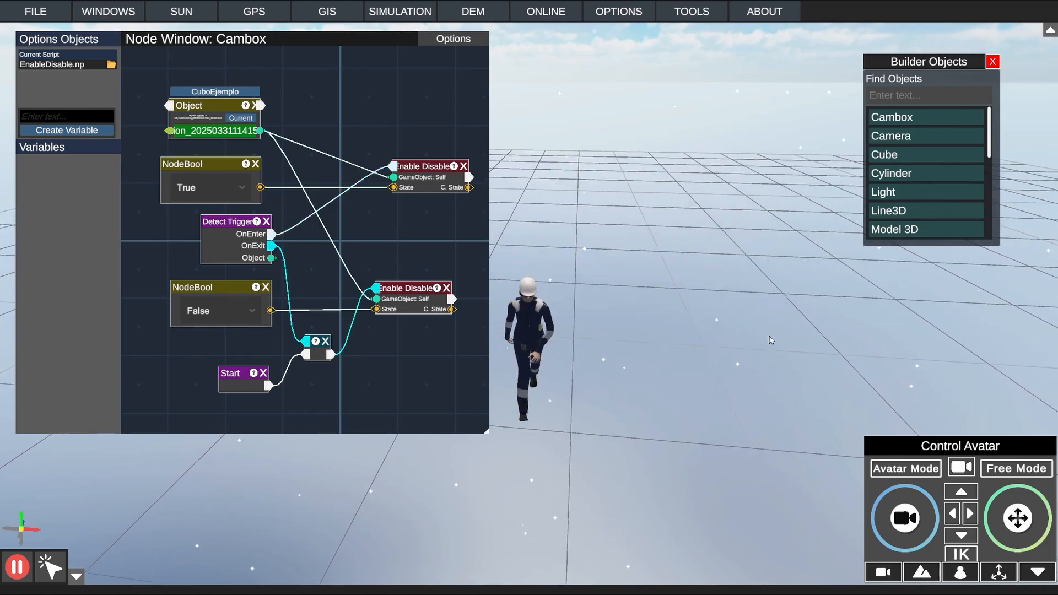
pyautogui.press('w')
pyautogui.press('s')
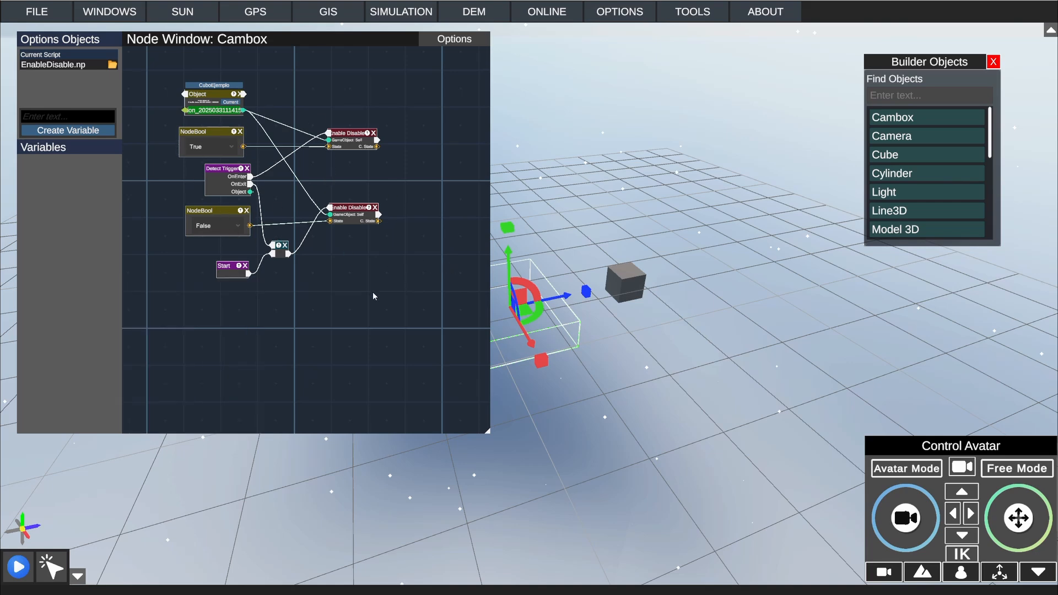
# Step: Deselect the Cambox and close the node window
pyautogui.moveTo(311, 321); pyautogui.dragTo(328, 214)
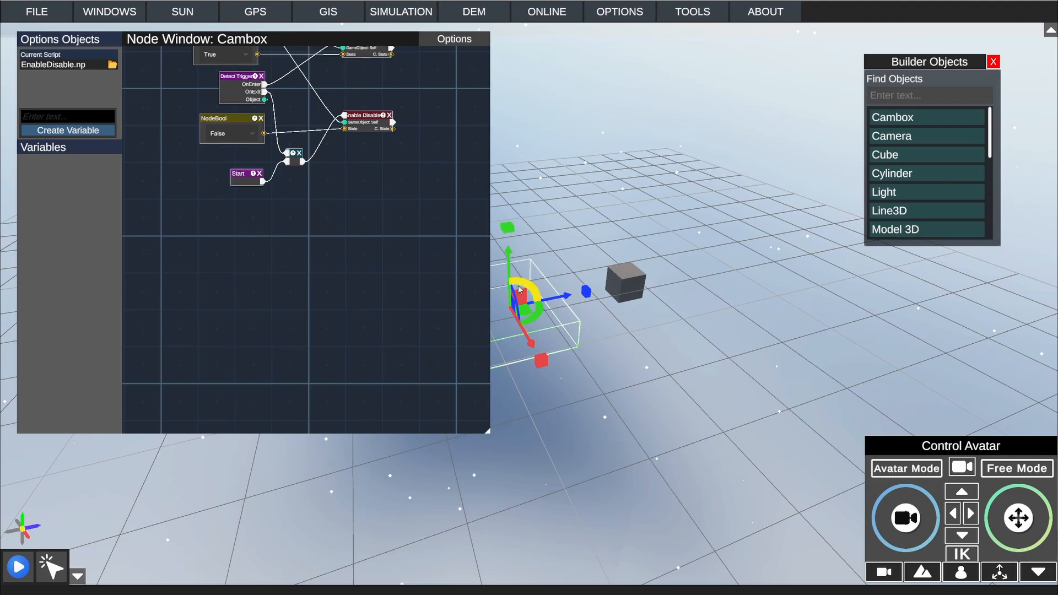
pyautogui.click(572, 159)
pyautogui.click(474, 37)
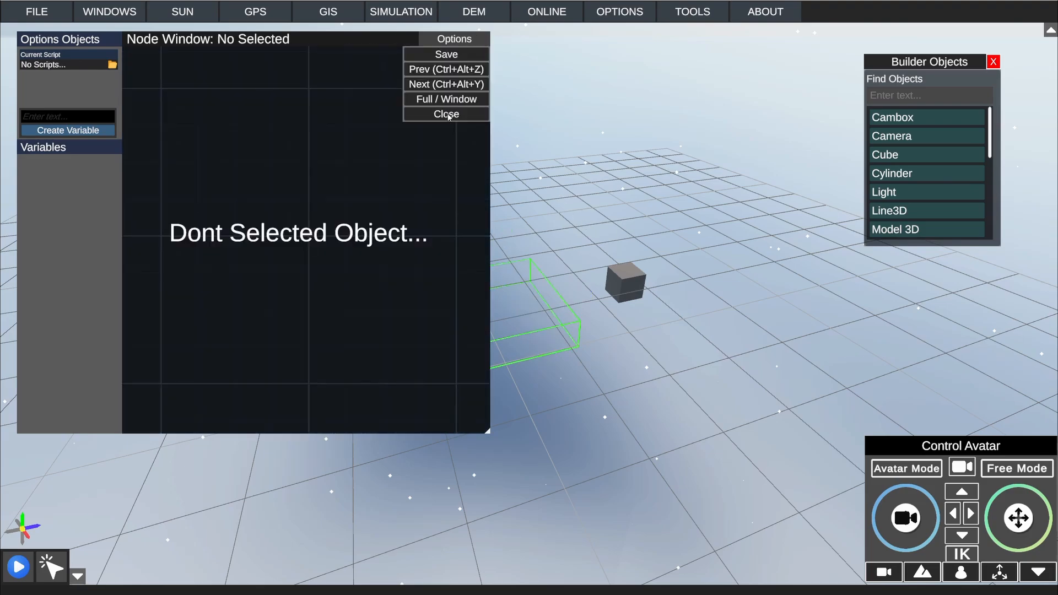
pyautogui.click(447, 114)
# Step: Place a second Cambox on the grid, on the opposite side of the cube from the first one
pyautogui.scroll(5, 329, 269)
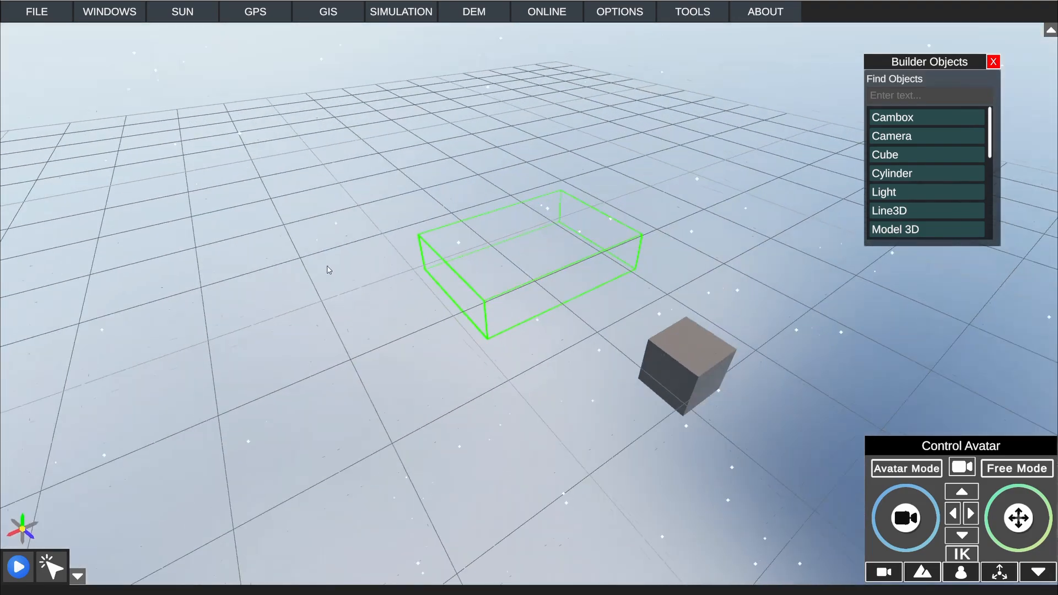
pyautogui.scroll(-5, 329, 270)
pyautogui.click(412, 11)
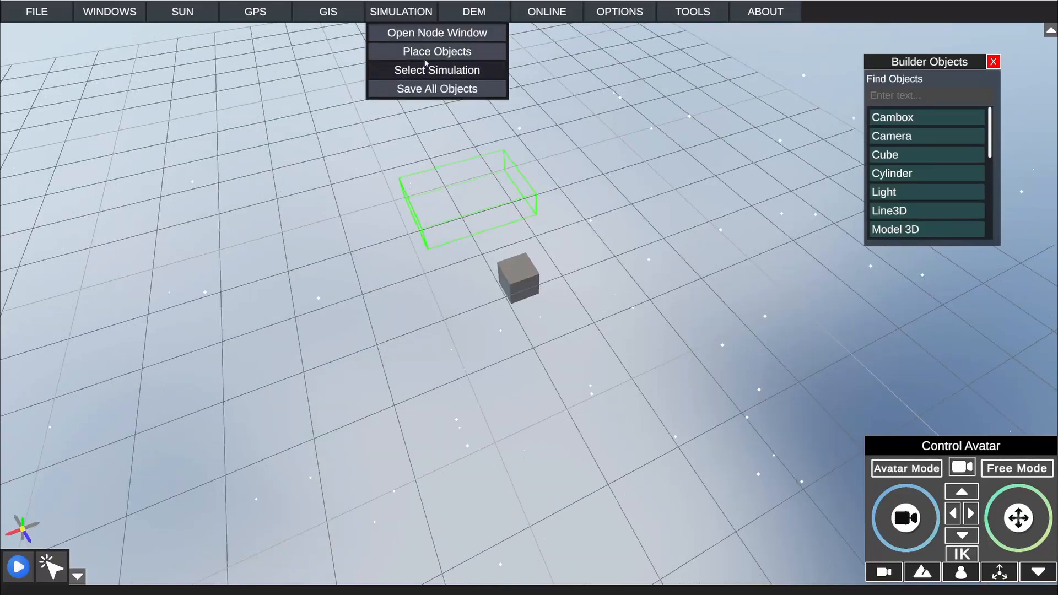
pyautogui.click(426, 52)
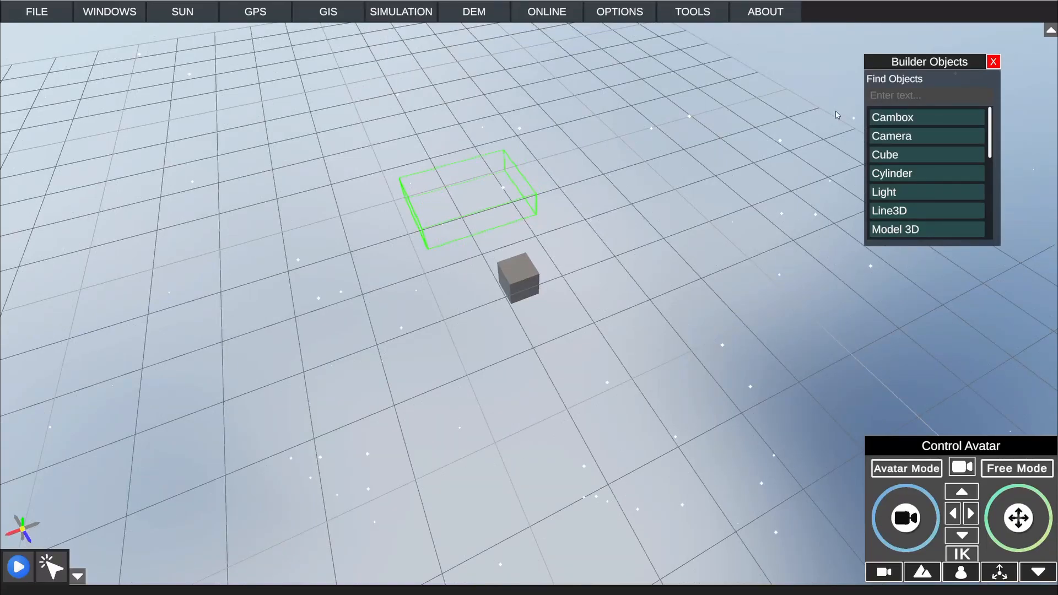
pyautogui.click(937, 118)
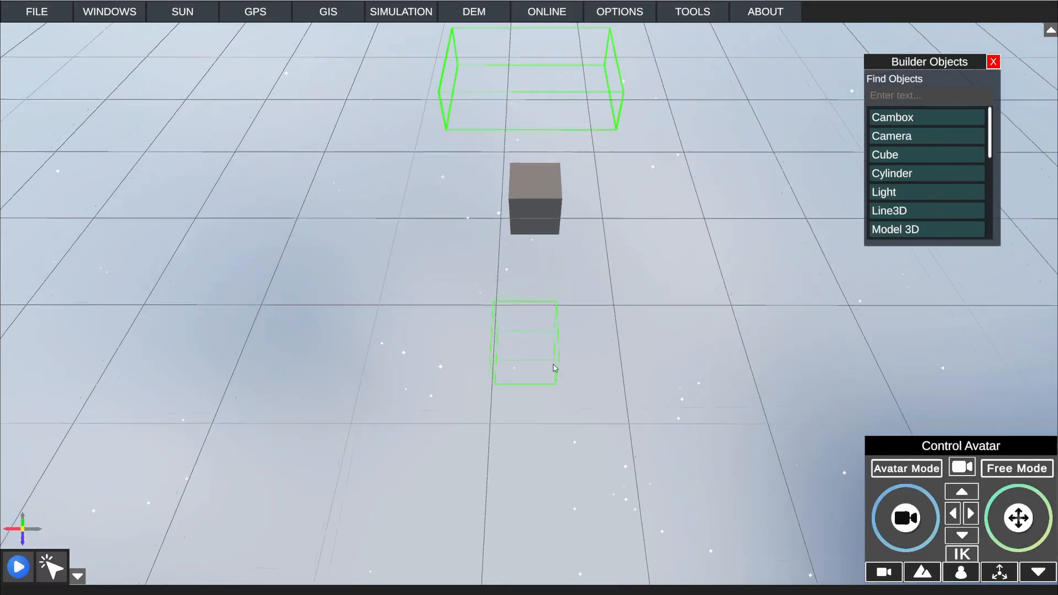
pyautogui.click(53, 575)
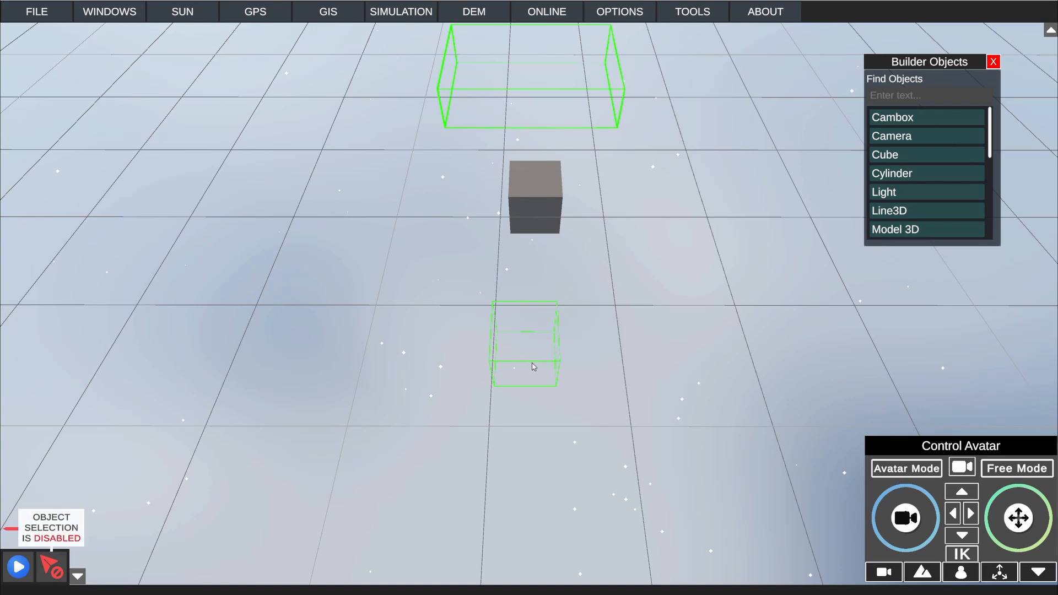
pyautogui.click(60, 567)
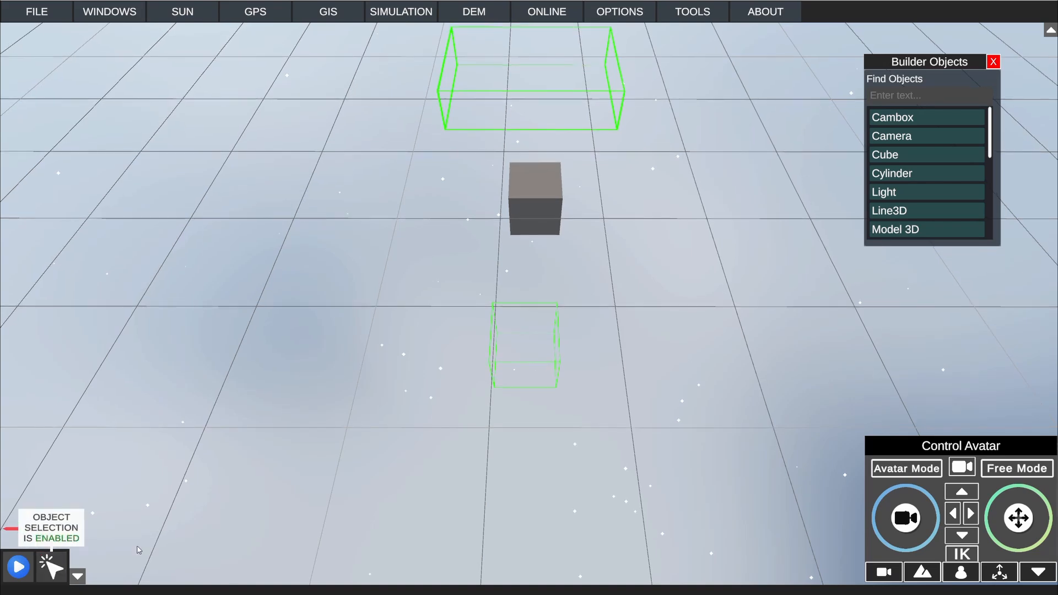
# Step: Stretch the new Cambox along its X and Z axes into a wide, flat box
pyautogui.click(519, 368)
pyautogui.moveTo(556, 373); pyautogui.dragTo(562, 343, button='right')
pyautogui.scroll(-2, 562, 346)
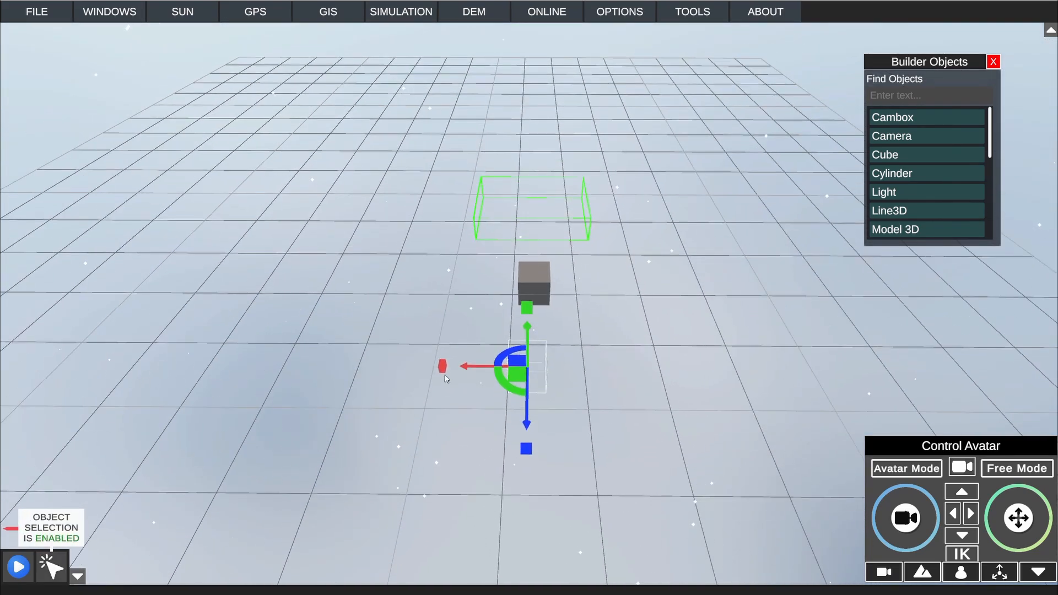
pyautogui.moveTo(444, 368); pyautogui.dragTo(335, 369)
pyautogui.moveTo(532, 450)
pyautogui.mouseDown(button='right')
pyautogui.moveTo(530, 478)
pyautogui.moveTo(529, 454)
pyautogui.mouseUp(button='right')
pyautogui.click(541, 340)
pyautogui.moveTo(527, 403); pyautogui.dragTo(523, 492)
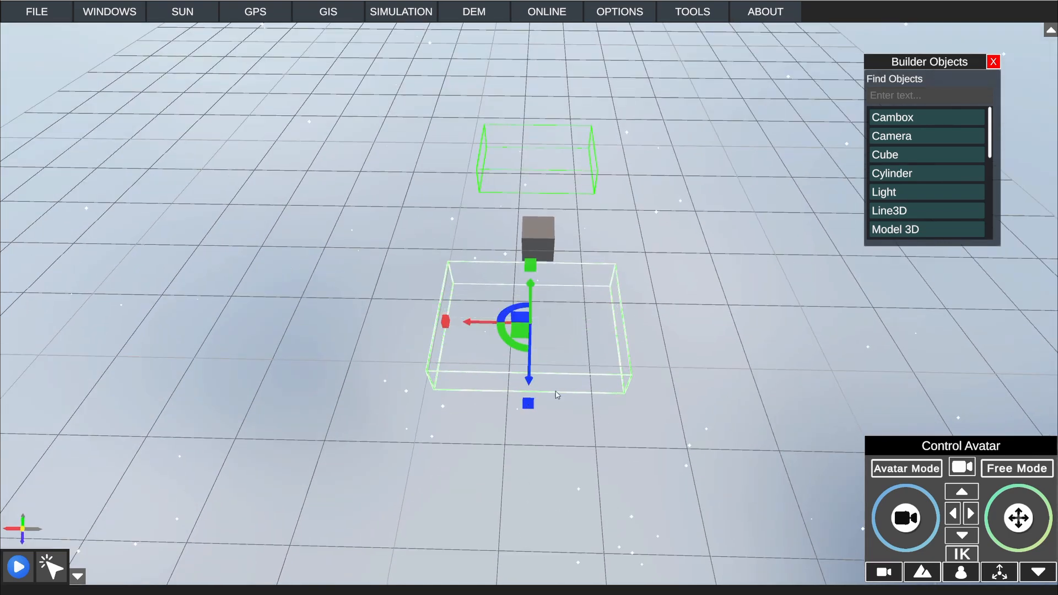
# Step: Move the new Cambox along its Z axis to leave a gap between it and the cube
pyautogui.moveTo(538, 355); pyautogui.dragTo(535, 460)
pyautogui.moveTo(692, 289); pyautogui.dragTo(580, 257, button='right')
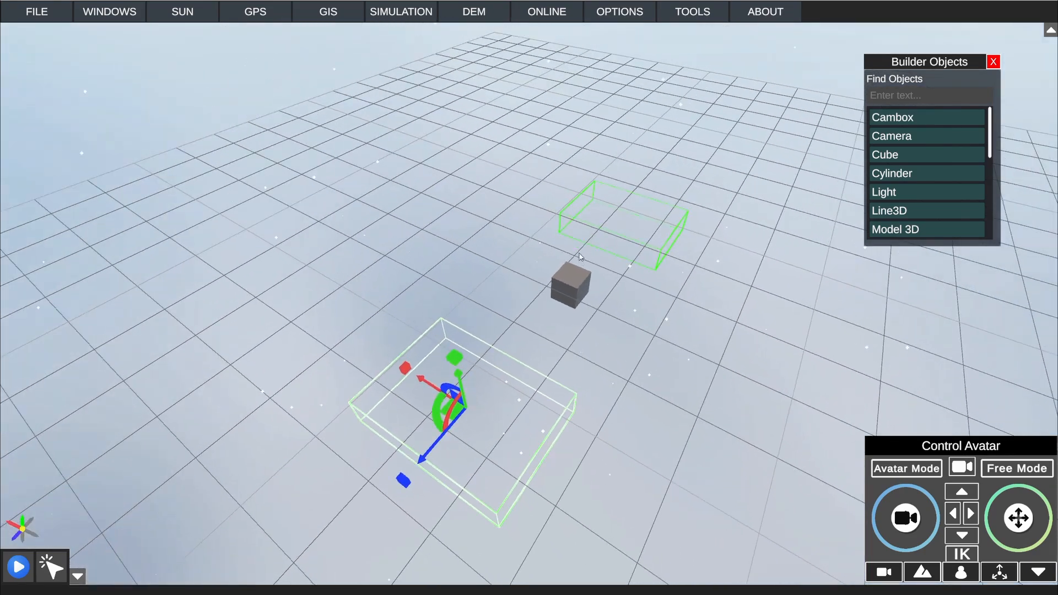
pyautogui.moveTo(436, 445); pyautogui.dragTo(460, 431)
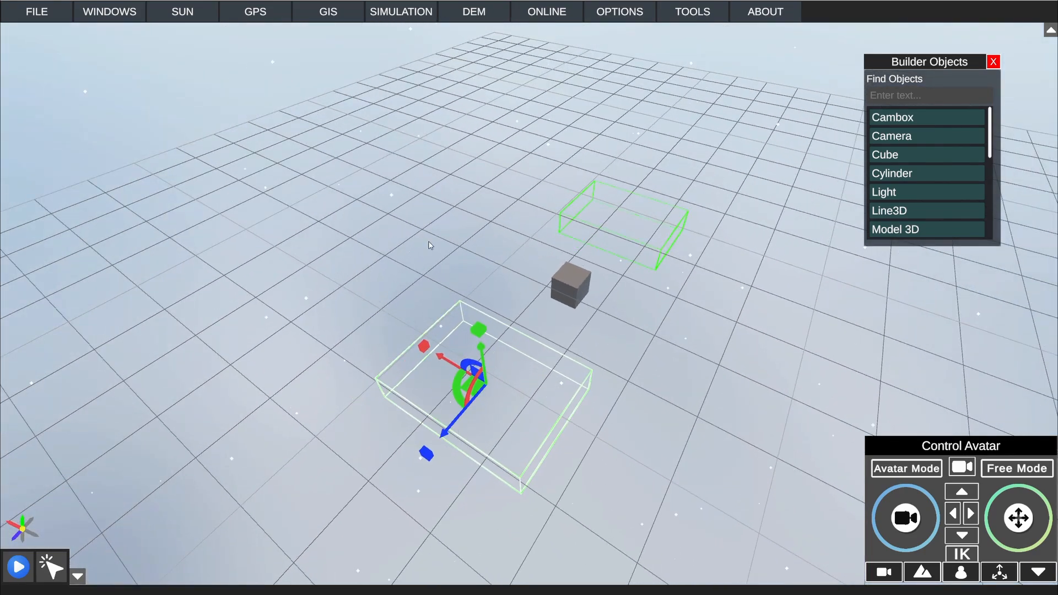
# Step: Change the new Cambox's border material color to red (#FA0505) in its properties and close the properties
pyautogui.click(333, 11)
pyautogui.click(384, 10)
pyautogui.click(126, 17)
pyautogui.click(130, 16)
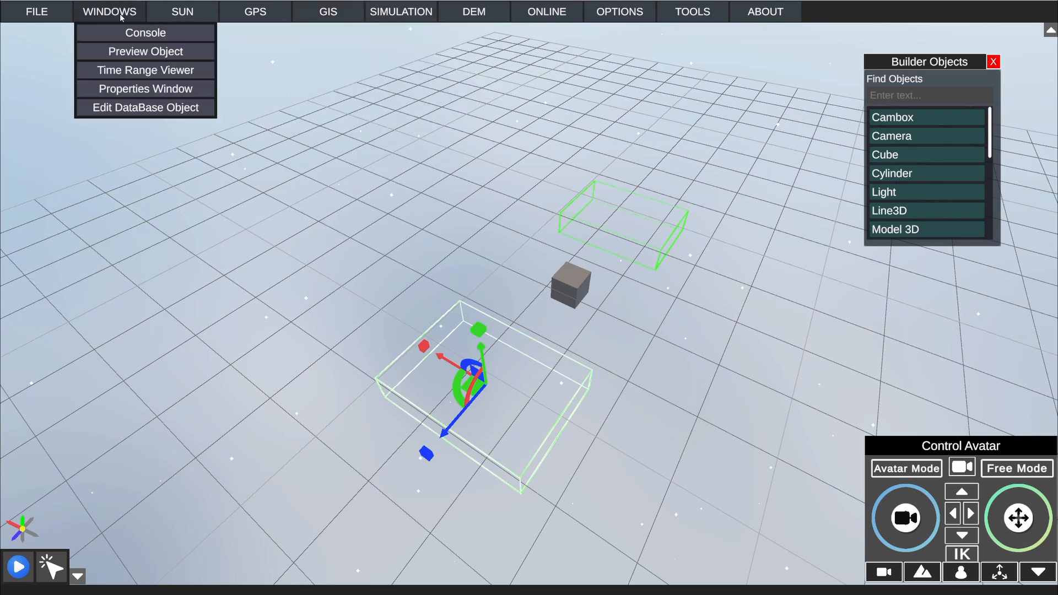
pyautogui.click(134, 89)
pyautogui.moveTo(551, 160); pyautogui.dragTo(777, 196)
pyautogui.click(709, 269)
pyautogui.click(775, 336)
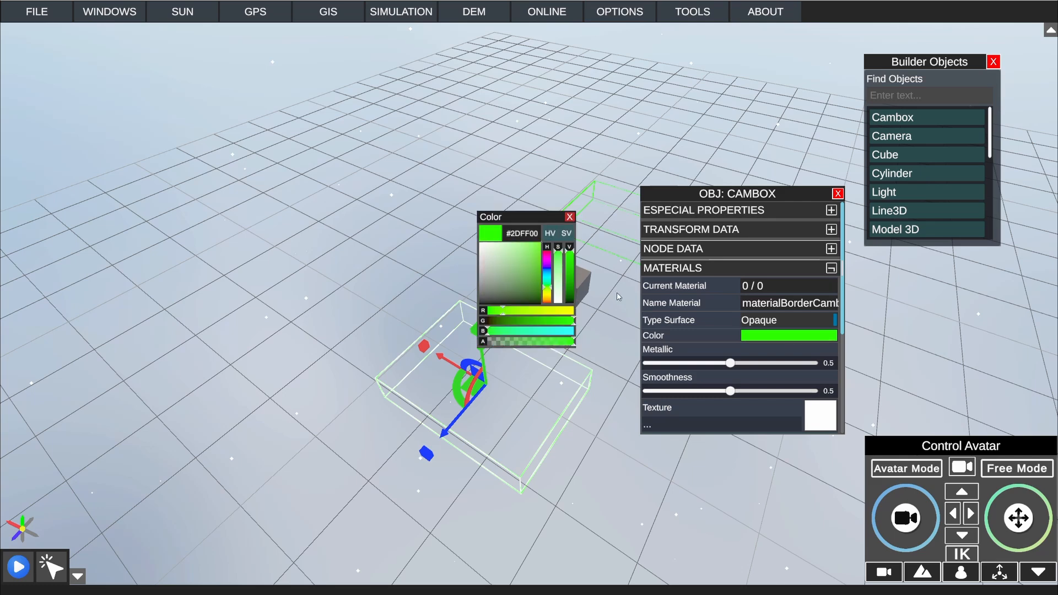
pyautogui.moveTo(552, 262); pyautogui.dragTo(544, 242)
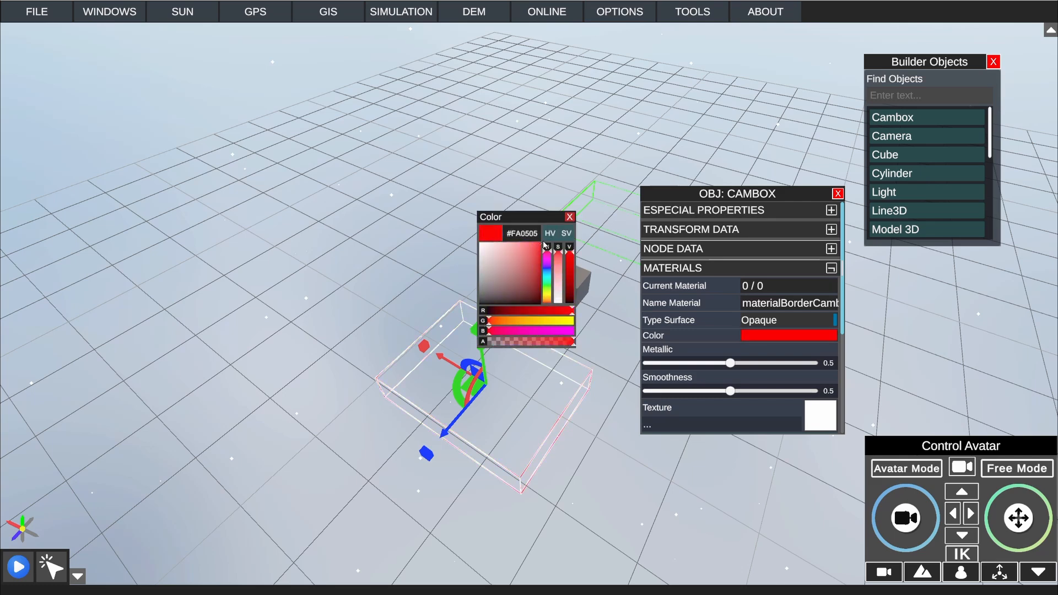
pyautogui.click(570, 218)
pyautogui.click(838, 195)
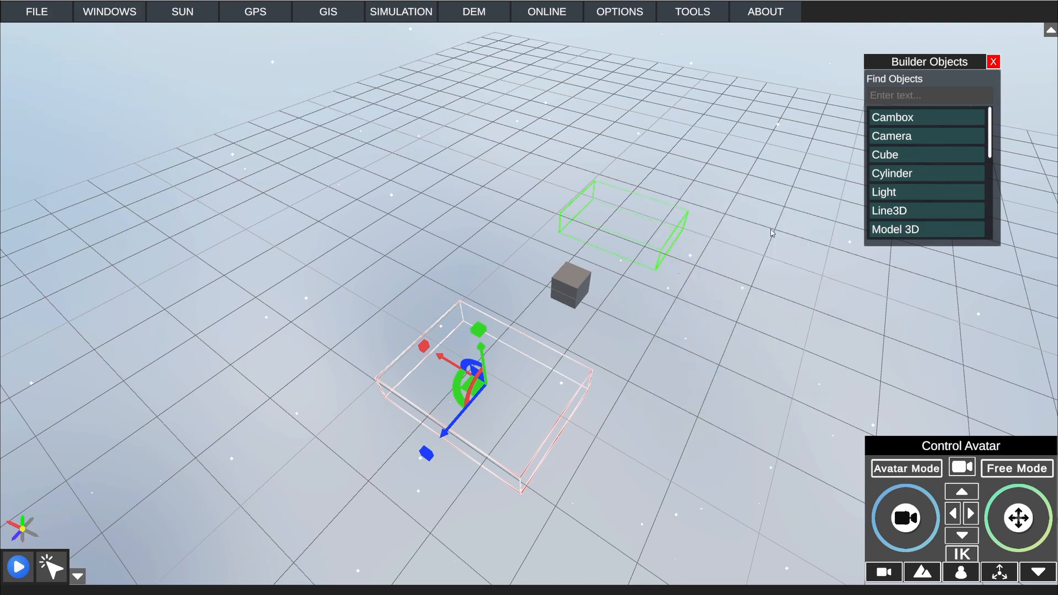
# Step: Add three more cubes in a row with the existing cube, between the green and red Camboxes
pyautogui.click(634, 347)
pyautogui.moveTo(634, 347); pyautogui.dragTo(659, 247, button='middle')
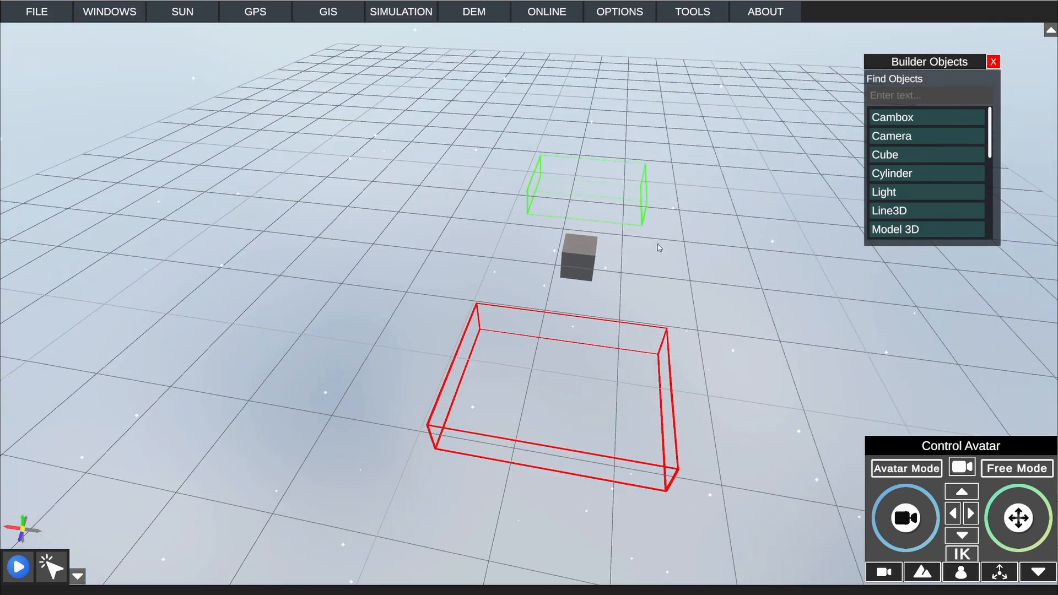
pyautogui.click(622, 192)
pyautogui.moveTo(622, 192); pyautogui.dragTo(599, 187, button='middle')
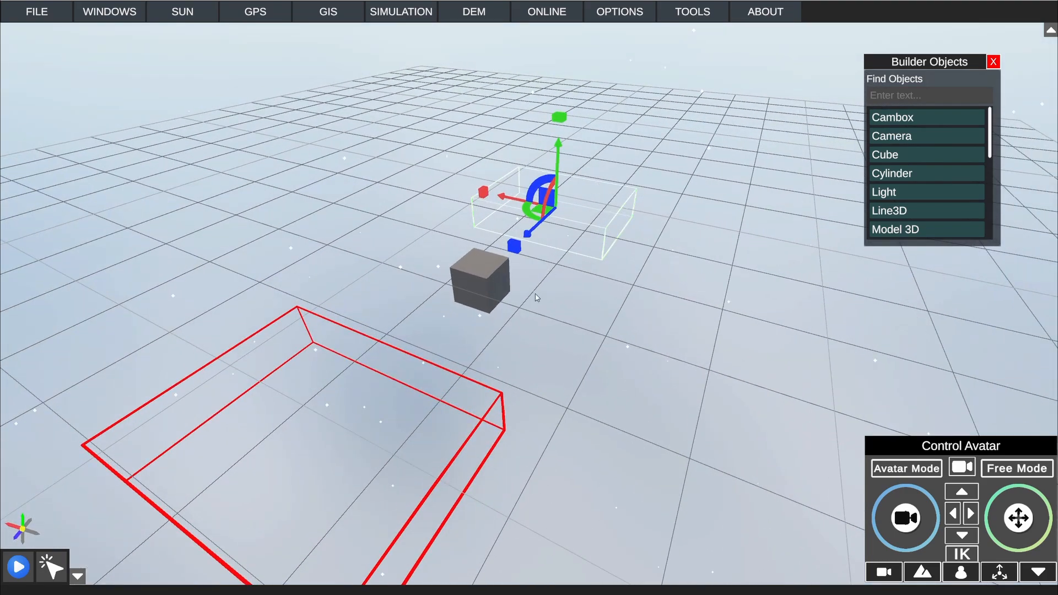
pyautogui.moveTo(538, 329); pyautogui.dragTo(528, 320, button='middle')
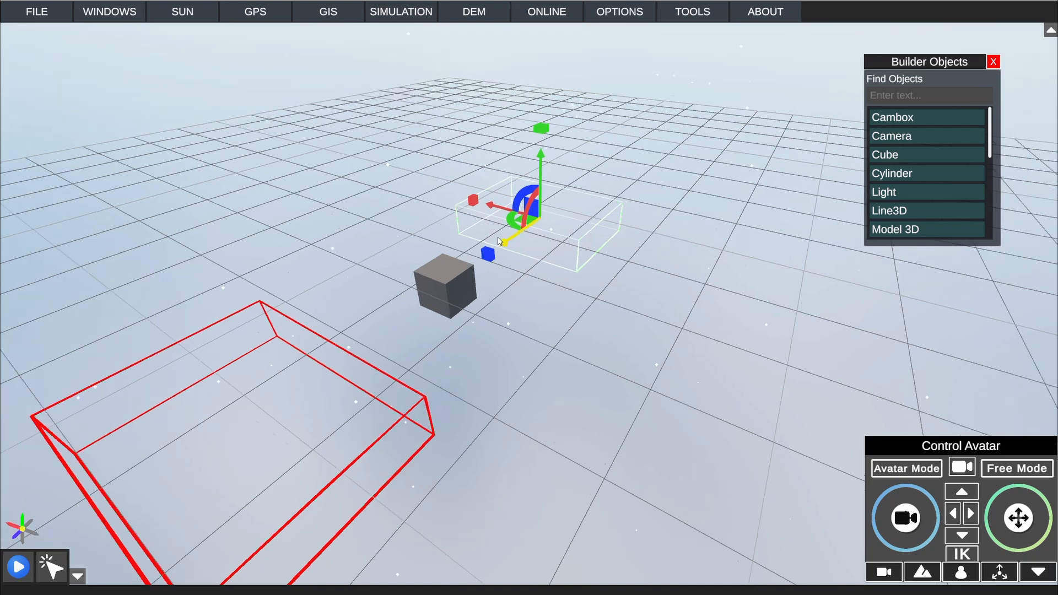
pyautogui.scroll(-5, 495, 252)
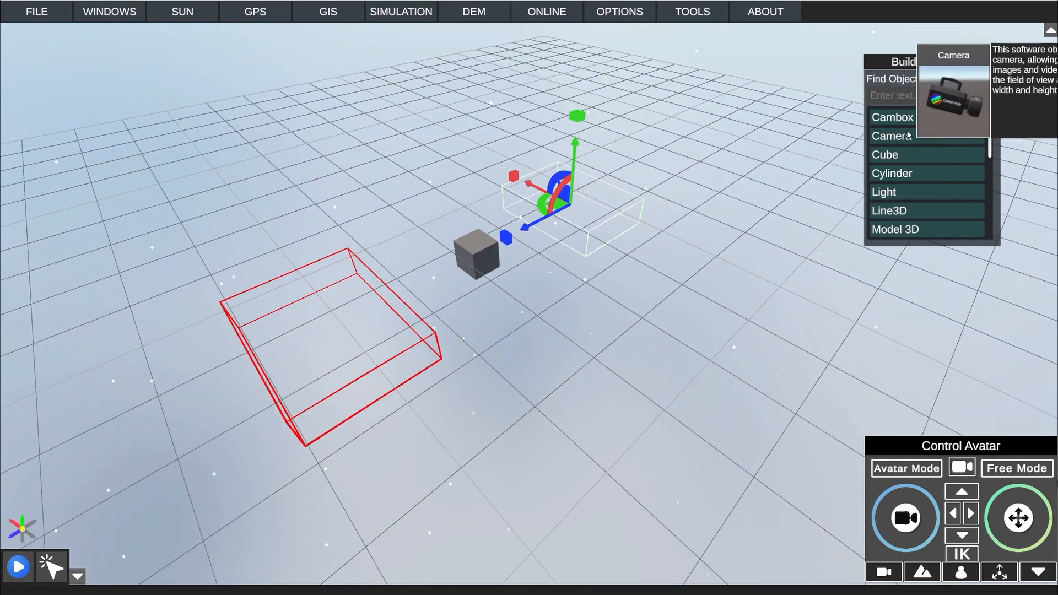
pyautogui.moveTo(904, 154); pyautogui.dragTo(522, 290)
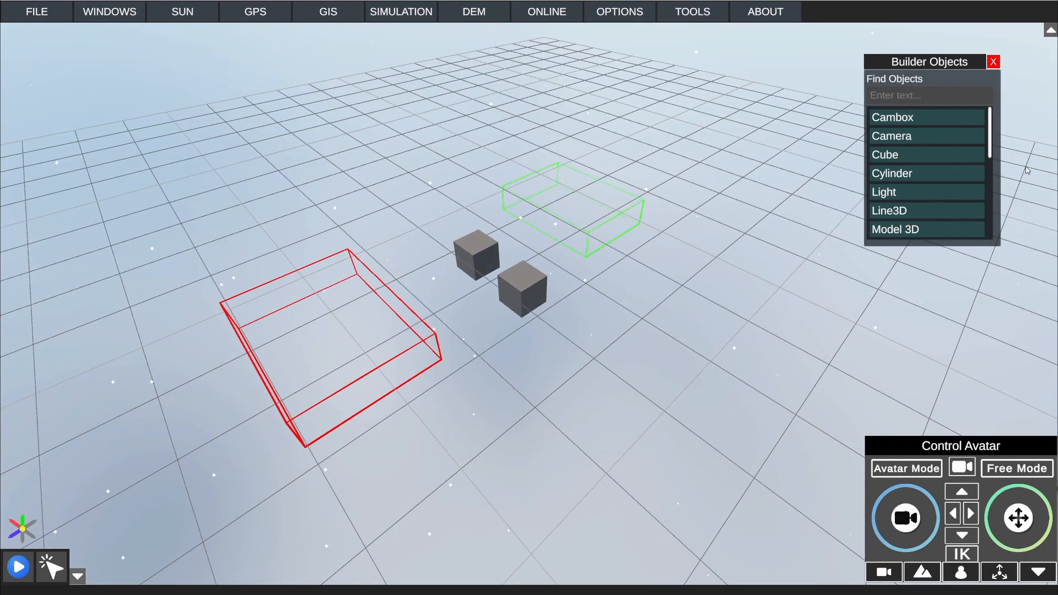
pyautogui.moveTo(895, 156); pyautogui.dragTo(431, 224)
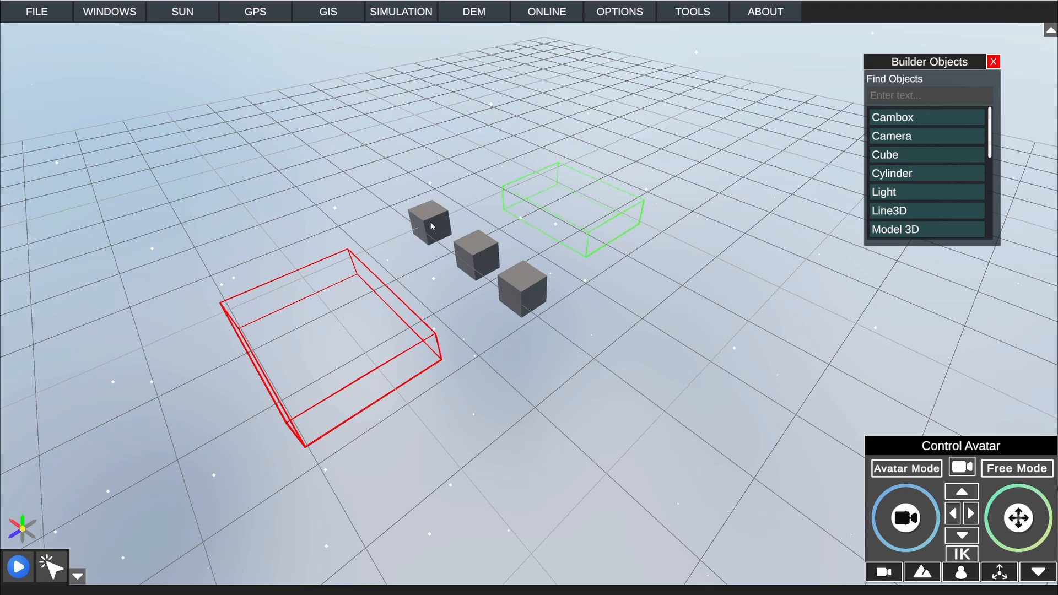
pyautogui.moveTo(893, 156); pyautogui.dragTo(576, 329)
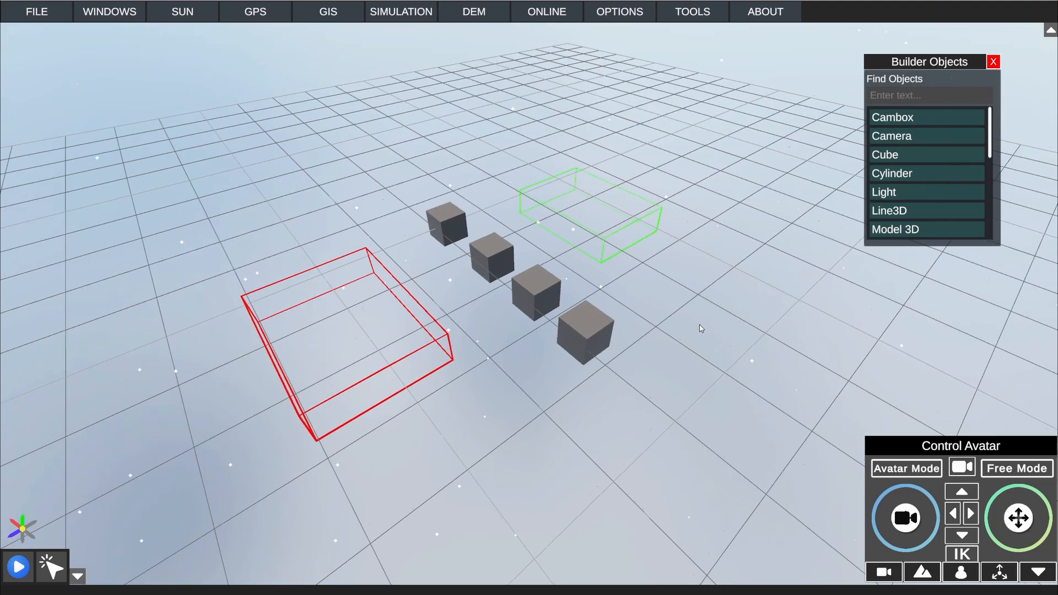
# Step: Place a cylinder at the end of the cube row
pyautogui.moveTo(890, 154)
pyautogui.moveTo(893, 173); pyautogui.dragTo(676, 332)
pyautogui.moveTo(664, 297); pyautogui.dragTo(716, 282, button='right')
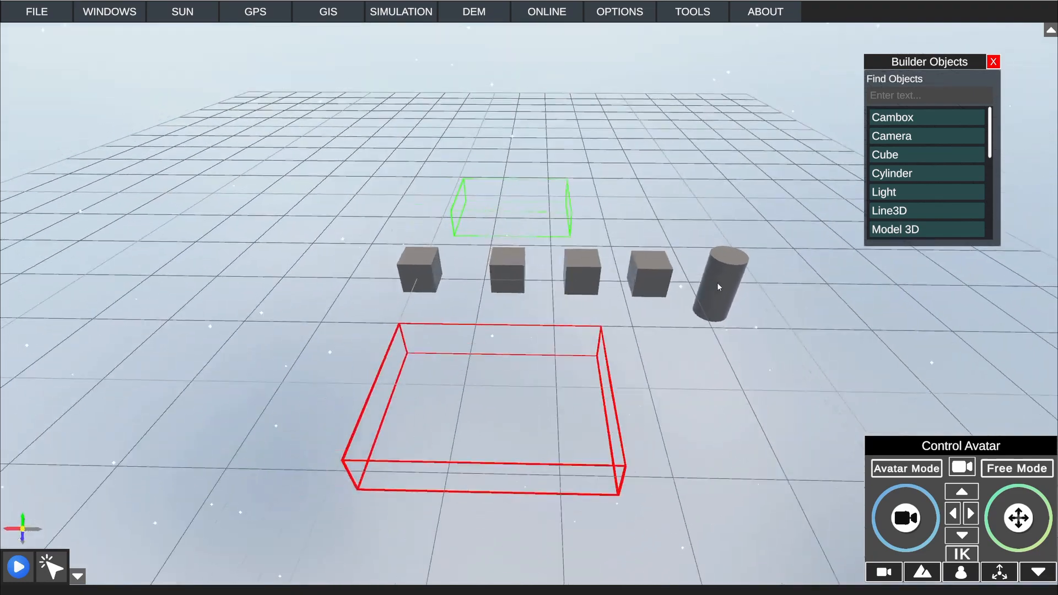
pyautogui.moveTo(715, 281); pyautogui.dragTo(603, 294, button='middle')
# Step: Select the red Cambox and open the node window for it
pyautogui.click(497, 217)
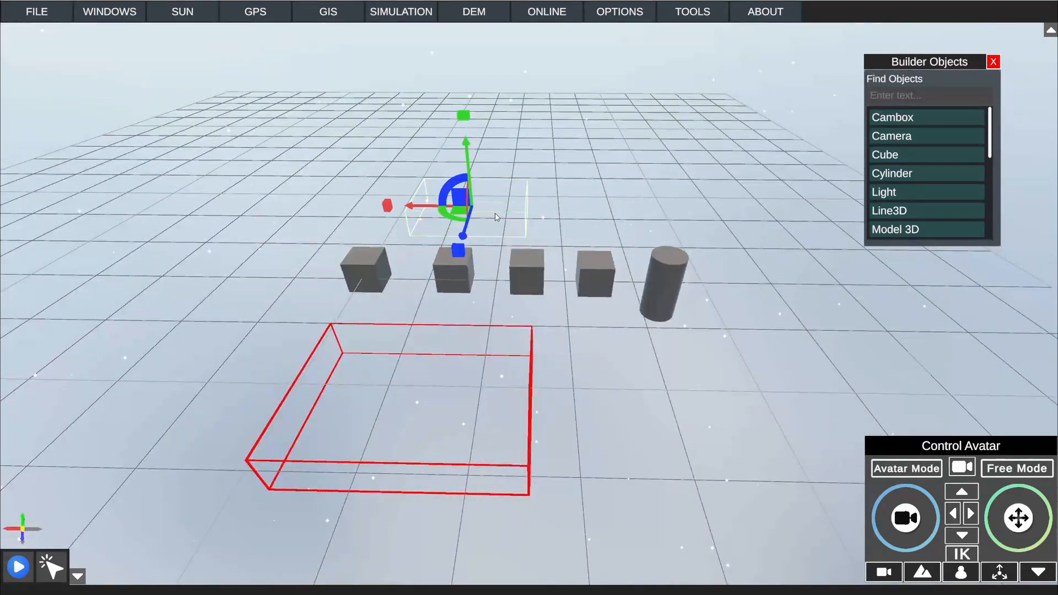
pyautogui.click(496, 358)
pyautogui.click(510, 216)
pyautogui.click(485, 364)
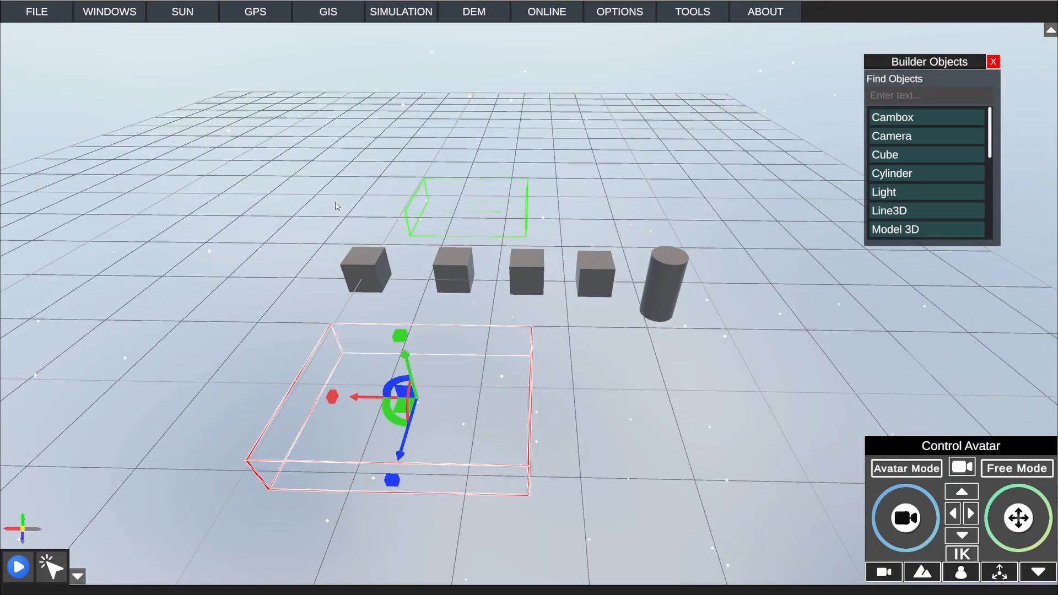
pyautogui.click(132, 12)
pyautogui.click(109, 15)
pyautogui.click(391, 13)
pyautogui.click(412, 34)
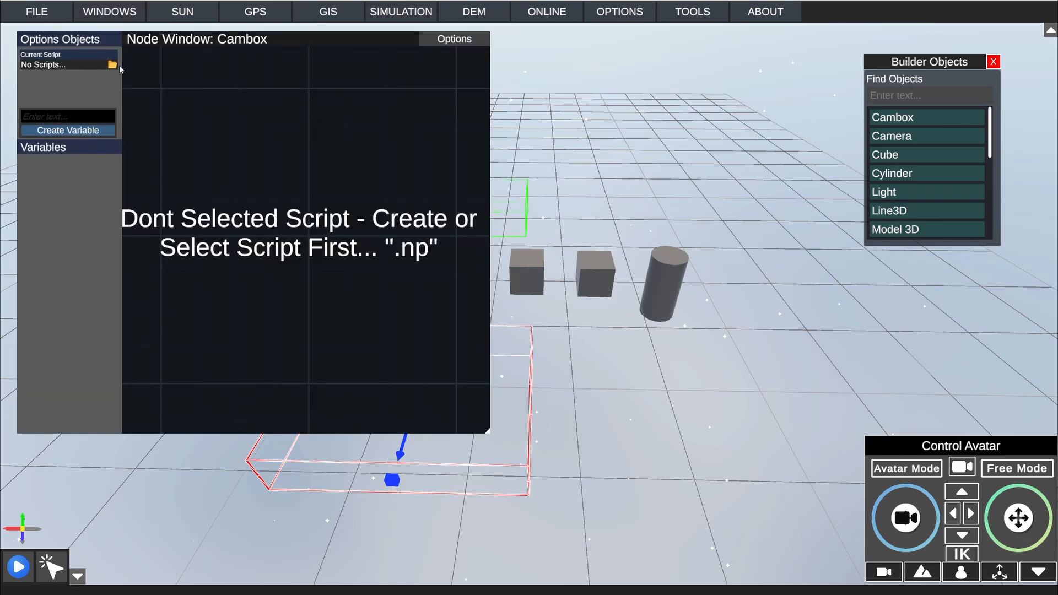
# Step: Create a node script named MultipleEnableDisable and assign it to the red Cambox
pyautogui.click(113, 65)
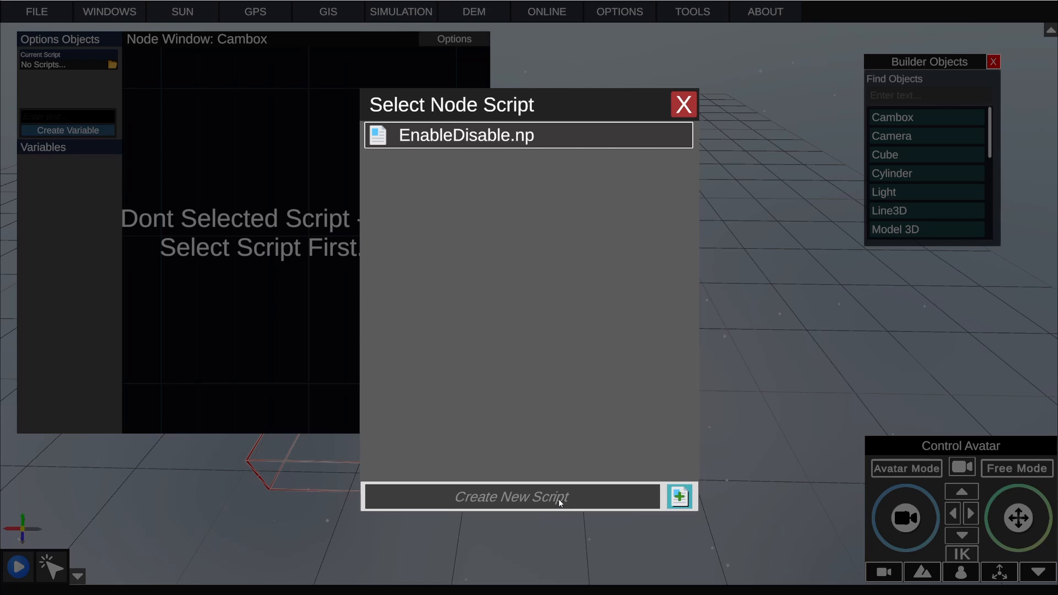
pyautogui.write('Multiple')
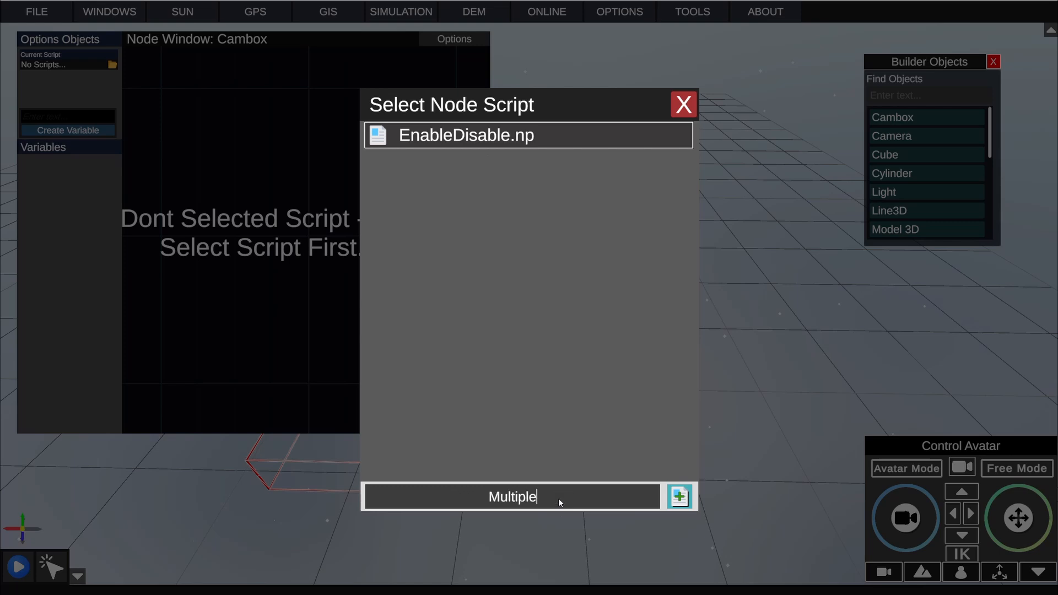
pyautogui.write('EnableDisable')
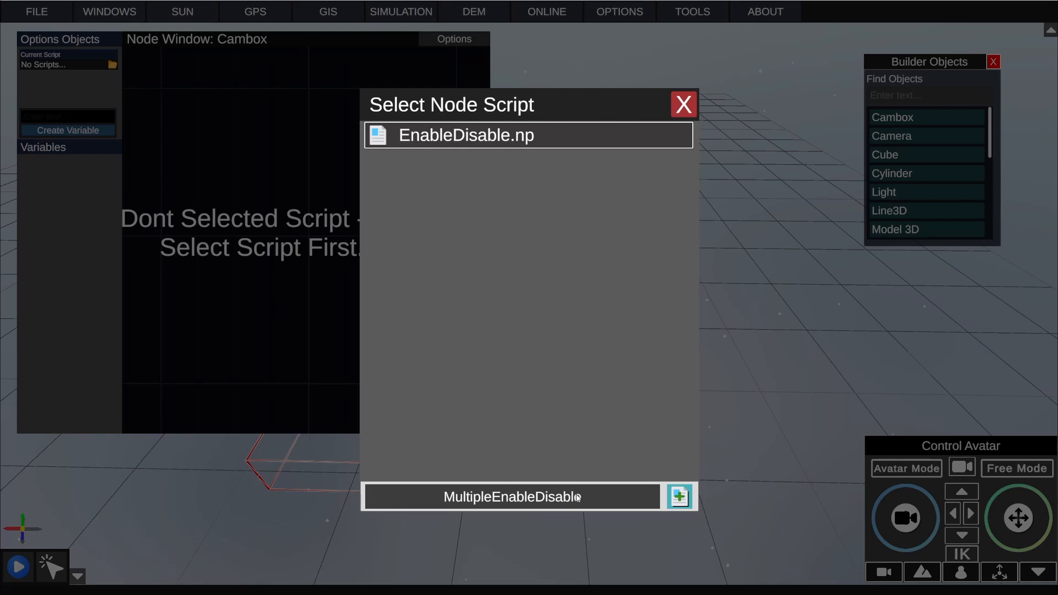
pyautogui.click(686, 498)
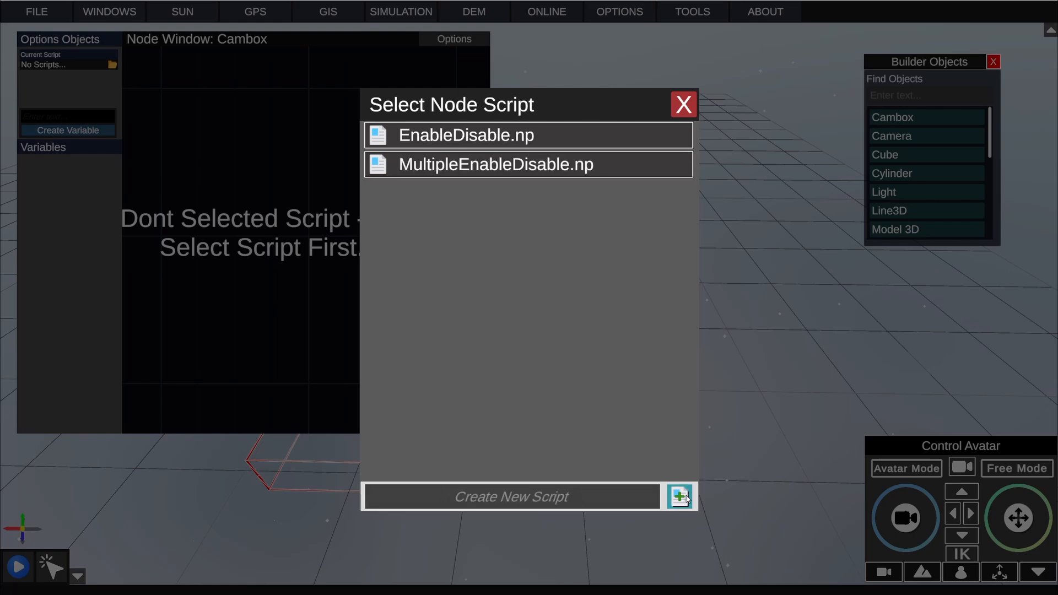
pyautogui.click(475, 165)
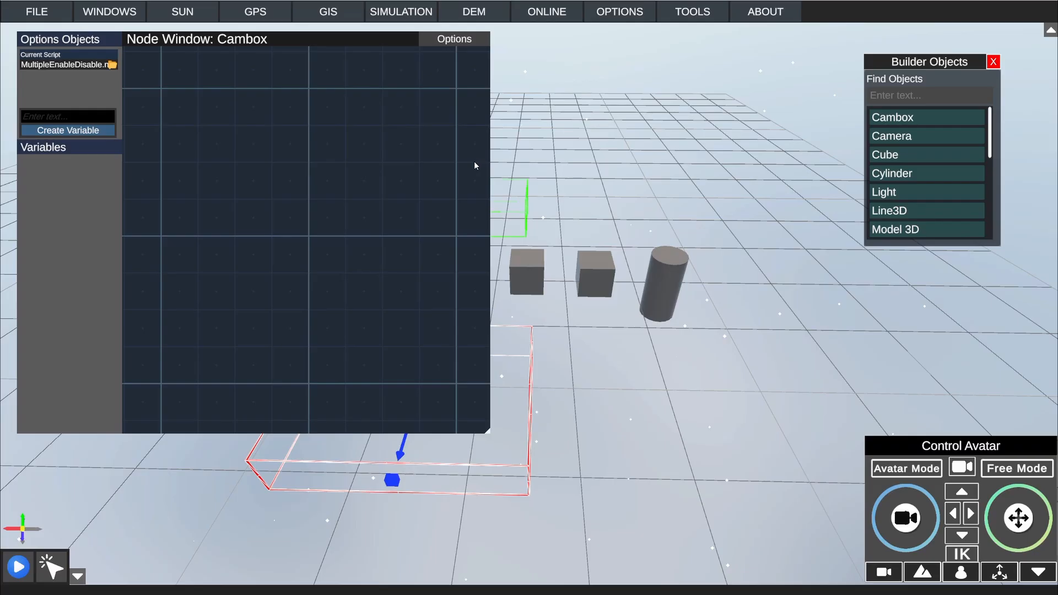
# Step: Add a Get Objects From Tag node to the red Cambox's script graph
pyautogui.scroll(2, 603, 253)
pyautogui.moveTo(603, 250); pyautogui.dragTo(605, 251, button='right')
pyautogui.press('a')
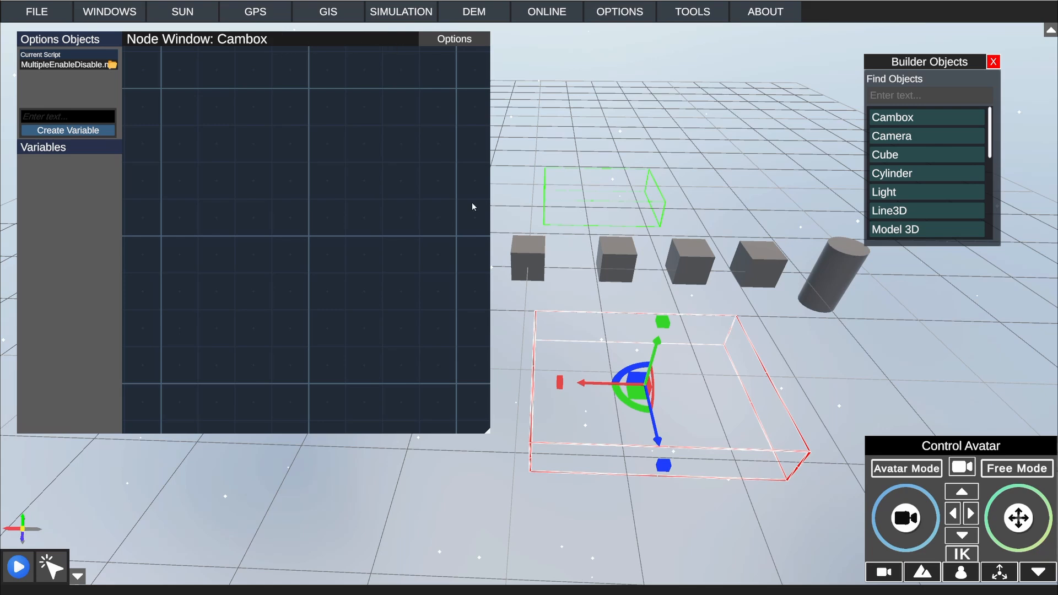
pyautogui.rightClick(243, 152)
pyautogui.rightClick(279, 219)
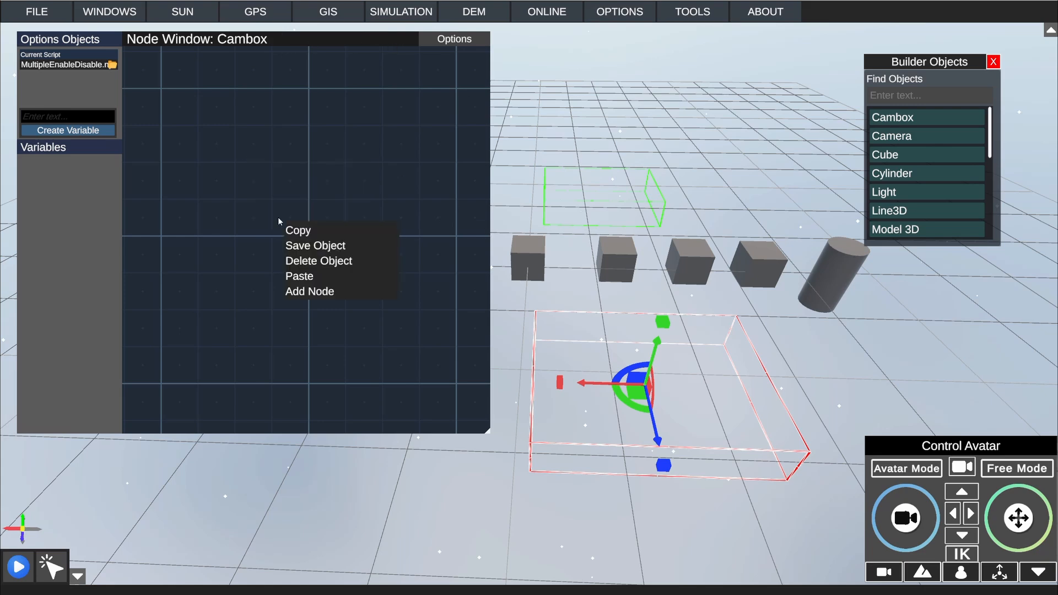
pyautogui.click(302, 287)
pyautogui.rightClick(302, 288)
pyautogui.click(333, 302)
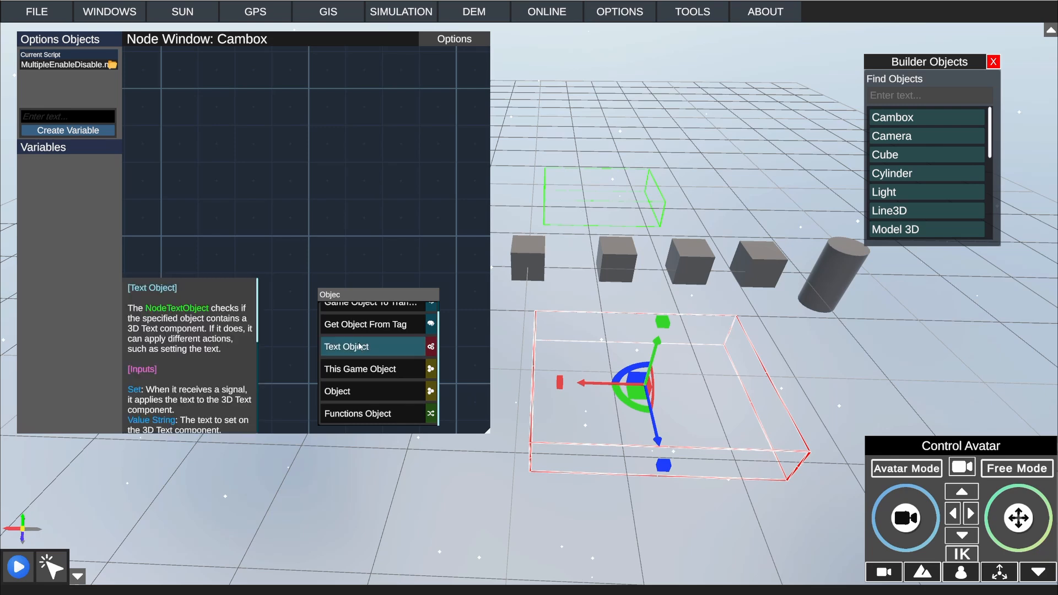
pyautogui.click(381, 332)
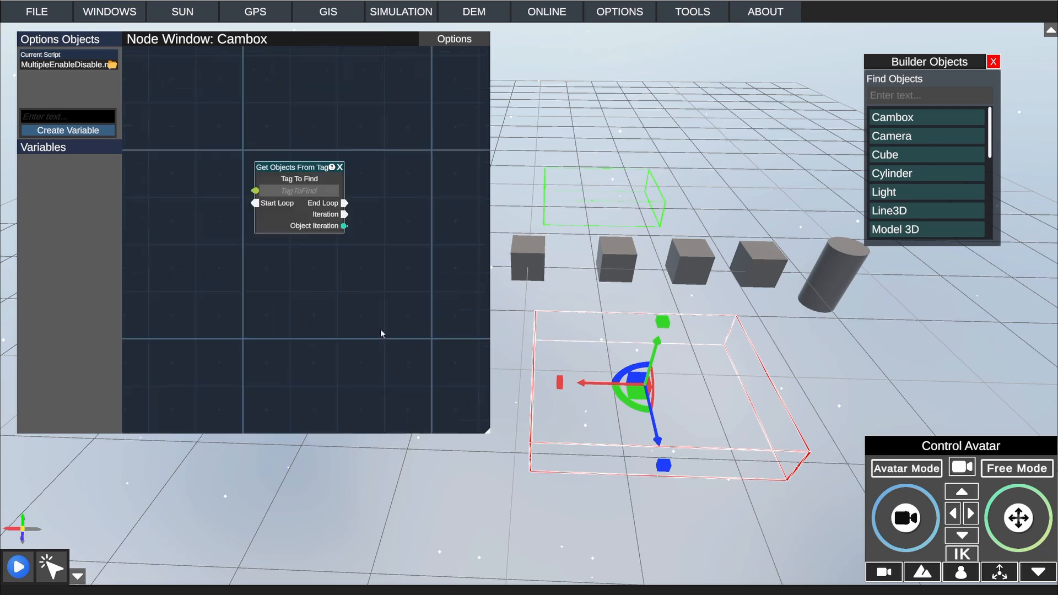
pyautogui.moveTo(312, 169); pyautogui.dragTo(310, 181)
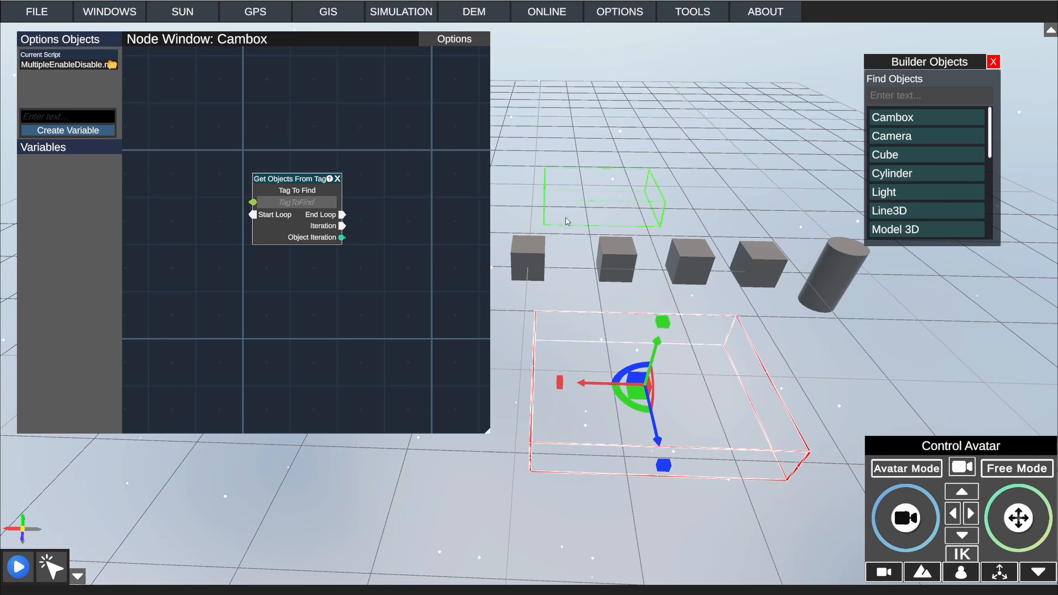
# Step: Select the cube at the far end of the row from the cylinder and close the node window
pyautogui.click(833, 270)
pyautogui.click(772, 263)
pyautogui.click(694, 266)
pyautogui.click(618, 263)
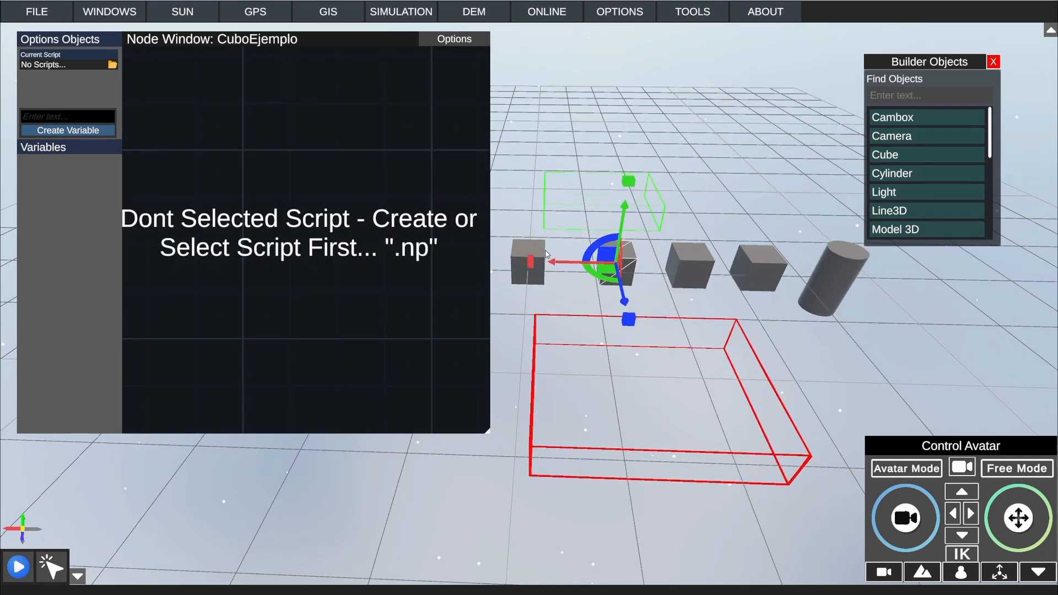
pyautogui.click(528, 264)
pyautogui.click(454, 39)
pyautogui.click(450, 56)
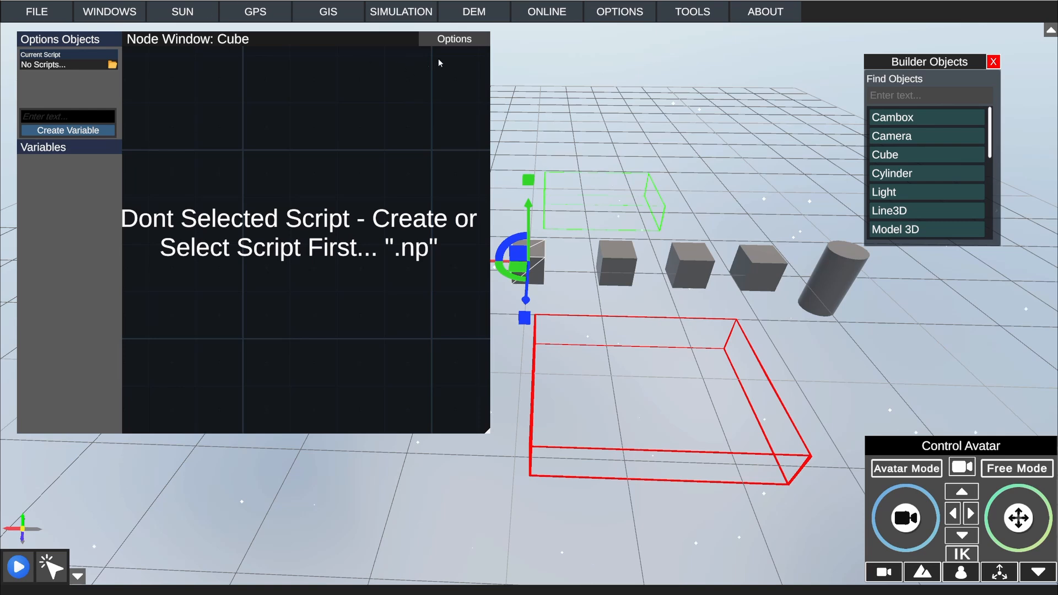
pyautogui.click(454, 39)
pyautogui.click(446, 114)
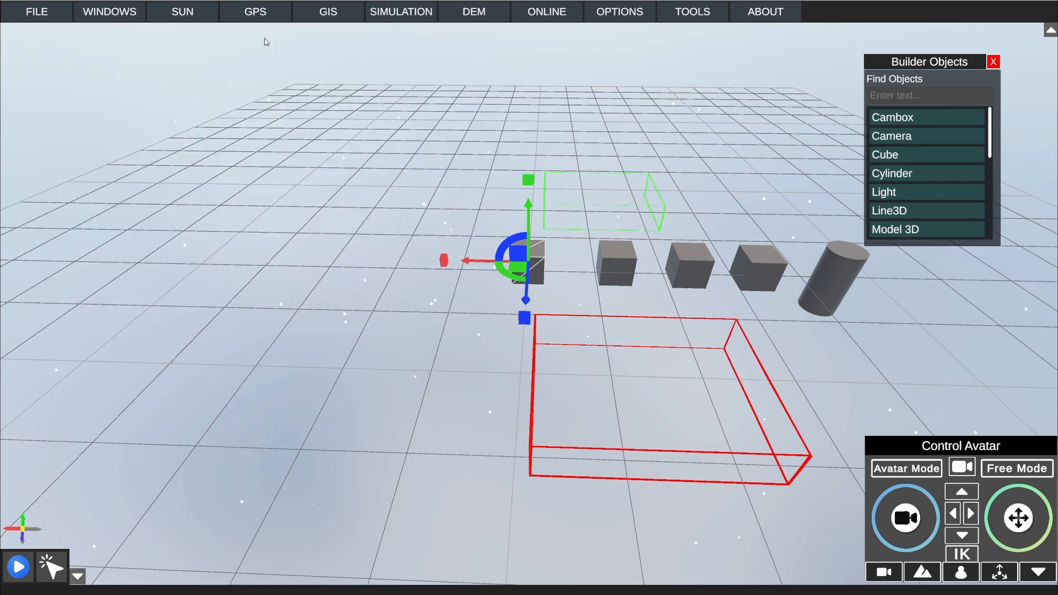
# Step: Open the selected cube's properties and set its metadata tag to Ejemplo
pyautogui.click(110, 11)
pyautogui.click(165, 89)
pyautogui.moveTo(783, 199); pyautogui.dragTo(291, 130)
pyautogui.click(334, 194)
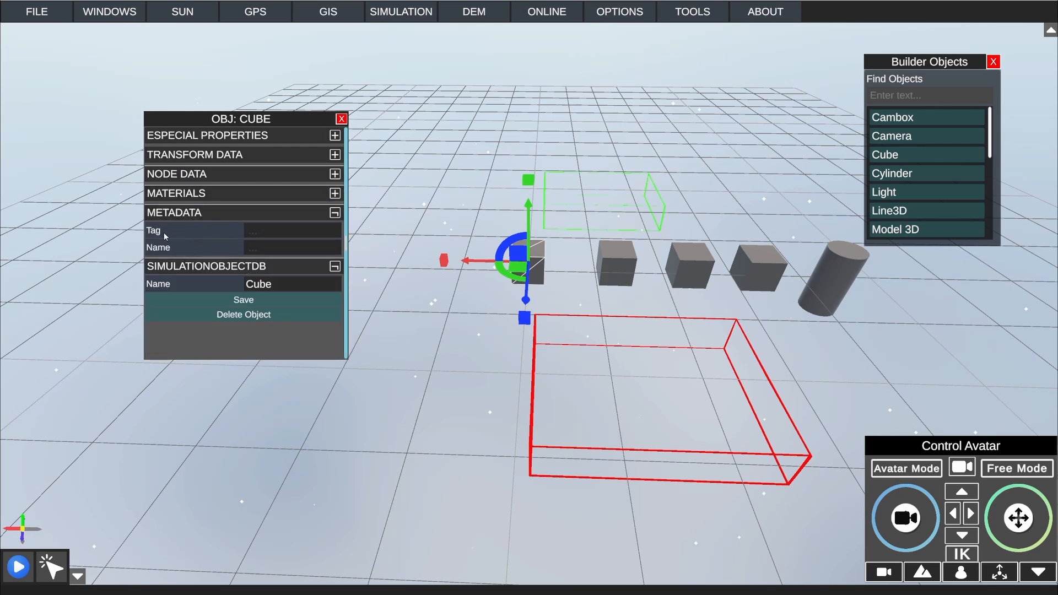
pyautogui.click(270, 231)
pyautogui.hotkey('ctrl', 'c')
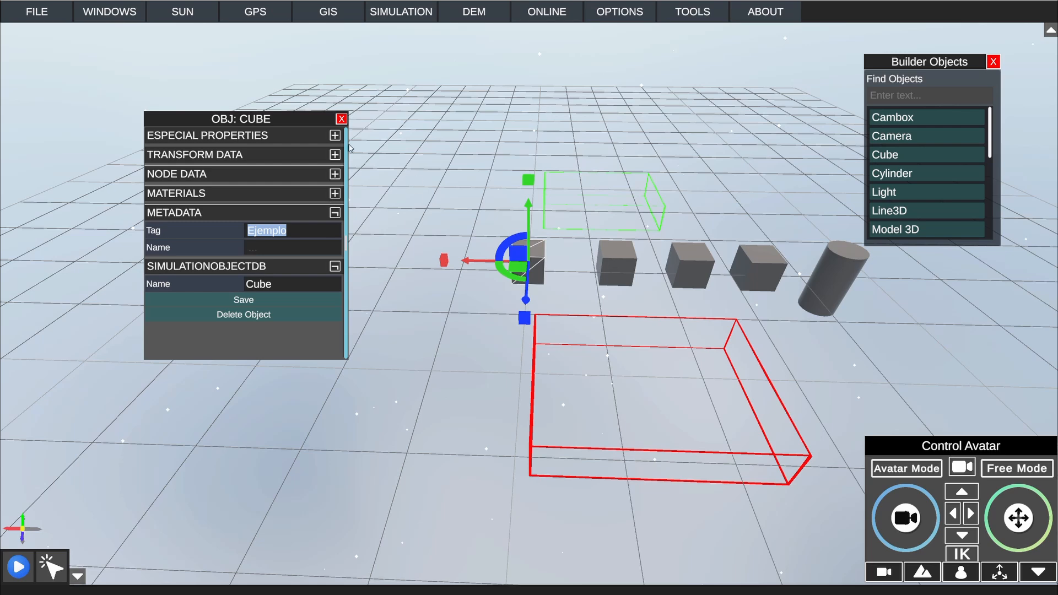
# Step: Set the metadata tag of the second and third cubes in the row to Ejemplo
pyautogui.click(626, 269)
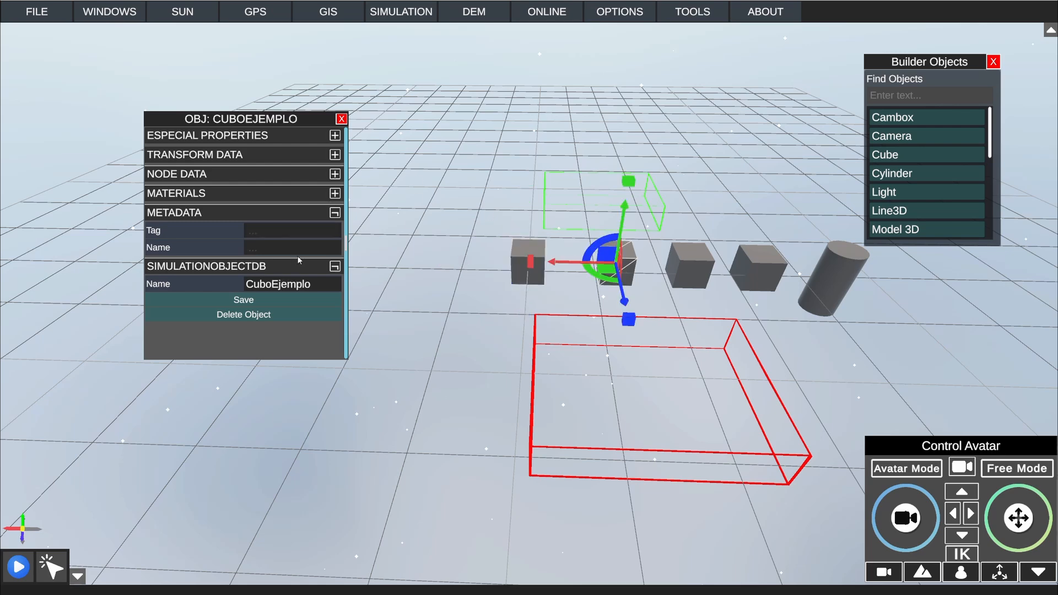
pyautogui.click(292, 227)
pyautogui.click(692, 259)
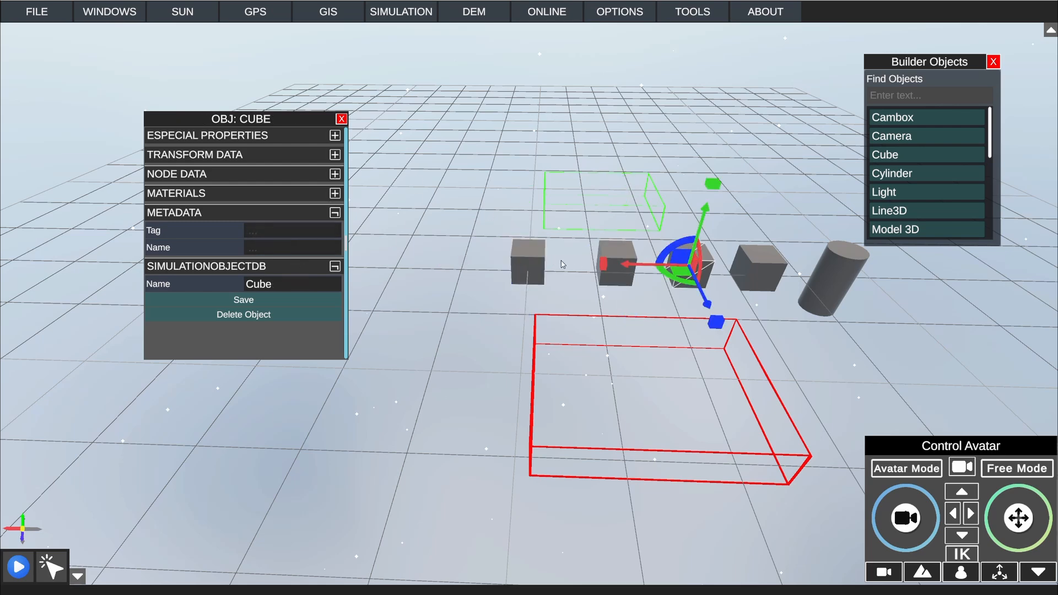
pyautogui.click(272, 225)
pyautogui.write('Ejemplo')
pyautogui.click(619, 250)
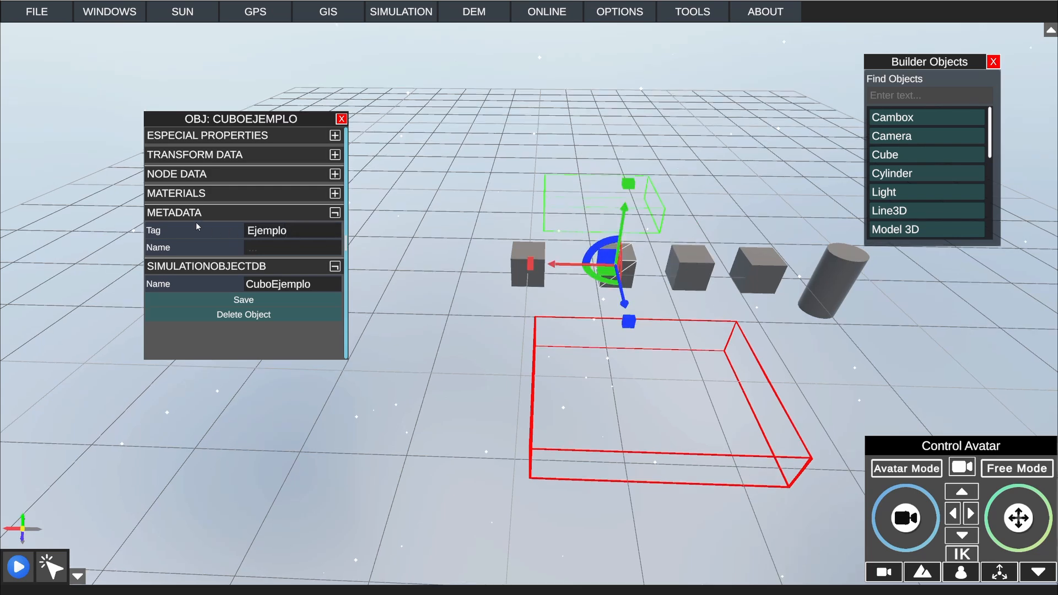
pyautogui.click(663, 257)
pyautogui.click(672, 260)
pyautogui.click(616, 256)
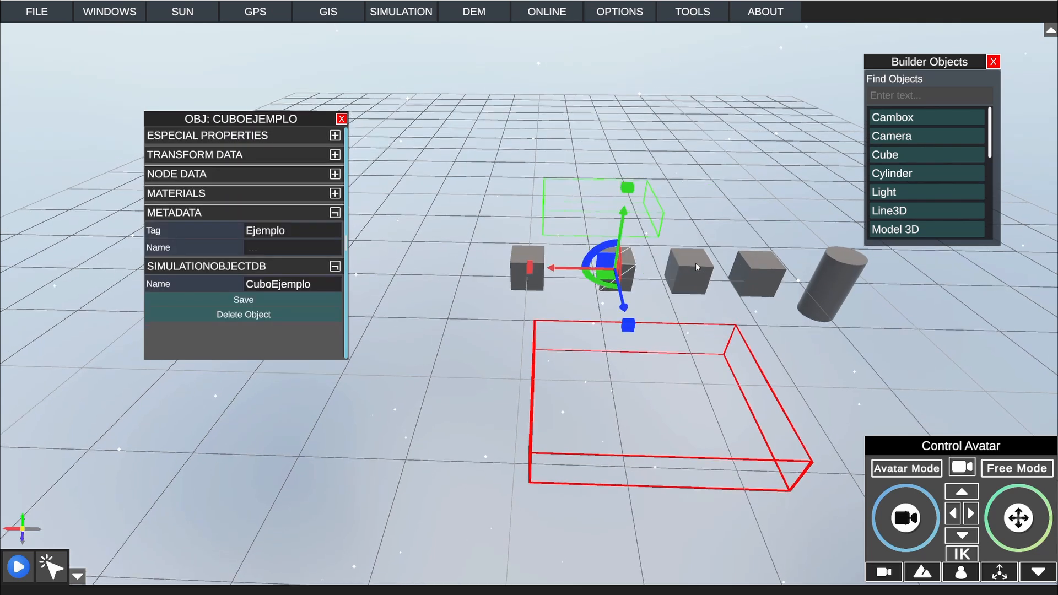
# Step: Give the fourth cube and the cylinder the same metadata tag, Ejemplo
pyautogui.click(771, 270)
pyautogui.click(248, 229)
pyautogui.hotkey('ctrl', 'v')
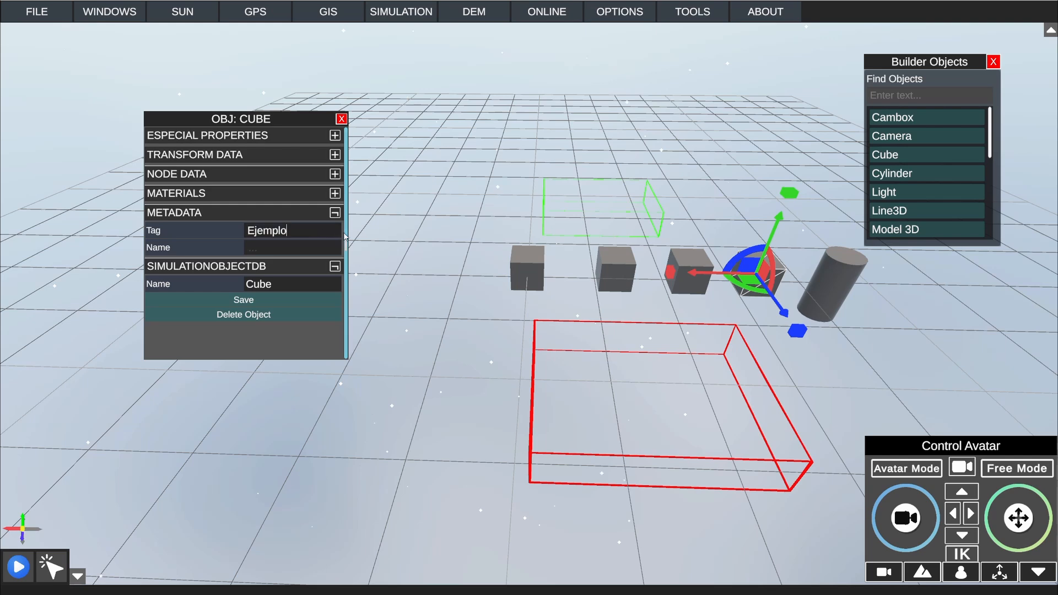
pyautogui.click(824, 275)
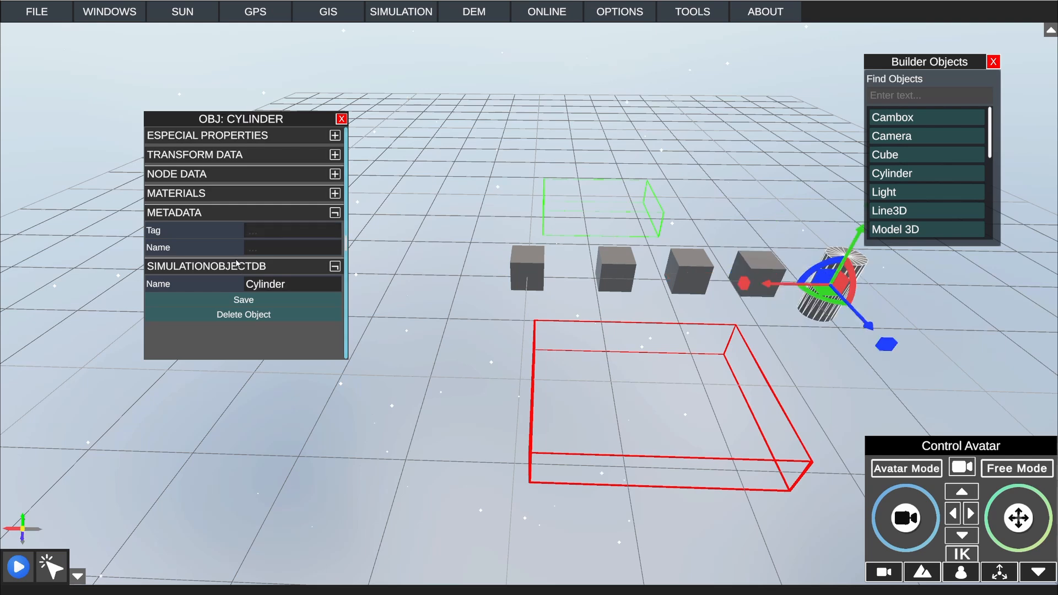
pyautogui.hotkey('ctrl', 'v')
# Step: Check the metadata tag of each cube and the cylinder, and close the properties
pyautogui.click(530, 266)
pyautogui.click(622, 268)
pyautogui.click(690, 267)
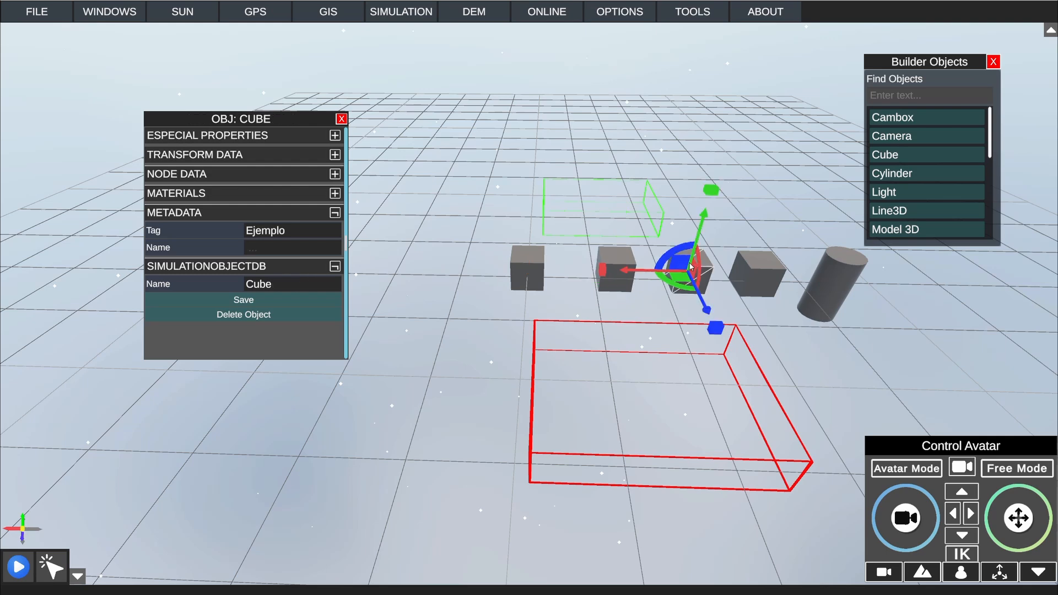
pyautogui.click(737, 267)
pyautogui.click(854, 277)
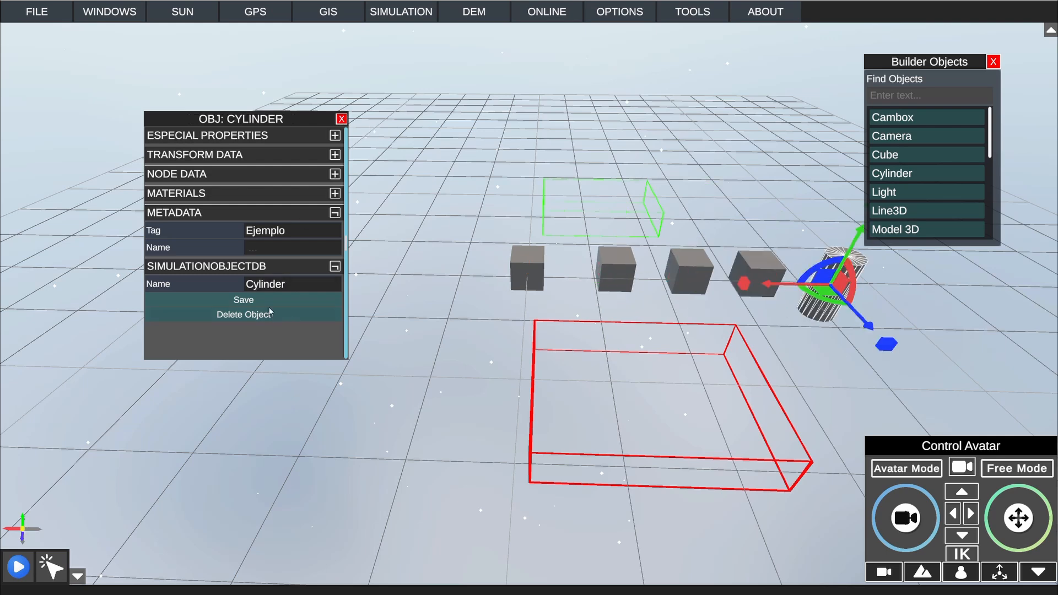
pyautogui.click(342, 119)
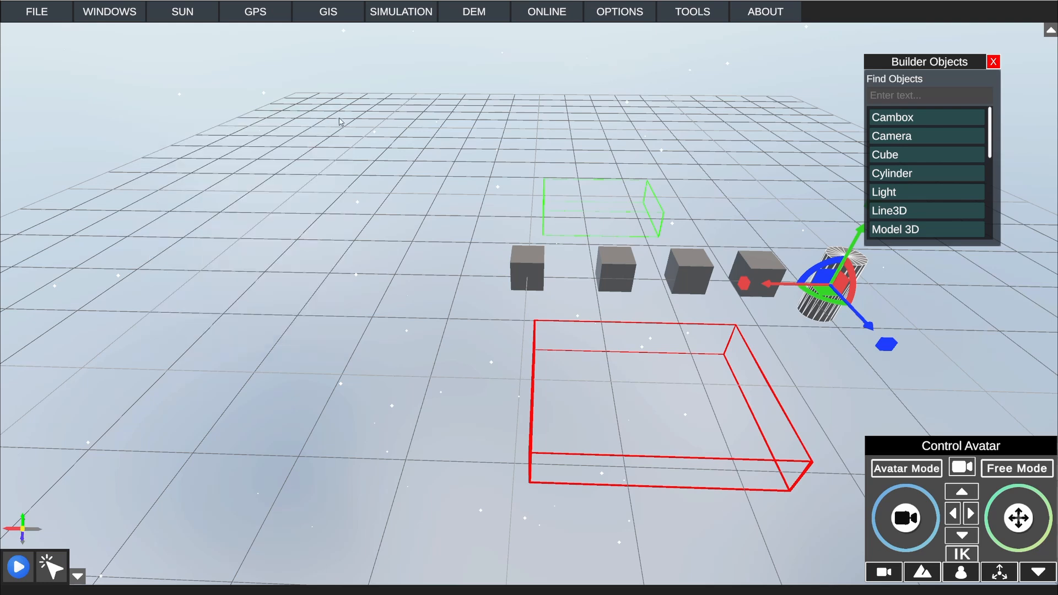
# Step: Reopen the red Cambox's node window and set Tag To Find to Ejemplo in the Get Objects From Tag node
pyautogui.click(697, 326)
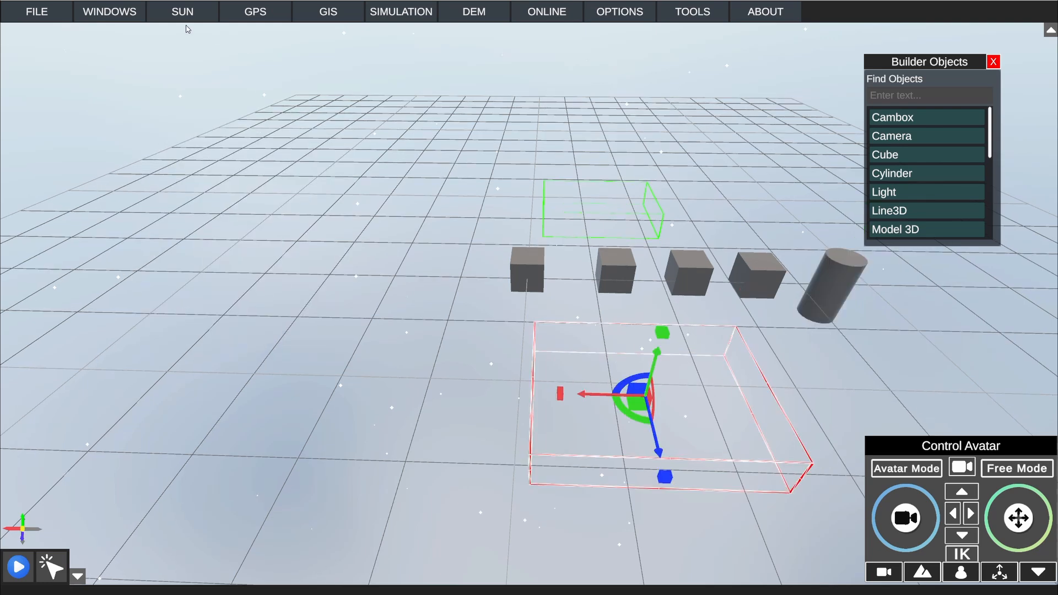
pyautogui.moveTo(436, 12)
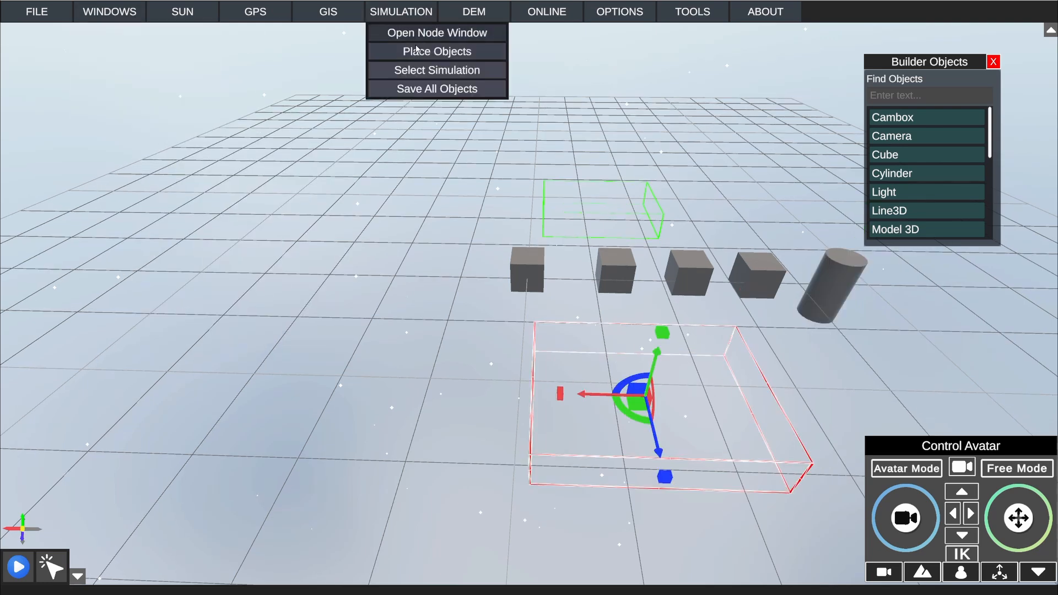
pyautogui.click(433, 32)
pyautogui.moveTo(343, 208); pyautogui.dragTo(301, 189, button='middle')
pyautogui.scroll(3, 268, 232)
pyautogui.click(295, 270)
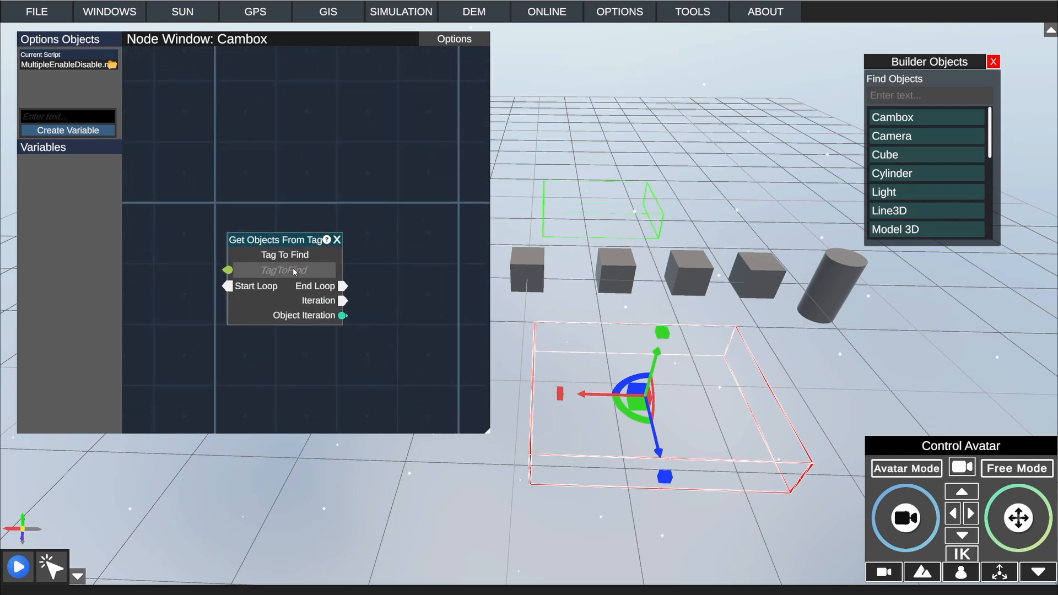
pyautogui.write('Ejemplo')
# Step: Add a Detect Trigger node and connect its OnEnter output to Start Loop of the Get Objects From Tag node
pyautogui.moveTo(290, 238); pyautogui.dragTo(335, 142)
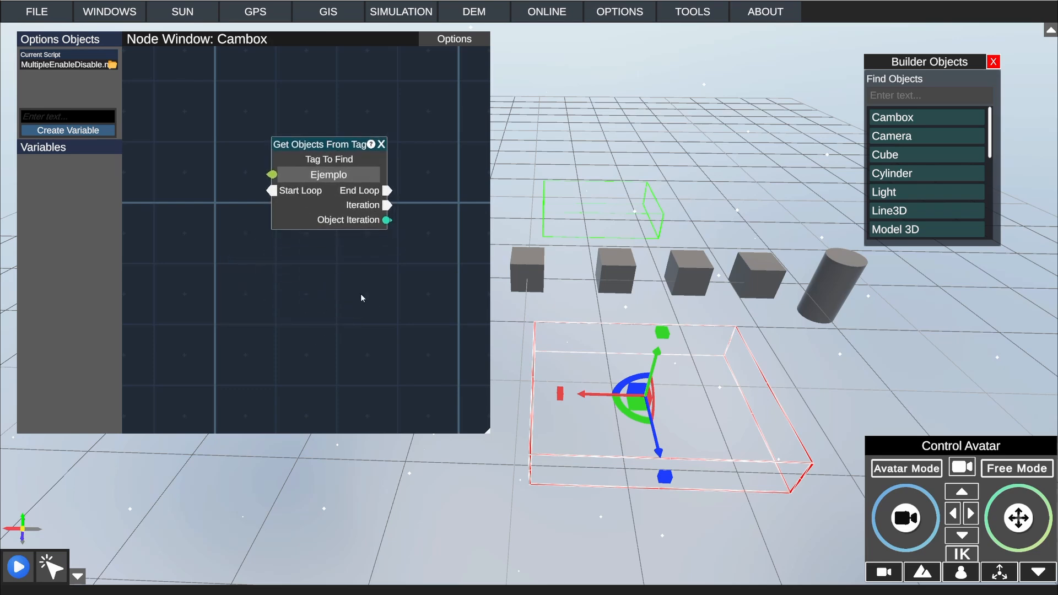
pyautogui.moveTo(364, 157); pyautogui.dragTo(377, 241, button='middle')
pyautogui.moveTo(322, 381); pyautogui.dragTo(353, 330, button='middle')
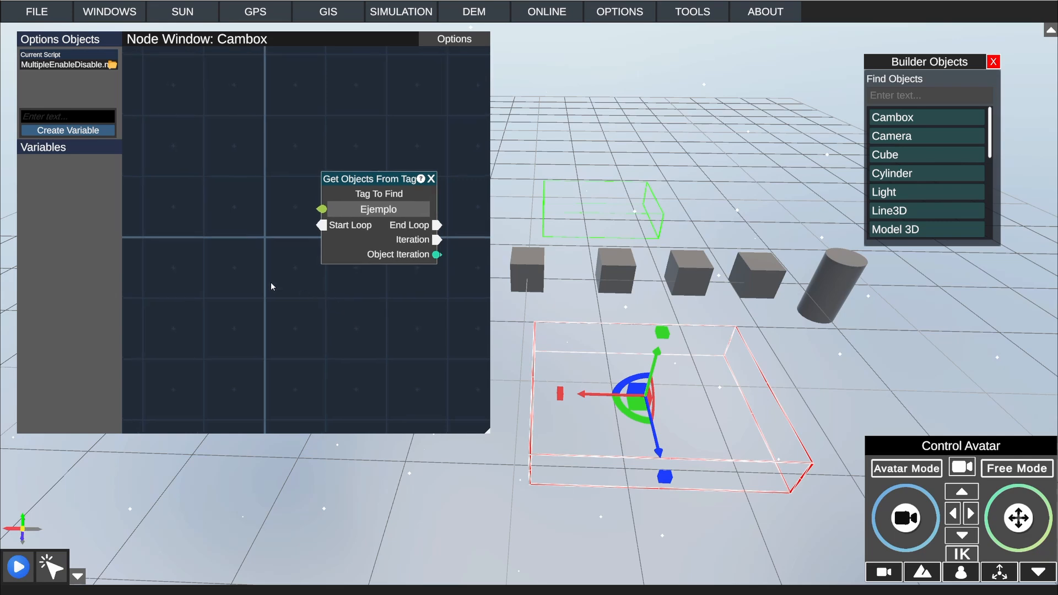
pyautogui.rightClick(248, 280)
pyautogui.click(260, 347)
pyautogui.click(187, 301)
pyautogui.rightClick(226, 298)
pyautogui.click(251, 365)
pyautogui.write('d')
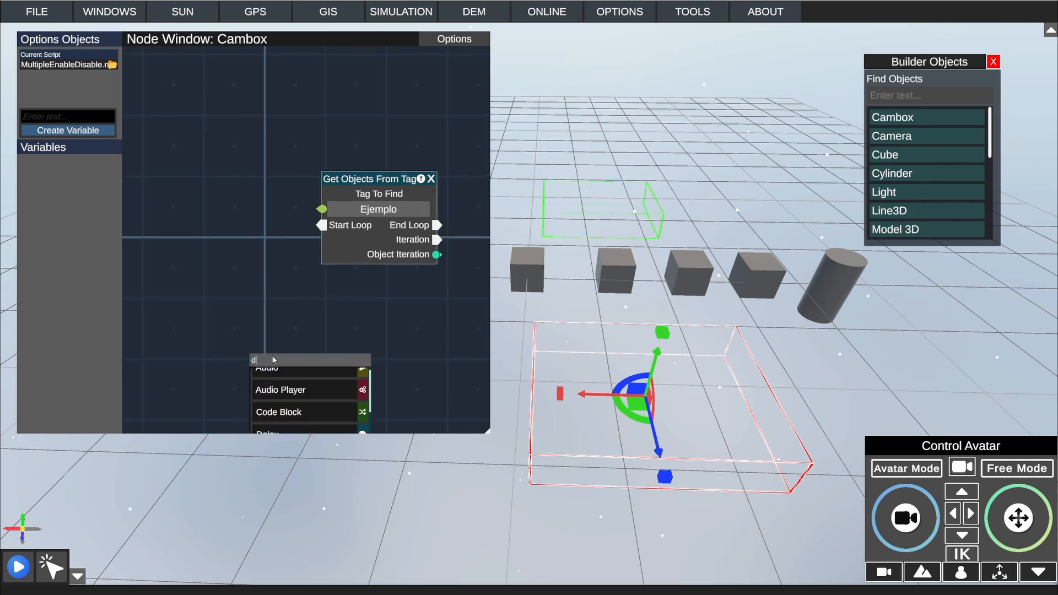
pyautogui.write('ete')
pyautogui.click(300, 422)
pyautogui.moveTo(278, 316); pyautogui.dragTo(317, 227)
pyautogui.moveTo(192, 225); pyautogui.dragTo(216, 306)
pyautogui.moveTo(345, 314); pyautogui.dragTo(273, 324, button='middle')
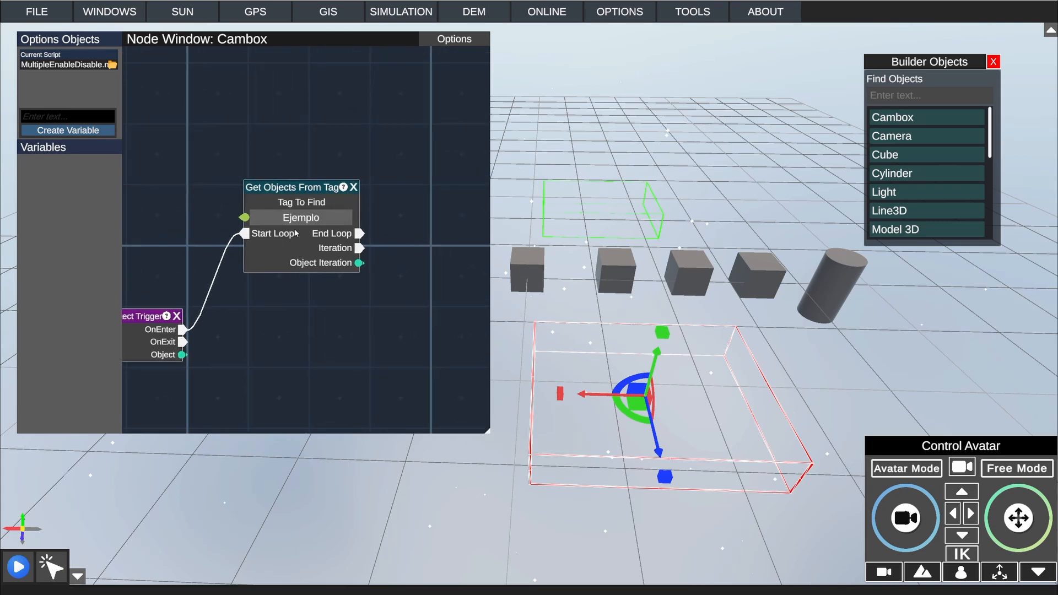
# Step: Add an Enable Disable node and connect the tag loop's Iteration and Object Iteration outputs to its function and GameObject inputs
pyautogui.moveTo(396, 240); pyautogui.dragTo(329, 222, button='middle')
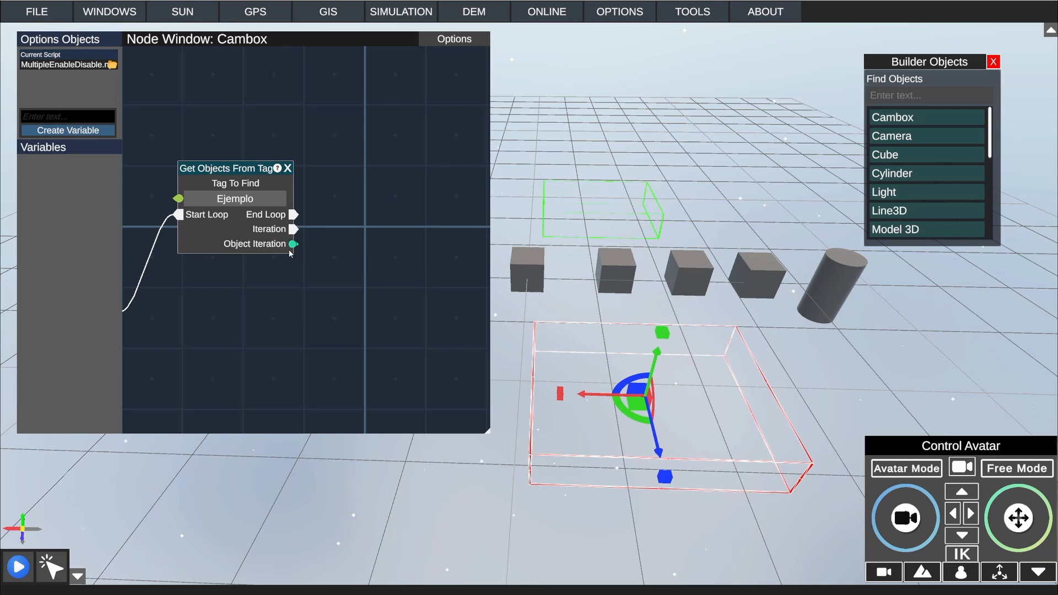
pyautogui.rightClick(339, 258)
pyautogui.click(371, 324)
pyautogui.write('det')
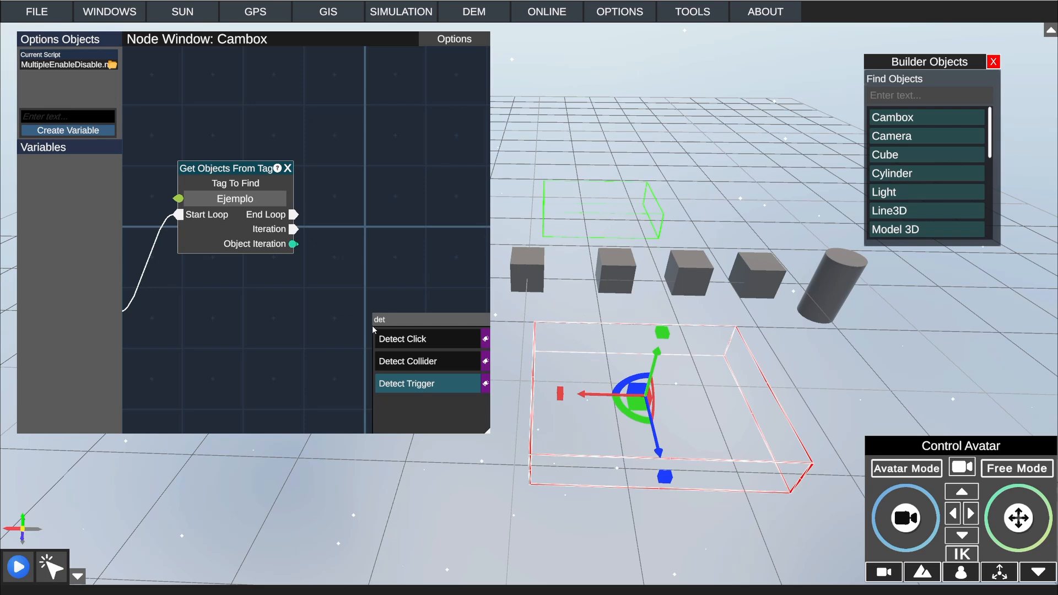
pyautogui.click(391, 322)
pyautogui.write('en')
pyautogui.moveTo(403, 342)
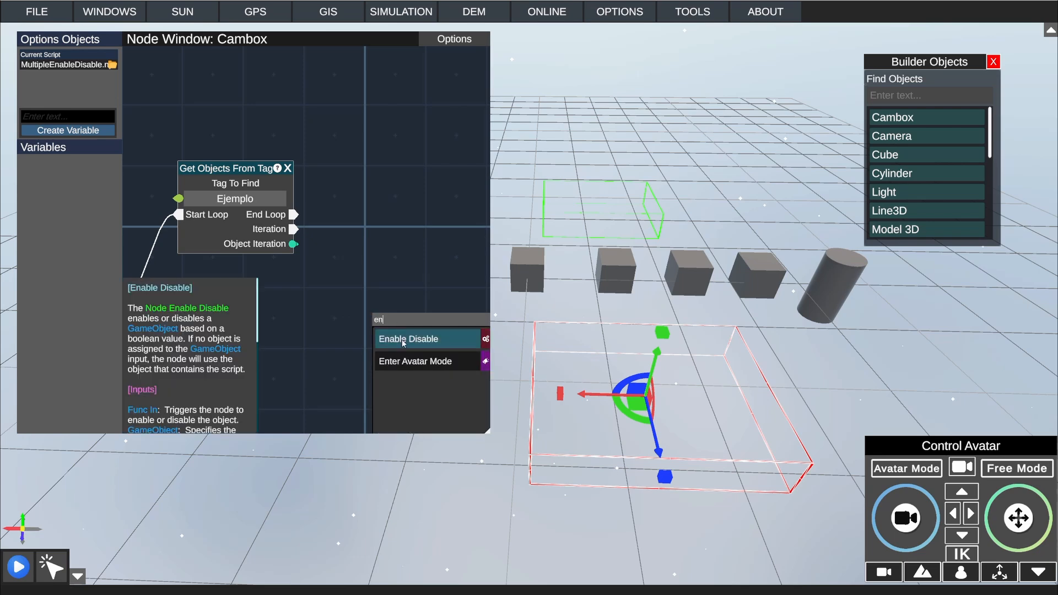
pyautogui.click(402, 341)
pyautogui.moveTo(406, 301); pyautogui.dragTo(366, 244)
pyautogui.moveTo(294, 229); pyautogui.dragTo(368, 252)
pyautogui.moveTo(298, 337); pyautogui.dragTo(355, 327)
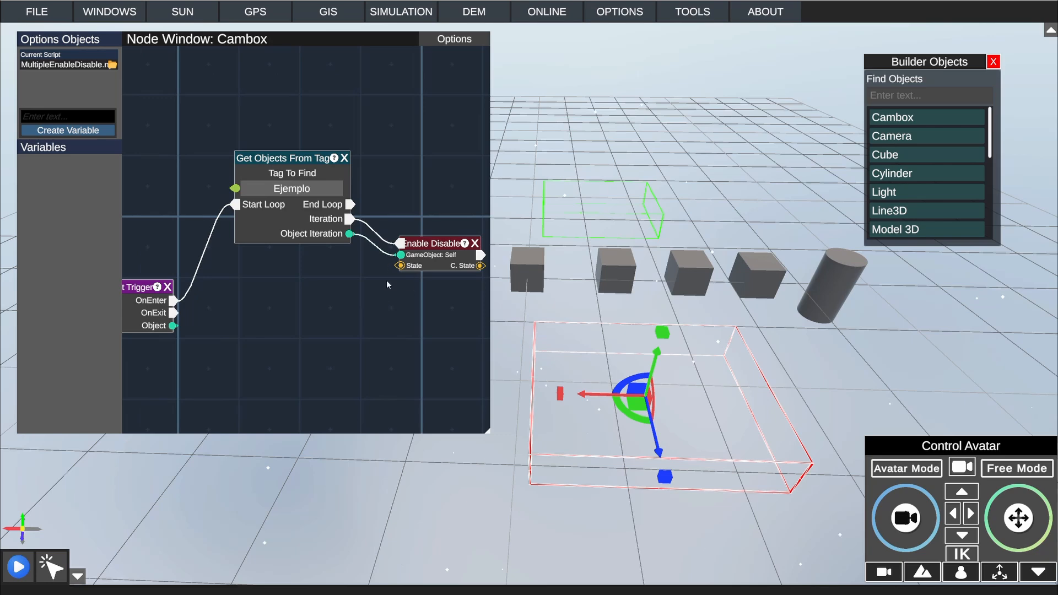
# Step: Add a Bool node, connect it to the State input of the Enable Disable node, and set its value to True
pyautogui.moveTo(260, 306); pyautogui.dragTo(270, 285)
pyautogui.rightClick(309, 334)
pyautogui.click(320, 340)
pyautogui.write('bo')
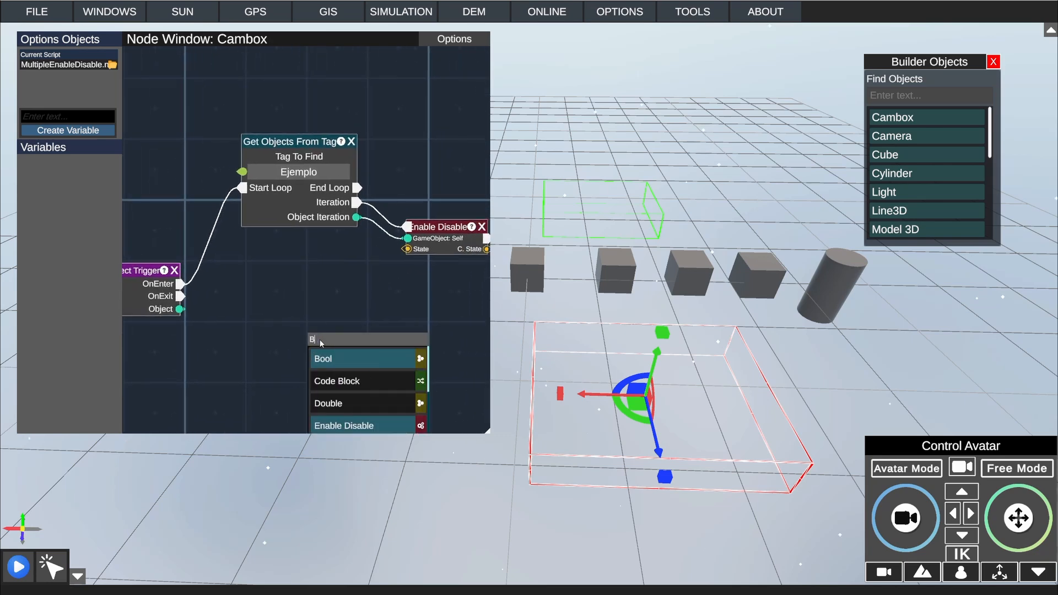
pyautogui.click(330, 356)
pyautogui.moveTo(357, 302); pyautogui.dragTo(298, 243)
pyautogui.moveTo(211, 293); pyautogui.dragTo(283, 266)
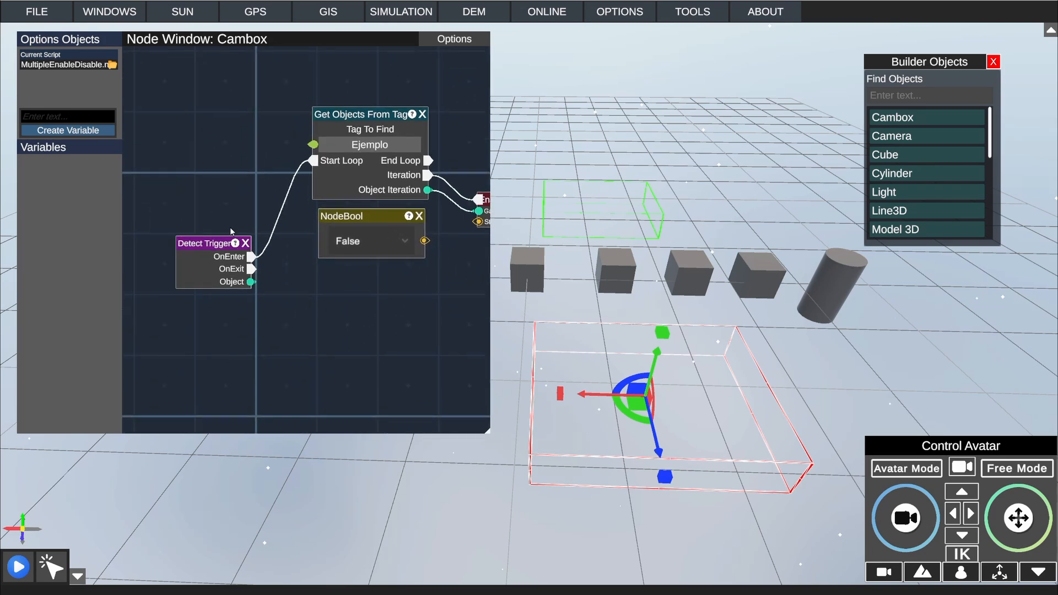
pyautogui.moveTo(356, 289); pyautogui.dragTo(267, 357)
pyautogui.moveTo(335, 308); pyautogui.dragTo(388, 289)
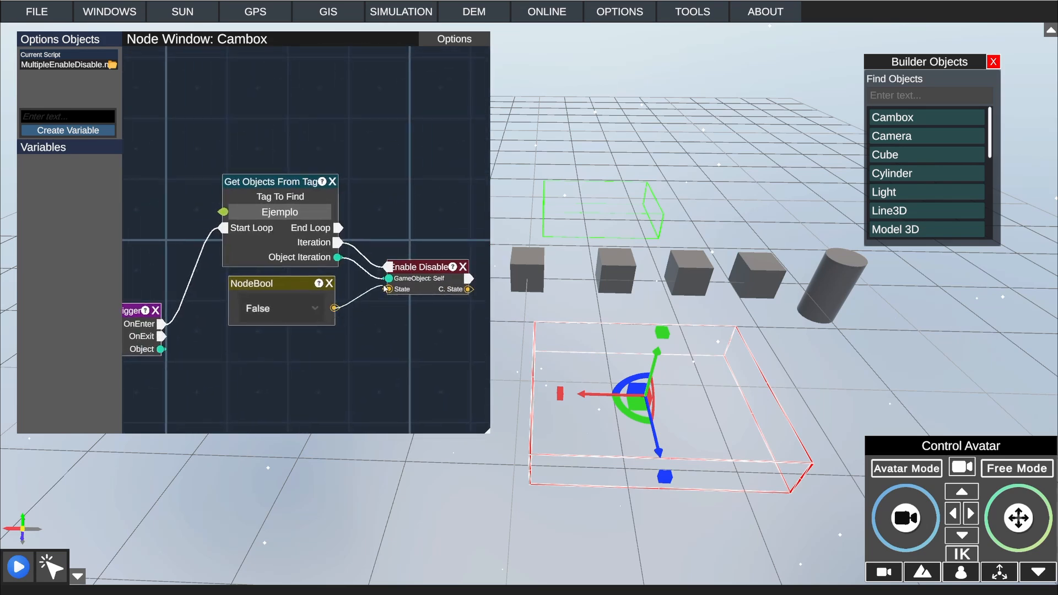
pyautogui.click(283, 307)
pyautogui.click(259, 347)
pyautogui.moveTo(359, 326); pyautogui.dragTo(339, 330)
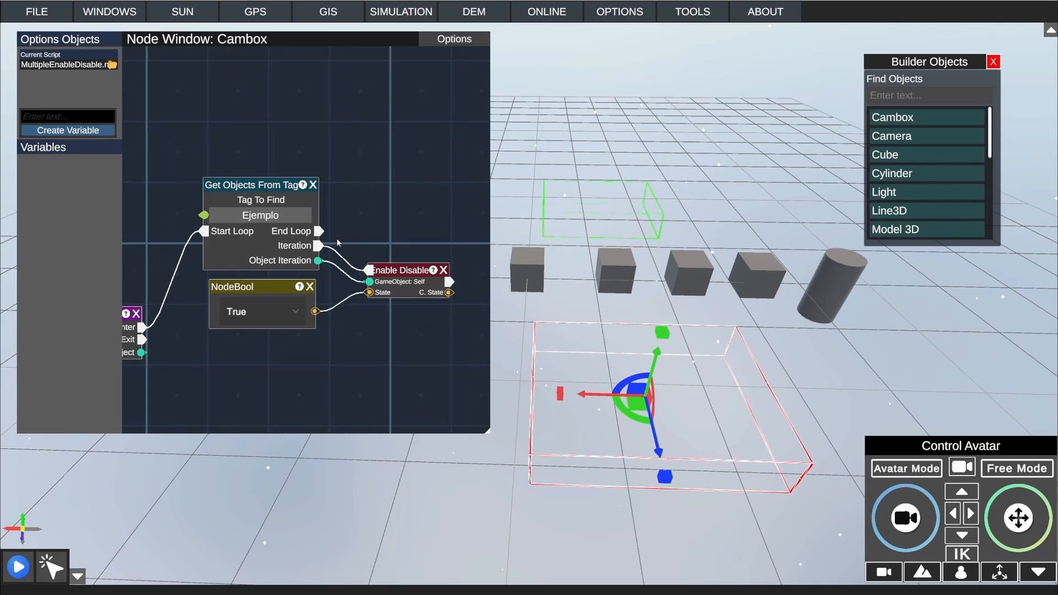
# Step: Add a second Get Objects From Tag node with Tag To Find Ejemplo and connect Detect Trigger's OnExit output to its Start Loop
pyautogui.moveTo(259, 410); pyautogui.dragTo(340, 274)
pyautogui.rightClick(358, 312)
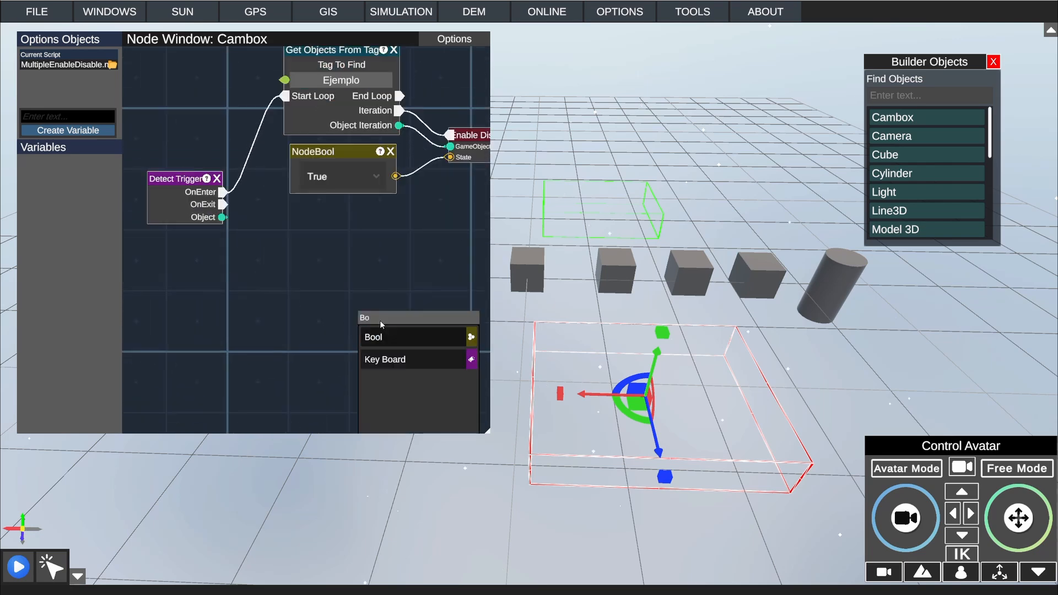
pyautogui.click(397, 337)
pyautogui.moveTo(223, 204); pyautogui.dragTo(295, 304)
pyautogui.click(341, 79)
pyautogui.click(332, 275)
pyautogui.write('Ejemplo')
# Step: Add a second Enable Disable node and connect the lower tag loop's Iteration and Object Iteration outputs to its function and GameObject inputs
pyautogui.rightClick(426, 306)
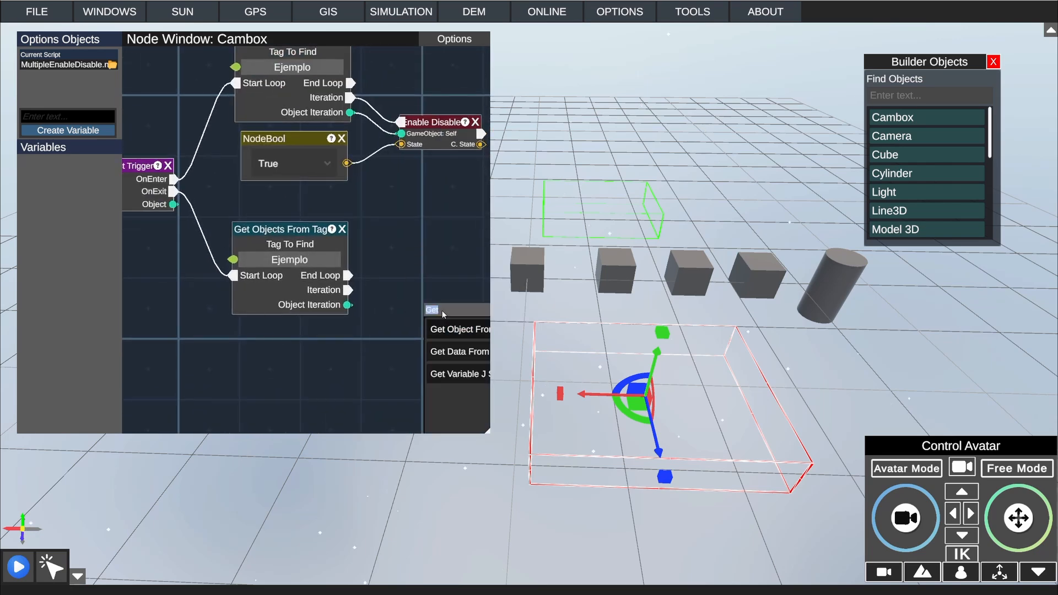
pyautogui.moveTo(348, 276); pyautogui.dragTo(375, 279)
pyautogui.moveTo(407, 279); pyautogui.dragTo(411, 292)
pyautogui.moveTo(347, 305); pyautogui.dragTo(379, 302)
pyautogui.moveTo(411, 291); pyautogui.dragTo(414, 304)
# Step: Add a Bool node set to False below the second tag loop and connect it to the second Enable Disable node's State input
pyautogui.moveTo(340, 338); pyautogui.dragTo(373, 317)
pyautogui.rightClick(373, 317)
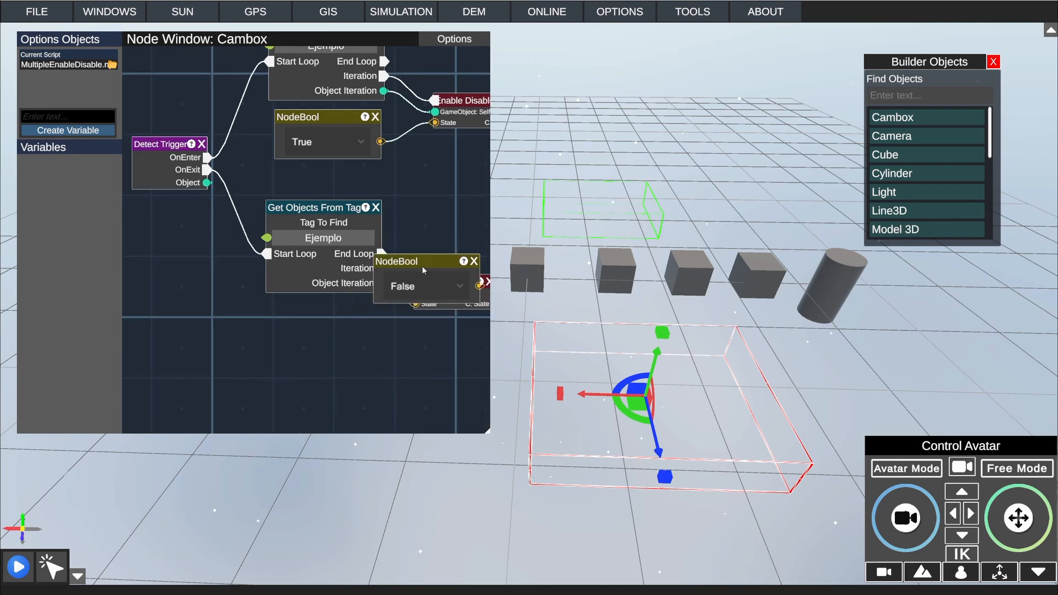
pyautogui.moveTo(424, 268); pyautogui.dragTo(320, 327)
pyautogui.moveTo(376, 344); pyautogui.dragTo(416, 304)
pyautogui.moveTo(315, 319); pyautogui.dragTo(318, 312)
# Step: Insert a small two-input merge node between Detect Trigger's OnExit output and the second tag loop's Start Loop input
pyautogui.moveTo(212, 225); pyautogui.dragTo(181, 214)
pyautogui.moveTo(163, 285); pyautogui.dragTo(235, 257)
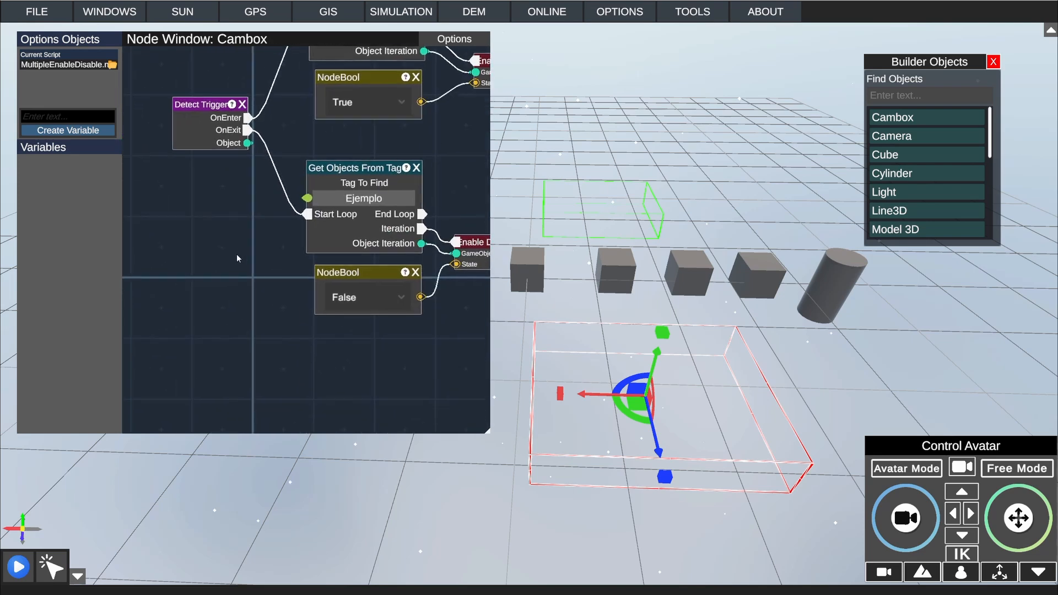
pyautogui.rightClick(237, 270)
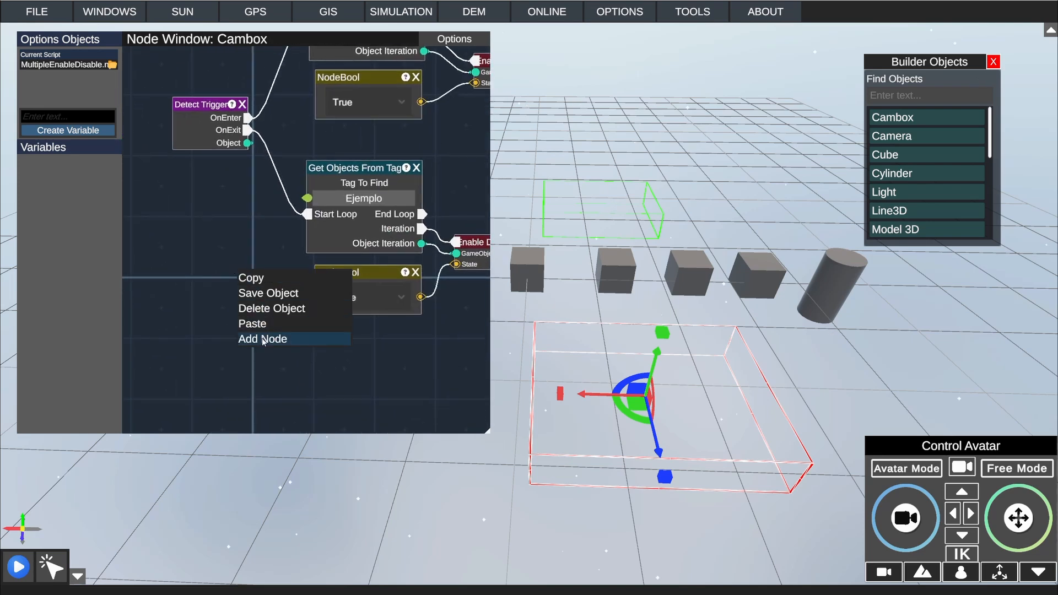
pyautogui.click(263, 341)
pyautogui.click(286, 335)
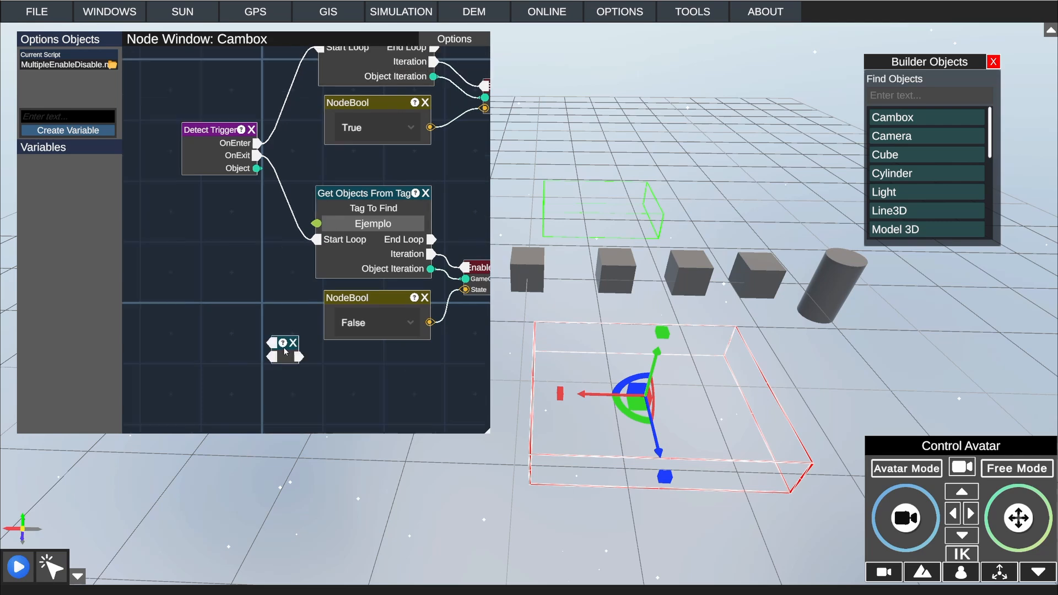
pyautogui.moveTo(283, 347); pyautogui.dragTo(291, 250)
pyautogui.moveTo(316, 239)
pyautogui.mouseDown()
pyautogui.moveTo(280, 245)
pyautogui.moveTo(317, 242)
pyautogui.mouseUp()
# Step: Add a Started node and connect its output to the second input of the merge node
pyautogui.rightClick(215, 286)
pyautogui.click(235, 355)
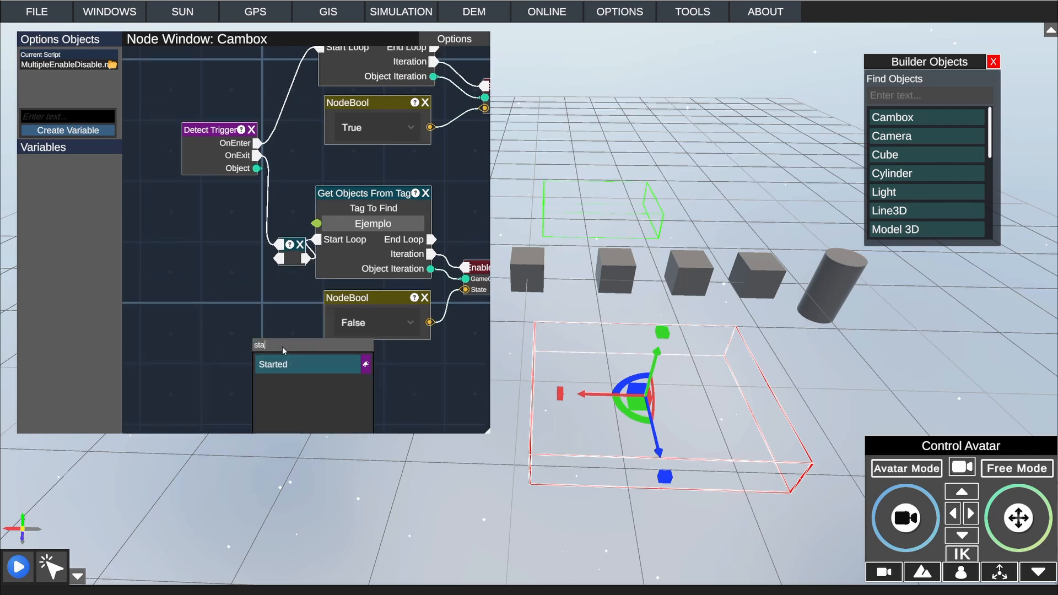
pyautogui.click(271, 364)
pyautogui.moveTo(265, 332); pyautogui.dragTo(280, 259)
pyautogui.scroll(-1, 266, 312)
pyautogui.moveTo(315, 282); pyautogui.dragTo(288, 417, button='middle')
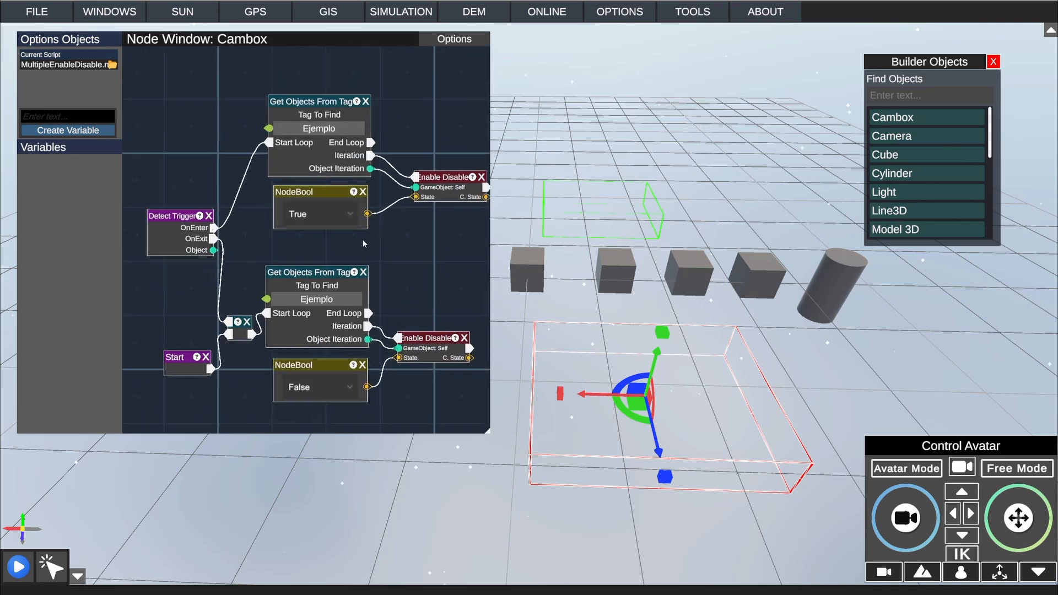
pyautogui.moveTo(362, 240); pyautogui.dragTo(376, 258, button='middle')
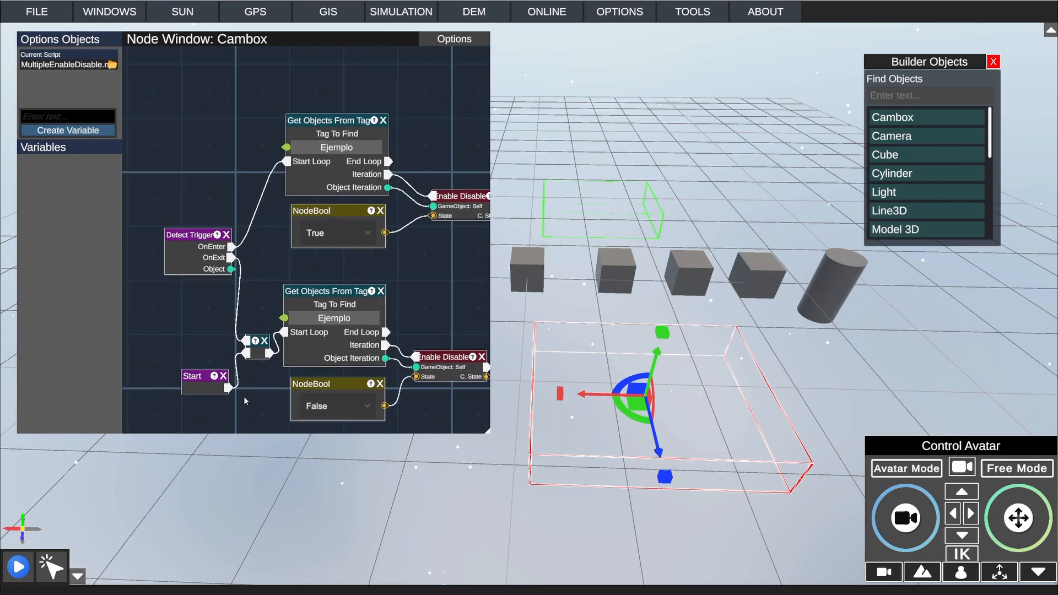
pyautogui.moveTo(243, 397); pyautogui.dragTo(246, 366, button='middle')
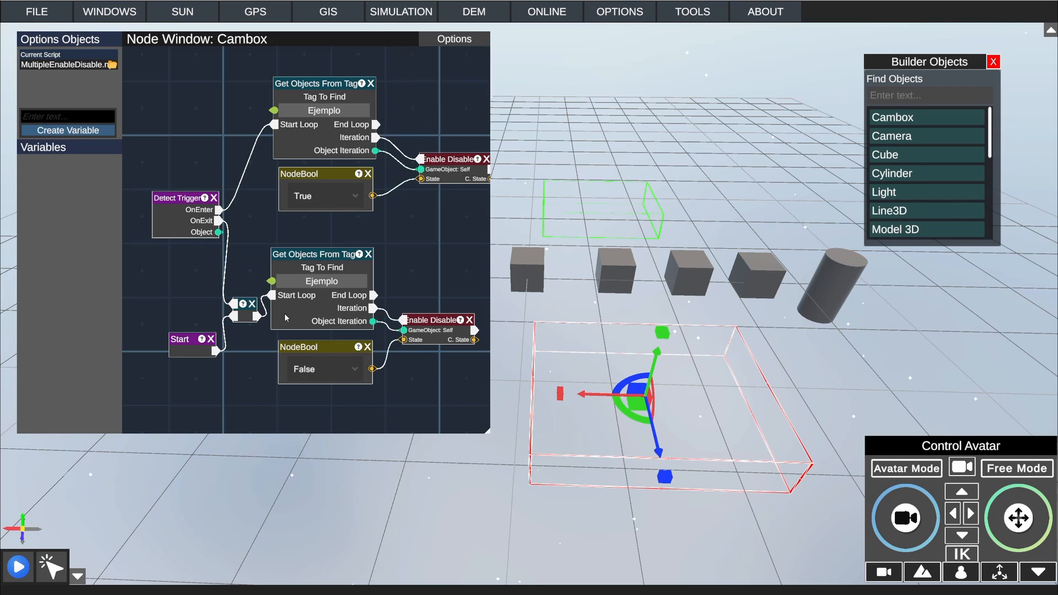
# Step: Run the simulation in Avatar Mode and walk the avatar in and out of the red Cambox to test the tagged objects
pyautogui.click(18, 567)
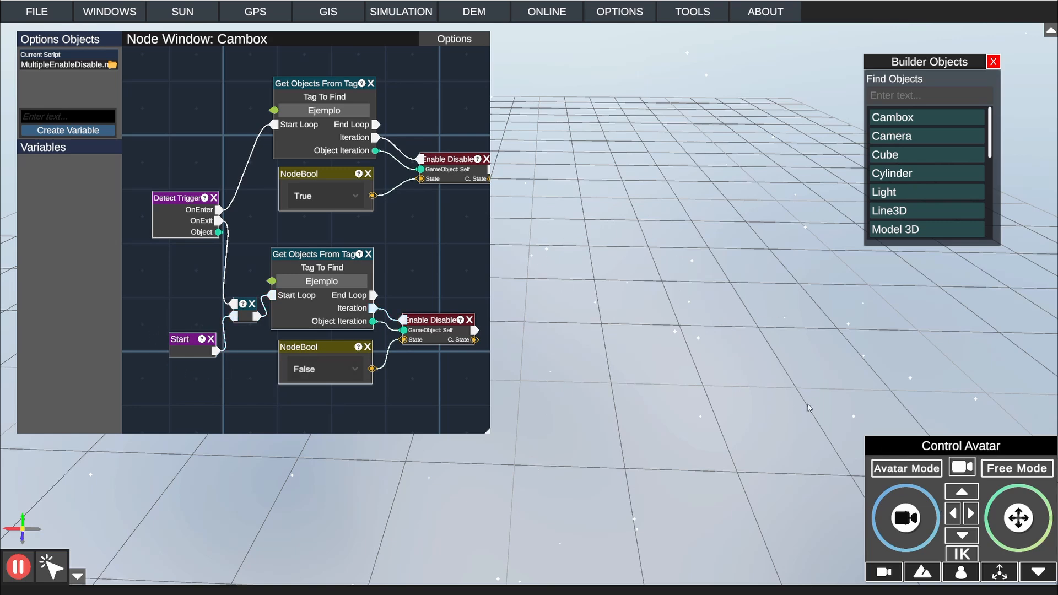
pyautogui.click(902, 470)
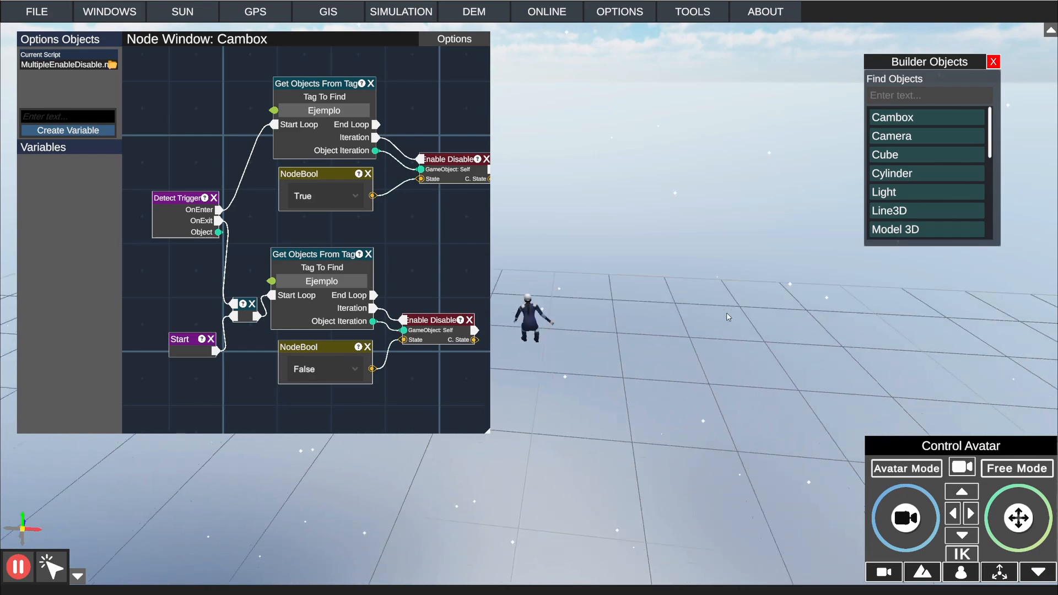
pyautogui.press('w')
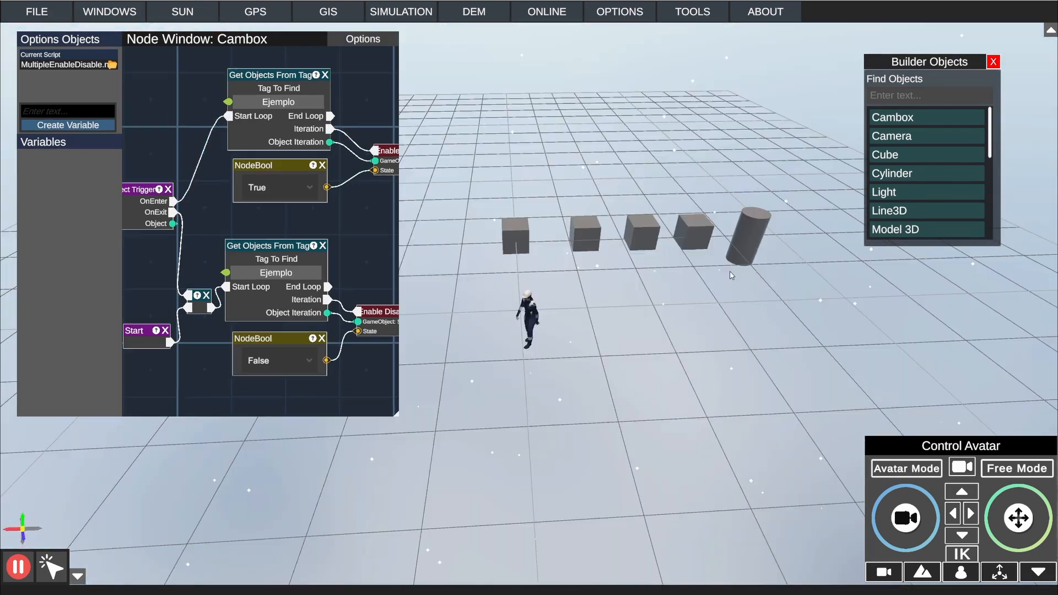
pyautogui.press('s')
pyautogui.press('w')
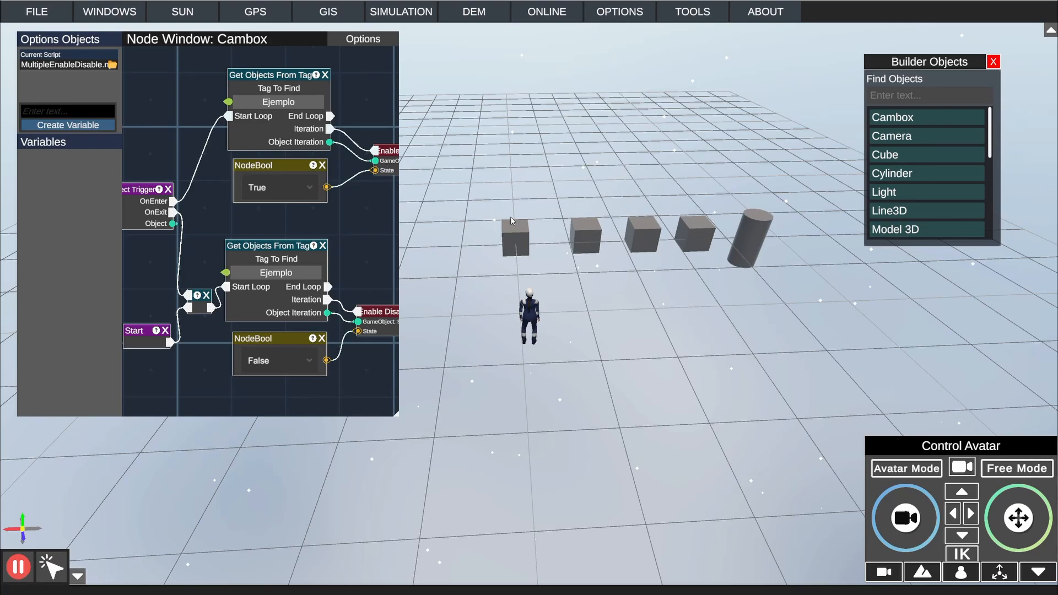
pyautogui.press('s')
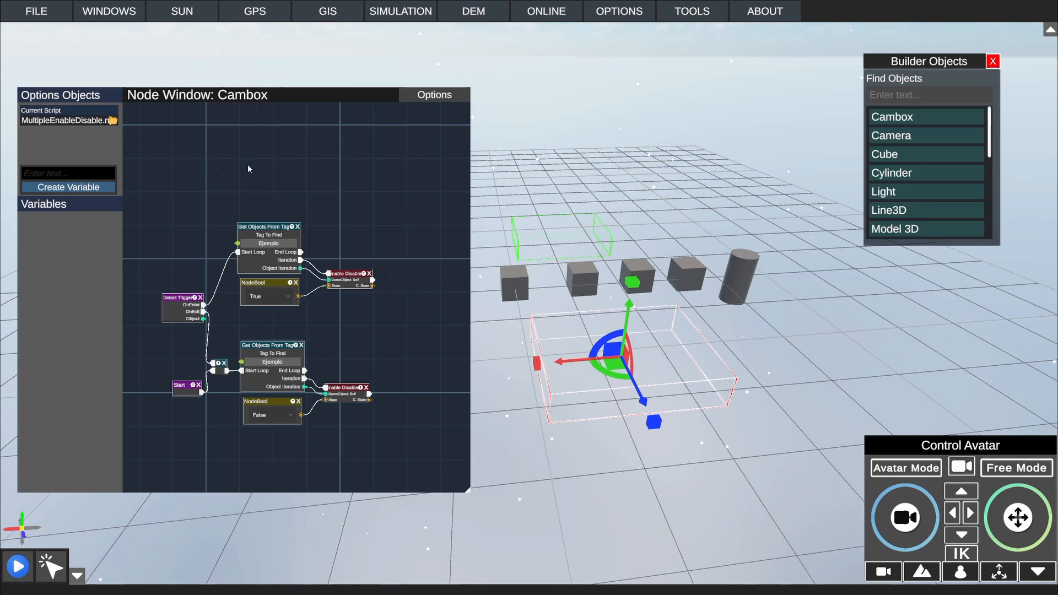
# Step: Add an Audio node and an Audio Player node above the first tag loop
pyautogui.rightClick(263, 150)
pyautogui.click(305, 222)
pyautogui.write('aud')
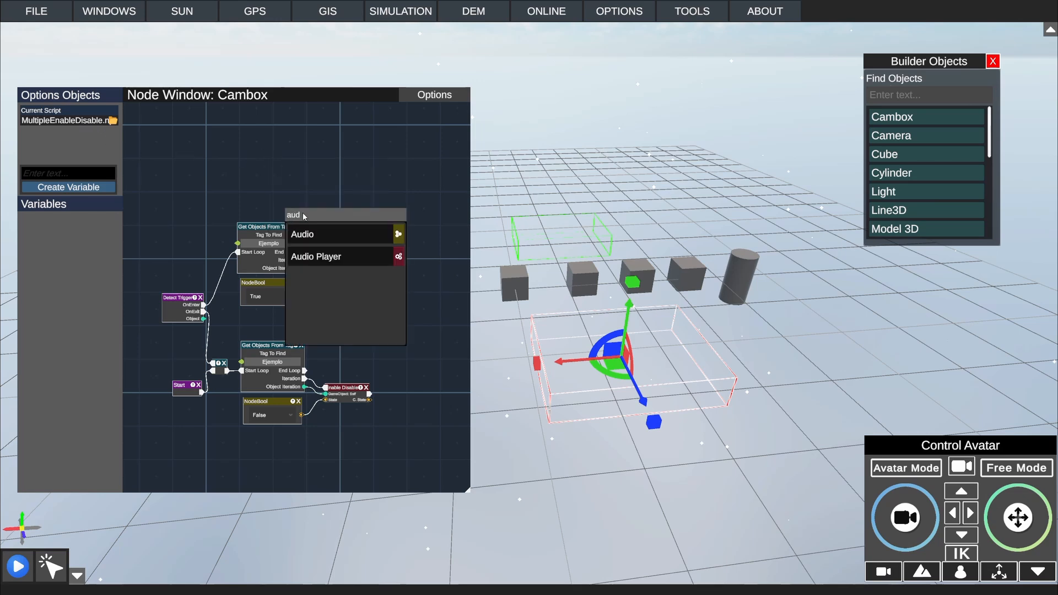
pyautogui.write('au')
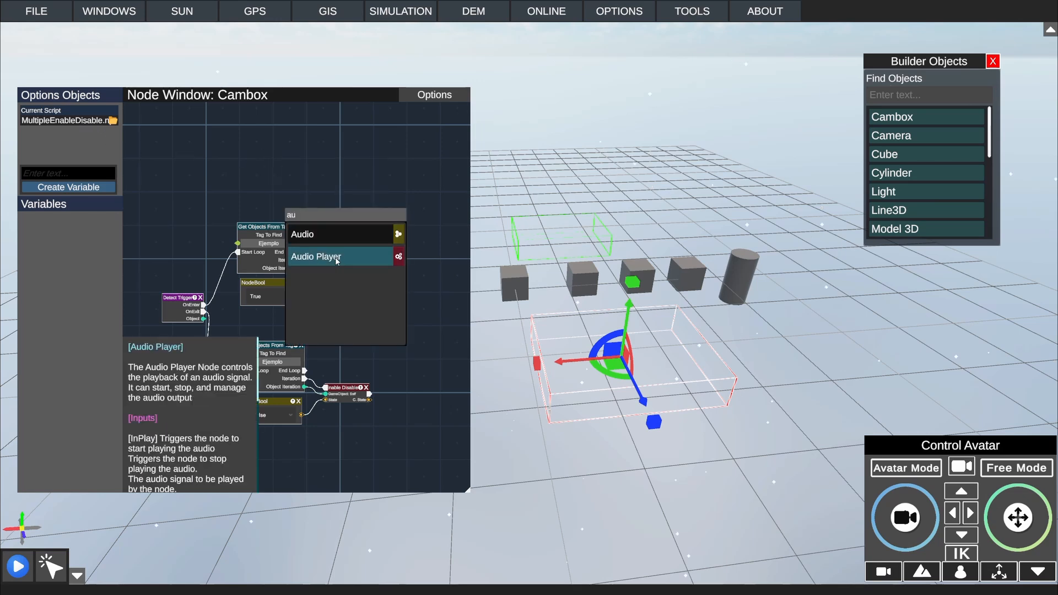
pyautogui.click(333, 241)
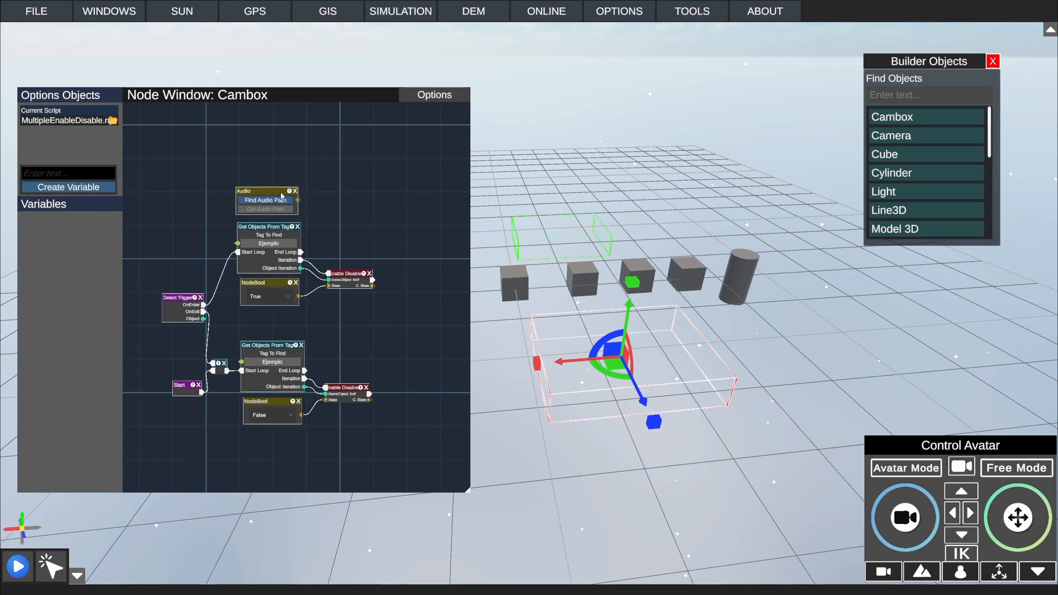
pyautogui.rightClick(318, 178)
pyautogui.click(346, 252)
pyautogui.click(365, 286)
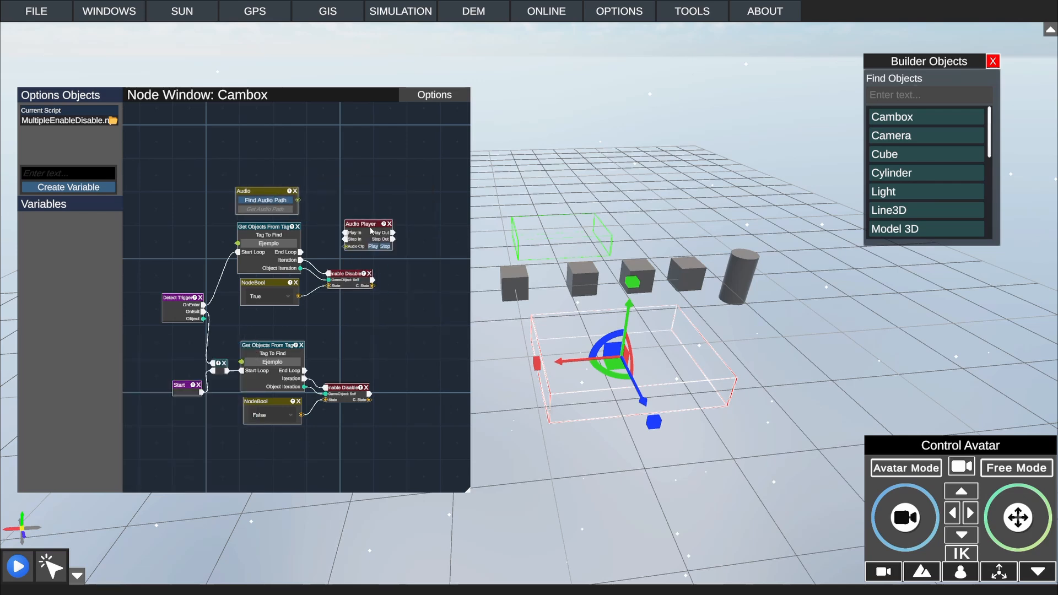
pyautogui.moveTo(255, 194); pyautogui.dragTo(255, 169)
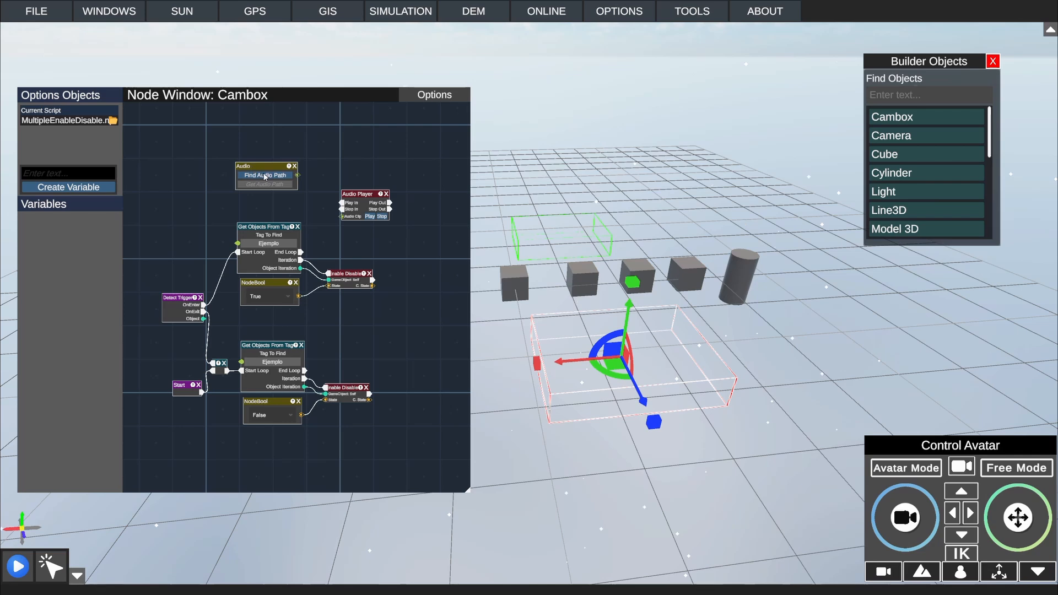
# Step: Set the Audio node's path to the OpenGameArt life_pickup.flac sound and connect it to the Audio Player's Audio Clip input
pyautogui.click(265, 175)
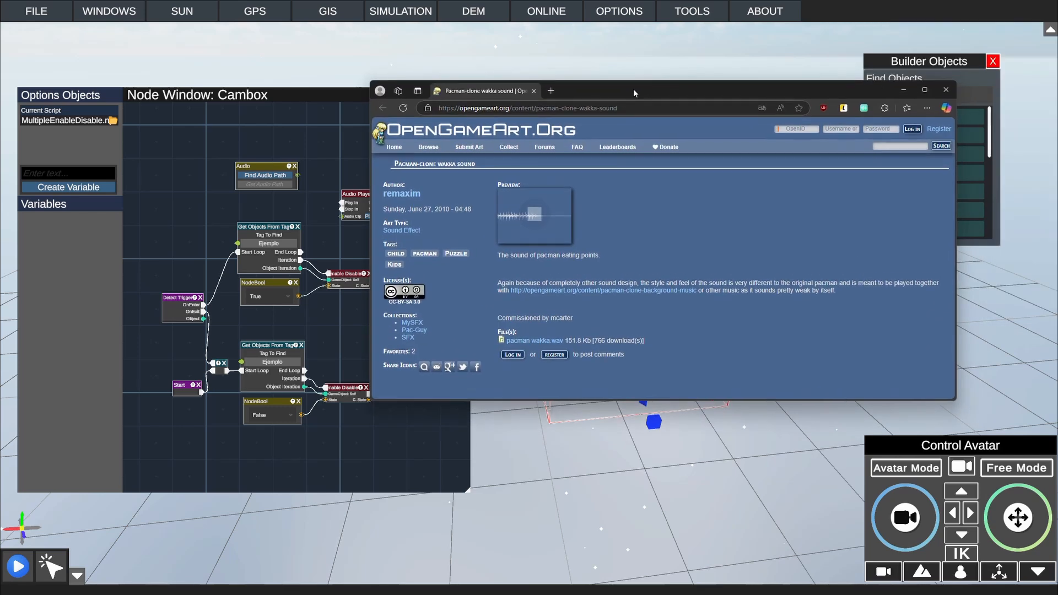
pyautogui.moveTo(634, 88); pyautogui.dragTo(631, 134)
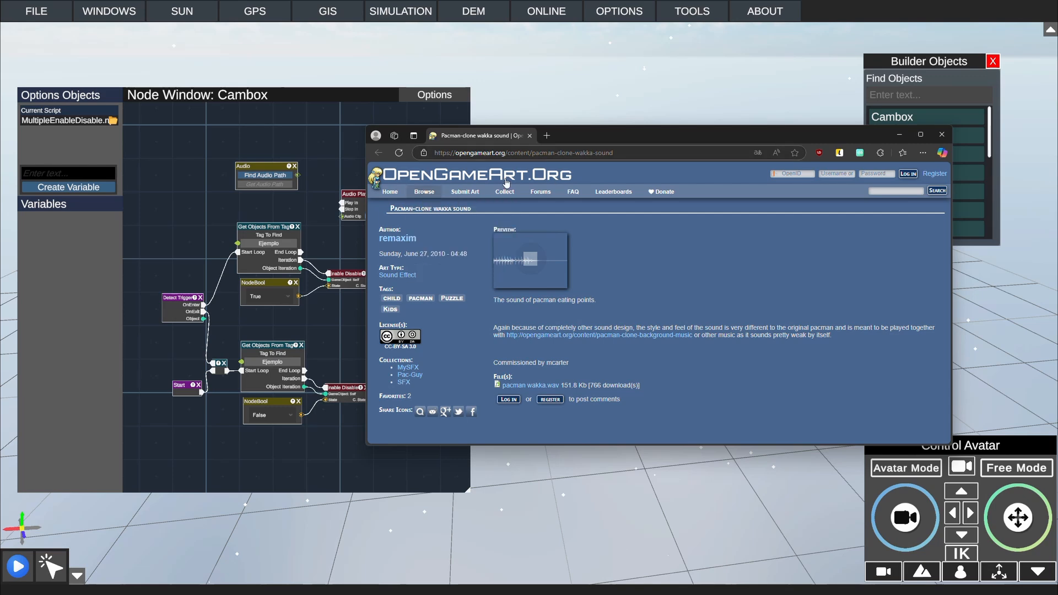
pyautogui.click(900, 134)
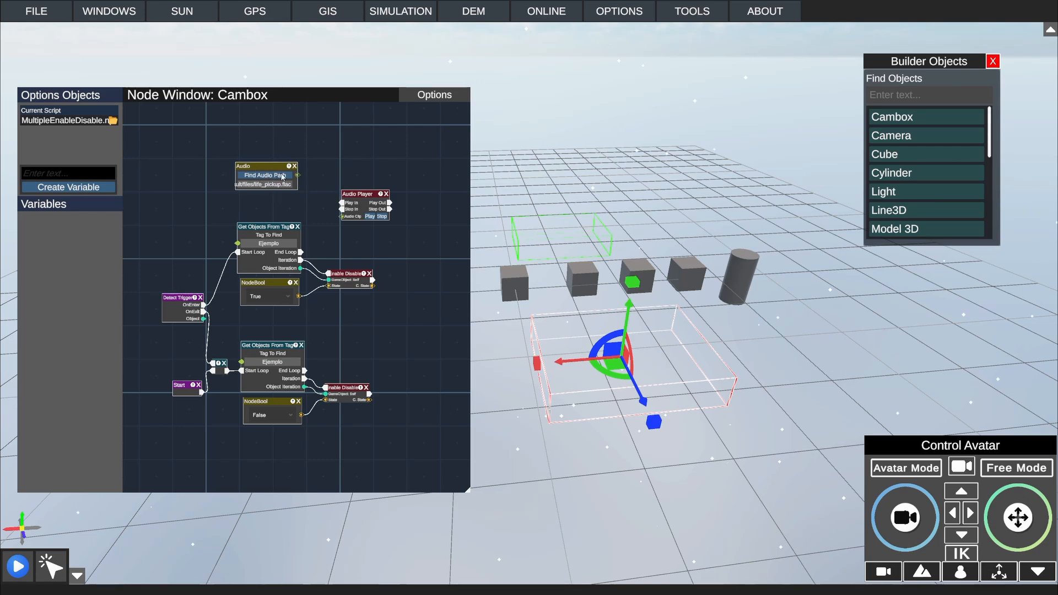
pyautogui.moveTo(276, 167); pyautogui.dragTo(343, 220)
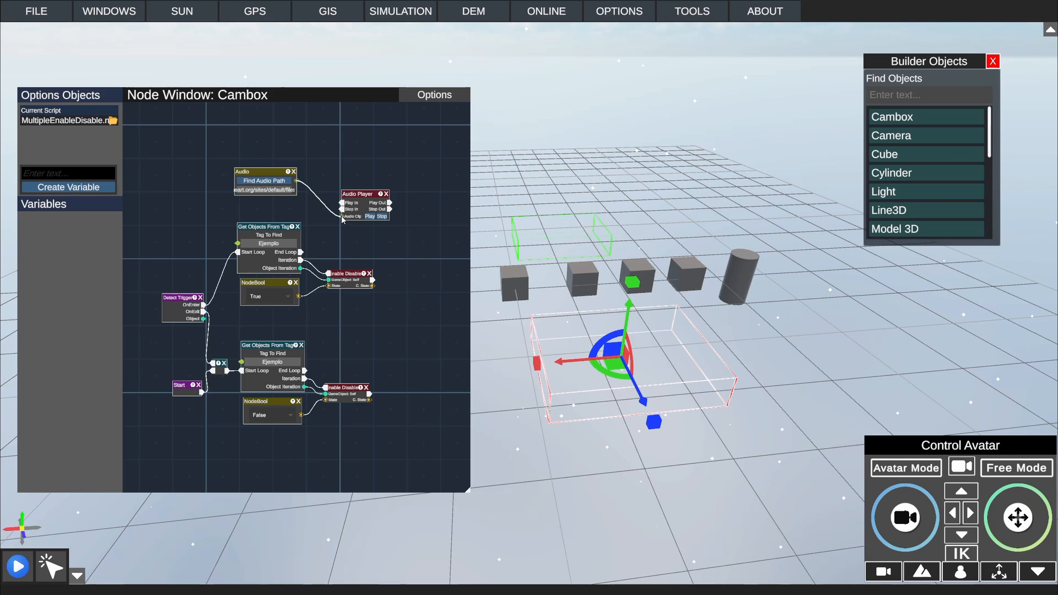
pyautogui.moveTo(274, 172); pyautogui.dragTo(276, 195)
pyautogui.moveTo(329, 180); pyautogui.dragTo(321, 195, button='middle')
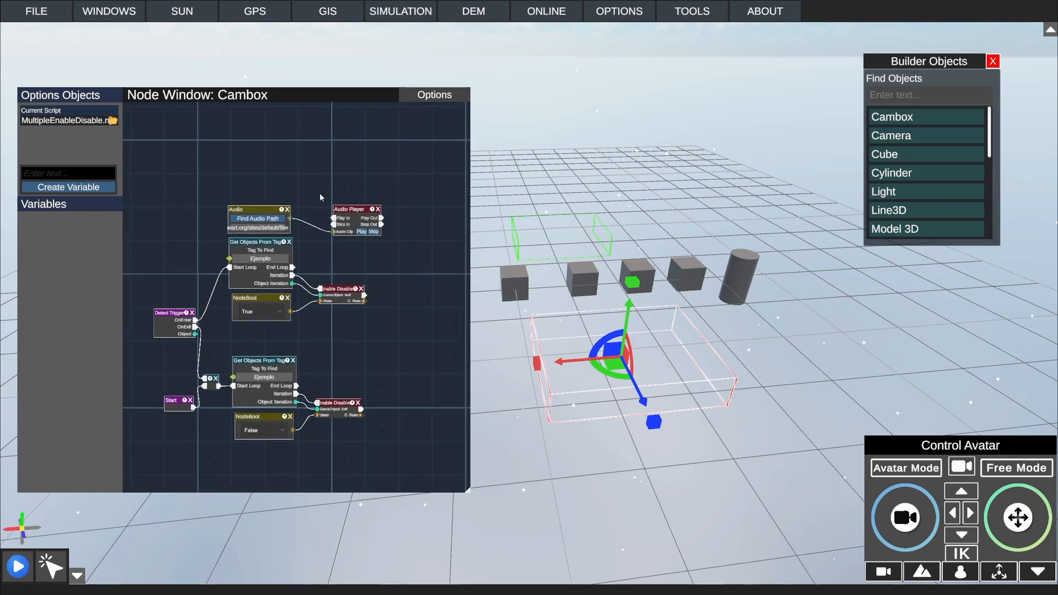
# Step: Connect the first tag loop's End Loop output to the Audio Player's Play In input
pyautogui.scroll(3, 322, 197)
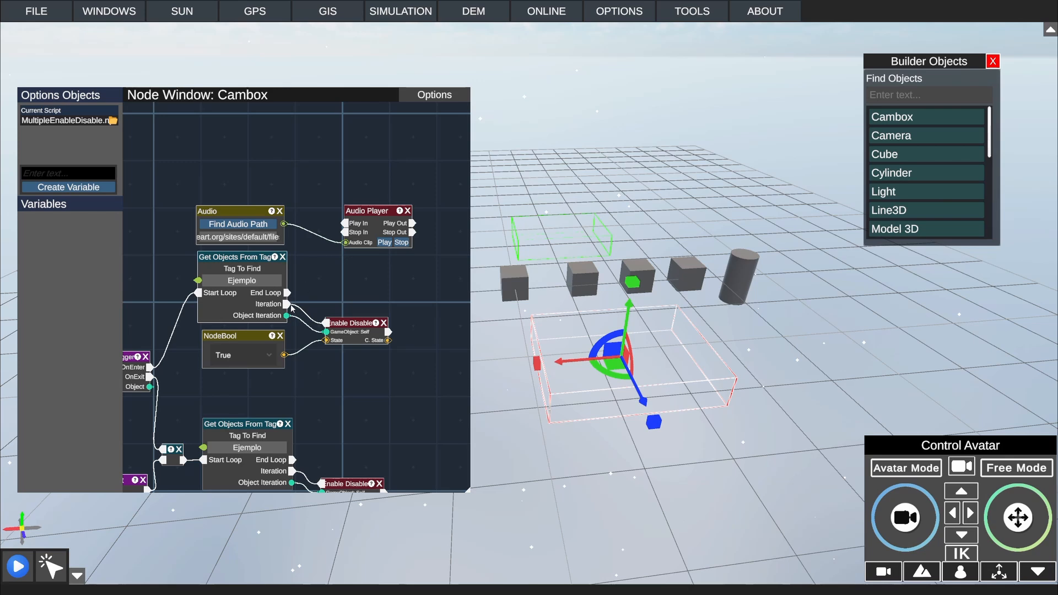
pyautogui.moveTo(307, 290); pyautogui.dragTo(364, 277, button='middle')
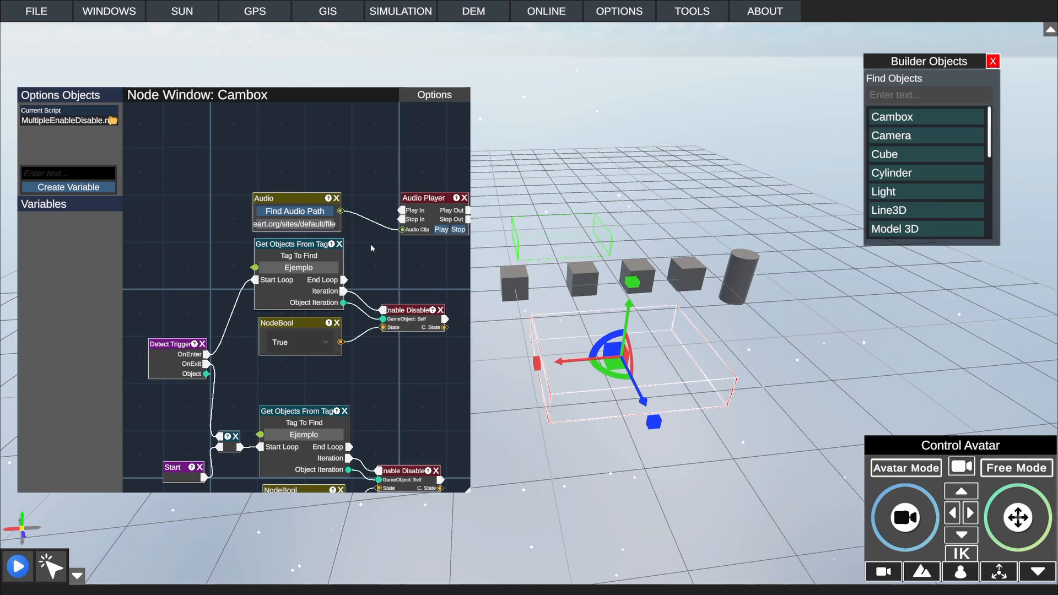
pyautogui.moveTo(371, 248); pyautogui.dragTo(368, 225)
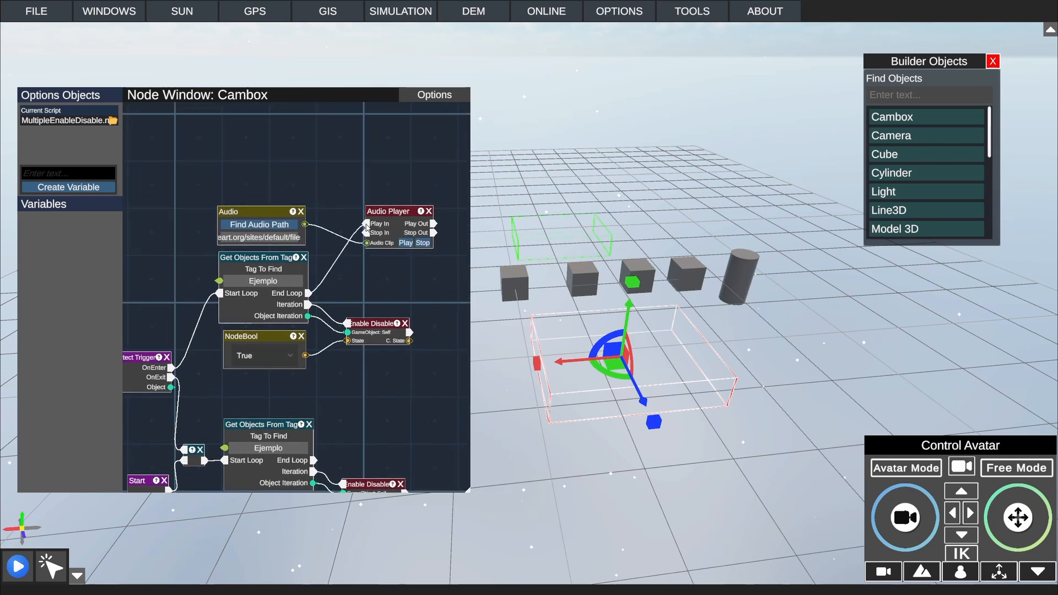
pyautogui.moveTo(370, 274); pyautogui.dragTo(367, 247)
pyautogui.moveTo(394, 188); pyautogui.dragTo(379, 186)
# Step: Add an Audio node with the pacman wakka.wav path near the second tag loop and connect it to a new Audio Player's Audio Clip input
pyautogui.moveTo(341, 374); pyautogui.dragTo(325, 210)
pyautogui.moveTo(325, 415); pyautogui.dragTo(353, 366)
pyautogui.moveTo(322, 156); pyautogui.dragTo(326, 346)
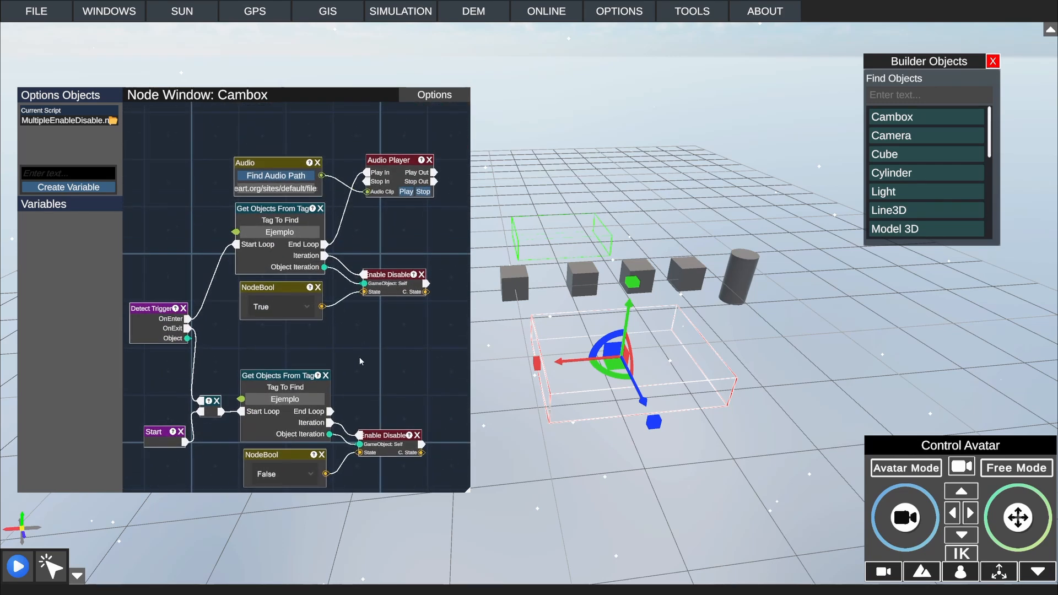
pyautogui.moveTo(360, 357); pyautogui.dragTo(360, 295)
pyautogui.moveTo(365, 426); pyautogui.dragTo(357, 312)
pyautogui.rightClick(280, 327)
pyautogui.click(301, 351)
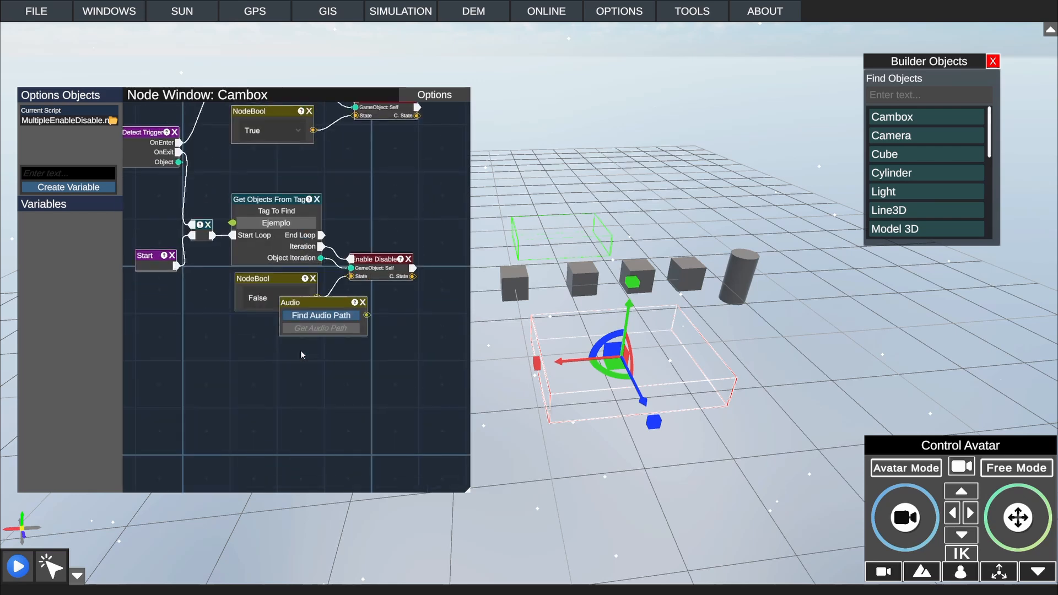
pyautogui.moveTo(292, 302); pyautogui.dragTo(223, 351)
pyautogui.rightClick(342, 311)
pyautogui.click(376, 364)
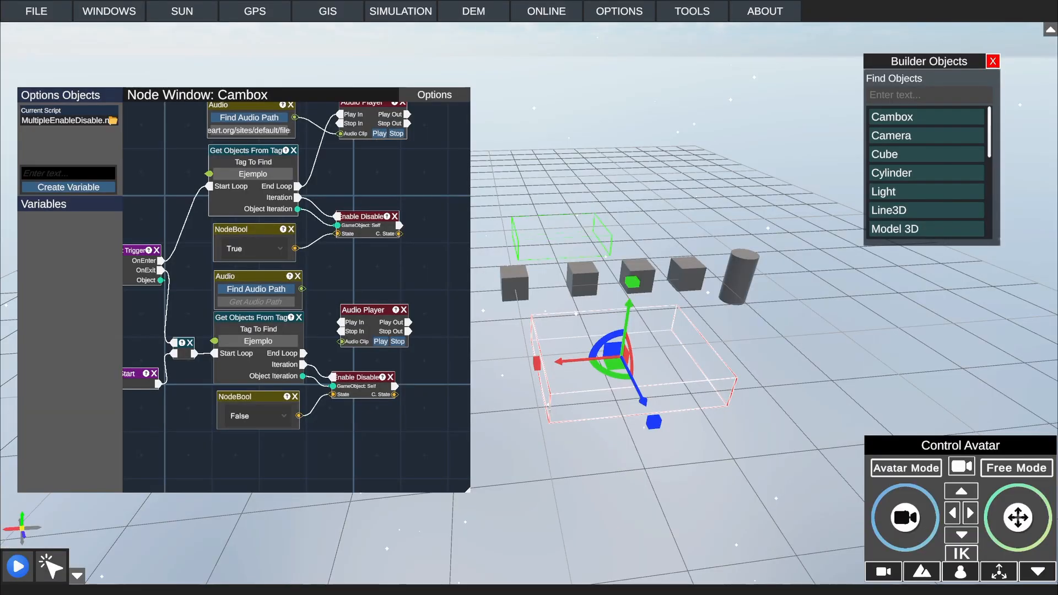
pyautogui.moveTo(302, 289); pyautogui.dragTo(341, 341)
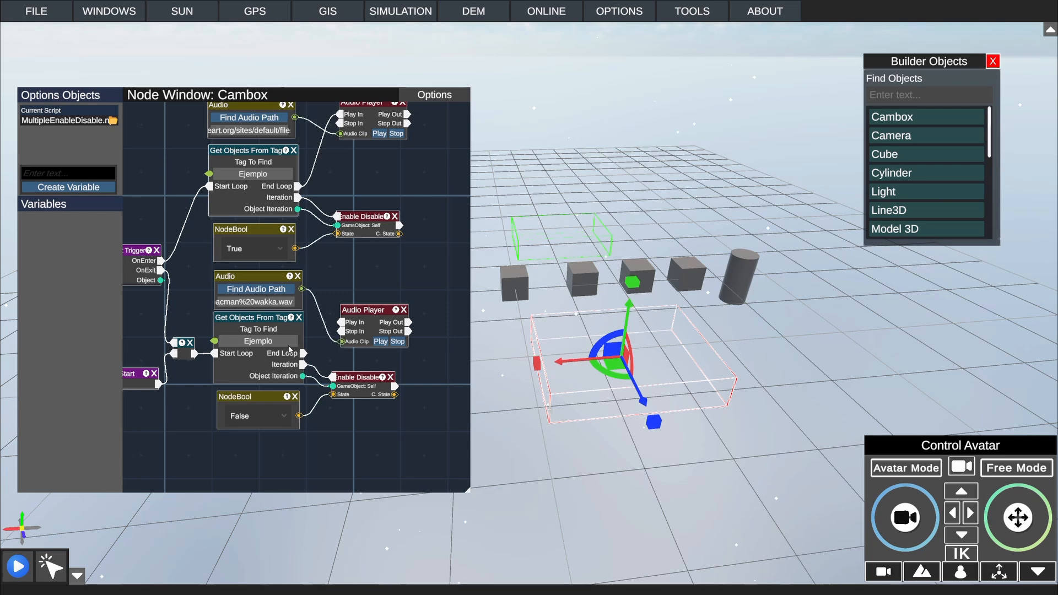
# Step: Connect the second tag loop's End Loop output to the Play In input of the pacman sound's Audio Player
pyautogui.moveTo(337, 164); pyautogui.dragTo(347, 198)
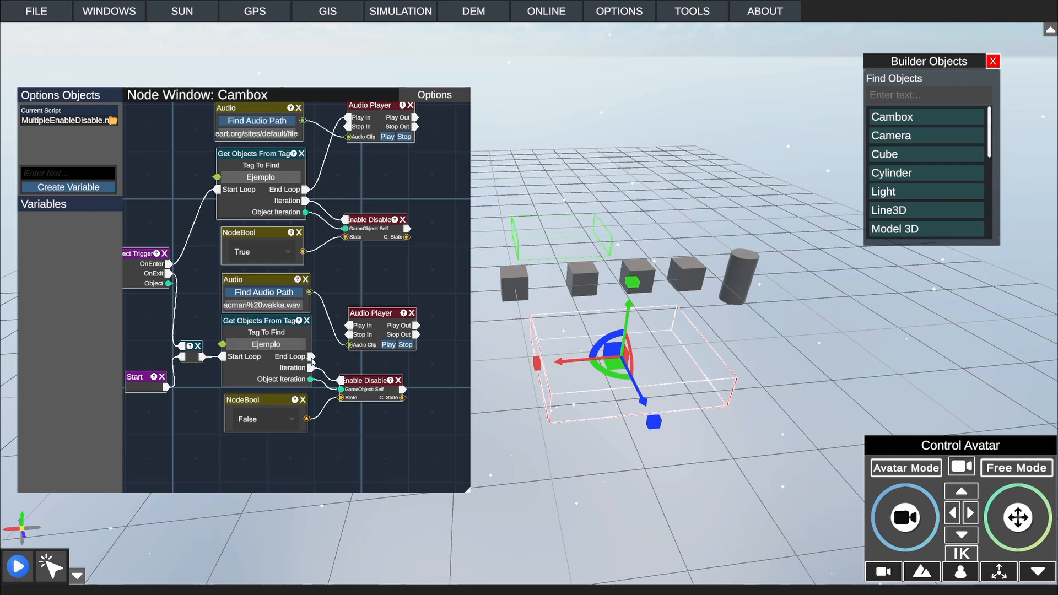
pyautogui.moveTo(312, 357); pyautogui.dragTo(350, 326)
pyautogui.click(434, 95)
# Step: Run the simulation and walk the avatar into and out of the Cambox to test both tag loops and their sounds
pyautogui.click(18, 566)
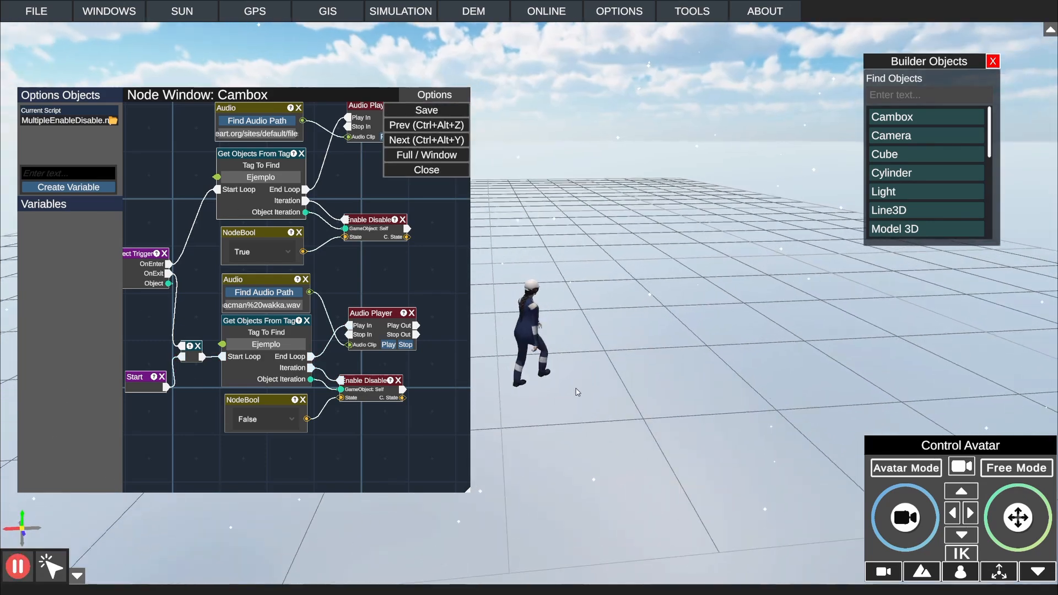
pyautogui.press('w')
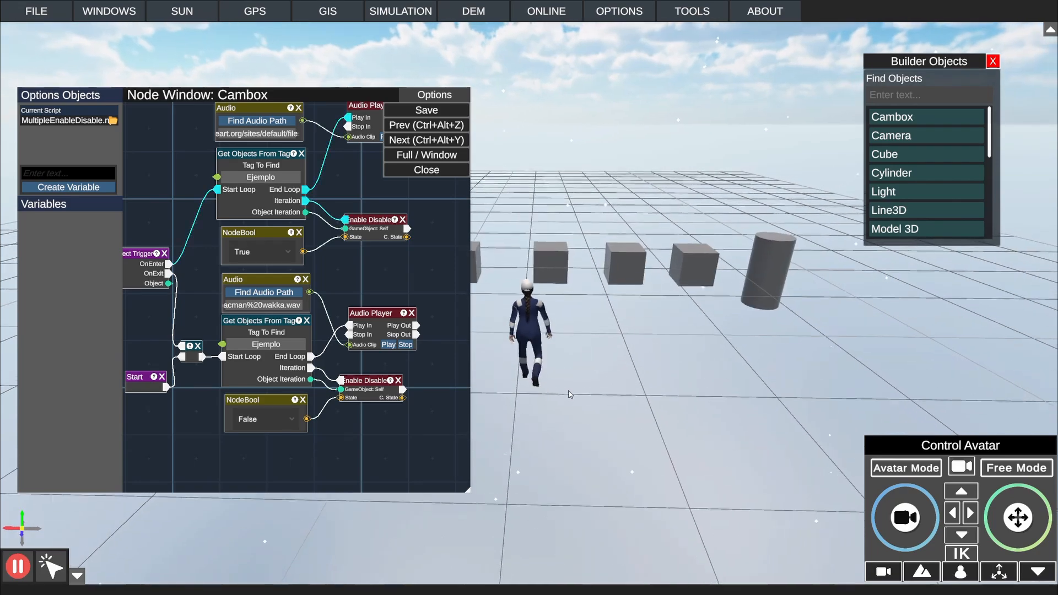
pyautogui.press('w')
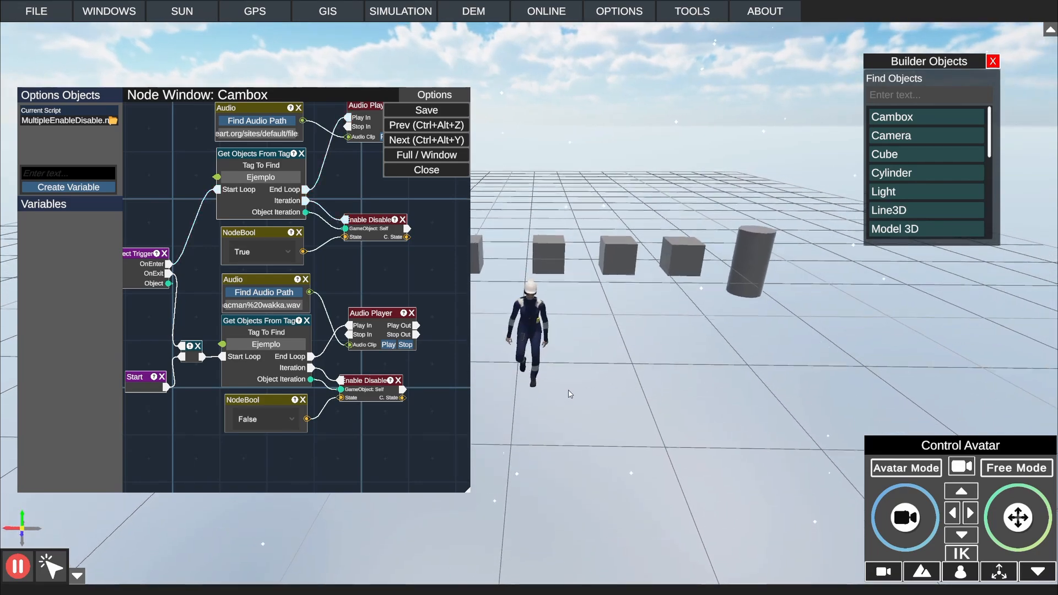
pyautogui.press('s')
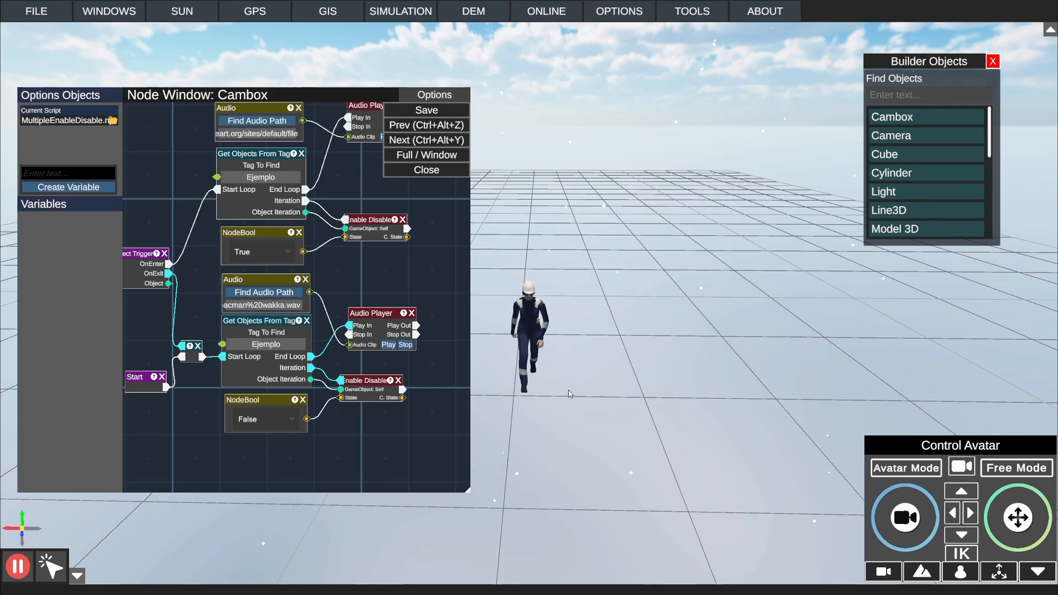
pyautogui.press('w')
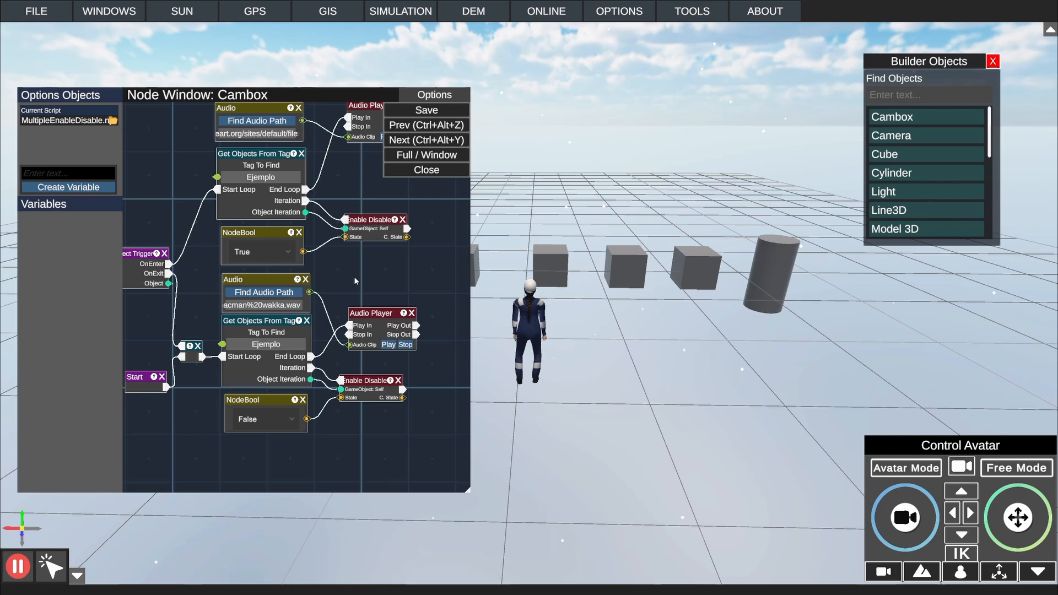
pyautogui.moveTo(335, 253); pyautogui.dragTo(339, 268)
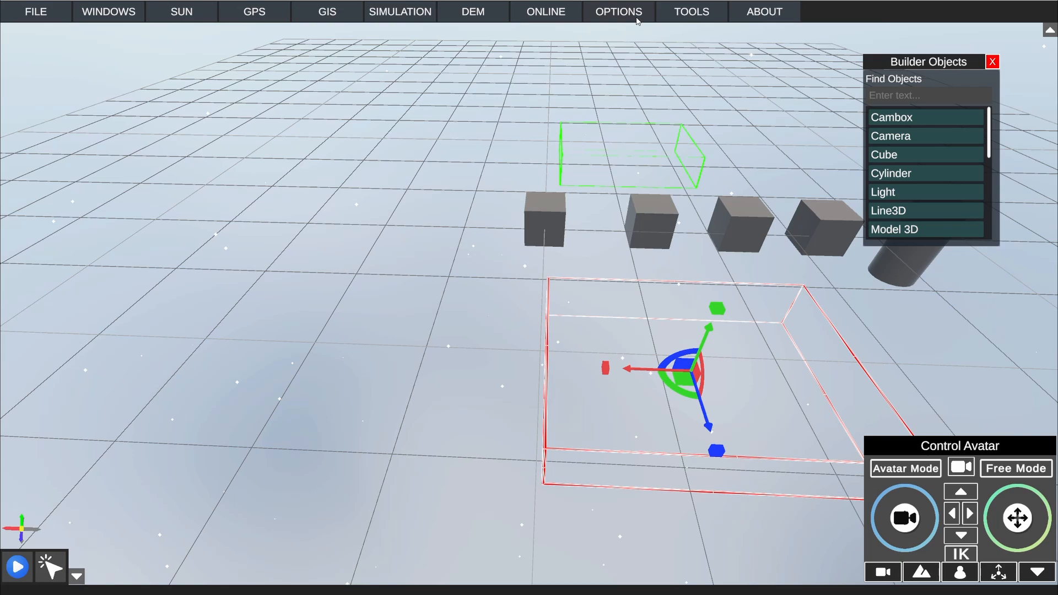
# Step: Select the cube at the far end of the row, nearest the green Cambox, and open its Node Window
pyautogui.moveTo(497, 37); pyautogui.dragTo(496, 237, button='right')
pyautogui.scroll(5, 621, 214)
pyautogui.click(544, 278)
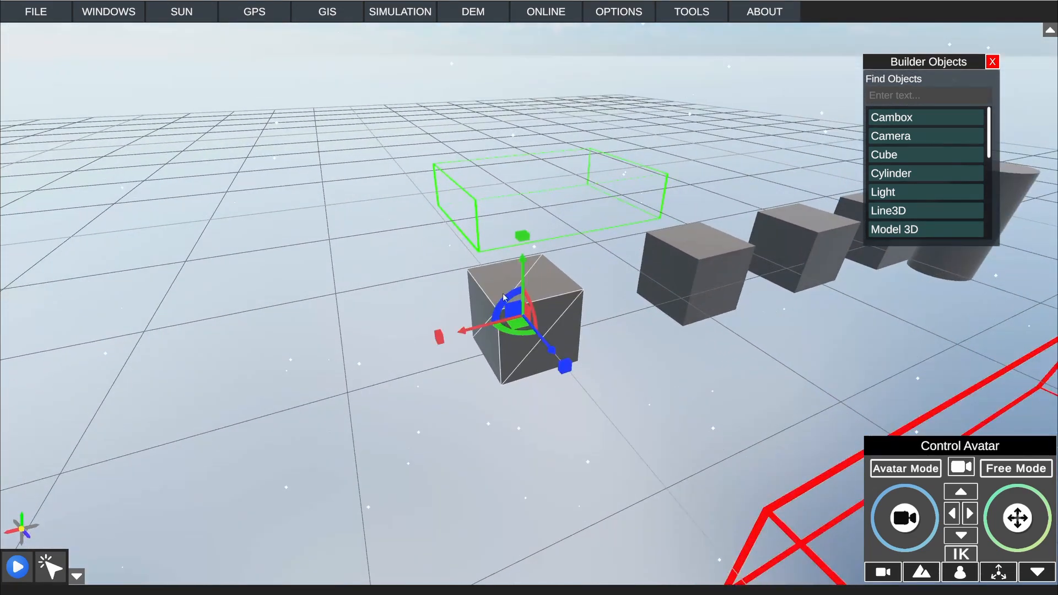
pyautogui.click(412, 7)
pyautogui.click(432, 34)
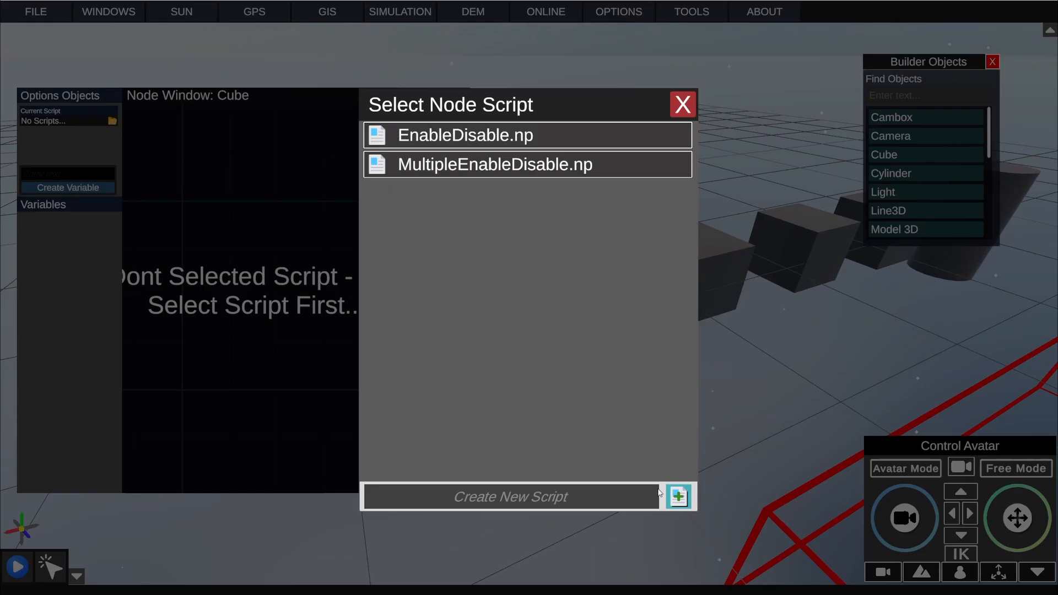
# Step: Create a new node script named 360Image and assign it to the cube
pyautogui.click(658, 494)
pyautogui.write('360Image')
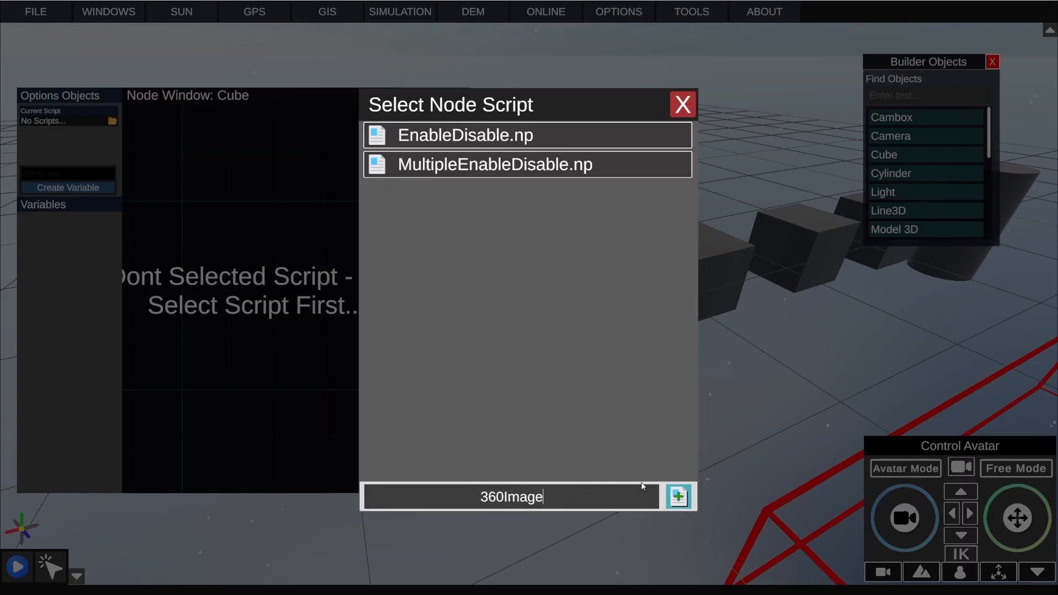
pyautogui.click(678, 496)
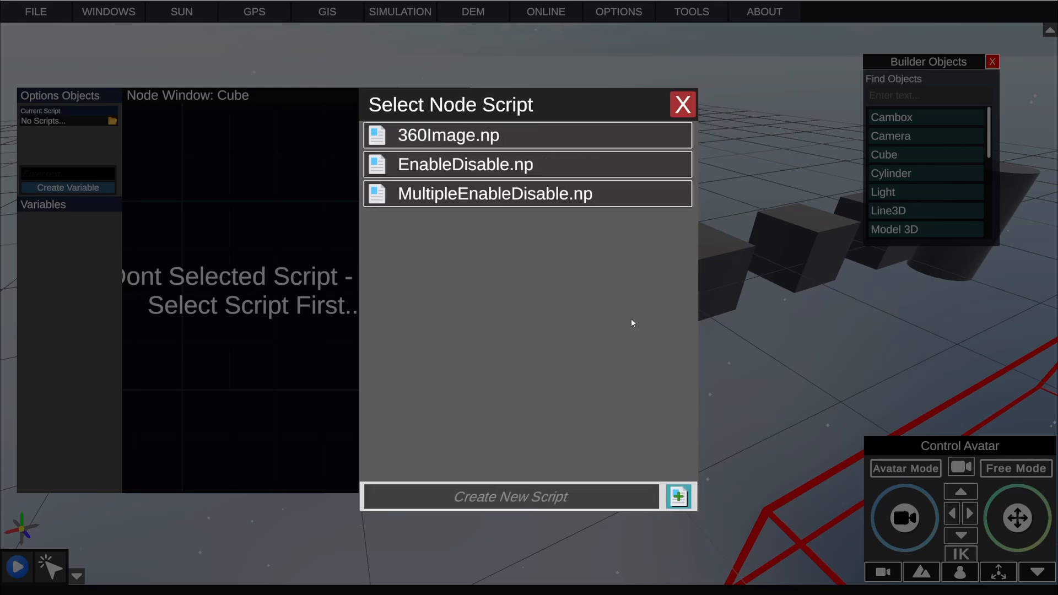
pyautogui.click(522, 140)
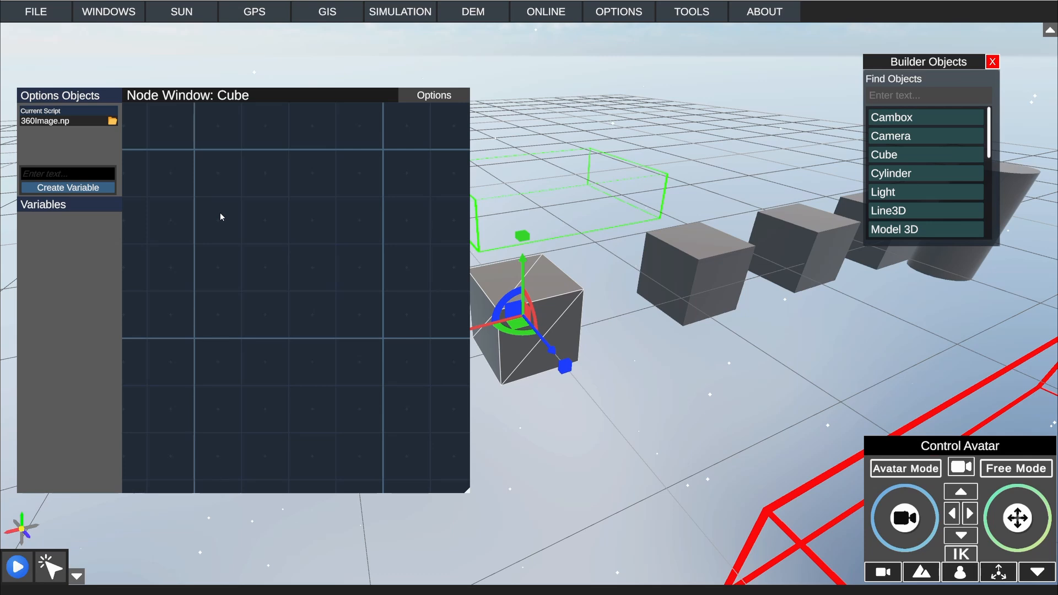
# Step: Add a Key Board node to the script and set its detected key to I
pyautogui.rightClick(220, 213)
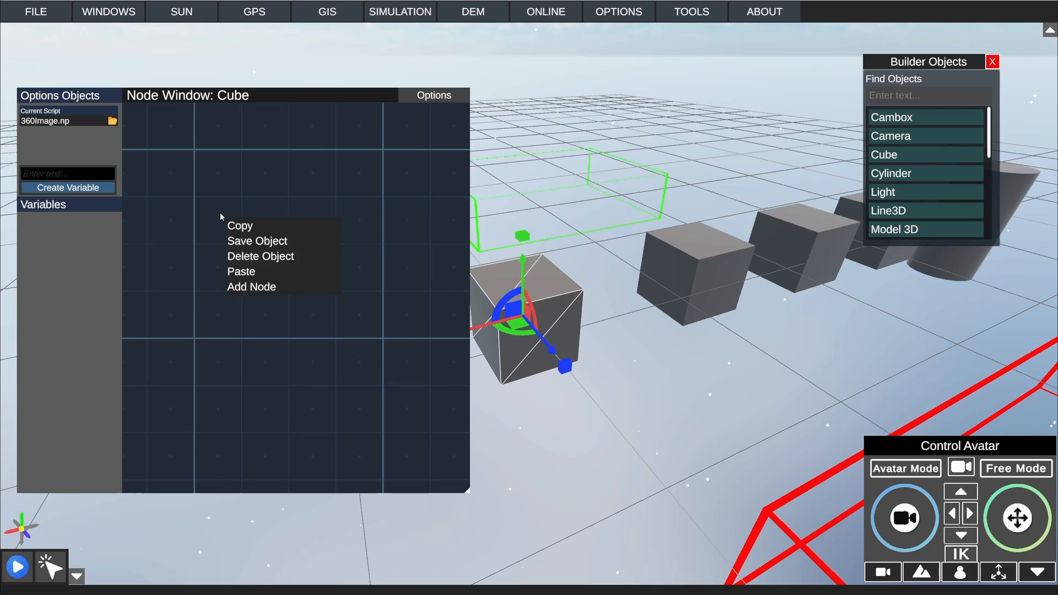
pyautogui.click(245, 287)
pyautogui.write('au')
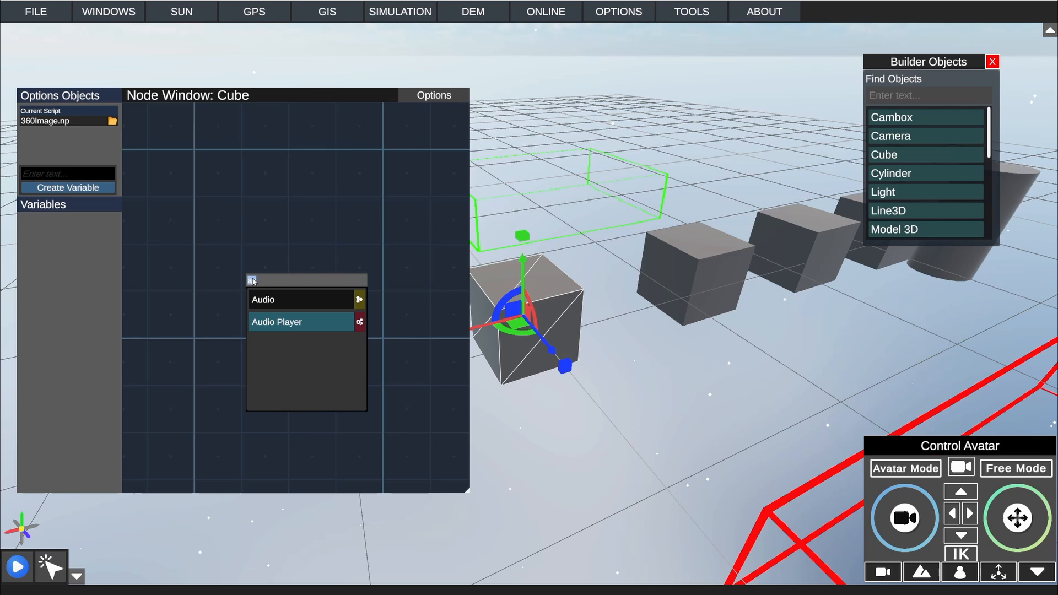
pyautogui.write('Key')
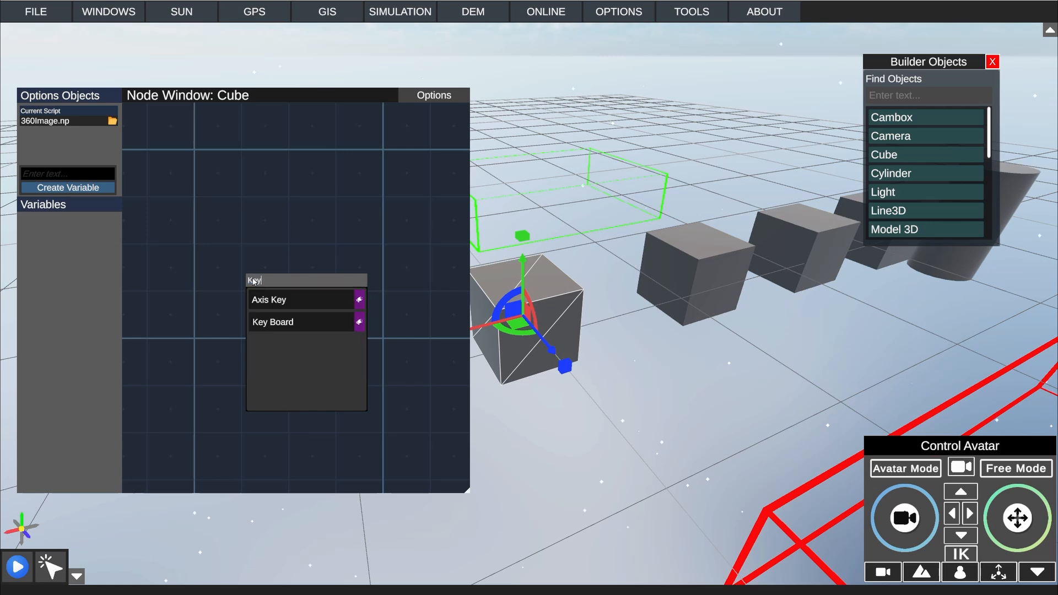
pyautogui.click(273, 322)
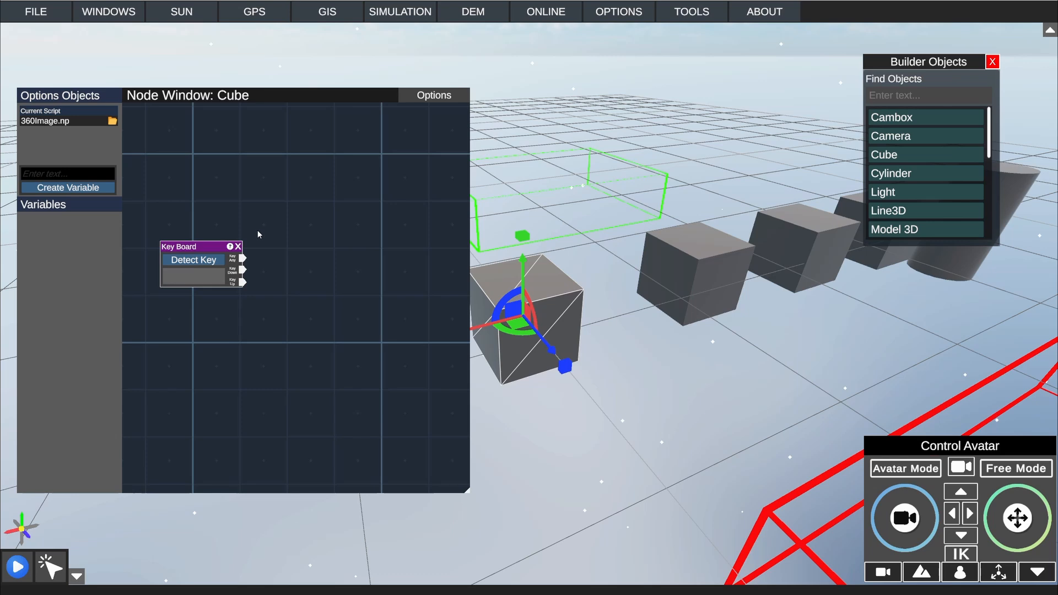
pyautogui.click(214, 265)
pyautogui.press('i')
# Step: Add an Image node and place it above the Key Board node
pyautogui.rightClick(256, 196)
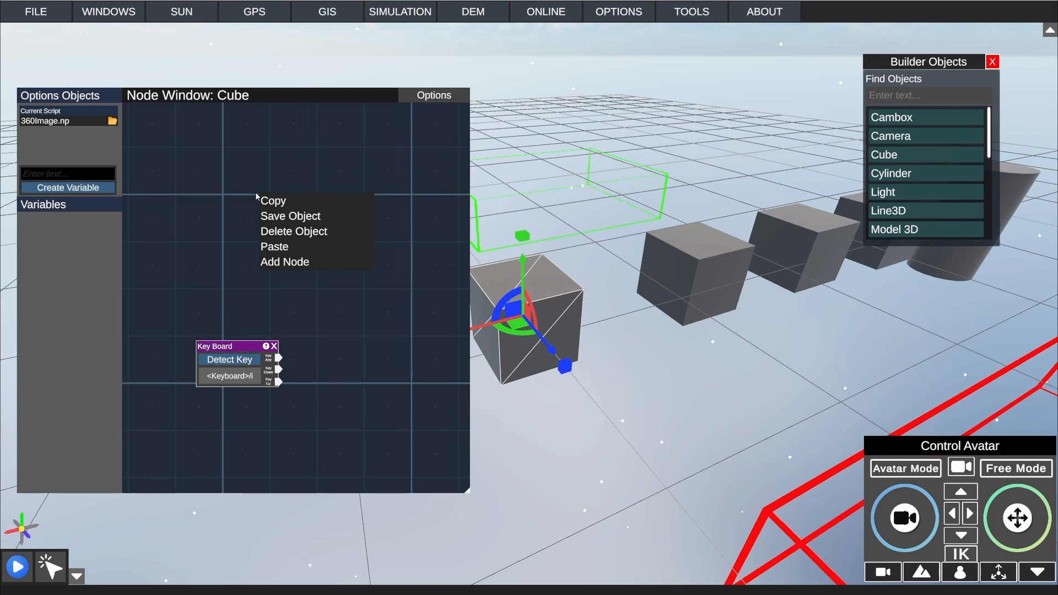
pyautogui.click(301, 264)
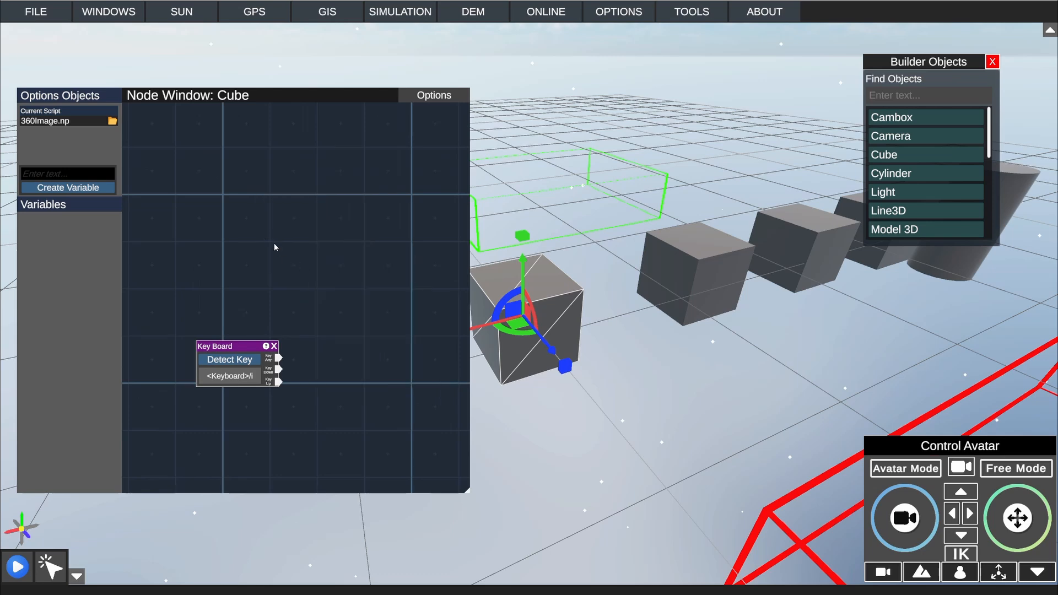
pyautogui.rightClick(225, 161)
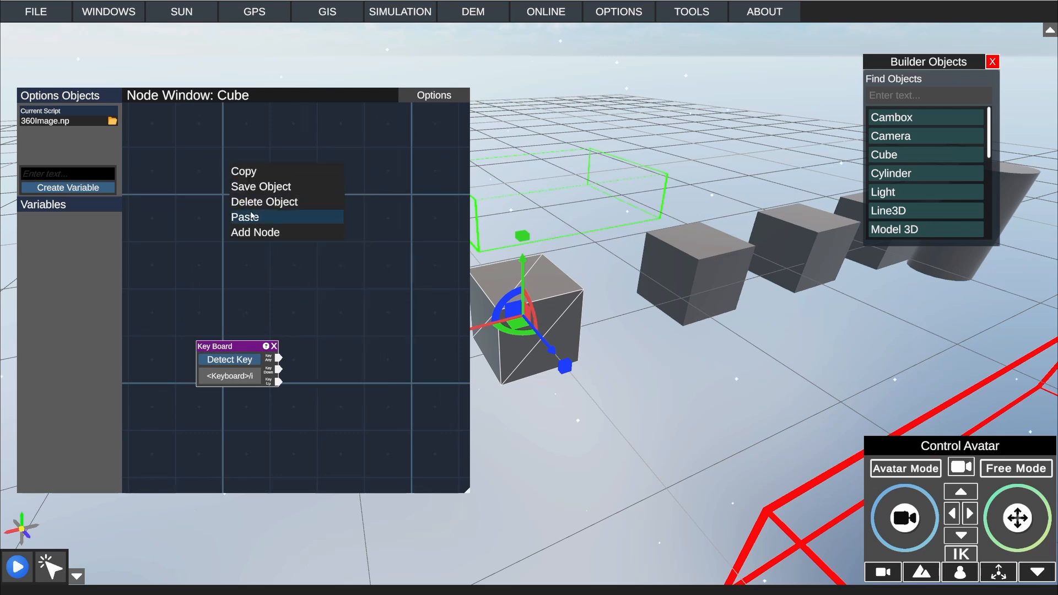
pyautogui.click(259, 233)
pyautogui.write('Ima')
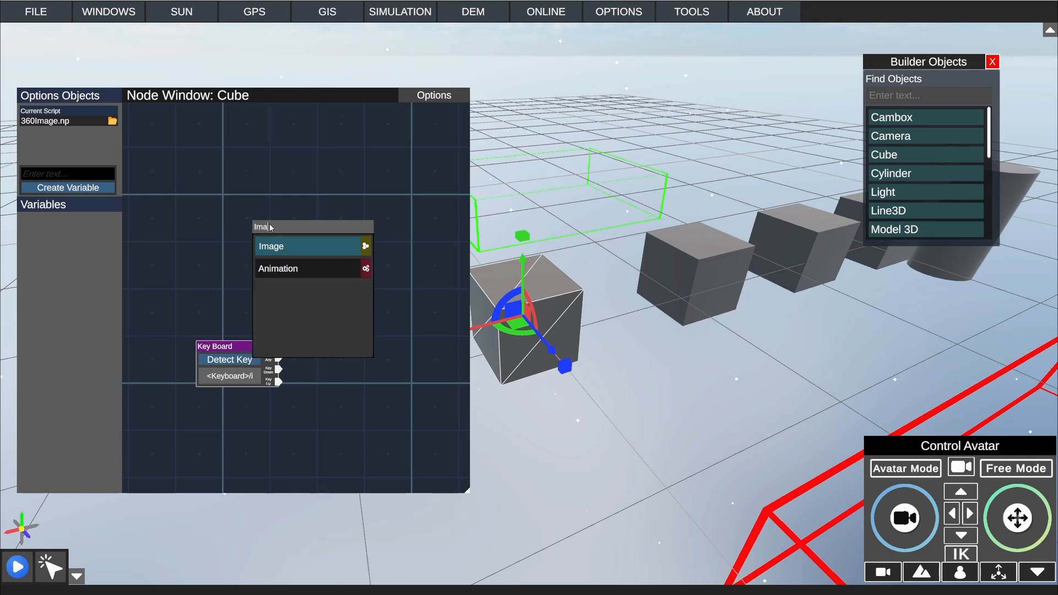
pyautogui.click(286, 246)
pyautogui.moveTo(301, 202); pyautogui.dragTo(231, 227)
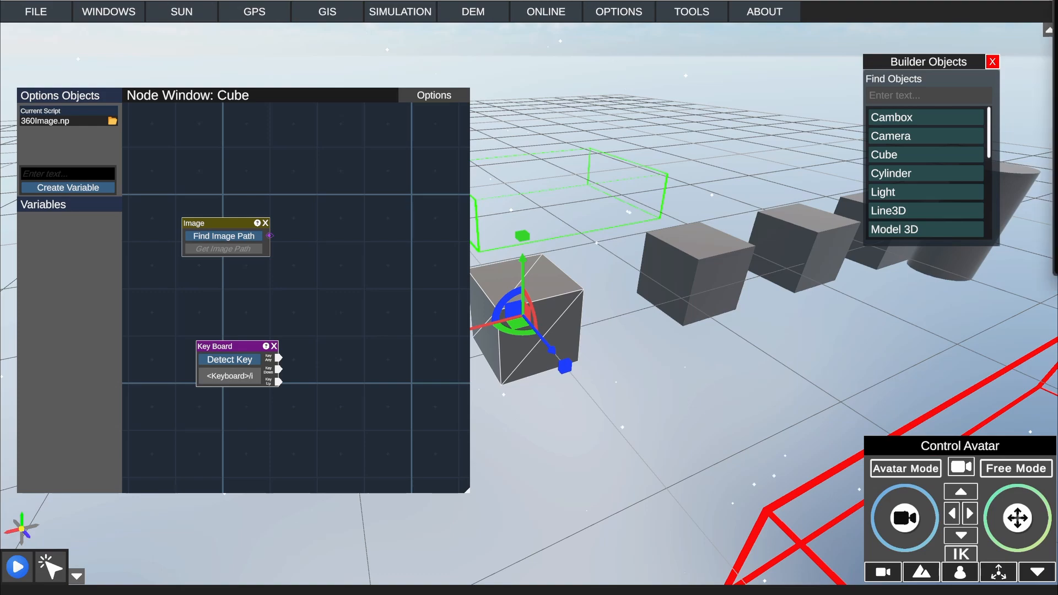
# Step: Paste the vecteezy 360-degree lake photo's URL into the Image node's path
pyautogui.moveTo(1057, 25); pyautogui.dragTo(672, 148)
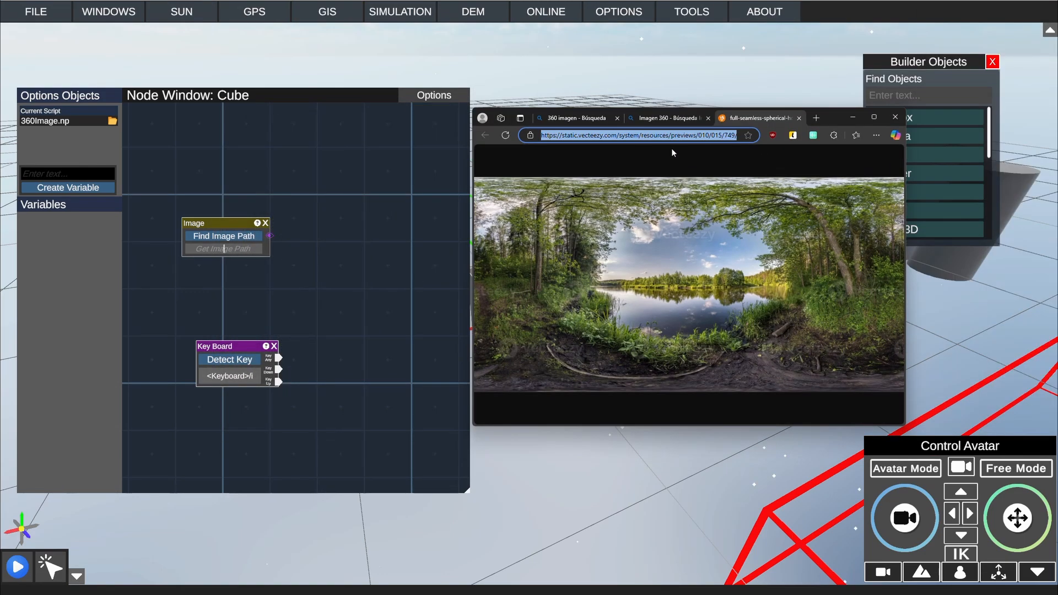
pyautogui.hotkey('alt', 'Tab')
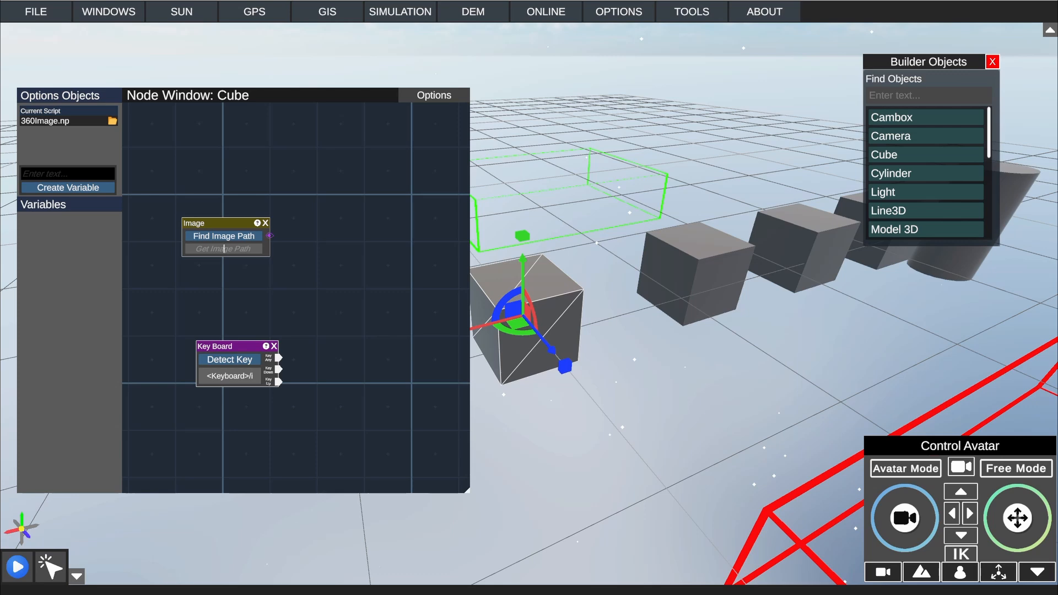
pyautogui.hotkey('ctrl', 'v')
pyautogui.moveTo(235, 224); pyautogui.dragTo(244, 223)
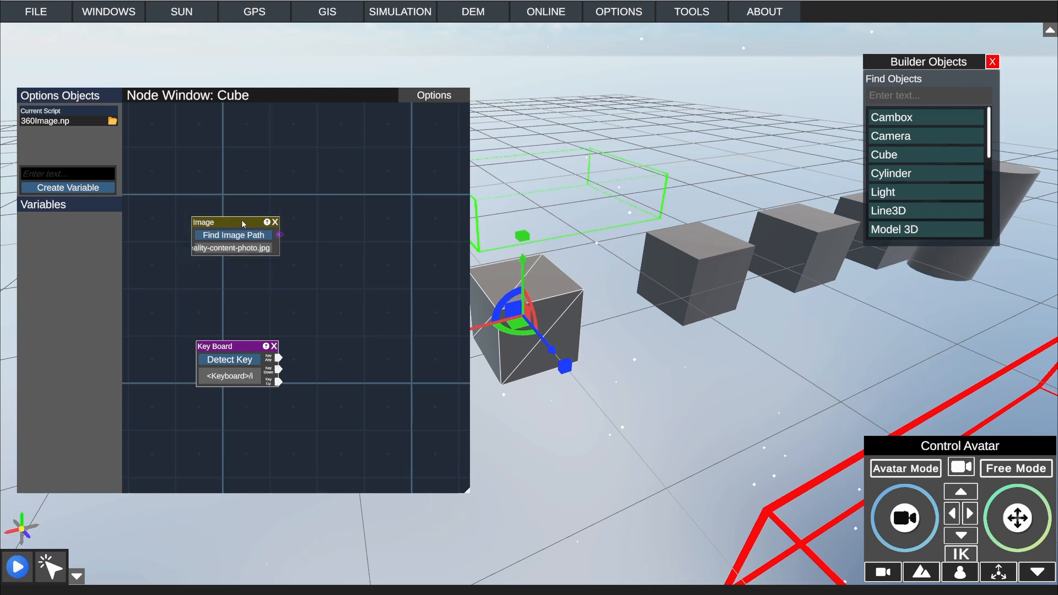
# Step: Add an Image 360 node beside the other nodes and connect the Image node's output to its Texture 360 input
pyautogui.rightClick(326, 342)
pyautogui.click(325, 341)
pyautogui.click(319, 343)
pyautogui.rightClick(373, 325)
pyautogui.click(374, 321)
pyautogui.click(390, 337)
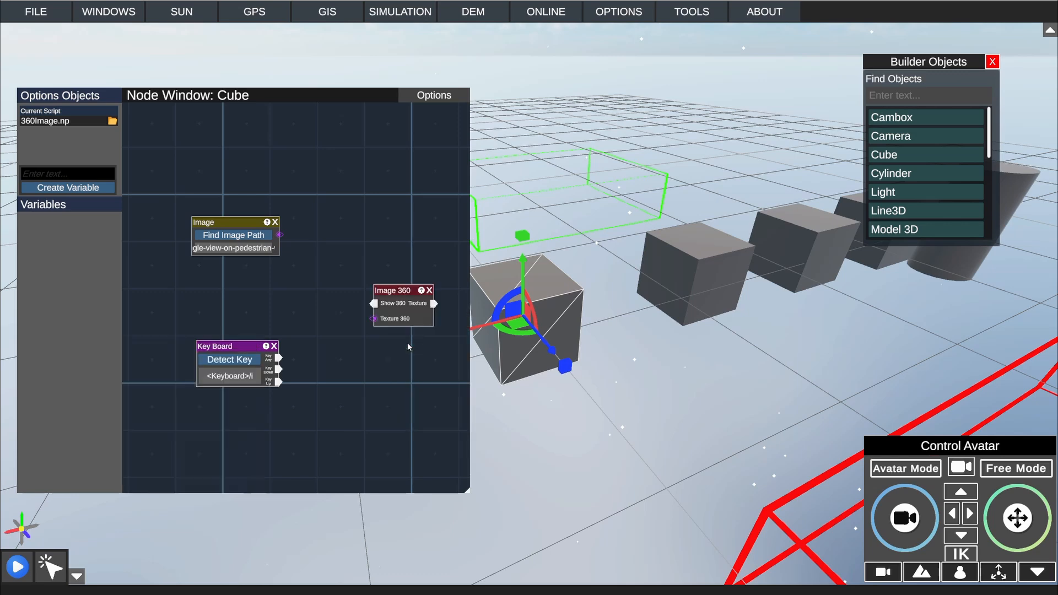
pyautogui.moveTo(401, 297); pyautogui.dragTo(340, 288)
pyautogui.moveTo(280, 235); pyautogui.dragTo(326, 314)
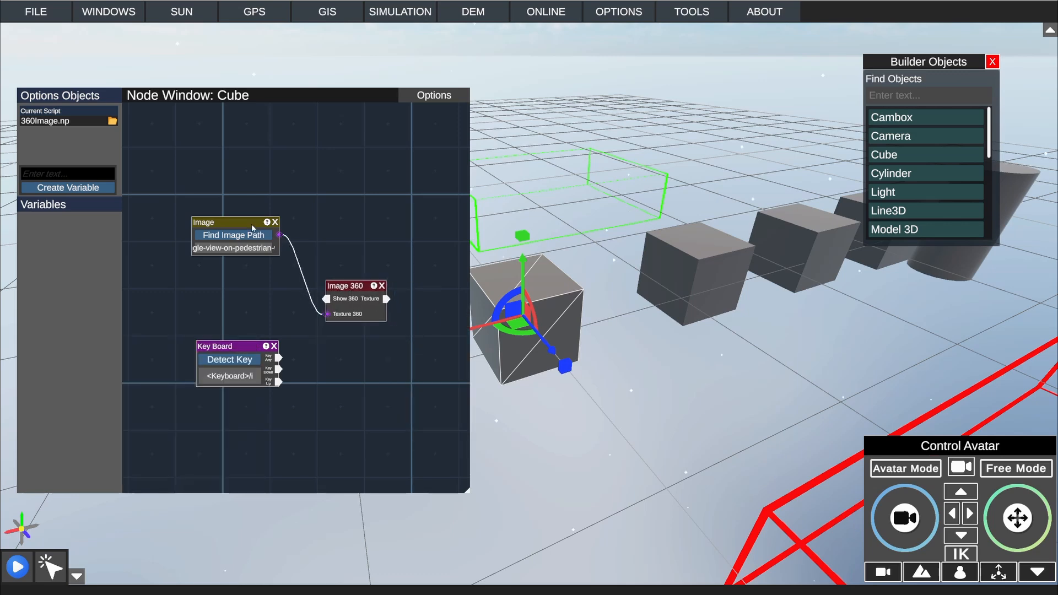
# Step: Swap the positions of the Key Board and Image nodes so the Key Board node sits above the Image node
pyautogui.moveTo(253, 228); pyautogui.dragTo(252, 311)
pyautogui.moveTo(248, 347); pyautogui.dragTo(247, 221)
pyautogui.moveTo(240, 308); pyautogui.dragTo(249, 356)
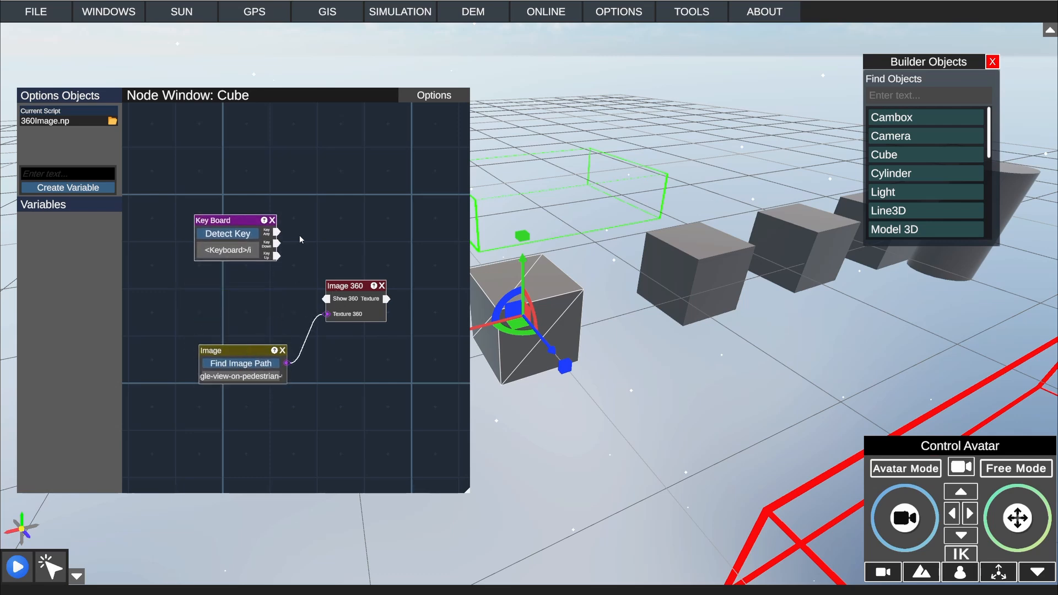
# Step: Connect the Key Board node's Key Down output to the Image 360 node's Show 360 input and save the script
pyautogui.moveTo(248, 219); pyautogui.dragTo(328, 302)
pyautogui.click(431, 96)
pyautogui.click(420, 113)
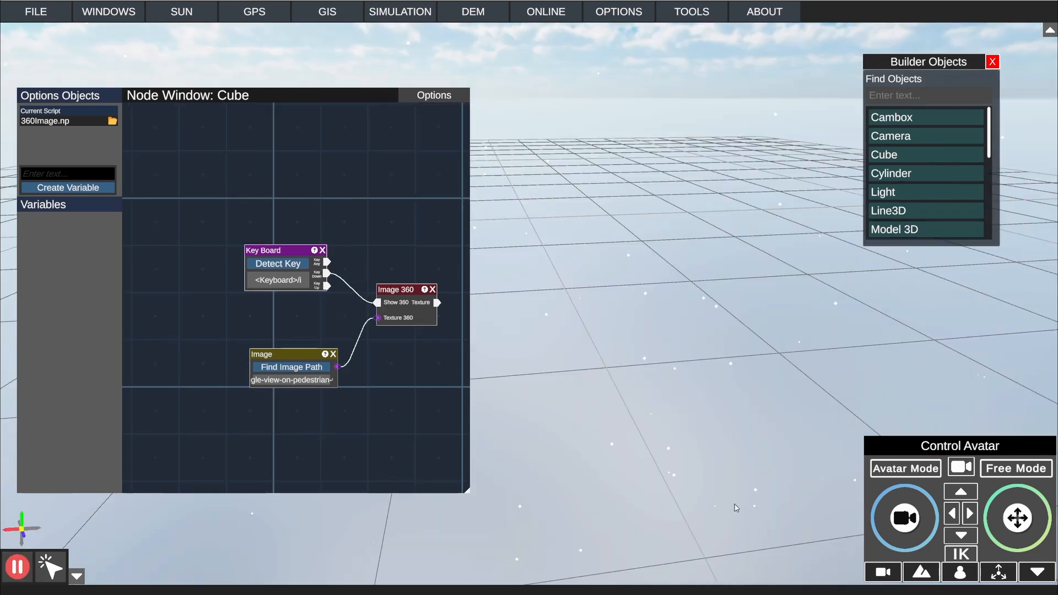
# Step: Clear the view of the running scene by shrinking the Node Window, moving it aside and closing it
pyautogui.moveTo(658, 332); pyautogui.dragTo(663, 334, button='right')
pyautogui.scroll(-5, 663, 334)
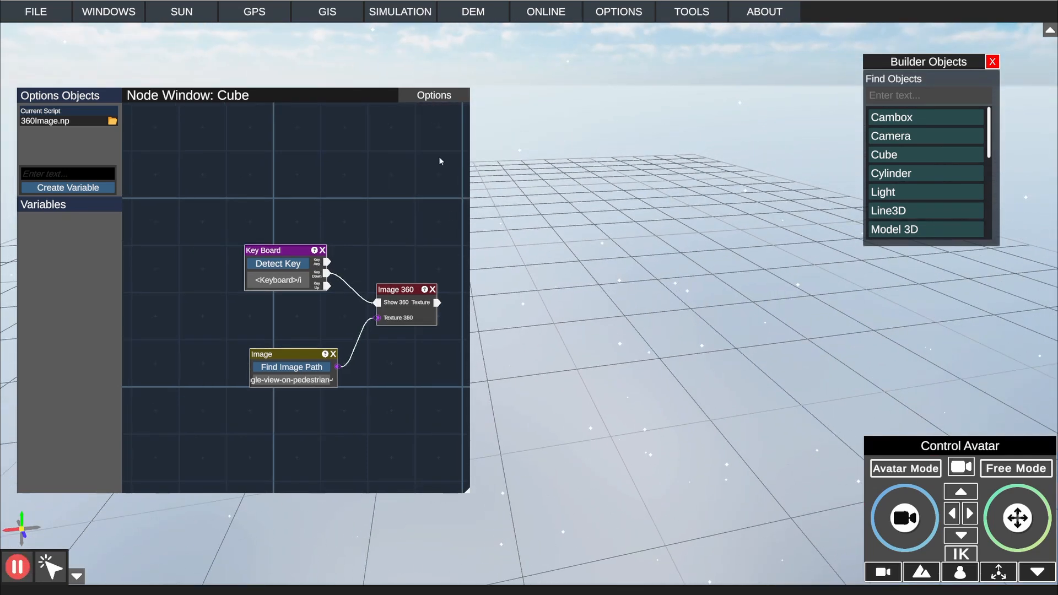
pyautogui.moveTo(467, 491); pyautogui.dragTo(301, 346)
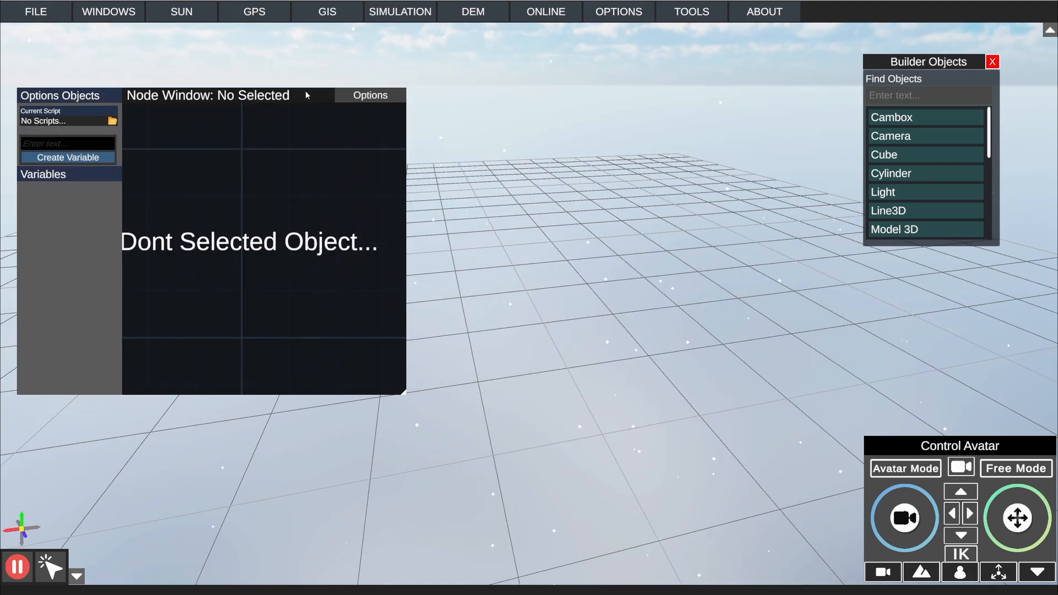
pyautogui.moveTo(305, 93); pyautogui.dragTo(874, 188)
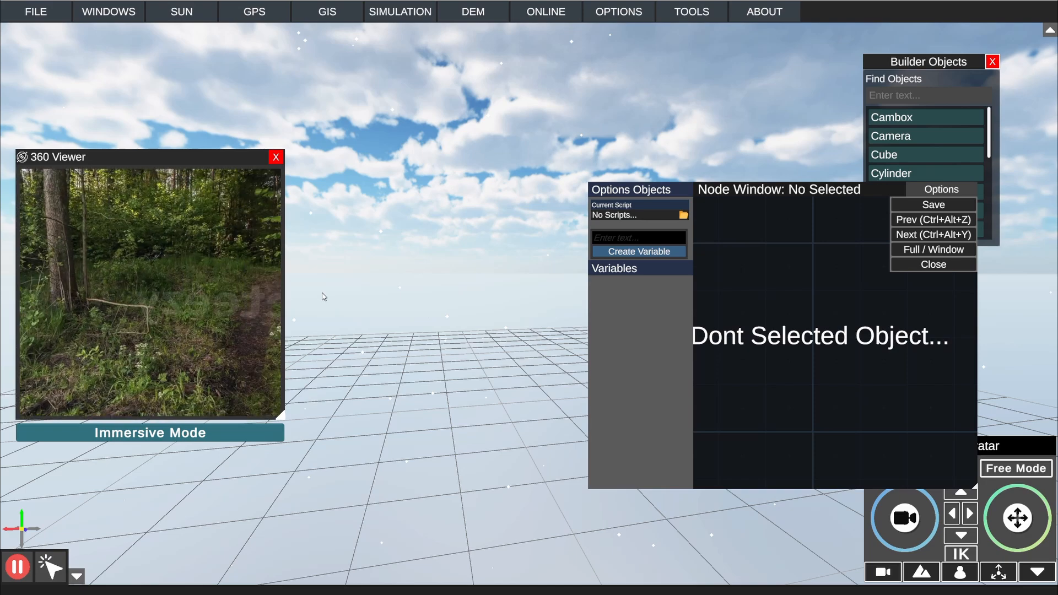
pyautogui.click(932, 265)
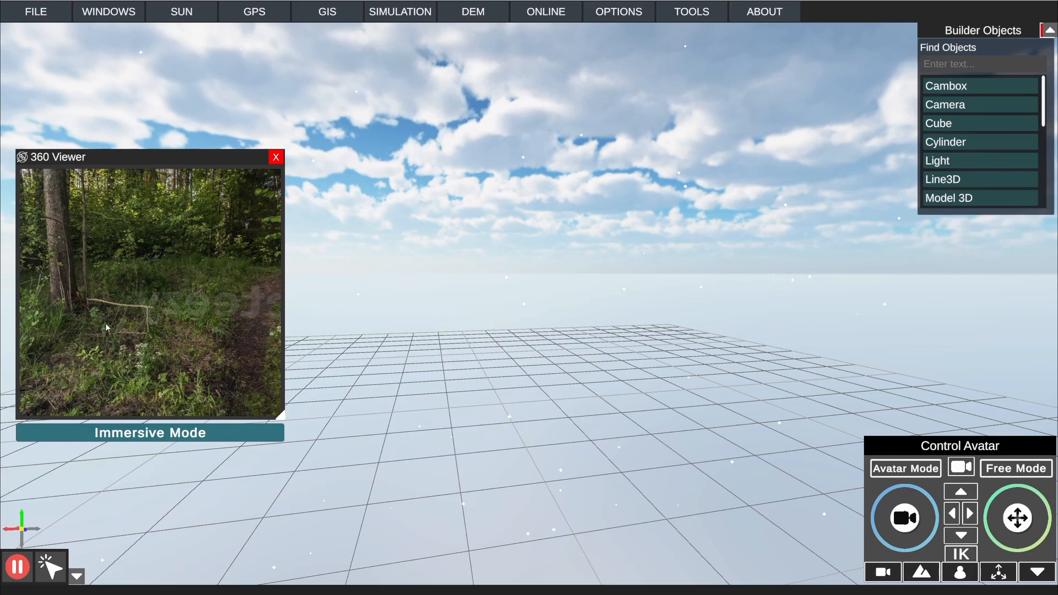
# Step: Rotate the picture in the 360 Viewer, switch it to Immersive Mode and look around the lake scene
pyautogui.moveTo(106, 324); pyautogui.dragTo(95, 407)
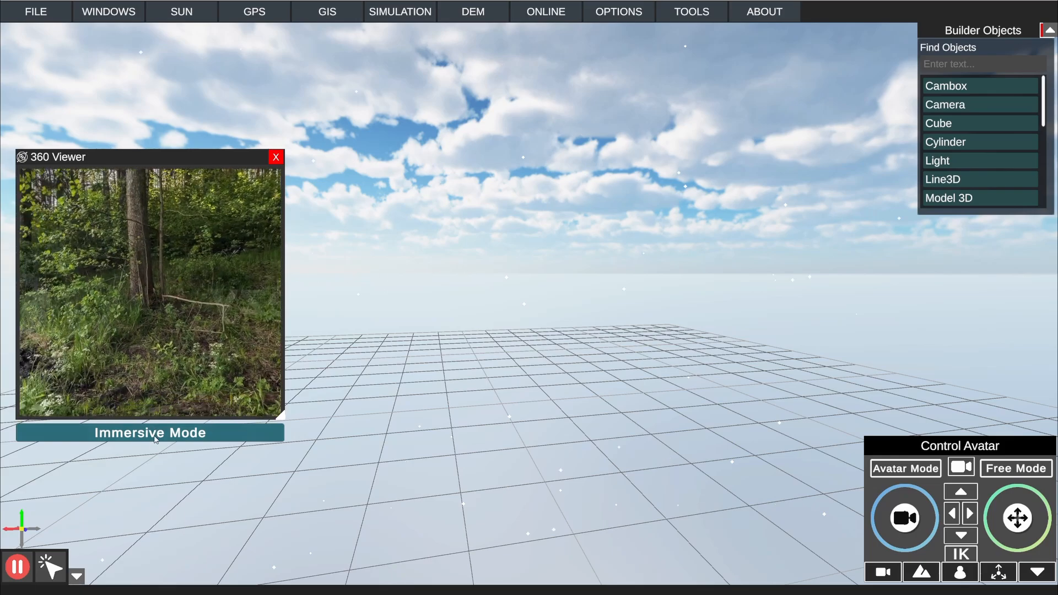
pyautogui.click(155, 437)
pyautogui.moveTo(605, 327); pyautogui.dragTo(712, 306, button='right')
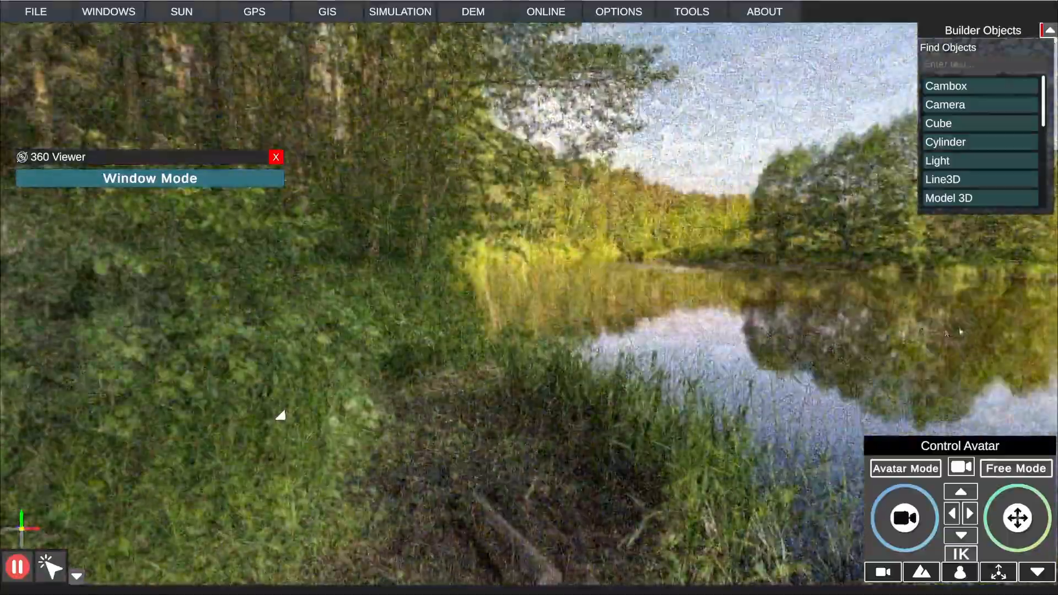
# Step: Place a new cube on an empty part of the grid, away from the existing cubes and Camboxes
pyautogui.moveTo(961, 331); pyautogui.dragTo(360, 384, button='right')
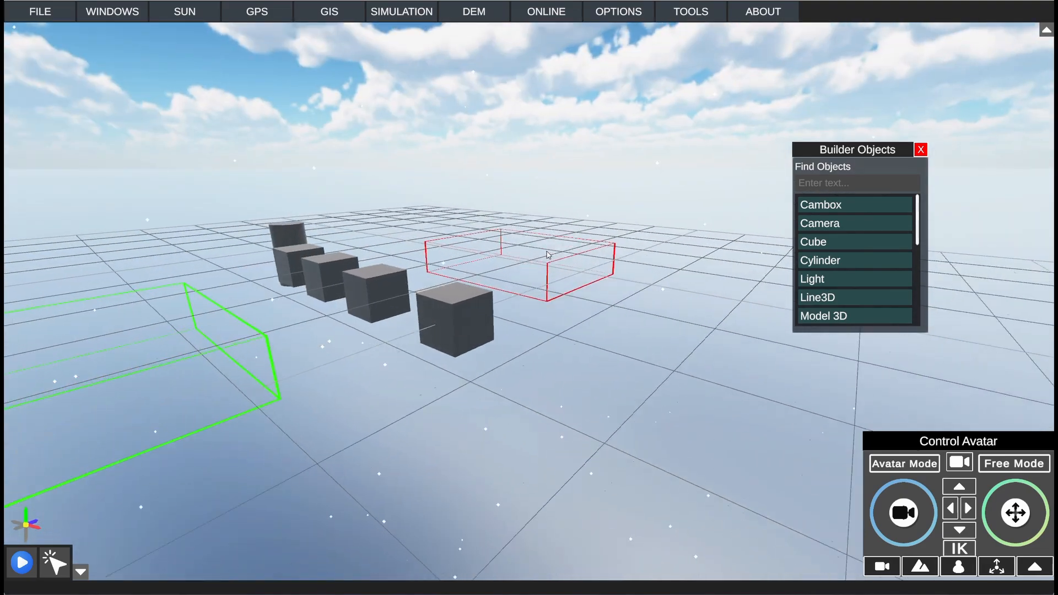
pyautogui.press('w')
pyautogui.moveTo(548, 256); pyautogui.dragTo(664, 274, button='right')
pyautogui.press('s')
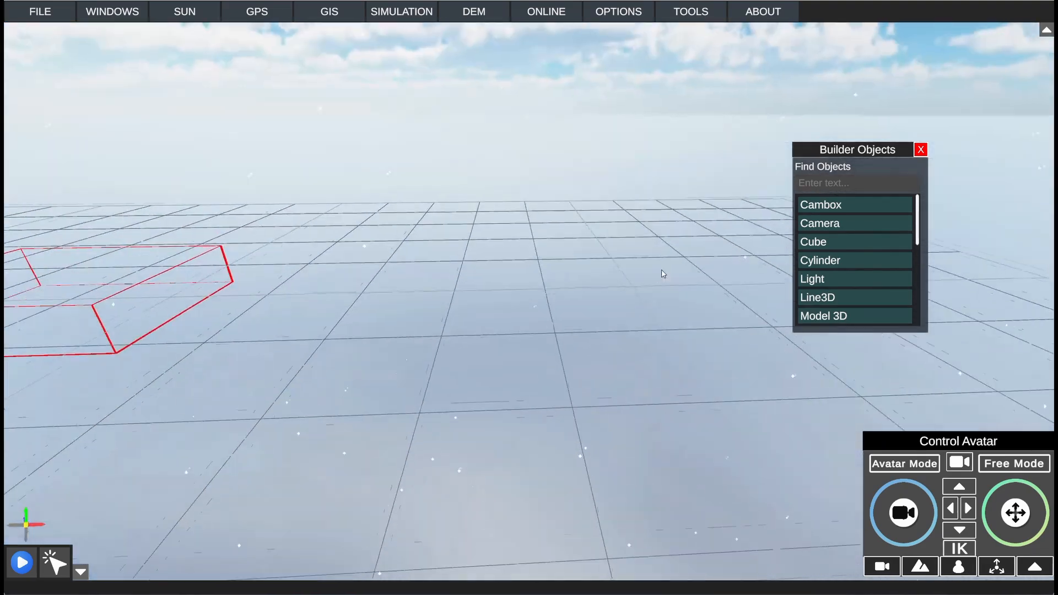
pyautogui.moveTo(829, 244); pyautogui.dragTo(550, 329)
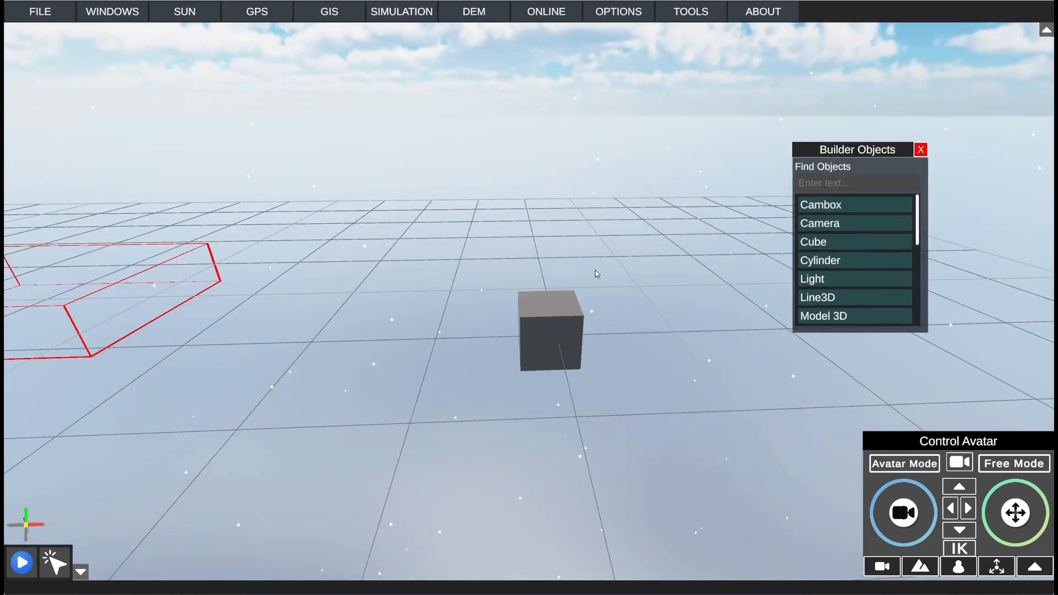
pyautogui.moveTo(598, 274); pyautogui.dragTo(582, 329, button='right')
pyautogui.press('w')
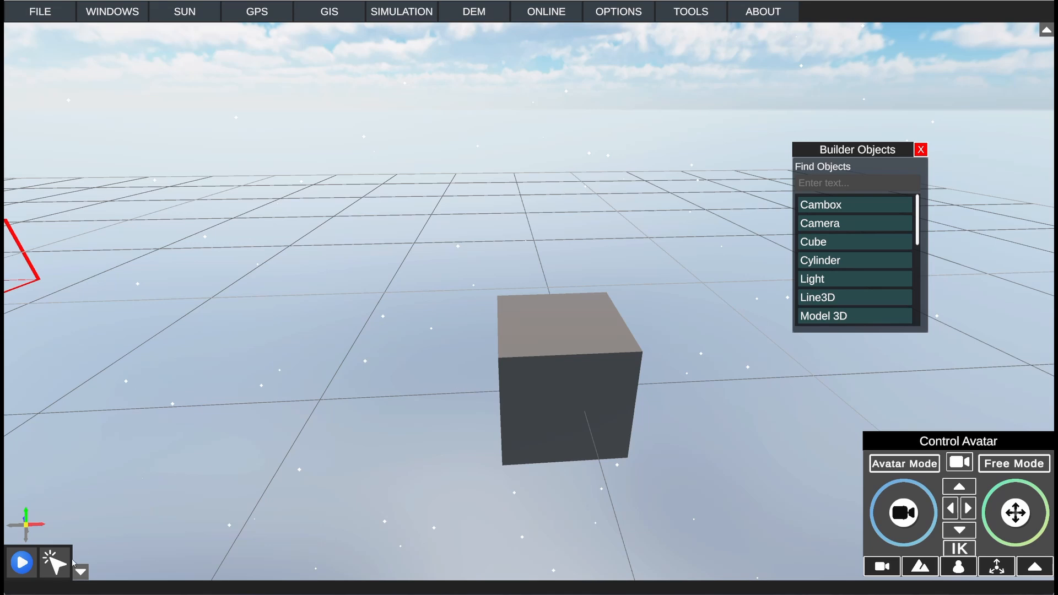
# Step: Select the new cube and open its Properties Window, positioned clear of the cube
pyautogui.click(601, 384)
pyautogui.click(106, 12)
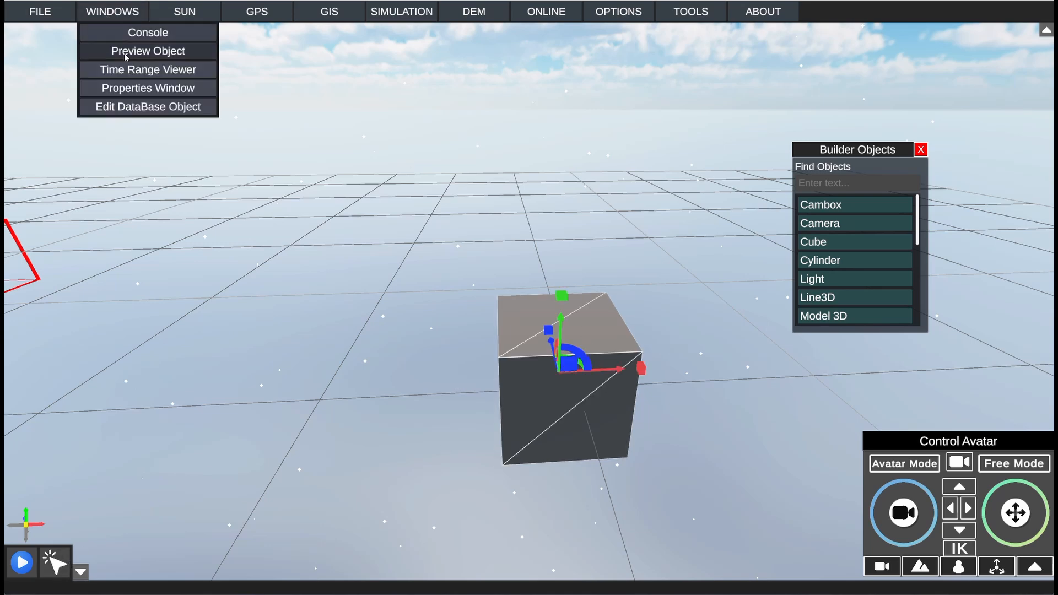
pyautogui.click(136, 89)
pyautogui.moveTo(232, 57); pyautogui.dragTo(219, 115)
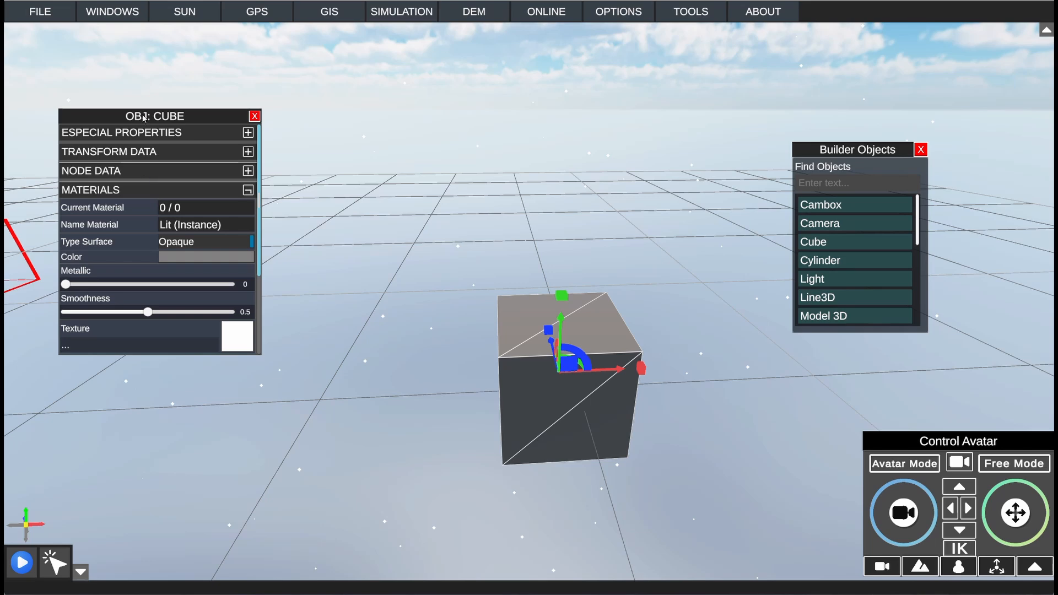
pyautogui.moveTo(143, 118); pyautogui.dragTo(129, 65)
# Step: Lighten the cube's material color to a light grey and close the Color picker
pyautogui.click(182, 205)
pyautogui.moveTo(327, 125); pyautogui.dragTo(277, 111)
pyautogui.click(285, 131)
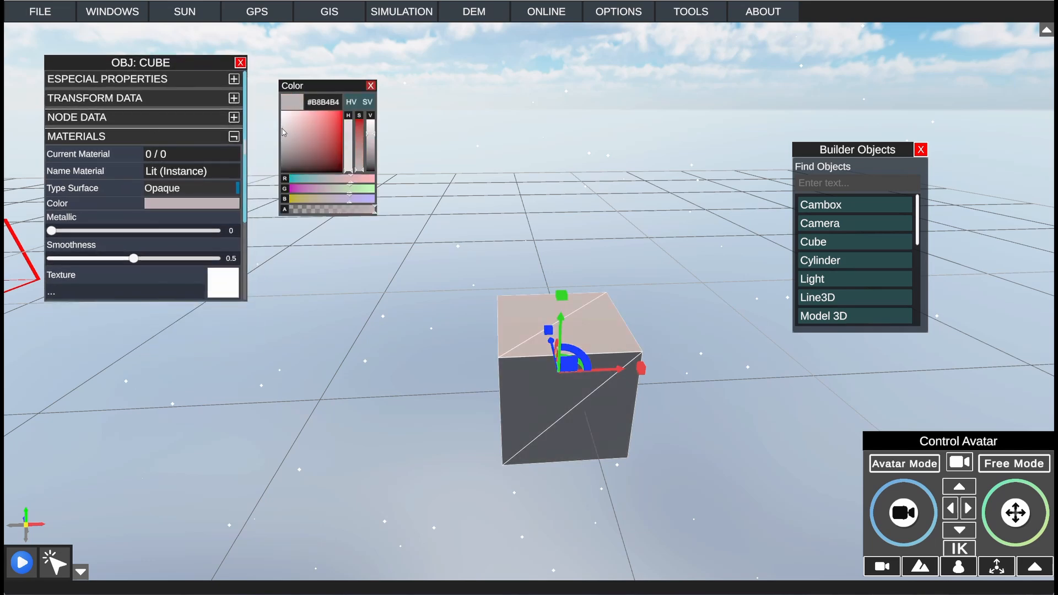
pyautogui.click(371, 85)
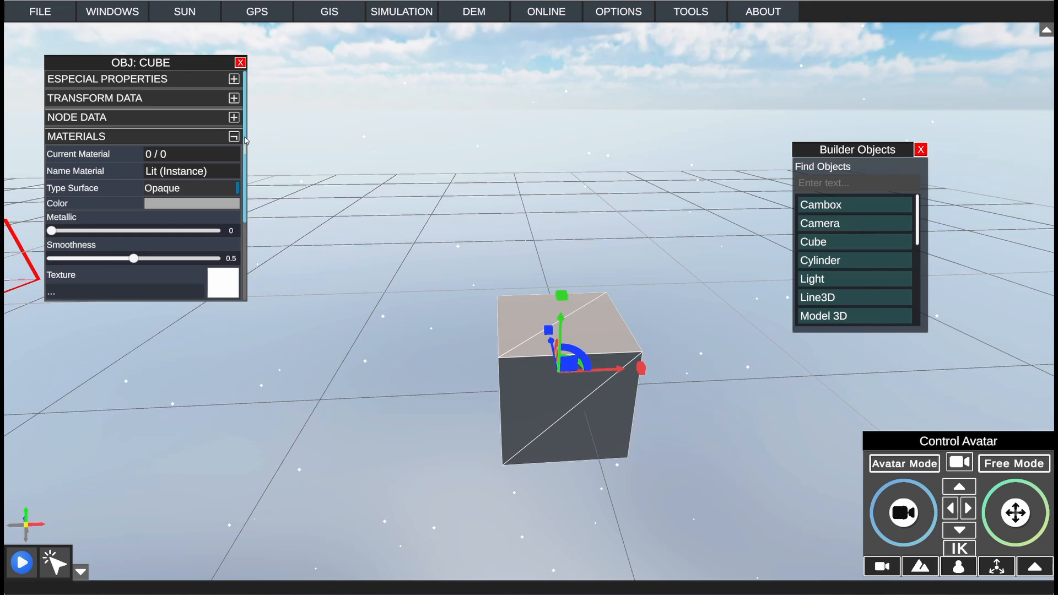
# Step: Collapse the Materials section and close the cube's Properties Window
pyautogui.click(234, 137)
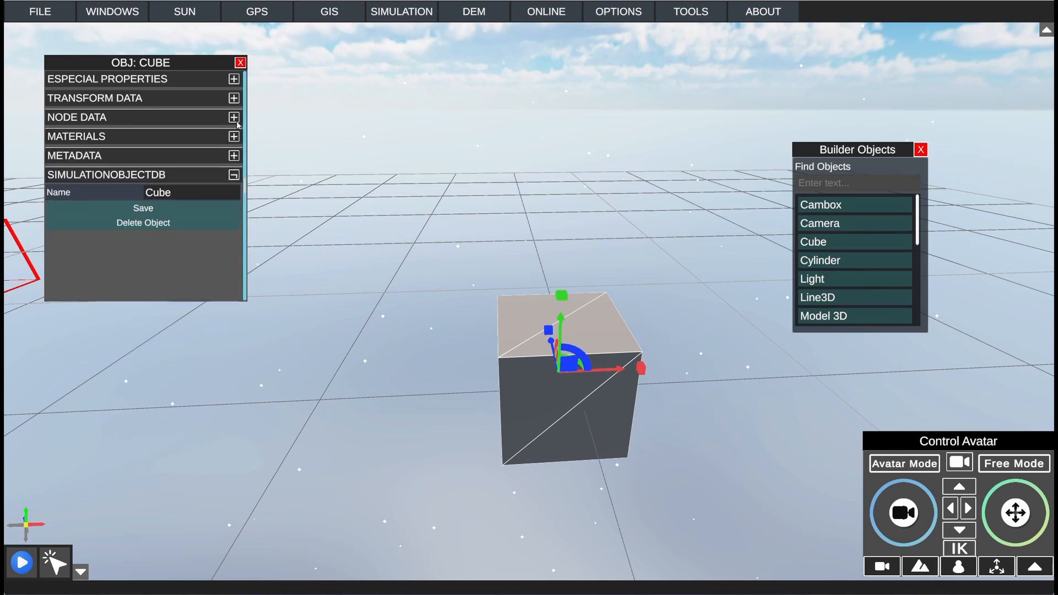
pyautogui.click(240, 62)
pyautogui.click(132, 15)
pyautogui.click(143, 89)
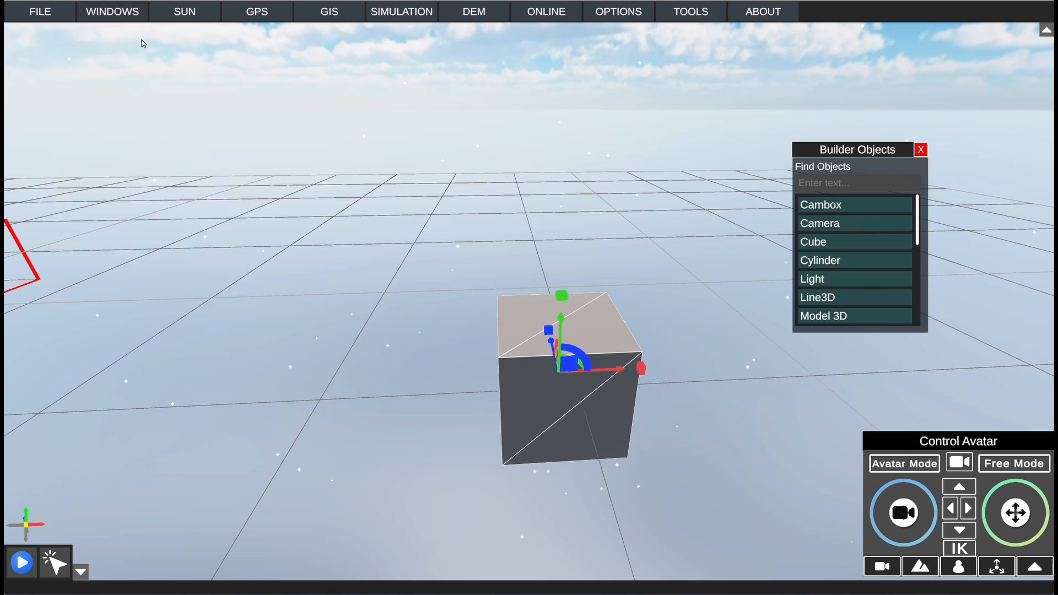
# Step: Open the Node Window for the cube and move it aside so the cube stays in view
pyautogui.click(127, 19)
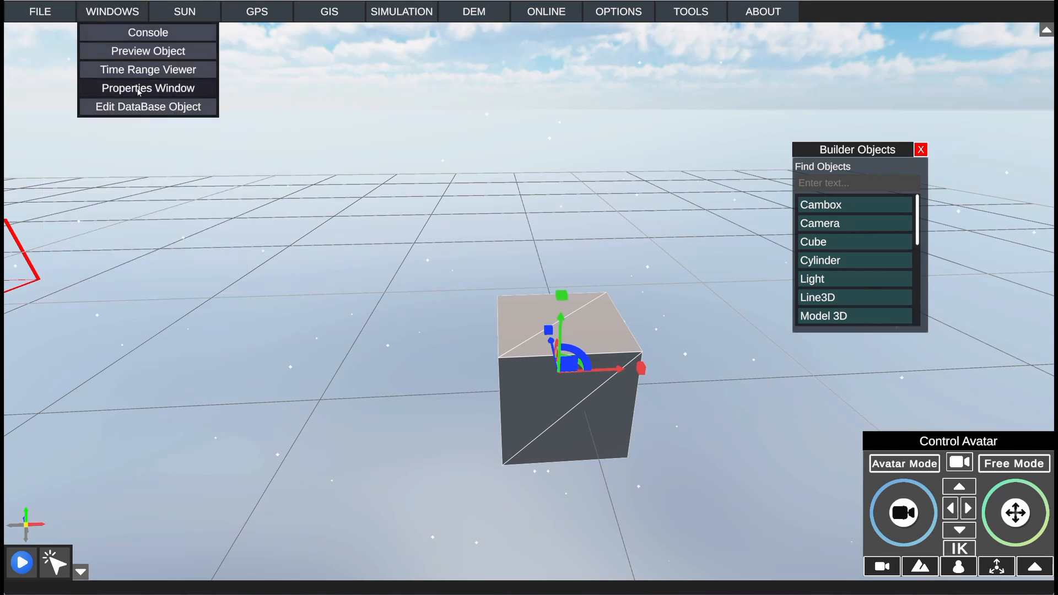
pyautogui.click(404, 21)
pyautogui.click(431, 34)
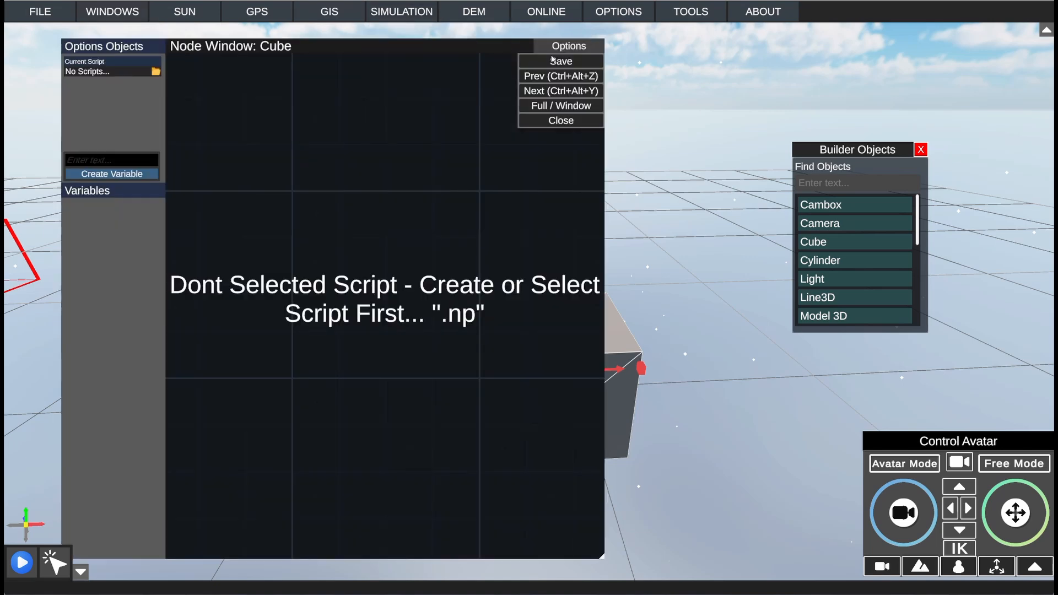
pyautogui.moveTo(305, 43); pyautogui.dragTo(311, 44)
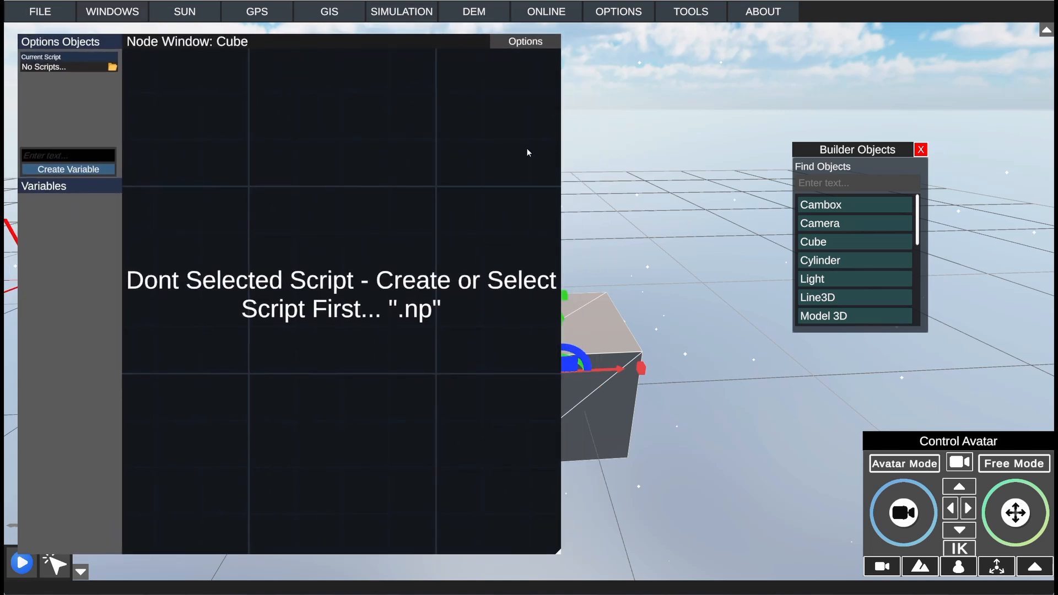
pyautogui.moveTo(689, 168); pyautogui.dragTo(612, 193, button='right')
# Step: Create a new node script named Material and assign it to the cube
pyautogui.click(112, 67)
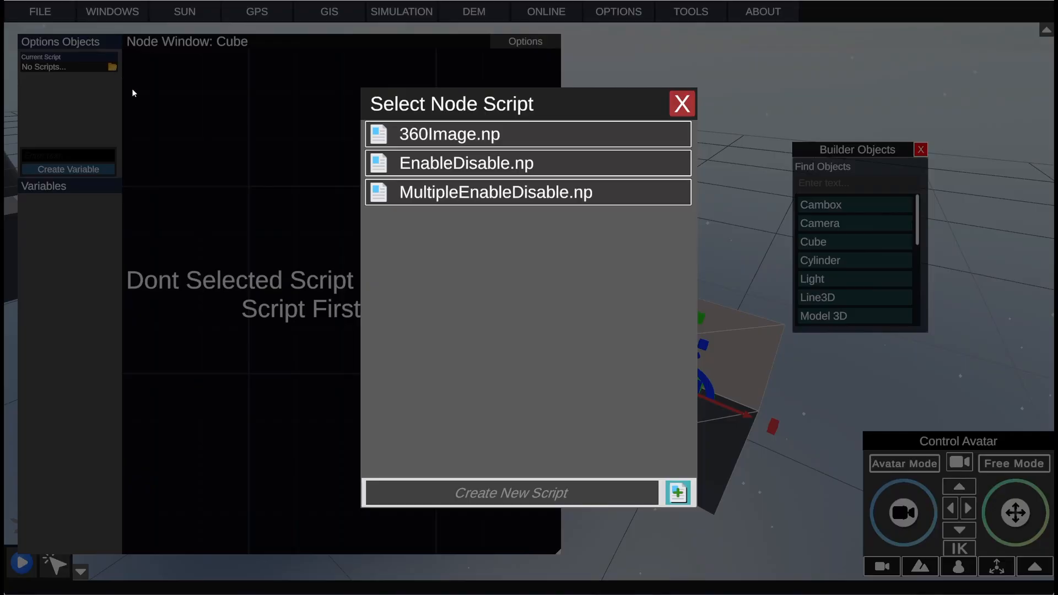
pyautogui.click(556, 495)
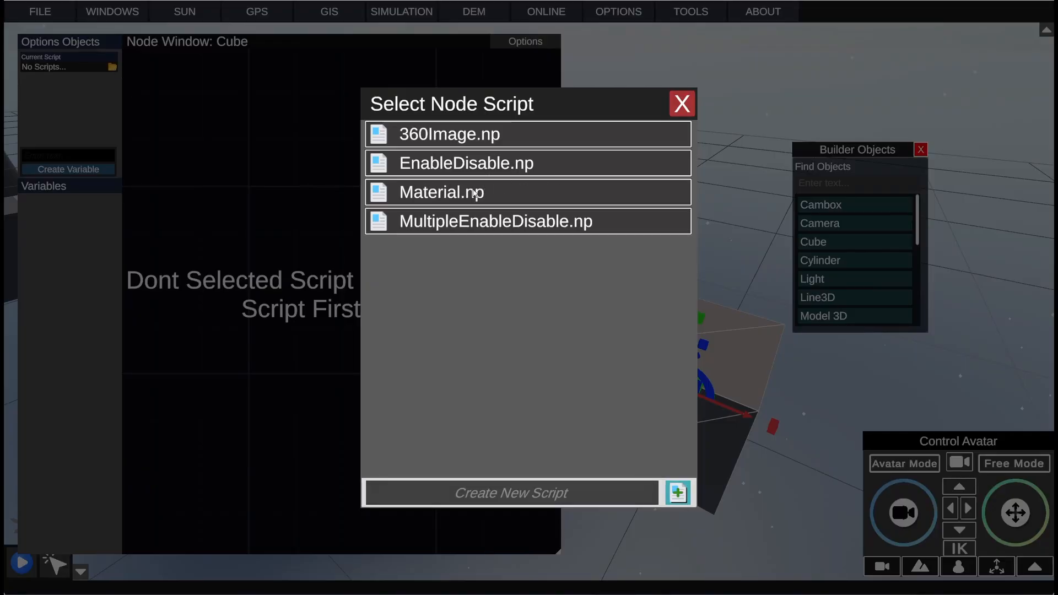
pyautogui.click(474, 192)
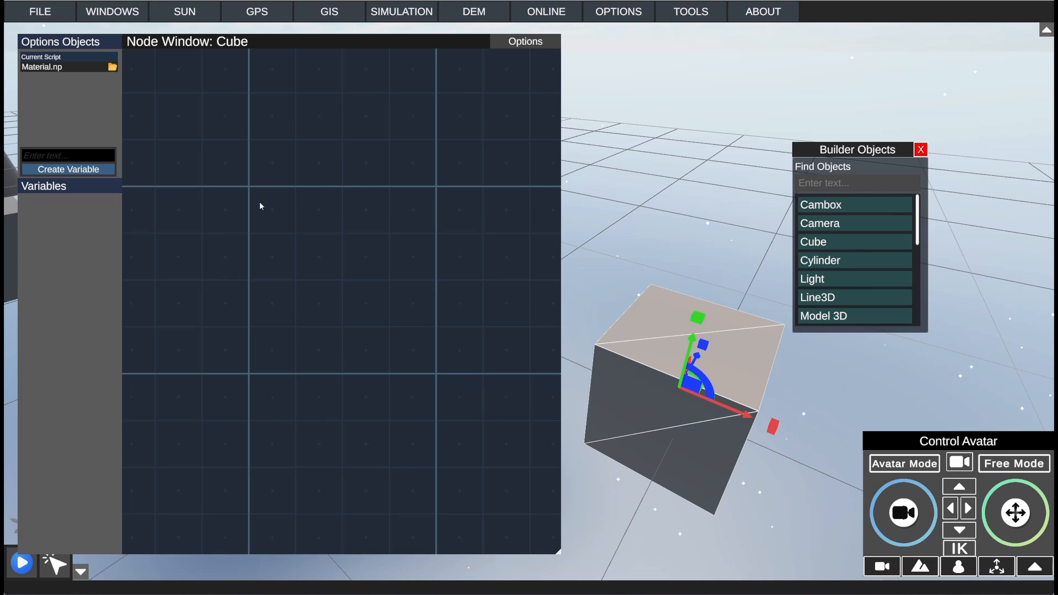
# Step: Add a Detect Collider node to the Material script and position it on the canvas
pyautogui.rightClick(284, 269)
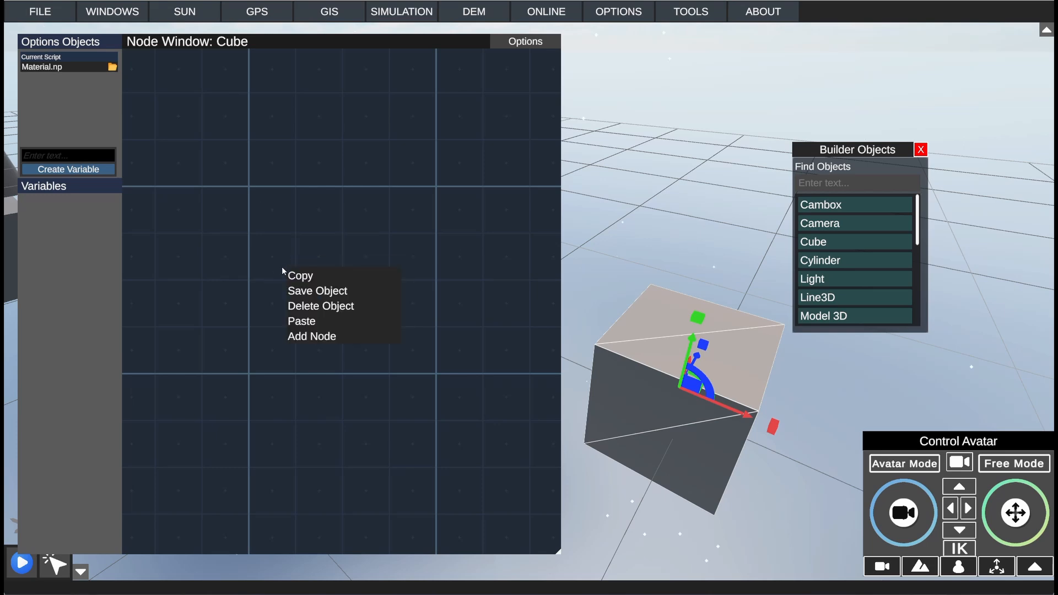
pyautogui.click(319, 339)
pyautogui.click(357, 353)
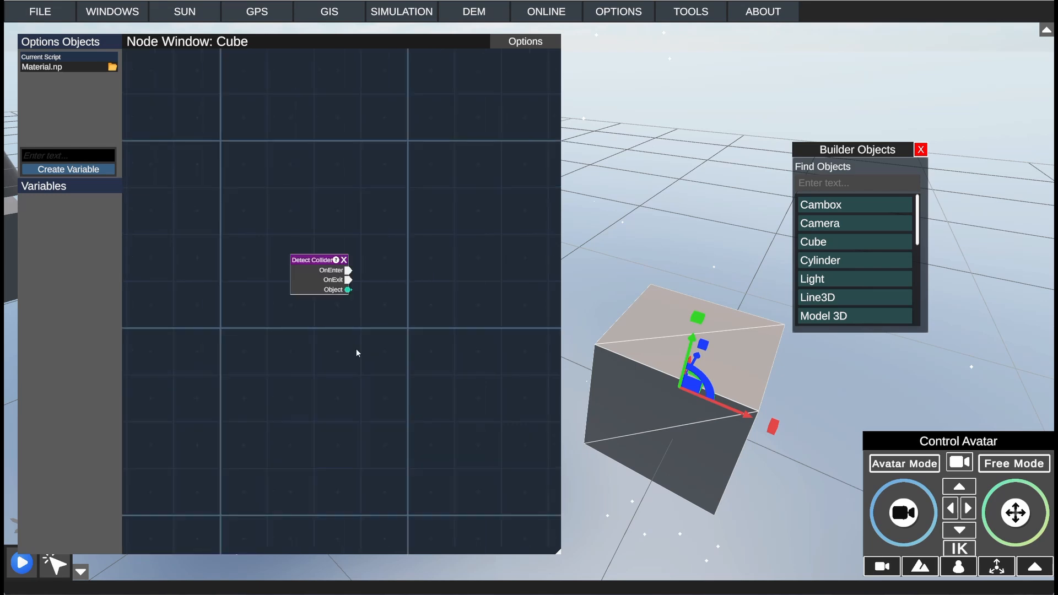
pyautogui.moveTo(319, 263); pyautogui.dragTo(295, 313)
# Step: Add a Material node beside the Detect Collider node
pyautogui.rightClick(366, 299)
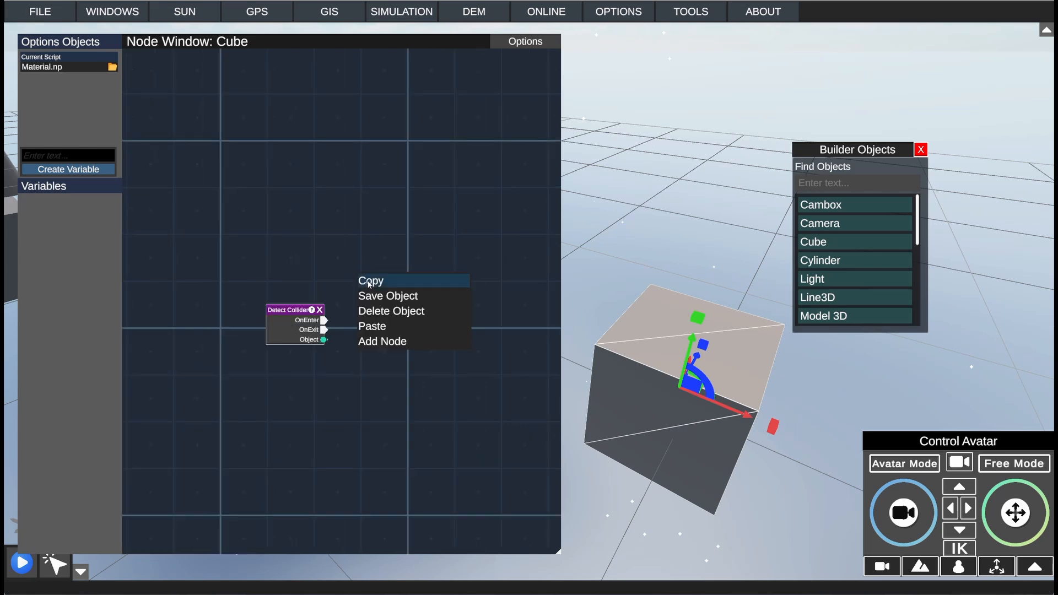
pyautogui.click(393, 342)
pyautogui.moveTo(393, 343); pyautogui.dragTo(409, 342)
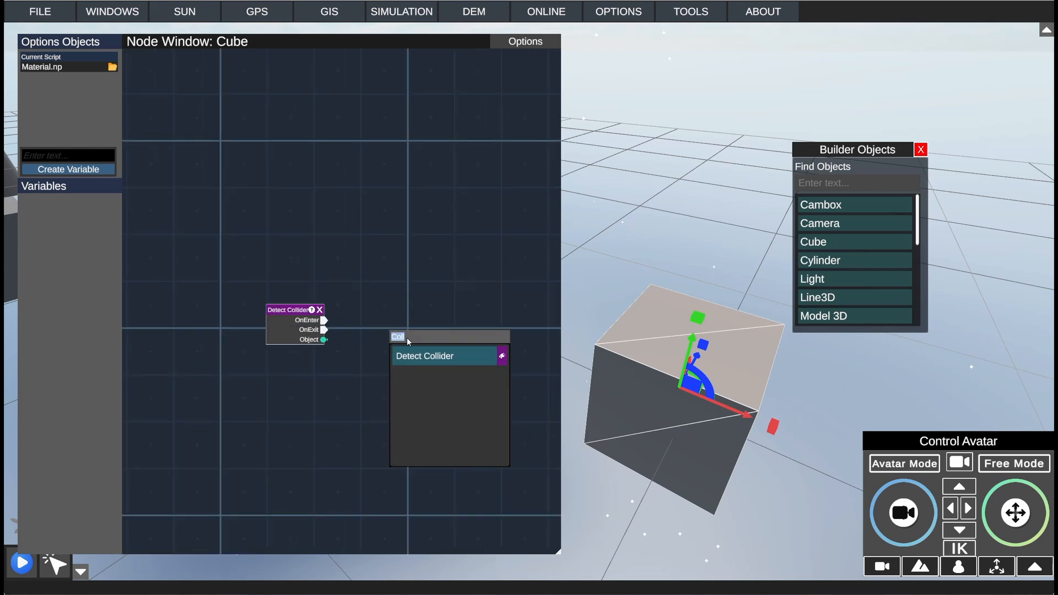
pyautogui.write('Ma')
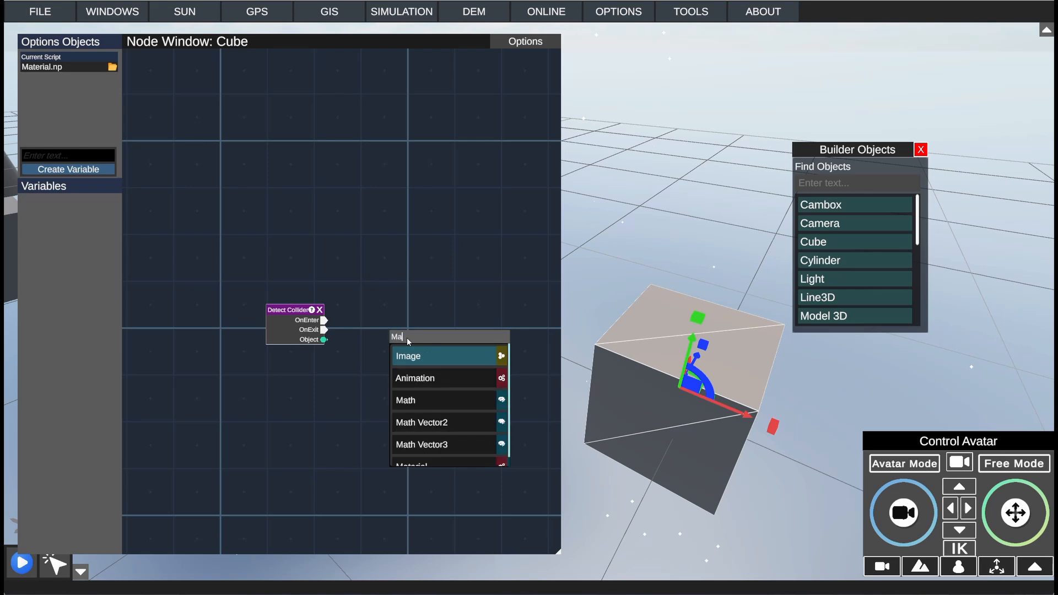
pyautogui.scroll(-2, 435, 411)
pyautogui.click(432, 455)
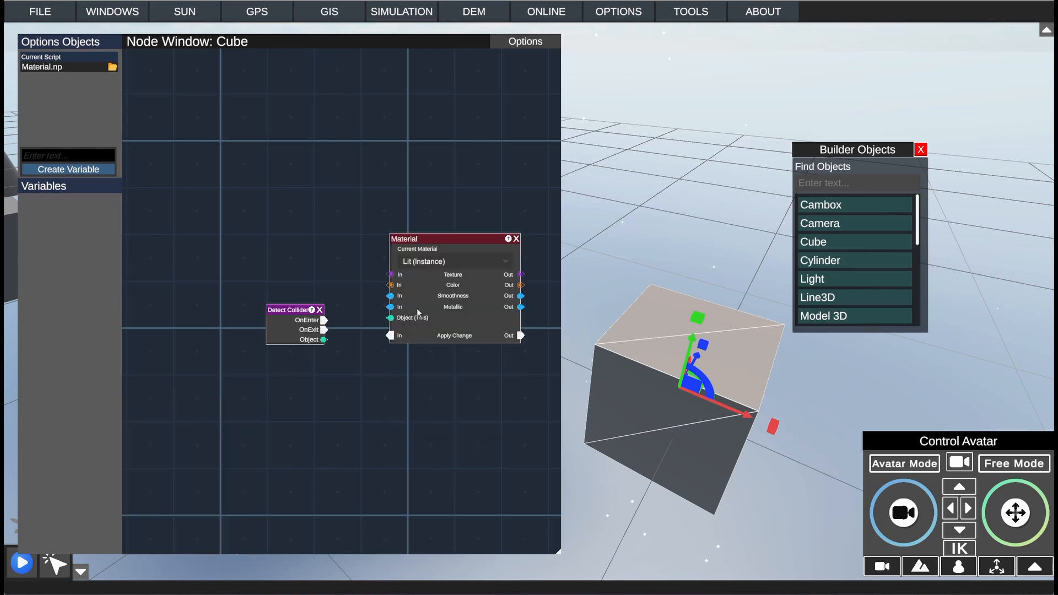
# Step: Add a second Material node and place it below the first one
pyautogui.rightClick(420, 307)
pyautogui.click(448, 347)
pyautogui.click(470, 461)
pyautogui.moveTo(495, 243); pyautogui.dragTo(453, 383)
# Step: Connect Detect Collider's OnEnter to the upper Material node's Apply Change and OnExit to the lower one's, centering the collider node between them
pyautogui.moveTo(299, 312); pyautogui.dragTo(388, 338)
pyautogui.moveTo(306, 381); pyautogui.dragTo(400, 479)
pyautogui.moveTo(267, 365); pyautogui.dragTo(271, 353)
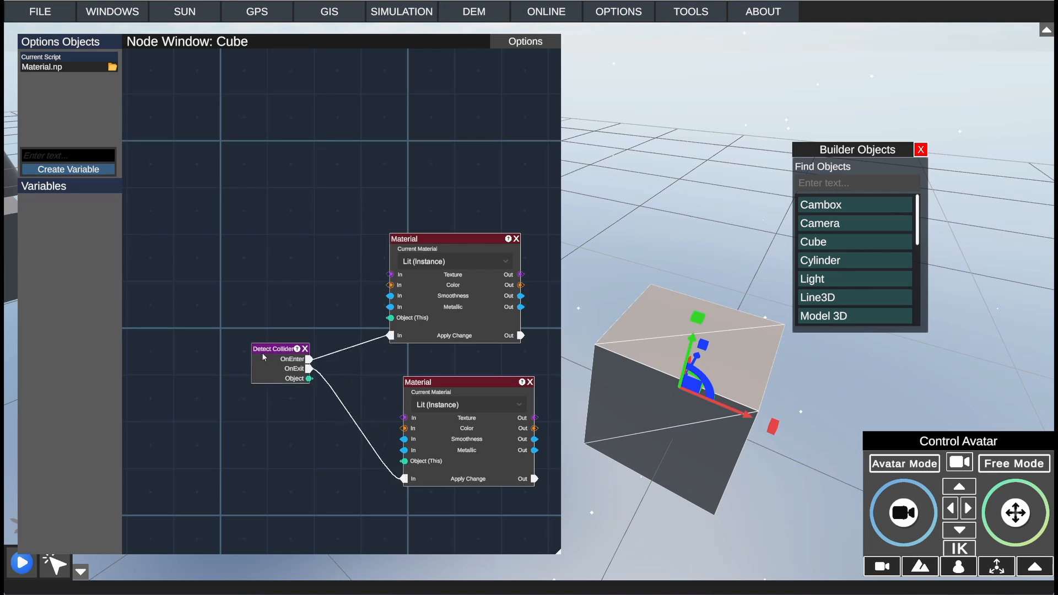
# Step: Add a Color node and place it above the Detect Collider node
pyautogui.rightClick(273, 353)
pyautogui.click(301, 401)
pyautogui.write('Ma')
pyautogui.click(315, 399)
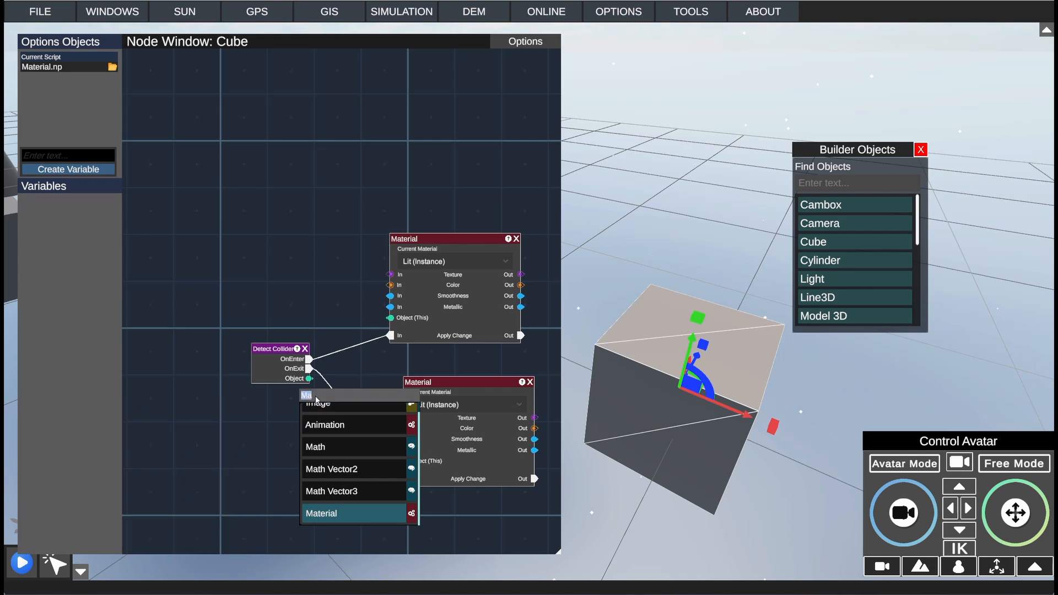
pyautogui.write('Colo')
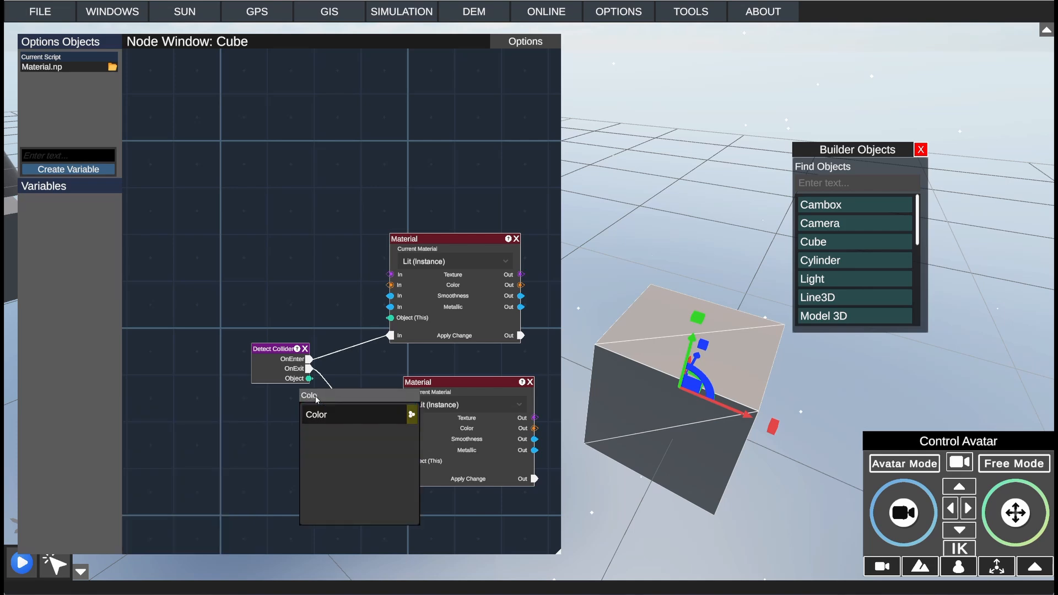
pyautogui.click(330, 415)
pyautogui.moveTo(322, 382); pyautogui.dragTo(279, 292)
# Step: Add a second Color node and place it below the Detect Collider node
pyautogui.rightClick(335, 320)
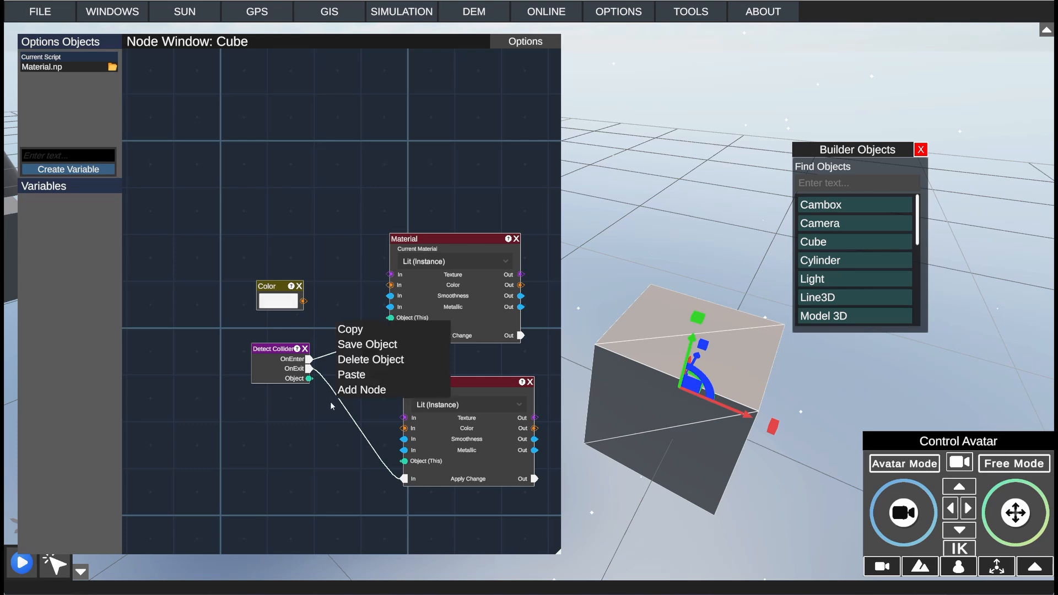
pyautogui.click(365, 389)
pyautogui.click(367, 407)
pyautogui.moveTo(369, 384); pyautogui.dragTo(286, 441)
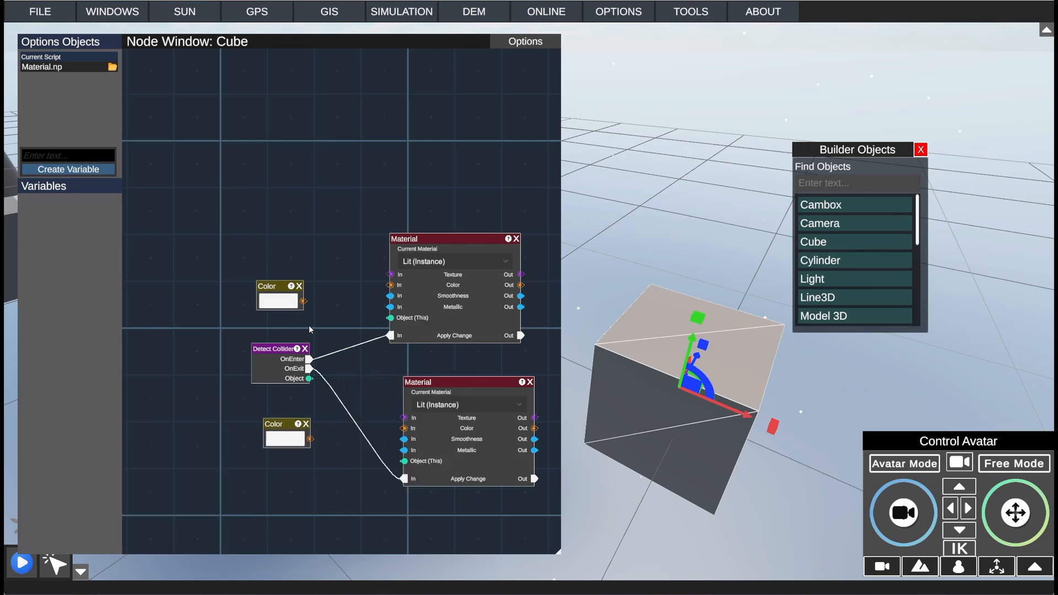
# Step: Connect each Color node to the Color input of its adjacent Material node and tidy the Color nodes' positions
pyautogui.moveTo(304, 301); pyautogui.dragTo(389, 285)
pyautogui.moveTo(269, 286); pyautogui.dragTo(271, 268)
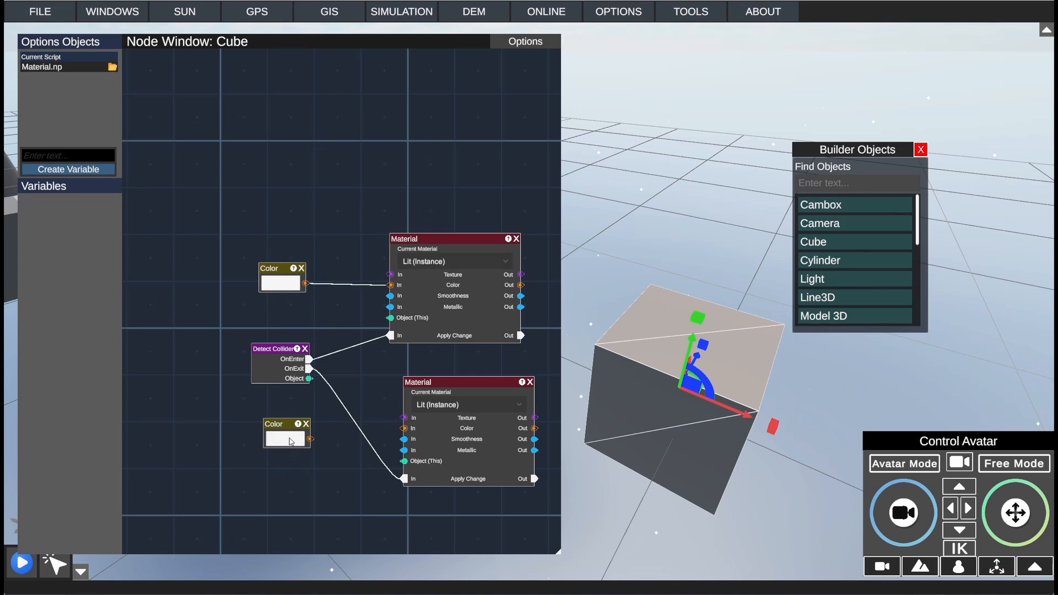
pyautogui.moveTo(291, 441); pyautogui.dragTo(404, 429)
pyautogui.moveTo(275, 447); pyautogui.dragTo(270, 417)
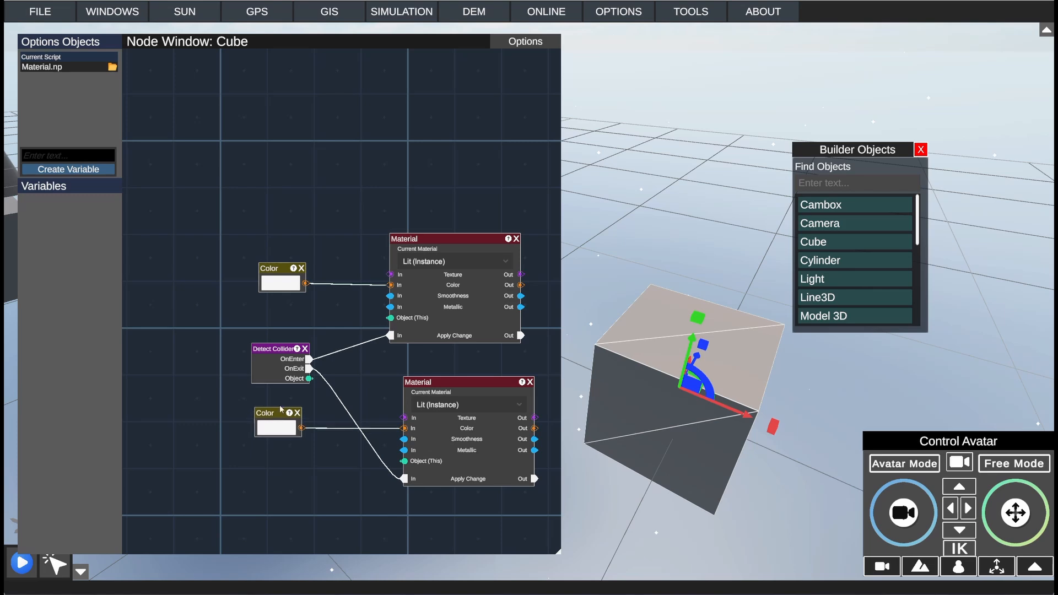
# Step: Choose Lit (Instance) as the lower Material node's current material and align that node and its Color node with the others
pyautogui.click(461, 403)
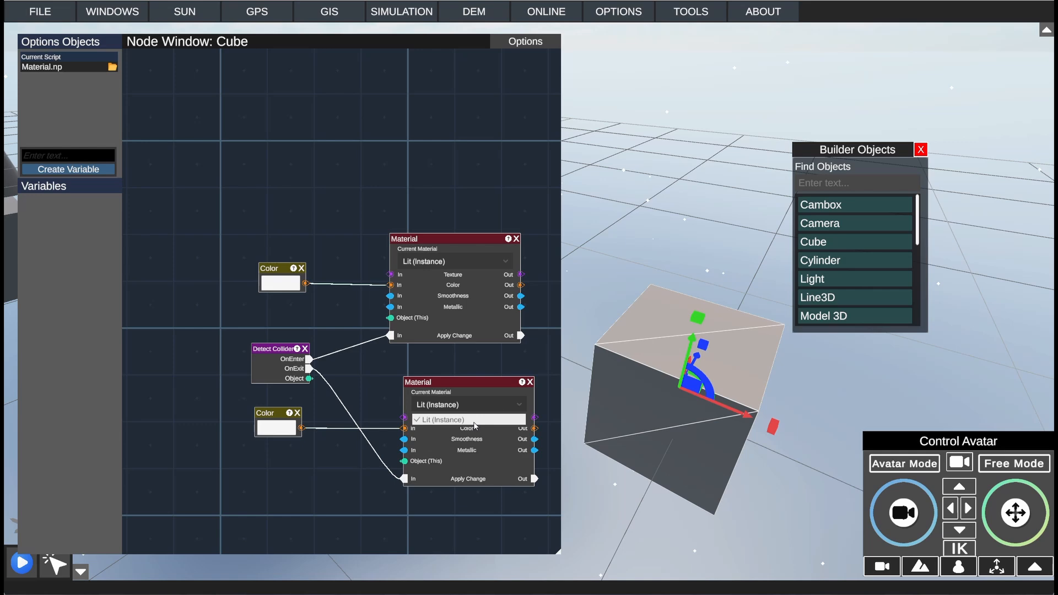
pyautogui.click(475, 426)
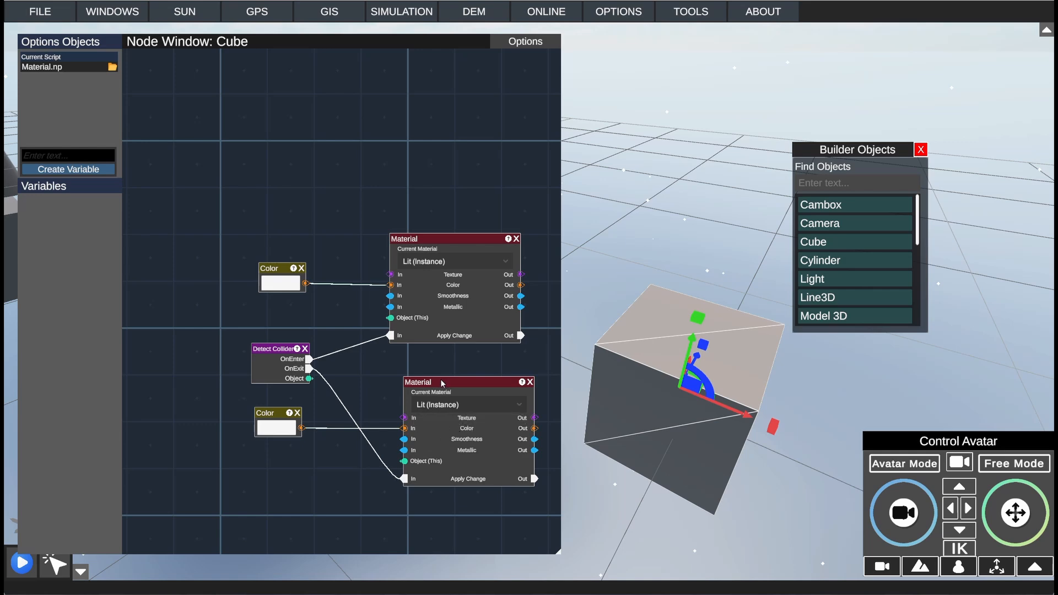
pyautogui.moveTo(441, 383); pyautogui.dragTo(435, 384)
pyautogui.moveTo(275, 409); pyautogui.dragTo(270, 409)
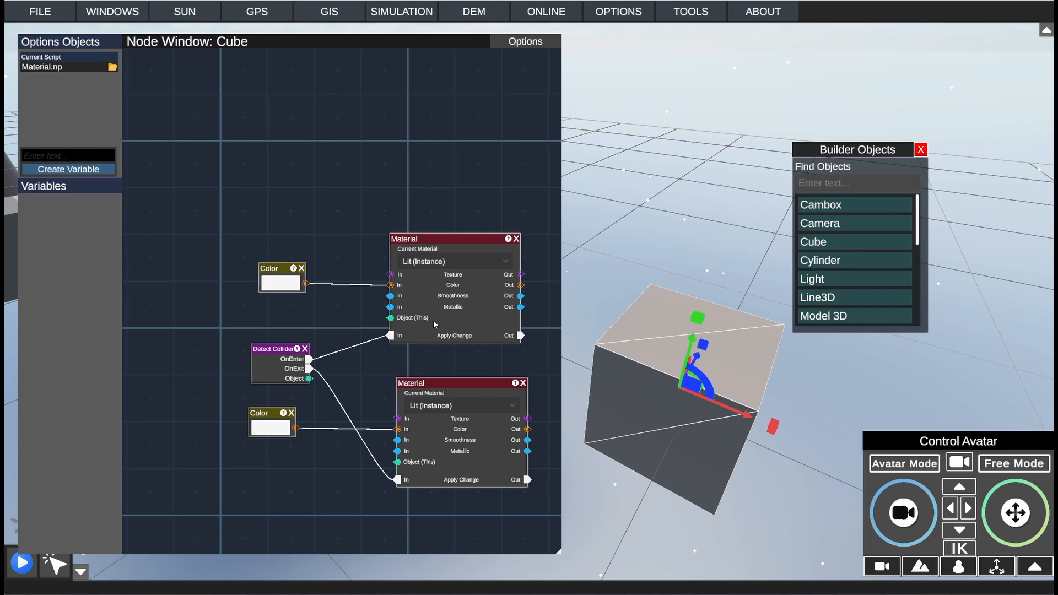
# Step: Save the Material script and start the simulation with the Node Window shrunk to uncover the scene
pyautogui.click(513, 43)
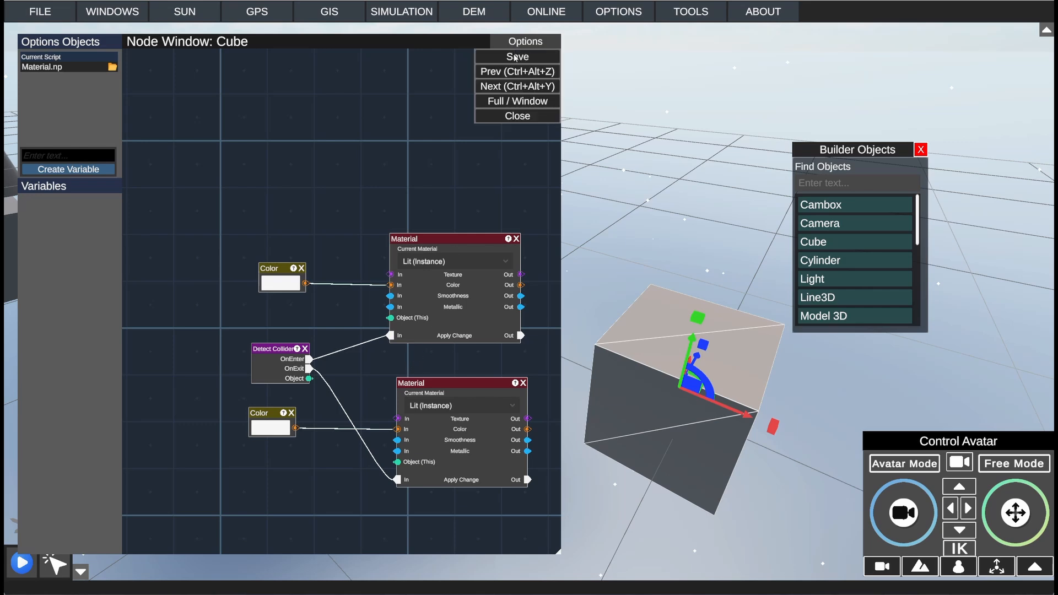
pyautogui.click(515, 57)
pyautogui.moveTo(556, 551); pyautogui.dragTo(390, 381)
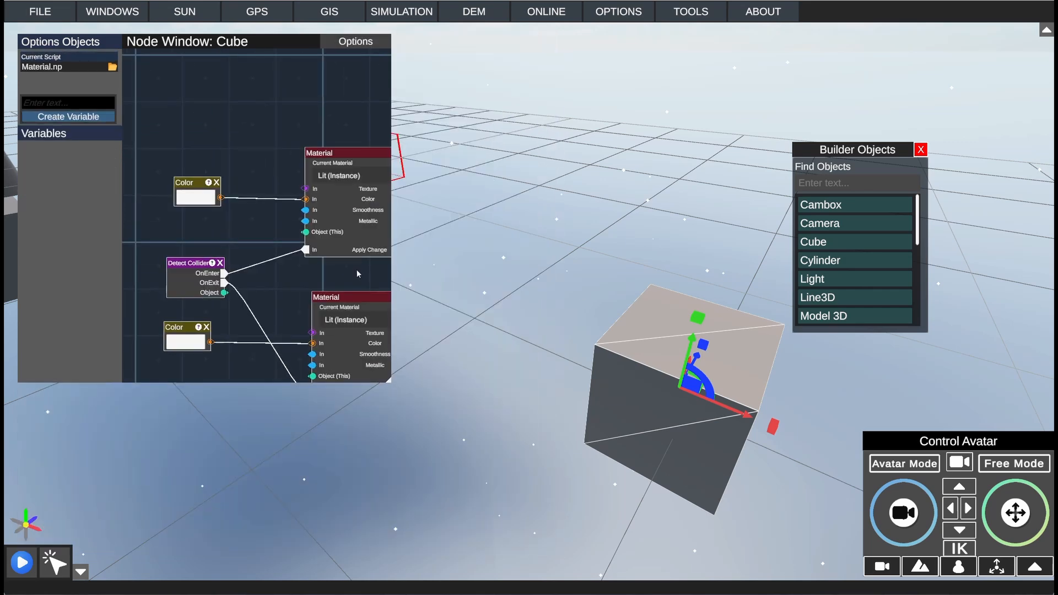
pyautogui.scroll(-3, 357, 274)
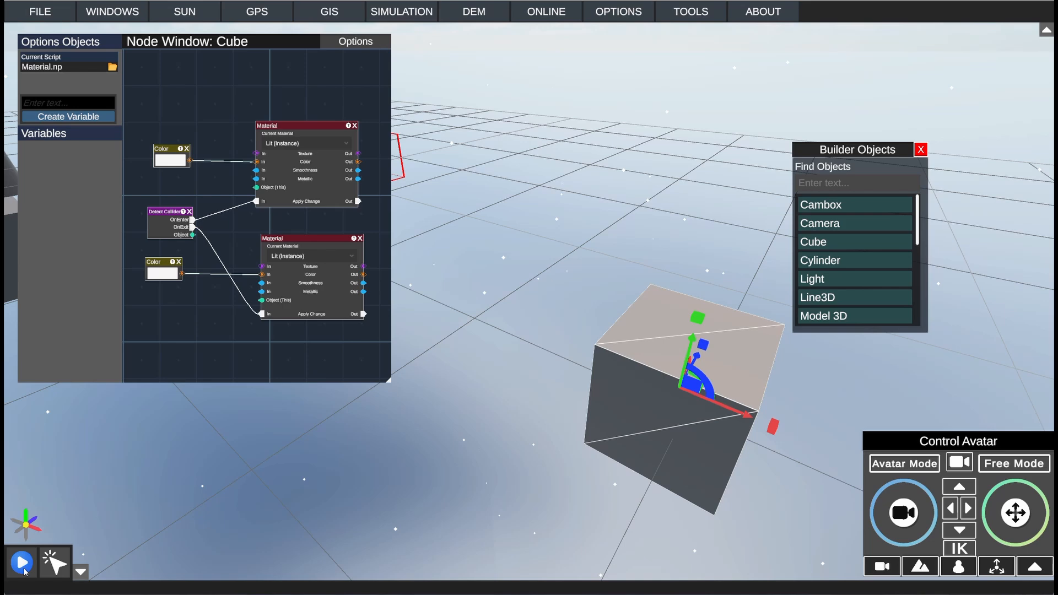
pyautogui.click(22, 563)
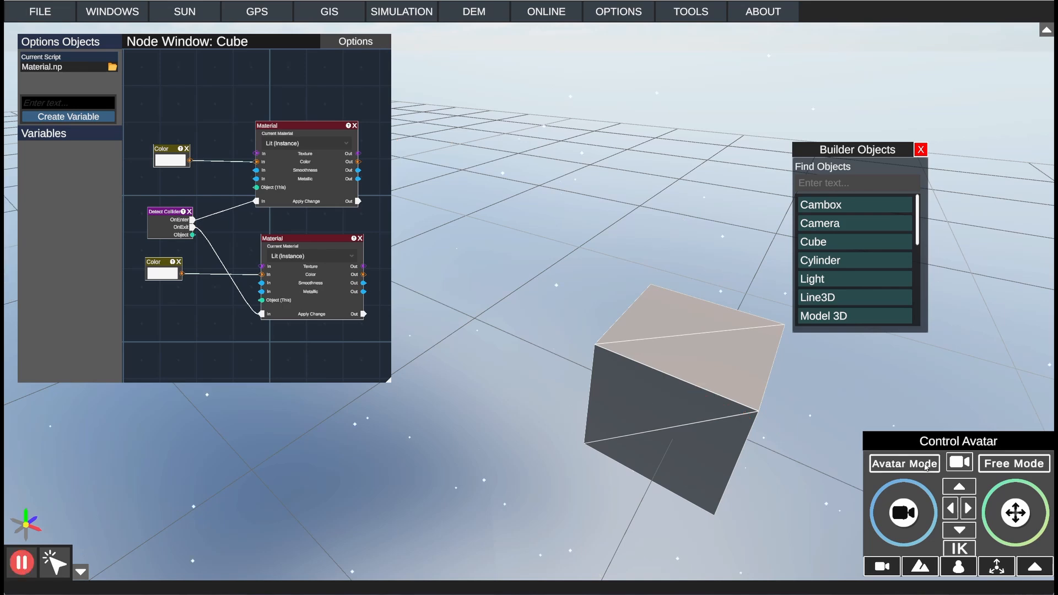
# Step: Switch to Avatar Mode and stop the simulation
pyautogui.click(926, 466)
pyautogui.click(23, 568)
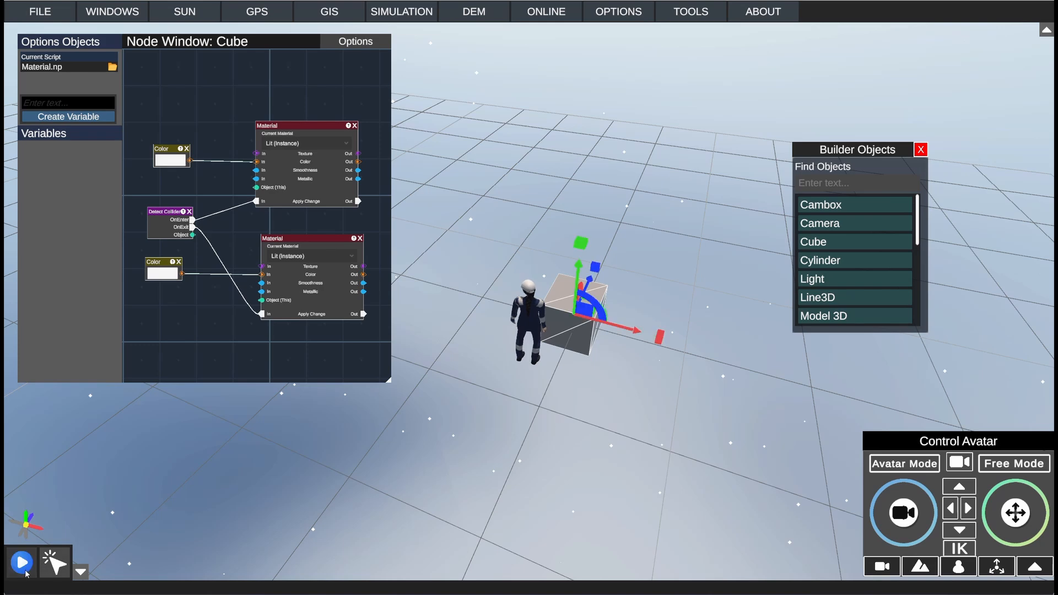
# Step: Set the upper Color node to green, with the Node Window and color picker moved clear of each other
pyautogui.click(171, 160)
pyautogui.moveTo(221, 46); pyautogui.dragTo(258, 128)
pyautogui.moveTo(304, 87); pyautogui.dragTo(553, 87)
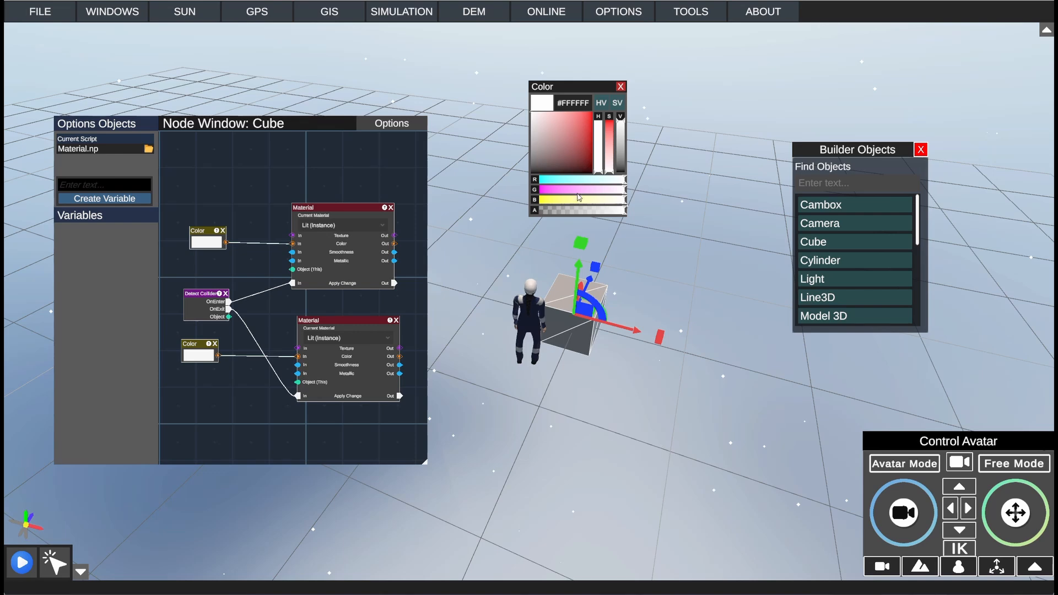
pyautogui.click(601, 156)
pyautogui.moveTo(601, 153); pyautogui.dragTo(600, 138)
pyautogui.click(610, 120)
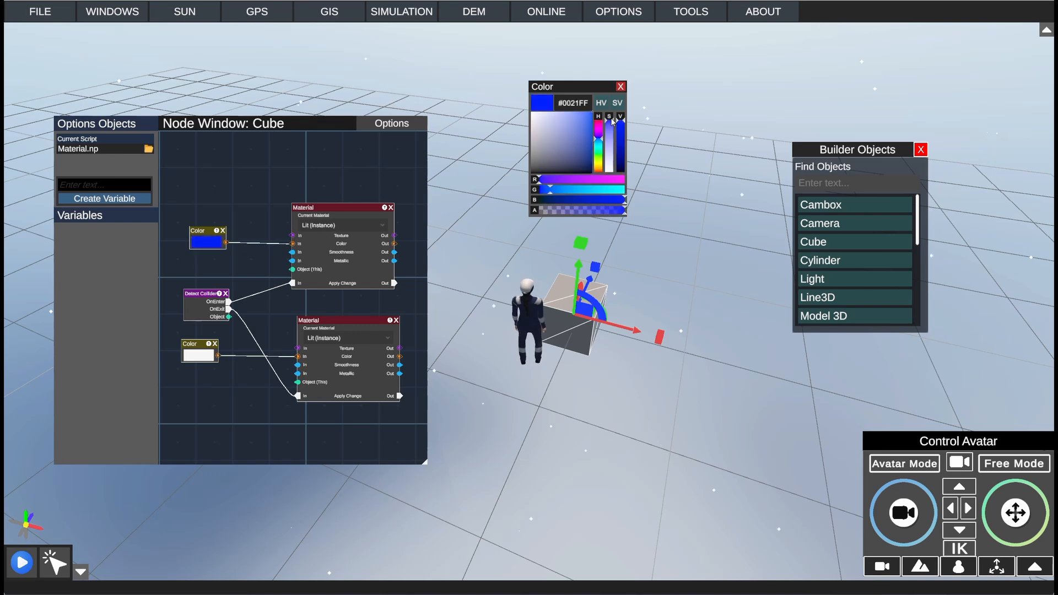
pyautogui.click(599, 152)
# Step: Set the lower Color node to red (#FF1515)
pyautogui.click(193, 357)
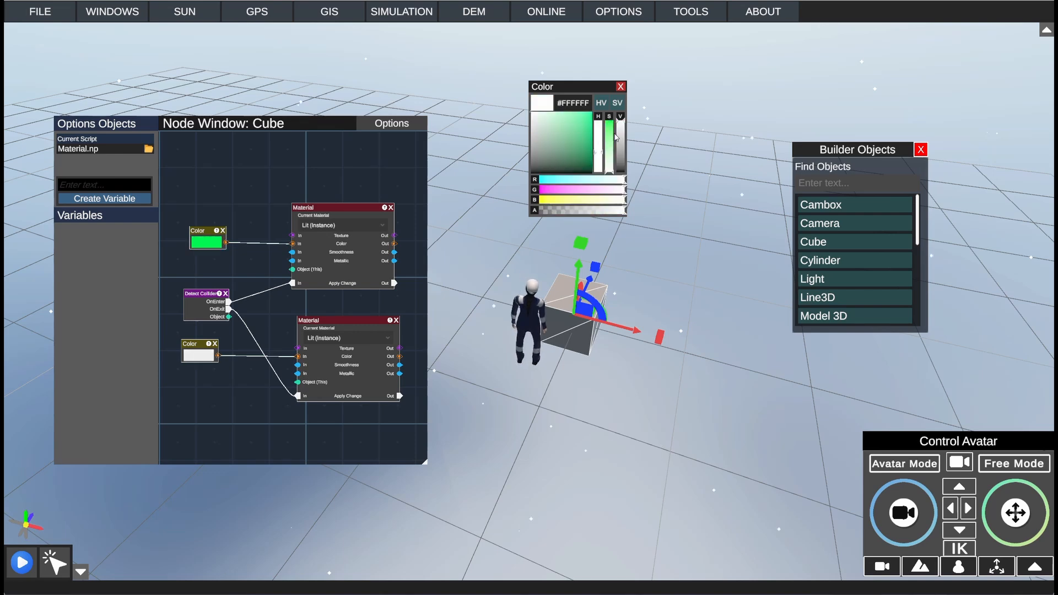
pyautogui.click(601, 123)
pyautogui.click(609, 123)
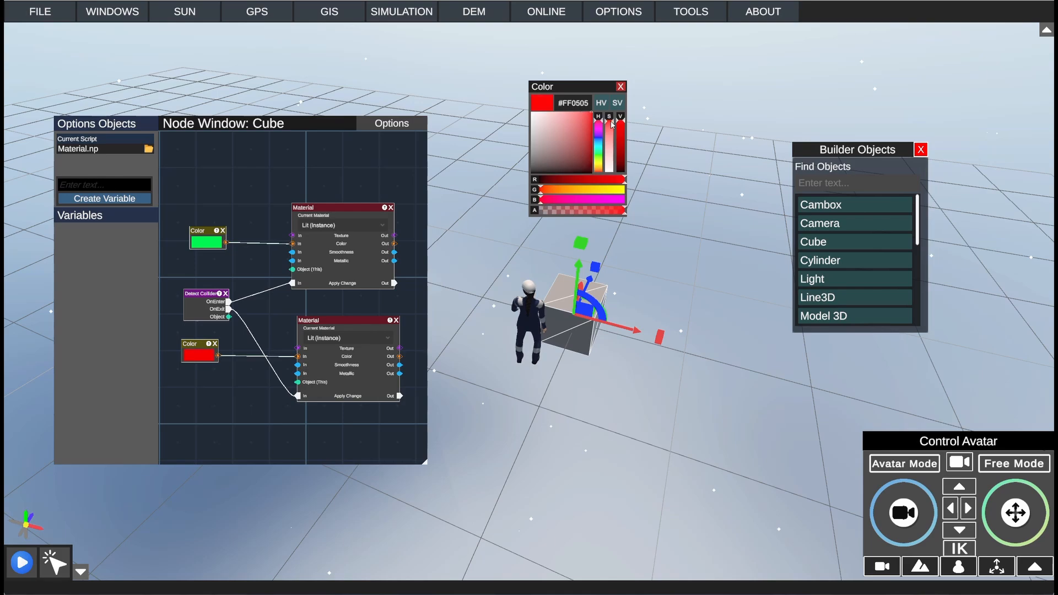
# Step: Close the Node Window and start the simulation
pyautogui.click(392, 123)
pyautogui.click(392, 125)
pyautogui.click(386, 197)
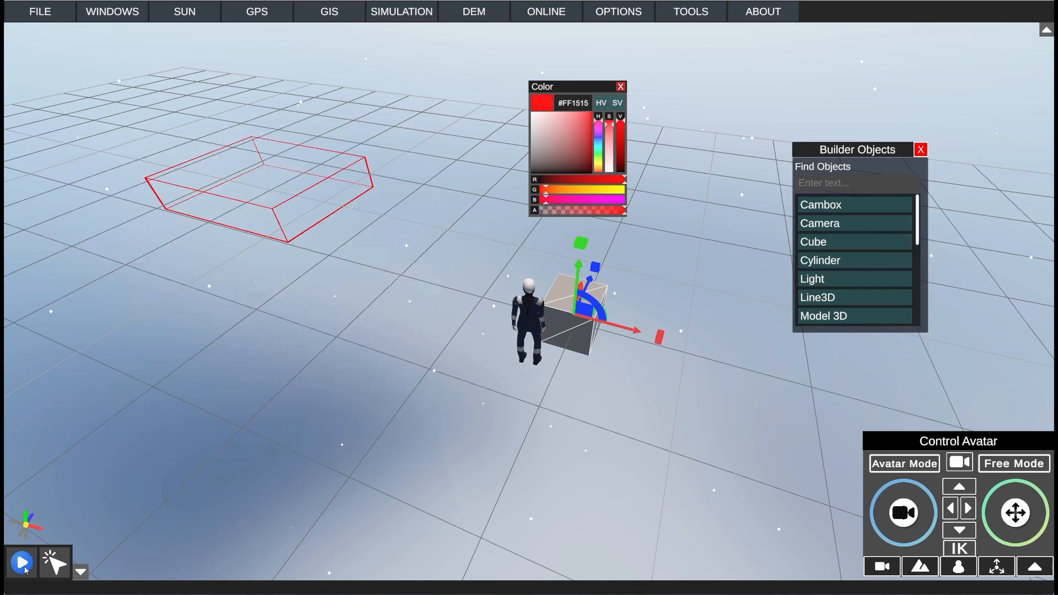
pyautogui.click(22, 563)
# Step: Walk the avatar to the cube and jump onto it to test the collision-enter color
pyautogui.scroll(6, 604, 374)
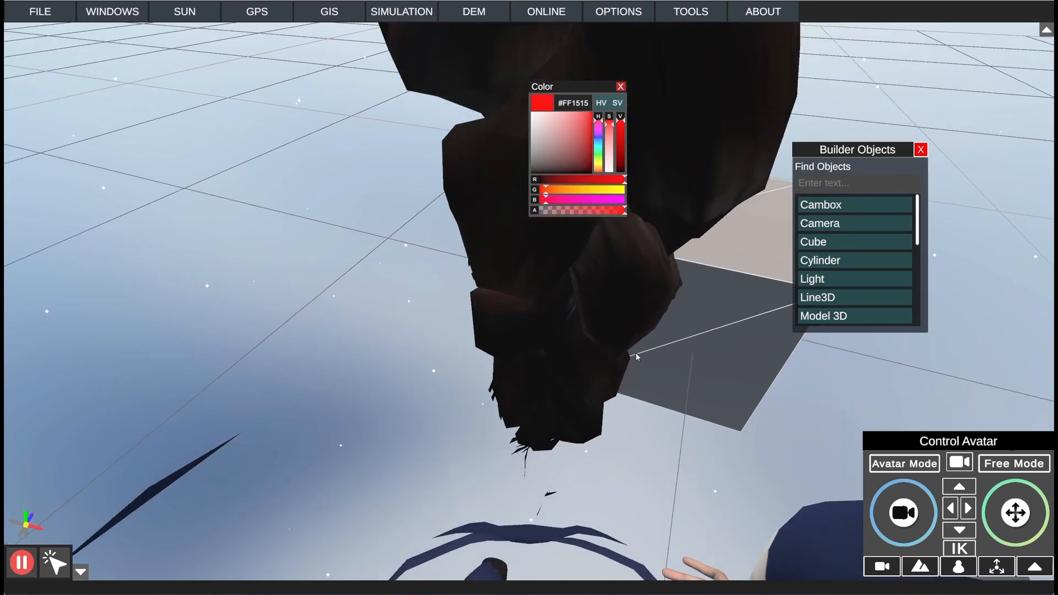
pyautogui.scroll(-6, 636, 352)
pyautogui.rightClick(515, 272)
pyautogui.press('s')
pyautogui.click(671, 316)
pyautogui.press('w')
pyautogui.moveTo(671, 315); pyautogui.dragTo(527, 336, button='right')
pyautogui.press('space')
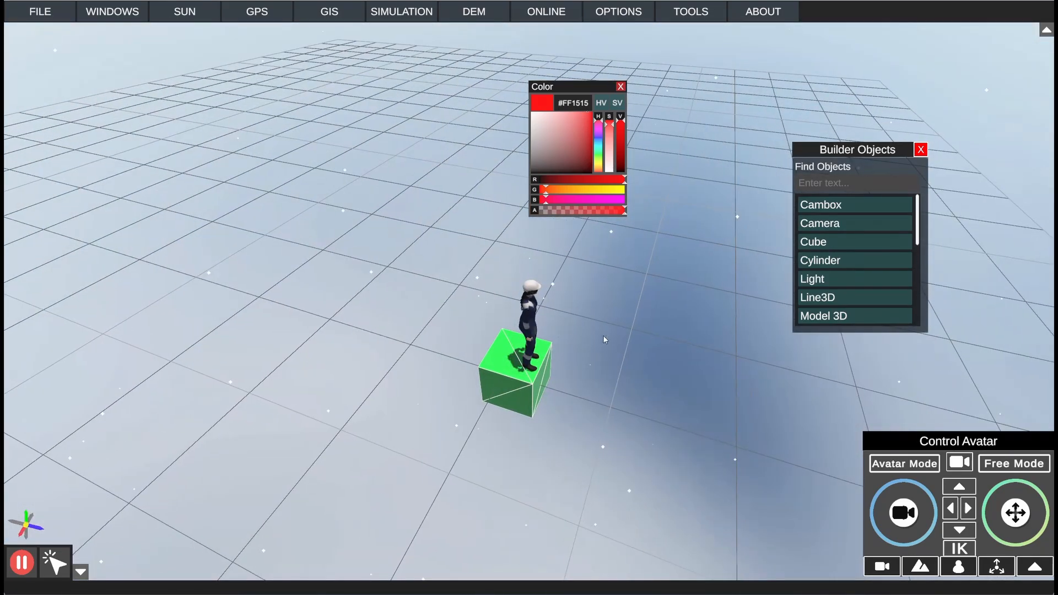
# Step: Move the avatar off the cube and jump back onto it to test the exit and enter colors again
pyautogui.moveTo(603, 335); pyautogui.dragTo(139, 319, button='right')
pyautogui.press('d')
pyautogui.press('d')
pyautogui.press('w')
pyautogui.press('space')
pyautogui.press('w')
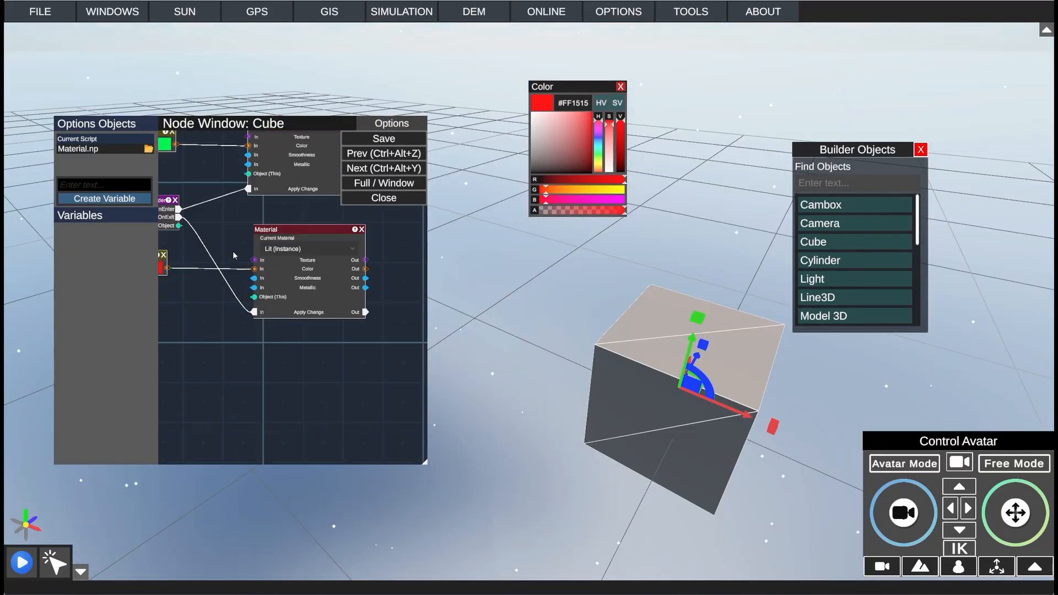
pyautogui.moveTo(233, 250); pyautogui.dragTo(312, 323)
pyautogui.moveTo(328, 202); pyautogui.dragTo(254, 229)
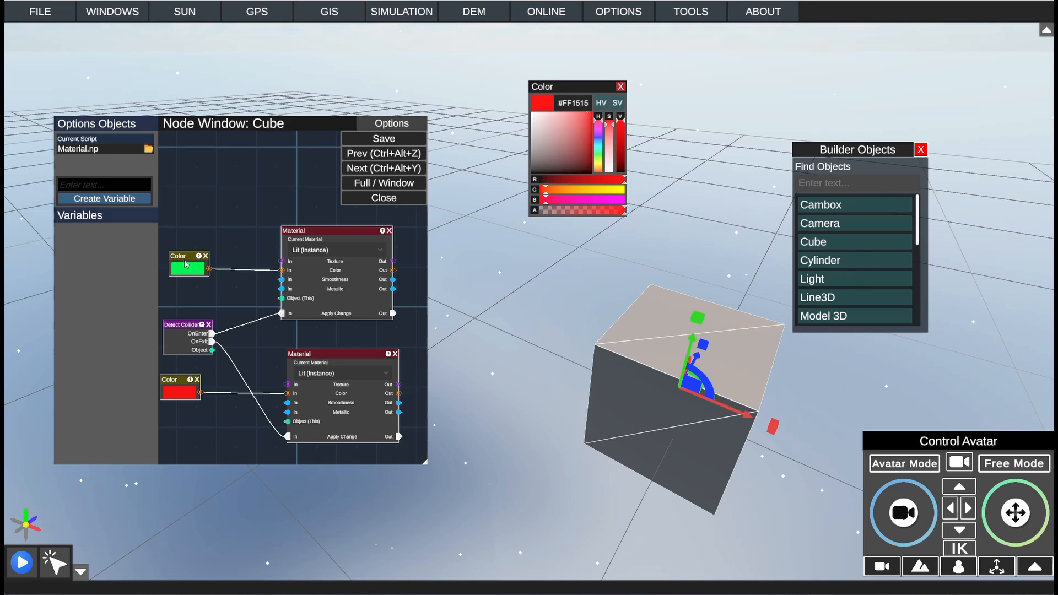
pyautogui.moveTo(187, 265); pyautogui.dragTo(275, 223)
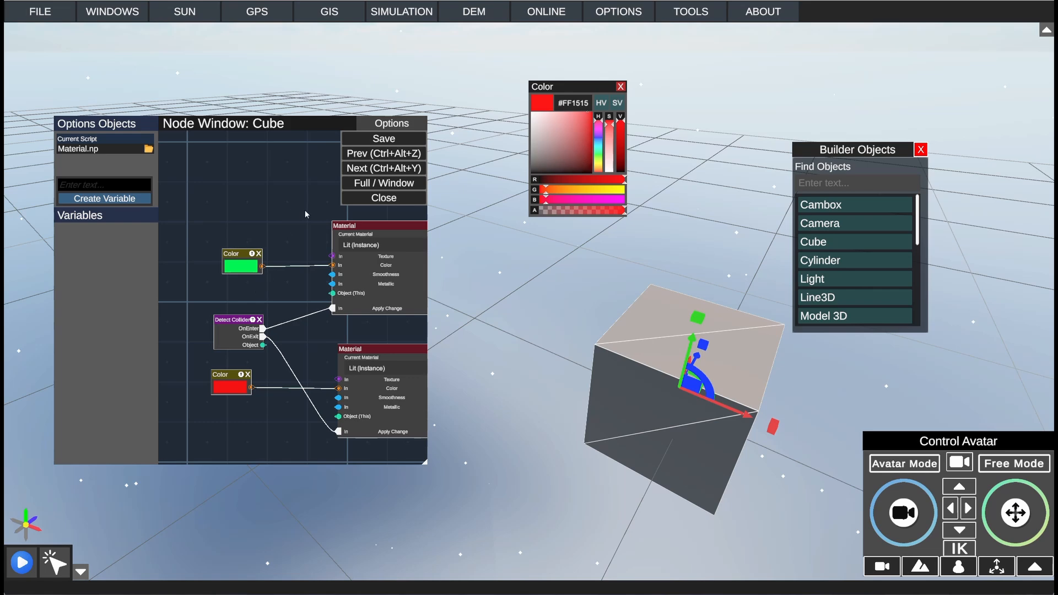
pyautogui.moveTo(303, 233); pyautogui.dragTo(278, 228, button='middle')
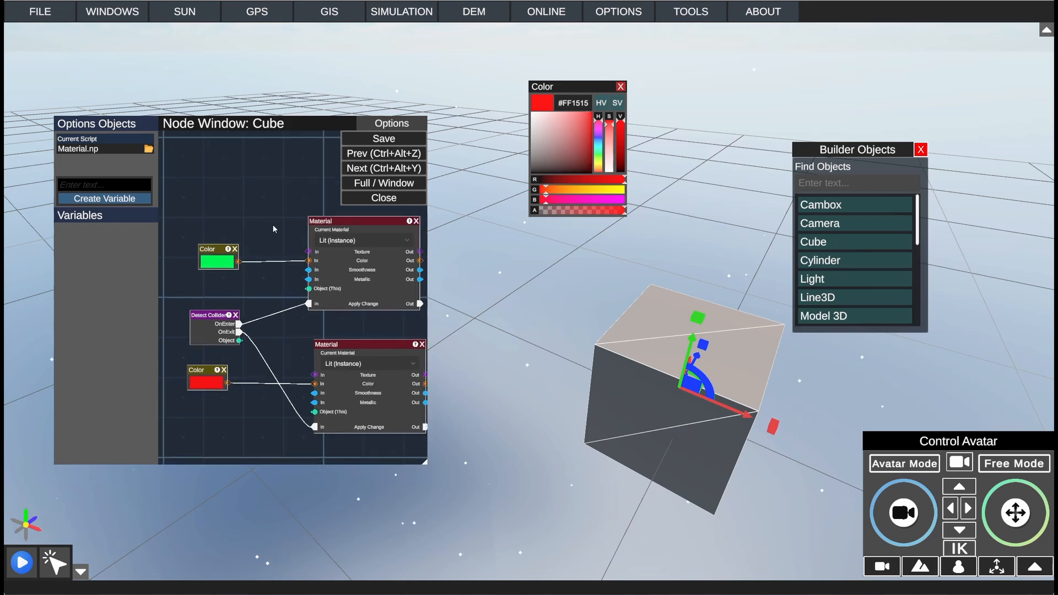
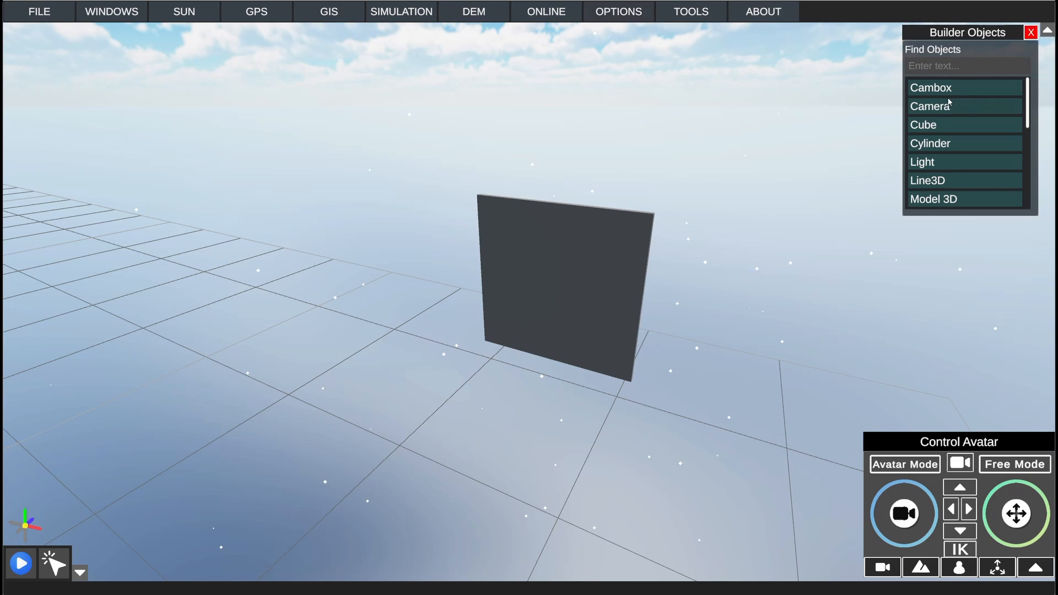
# Step: Place a Camera object on the grid away from the upright panel and raise it above the ground
pyautogui.moveTo(944, 113); pyautogui.dragTo(102, 368)
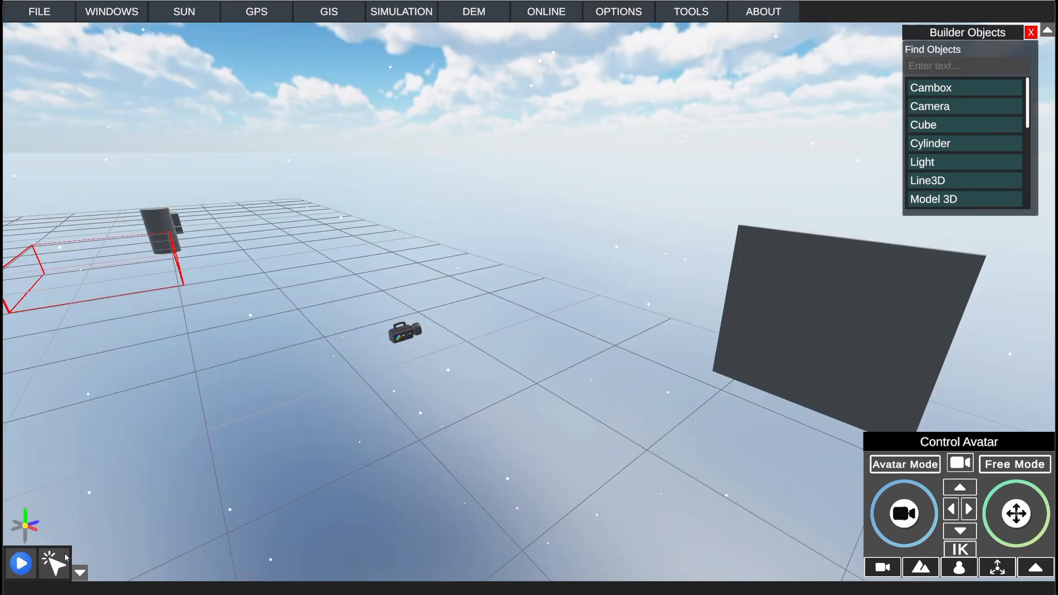
pyautogui.click(64, 554)
pyautogui.click(51, 564)
pyautogui.click(404, 334)
pyautogui.moveTo(404, 280); pyautogui.dragTo(413, 180)
pyautogui.moveTo(423, 241); pyautogui.dragTo(400, 213)
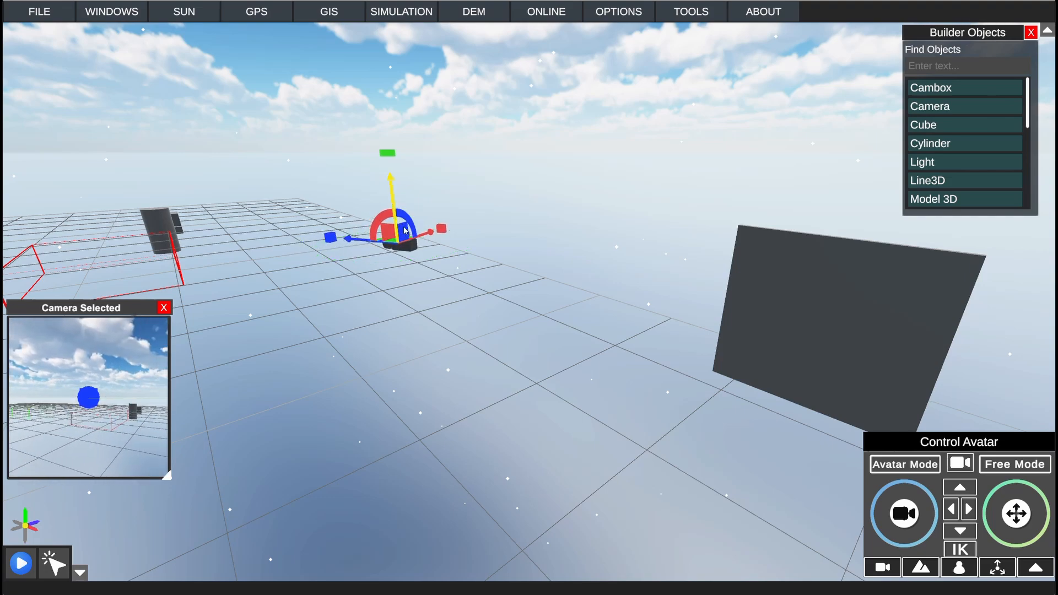
# Step: Rotate the camera about its vertical axis until it faces the area beside the dark upright panel
pyautogui.scroll(3, 430, 251)
pyautogui.moveTo(399, 213); pyautogui.dragTo(440, 263, button='right')
pyautogui.scroll(-3, 430, 260)
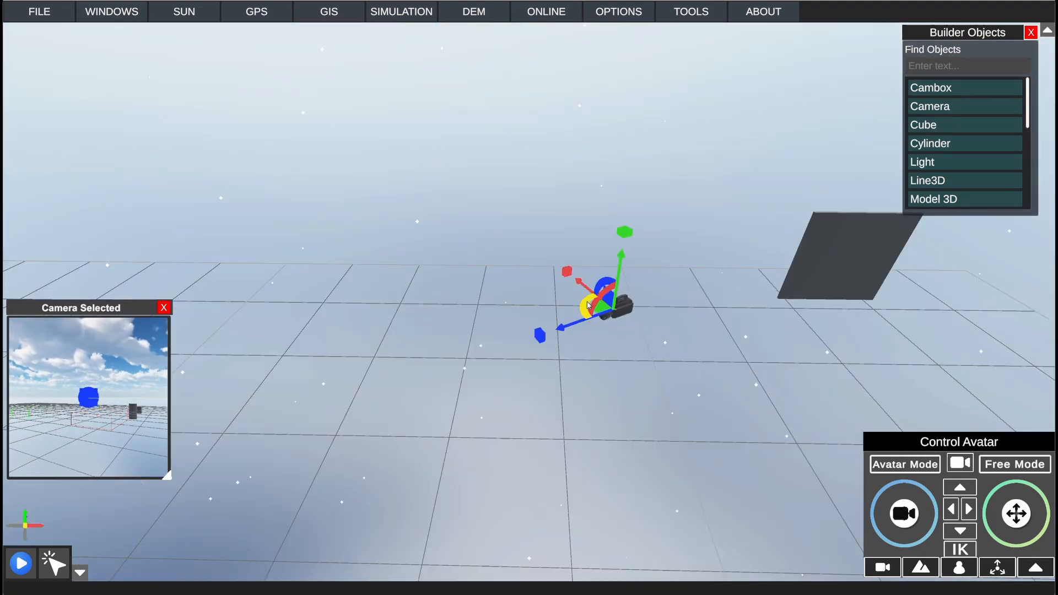
pyautogui.moveTo(591, 307); pyautogui.dragTo(734, 345)
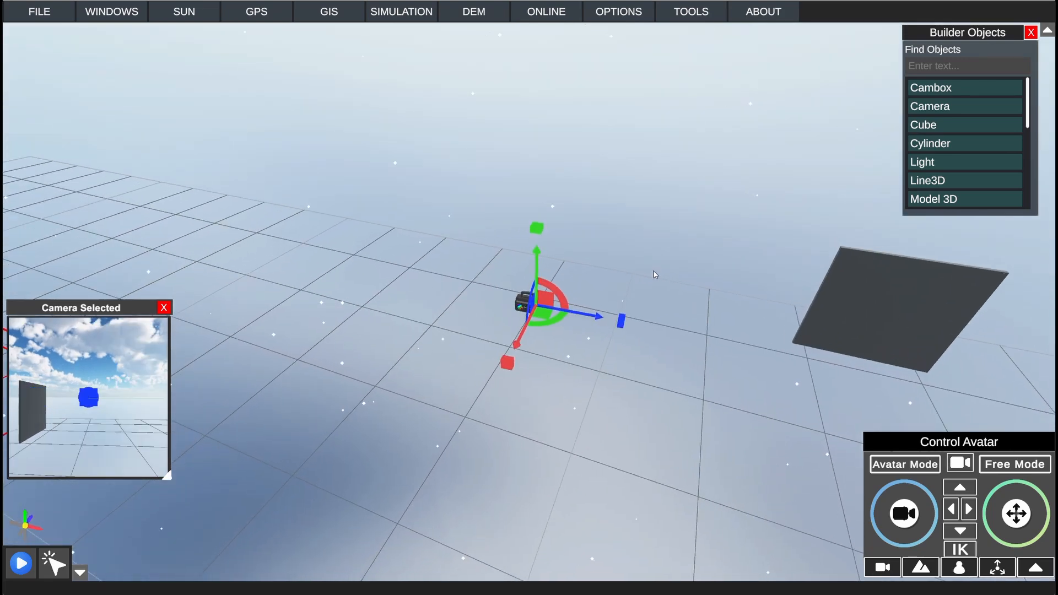
pyautogui.moveTo(655, 274); pyautogui.dragTo(894, 247, button='right')
pyautogui.scroll(3, 678, 281)
pyautogui.scroll(-3, 894, 246)
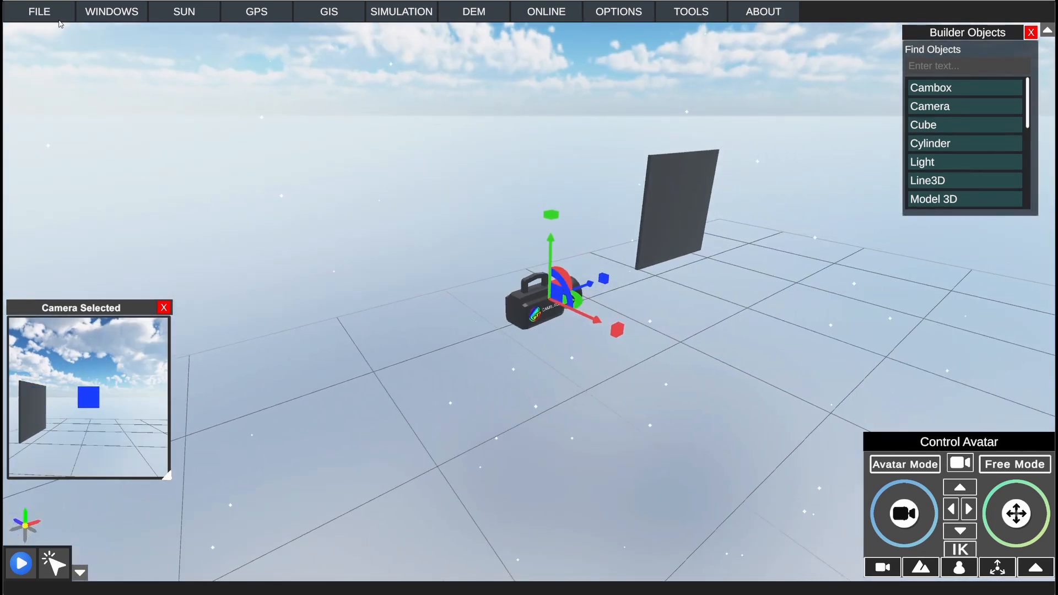
# Step: Open the camera's properties and set its Field Of View to about 79.85
pyautogui.click(102, 17)
pyautogui.click(136, 89)
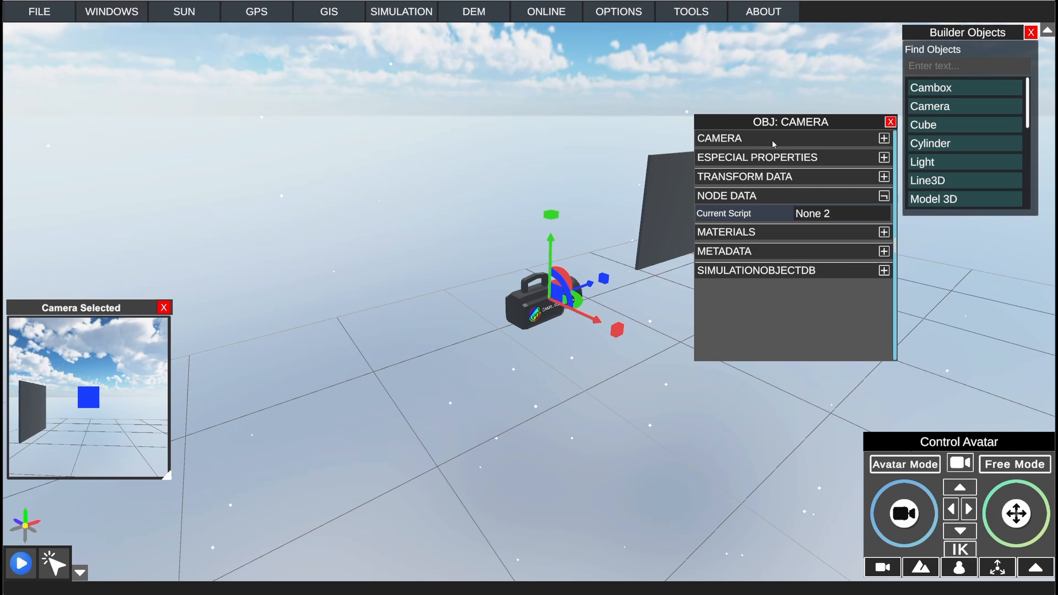
pyautogui.moveTo(772, 121); pyautogui.dragTo(822, 191)
pyautogui.click(802, 209)
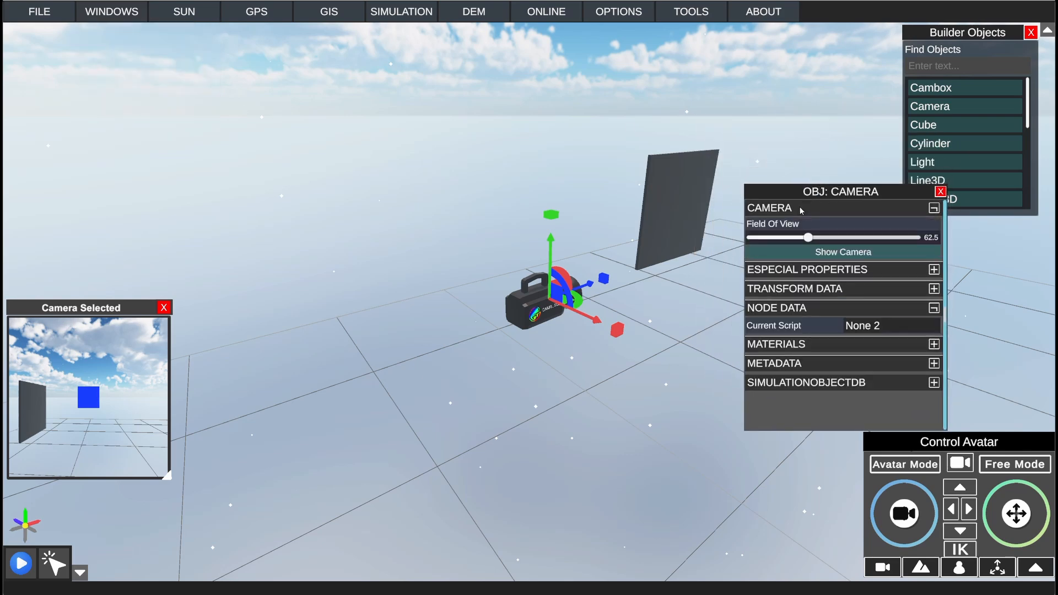
pyautogui.moveTo(809, 239)
pyautogui.mouseDown()
pyautogui.moveTo(787, 239)
pyautogui.moveTo(824, 240)
pyautogui.mouseUp()
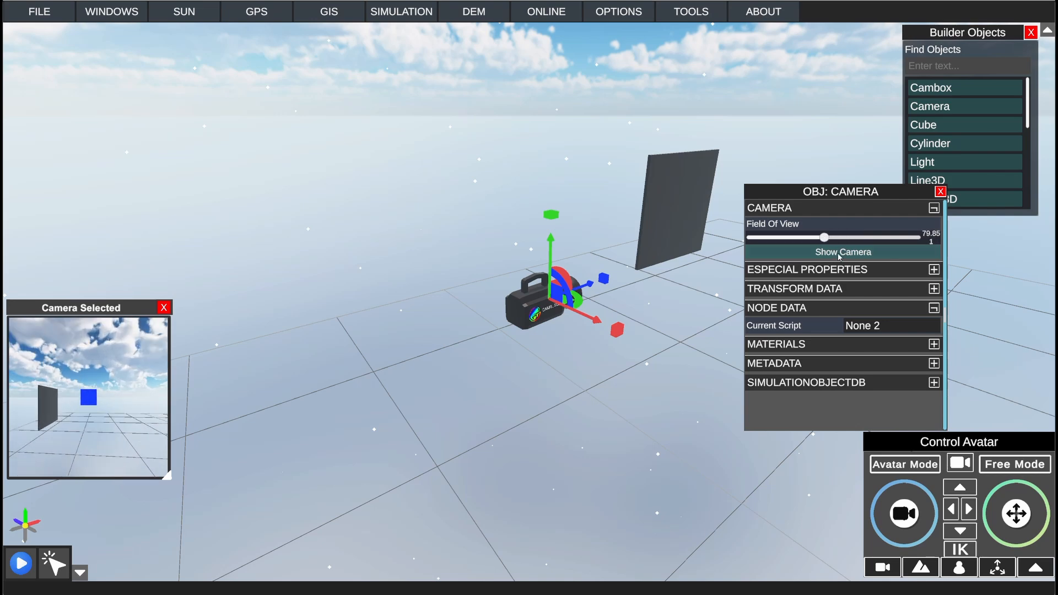
# Step: Show the camera's view in its own window, move that window clear of the camera and deselect the camera
pyautogui.click(842, 254)
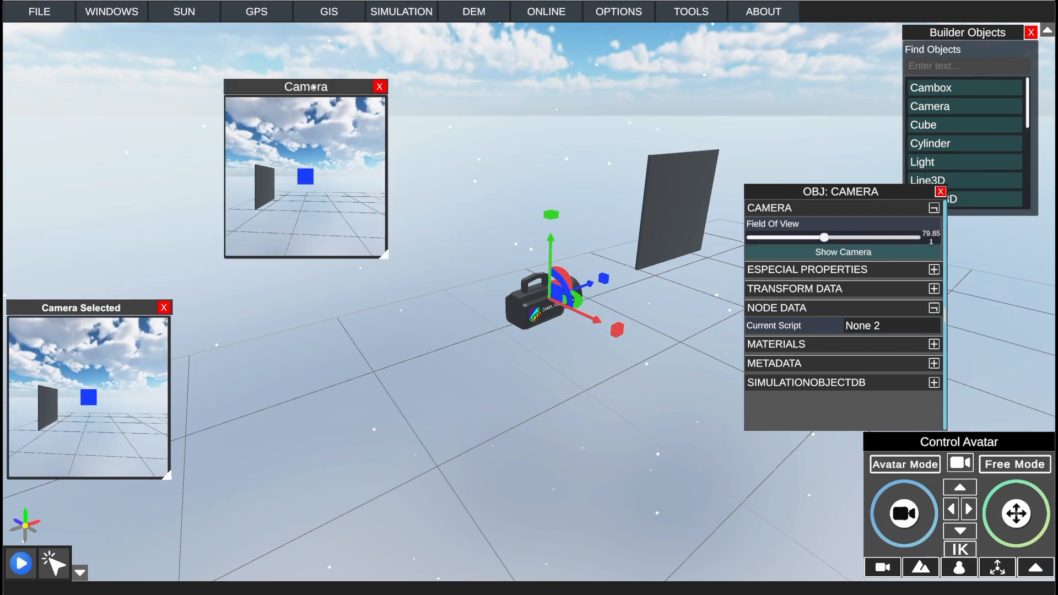
pyautogui.moveTo(312, 87); pyautogui.dragTo(156, 103)
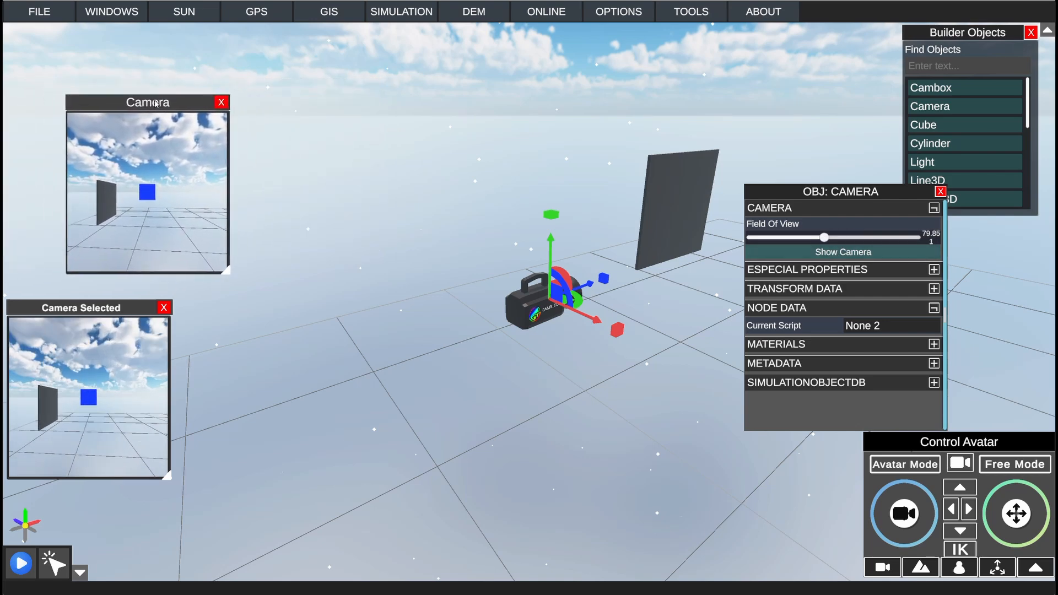
pyautogui.click(538, 225)
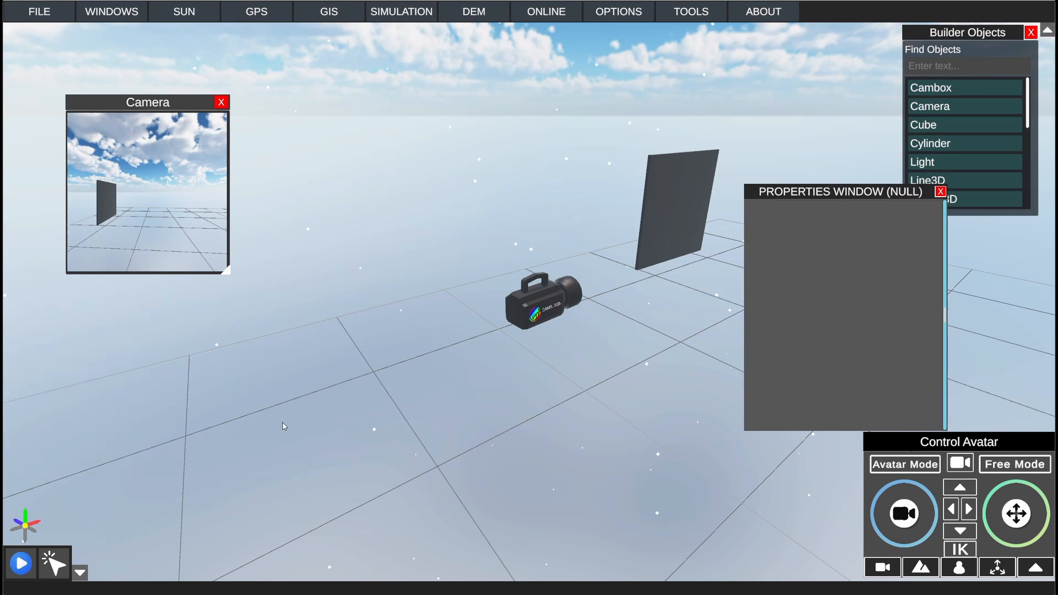
pyautogui.moveTo(123, 103); pyautogui.dragTo(99, 99)
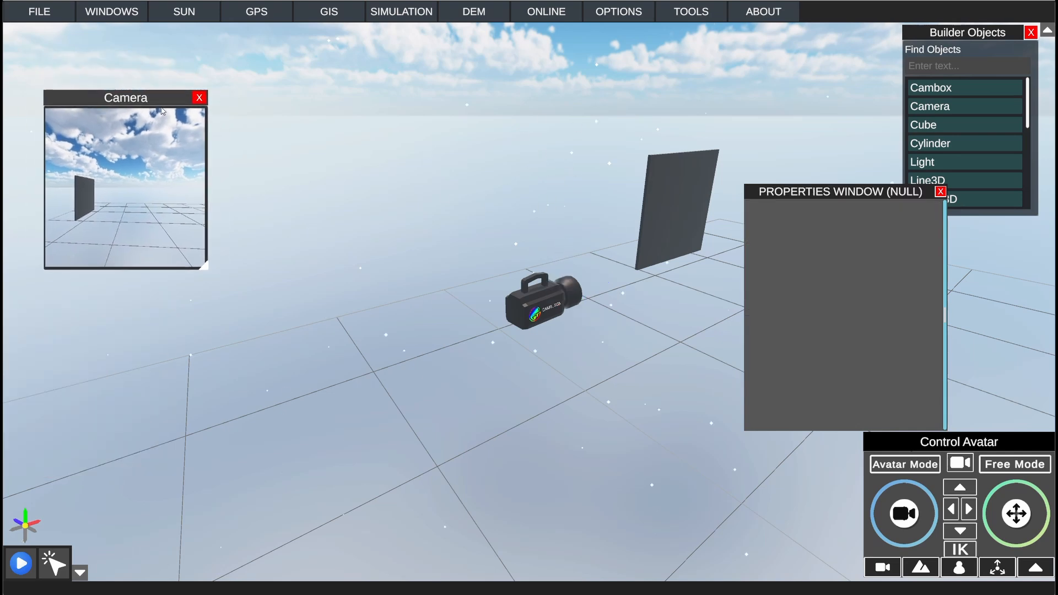
# Step: Run and stop the simulation with the camera deselected, then reselect the camera and close its Camera Selected preview
pyautogui.click(554, 302)
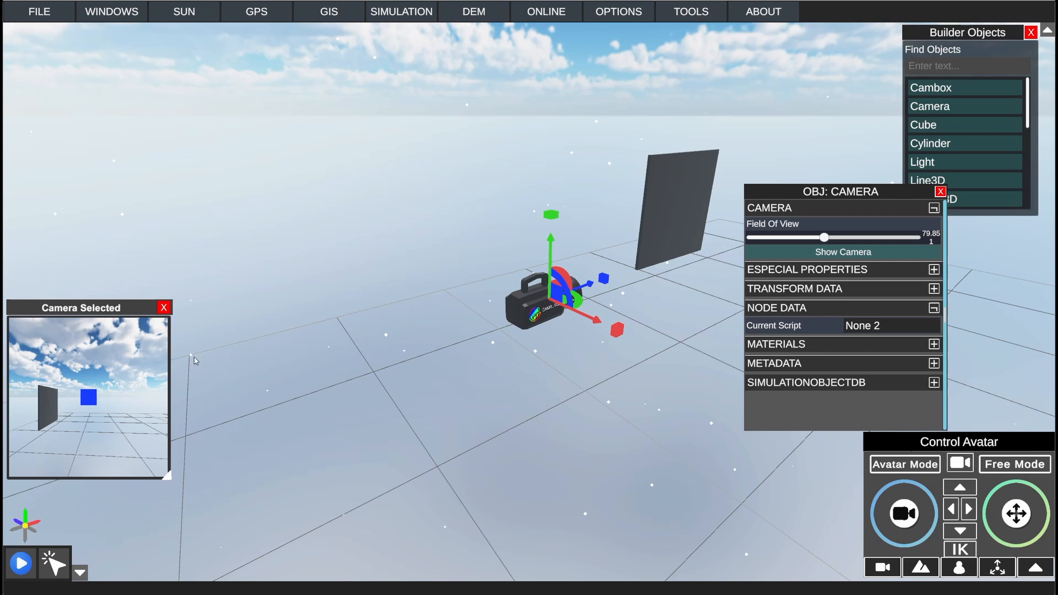
pyautogui.click(414, 216)
pyautogui.click(22, 563)
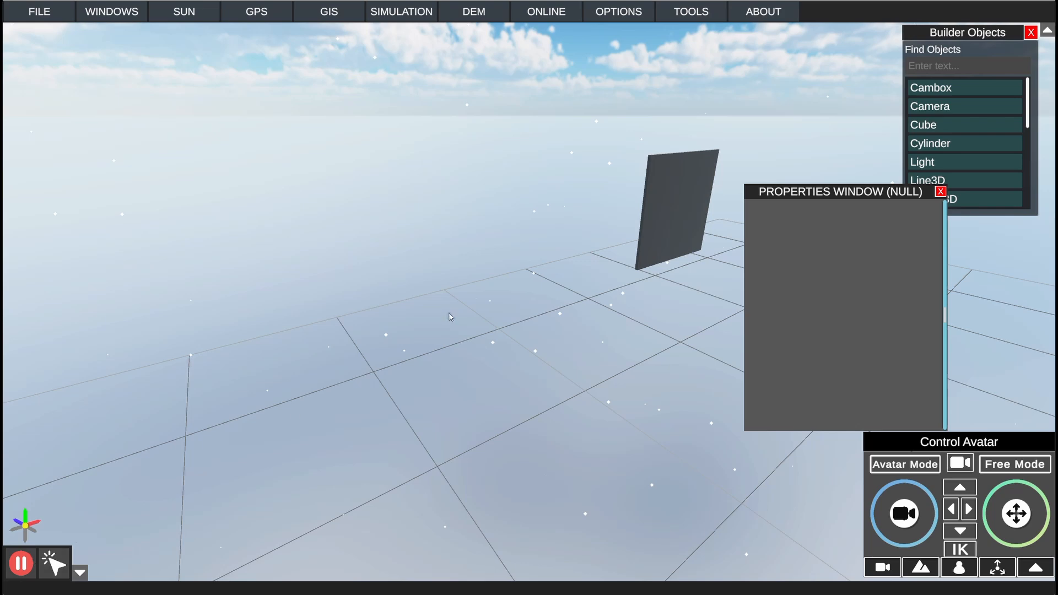
pyautogui.click(22, 564)
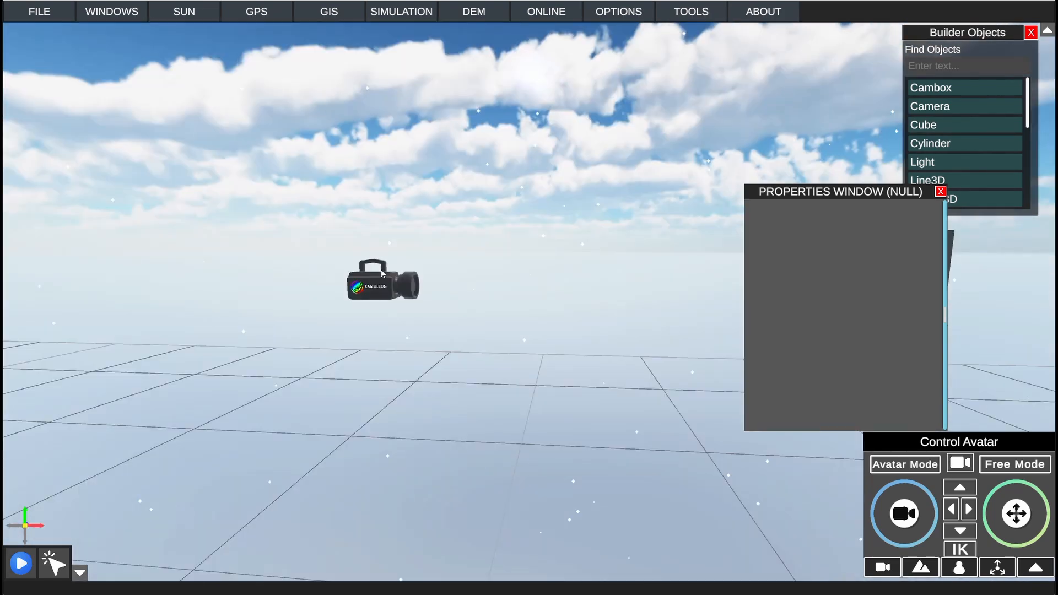
pyautogui.click(362, 285)
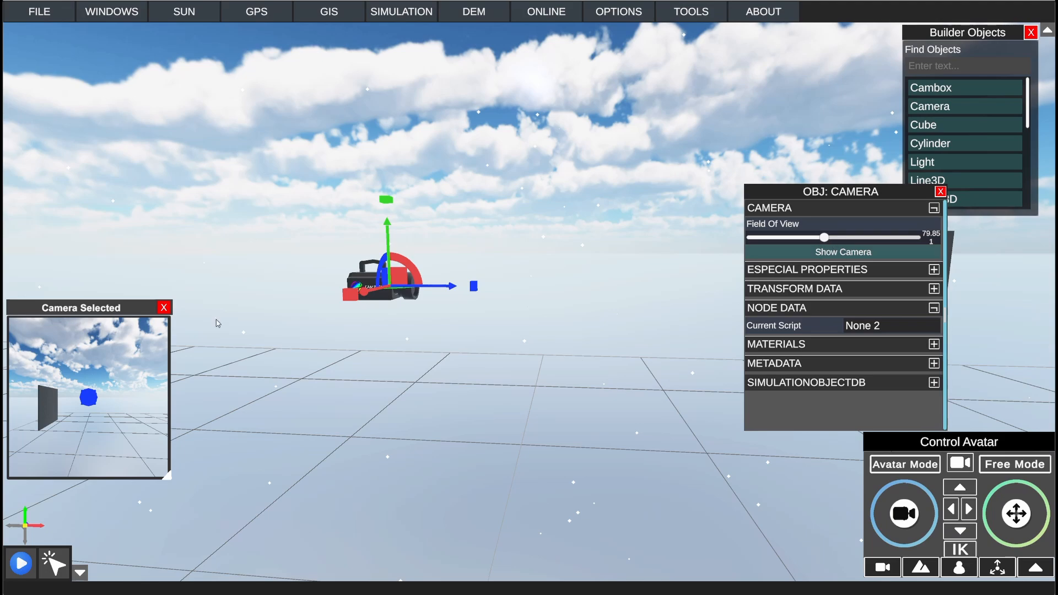
pyautogui.click(164, 308)
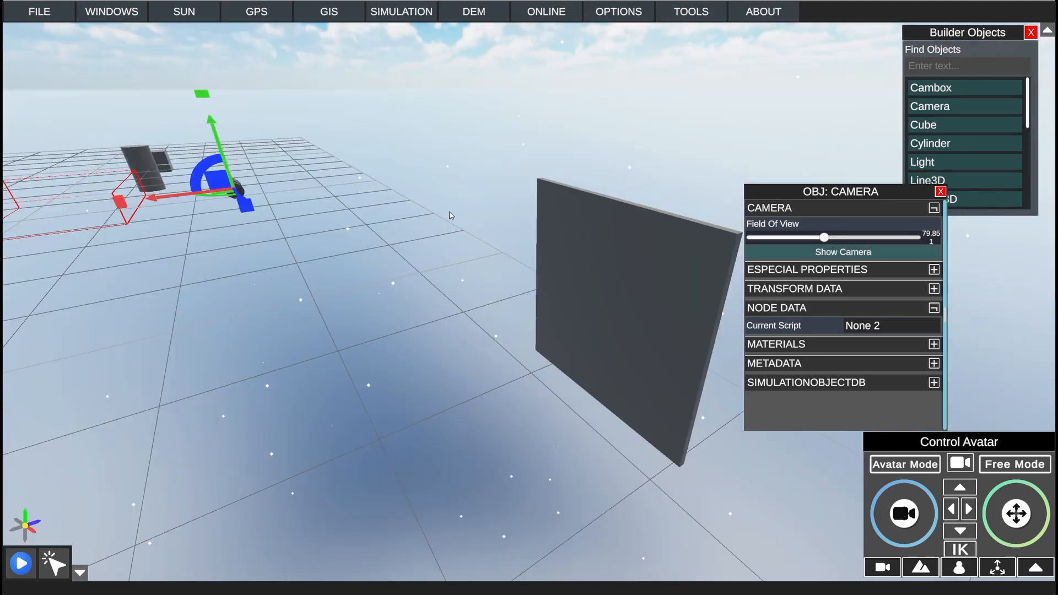
# Step: Select the dark panel-shaped cube, close its properties and open its Node Window
pyautogui.click(597, 252)
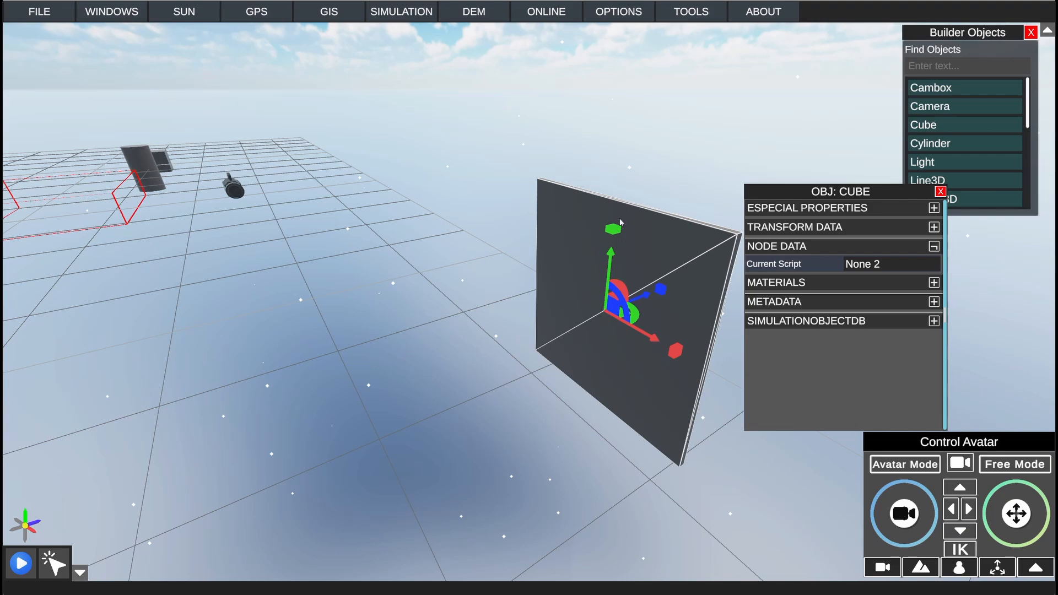
pyautogui.moveTo(663, 204); pyautogui.dragTo(608, 206, button='right')
pyautogui.scroll(3, 609, 208)
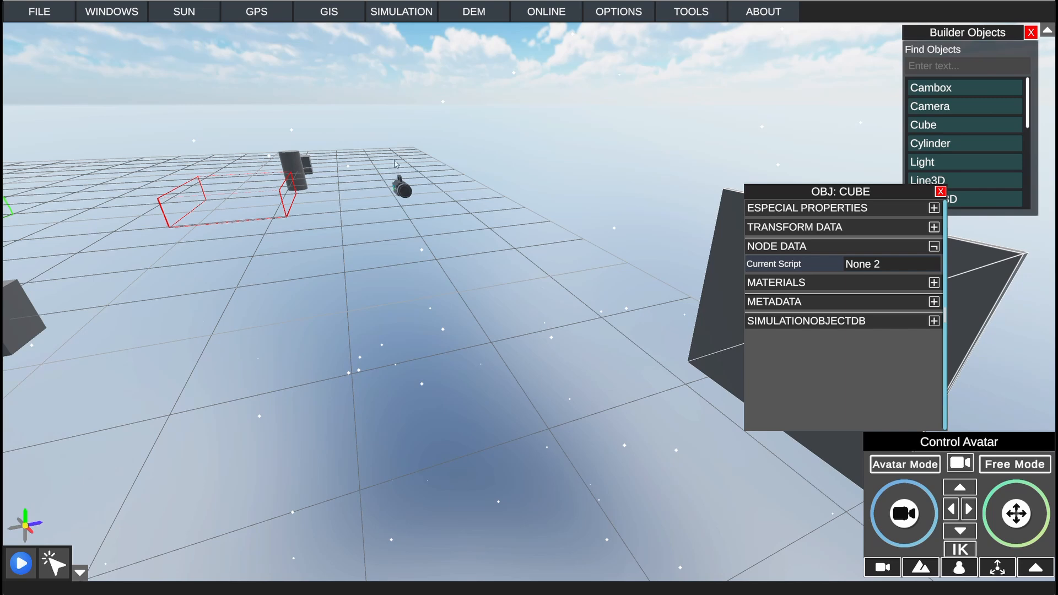
pyautogui.click(940, 192)
pyautogui.click(387, 16)
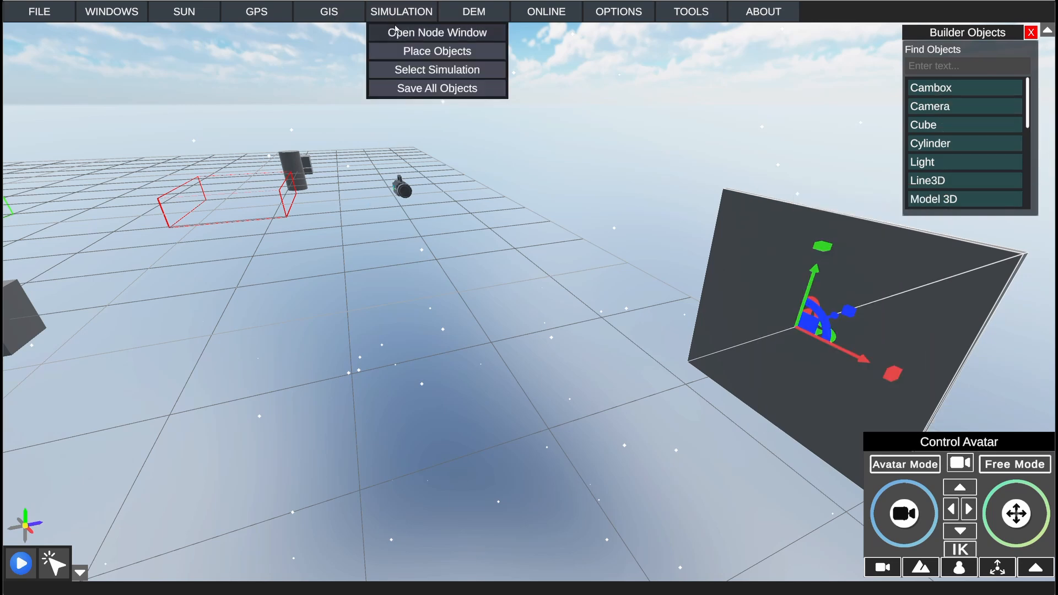
pyautogui.click(402, 34)
pyautogui.moveTo(142, 139); pyautogui.dragTo(190, 133)
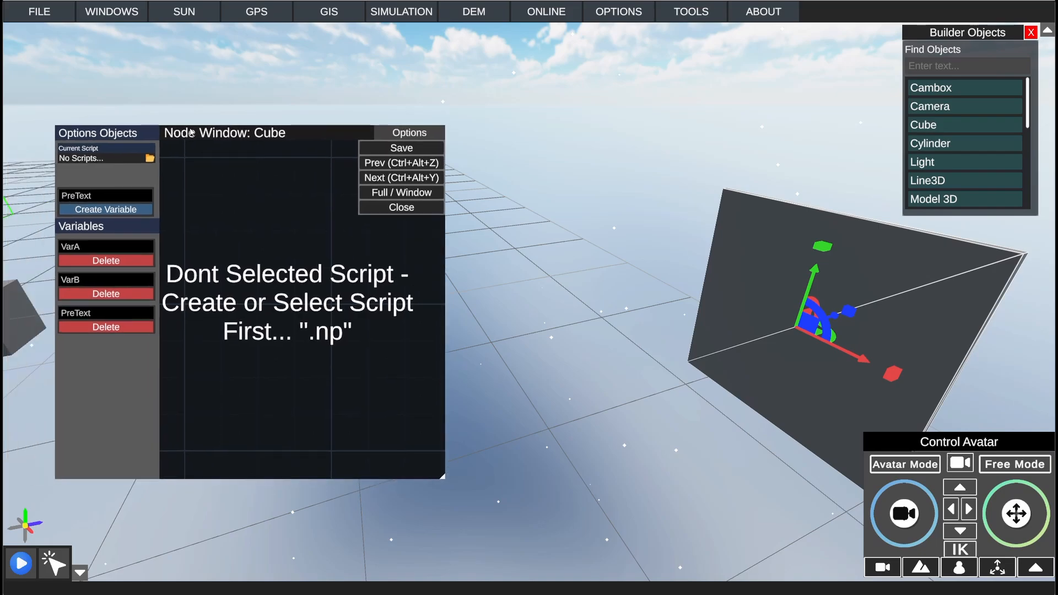
# Step: Create a node script named Camera for the cube and clear the new-variable name field
pyautogui.click(150, 159)
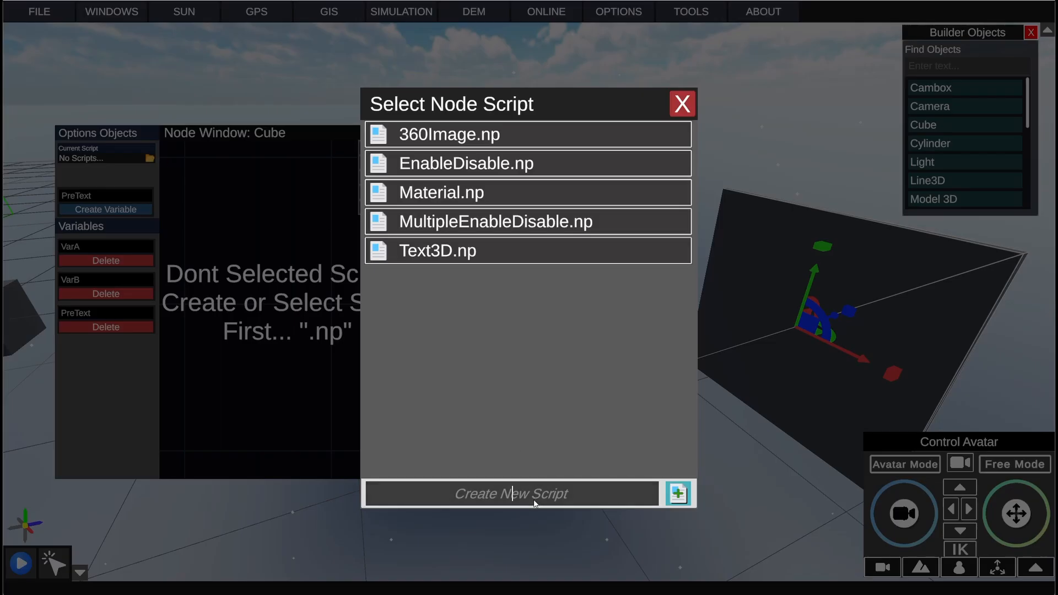
pyautogui.write('Camera')
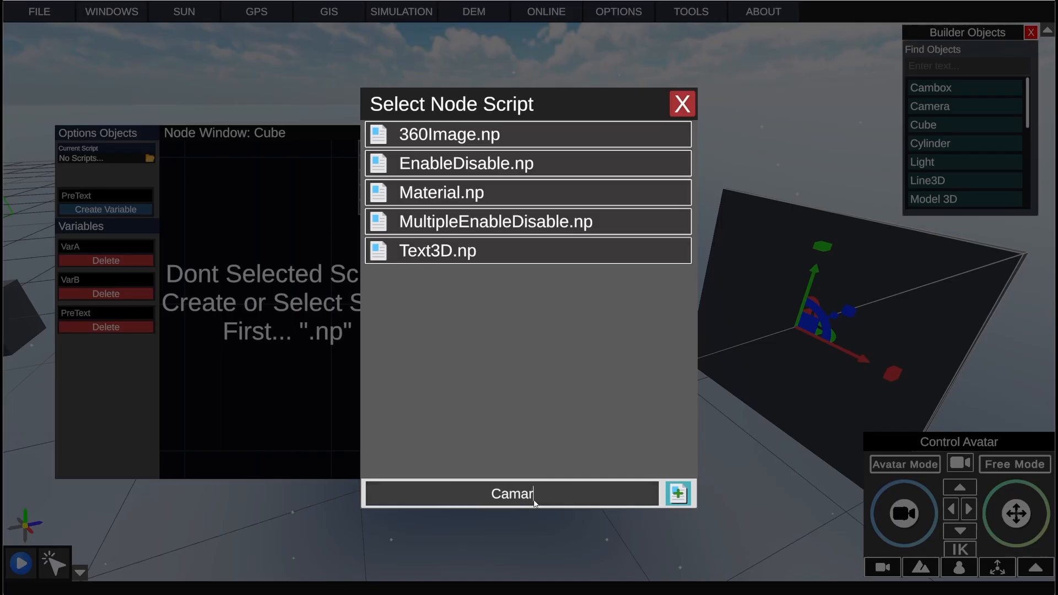
pyautogui.press('Return')
pyautogui.click(455, 164)
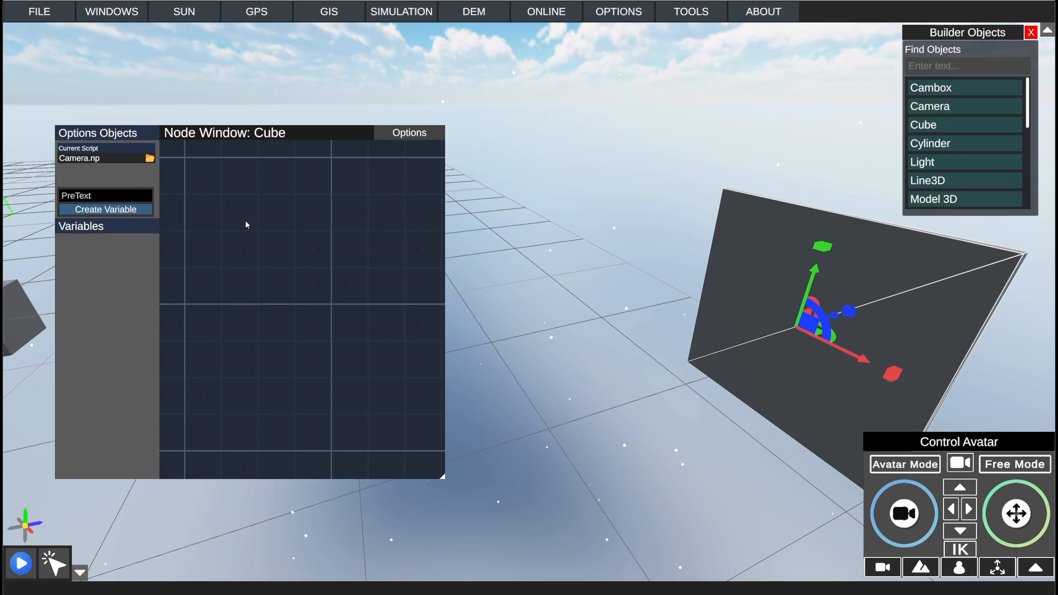
pyautogui.click(132, 197)
pyautogui.press('BackSpace')
# Step: Enlarge the Node Window and reposition it clear of the selected cube
pyautogui.rightClick(237, 223)
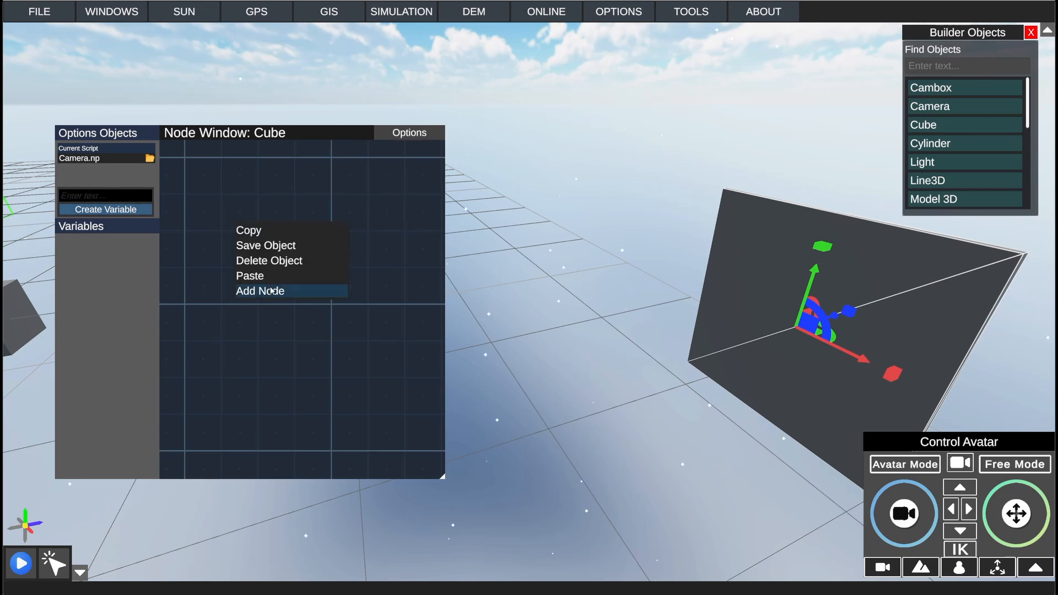
pyautogui.click(271, 291)
pyautogui.moveTo(446, 477); pyautogui.dragTo(661, 555)
pyautogui.moveTo(387, 141); pyautogui.dragTo(348, 85)
# Step: Add a Detect Collider node and position it in the lower part of the graph
pyautogui.rightClick(338, 184)
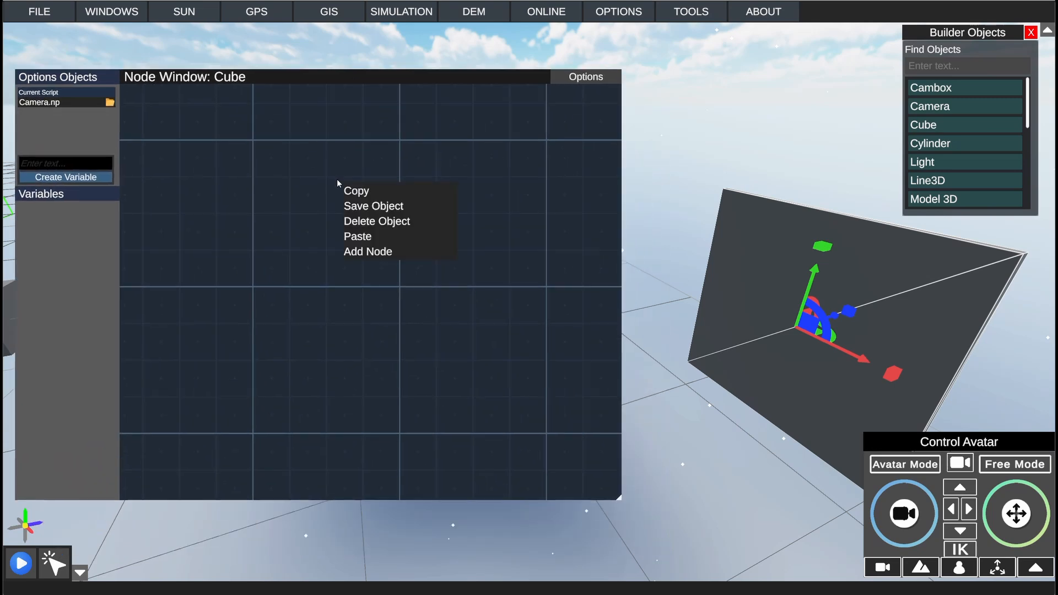
pyautogui.click(374, 249)
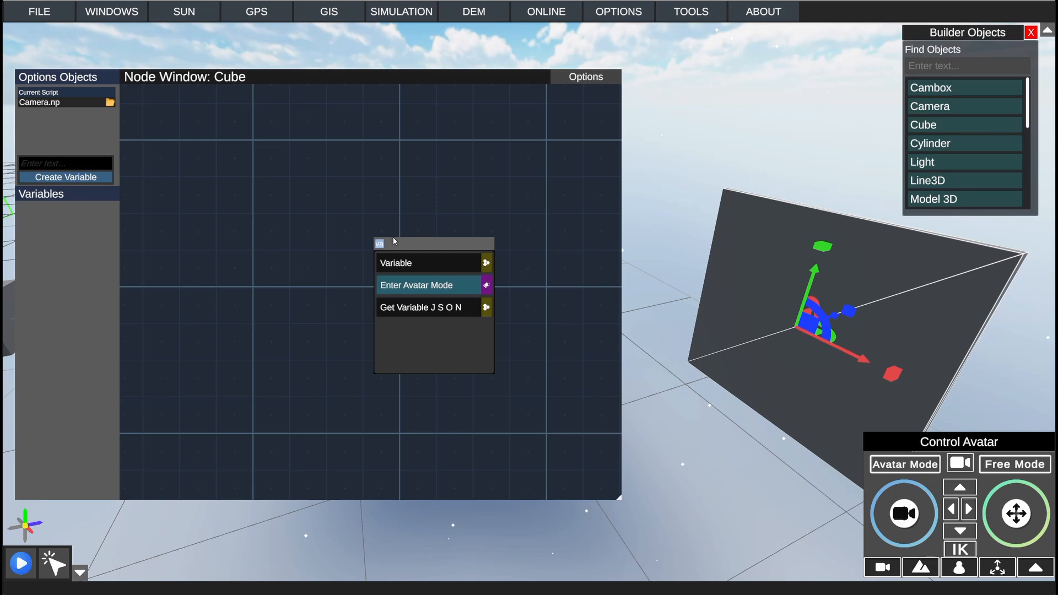
pyautogui.write('col')
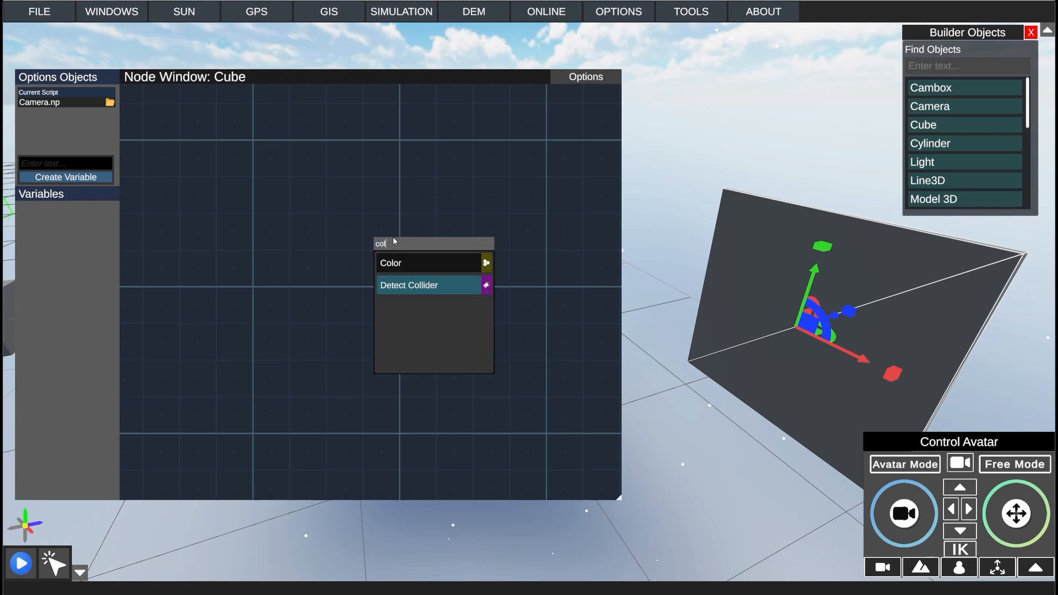
pyautogui.click(403, 279)
pyautogui.moveTo(342, 252); pyautogui.dragTo(254, 269)
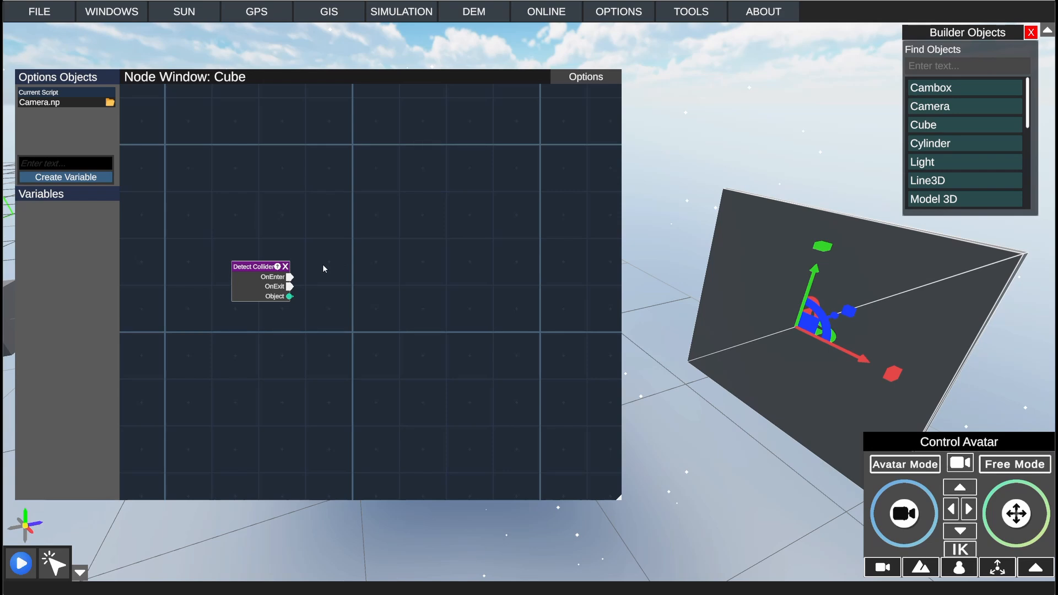
pyautogui.moveTo(269, 276); pyautogui.dragTo(360, 283)
# Step: Add an Object node above the Detect Collider node and assign the scene's Camera object to it
pyautogui.rightClick(393, 271)
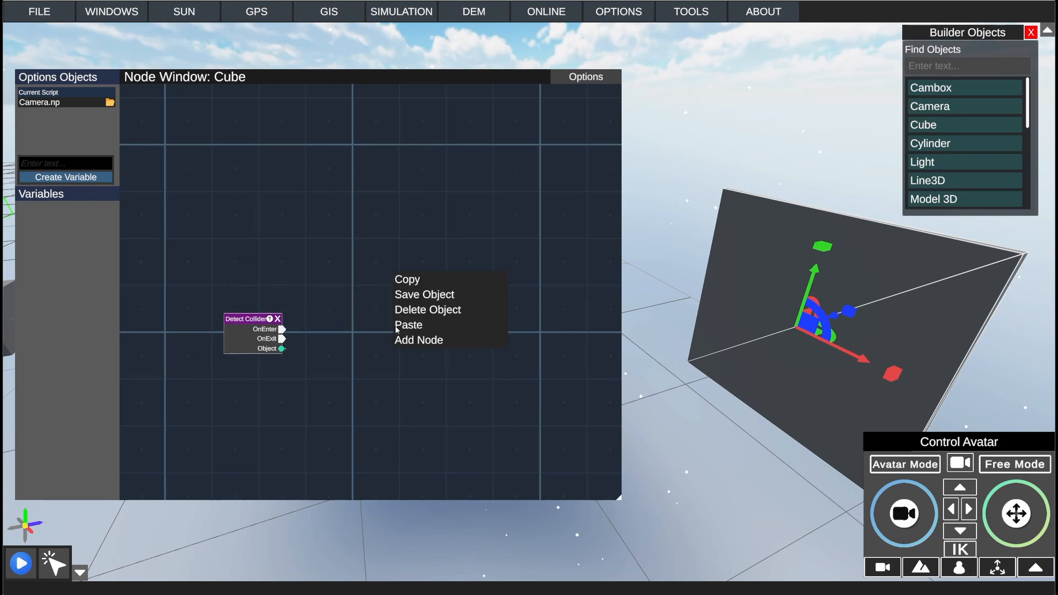
pyautogui.click(422, 341)
pyautogui.write('obj')
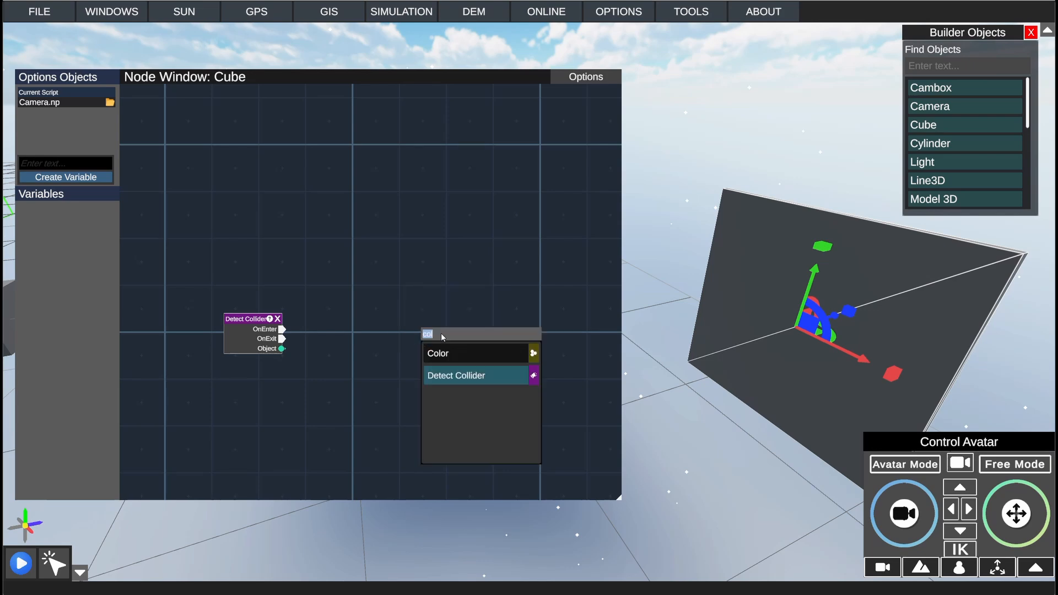
pyautogui.press('Return')
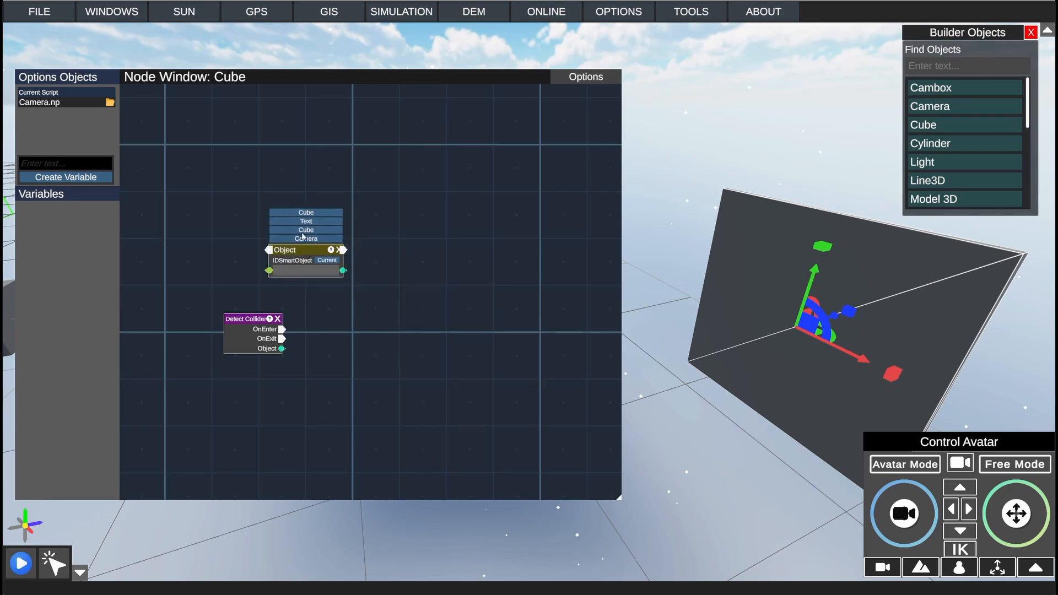
pyautogui.click(313, 241)
# Step: Add a Camera node to the graph beside the Object and Detect Collider nodes
pyautogui.rightClick(347, 243)
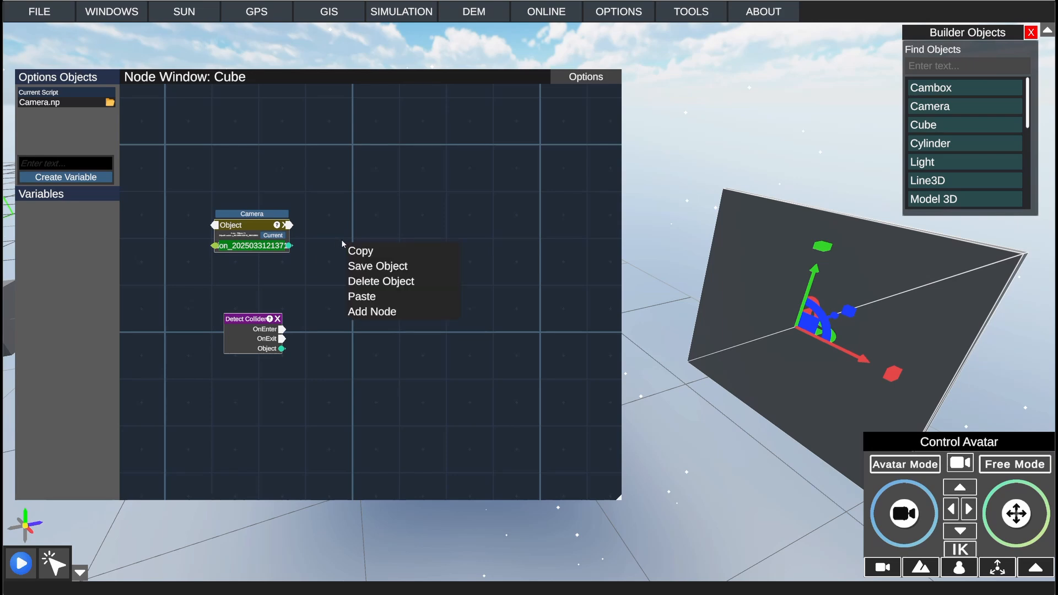
pyautogui.click(429, 311)
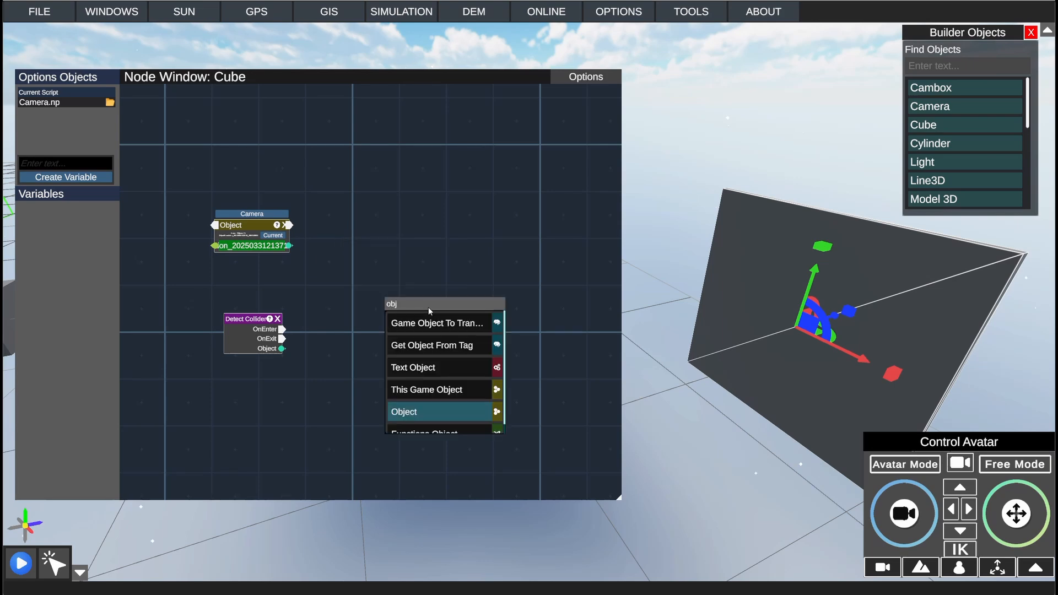
pyautogui.click(429, 309)
pyautogui.write('Come')
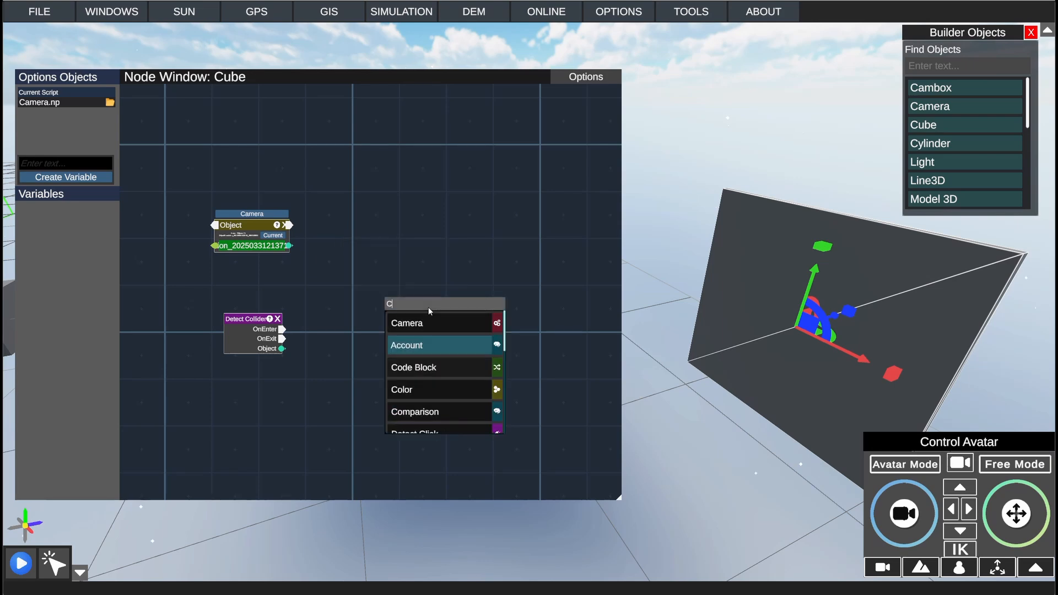
pyautogui.press('BackSpace')
pyautogui.press('BackSpace')
pyautogui.press('BackSpace')
pyautogui.write('a')
pyautogui.click(426, 322)
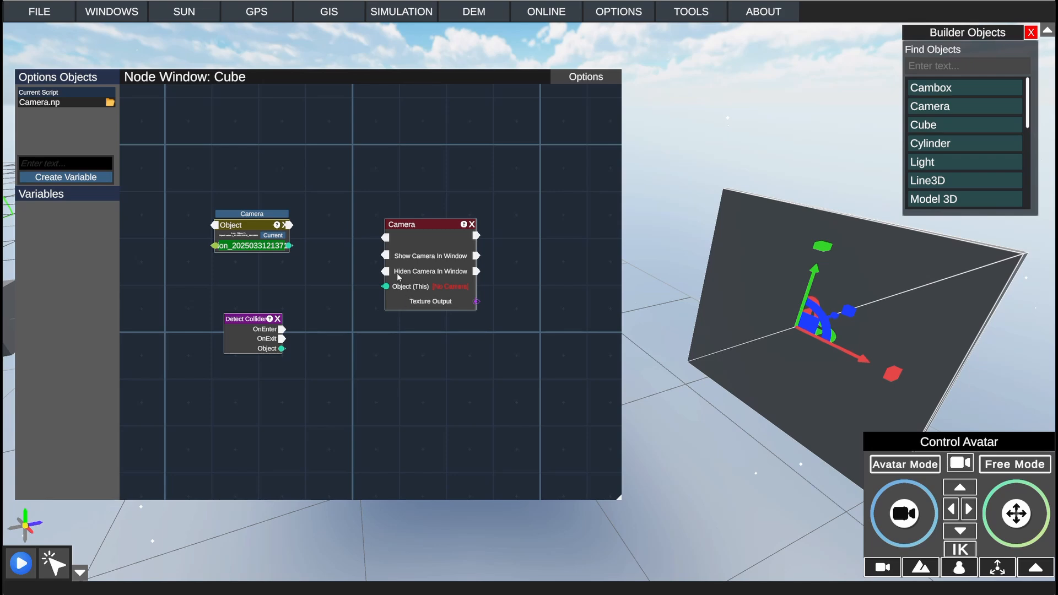
# Step: Connect the Object output to the Camera node's object input and OnEnter to Show Camera In Window, then tidy the node layout
pyautogui.moveTo(289, 246); pyautogui.dragTo(386, 286)
pyautogui.moveTo(425, 225); pyautogui.dragTo(414, 229)
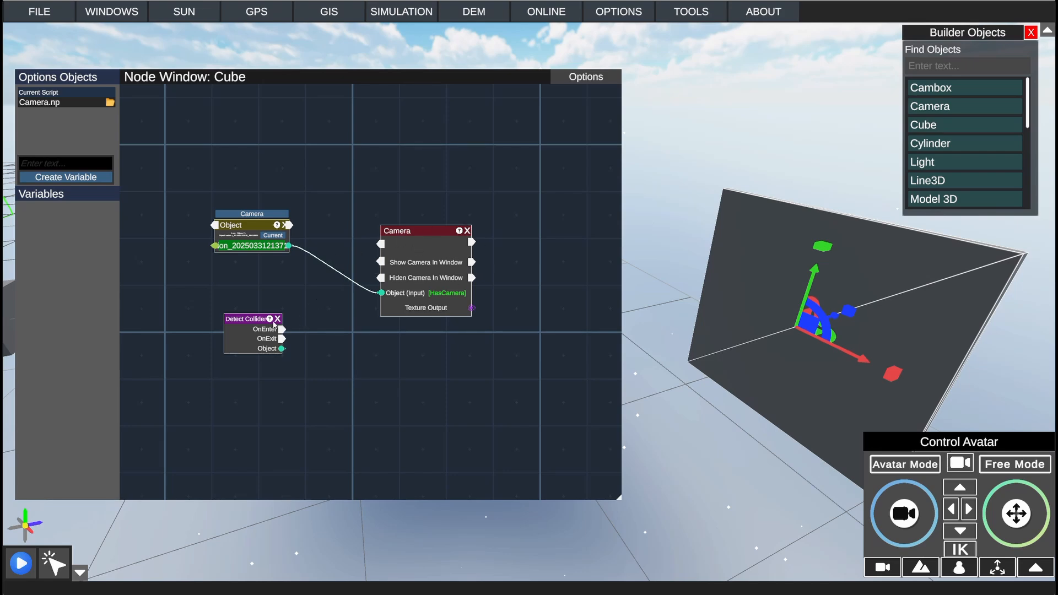
pyautogui.moveTo(274, 326); pyautogui.dragTo(381, 262)
pyautogui.moveTo(257, 273); pyautogui.dragTo(288, 320)
pyautogui.moveTo(265, 228); pyautogui.dragTo(295, 210)
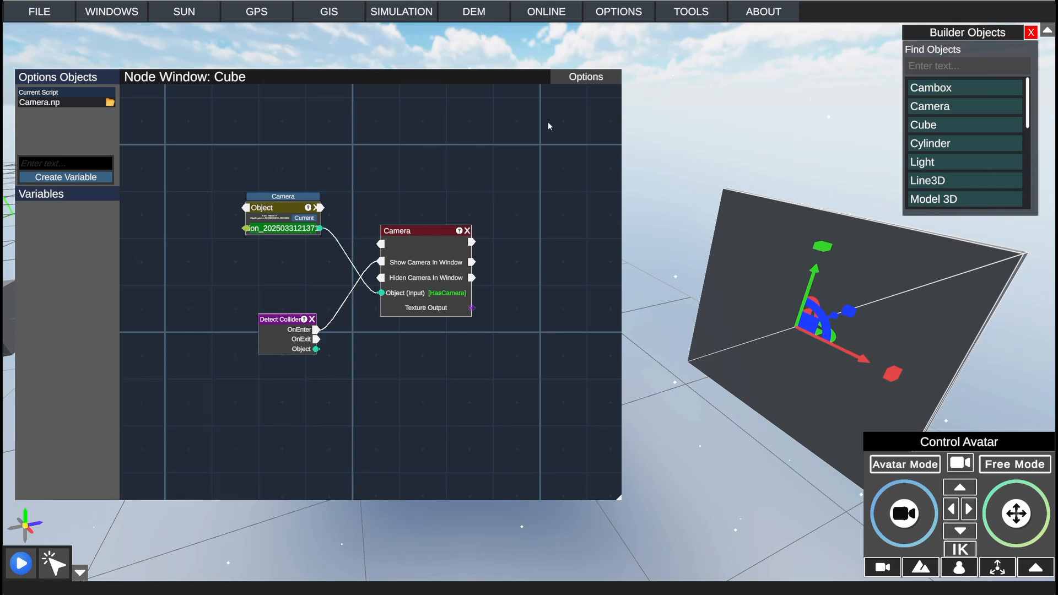
# Step: Save the cube's Camera.np script and switch to Avatar Mode
pyautogui.click(586, 76)
pyautogui.click(580, 92)
pyautogui.click(907, 469)
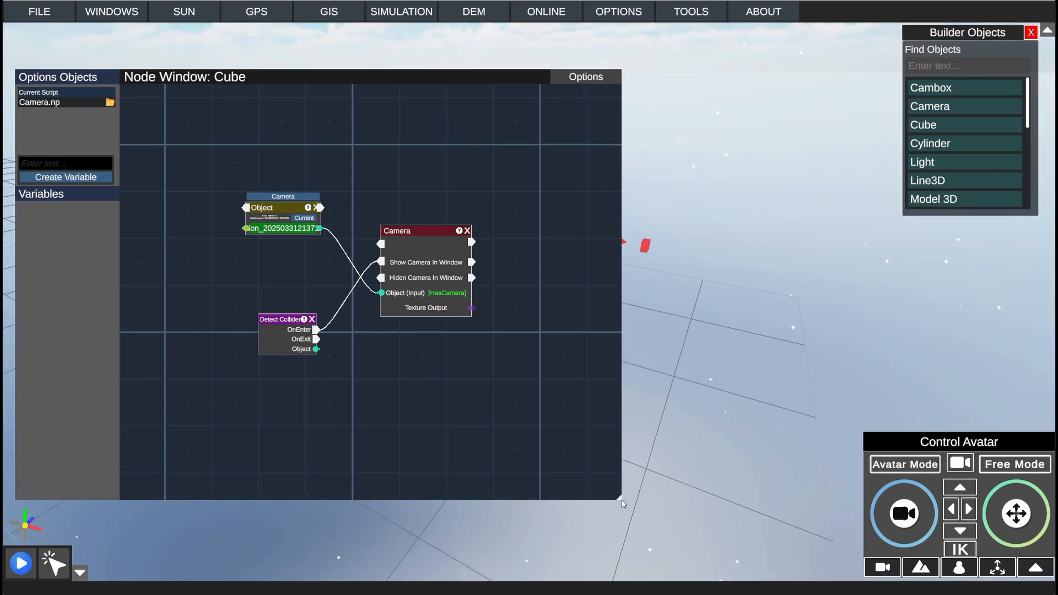
# Step: Shrink the Node Window so the avatar and the panel cube are clear in the scene
pyautogui.moveTo(623, 503); pyautogui.dragTo(327, 350)
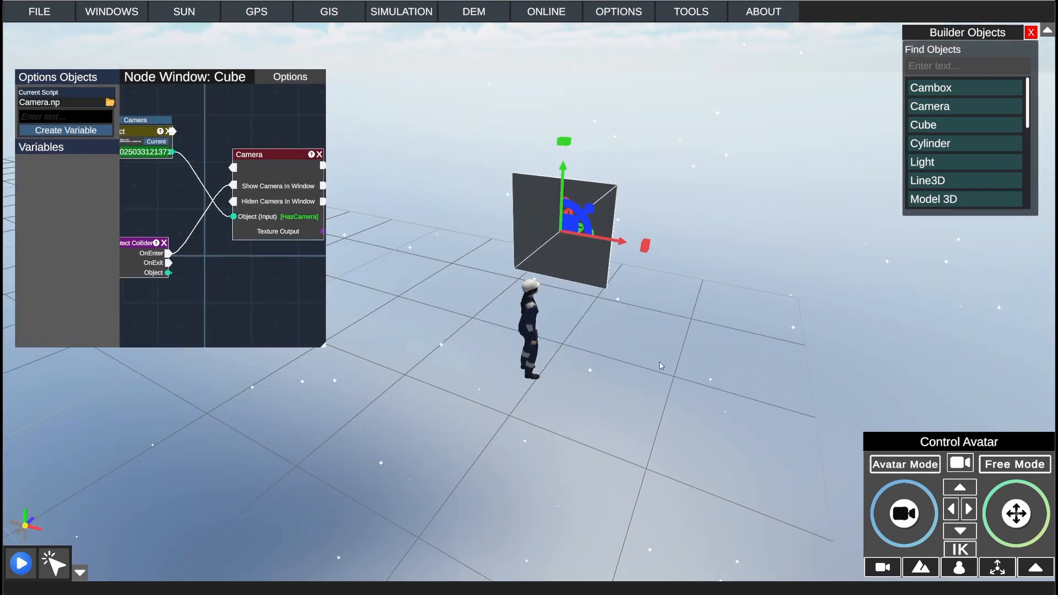
pyautogui.scroll(5, 662, 366)
pyautogui.scroll(-5, 662, 366)
pyautogui.rightClick(489, 288)
pyautogui.click(749, 227)
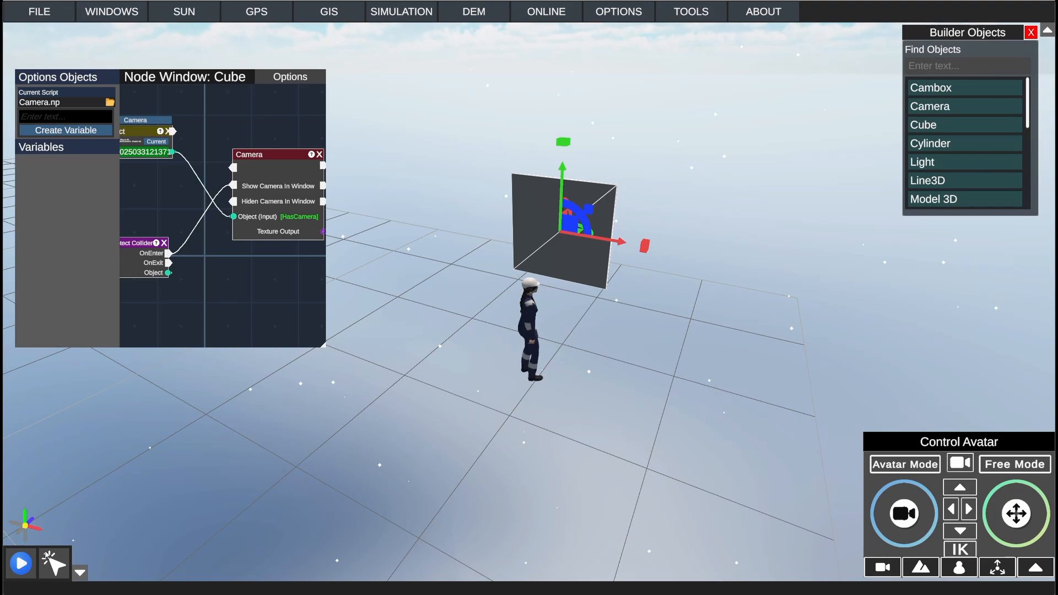
# Step: Start the simulation and walk the avatar into the panel cube to trigger its collision script
pyautogui.click(22, 563)
pyautogui.moveTo(704, 269); pyautogui.dragTo(593, 254, button='middle')
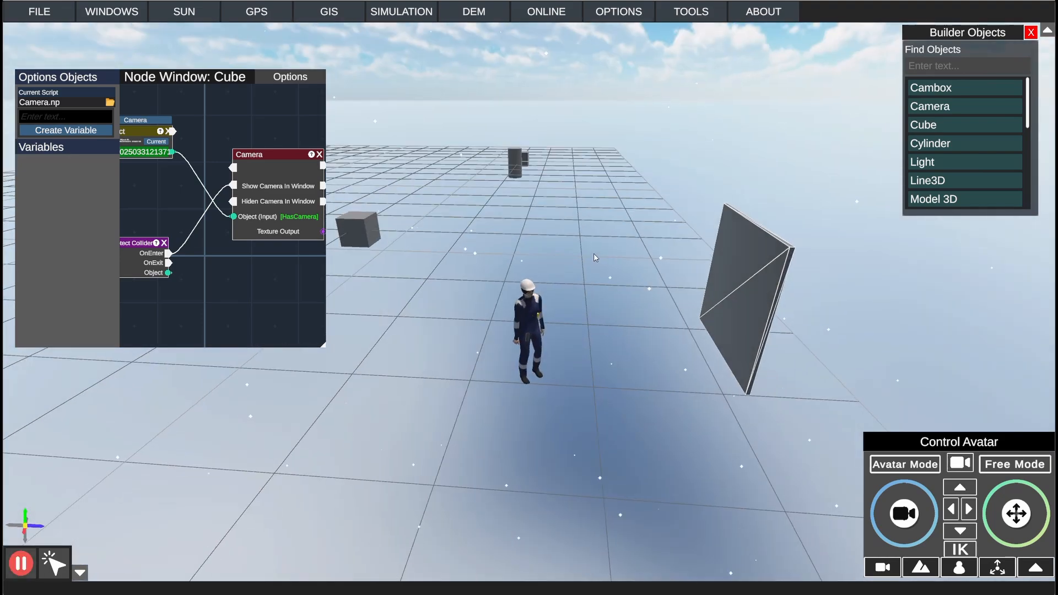
pyautogui.press('d')
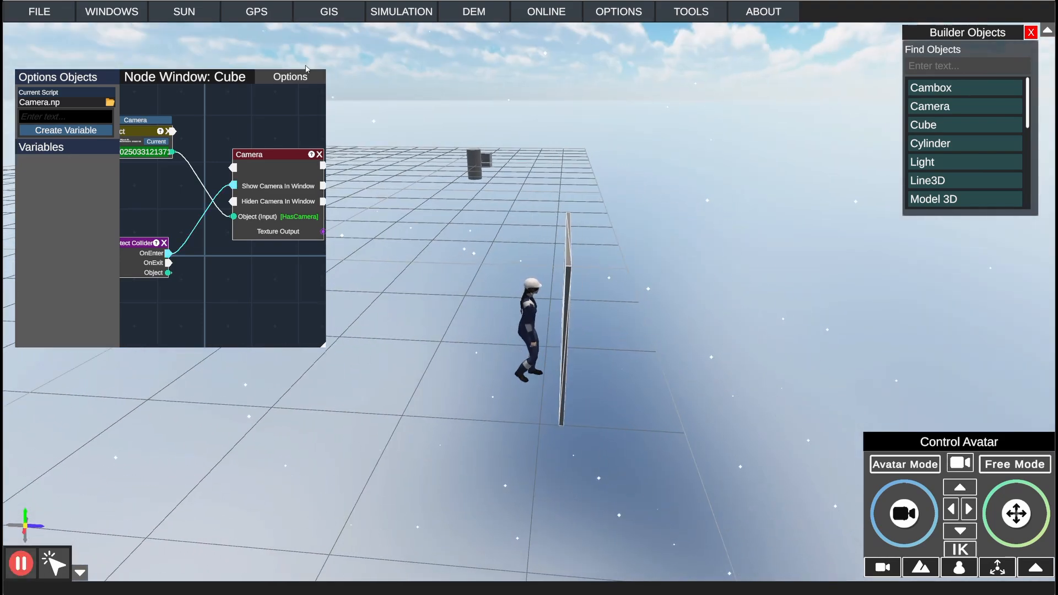
# Step: Move the Node Window clear of the Camera preview and walk the avatar in front of the placed camera
pyautogui.click(304, 75)
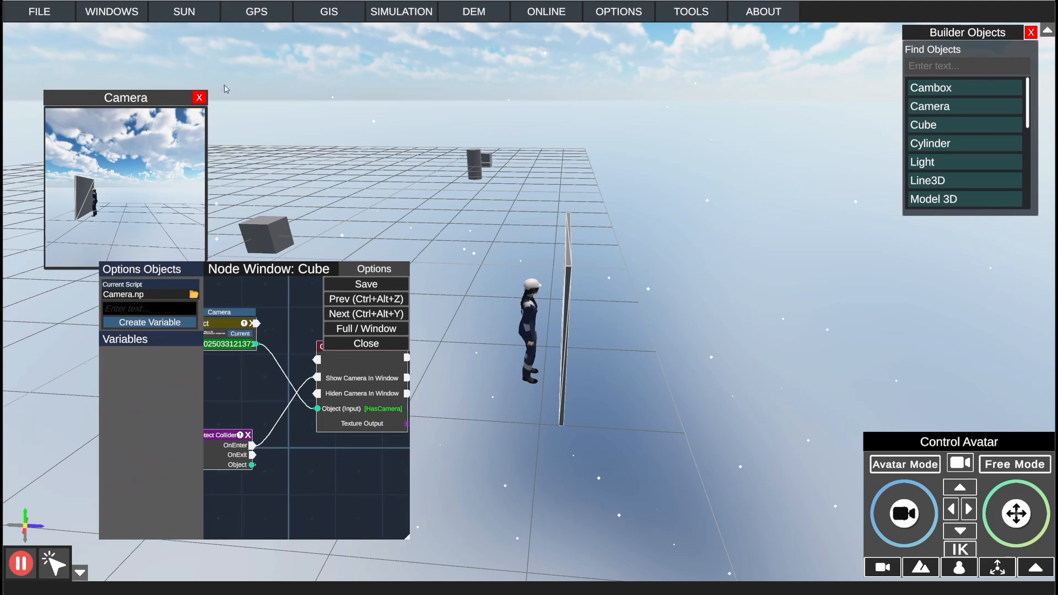
pyautogui.click(197, 100)
pyautogui.press('a')
pyautogui.press('d')
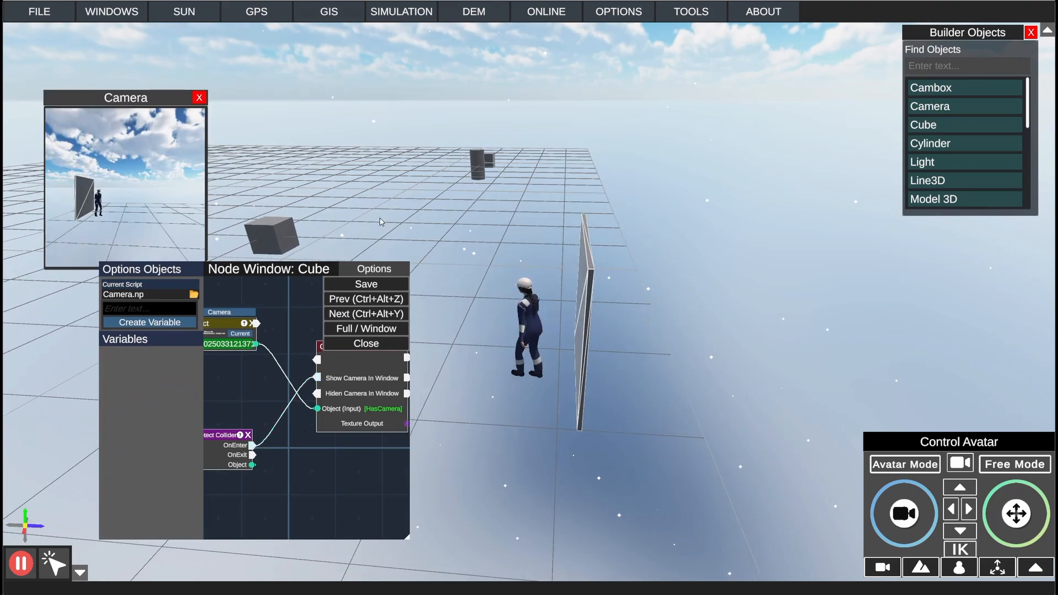
pyautogui.press('w')
pyautogui.press('a')
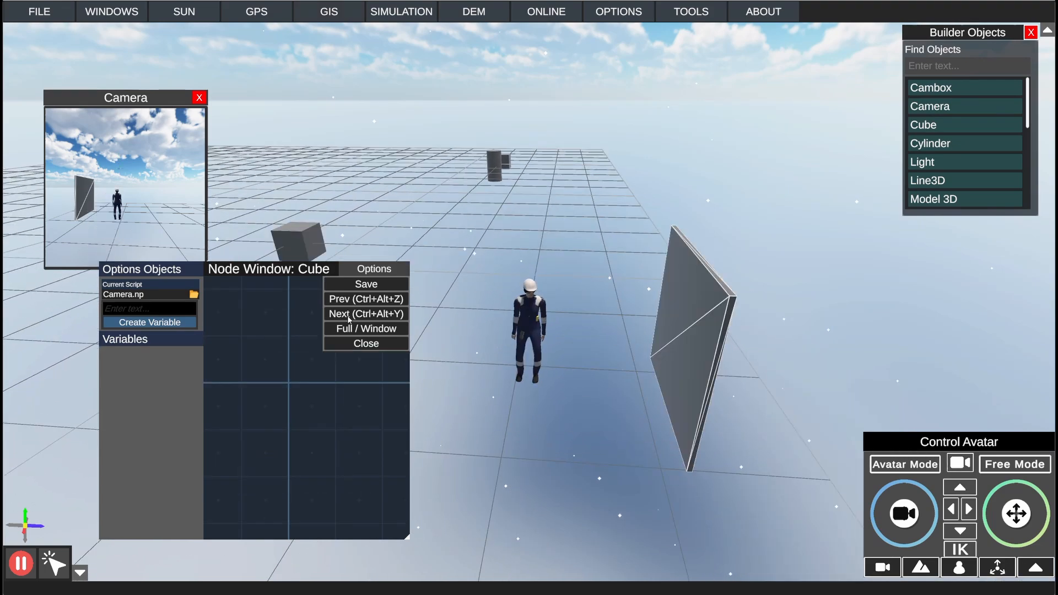
# Step: Rearrange the script nodes and connect the Show Camera In Window output to the Camera node's uppermost input
pyautogui.click(374, 269)
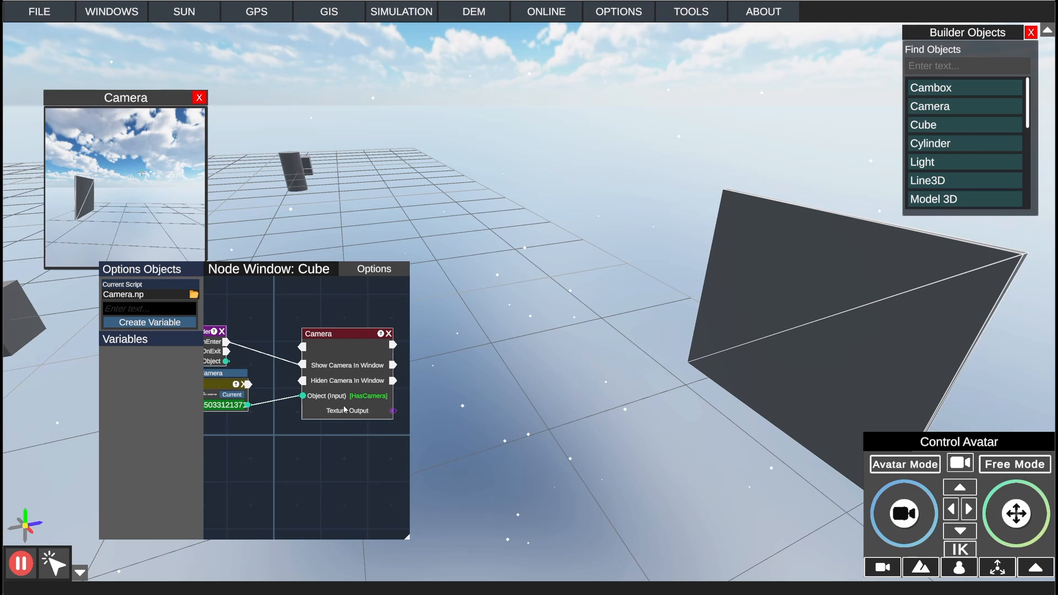
pyautogui.moveTo(292, 299); pyautogui.dragTo(329, 305)
pyautogui.moveTo(232, 334); pyautogui.dragTo(235, 314)
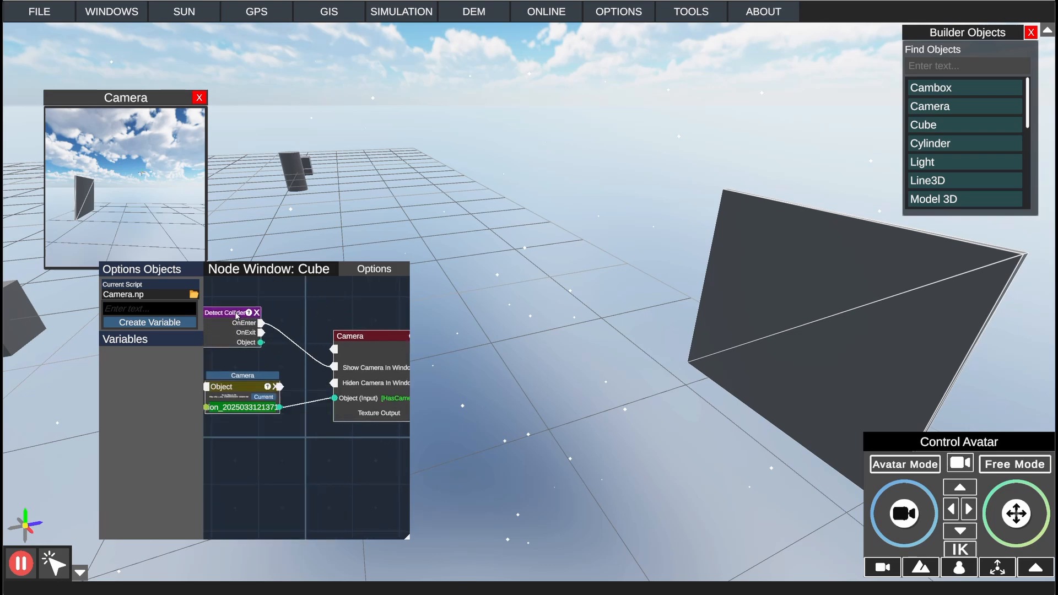
pyautogui.moveTo(301, 305); pyautogui.dragTo(306, 314)
pyautogui.moveTo(266, 344); pyautogui.dragTo(340, 359)
pyautogui.moveTo(361, 325); pyautogui.dragTo(280, 314)
pyautogui.click(326, 353)
pyautogui.moveTo(368, 365); pyautogui.dragTo(280, 348)
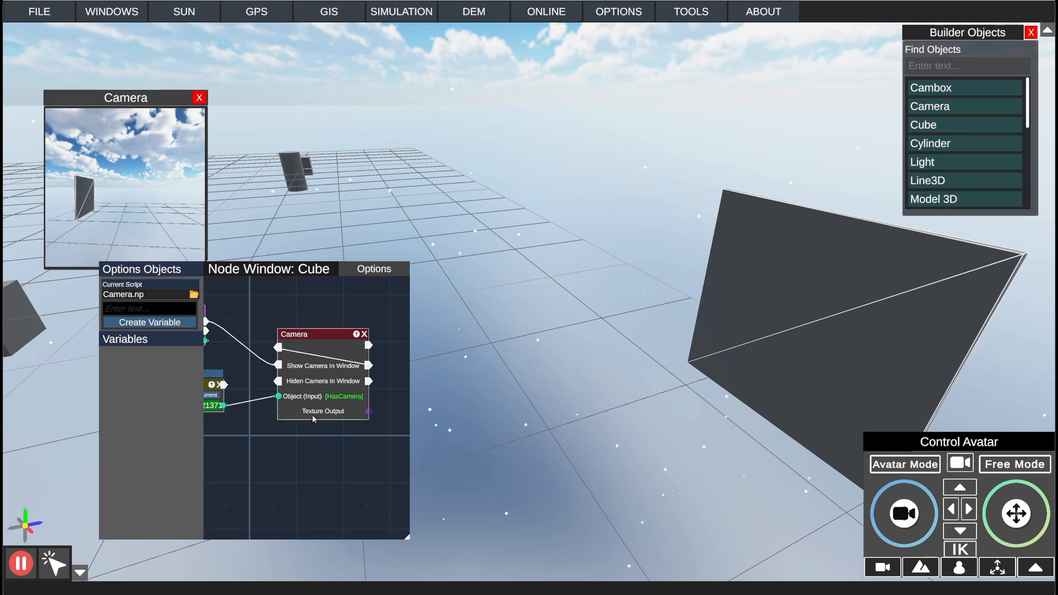
# Step: Add a Material node beside the Camera node and enlarge the Node Window to fit the graph
pyautogui.scroll(-2, 312, 414)
pyautogui.moveTo(312, 415); pyautogui.dragTo(348, 399, button='middle')
pyautogui.rightClick(348, 399)
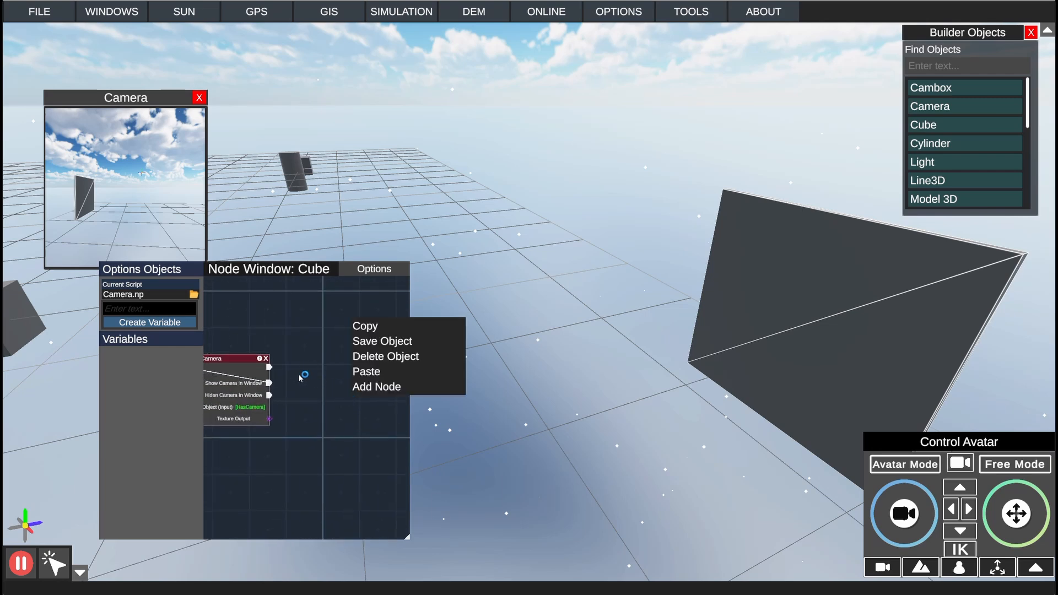
pyautogui.click(364, 387)
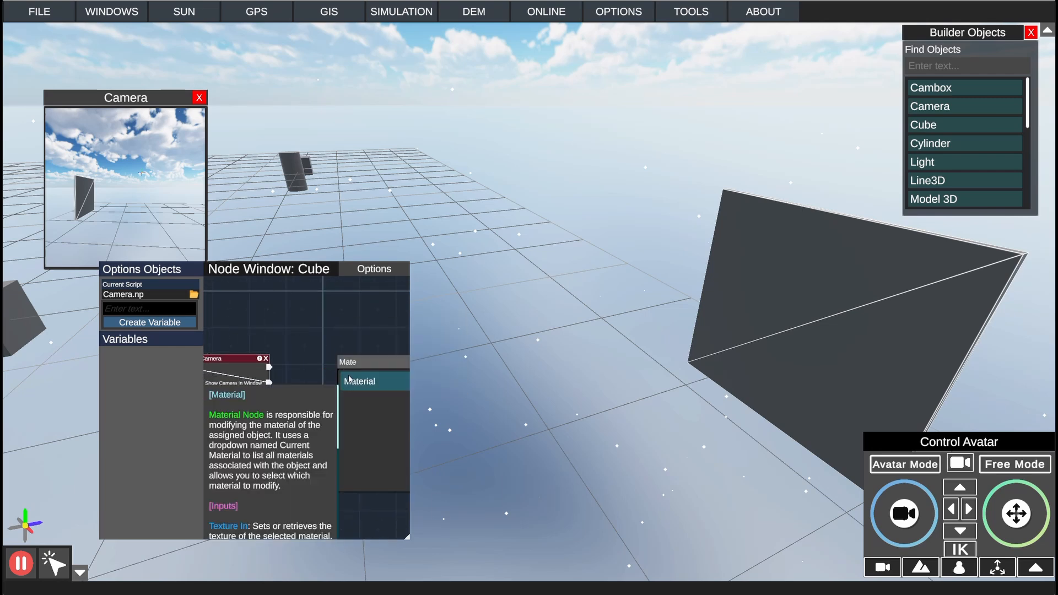
pyautogui.click(362, 381)
pyautogui.moveTo(361, 286); pyautogui.dragTo(328, 405)
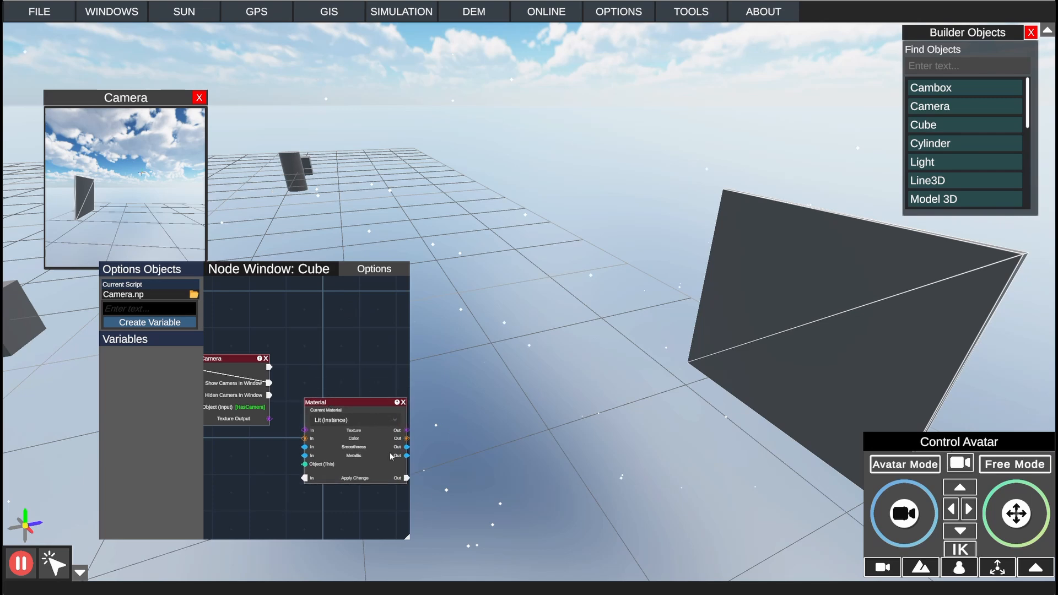
pyautogui.moveTo(409, 537); pyautogui.dragTo(570, 550)
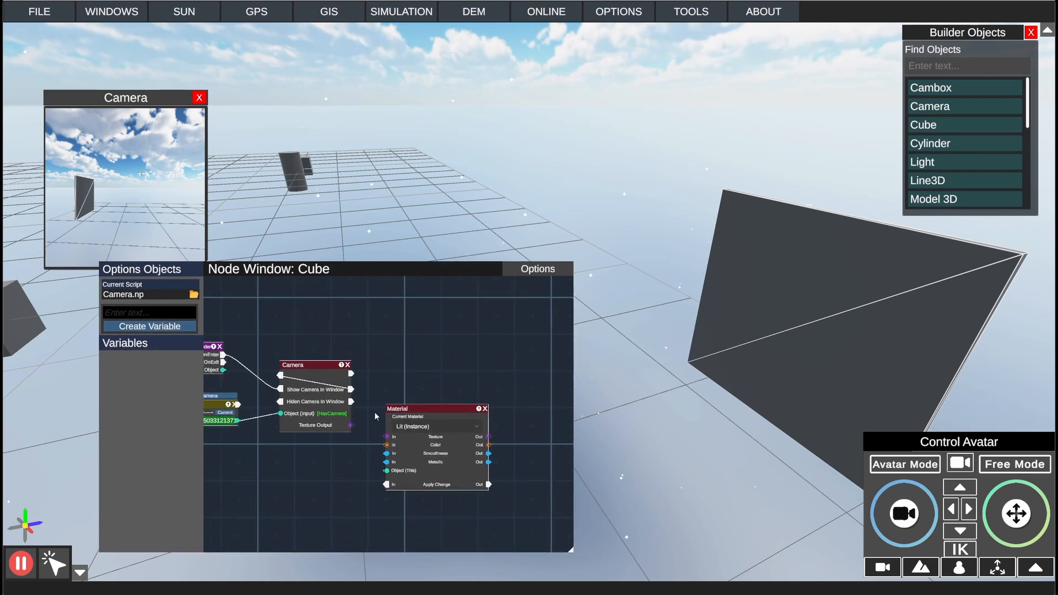
# Step: Connect the Camera node's Texture Output to the Material's Texture input and its uppermost output to Apply Change
pyautogui.moveTo(351, 425); pyautogui.dragTo(439, 354)
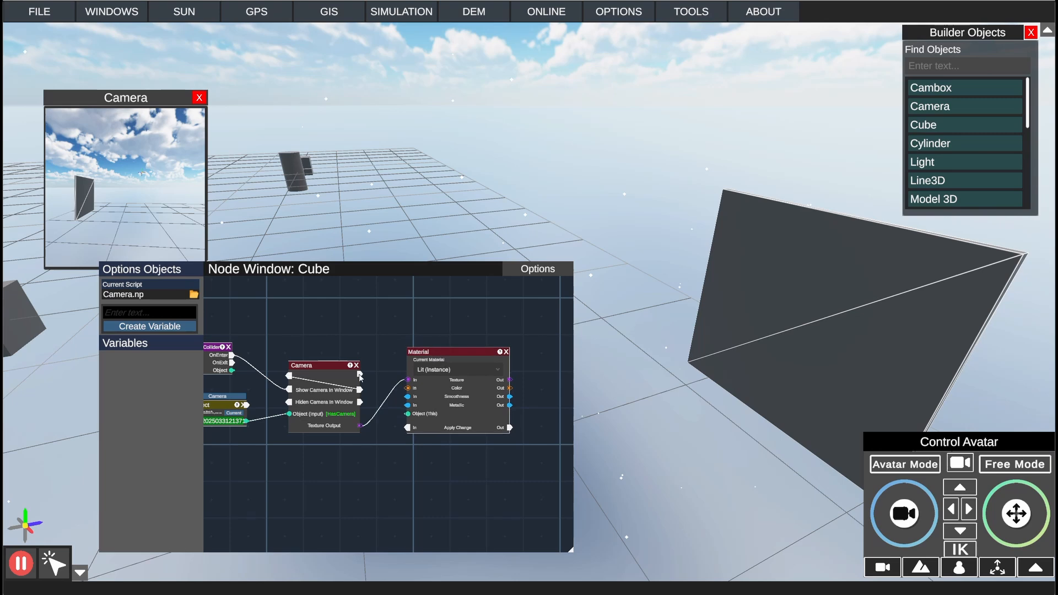
pyautogui.moveTo(360, 374); pyautogui.dragTo(408, 428)
pyautogui.moveTo(453, 353); pyautogui.dragTo(470, 354)
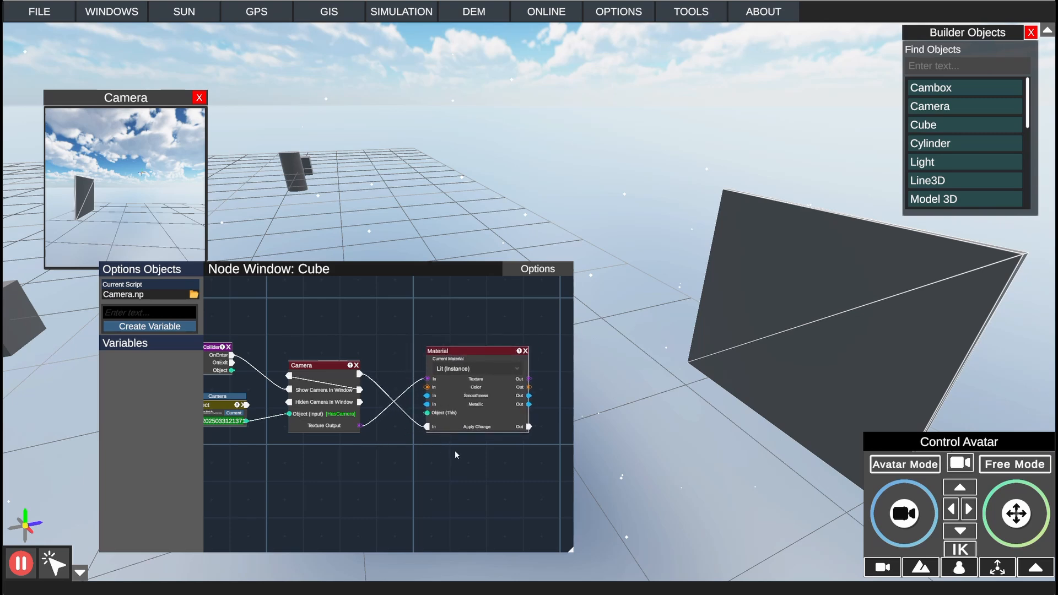
# Step: Save the script with the Material node added and return to Avatar Mode
pyautogui.moveTo(455, 451); pyautogui.dragTo(477, 447)
pyautogui.click(543, 268)
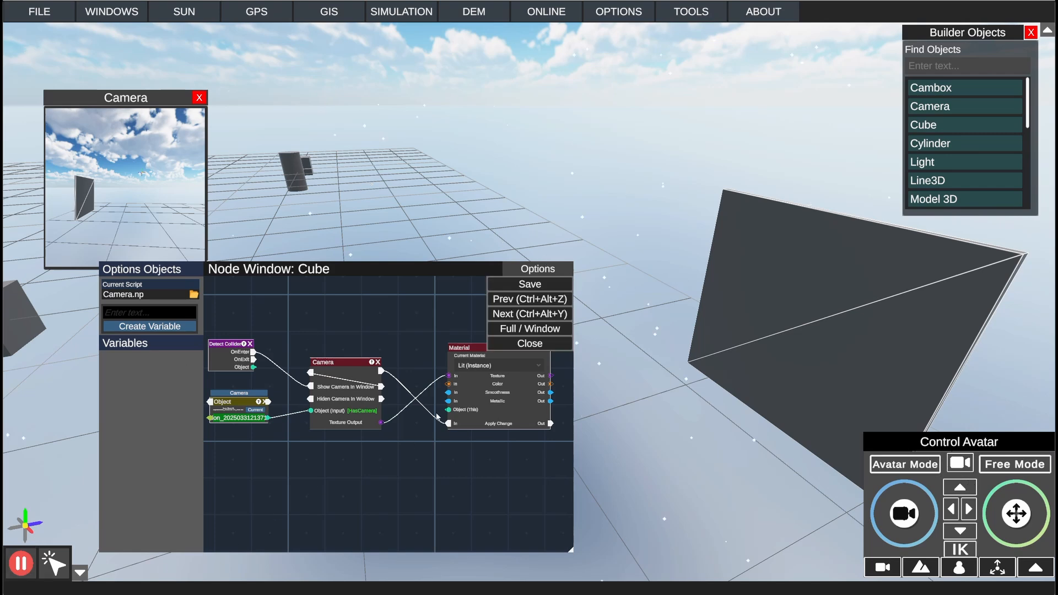
pyautogui.click(505, 287)
pyautogui.click(888, 465)
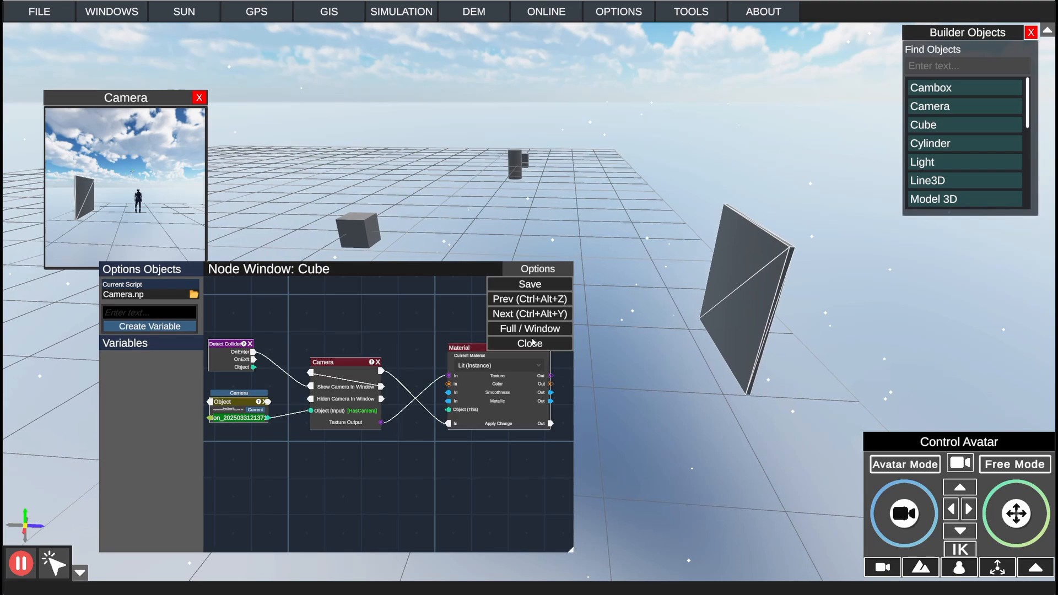
# Step: Move the Node Window aside and walk the avatar into the panel cube to check the camera image on its face
pyautogui.moveTo(477, 272); pyautogui.dragTo(377, 253)
pyautogui.press('w')
pyautogui.moveTo(532, 215); pyautogui.dragTo(689, 271, button='right')
pyautogui.scroll(5, 633, 216)
pyautogui.scroll(-5, 623, 267)
pyautogui.press('s')
pyautogui.press('a')
pyautogui.press('d')
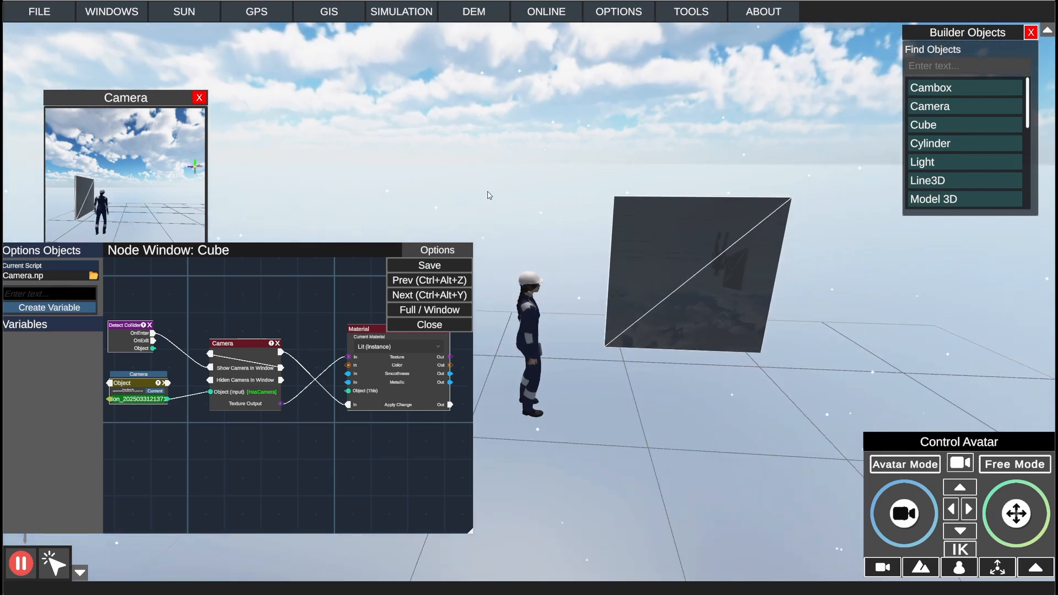
# Step: Open the cube's transform properties, stop the simulation and set its Y rotation to 180
pyautogui.click(112, 12)
pyautogui.click(166, 88)
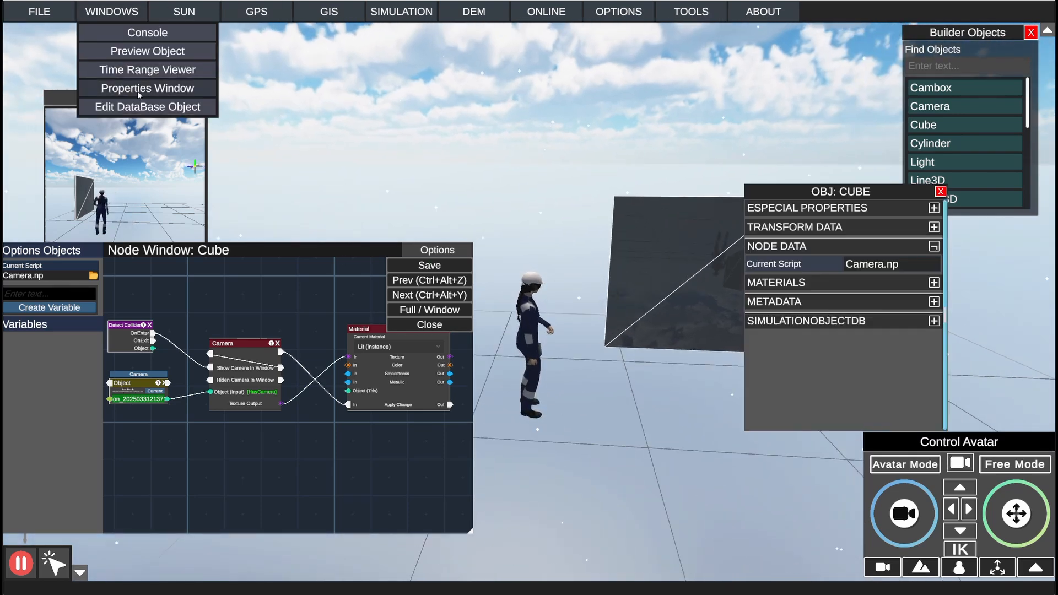
pyautogui.moveTo(852, 192); pyautogui.dragTo(939, 191)
pyautogui.click(937, 226)
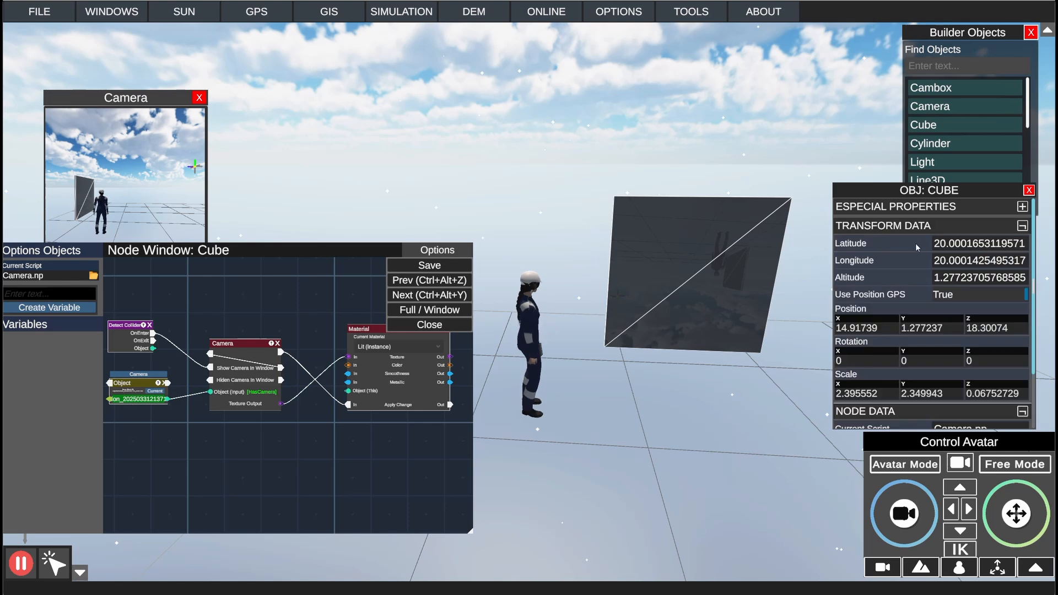
pyautogui.scroll(-3, 952, 317)
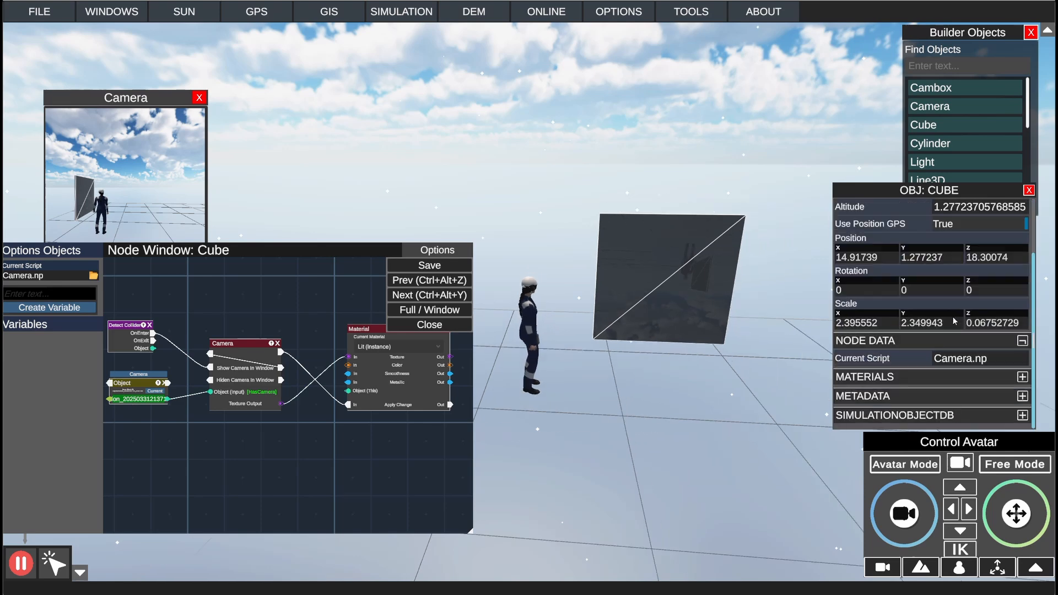
pyautogui.click(925, 287)
pyautogui.click(21, 562)
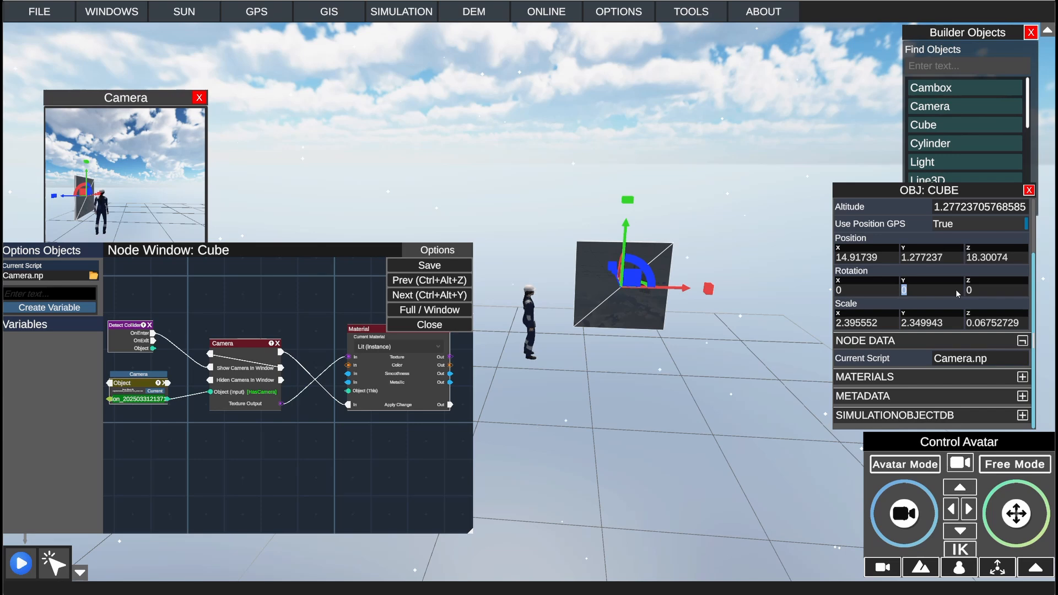
pyautogui.write('180')
pyautogui.press('Return')
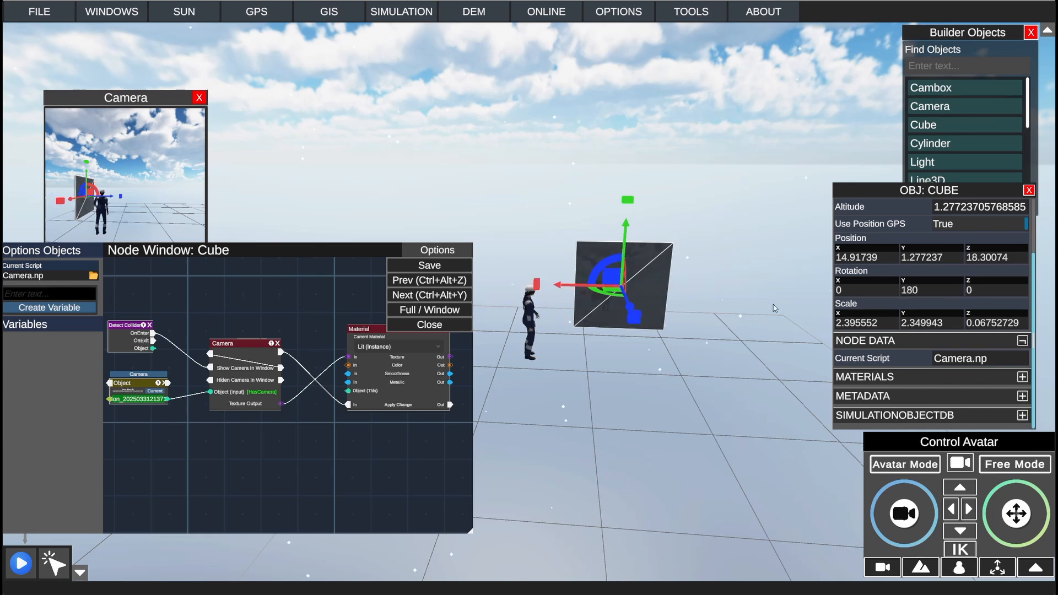
# Step: Set the cube material's smoothness to 0 and its color to white, #FFFFFF, and close the properties
pyautogui.click(899, 375)
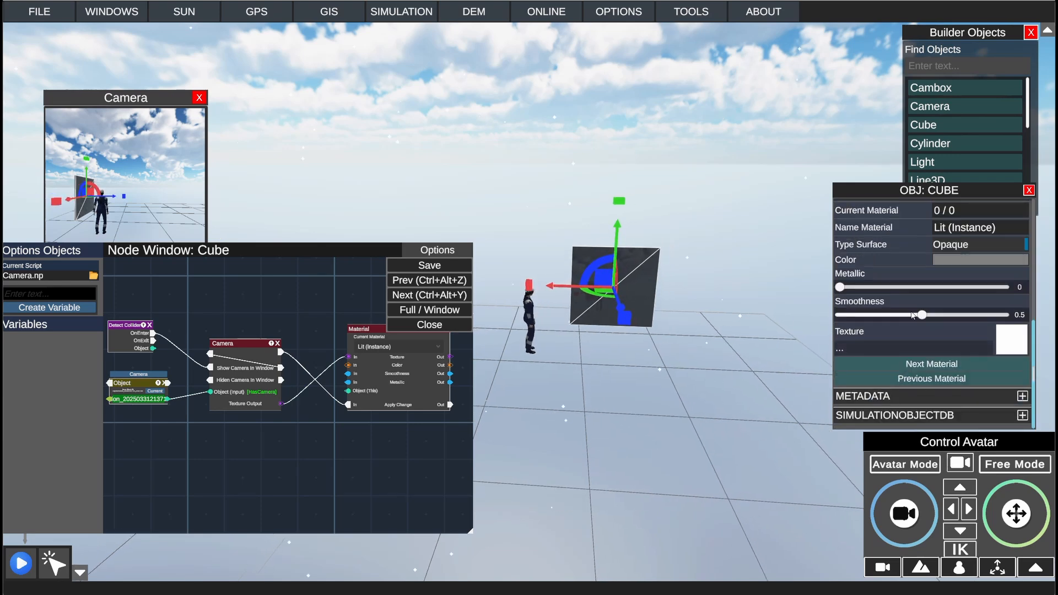
pyautogui.moveTo(923, 316)
pyautogui.mouseDown()
pyautogui.moveTo(797, 321)
pyautogui.moveTo(973, 323)
pyautogui.moveTo(782, 331)
pyautogui.mouseUp()
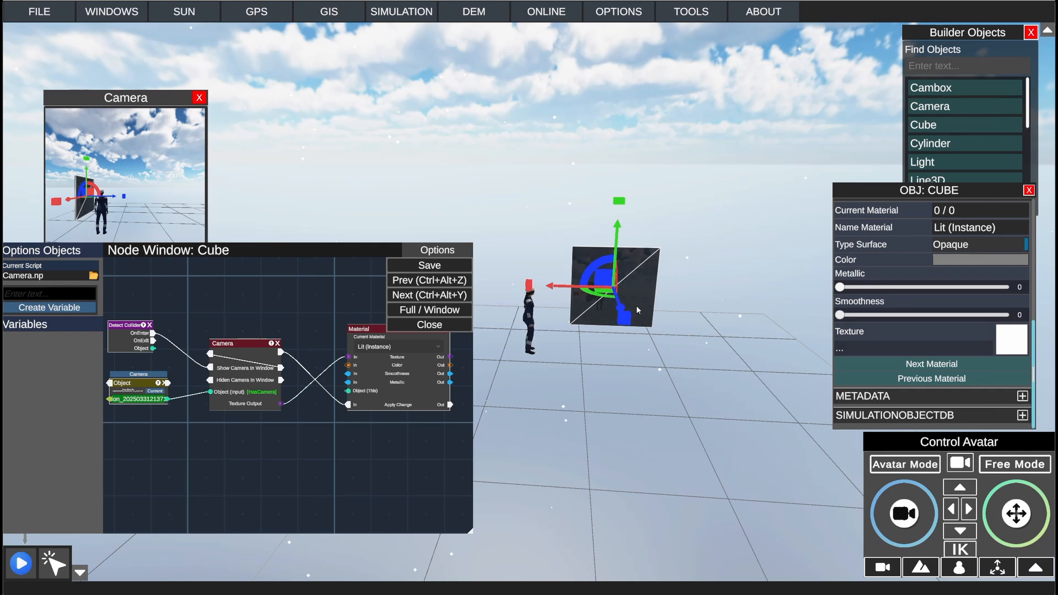
pyautogui.click(947, 260)
pyautogui.moveTo(508, 273); pyautogui.dragTo(461, 216)
pyautogui.click(569, 216)
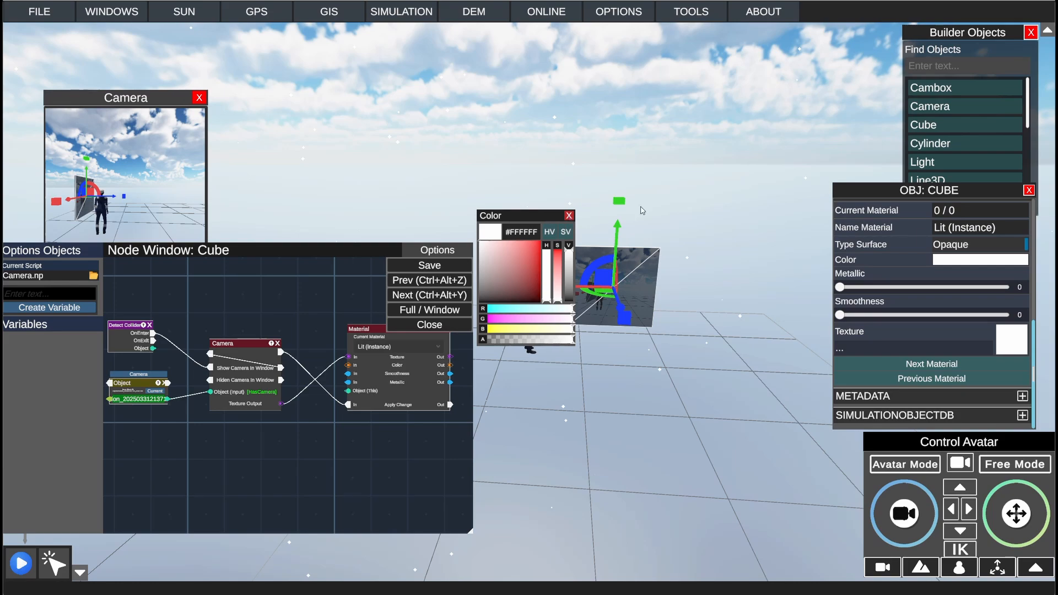
pyautogui.click(1029, 191)
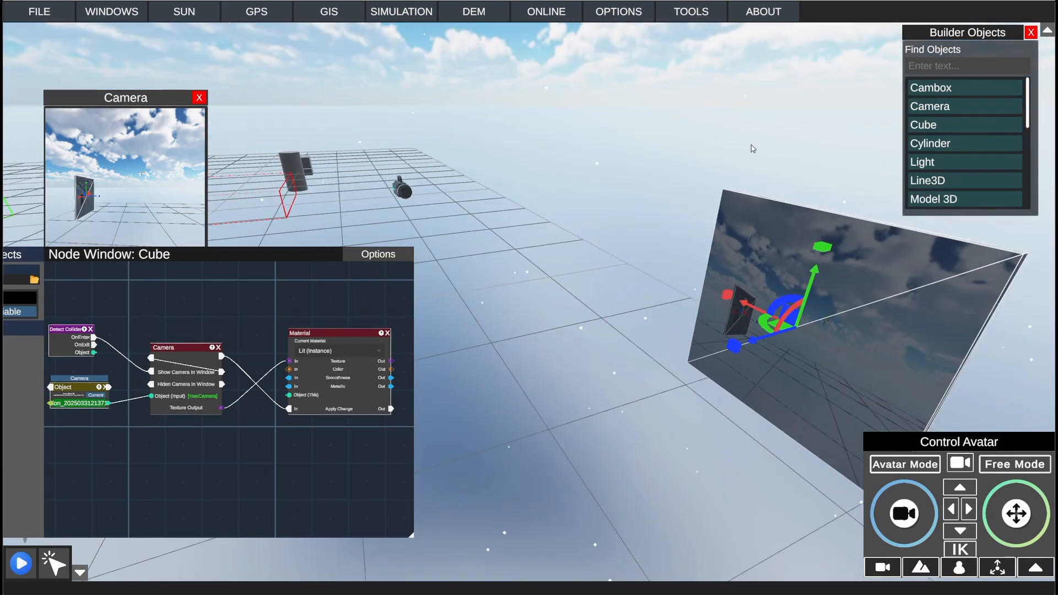
# Step: Deselect the panel cube and view it up close from different distances to examine the camera image on its face
pyautogui.click(756, 204)
pyautogui.moveTo(755, 200); pyautogui.dragTo(909, 228, button='right')
pyautogui.press('s')
pyautogui.press('w')
pyautogui.press('s')
pyautogui.press('w')
pyautogui.press('s')
pyautogui.press('w')
pyautogui.press('s')
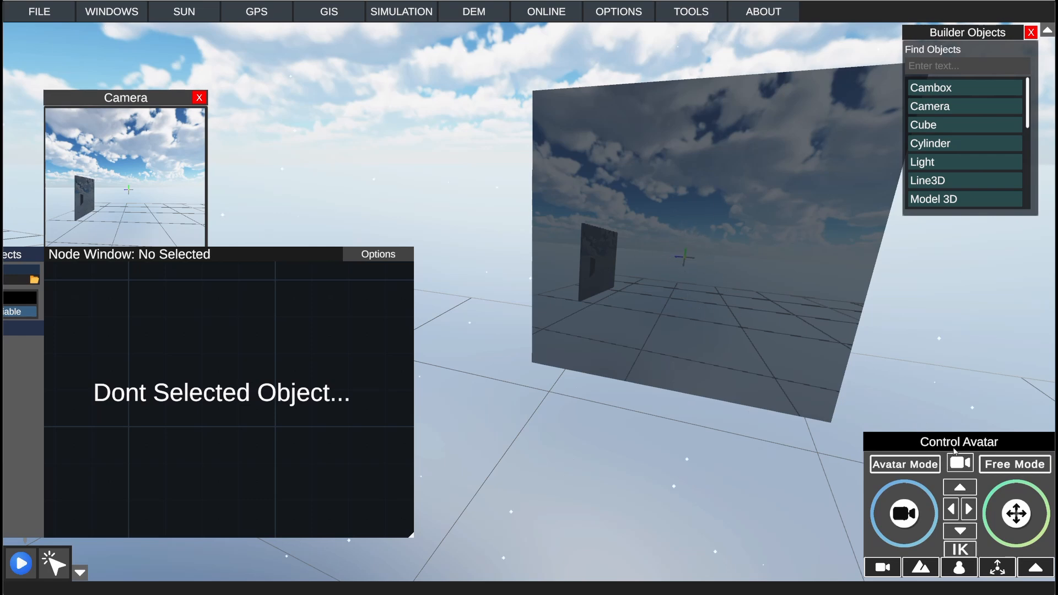
# Step: Switch to Avatar Mode and walk the avatar in front of the camera to check its live image on the panel
pyautogui.click(920, 468)
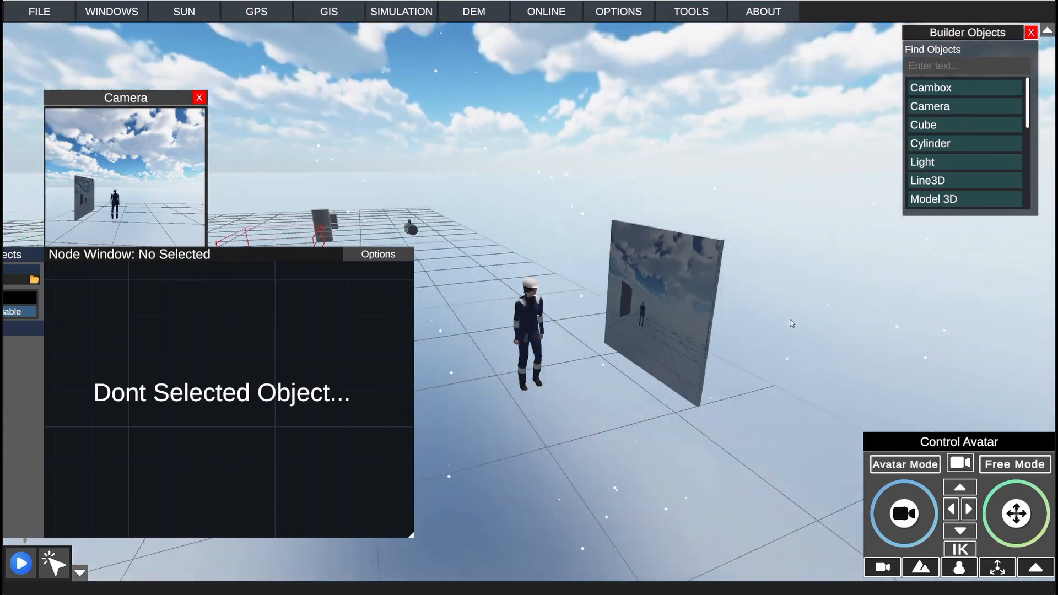
pyautogui.moveTo(792, 323); pyautogui.dragTo(975, 318, button='right')
pyautogui.press('w')
pyautogui.press('s')
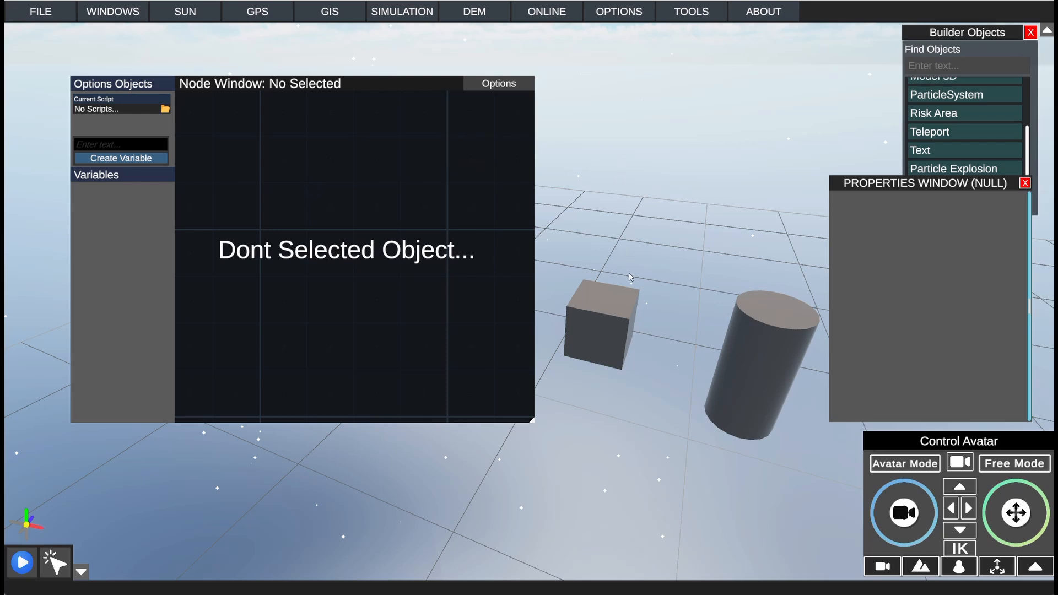
# Step: Create the variables VarA and VarB in the cube's Text3D.np script
pyautogui.click(620, 319)
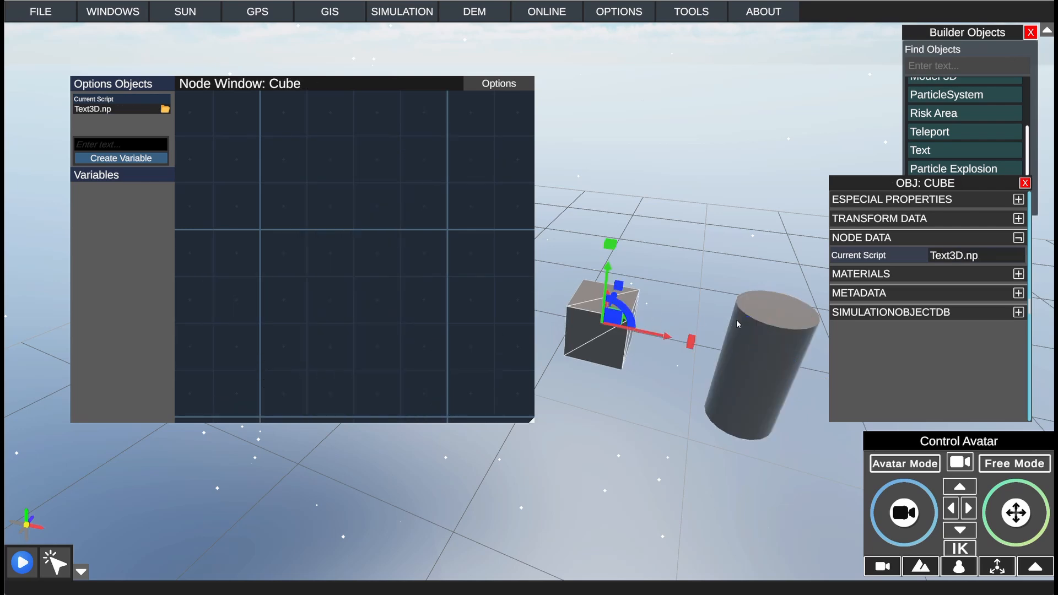
pyautogui.click(772, 326)
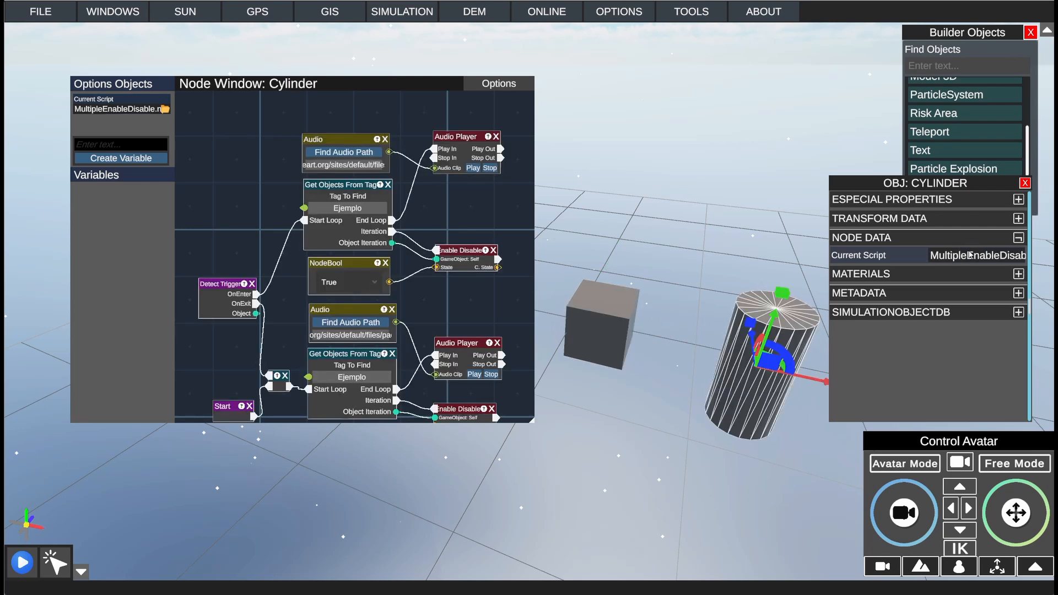
pyautogui.click(626, 317)
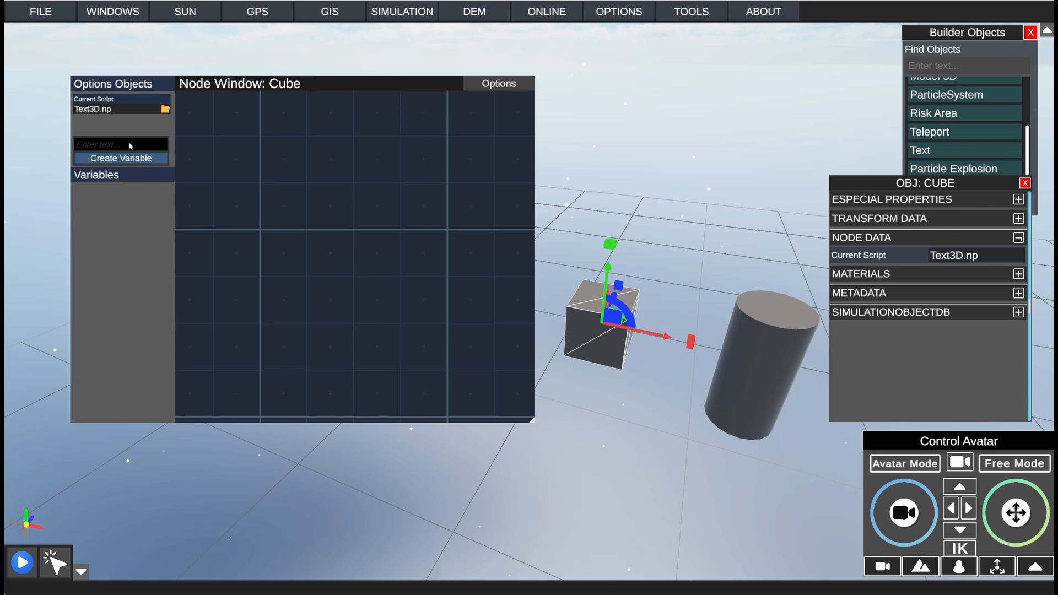
pyautogui.write('VarA')
pyautogui.click(135, 159)
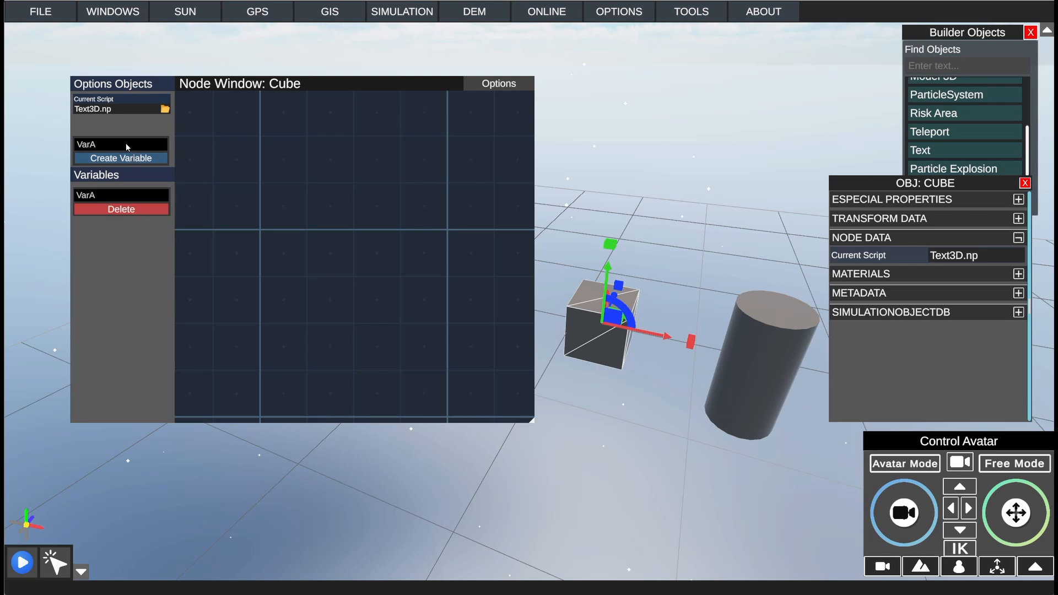
pyautogui.click(126, 144)
pyautogui.click(126, 143)
pyautogui.write('B')
pyautogui.click(137, 159)
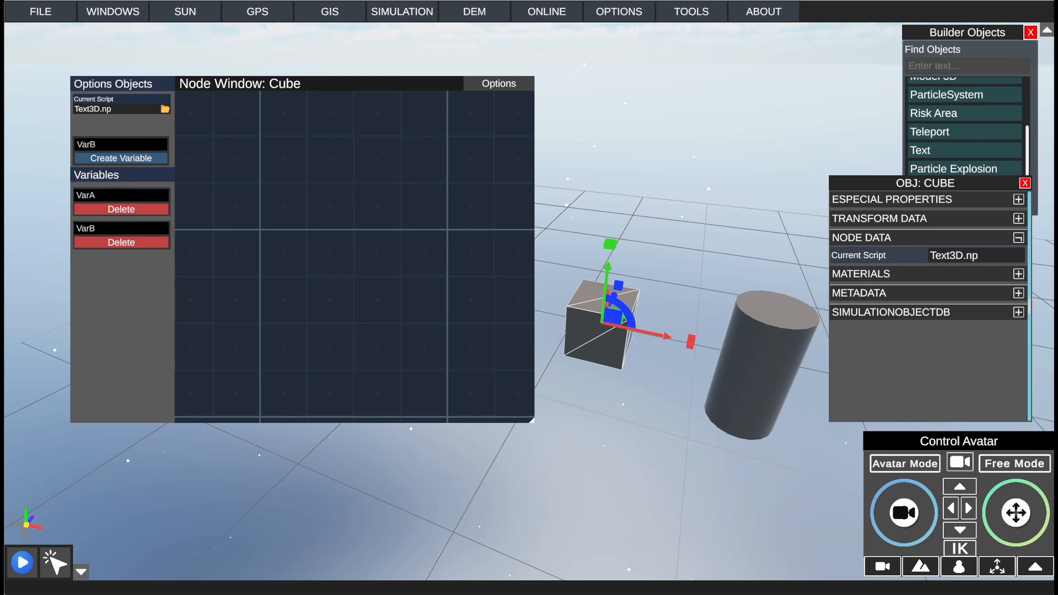
# Step: Refresh the cube's node data and set VarA to CuboA and VarB to CuboB
pyautogui.moveTo(904, 288); pyautogui.dragTo(694, 284)
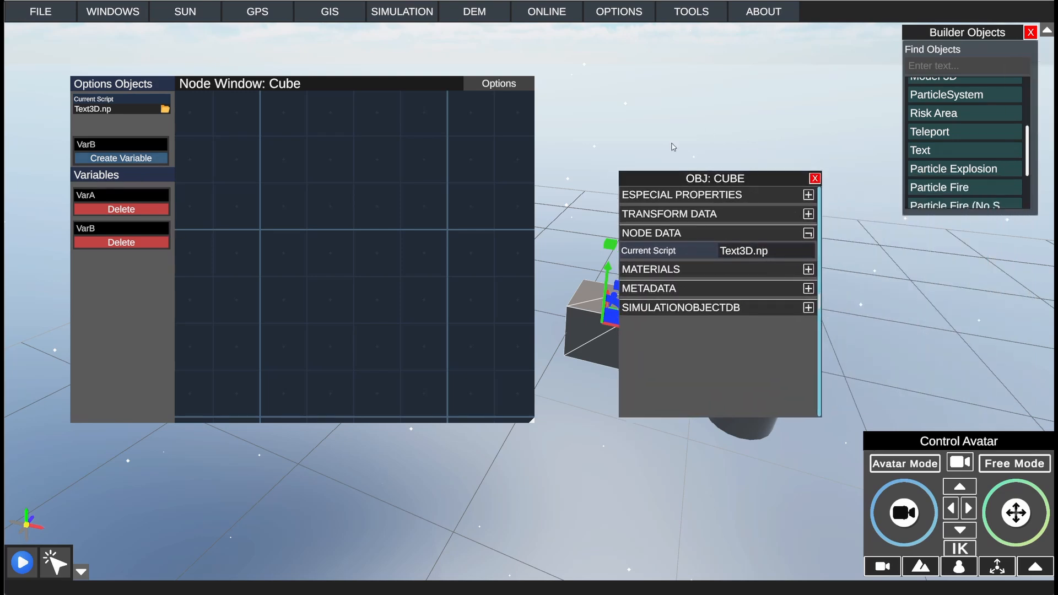
pyautogui.moveTo(768, 180); pyautogui.dragTo(787, 164)
pyautogui.click(752, 138)
pyautogui.click(623, 309)
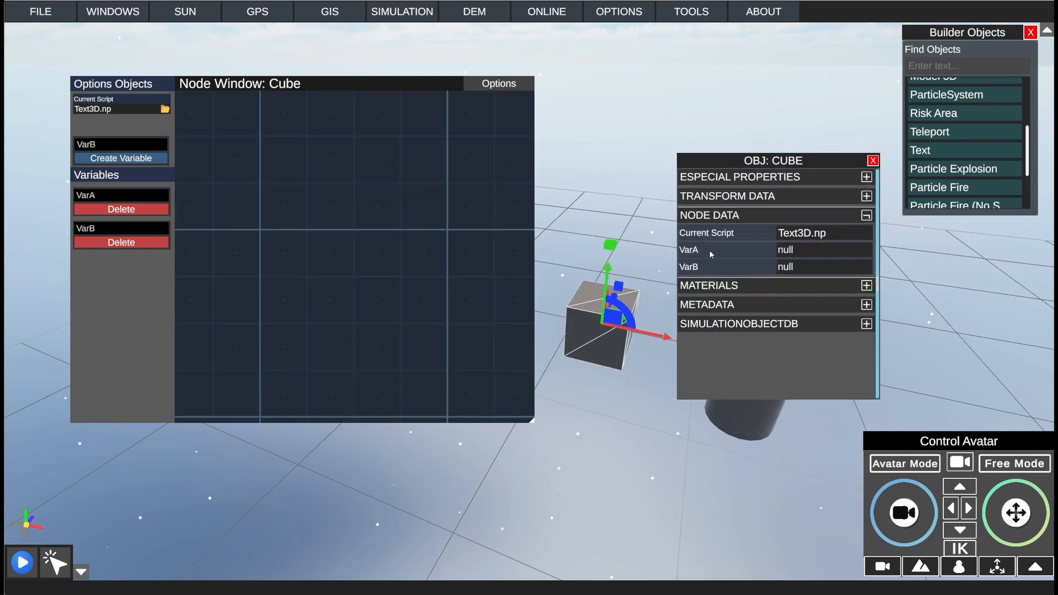
pyautogui.click(795, 250)
pyautogui.press('BackSpace')
pyautogui.write('CuboA')
pyautogui.click(808, 268)
pyautogui.write('CuboB')
pyautogui.moveTo(811, 160); pyautogui.dragTo(823, 204)
# Step: Add a Variable node to the cube's script and assign it to VarA
pyautogui.rightClick(287, 209)
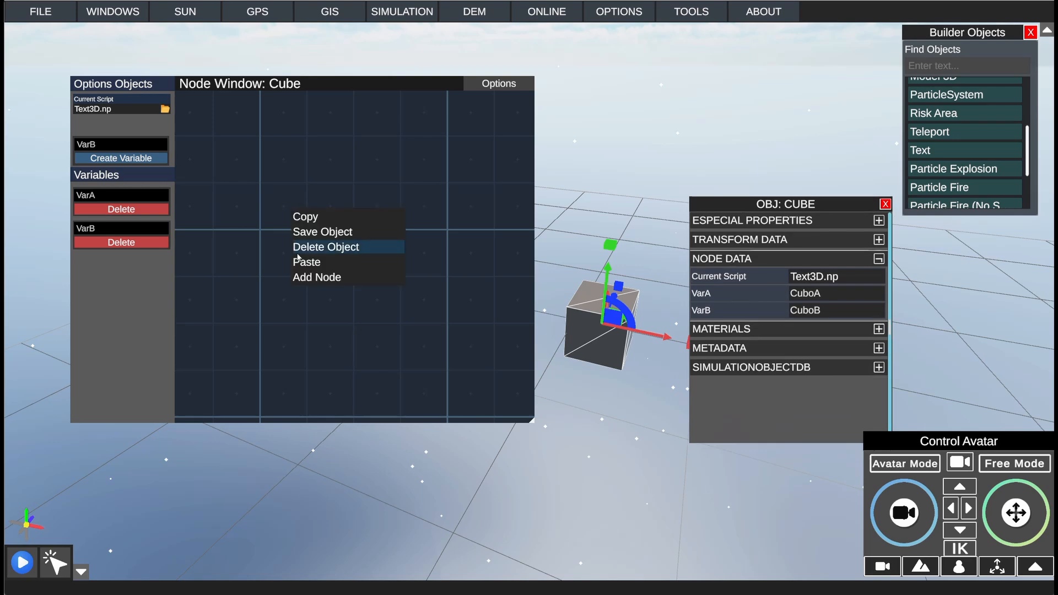
pyautogui.click(314, 279)
pyautogui.write('var')
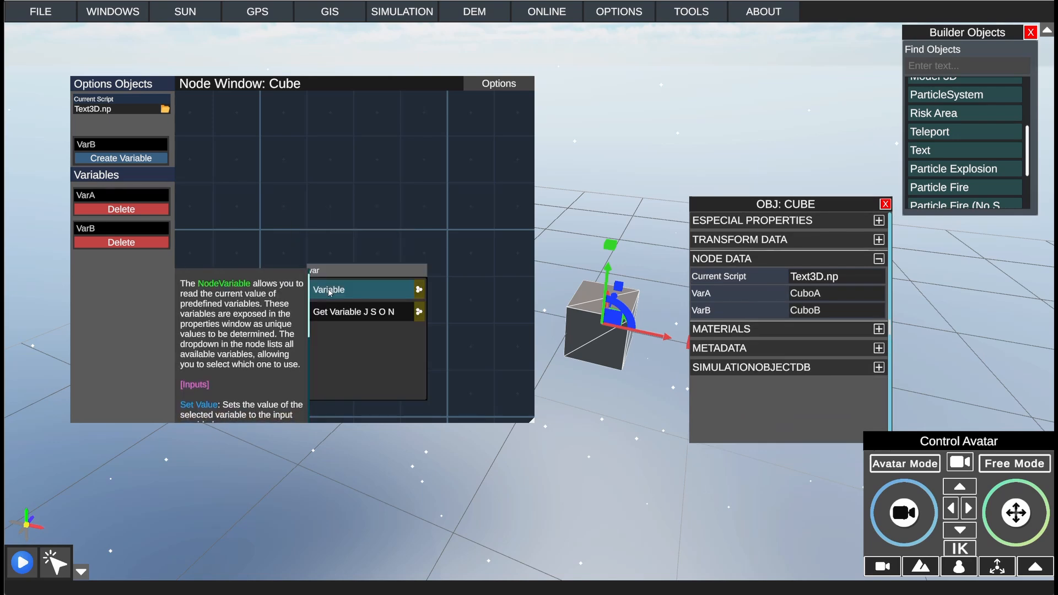
pyautogui.click(329, 290)
pyautogui.moveTo(340, 211); pyautogui.dragTo(341, 171)
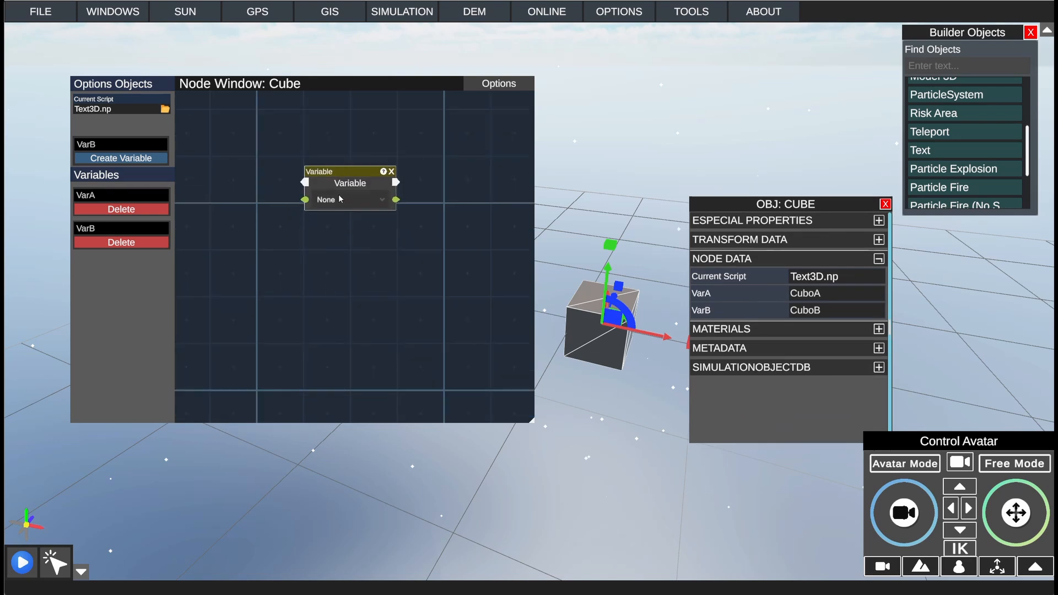
pyautogui.click(376, 203)
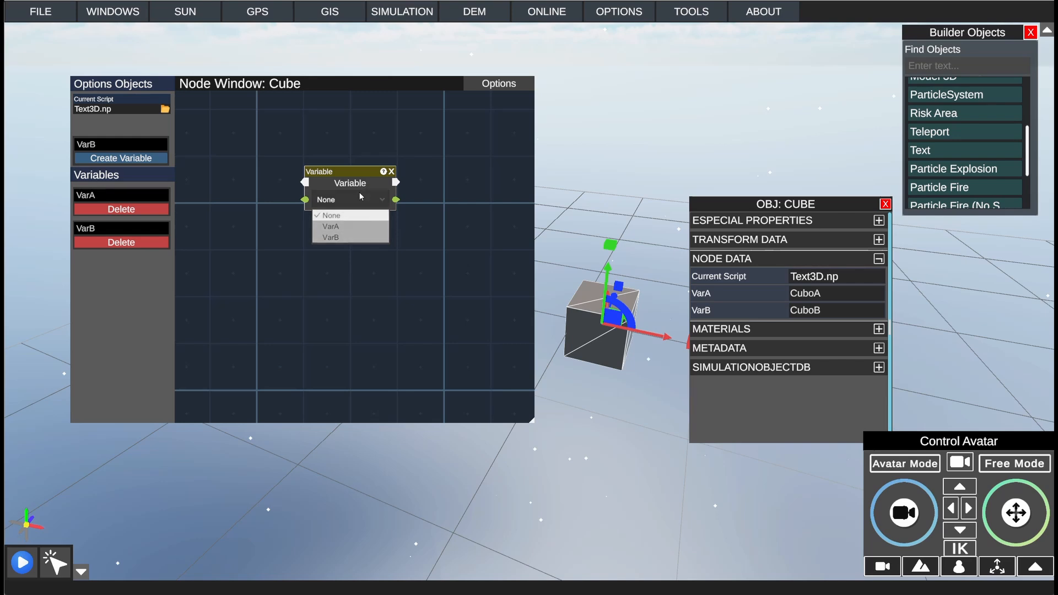
pyautogui.click(333, 226)
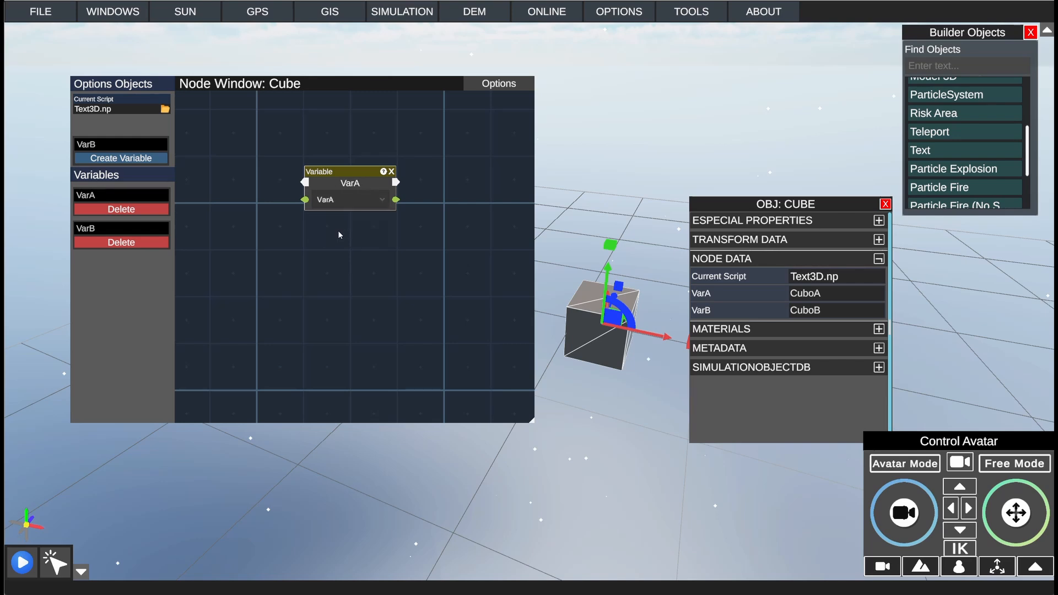
# Step: Add a second Variable node below the first and assign it to VarB
pyautogui.rightClick(338, 255)
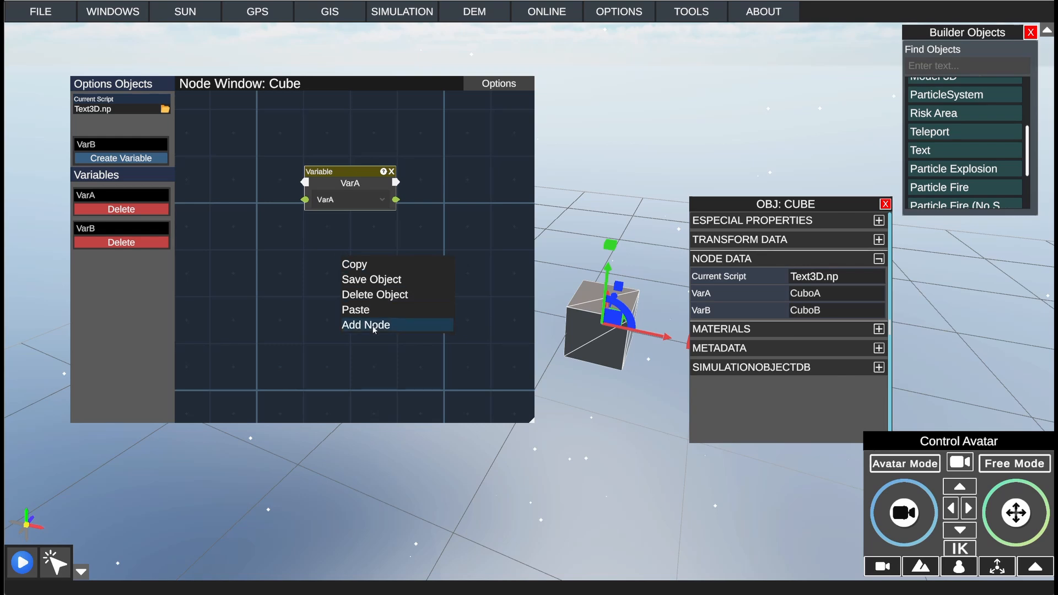
pyautogui.click(367, 325)
pyautogui.click(388, 338)
pyautogui.click(350, 272)
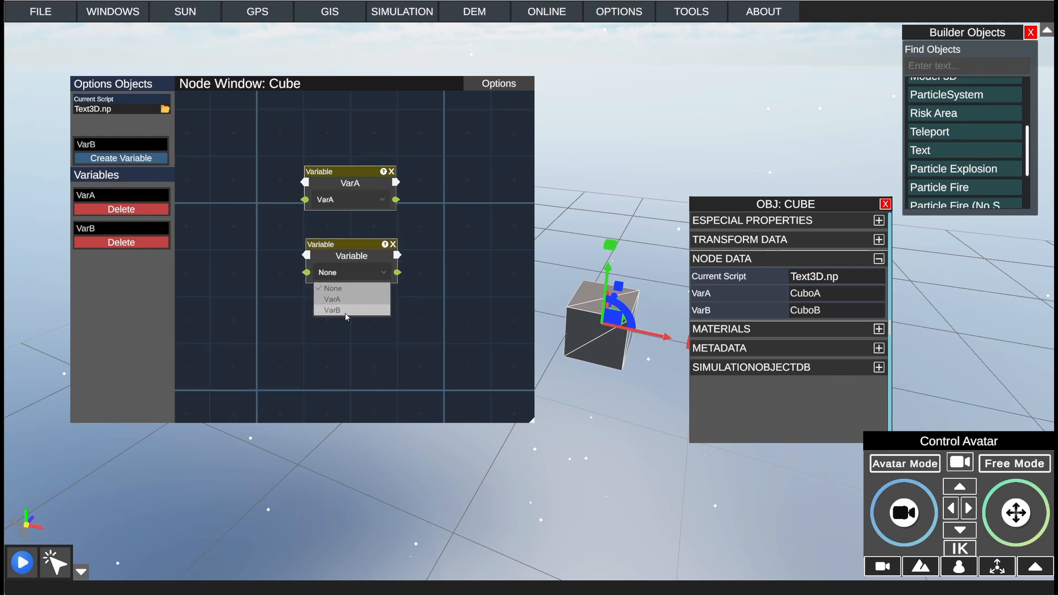
pyautogui.click(345, 314)
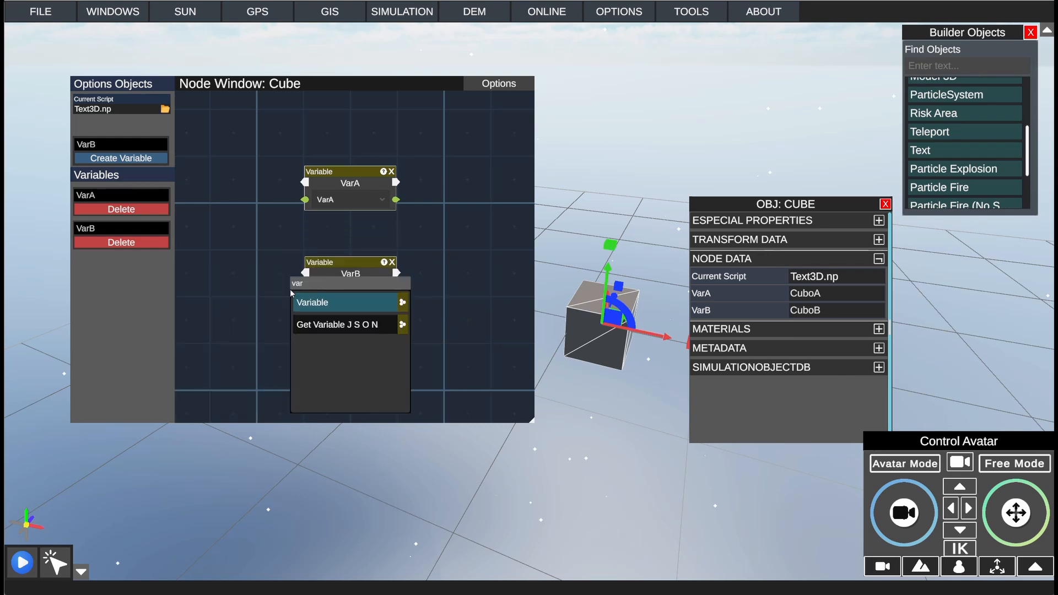
# Step: Add a Detect Collider node and arrange the VarA node above it and the VarB node below it
pyautogui.doubleClick(309, 285)
pyautogui.write('col')
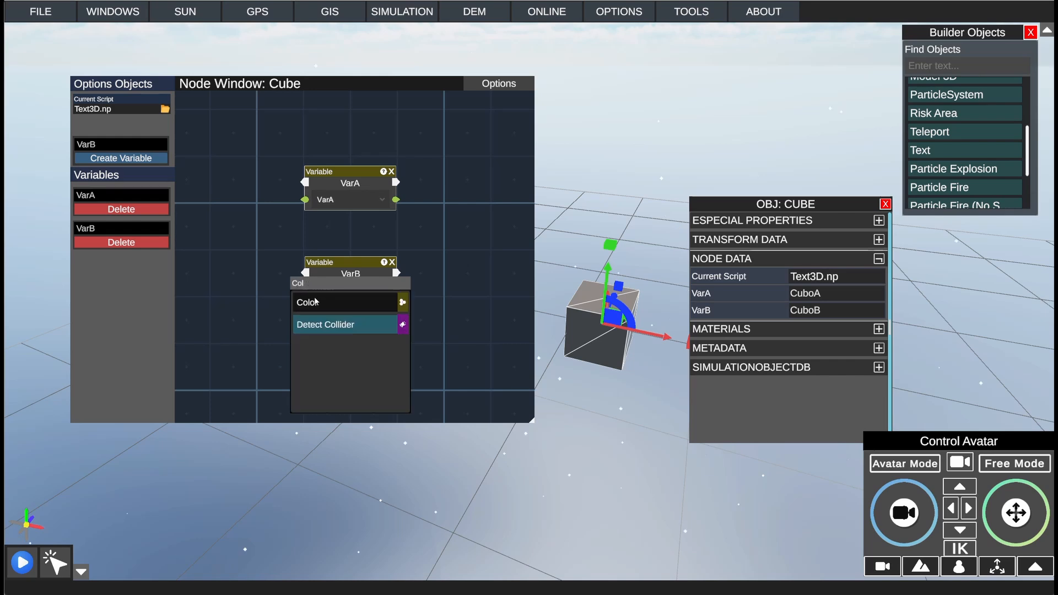
pyautogui.click(333, 326)
pyautogui.moveTo(271, 236)
pyautogui.mouseDown()
pyautogui.moveTo(304, 186)
pyautogui.moveTo(288, 236)
pyautogui.mouseUp()
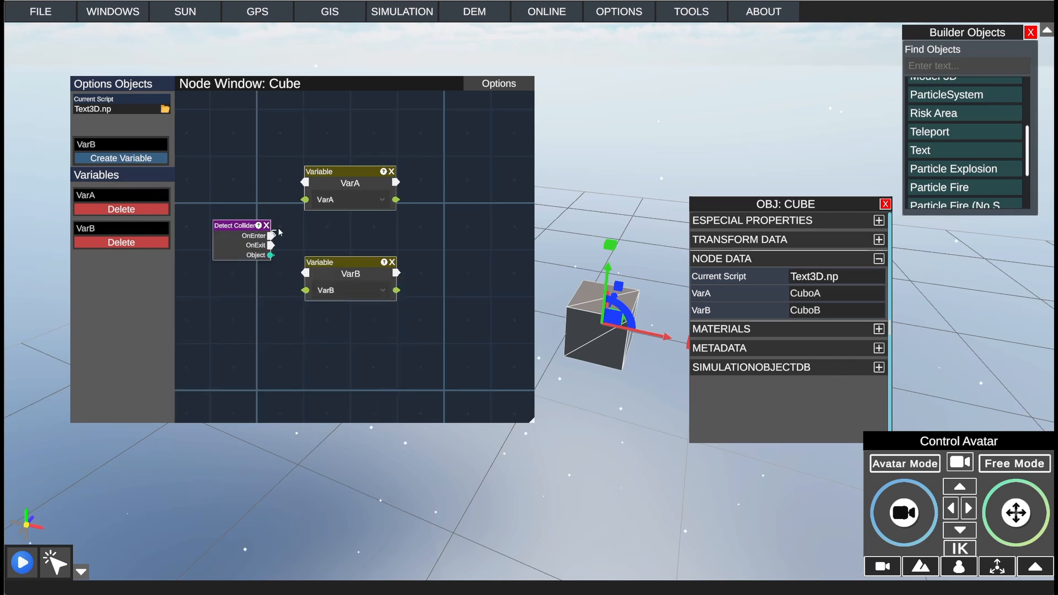
pyautogui.moveTo(329, 170); pyautogui.dragTo(233, 144)
pyautogui.moveTo(331, 263); pyautogui.dragTo(239, 301)
# Step: Add two NodeView nodes beside the Variable and Detect Collider nodes, one below the other
pyautogui.rightClick(406, 322)
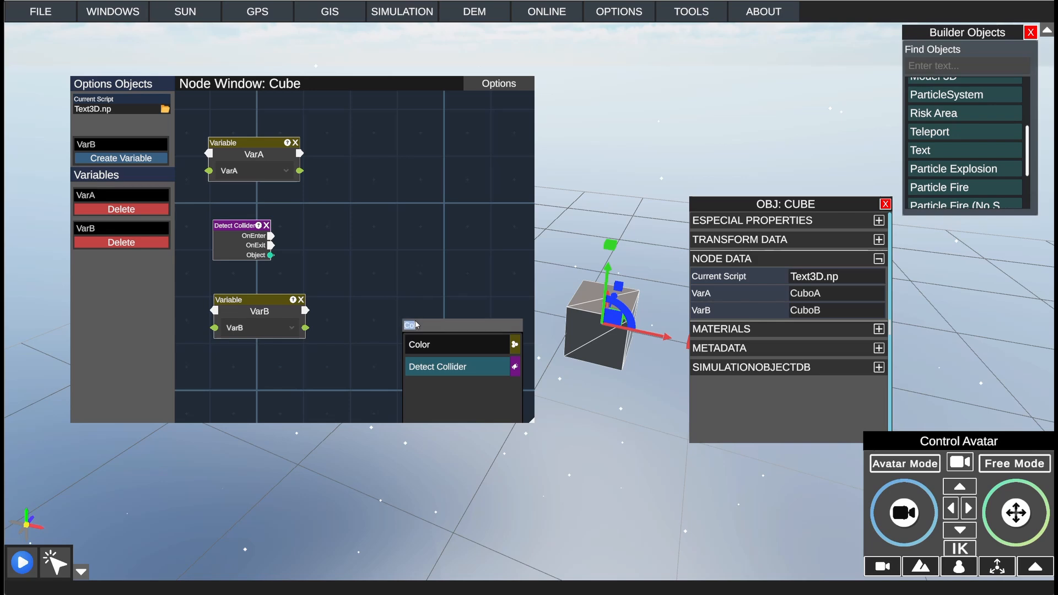
pyautogui.write('view')
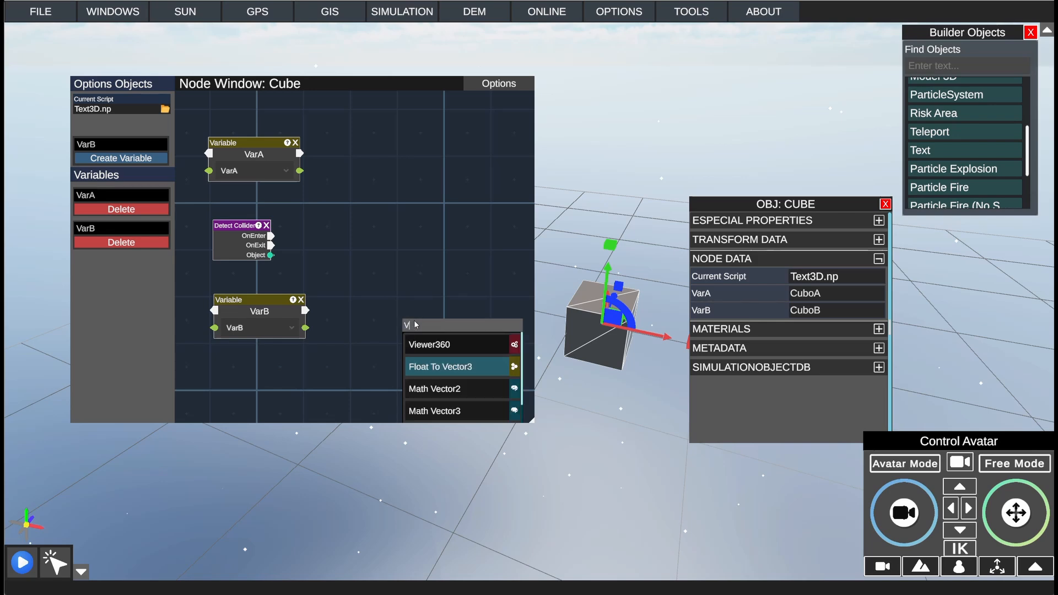
pyautogui.click(434, 366)
pyautogui.moveTo(441, 304); pyautogui.dragTo(399, 197)
pyautogui.rightClick(410, 248)
pyautogui.click(420, 303)
# Step: Connect the VarA output to the upper NodeView's value input and the VarB output to the lower one's
pyautogui.moveTo(300, 171); pyautogui.dragTo(315, 181)
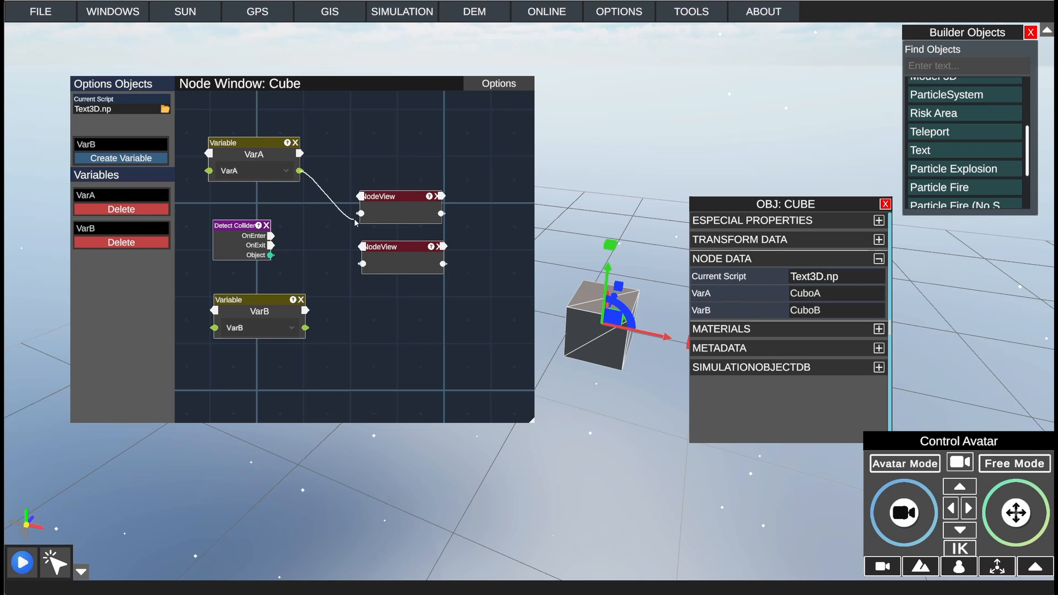
pyautogui.moveTo(355, 222); pyautogui.dragTo(361, 213)
pyautogui.moveTo(306, 328); pyautogui.dragTo(364, 264)
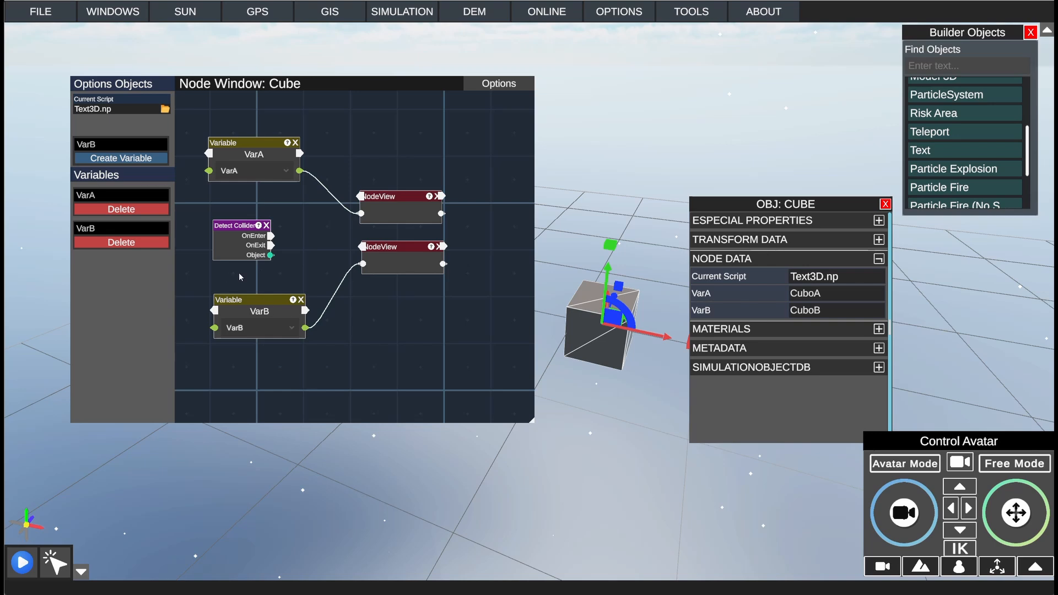
pyautogui.moveTo(249, 303); pyautogui.dragTo(233, 308)
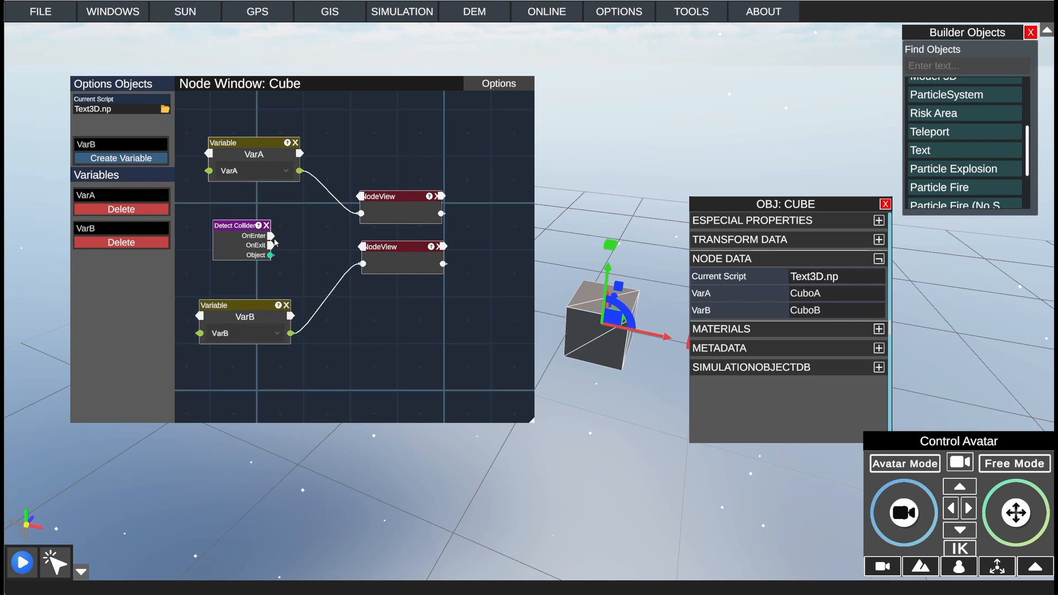
# Step: Connect Detect Collider's OnEnter to the upper NodeView and OnExit to the lower one, spacing the two NodeViews apart
pyautogui.moveTo(271, 236); pyautogui.dragTo(361, 197)
pyautogui.moveTo(271, 245); pyautogui.dragTo(390, 248)
pyautogui.moveTo(390, 248); pyautogui.dragTo(387, 271)
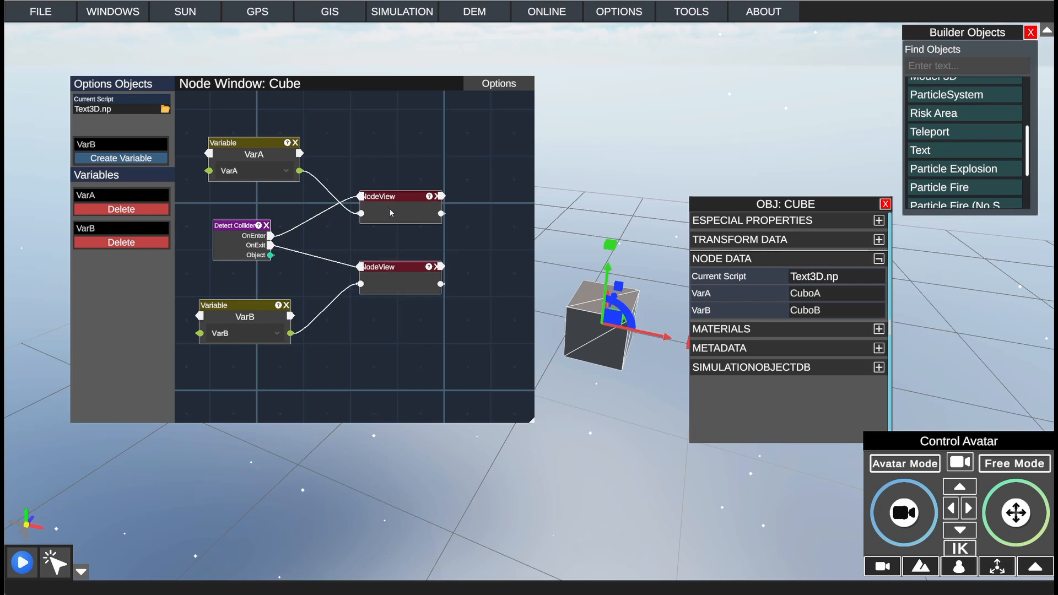
pyautogui.moveTo(389, 198); pyautogui.dragTo(388, 192)
# Step: Save the cube's script, run the simulation to check the values in the NodeView nodes, and stop it
pyautogui.click(487, 85)
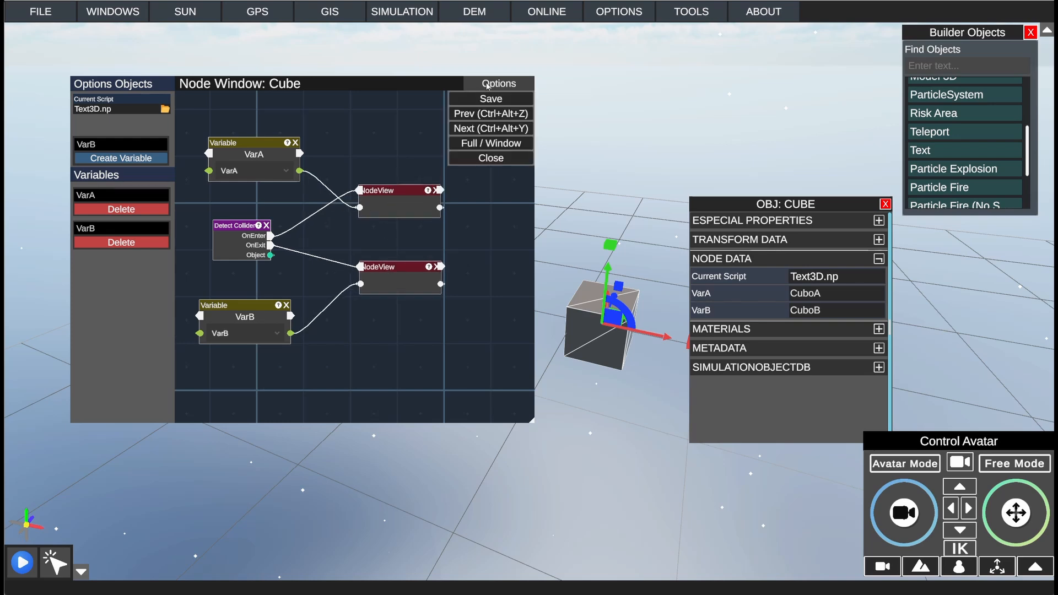
pyautogui.click(488, 99)
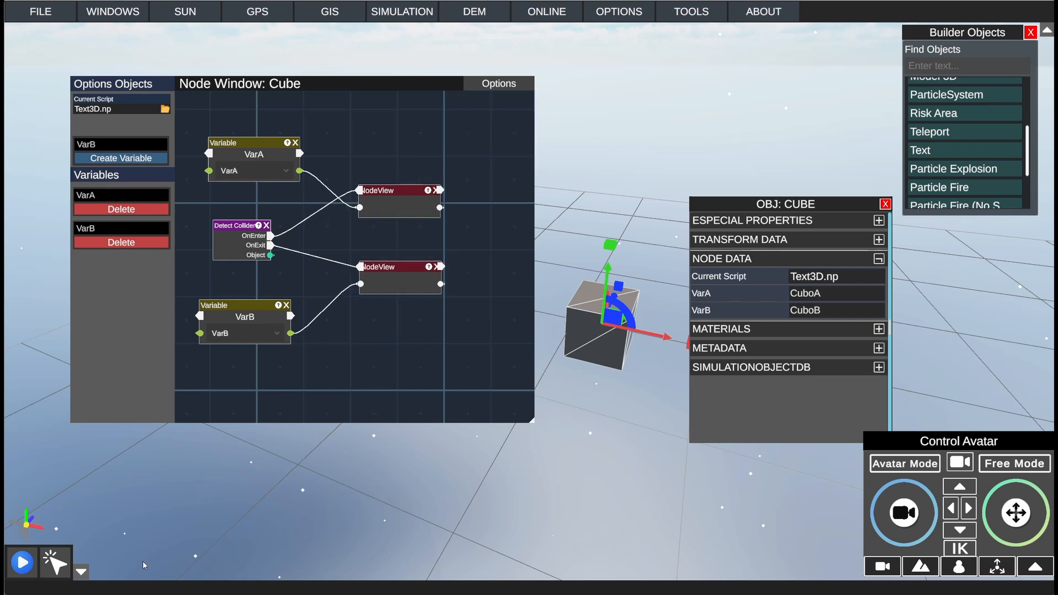
pyautogui.click(20, 564)
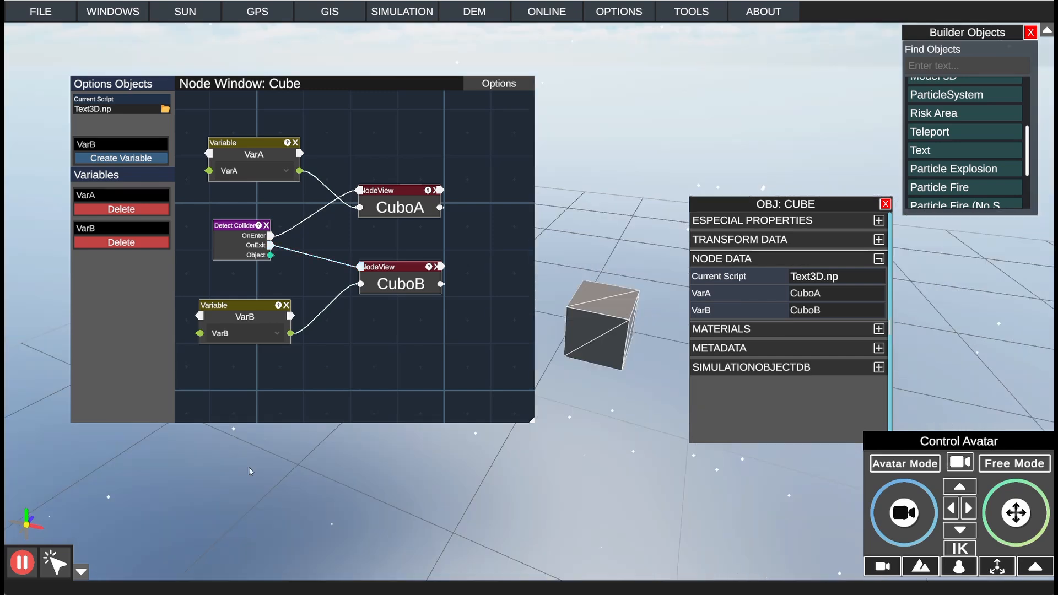
pyautogui.click(21, 566)
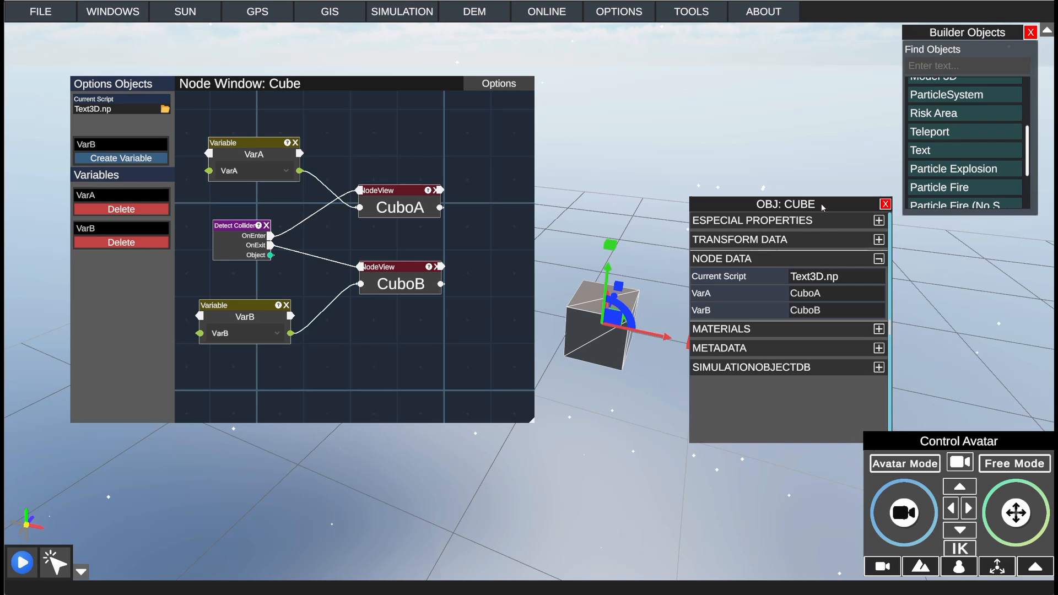
# Step: Move the properties window off the cylinder, compare the cube's and cylinder's scripts, and assign Text3D.np to the cylinder
pyautogui.moveTo(818, 205); pyautogui.dragTo(932, 224)
pyautogui.click(787, 298)
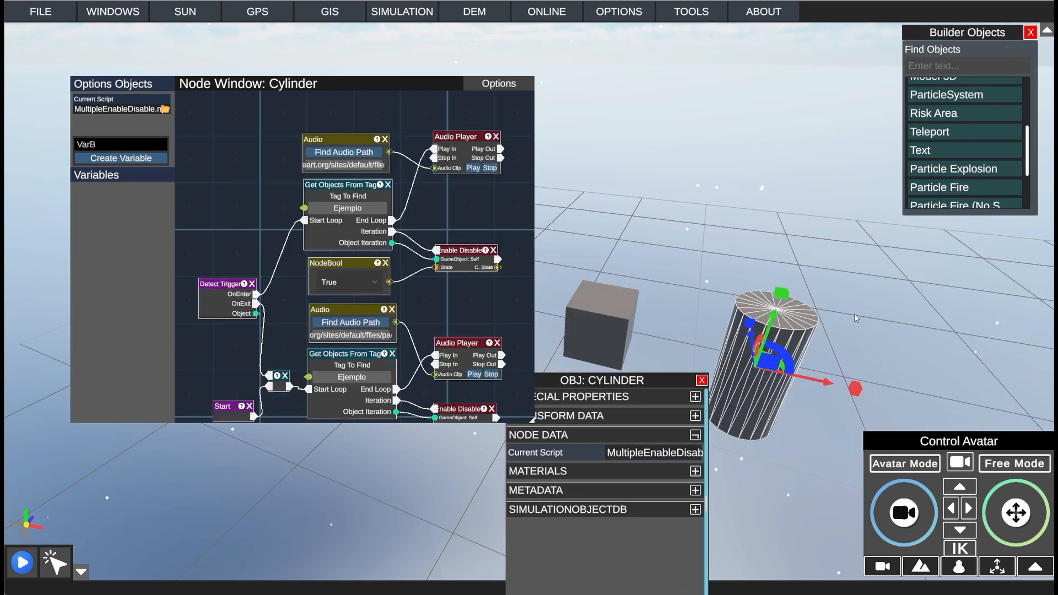
pyautogui.click(631, 341)
pyautogui.click(795, 319)
pyautogui.click(604, 322)
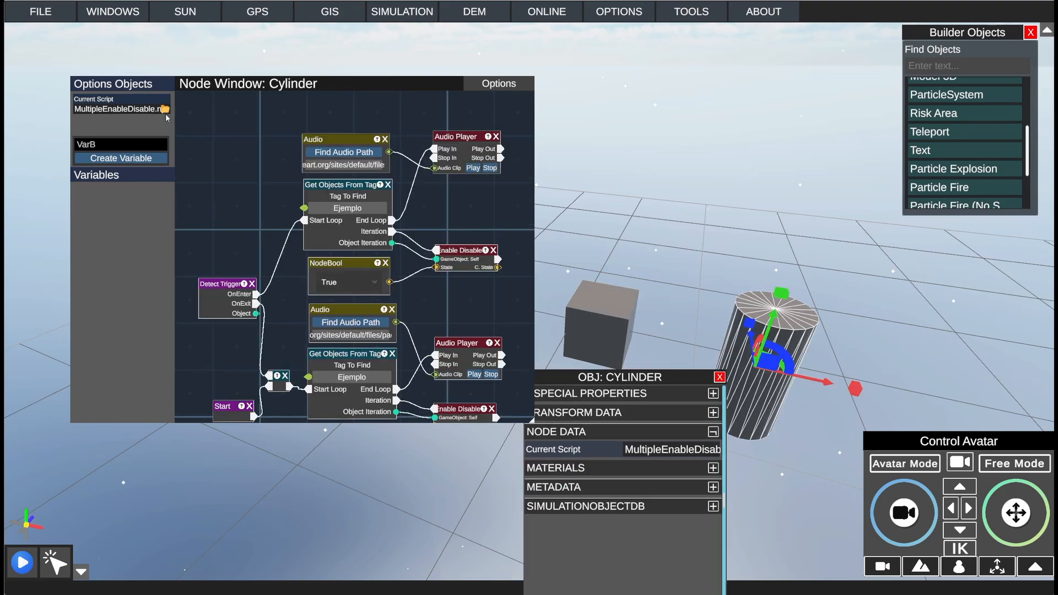
pyautogui.click(165, 110)
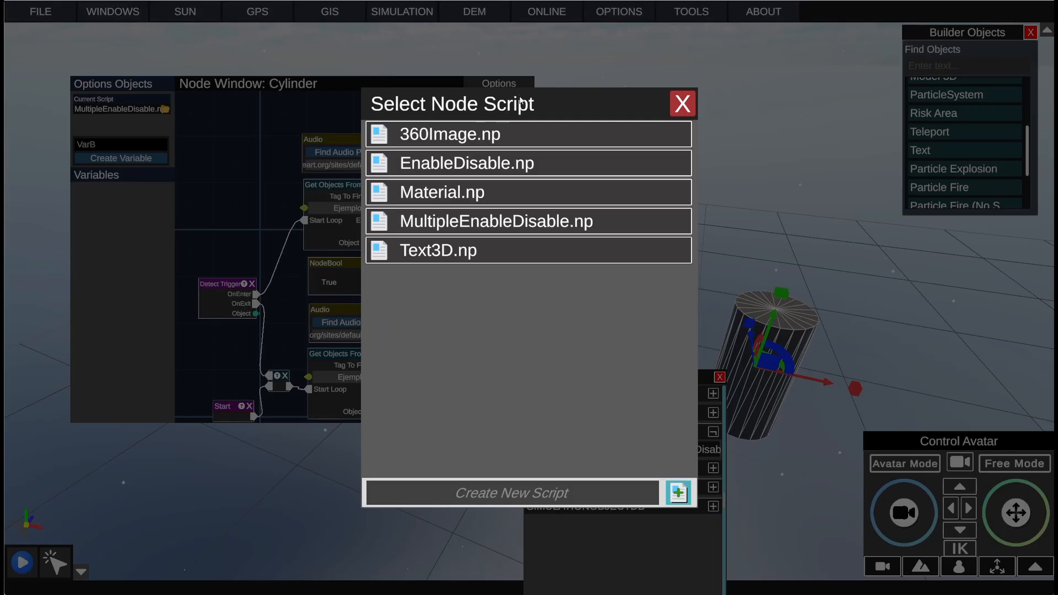
pyautogui.click(441, 250)
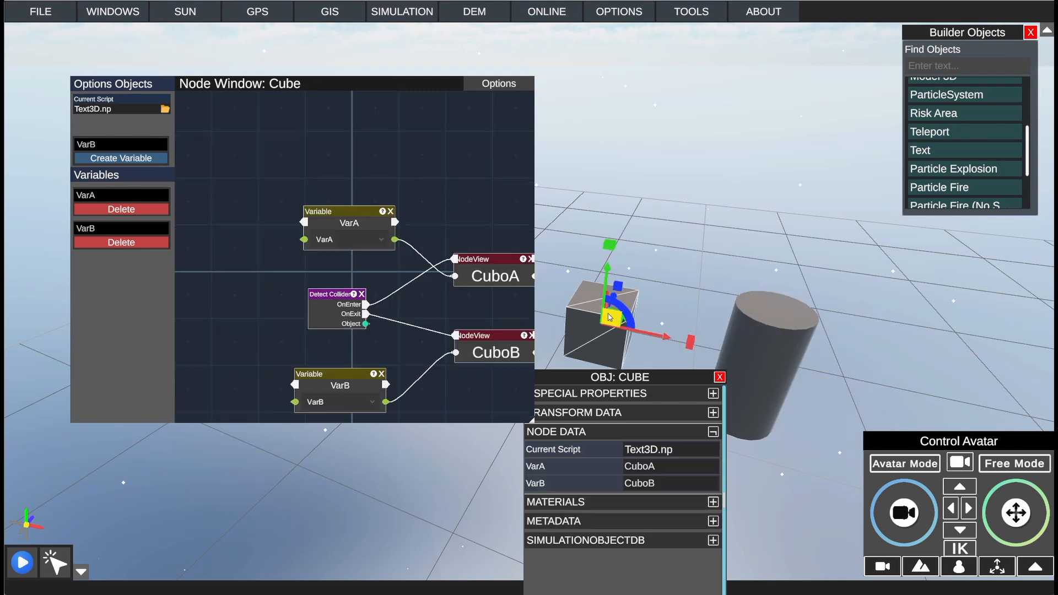
# Step: Set the cylinder's VarA to CilindroA and replace its VarB value with a name starting with Cilindro
pyautogui.click(759, 326)
pyautogui.moveTo(693, 385); pyautogui.dragTo(744, 67)
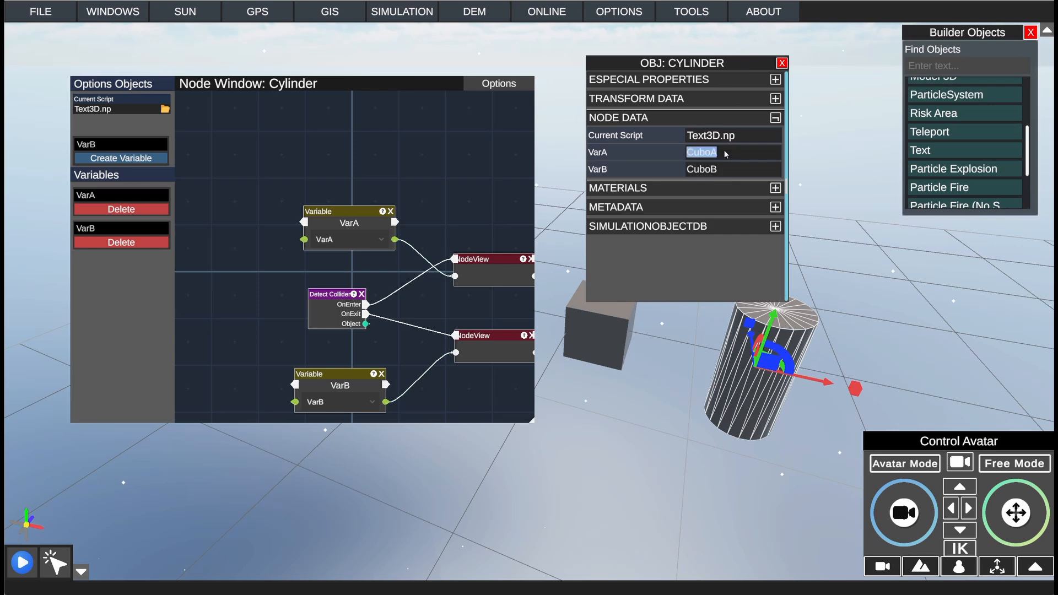
pyautogui.write('CilindroA')
pyautogui.click(722, 169)
pyautogui.write('Cilindro')
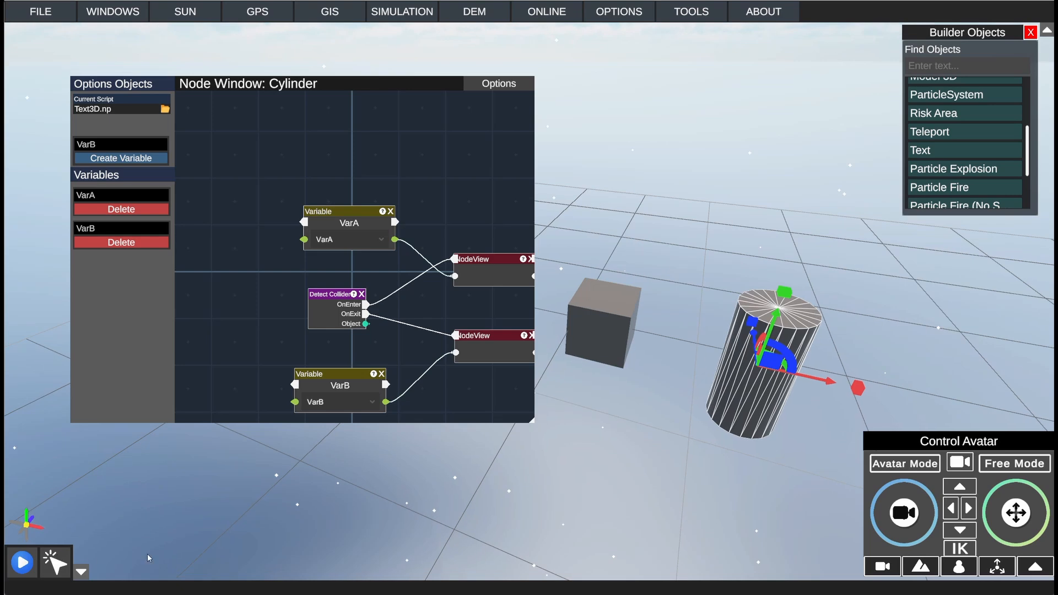
# Step: Run the simulation and walk the avatar into and out of the cylinder to check its NodeView values
pyautogui.click(22, 563)
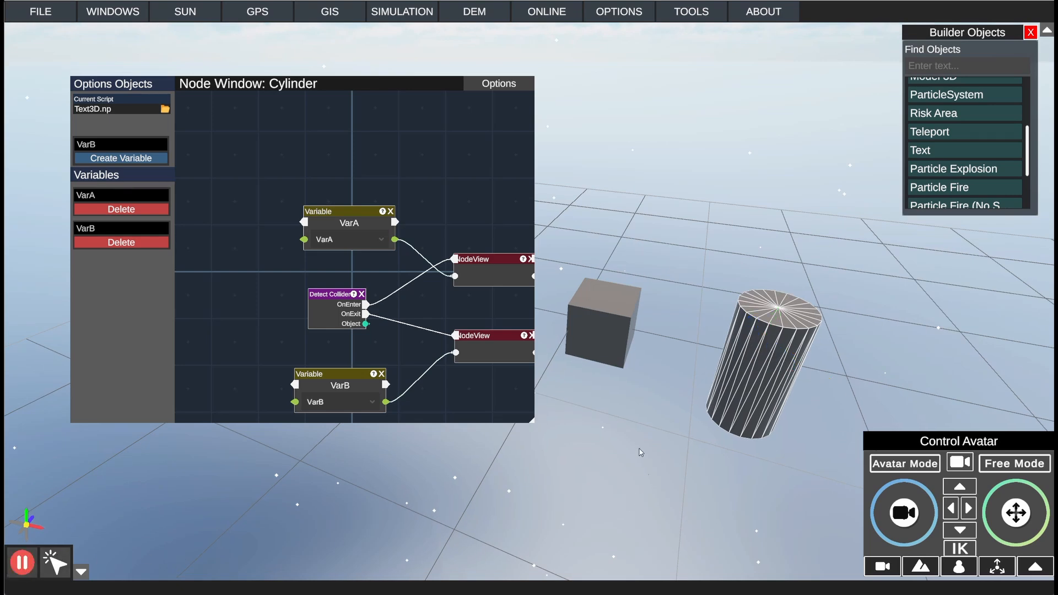
pyautogui.click(891, 462)
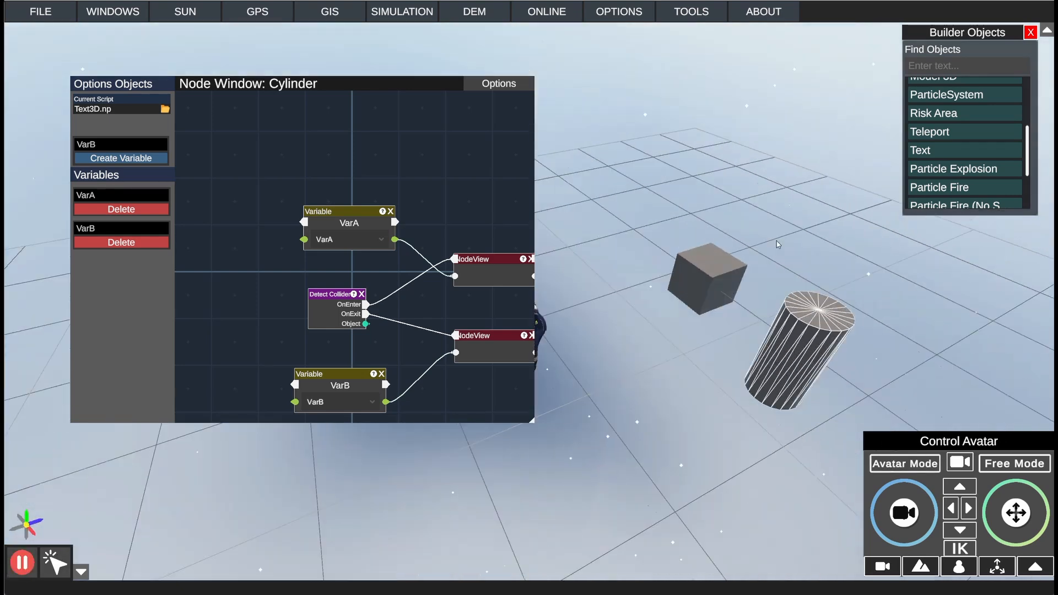
pyautogui.moveTo(445, 86); pyautogui.dragTo(401, 71)
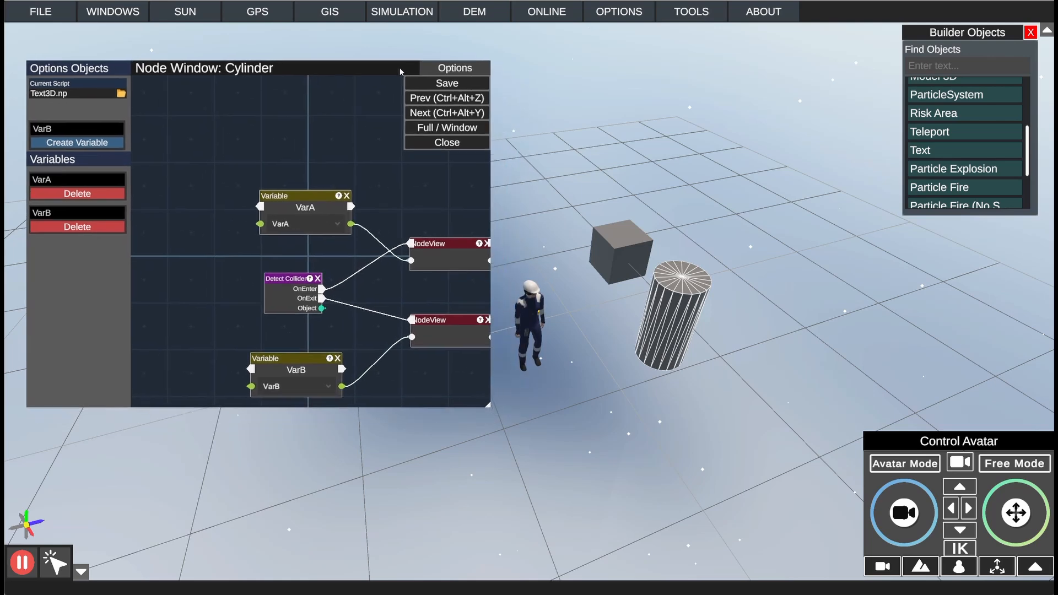
pyautogui.moveTo(698, 219); pyautogui.dragTo(711, 218, button='right')
pyautogui.press('w')
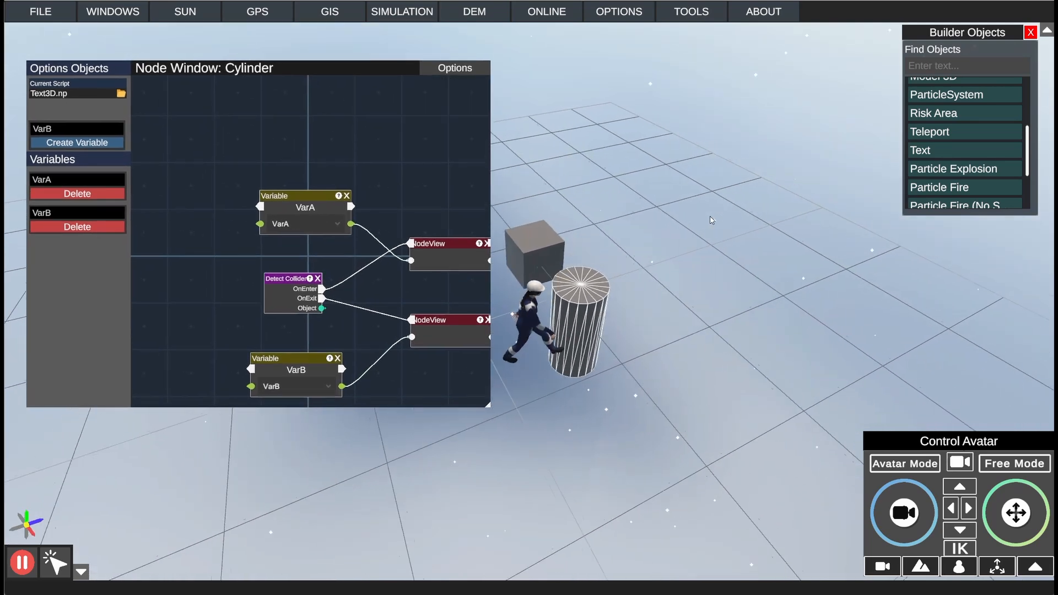
pyautogui.press('a')
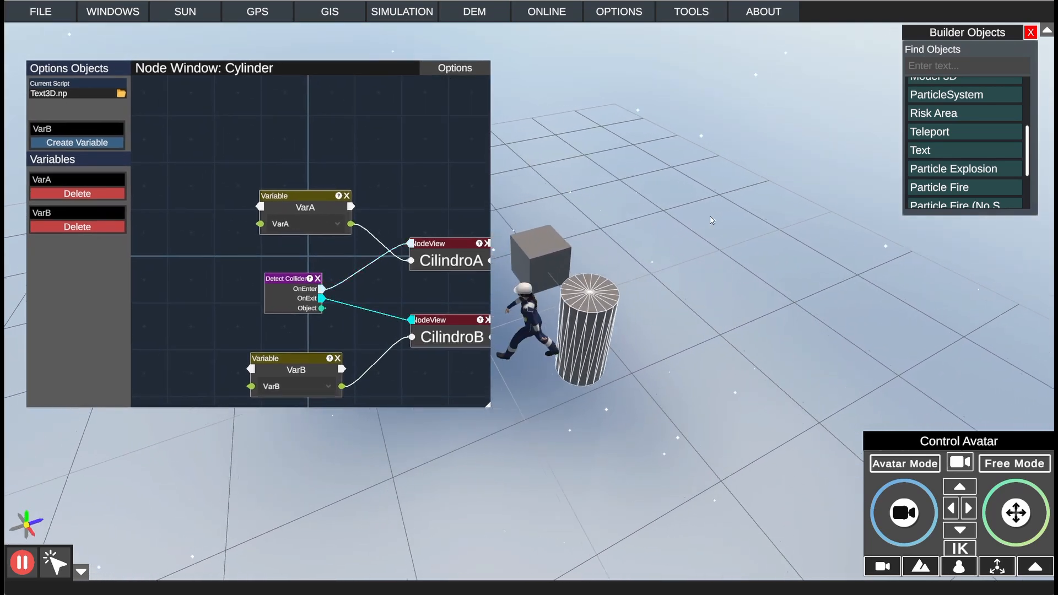
pyautogui.press('s')
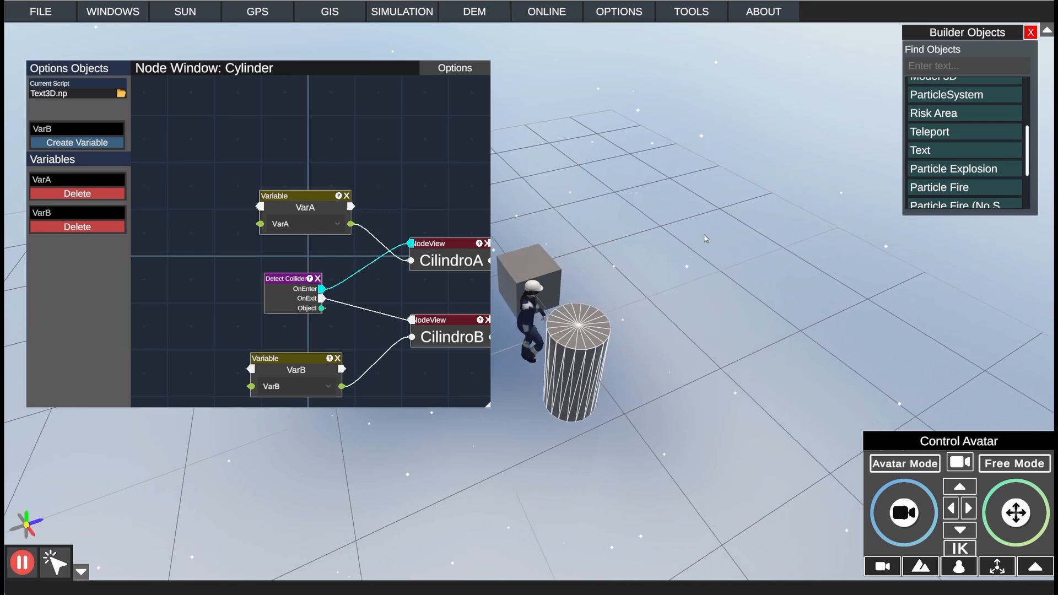
pyautogui.press('w')
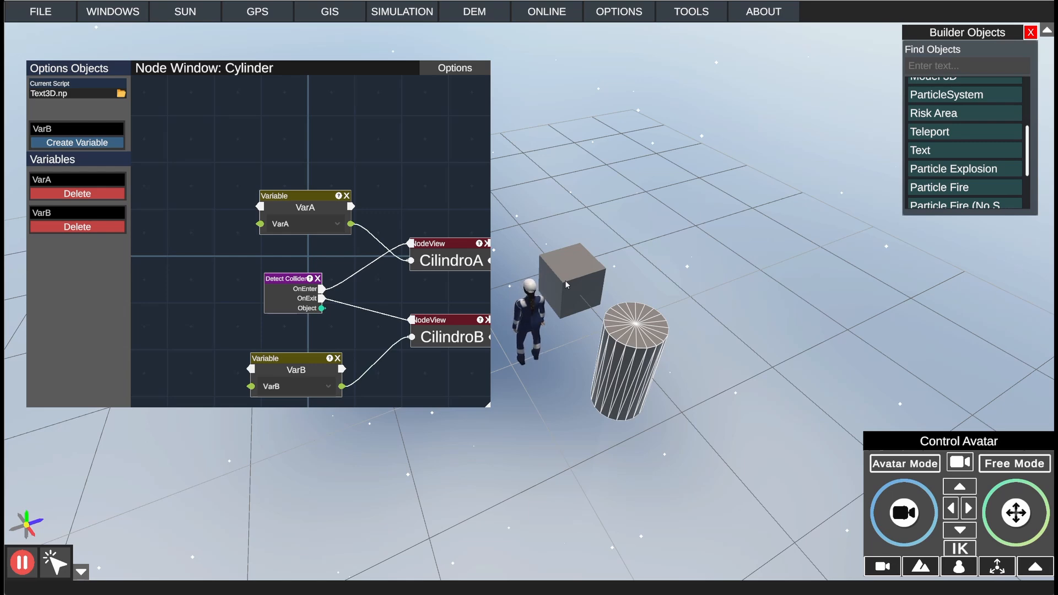
# Step: Return to free mode and compare the NodeView values in the cube's and the cylinder's scripts
pyautogui.click(1028, 465)
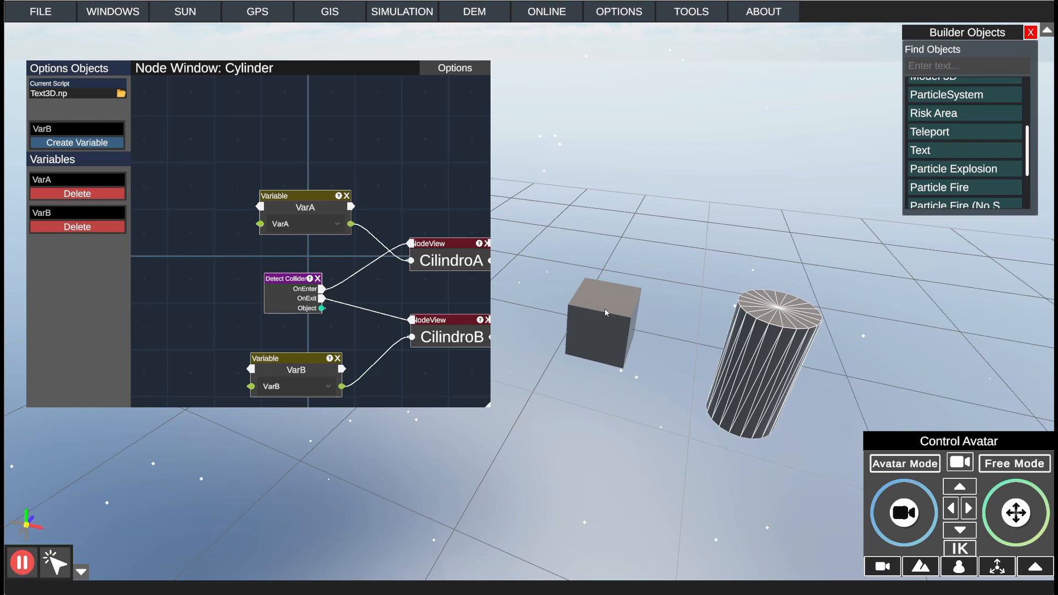
pyautogui.click(607, 310)
pyautogui.click(778, 336)
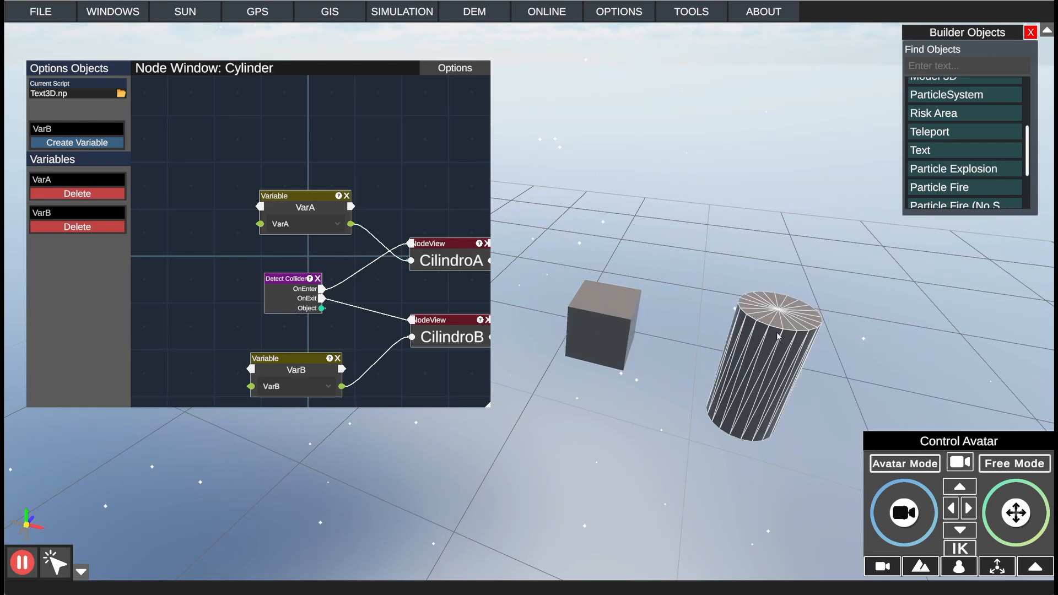
pyautogui.click(618, 318)
pyautogui.click(793, 339)
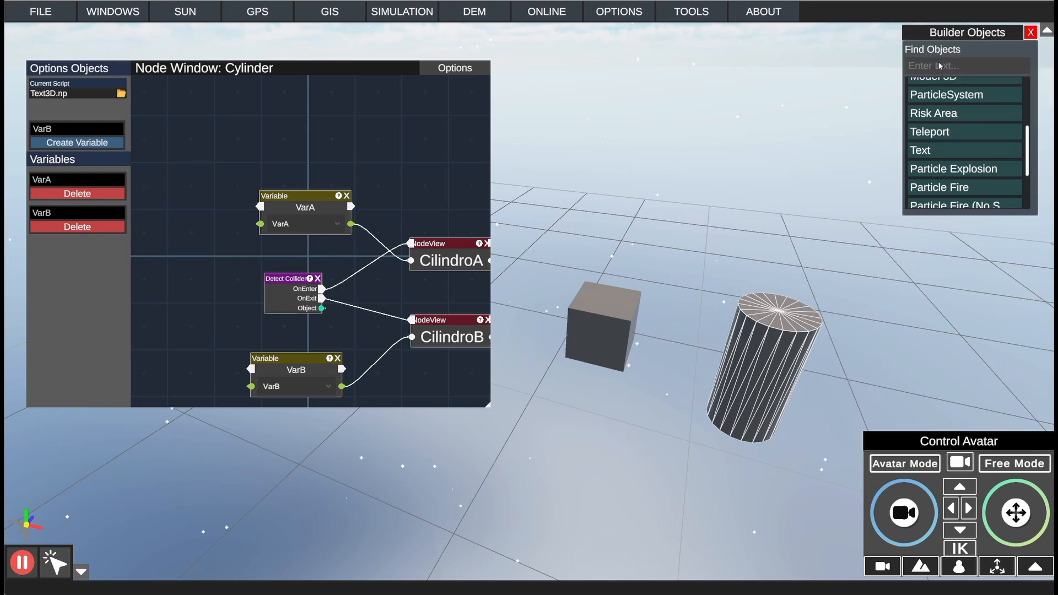
# Step: Place a Text object above the cube and bring the cube's script back into the node window
pyautogui.click(930, 152)
pyautogui.click(631, 246)
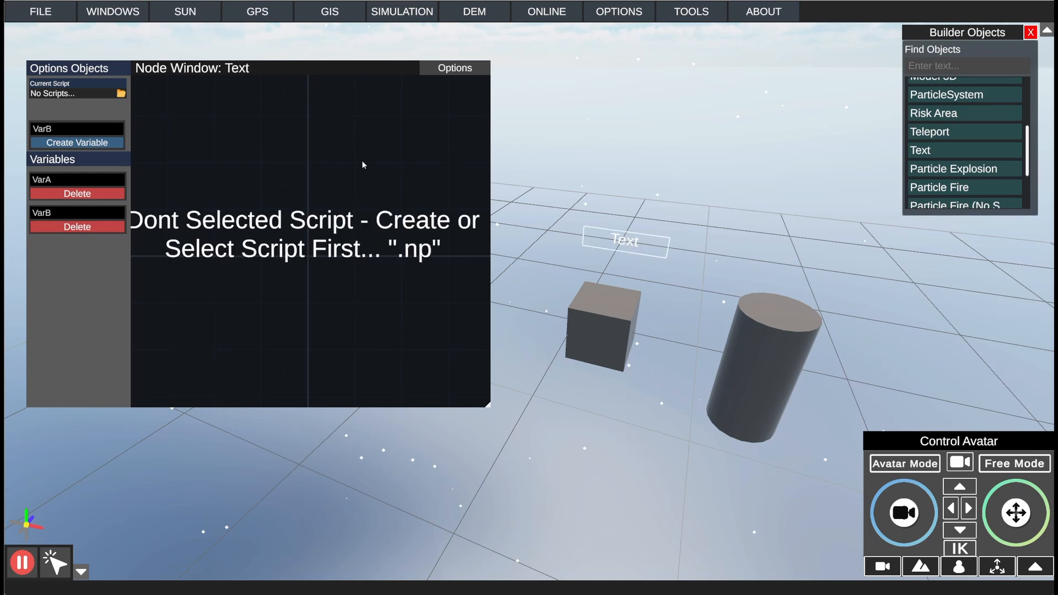
pyautogui.click(622, 321)
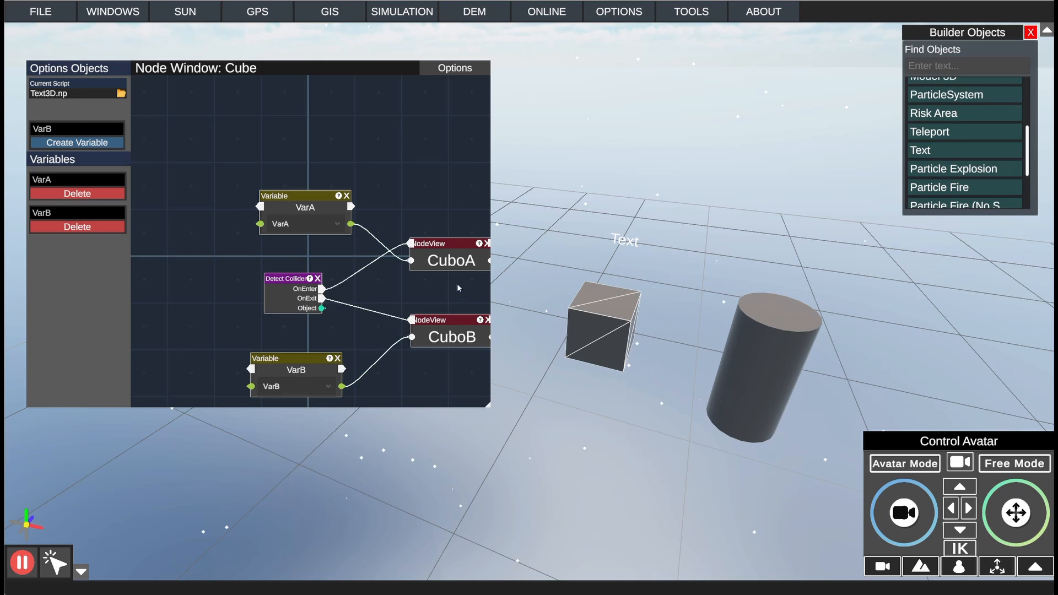
# Step: Enter PreText as the name for a new variable in the cube's script and shift the VarA node slightly left
pyautogui.moveTo(460, 288); pyautogui.dragTo(404, 262)
pyautogui.click(94, 135)
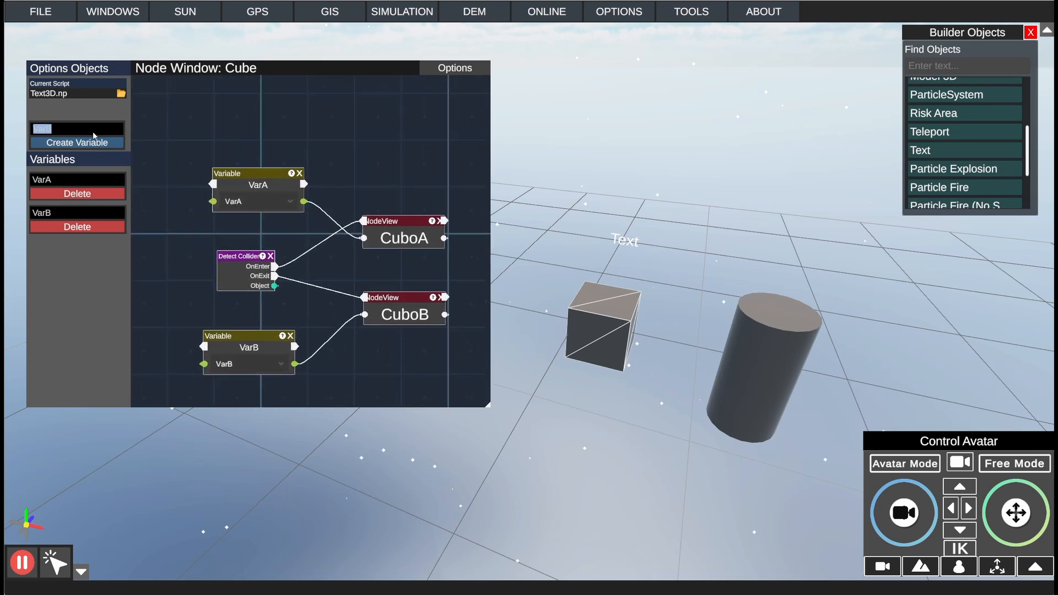
pyautogui.write('PreText')
pyautogui.moveTo(257, 175); pyautogui.dragTo(238, 176)
pyautogui.moveTo(369, 194)
pyautogui.mouseDown()
pyautogui.moveTo(336, 182)
pyautogui.moveTo(351, 239)
pyautogui.moveTo(299, 306)
pyautogui.moveTo(288, 169)
pyautogui.moveTo(314, 147)
pyautogui.moveTo(370, 187)
pyautogui.mouseUp()
# Step: Add an Account node to the right of the NodeViews and connect the upper NodeView's flow output to its Pulse input
pyautogui.rightClick(434, 209)
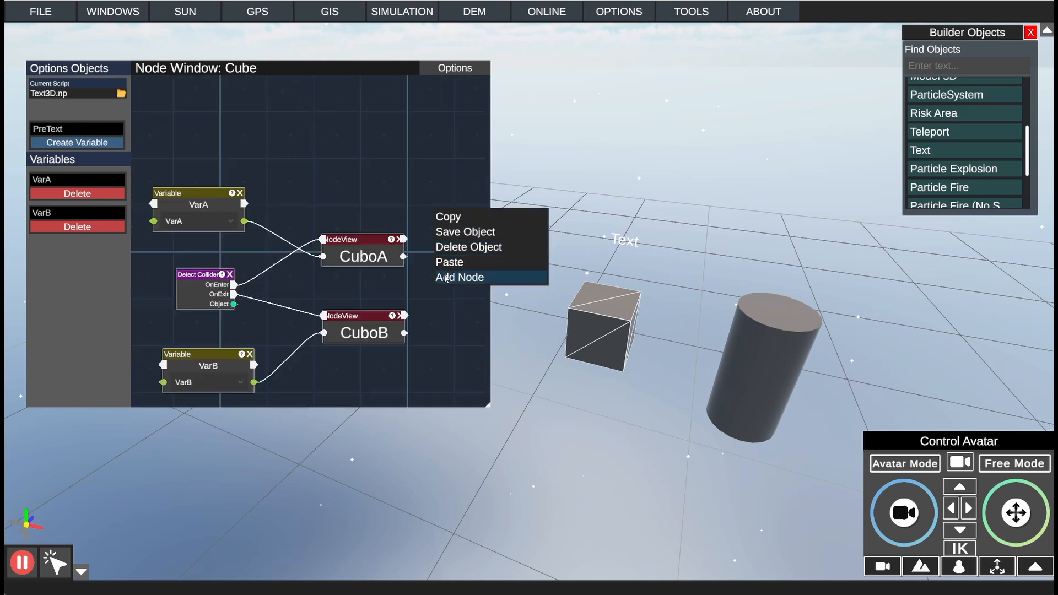
pyautogui.click(445, 278)
pyautogui.moveTo(456, 244); pyautogui.dragTo(327, 250)
pyautogui.rightClick(330, 130)
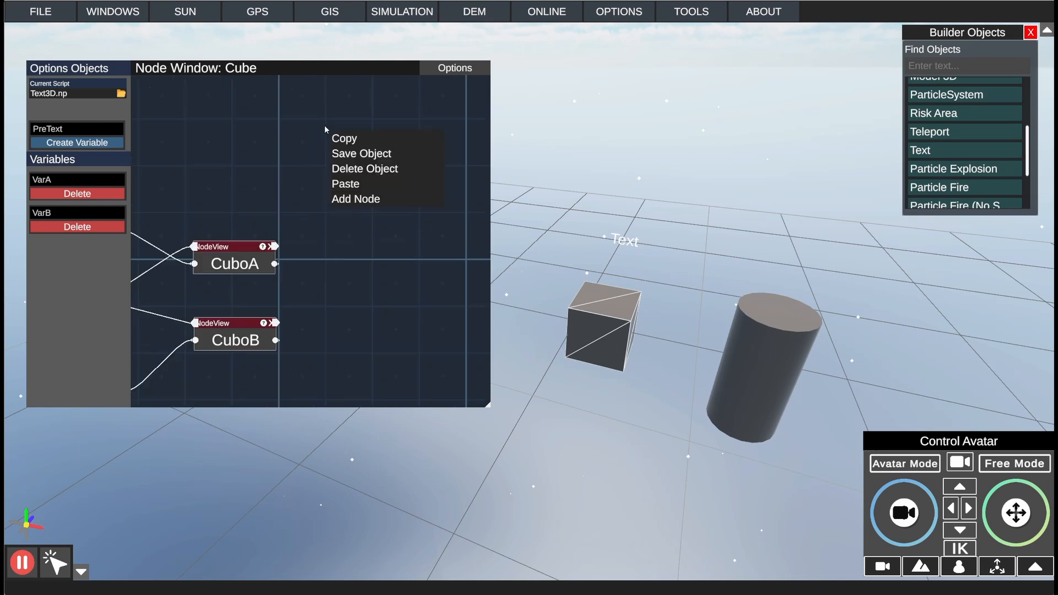
pyautogui.click(371, 203)
pyautogui.doubleClick(389, 196)
pyautogui.write('Acc')
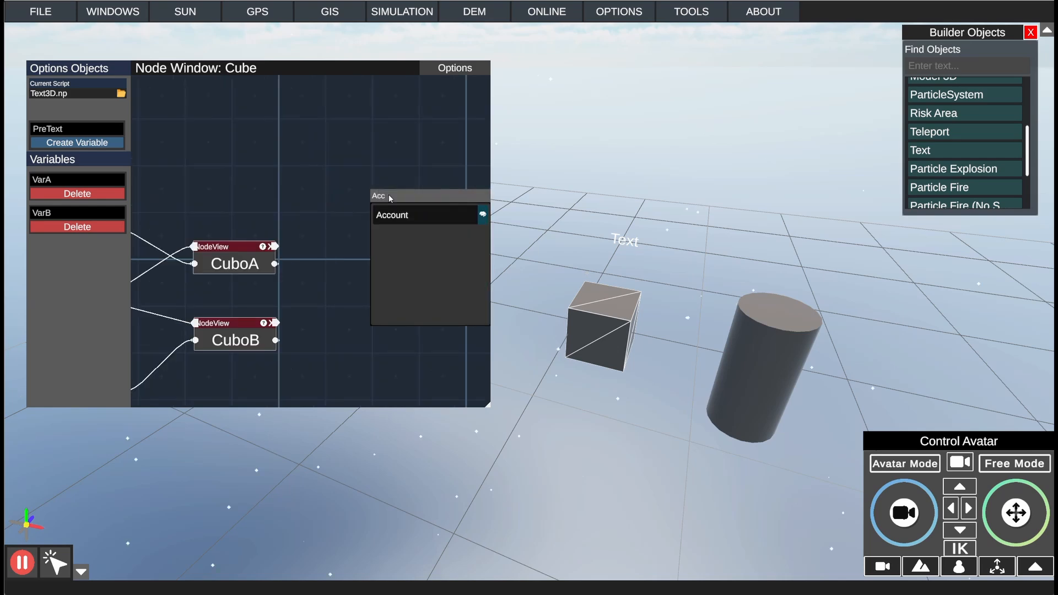
pyautogui.click(395, 213)
pyautogui.moveTo(384, 177); pyautogui.dragTo(428, 183)
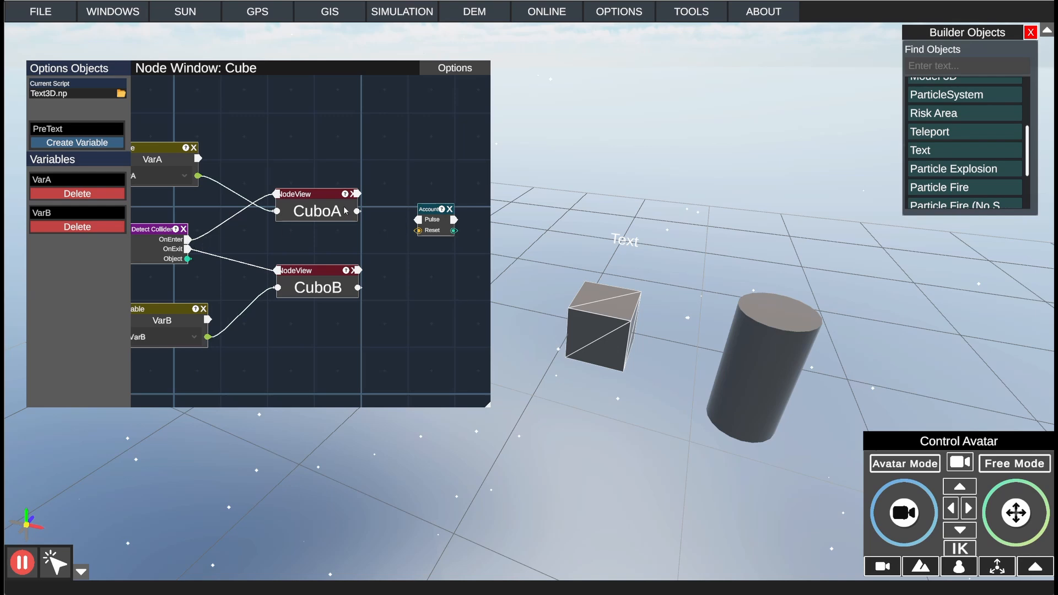
pyautogui.moveTo(358, 194); pyautogui.dragTo(431, 184)
pyautogui.moveTo(428, 240); pyautogui.dragTo(340, 279)
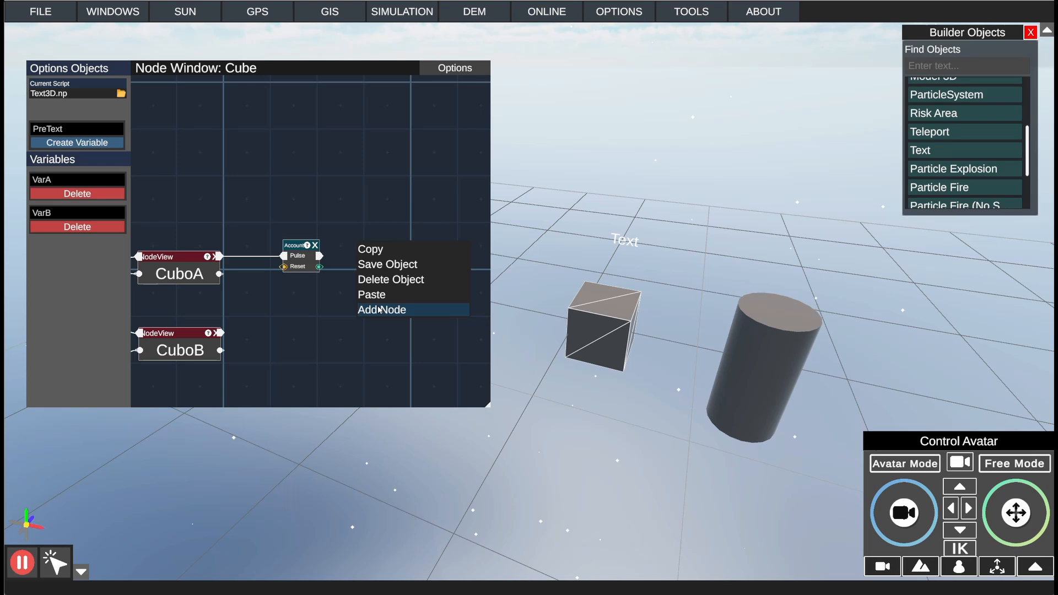
# Step: Add a Text Object node to the right of the Account node
pyautogui.click(379, 310)
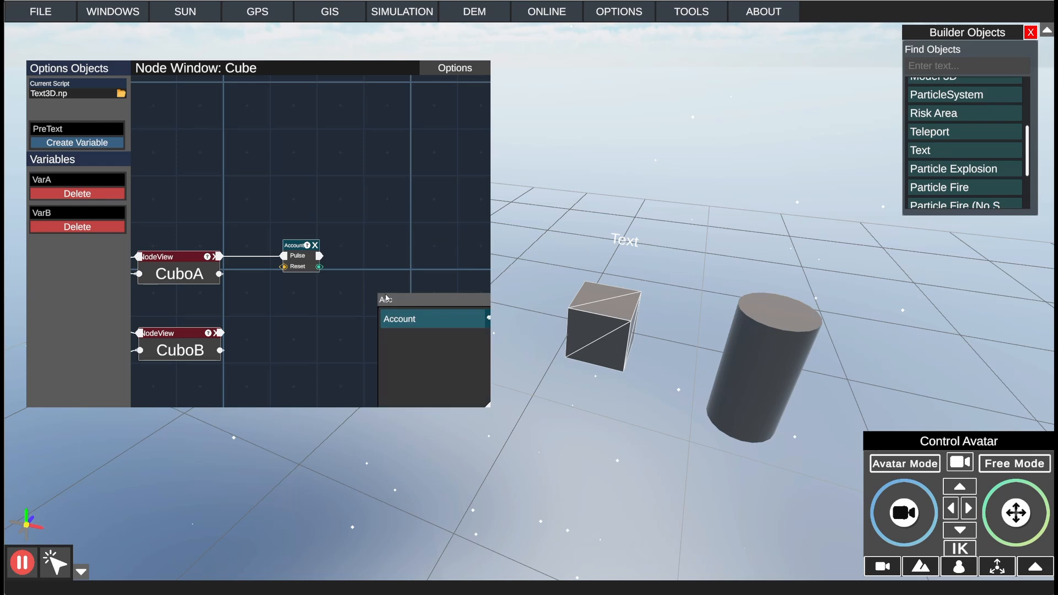
pyautogui.rightClick(373, 229)
pyautogui.click(402, 296)
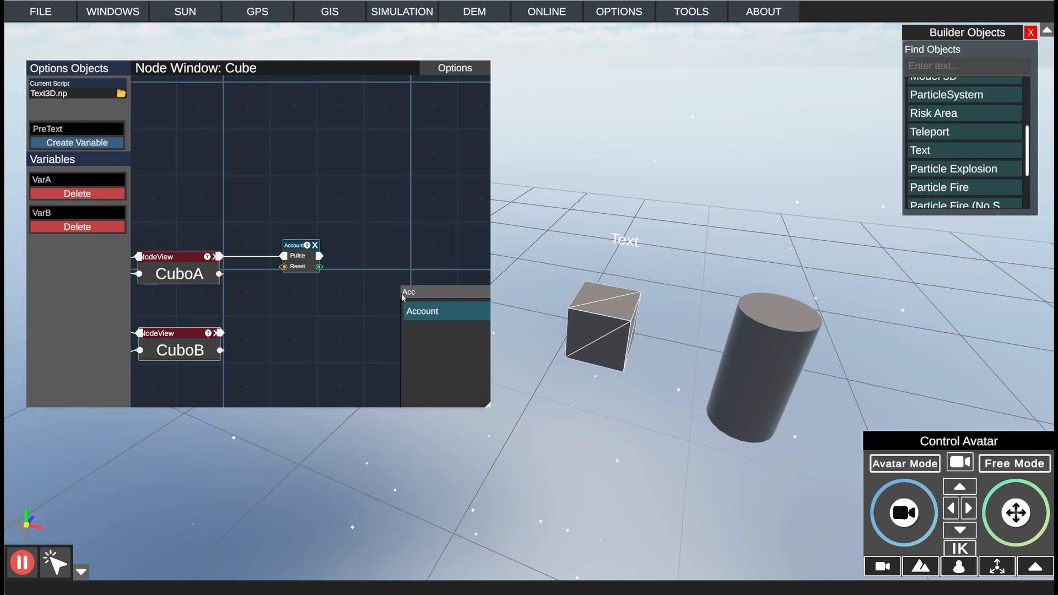
pyautogui.write('Tex')
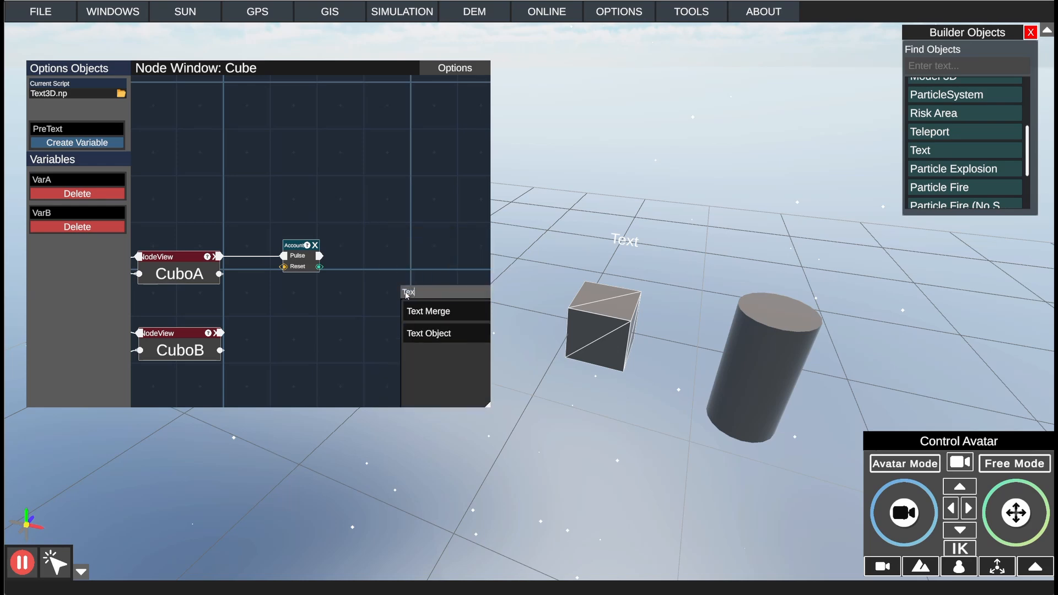
pyautogui.click(429, 333)
pyautogui.moveTo(429, 249); pyautogui.dragTo(383, 235)
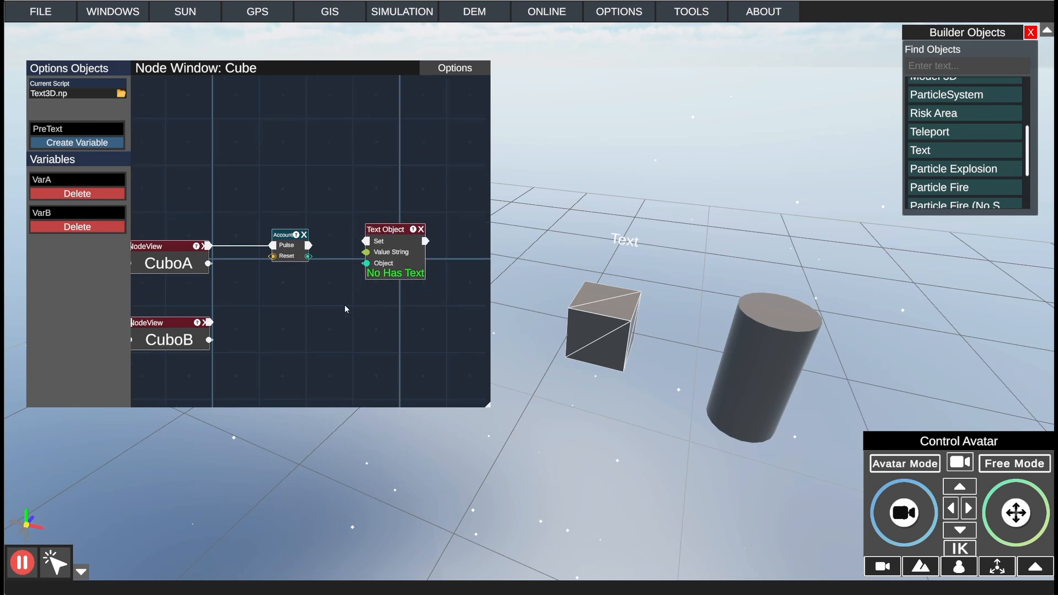
# Step: Add an Object node below the Account node and assign the scene's Text object to it
pyautogui.rightClick(346, 310)
pyautogui.click(384, 295)
pyautogui.moveTo(391, 233); pyautogui.dragTo(404, 241)
pyautogui.rightClick(388, 298)
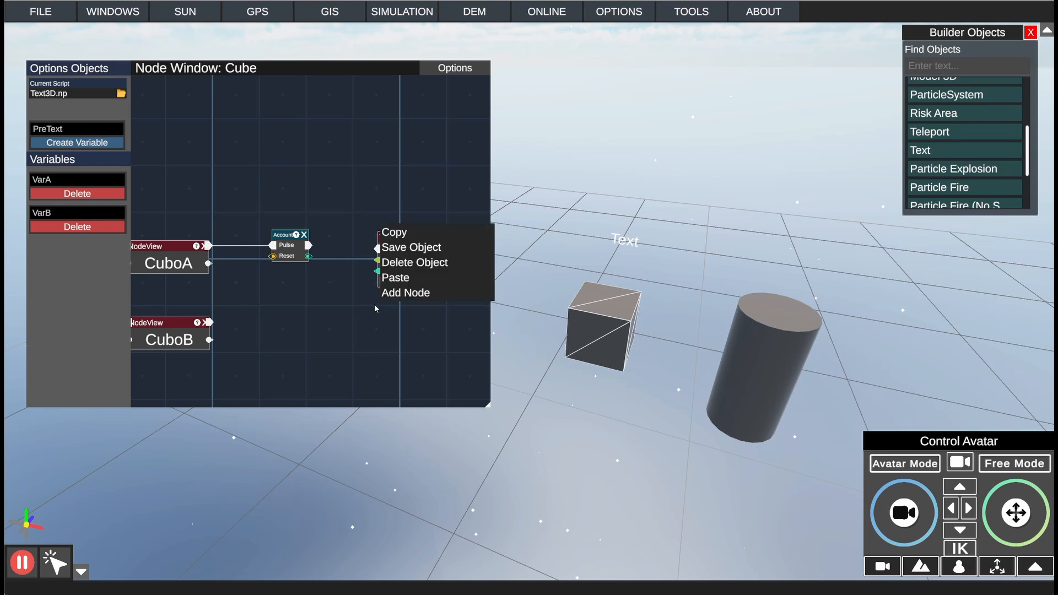
pyautogui.click(393, 295)
pyautogui.rightClick(321, 292)
pyautogui.click(346, 287)
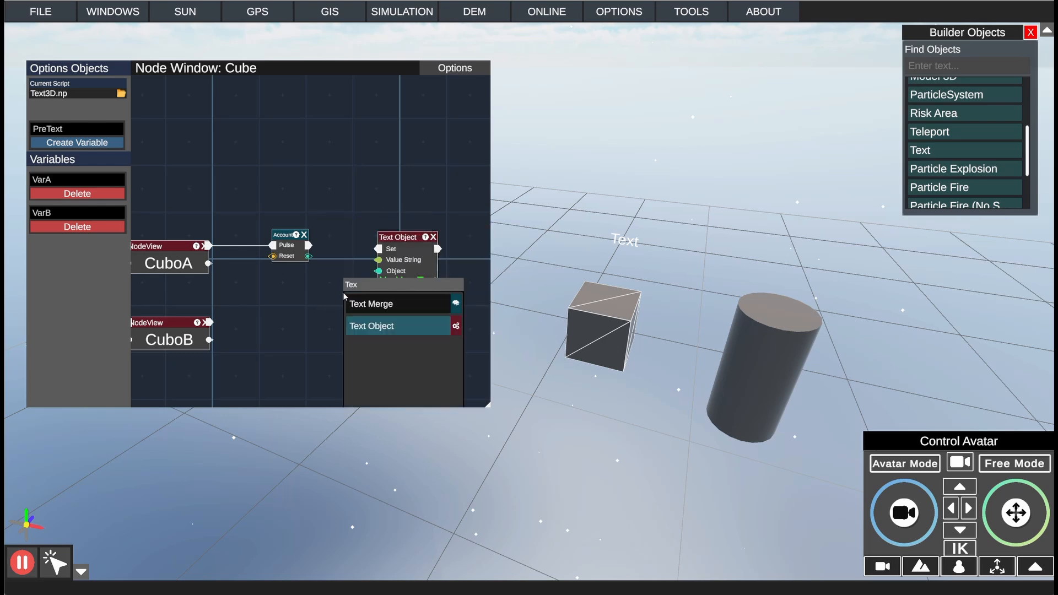
pyautogui.click(369, 290)
pyautogui.write('Obj')
pyautogui.click(374, 393)
pyautogui.moveTo(379, 266); pyautogui.dragTo(300, 348)
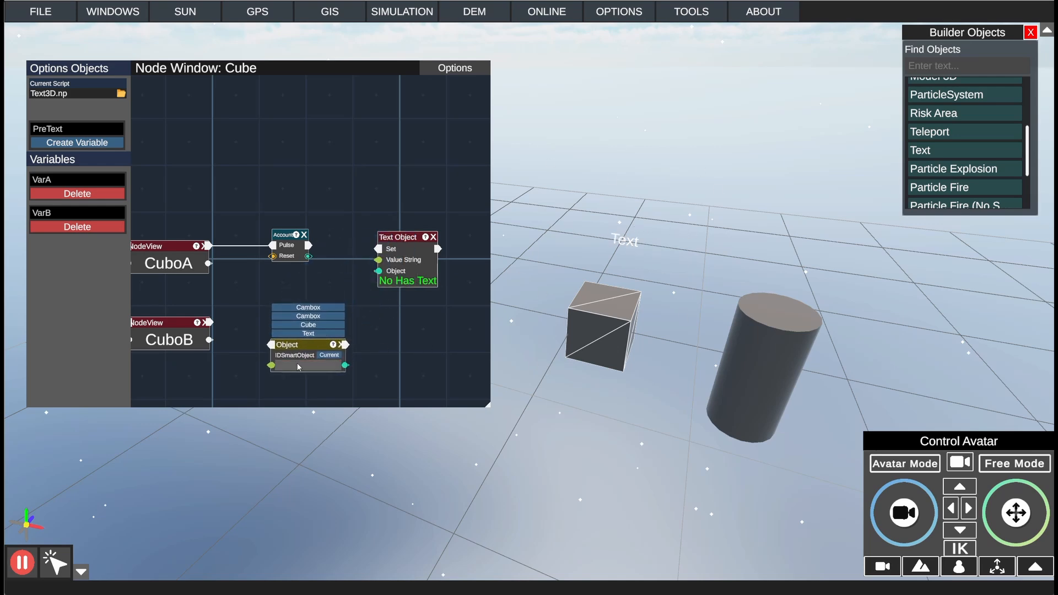
pyautogui.click(313, 333)
# Step: Connect the Object node to Text Object's Object input and Account's flow output to Set, spacing the nodes apart
pyautogui.moveTo(312, 345); pyautogui.dragTo(285, 323)
pyautogui.moveTo(320, 342); pyautogui.dragTo(379, 270)
pyautogui.moveTo(309, 246); pyautogui.dragTo(390, 273)
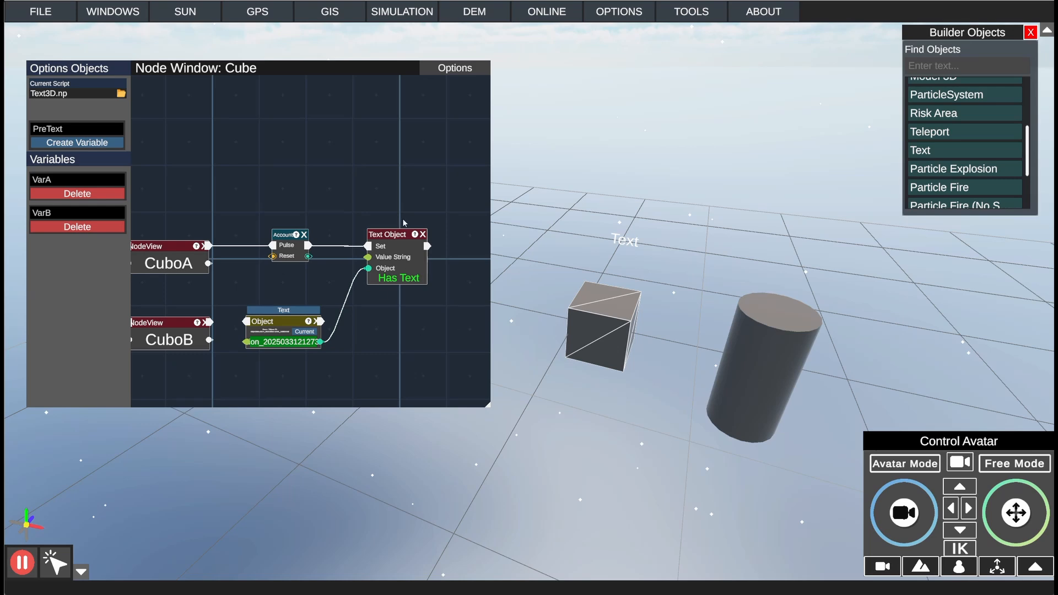
pyautogui.moveTo(397, 237); pyautogui.dragTo(438, 236)
pyautogui.moveTo(288, 322); pyautogui.dragTo(307, 352)
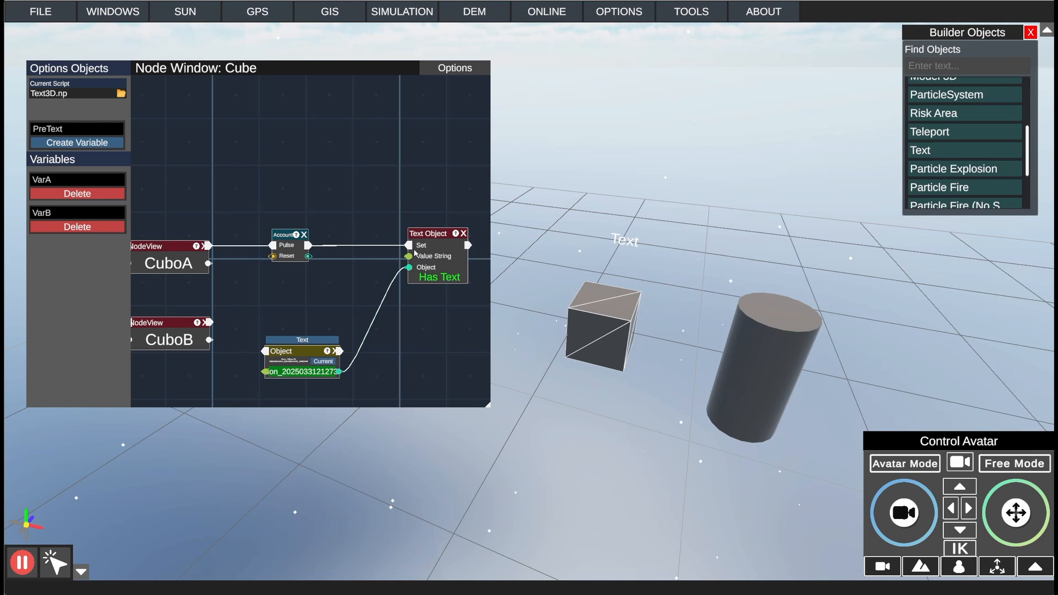
pyautogui.moveTo(438, 236); pyautogui.dragTo(454, 236)
# Step: Insert a ToString node between Account and Text Object, routing both the flow and Account's count through it into Set and Value String
pyautogui.rightClick(376, 266)
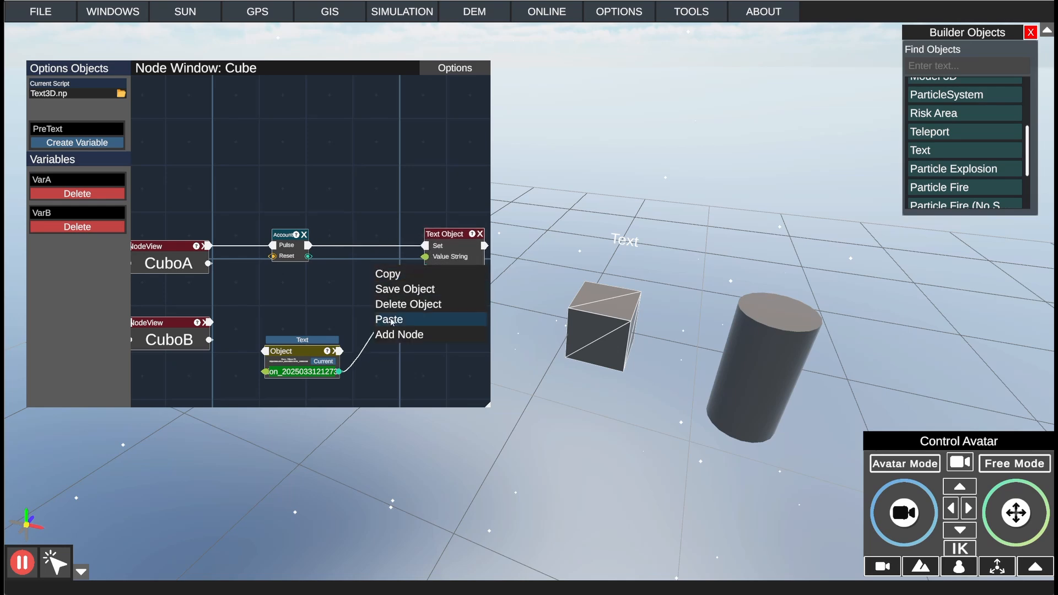
pyautogui.click(323, 262)
pyautogui.moveTo(310, 257); pyautogui.dragTo(394, 265)
pyautogui.rightClick(319, 267)
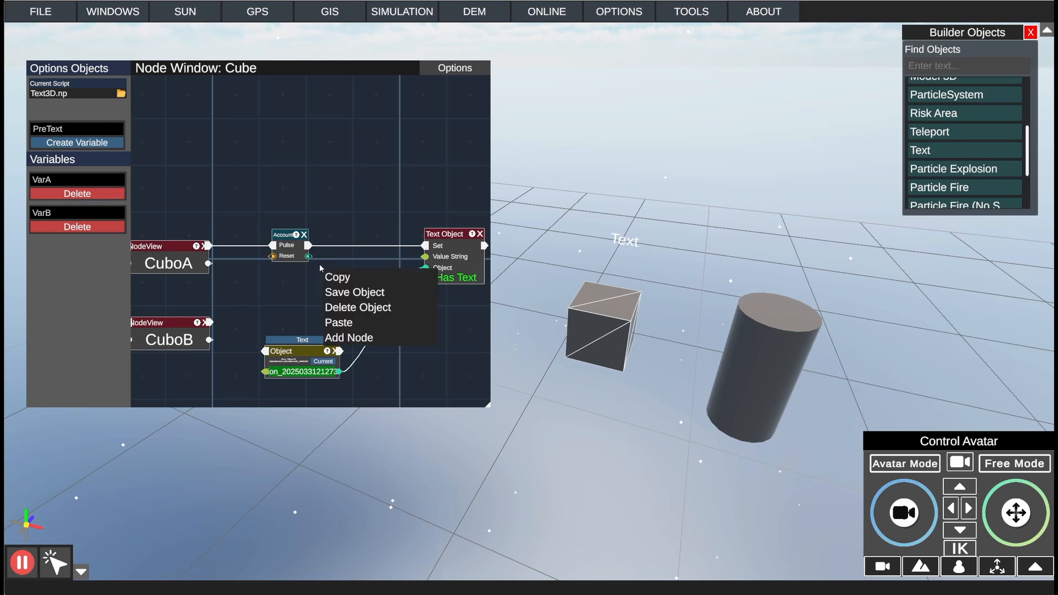
pyautogui.click(351, 337)
pyautogui.click(397, 348)
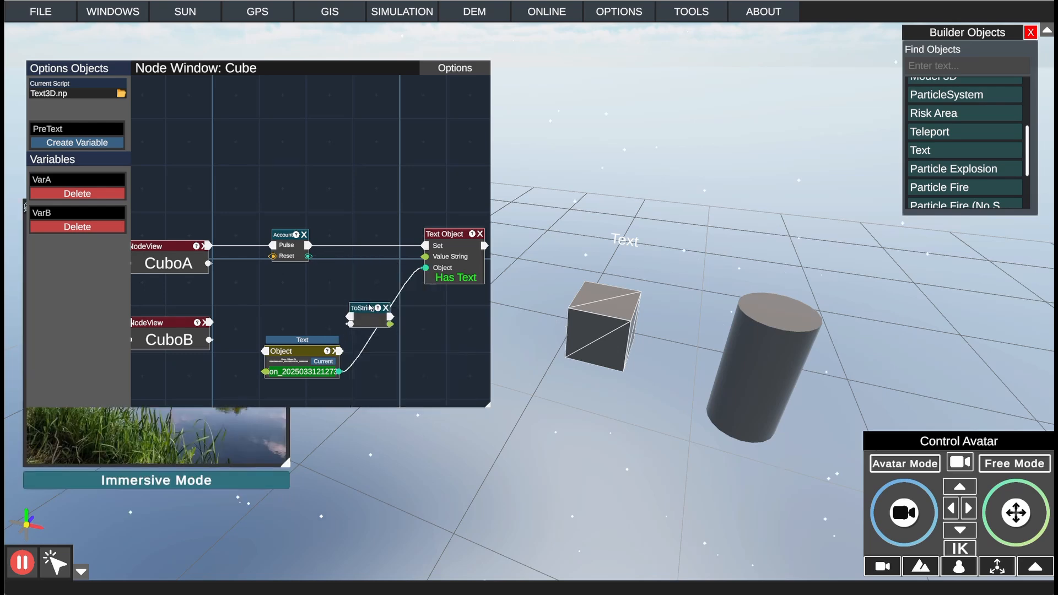
pyautogui.moveTo(309, 245); pyautogui.dragTo(424, 246)
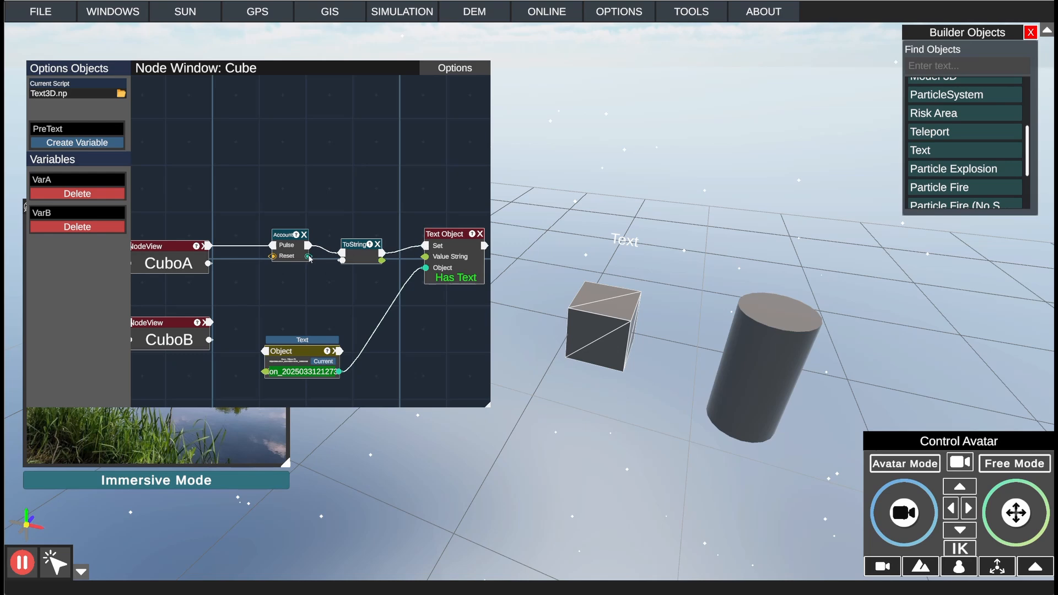
pyautogui.moveTo(309, 257); pyautogui.dragTo(414, 256)
# Step: Save the Cube's node script and switch to Avatar Mode, moving the node window aside to clear the scene
pyautogui.click(455, 69)
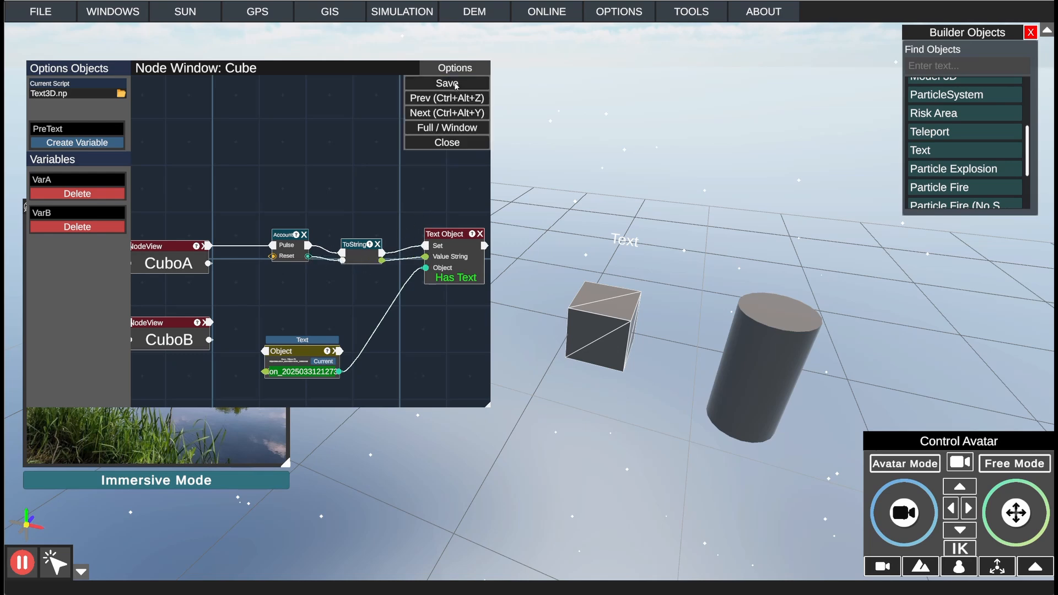
pyautogui.click(449, 81)
pyautogui.click(919, 467)
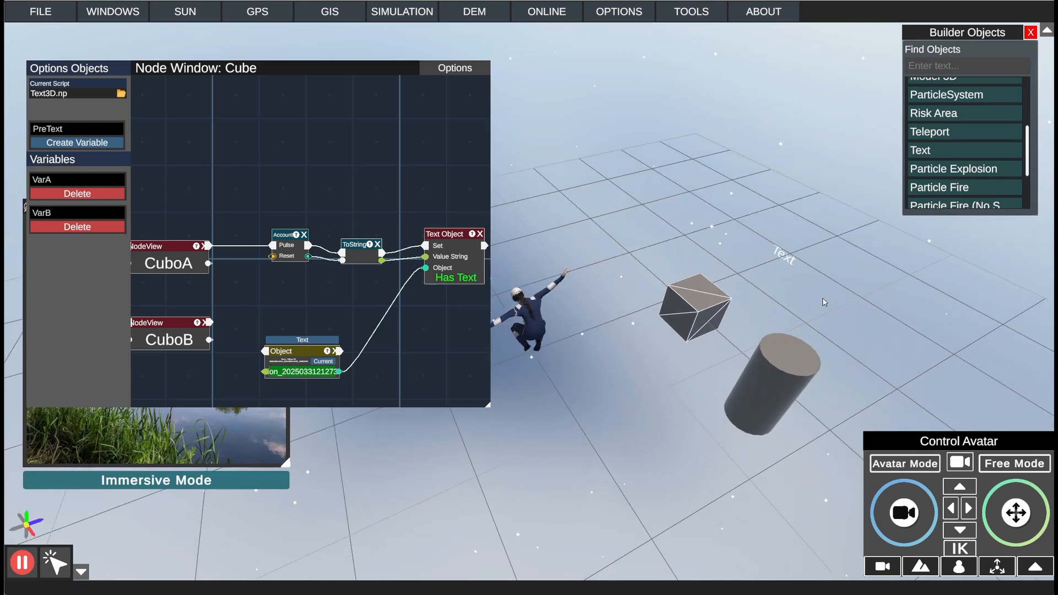
pyautogui.moveTo(368, 62); pyautogui.dragTo(330, 58)
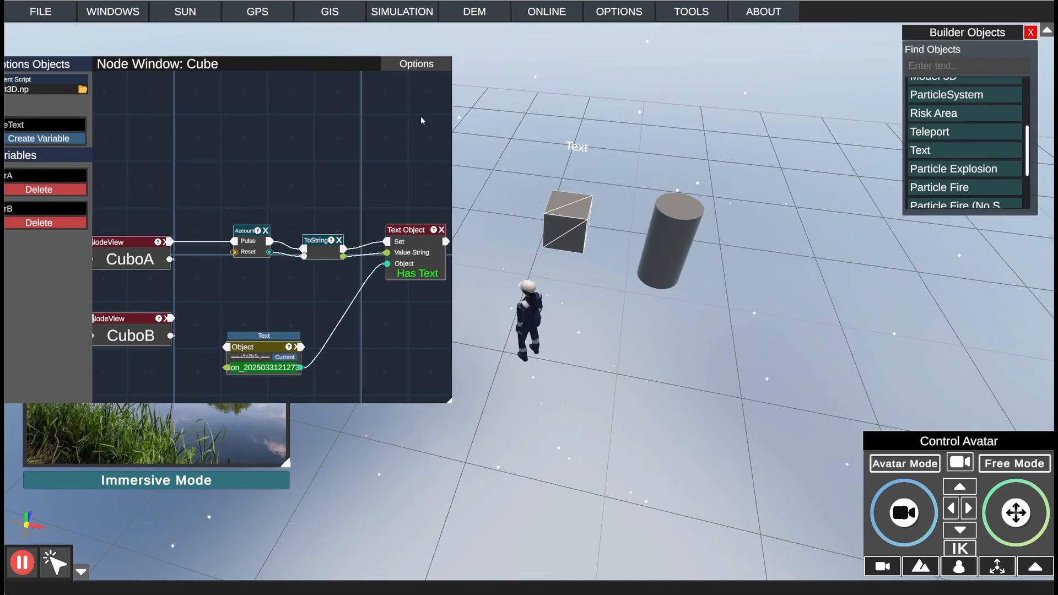
pyautogui.press('w')
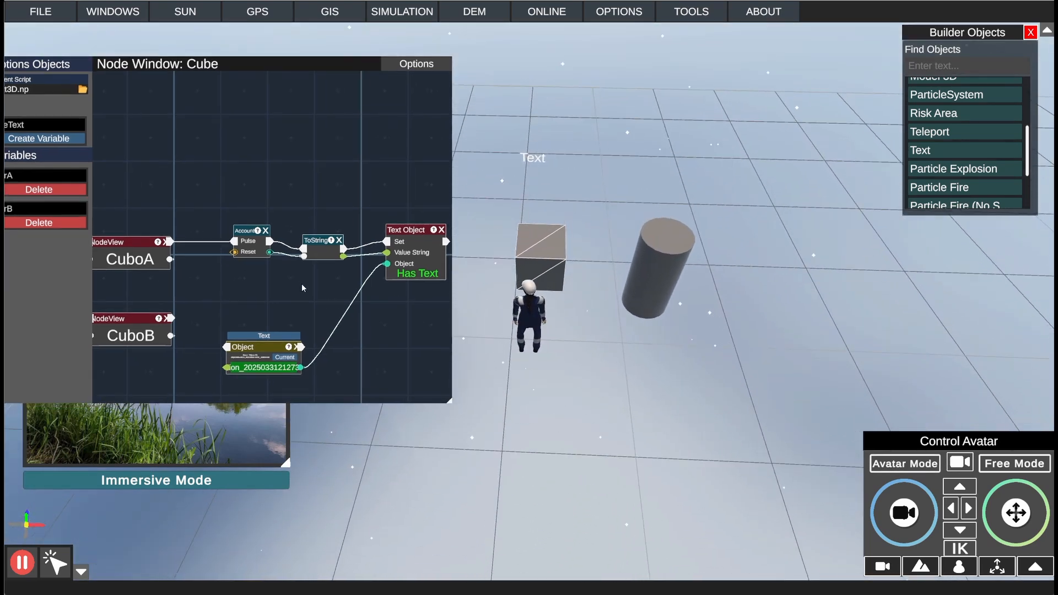
pyautogui.moveTo(302, 284); pyautogui.dragTo(493, 266)
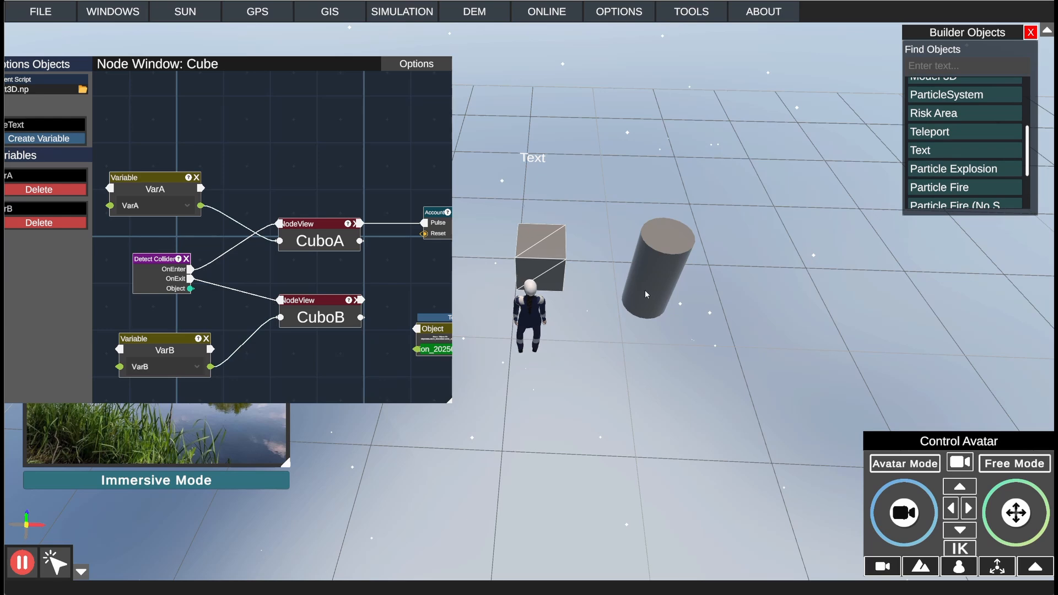
# Step: Walk the avatar repeatedly onto and off the cube to test the collision count in the 3D Text
pyautogui.moveTo(645, 290); pyautogui.dragTo(634, 273, button='right')
pyautogui.press('w')
pyautogui.press('s')
pyautogui.press('w')
pyautogui.press('space')
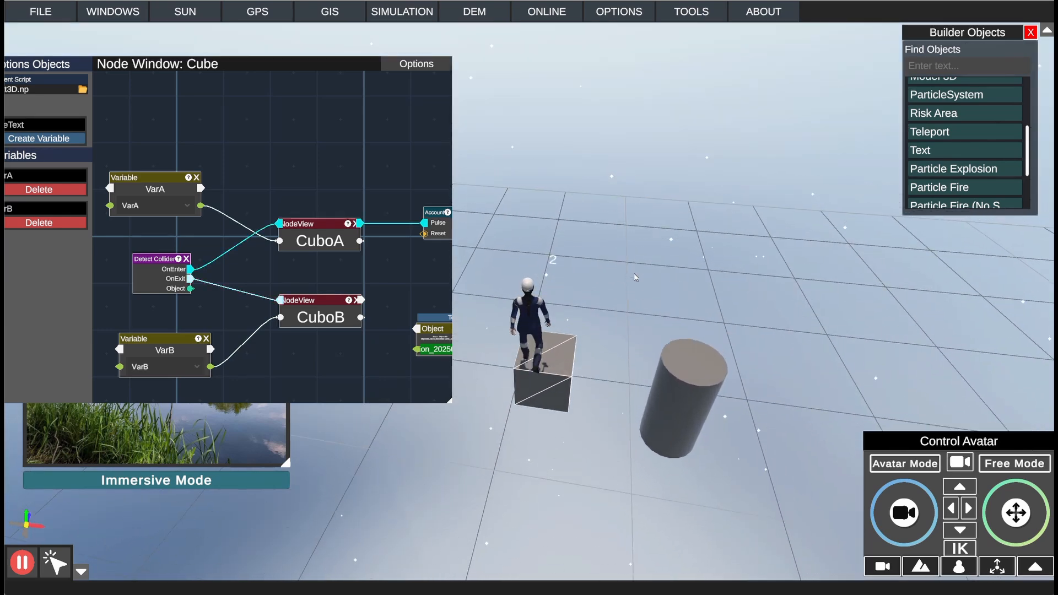
pyautogui.press('s')
pyautogui.press('w')
pyautogui.press('s')
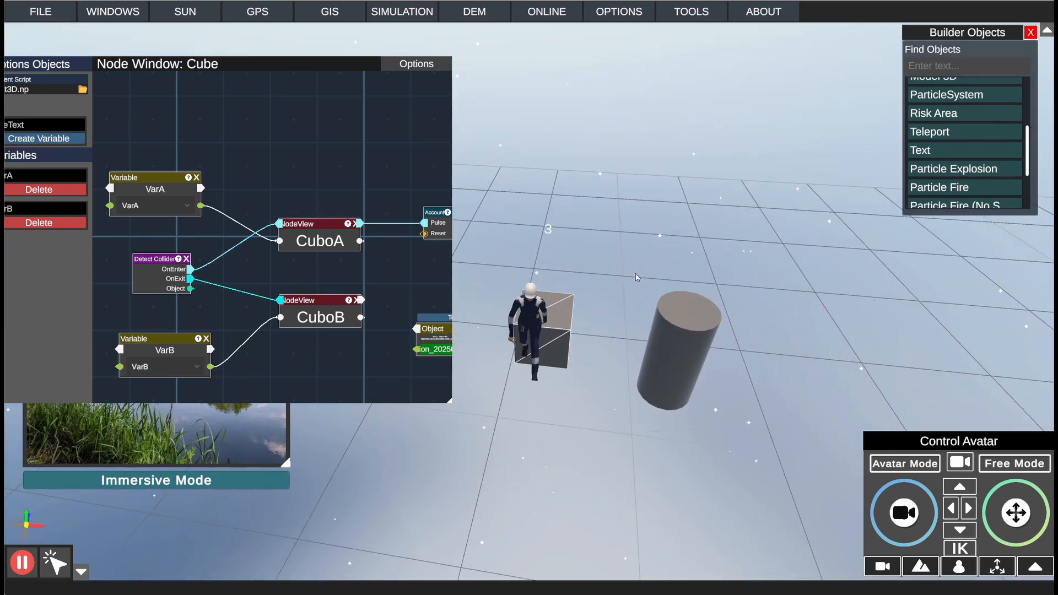
pyautogui.press('w')
pyautogui.press('s')
pyautogui.press('w')
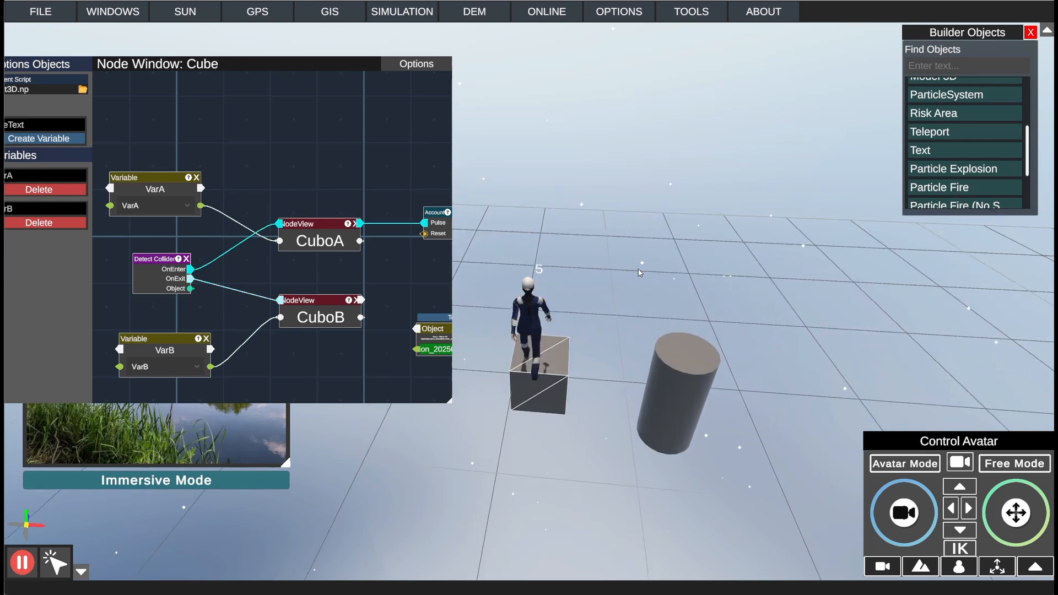
pyautogui.press('s')
pyautogui.press('w')
pyautogui.press('s')
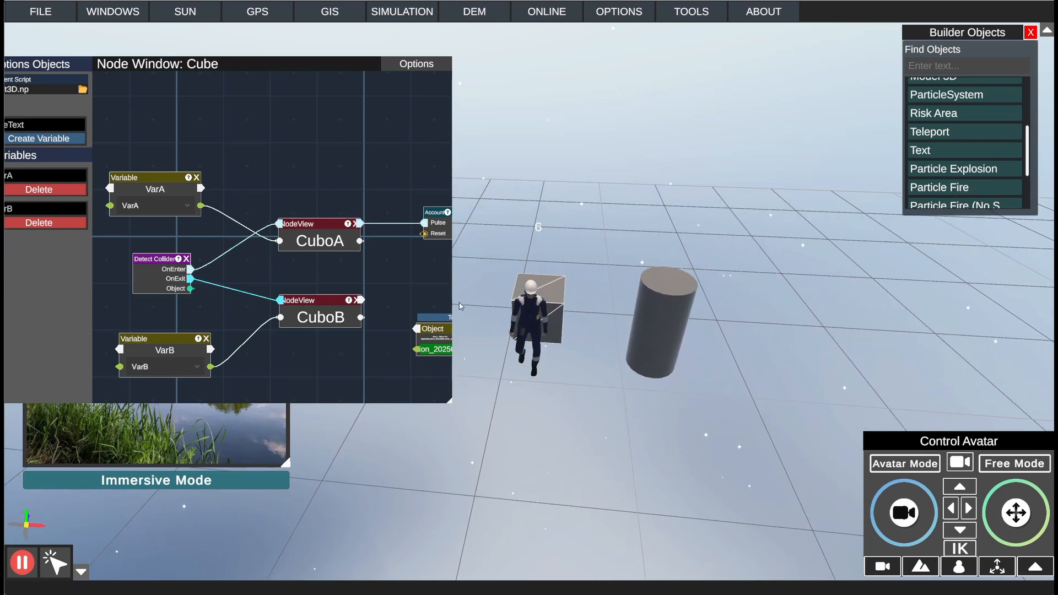
# Step: Return to Free Mode and add a Text Merge node above the ToString node
pyautogui.moveTo(422, 274); pyautogui.dragTo(288, 274)
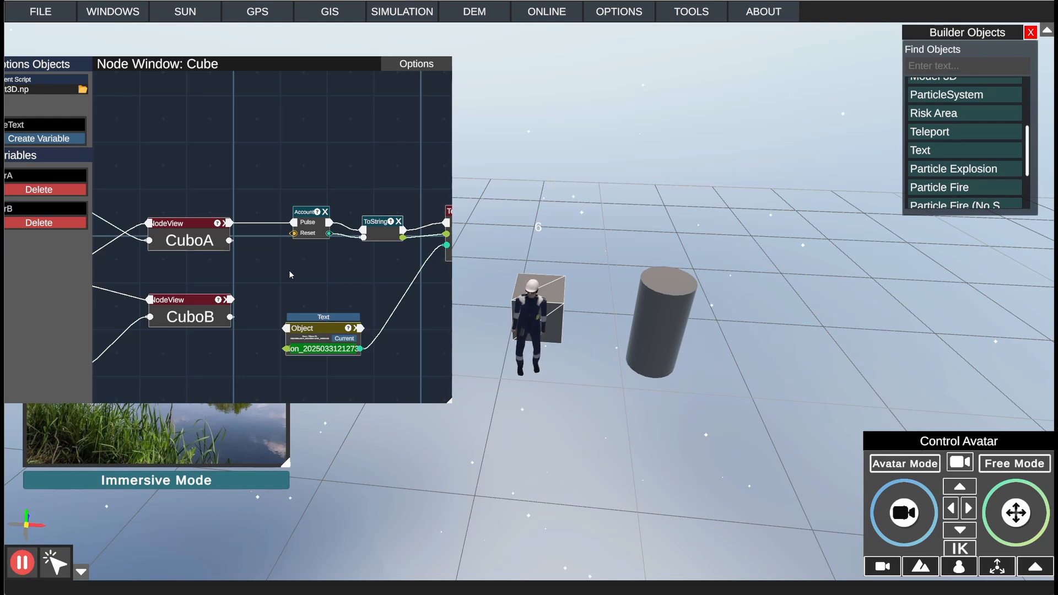
pyautogui.moveTo(344, 246); pyautogui.dragTo(326, 271)
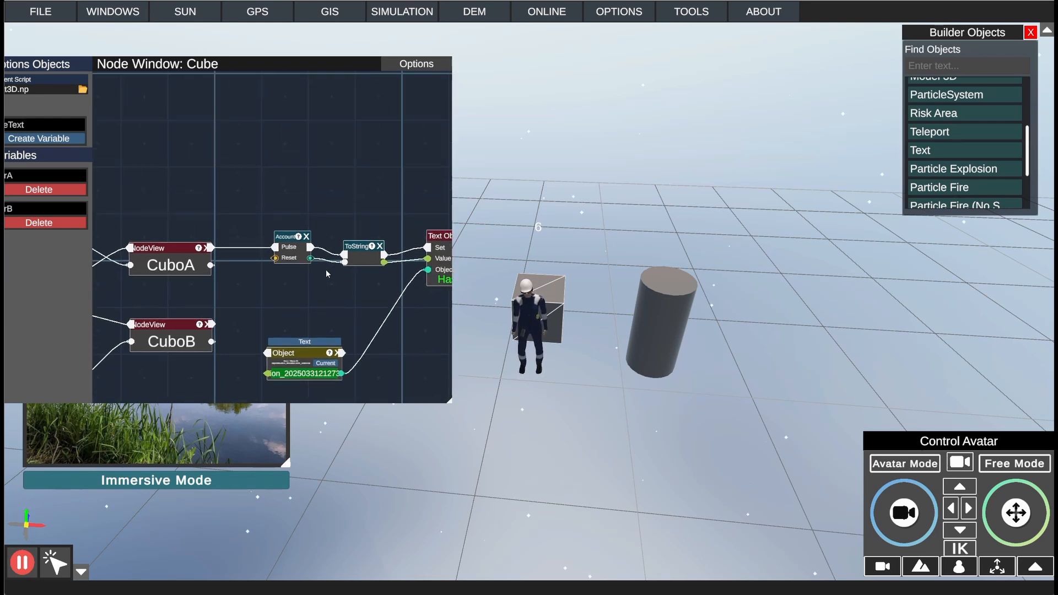
pyautogui.scroll(5, 338, 178)
pyautogui.scroll(-5, 341, 185)
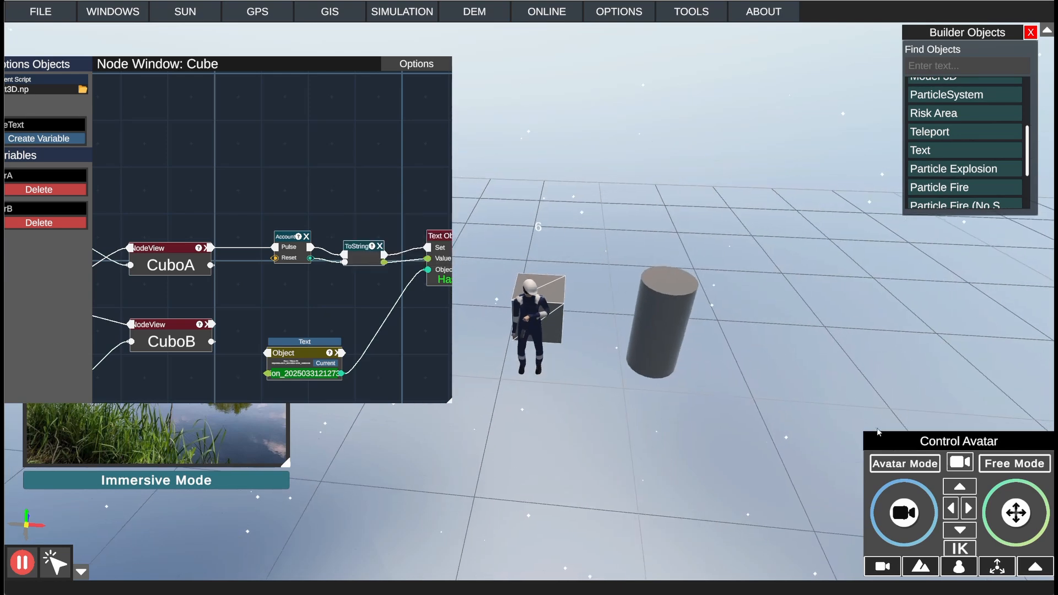
pyautogui.click(1006, 468)
pyautogui.rightClick(325, 205)
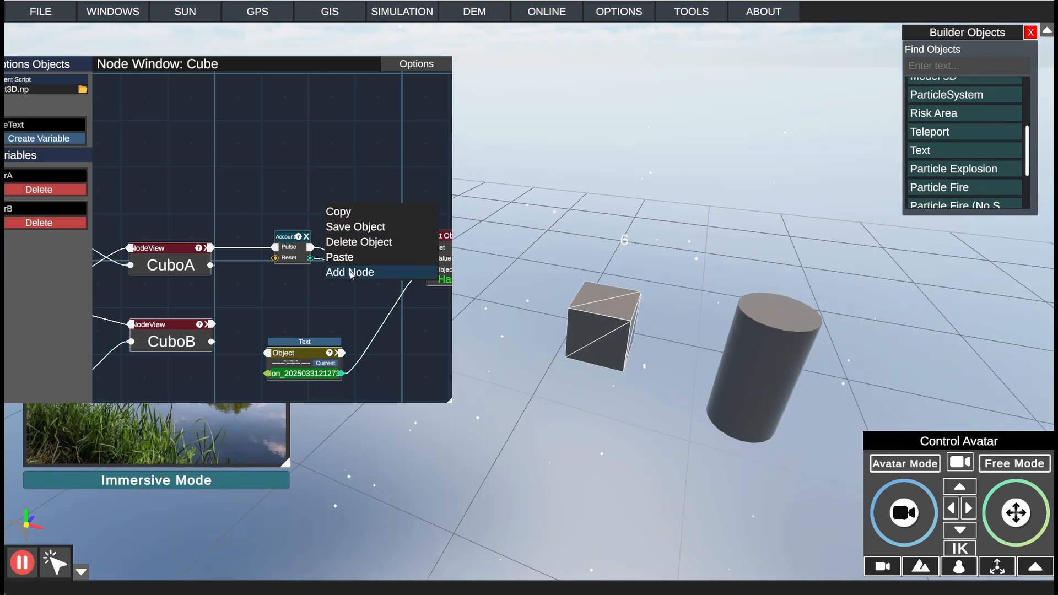
pyautogui.click(364, 271)
pyautogui.rightClick(316, 189)
pyautogui.click(317, 193)
pyautogui.click(317, 183)
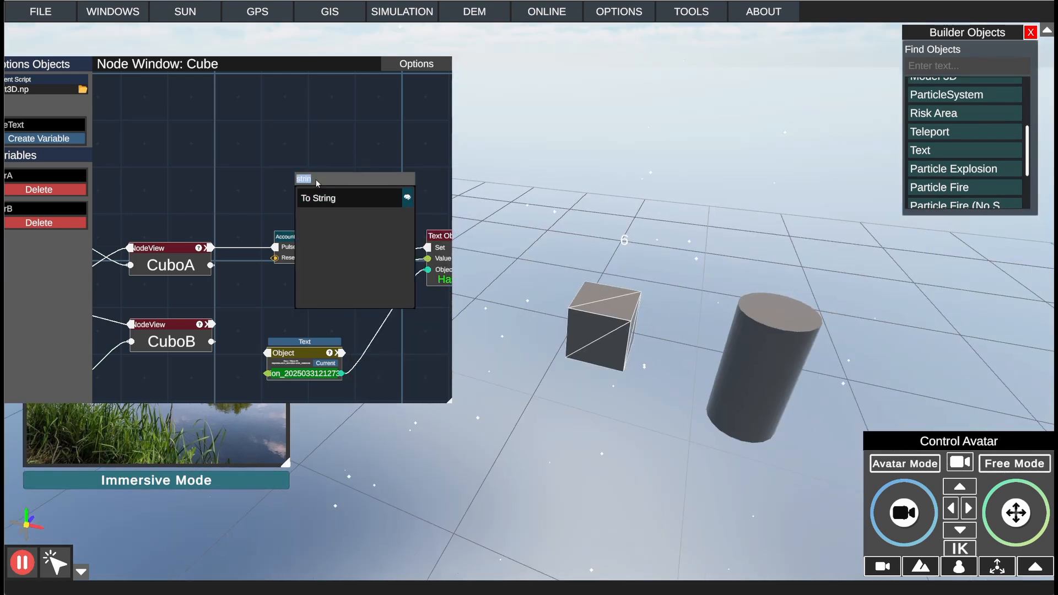
pyautogui.write('Merge')
pyautogui.click(322, 198)
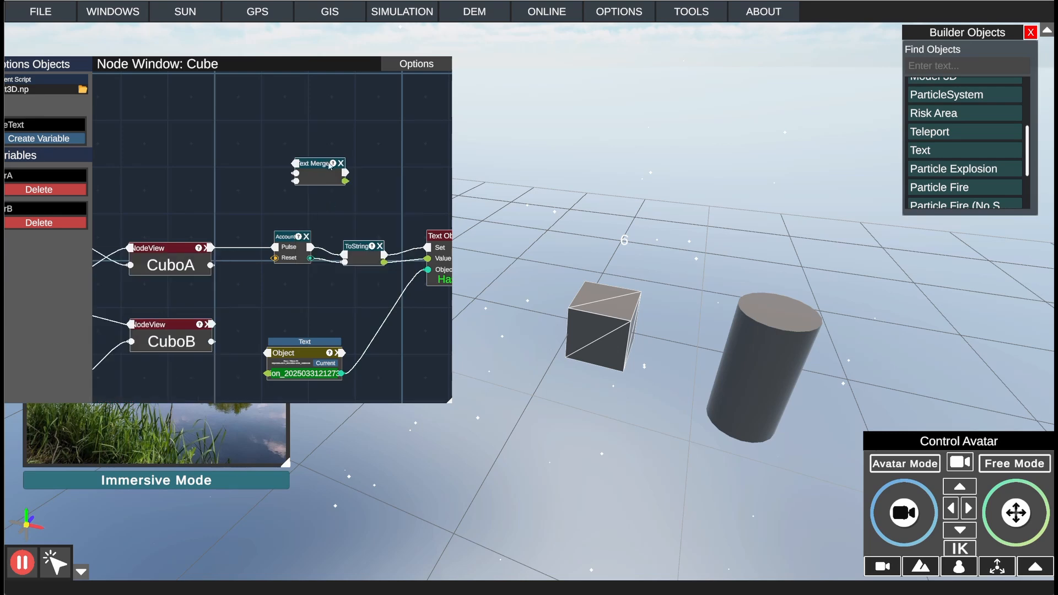
pyautogui.moveTo(325, 166); pyautogui.dragTo(381, 177)
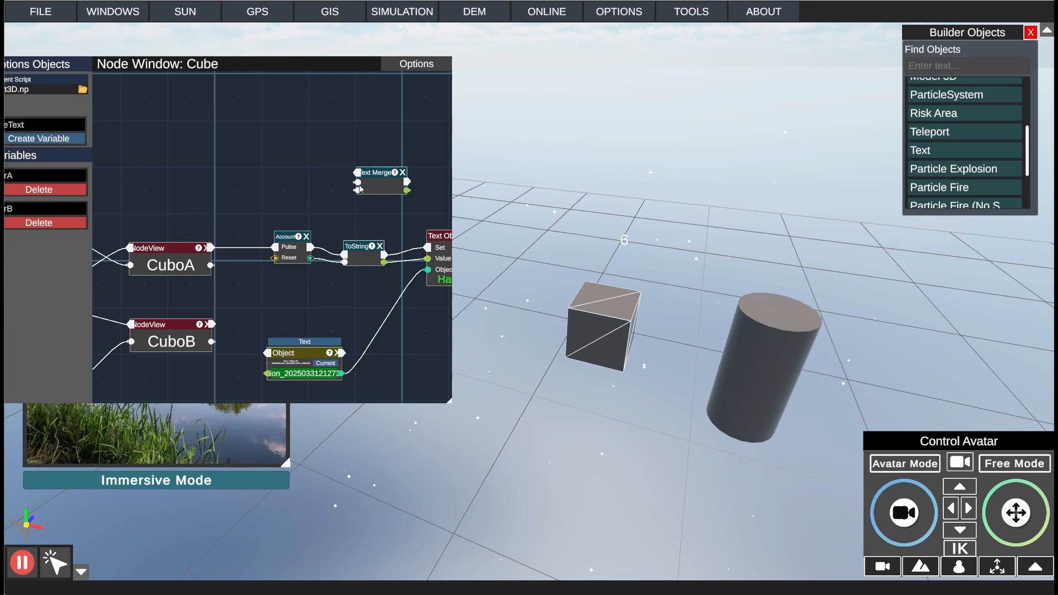
pyautogui.moveTo(366, 172); pyautogui.dragTo(375, 193)
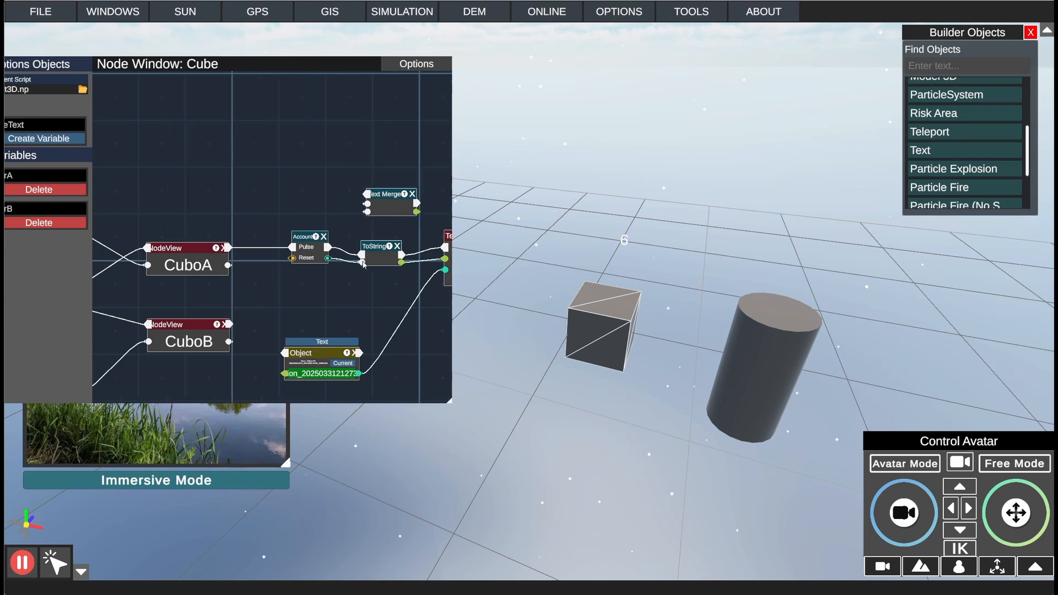
# Step: Replace the ToString node with Text Merge, routing Account's flow and count through it into Text Object's Set and Value String
pyautogui.click(397, 247)
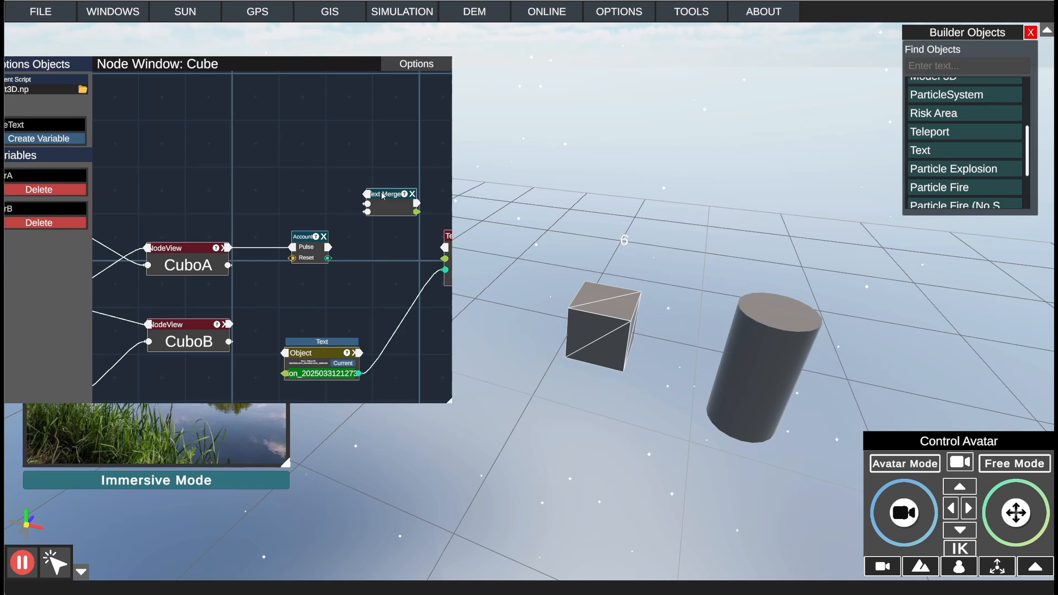
pyautogui.moveTo(364, 191); pyautogui.dragTo(354, 268)
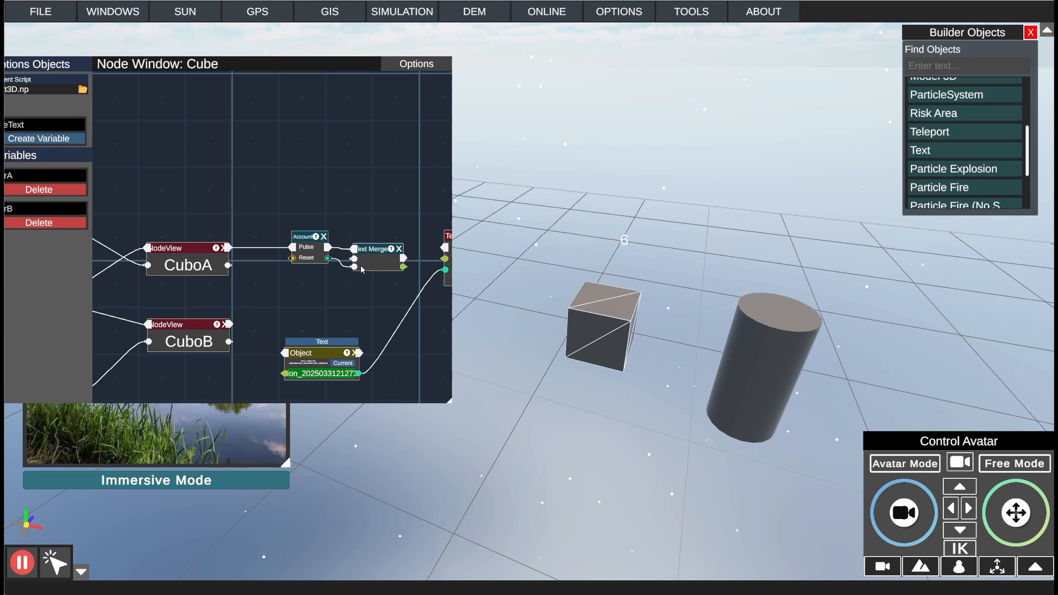
pyautogui.moveTo(404, 258); pyautogui.dragTo(445, 259)
pyautogui.moveTo(368, 302); pyautogui.dragTo(384, 302, button='middle')
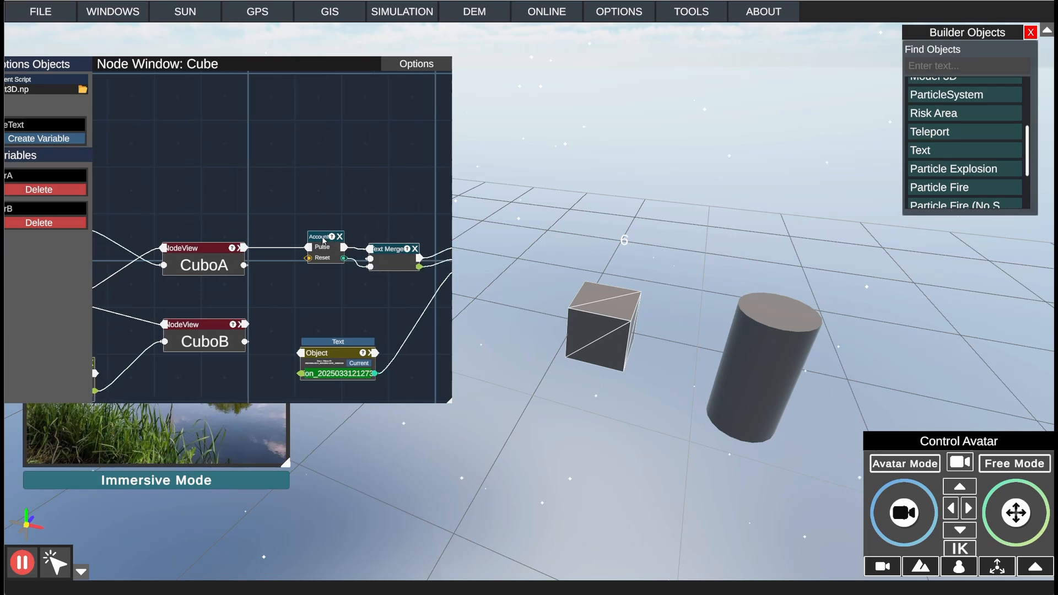
pyautogui.moveTo(322, 237); pyautogui.dragTo(317, 235)
pyautogui.rightClick(329, 280)
pyautogui.moveTo(273, 285); pyautogui.dragTo(304, 289)
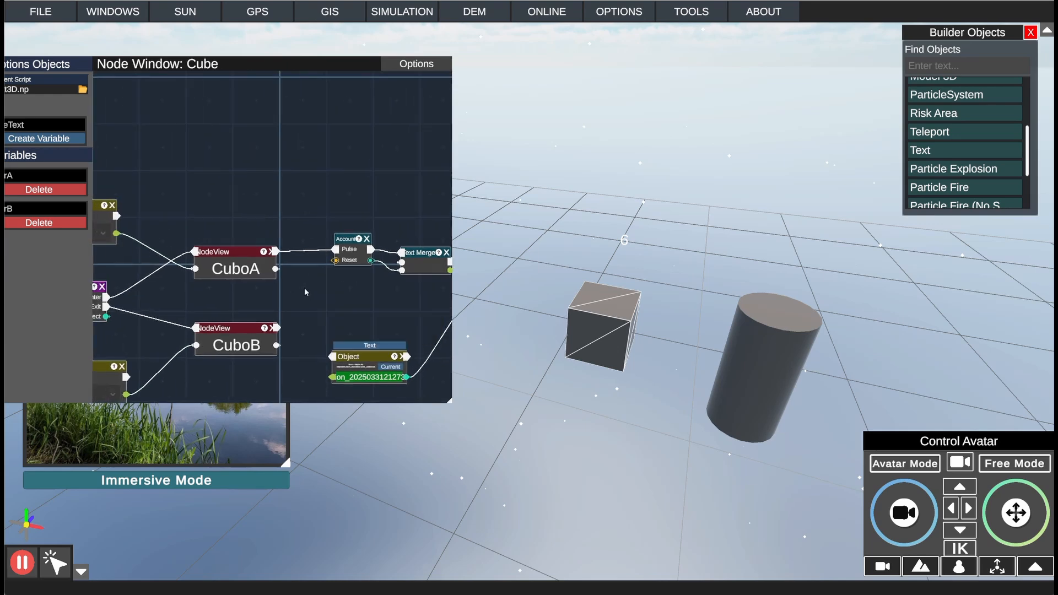
# Step: Create a script variable named PreText and add a Variable node set to it above the Account node
pyautogui.moveTo(189, 66); pyautogui.dragTo(300, 75)
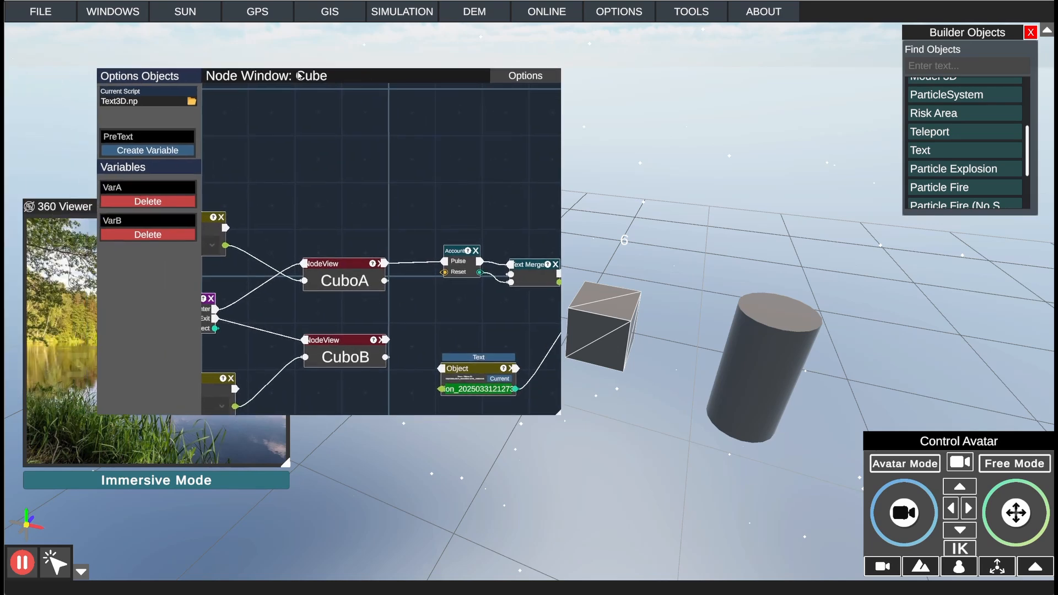
pyautogui.click(158, 151)
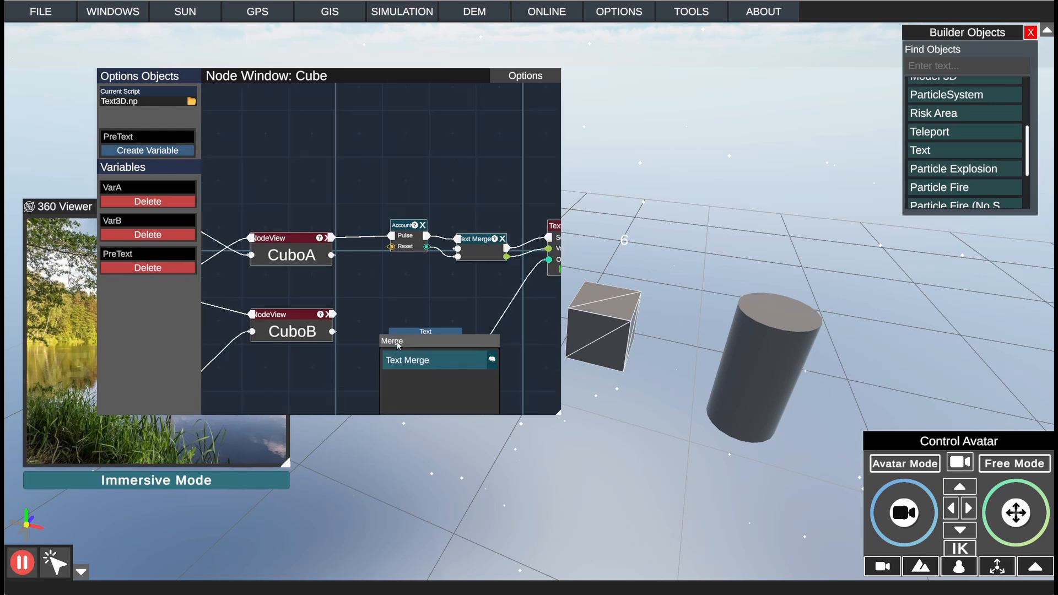
pyautogui.click(399, 344)
pyautogui.click(409, 325)
pyautogui.rightClick(410, 328)
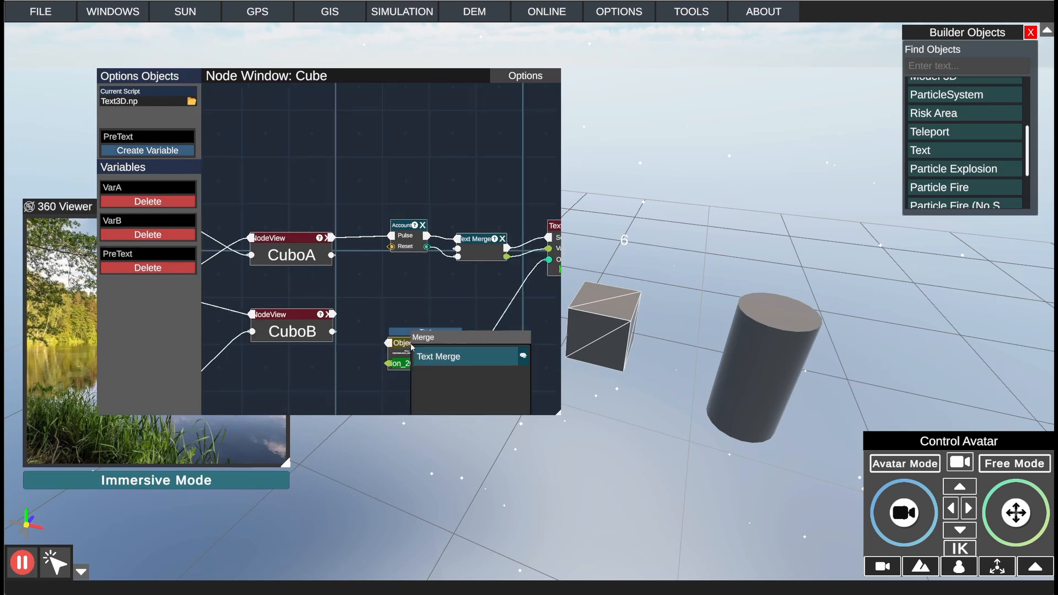
pyautogui.click(426, 329)
pyautogui.rightClick(377, 131)
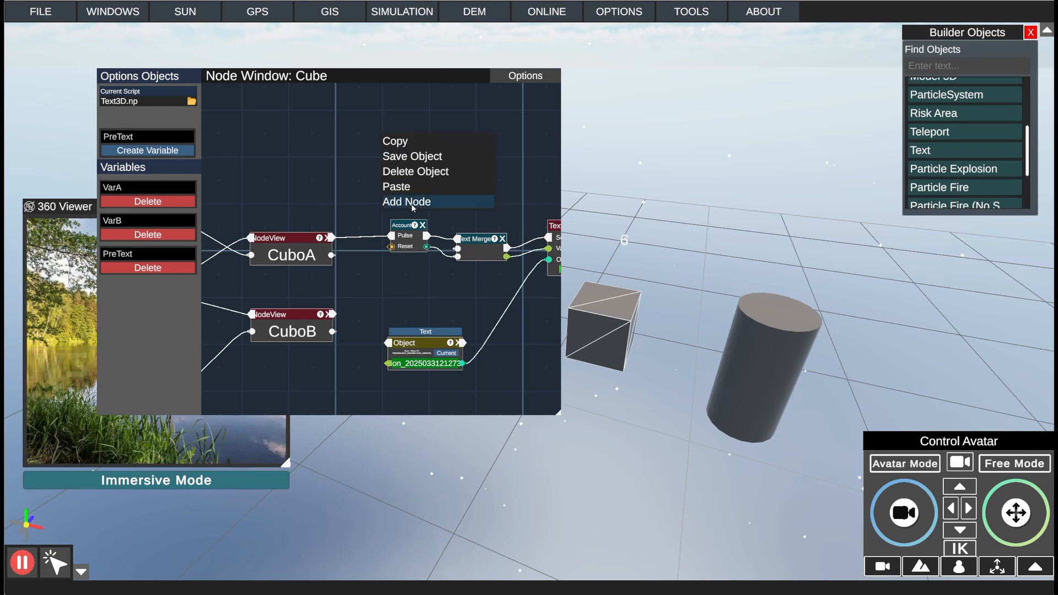
pyautogui.click(413, 204)
pyautogui.click(456, 191)
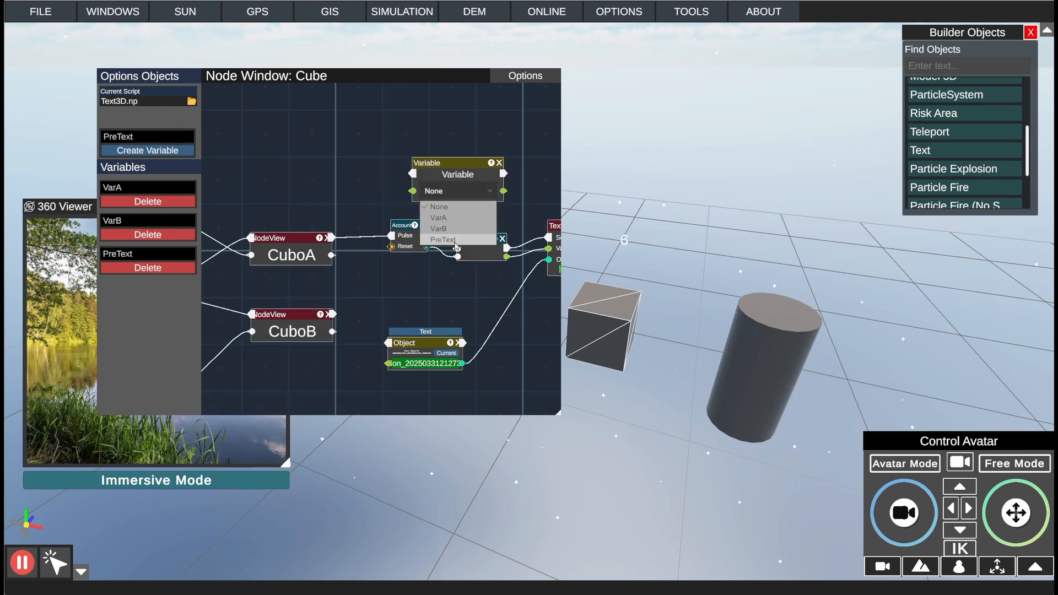
pyautogui.click(455, 242)
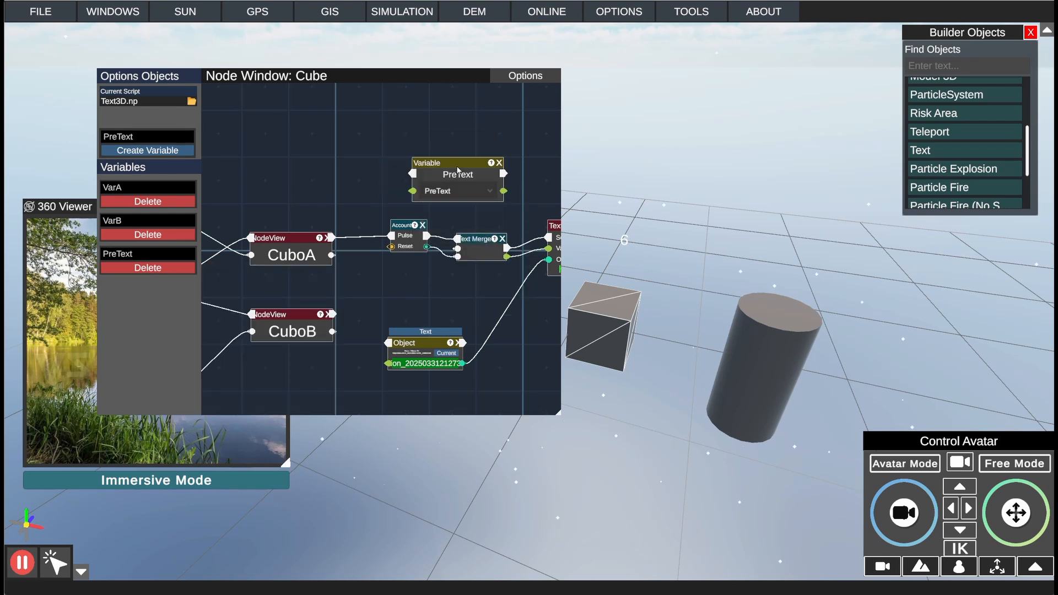
# Step: Place the PreText node between CuboA and a lowered CuboB, and connect its value to Text Merge's first text input
pyautogui.moveTo(458, 167); pyautogui.dragTo(378, 276)
pyautogui.moveTo(281, 331); pyautogui.dragTo(330, 305, button='middle')
pyautogui.moveTo(332, 292); pyautogui.dragTo(327, 338)
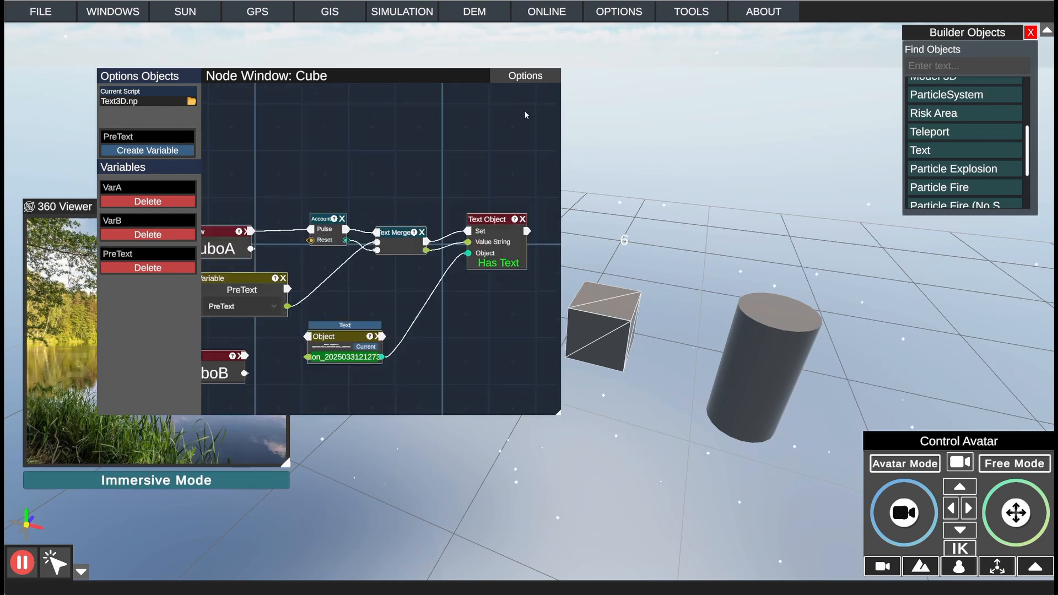
# Step: Save the script and switch to Avatar Mode, narrowing the node window and moving it off the cube
pyautogui.click(514, 79)
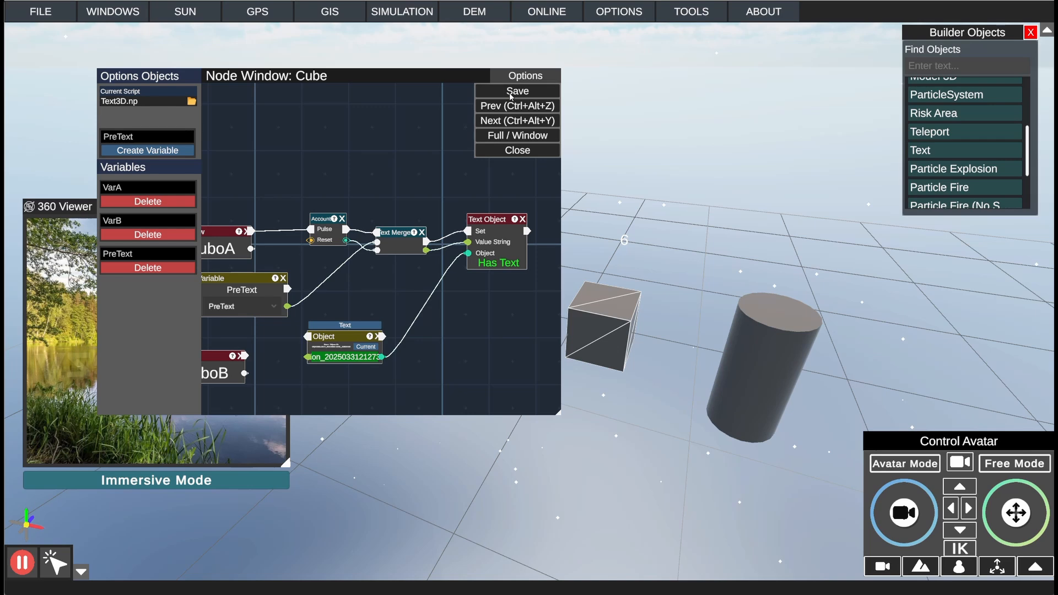
pyautogui.click(511, 94)
pyautogui.click(899, 468)
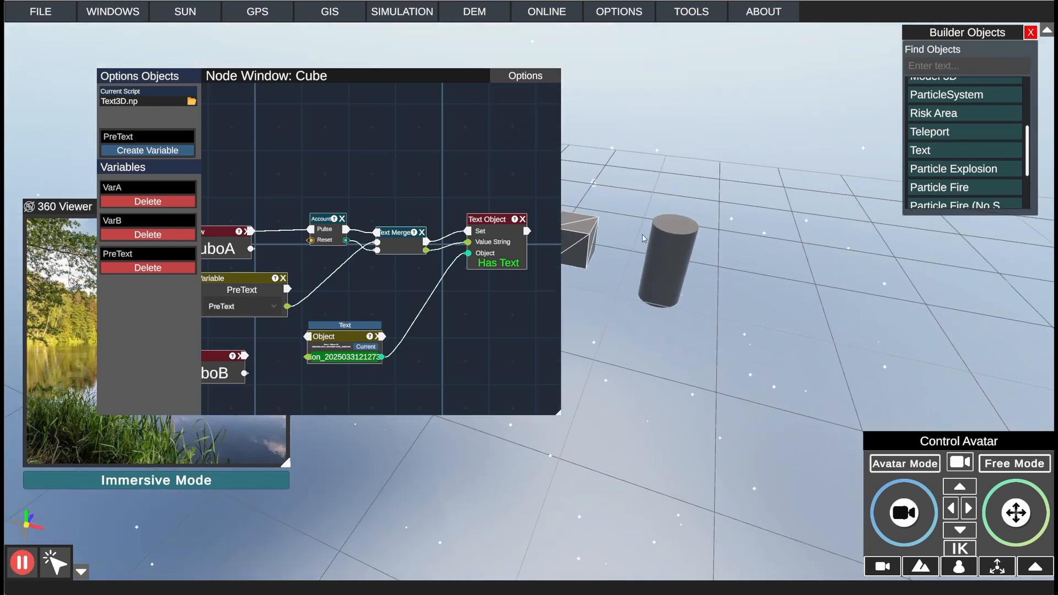
pyautogui.moveTo(558, 416); pyautogui.dragTo(485, 416)
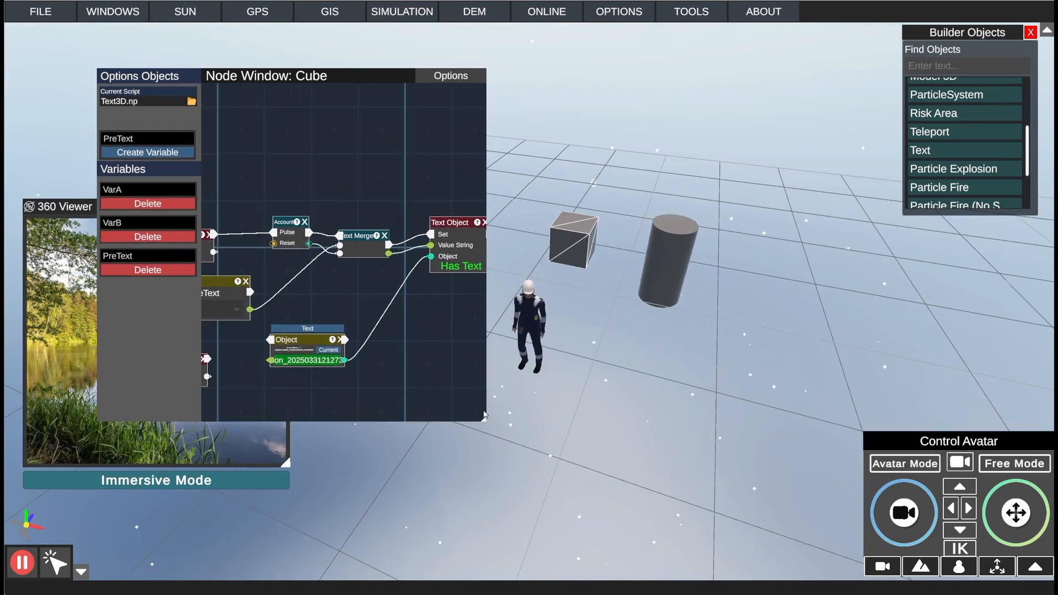
pyautogui.moveTo(382, 82); pyautogui.dragTo(294, 81)
# Step: Walk the avatar onto and off the cube to test the merged text, and inspect the PreText and Text Merge connections
pyautogui.press('w')
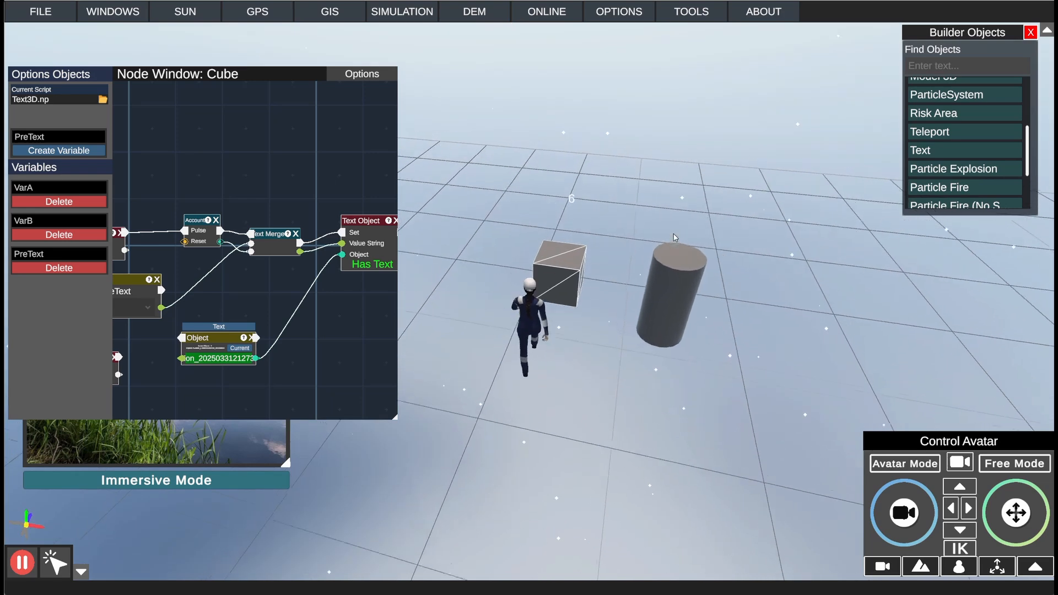
pyautogui.press('s')
pyautogui.press('w')
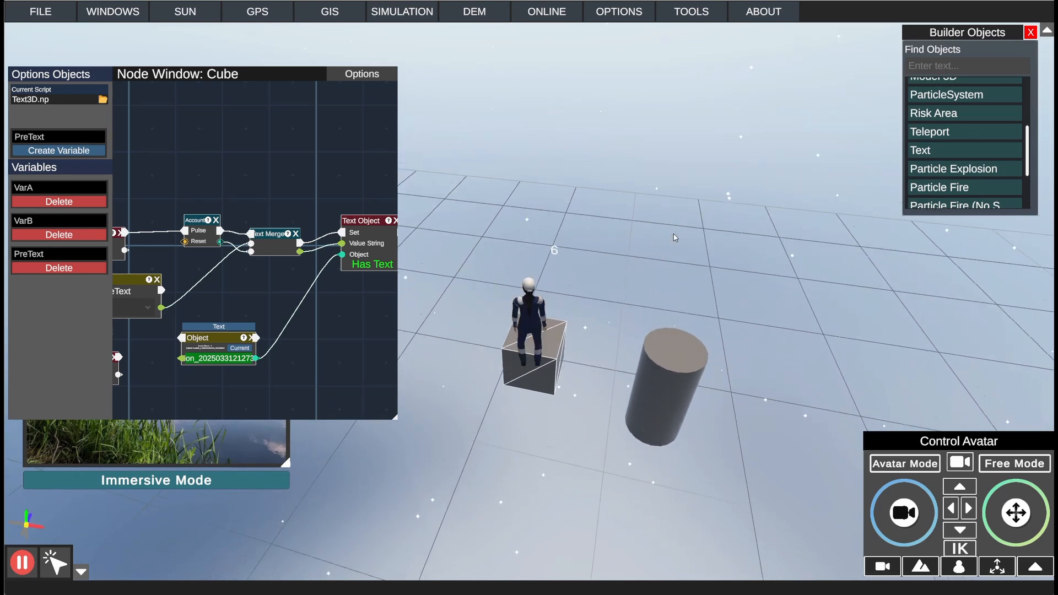
pyautogui.press('s')
pyautogui.press('s')
pyautogui.moveTo(219, 305); pyautogui.dragTo(314, 306)
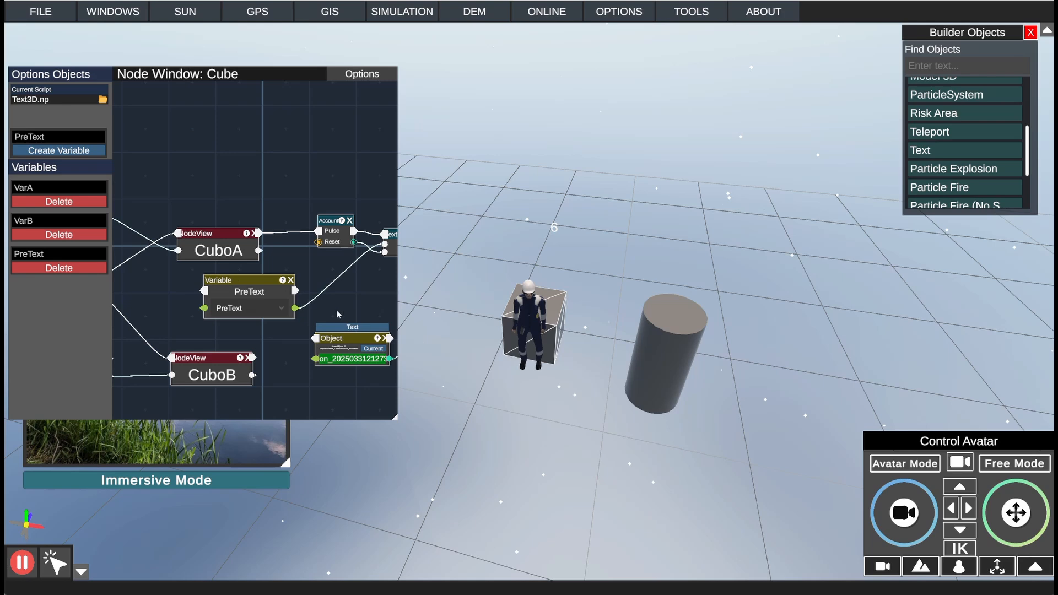
pyautogui.moveTo(355, 291); pyautogui.dragTo(293, 317)
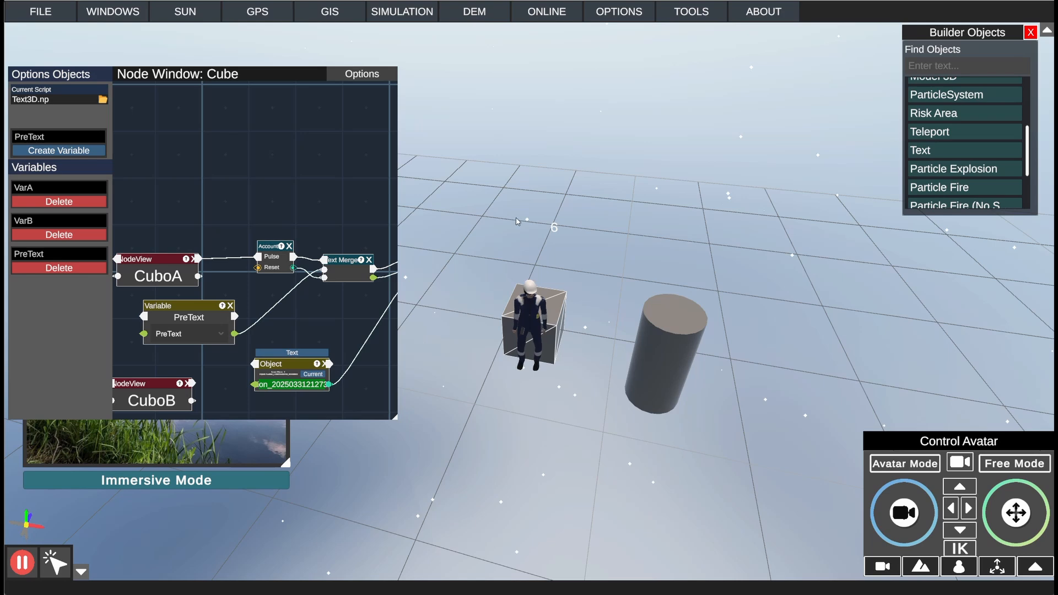
# Step: Lower the node window, open the cube's properties beside the scene and set its PreText node data to "Cont"
pyautogui.click(113, 11)
pyautogui.moveTo(179, 74); pyautogui.dragTo(179, 140)
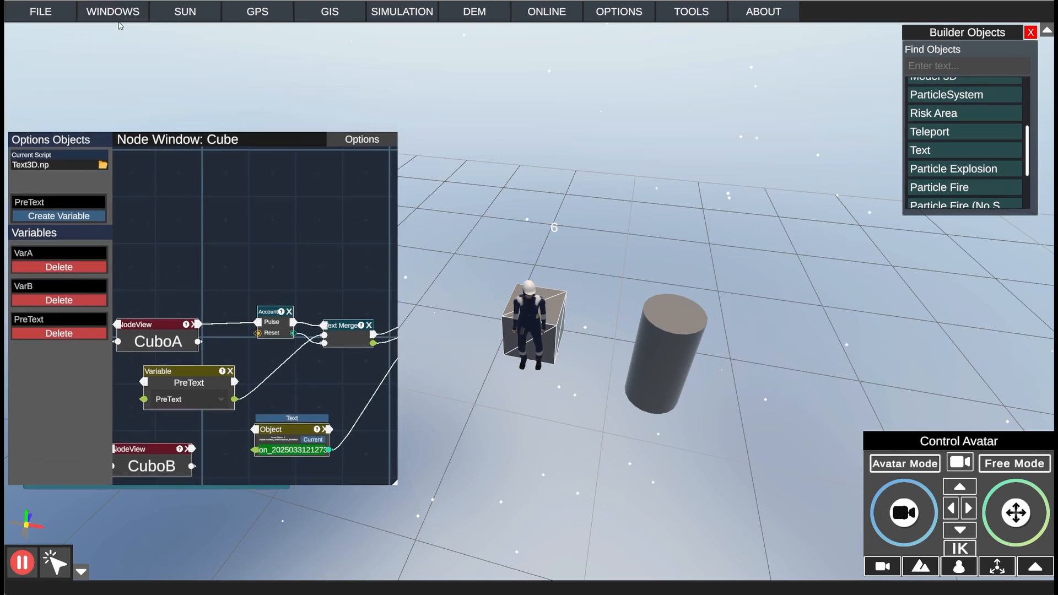
pyautogui.click(113, 11)
pyautogui.click(138, 88)
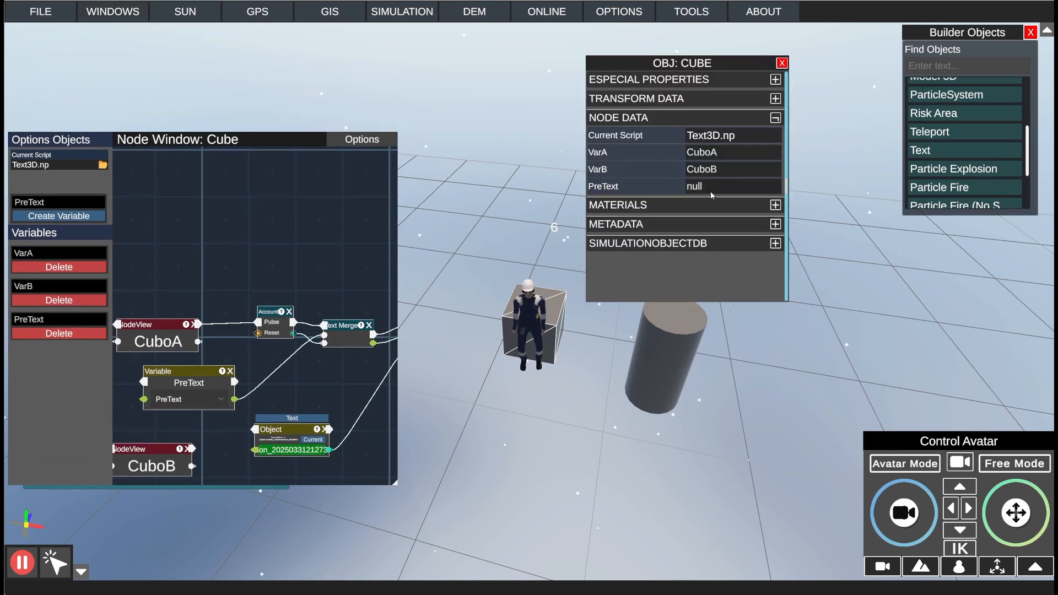
pyautogui.moveTo(711, 65); pyautogui.dragTo(823, 155)
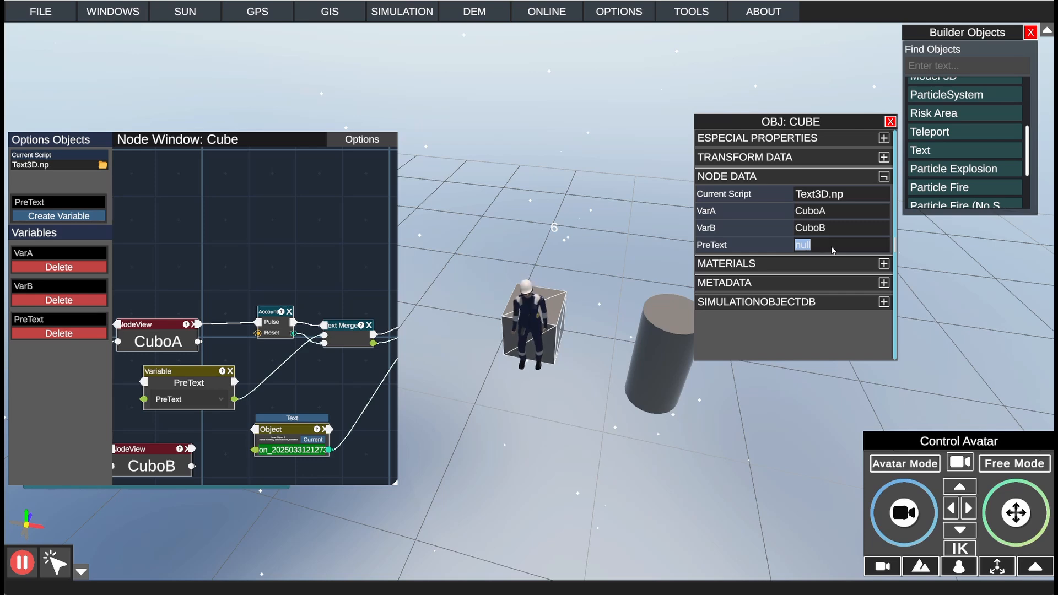
pyautogui.write('Cont')
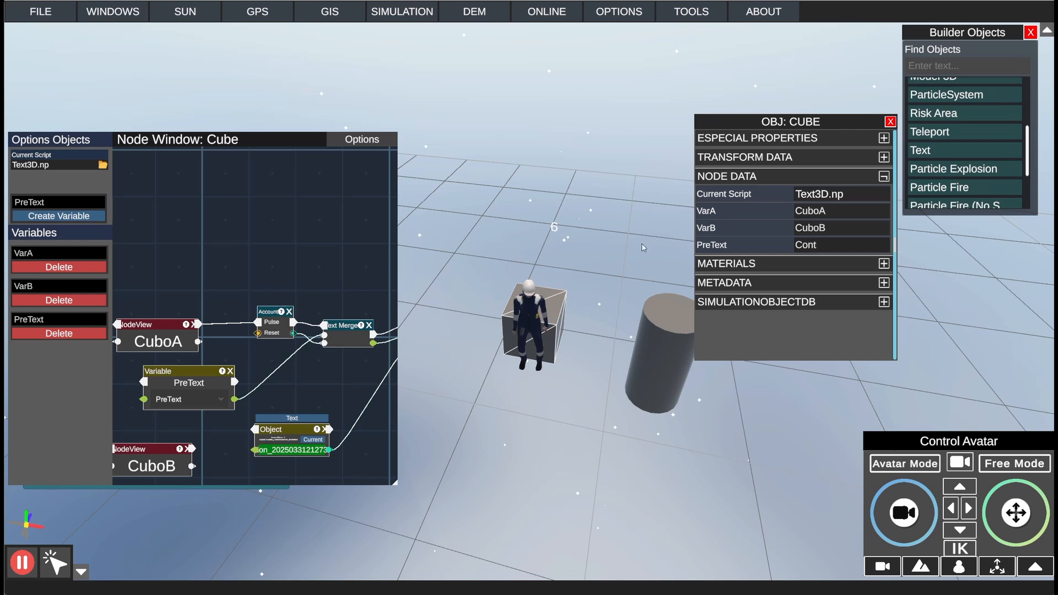
# Step: Walk the avatar back and jump it onto the cube to test the count with the "Cont" prefix
pyautogui.moveTo(575, 291); pyautogui.dragTo(597, 273, button='right')
pyautogui.press('s')
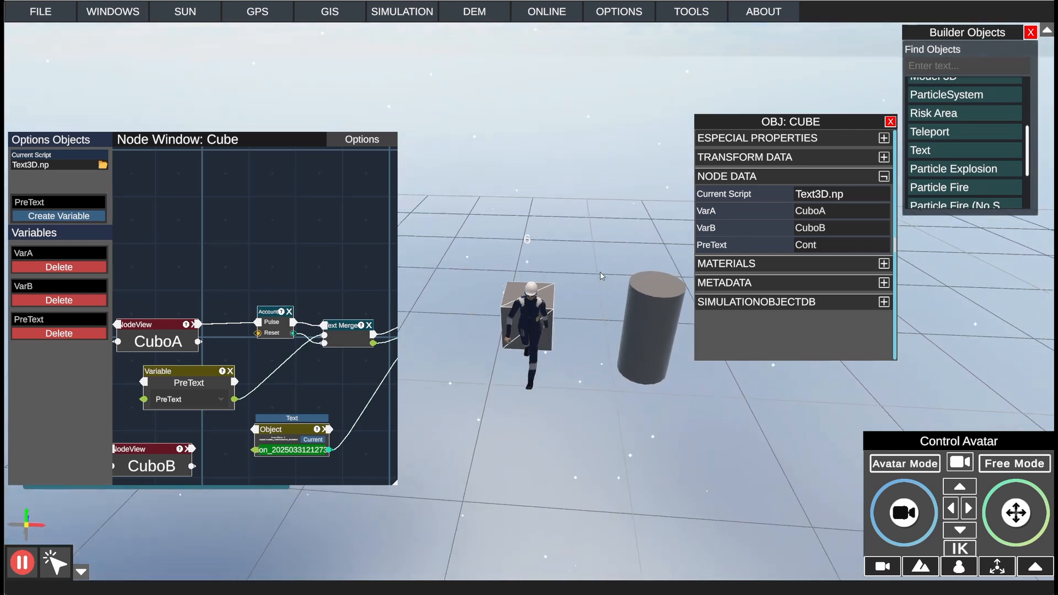
pyautogui.press('w')
pyautogui.press('space')
pyautogui.press('space')
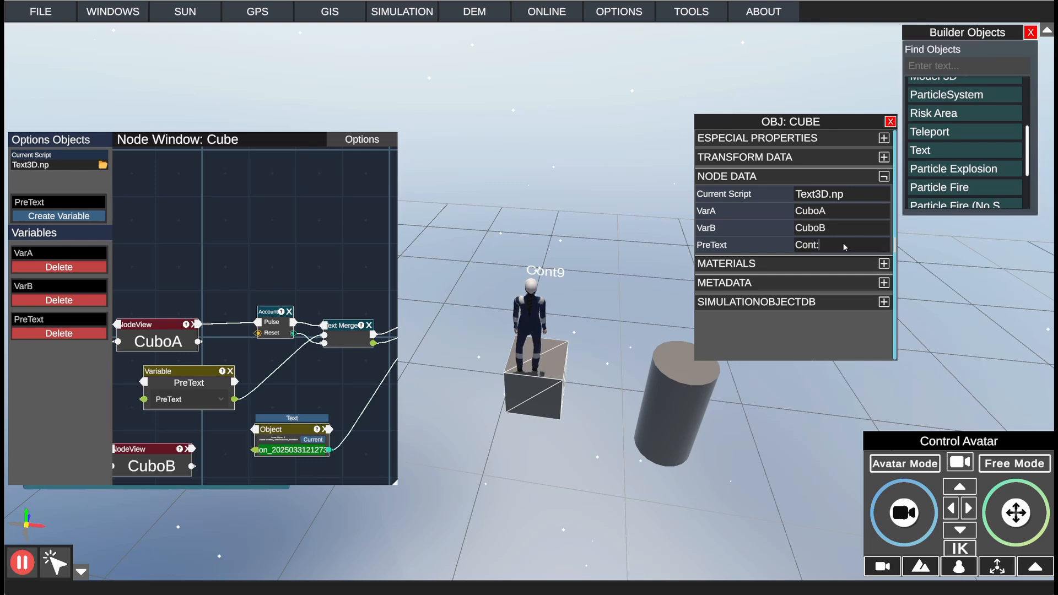
# Step: Set the cube's PreText to "Cont:" with a trailing space, and move the avatar on and off the cube to retest the count
pyautogui.press('space')
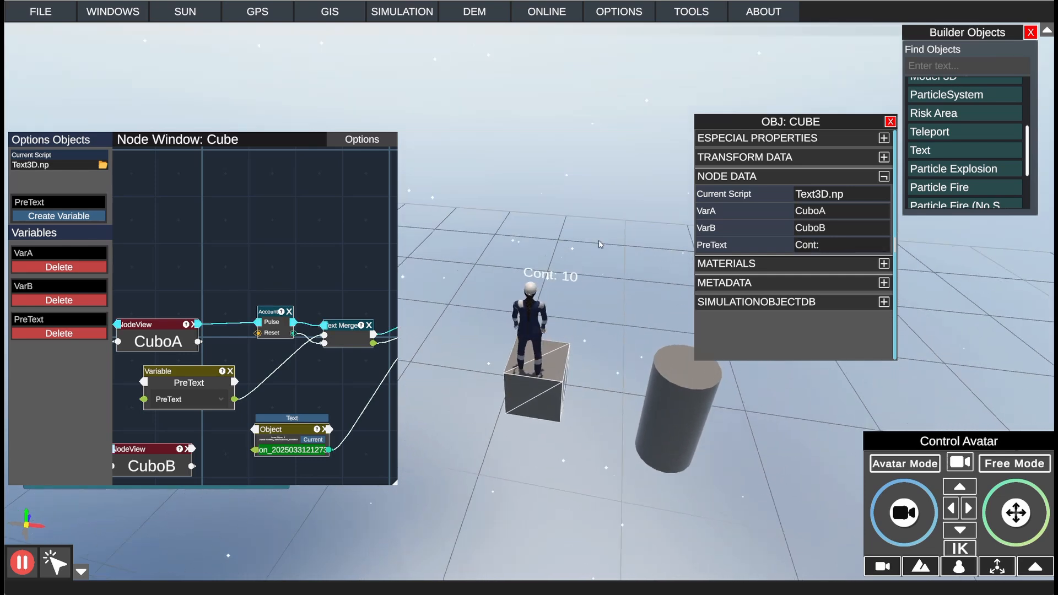
pyautogui.press('s')
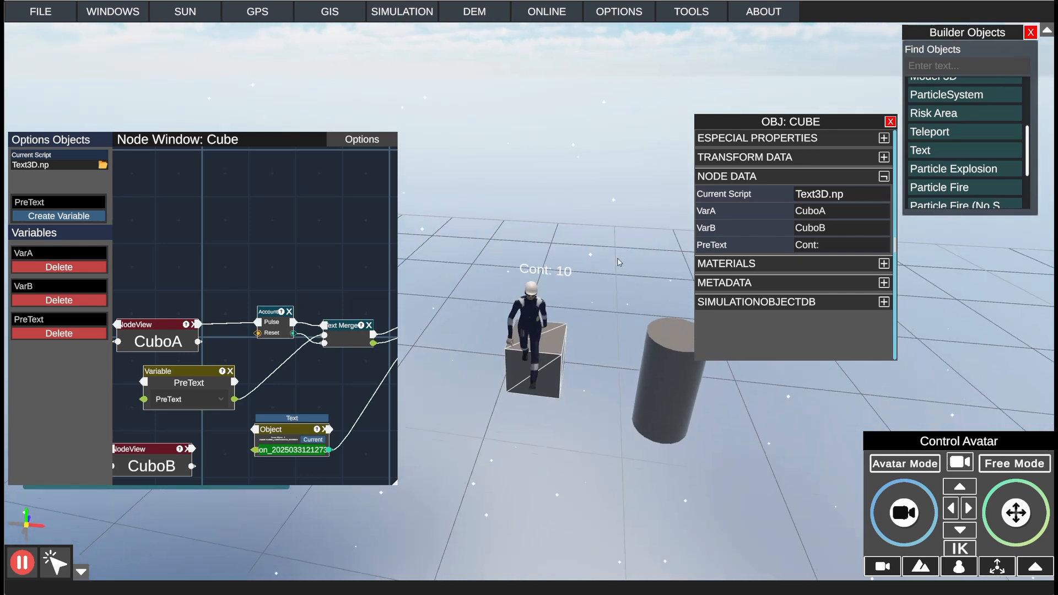
pyautogui.press('w')
pyautogui.press('w')
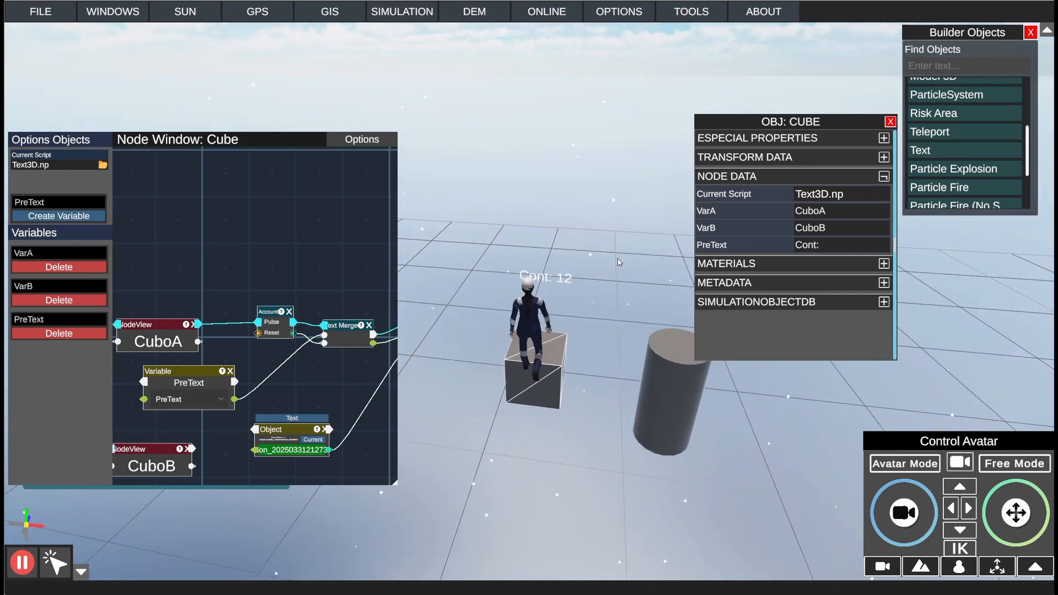
pyautogui.press('d')
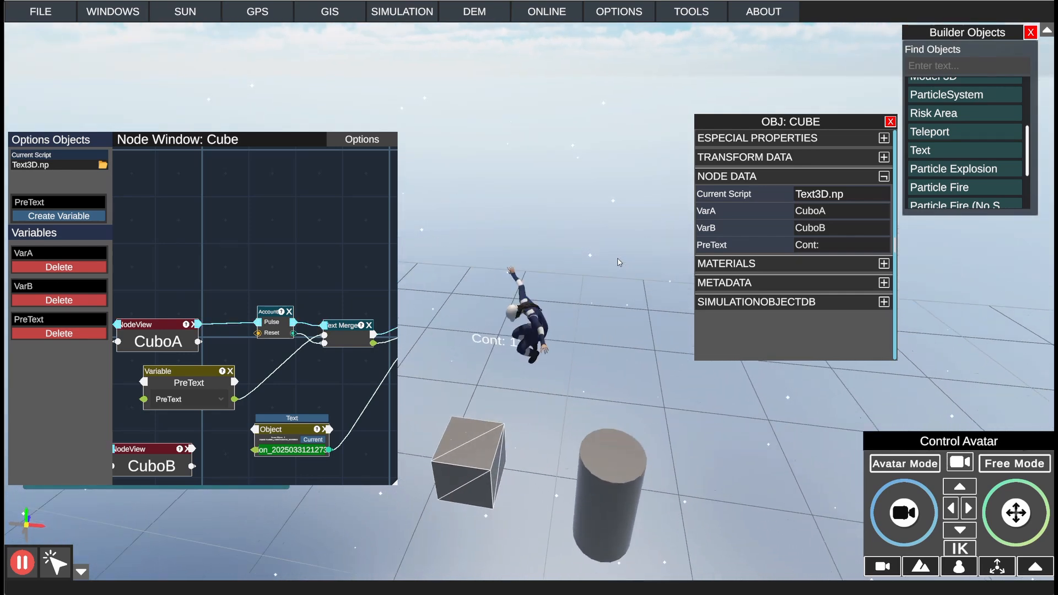
pyautogui.press('a')
pyautogui.press('d')
pyautogui.press('space')
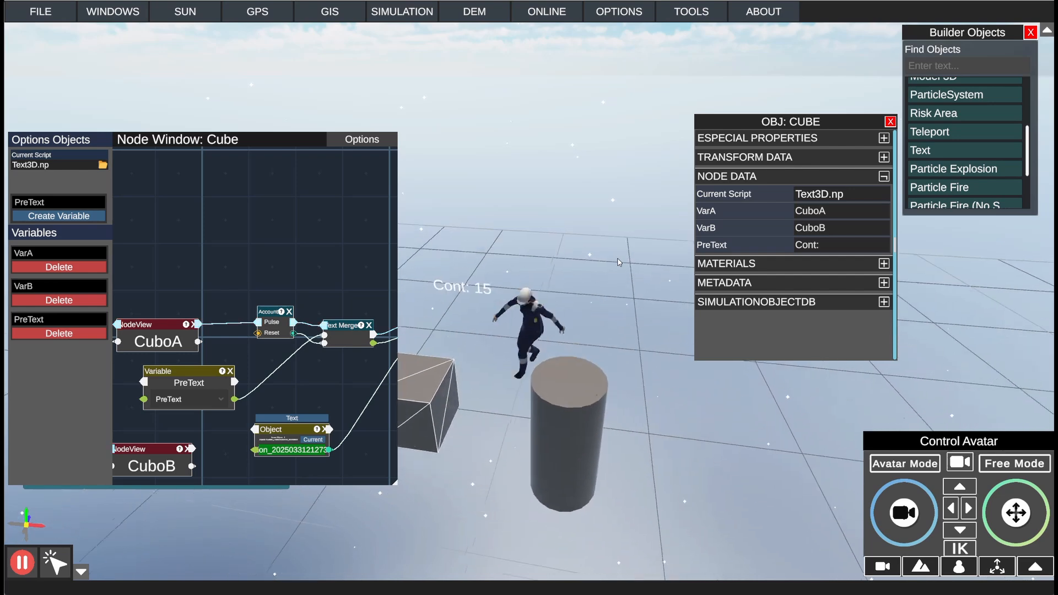
pyautogui.press('a')
pyautogui.press('s')
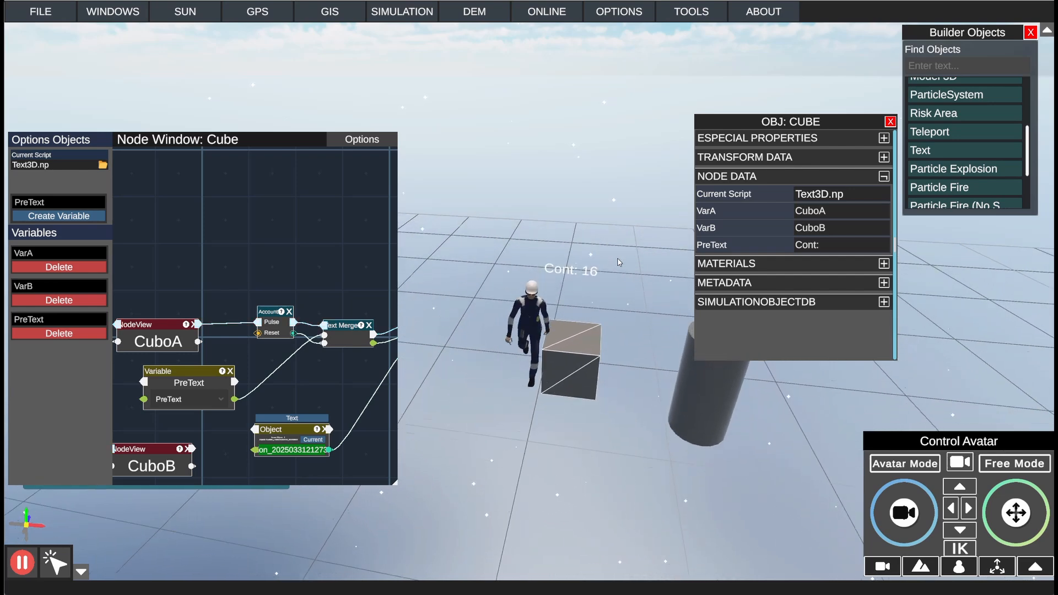
# Step: Examine the node chain from CuboA and the PreText variable through Text Merge to the Text Object node
pyautogui.moveTo(321, 358); pyautogui.dragTo(364, 358, button='middle')
pyautogui.scroll(-4, 326, 336)
pyautogui.scroll(1, 310, 337)
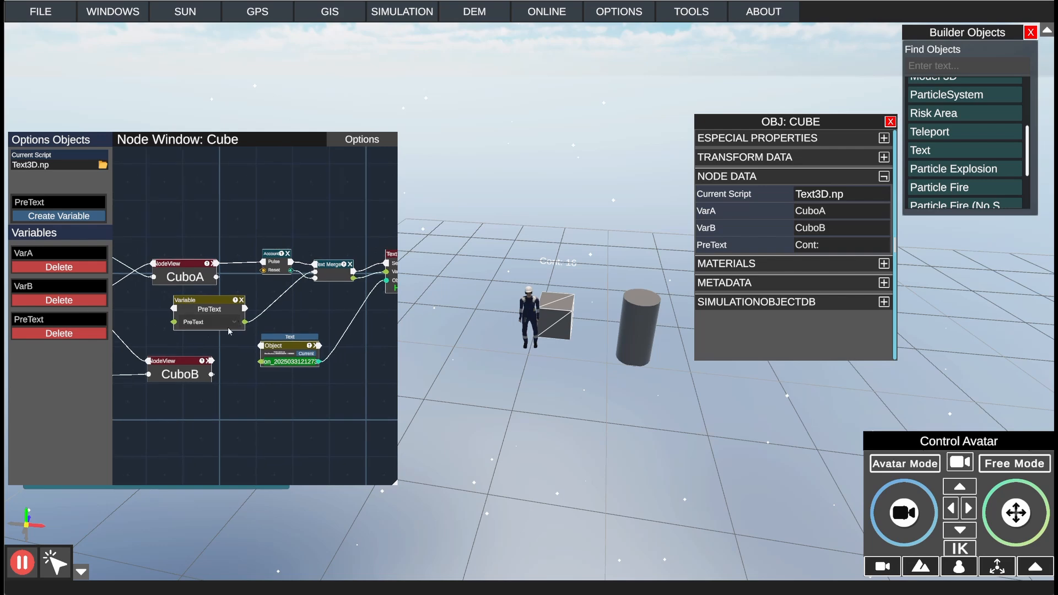
pyautogui.moveTo(180, 335); pyautogui.dragTo(220, 338, button='middle')
pyautogui.moveTo(351, 307); pyautogui.dragTo(291, 303, button='middle')
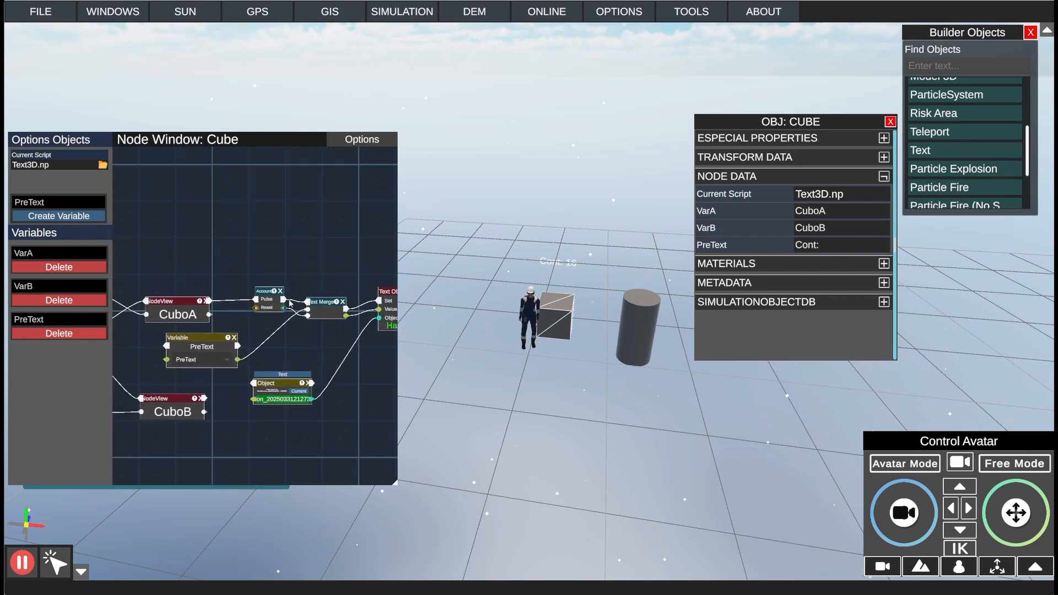
pyautogui.moveTo(326, 346); pyautogui.dragTo(251, 340, button='middle')
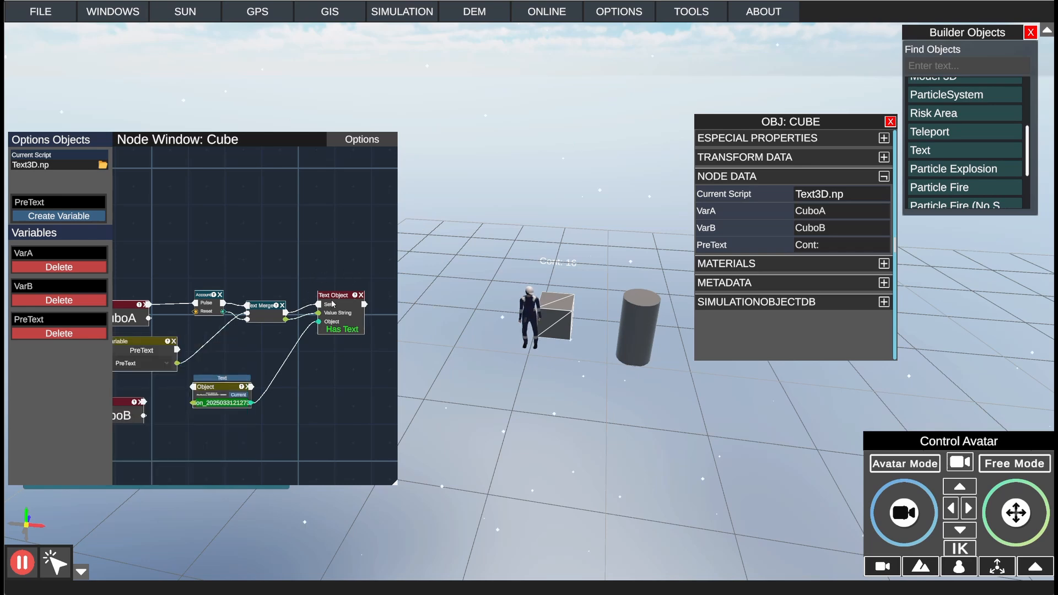
pyautogui.moveTo(332, 367); pyautogui.dragTo(350, 371, button='middle')
pyautogui.moveTo(239, 353); pyautogui.dragTo(309, 342, button='middle')
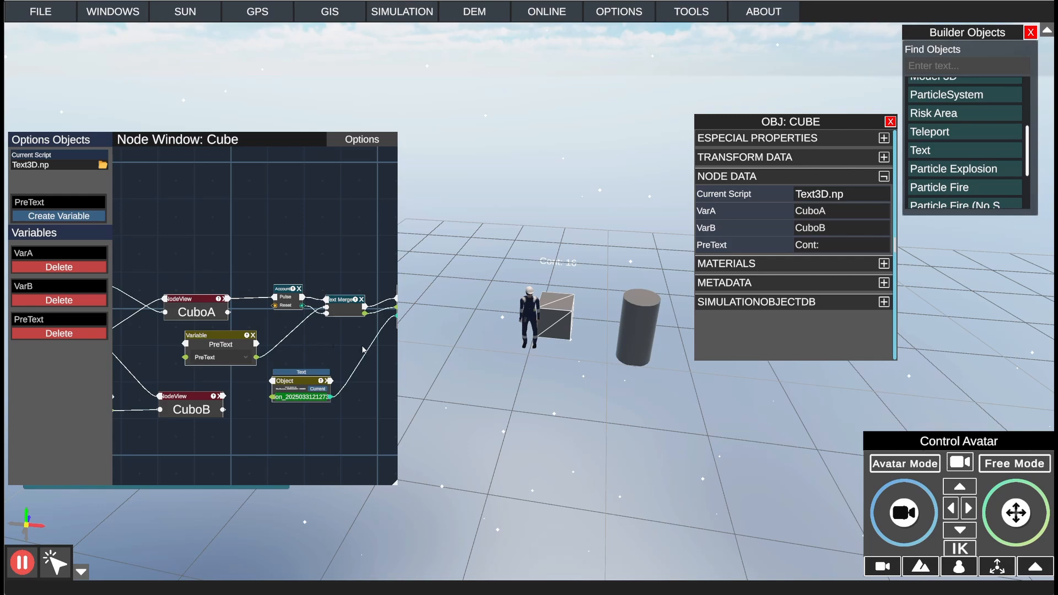
# Step: Walk the avatar onto the cube again and review the Text Merge and Text Object connections
pyautogui.press('w')
pyautogui.moveTo(547, 371); pyautogui.dragTo(524, 358, button='right')
pyautogui.press('d')
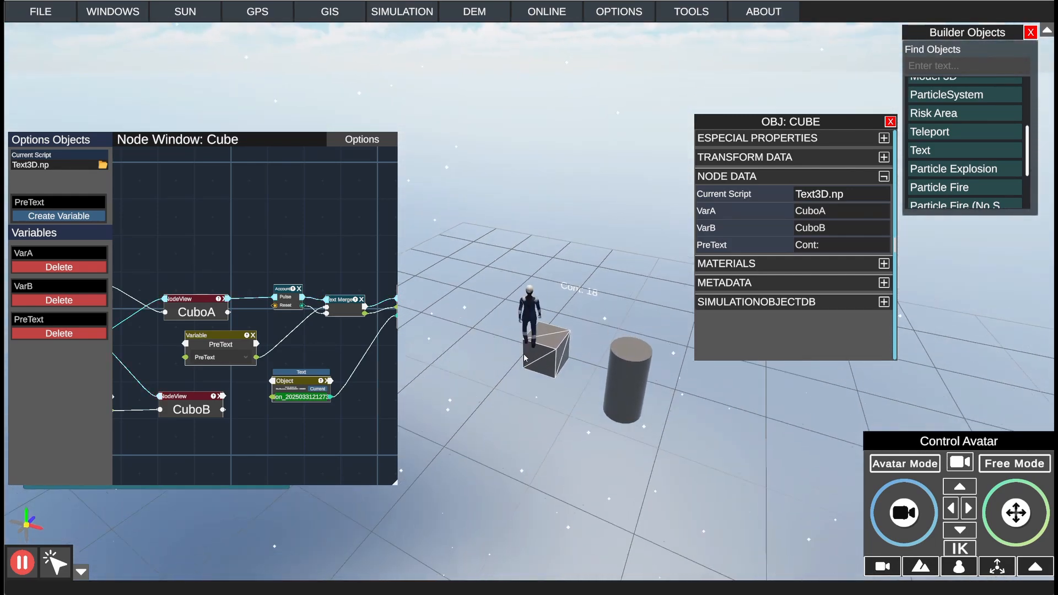
pyautogui.moveTo(346, 363); pyautogui.dragTo(252, 366, button='middle')
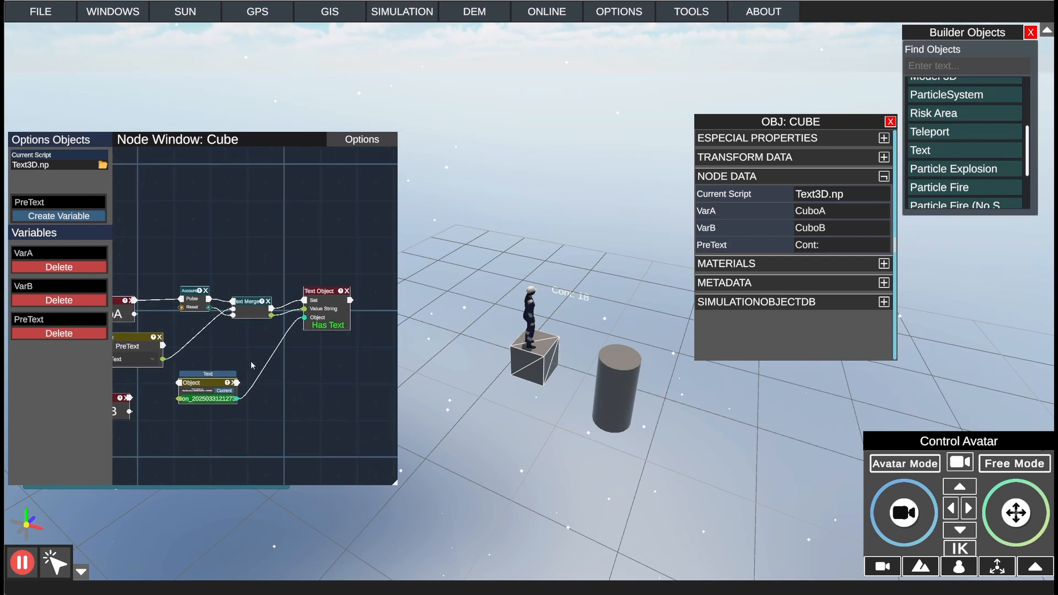
pyautogui.click(383, 140)
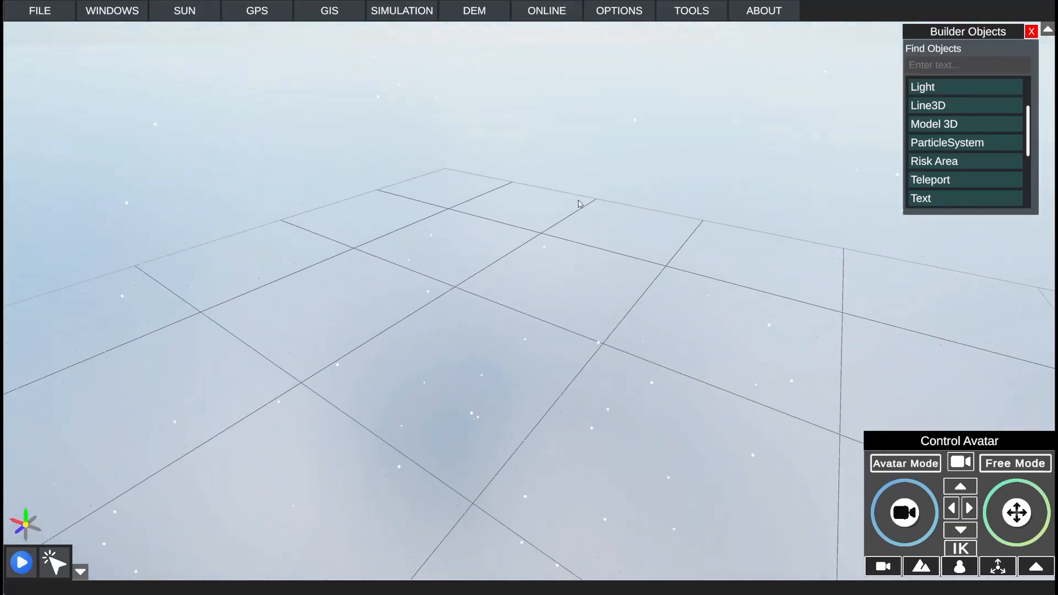
pyautogui.moveTo(579, 203); pyautogui.dragTo(555, 176, button='right')
pyautogui.press('a')
pyautogui.press('s')
pyautogui.press('w')
pyautogui.press('s')
pyautogui.press('w')
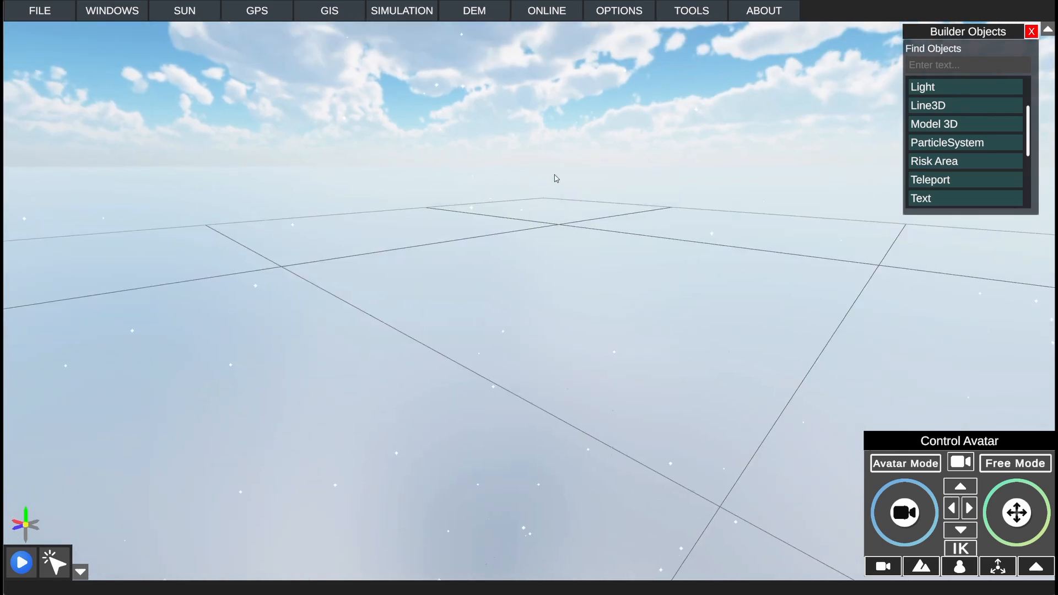
pyautogui.press('s')
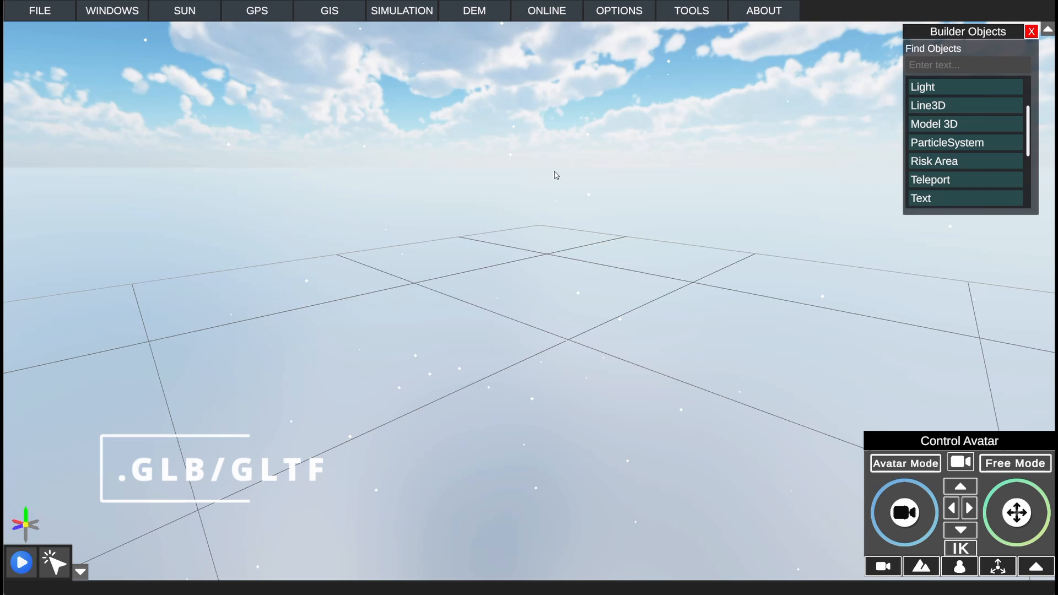
pyautogui.moveTo(572, 222)
pyautogui.mouseDown(button='right')
pyautogui.moveTo(567, 193)
pyautogui.moveTo(568, 214)
pyautogui.mouseUp(button='right')
pyautogui.press('w')
pyautogui.press('s')
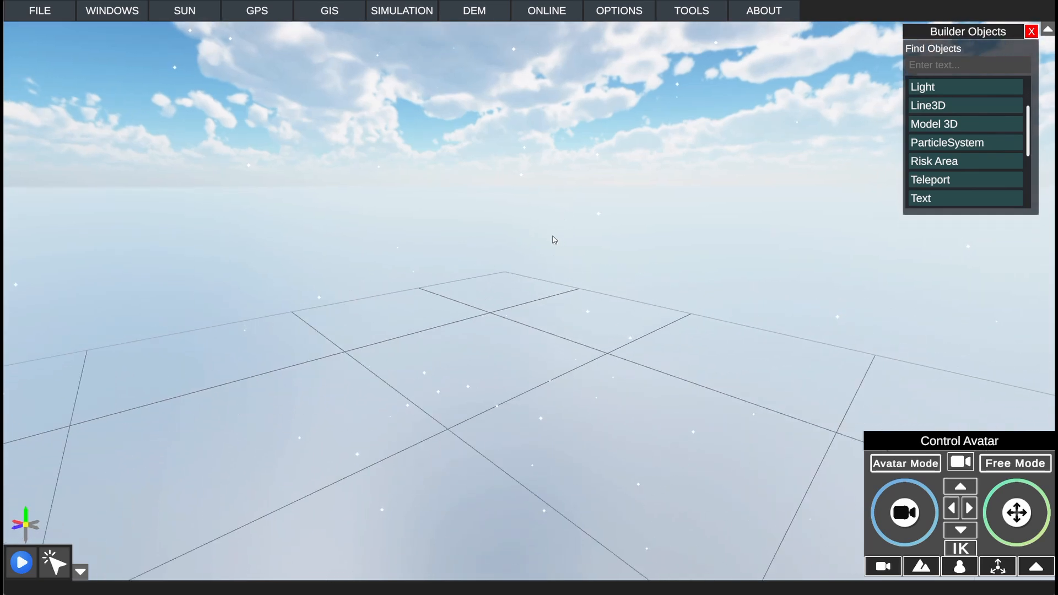
pyautogui.press('a')
pyautogui.press('w')
pyautogui.moveTo(563, 237)
pyautogui.mouseDown(button='right')
pyautogui.moveTo(568, 229)
pyautogui.moveTo(569, 242)
pyautogui.mouseUp(button='right')
pyautogui.press('s')
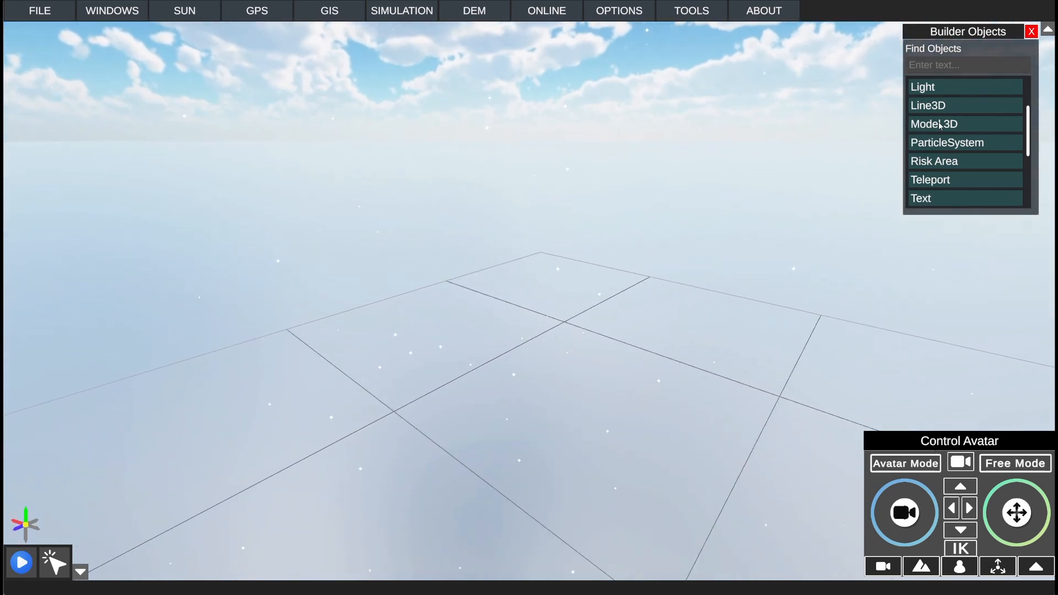
# Step: Place a Model 3D object on the empty grid and select it
pyautogui.moveTo(937, 128)
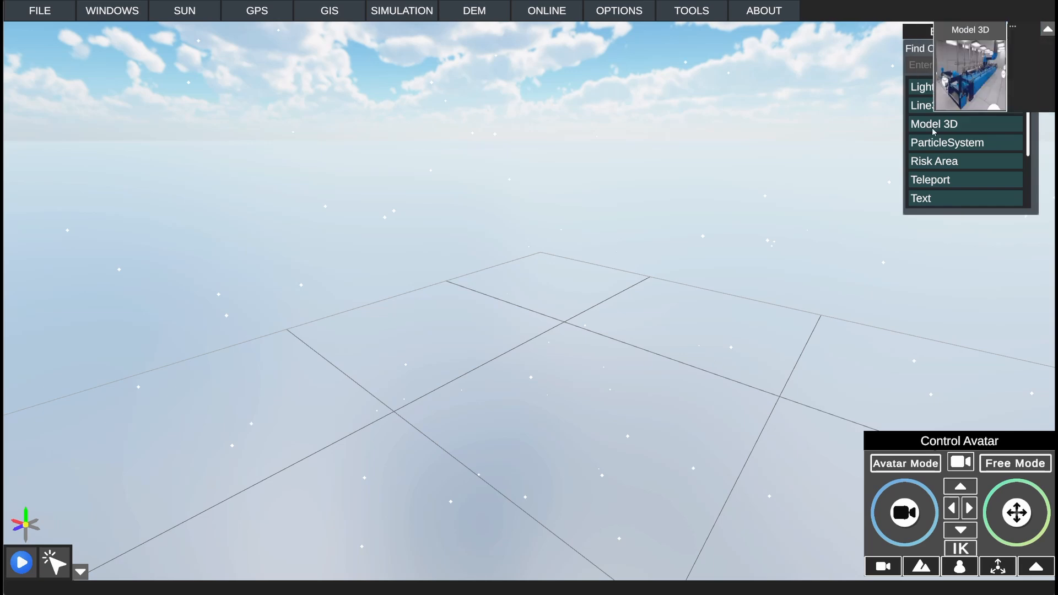
pyautogui.moveTo(936, 124); pyautogui.dragTo(538, 405)
pyautogui.moveTo(712, 283); pyautogui.dragTo(564, 266, button='middle')
pyautogui.click(569, 263)
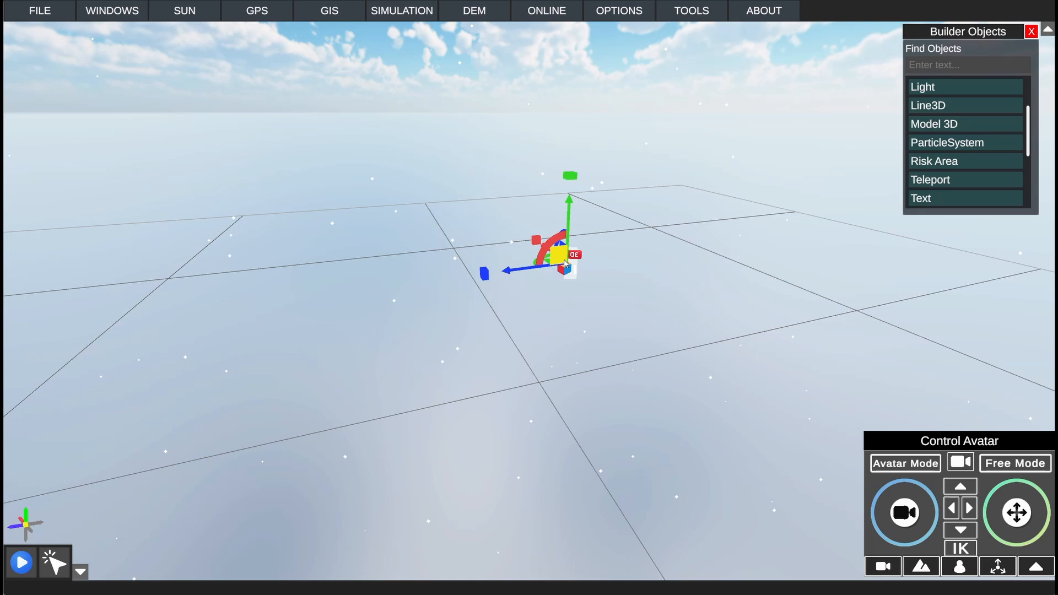
# Step: Open the Model 3D object's properties, move their window away from the object and collapse Transform Data
pyautogui.click(130, 20)
pyautogui.click(165, 86)
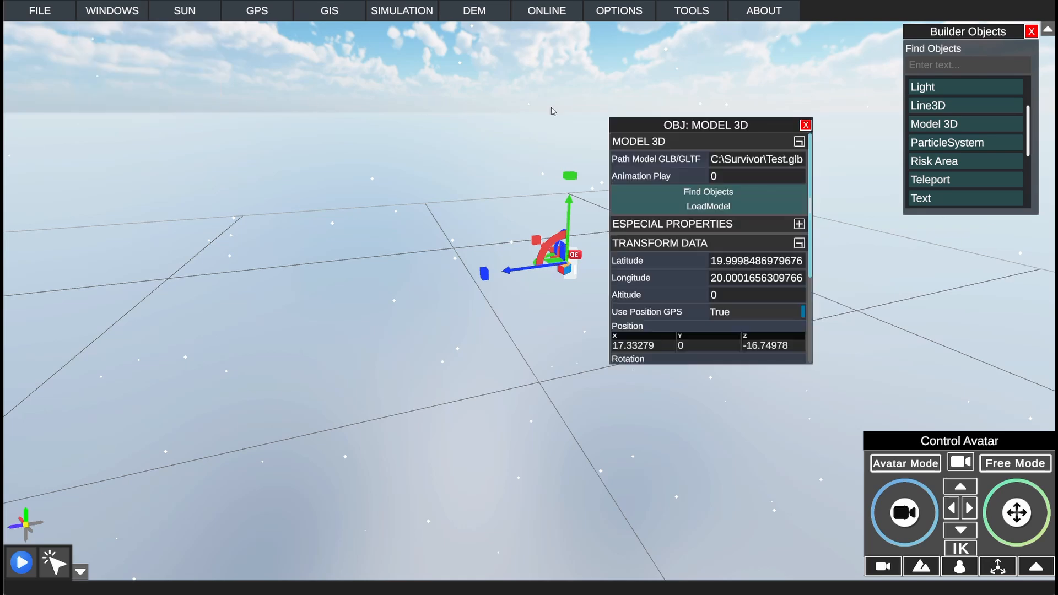
pyautogui.moveTo(665, 127); pyautogui.dragTo(757, 142)
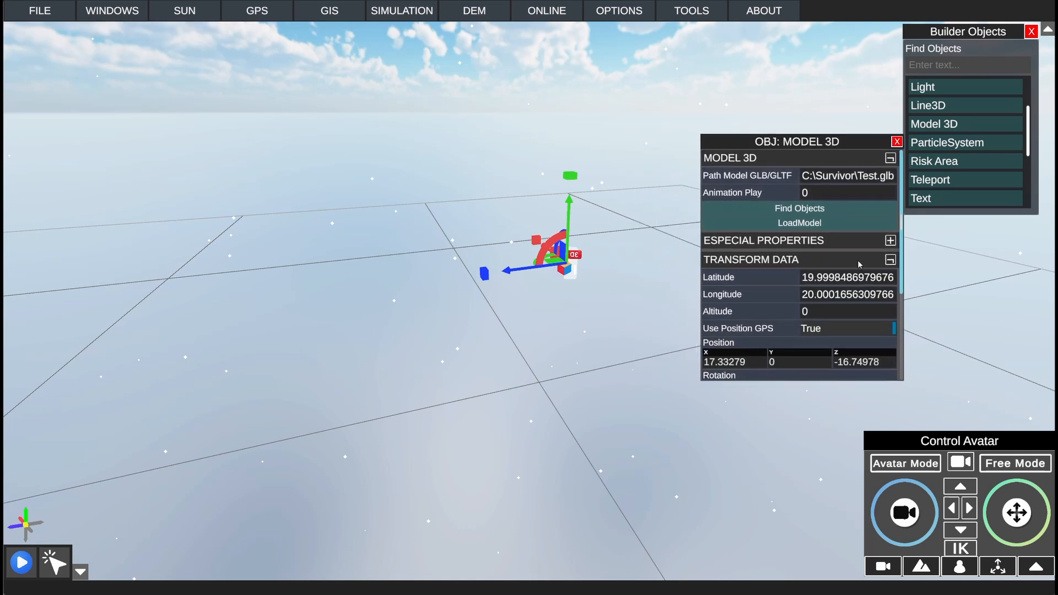
pyautogui.click(890, 260)
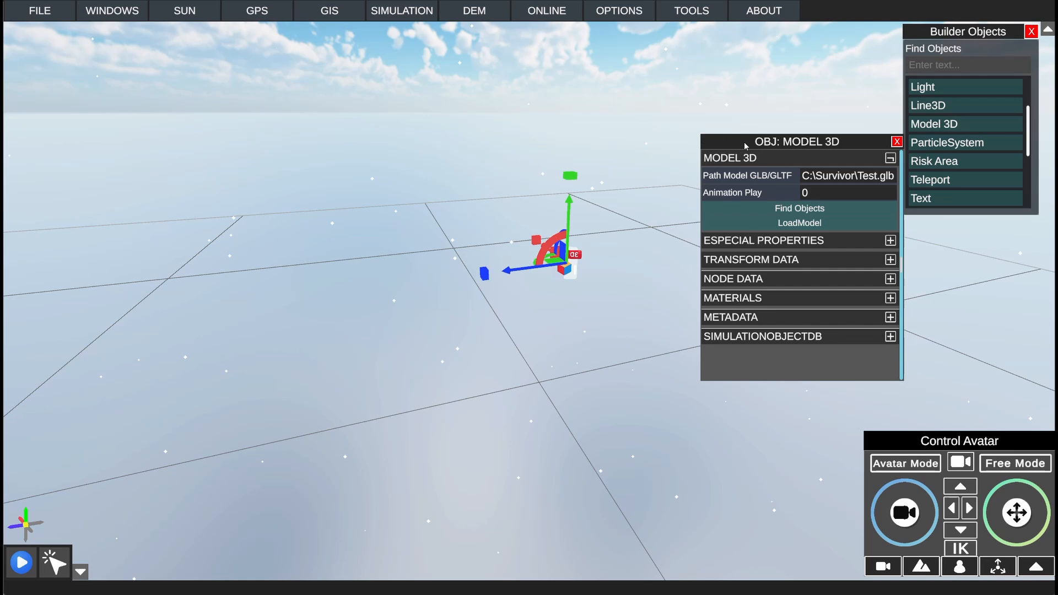
# Step: Load uploads_files_4390575_V8_Engine_V3.glb from the Documents folder into the Model 3D object
pyautogui.click(800, 209)
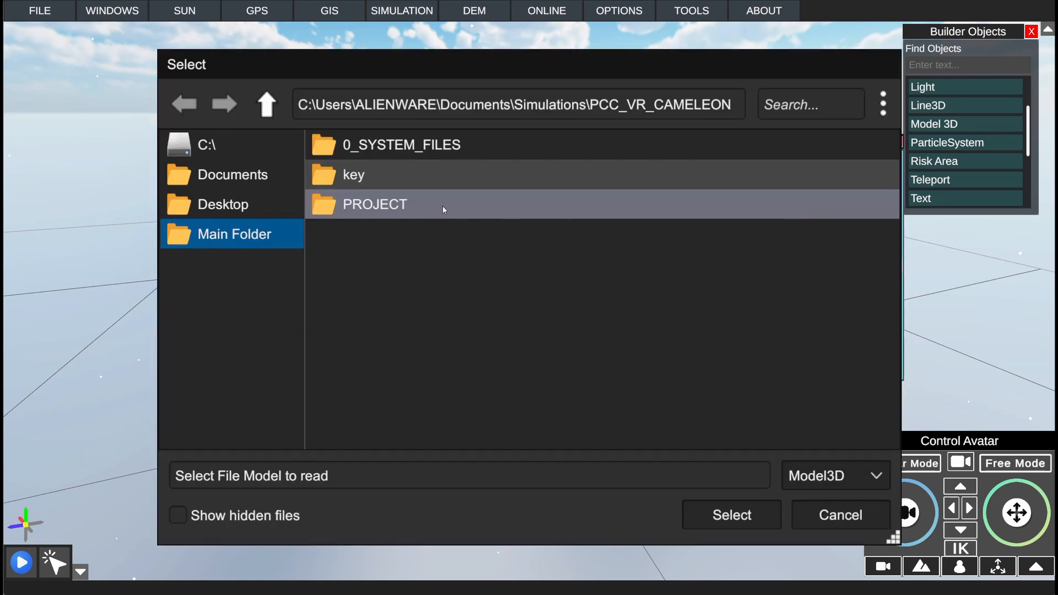
pyautogui.click(250, 183)
pyautogui.scroll(-5, 366, 227)
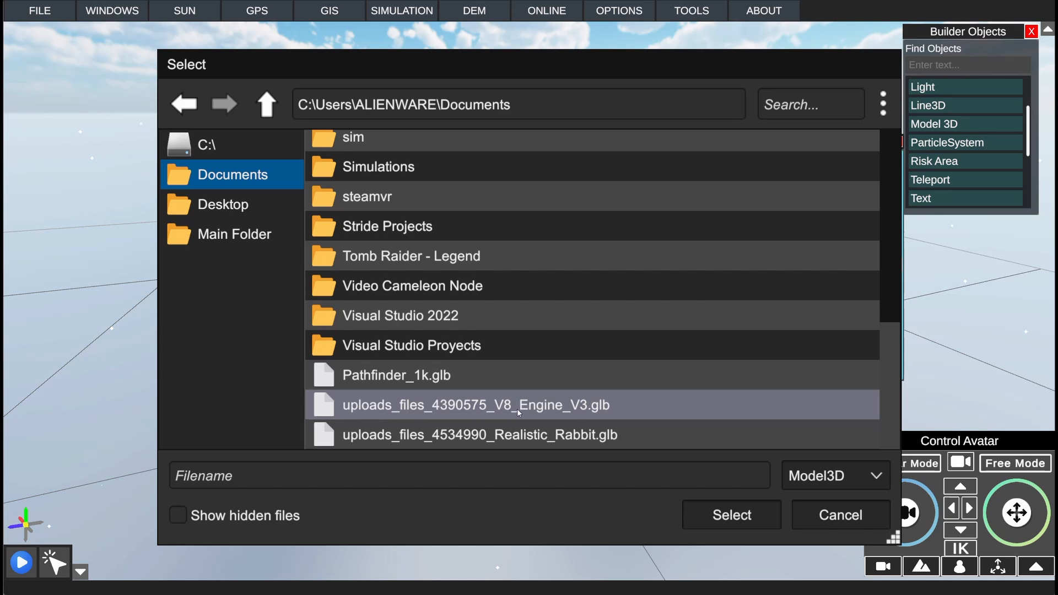
pyautogui.click(560, 409)
pyautogui.click(746, 516)
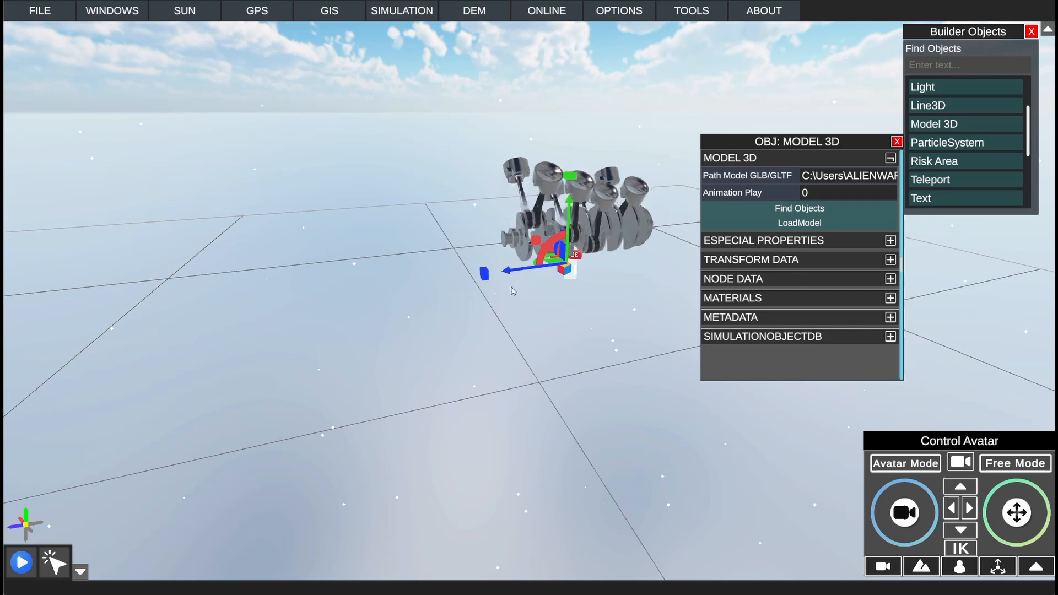
# Step: Set the engine model's Animation Play value to 1
pyautogui.moveTo(512, 290); pyautogui.dragTo(626, 291, button='right')
pyautogui.scroll(-5, 678, 300)
pyautogui.scroll(3, 741, 309)
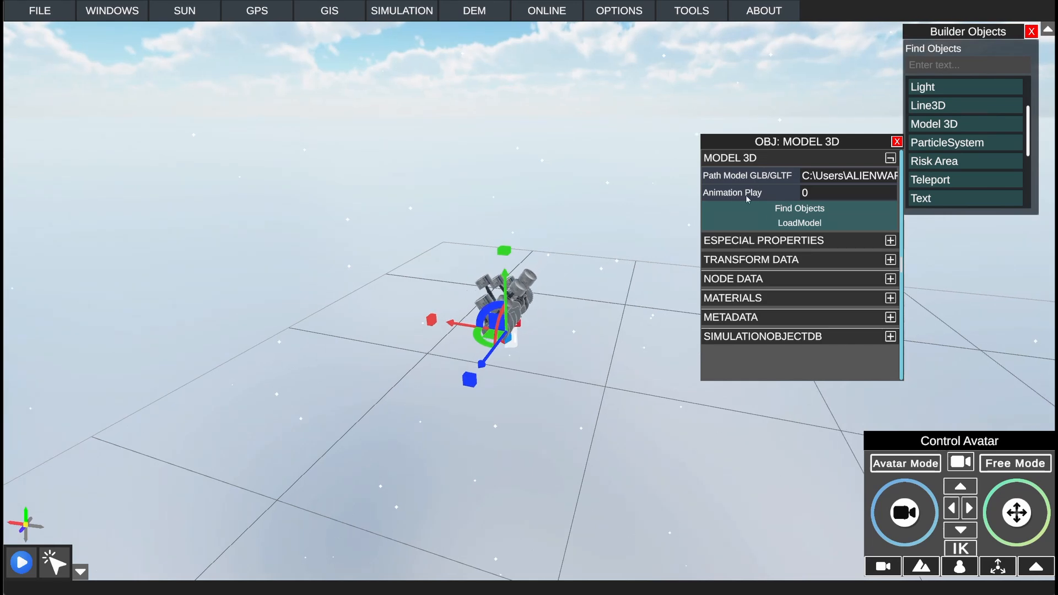
pyautogui.click(818, 193)
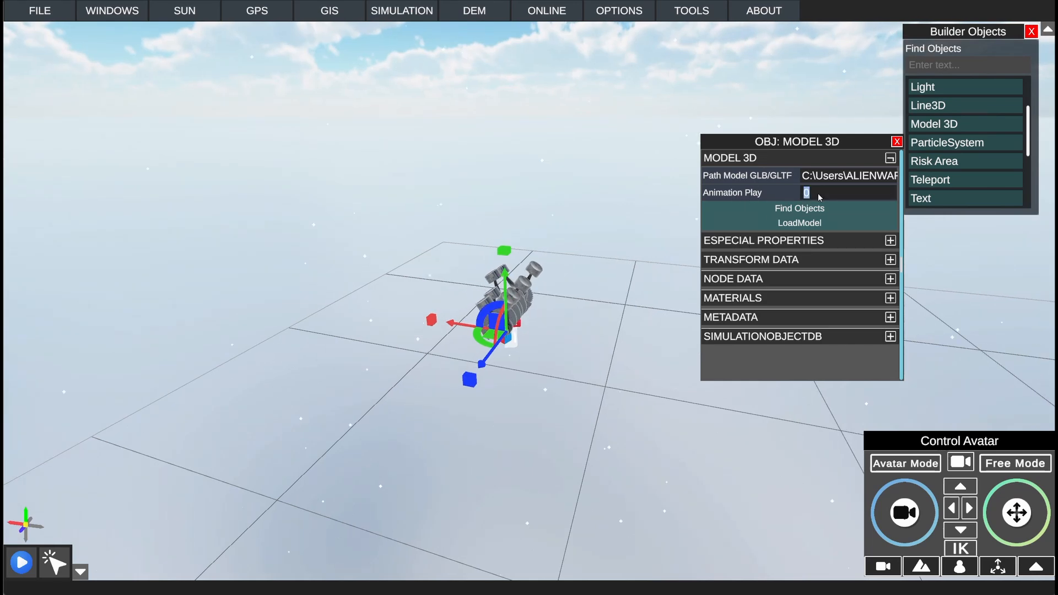
pyautogui.write('1')
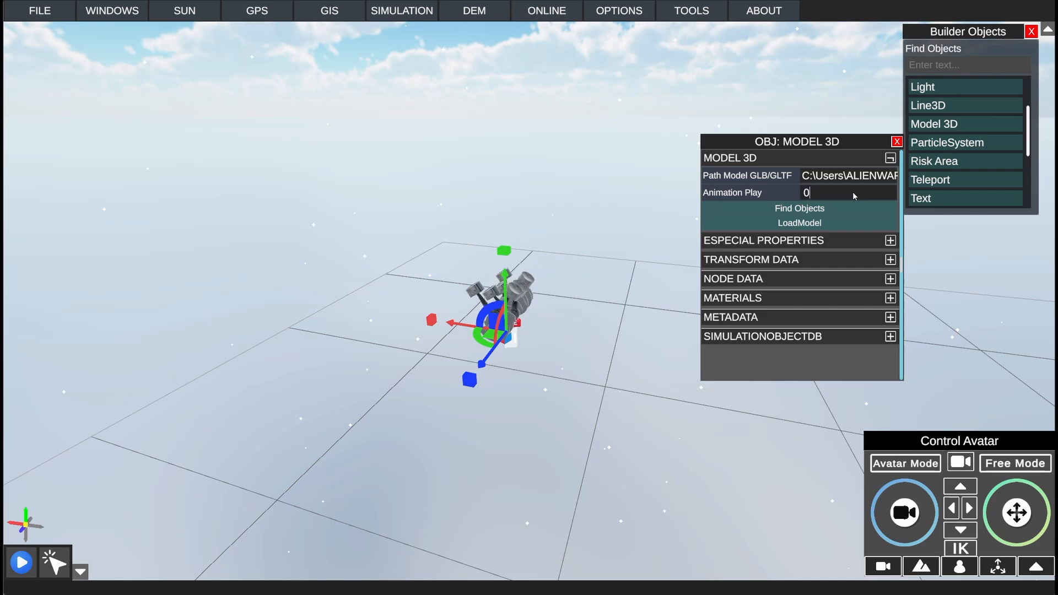
pyautogui.write('2')
pyautogui.press('BackSpace')
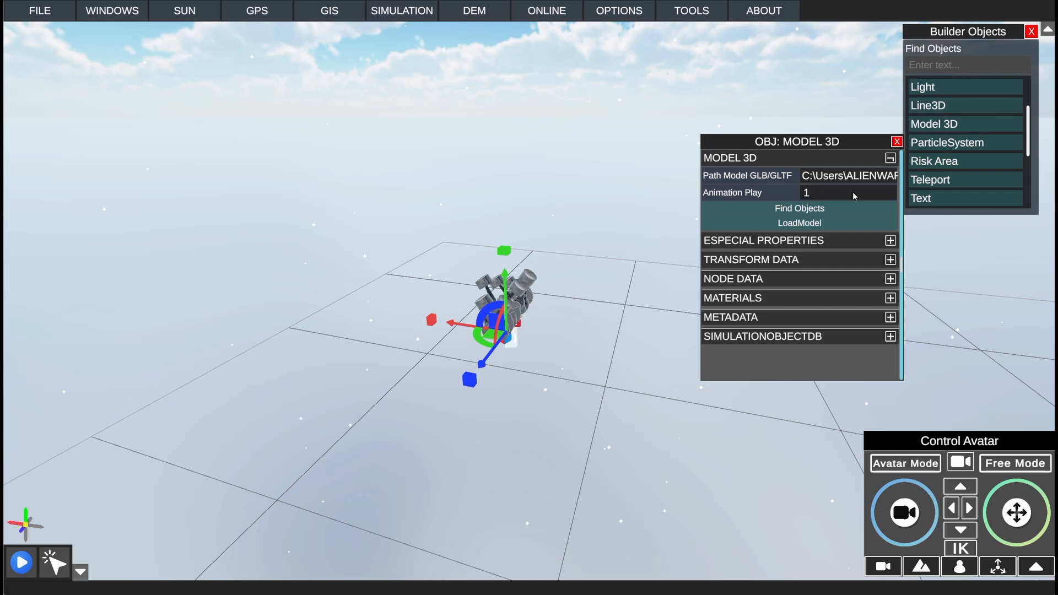
# Step: Set the engine model's Animation Play value to 0
pyautogui.click(818, 190)
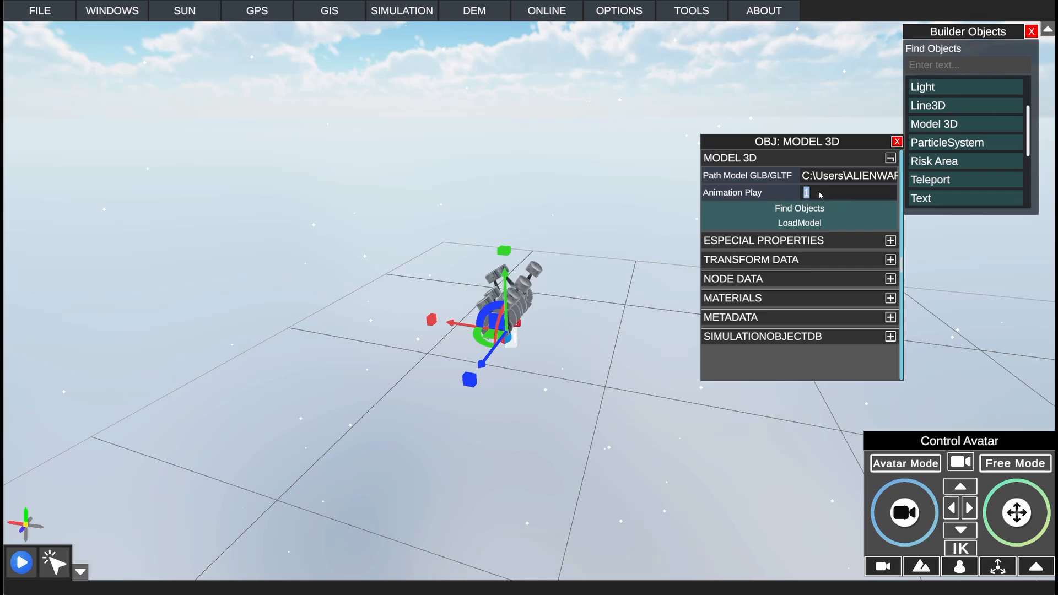
pyautogui.write('0')
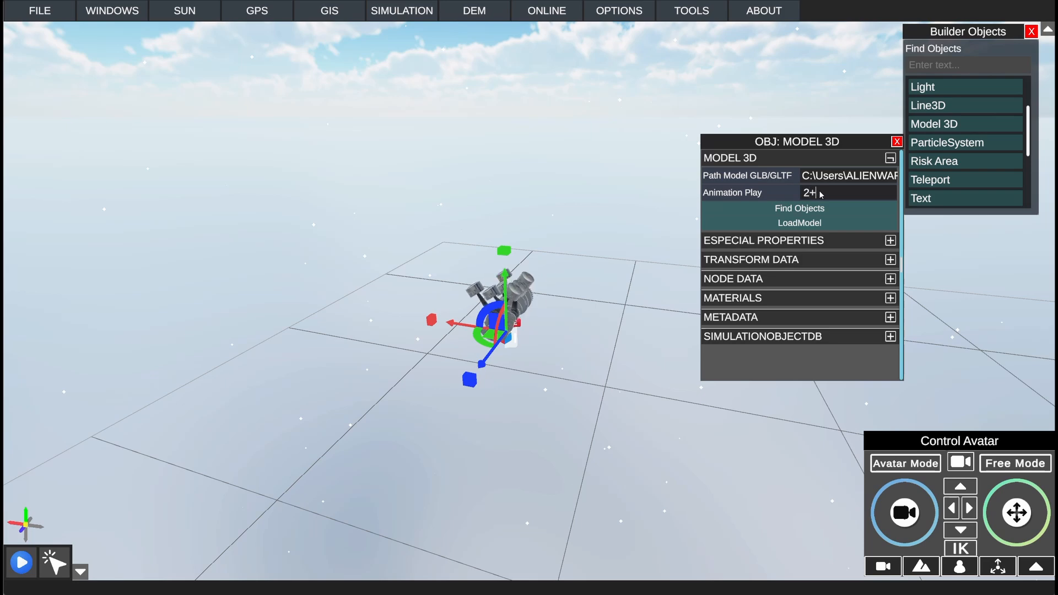
pyautogui.moveTo(593, 314); pyautogui.dragTo(466, 297, button='right')
pyautogui.scroll(5, 560, 296)
pyautogui.scroll(5, 474, 329)
pyautogui.scroll(-5, 465, 297)
pyautogui.scroll(3, 466, 297)
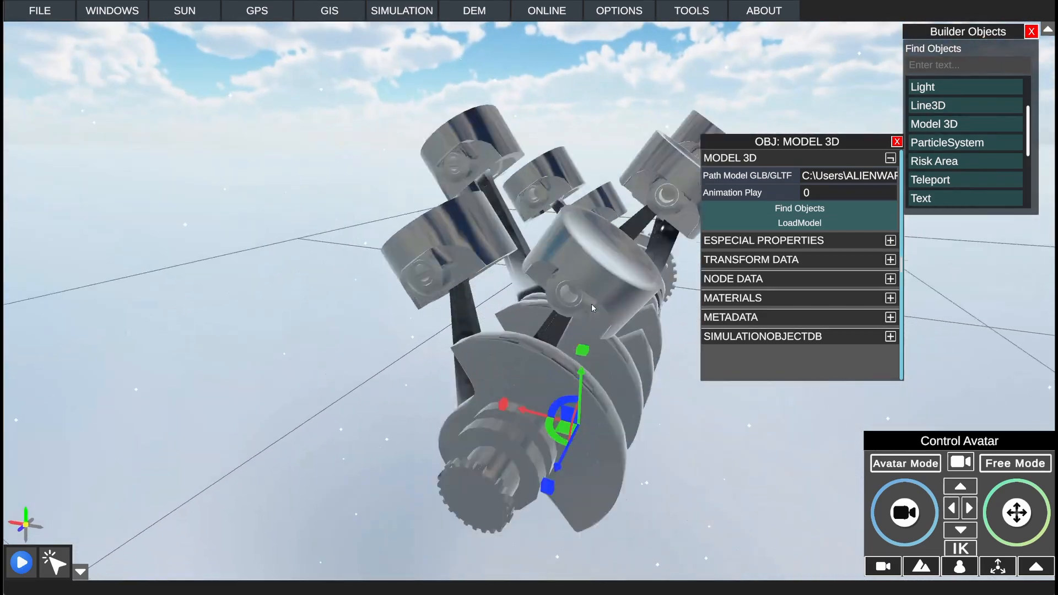
pyautogui.scroll(-3, 465, 298)
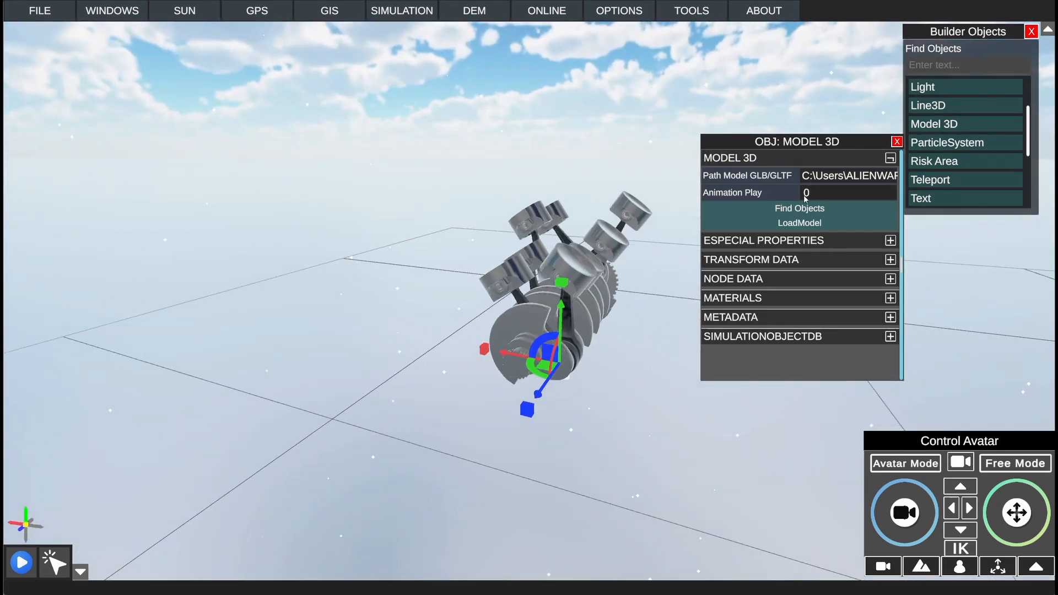
# Step: Collapse the Model 3D section and close the engine model's properties window
pyautogui.moveTo(817, 142); pyautogui.dragTo(265, 143)
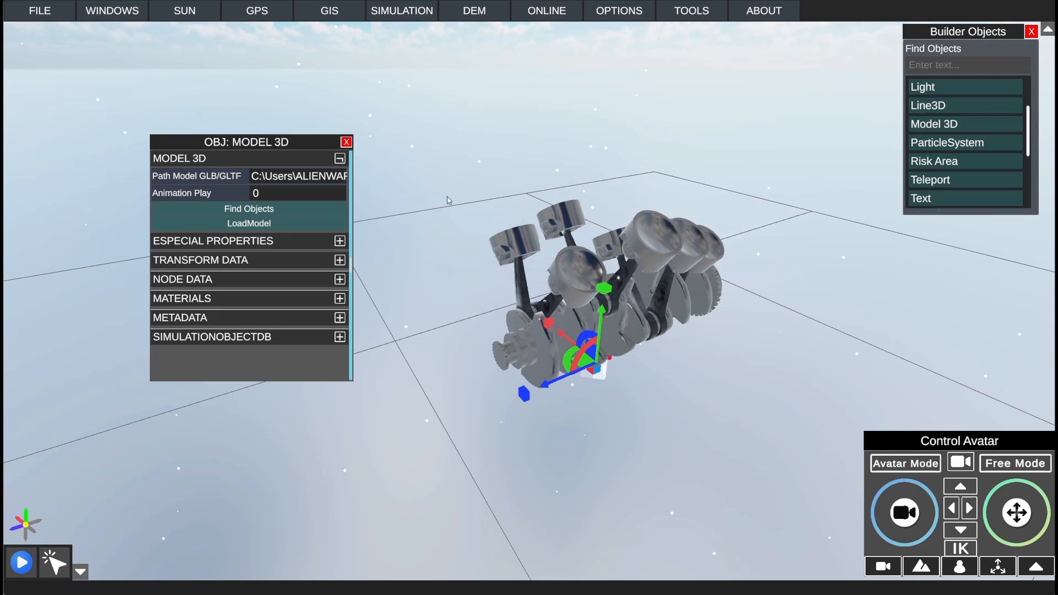
pyautogui.click(340, 158)
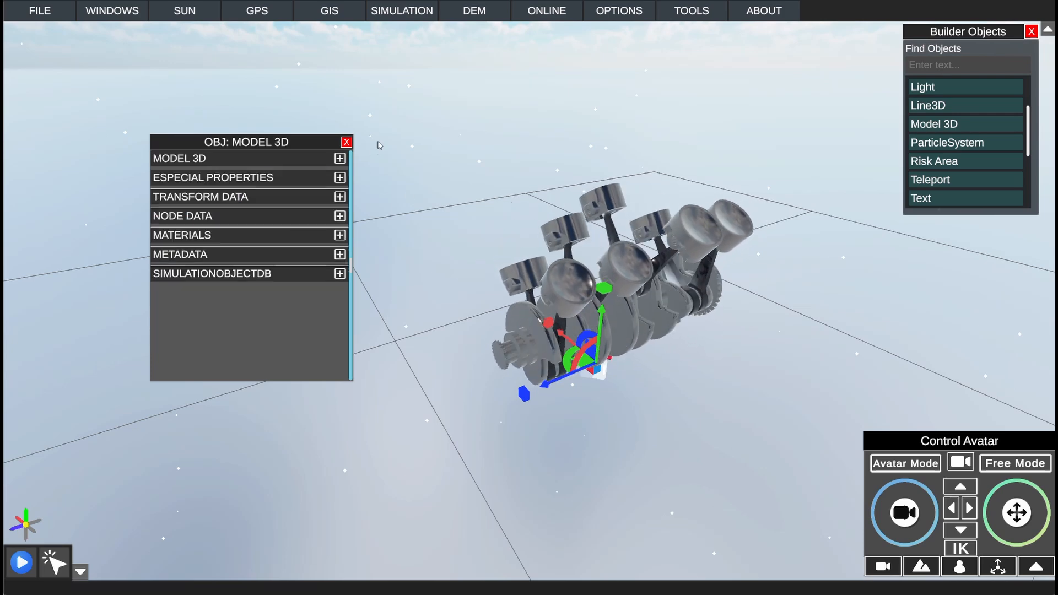
pyautogui.click(347, 142)
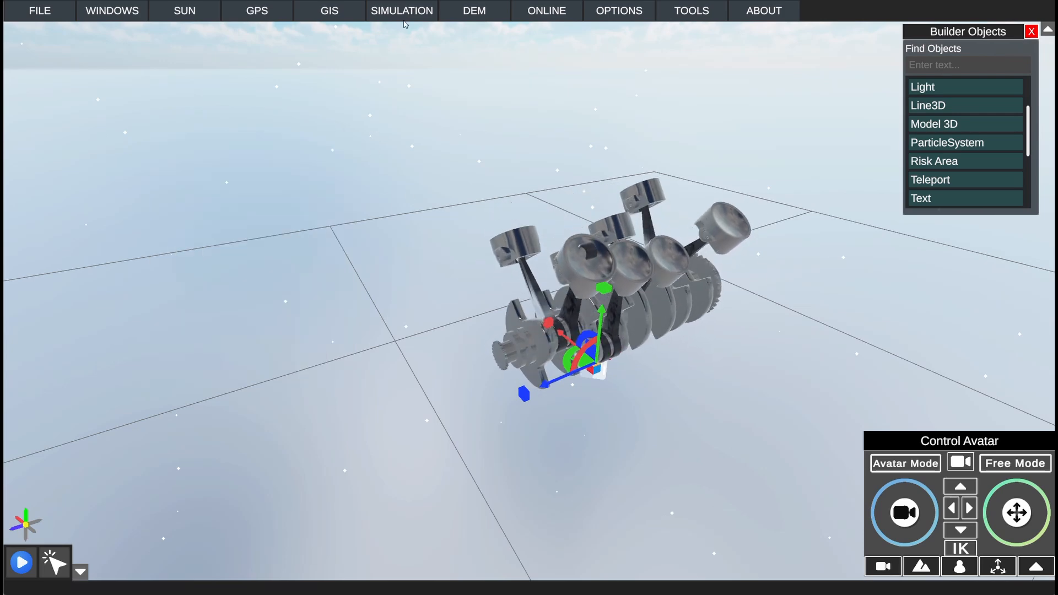
# Step: Open the engine model's Node Window beside the model and assign it the Model3D_Animation.np script
pyautogui.click(402, 11)
pyautogui.click(403, 32)
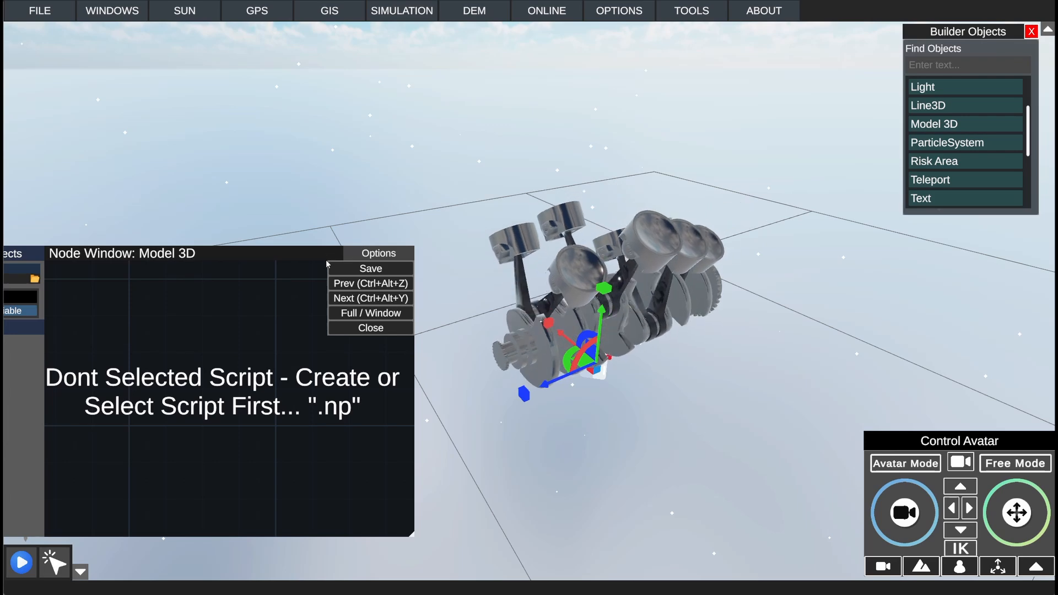
pyautogui.moveTo(524, 404); pyautogui.dragTo(510, 514)
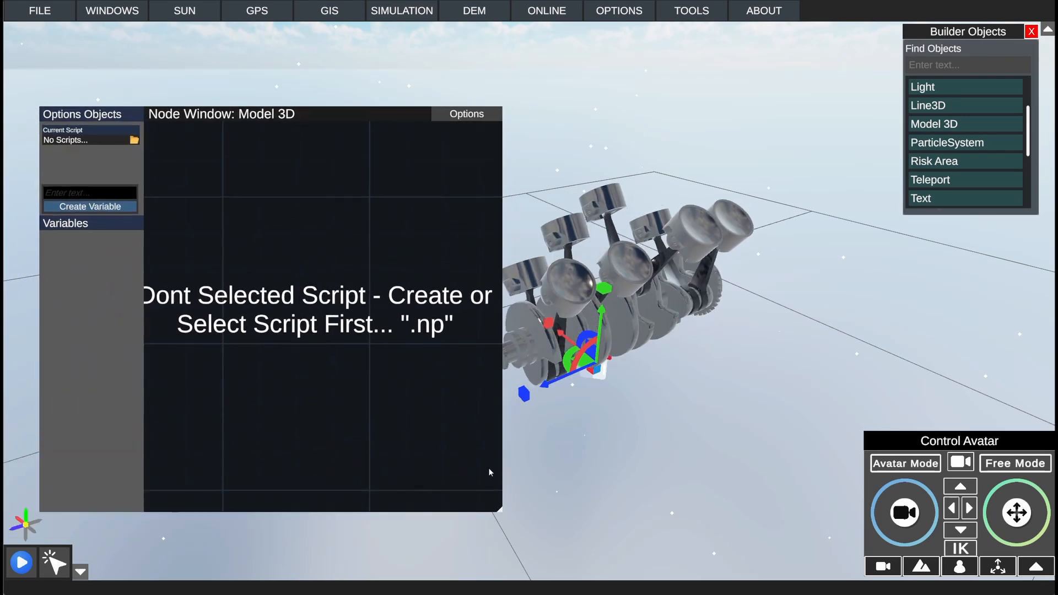
pyautogui.moveTo(394, 115); pyautogui.dragTo(366, 59)
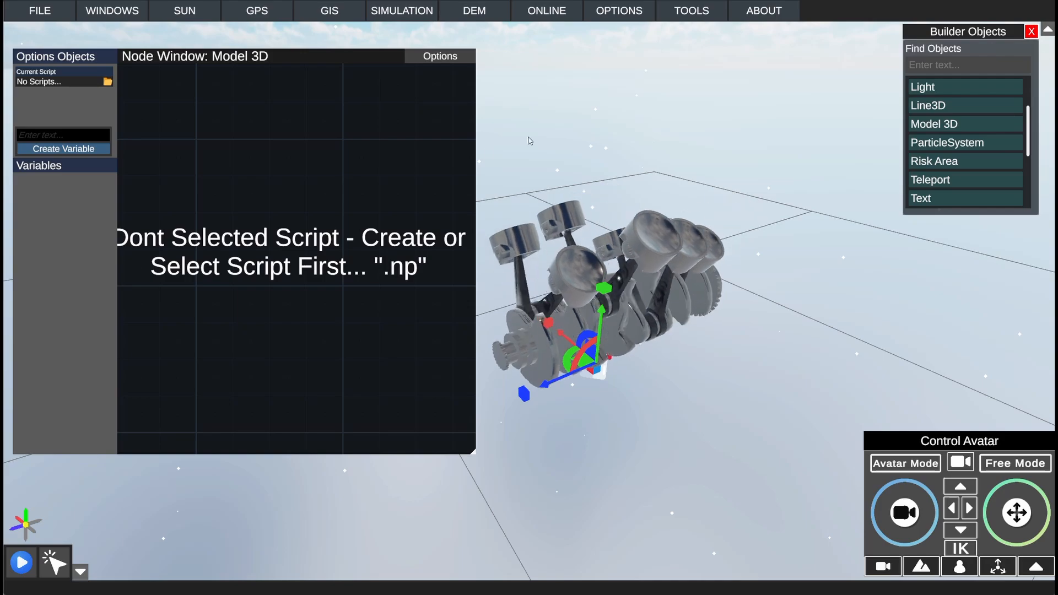
pyautogui.click(107, 82)
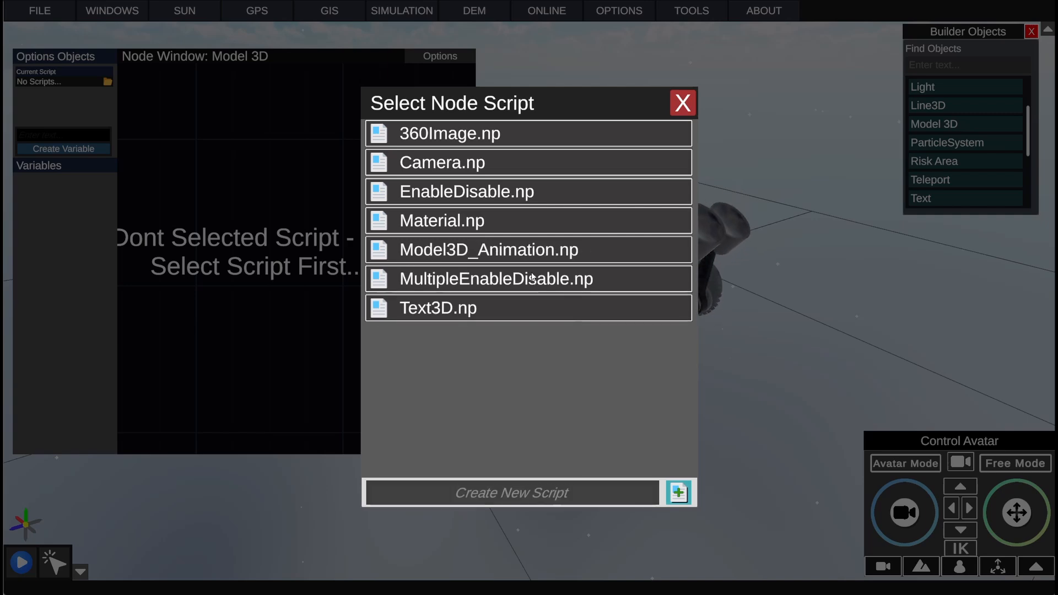
pyautogui.click(529, 259)
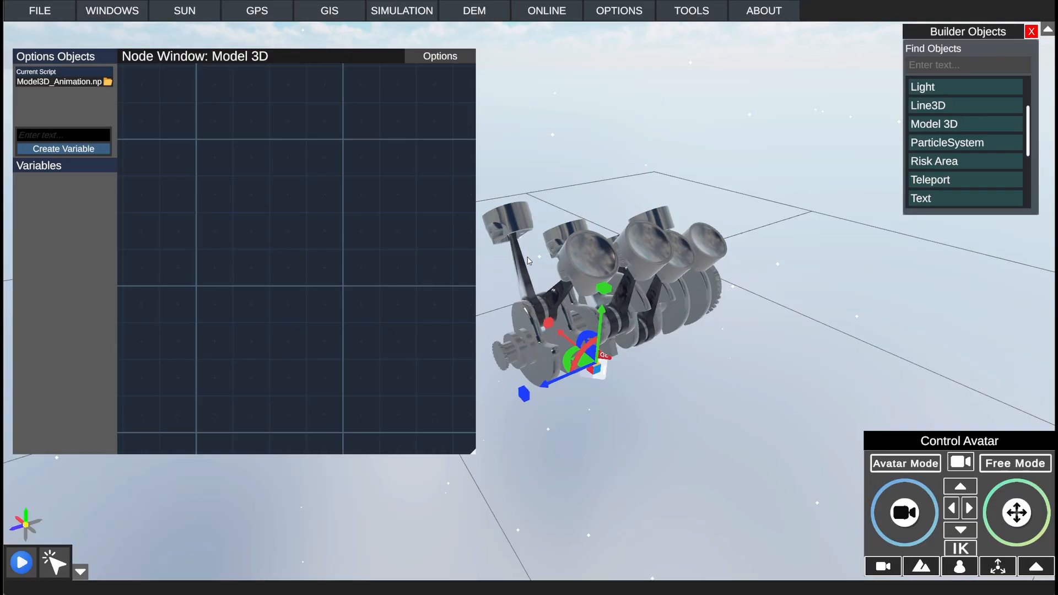
# Step: Add an Animation node to the empty Model3D_Animation.np graph
pyautogui.rightClick(323, 187)
pyautogui.click(361, 255)
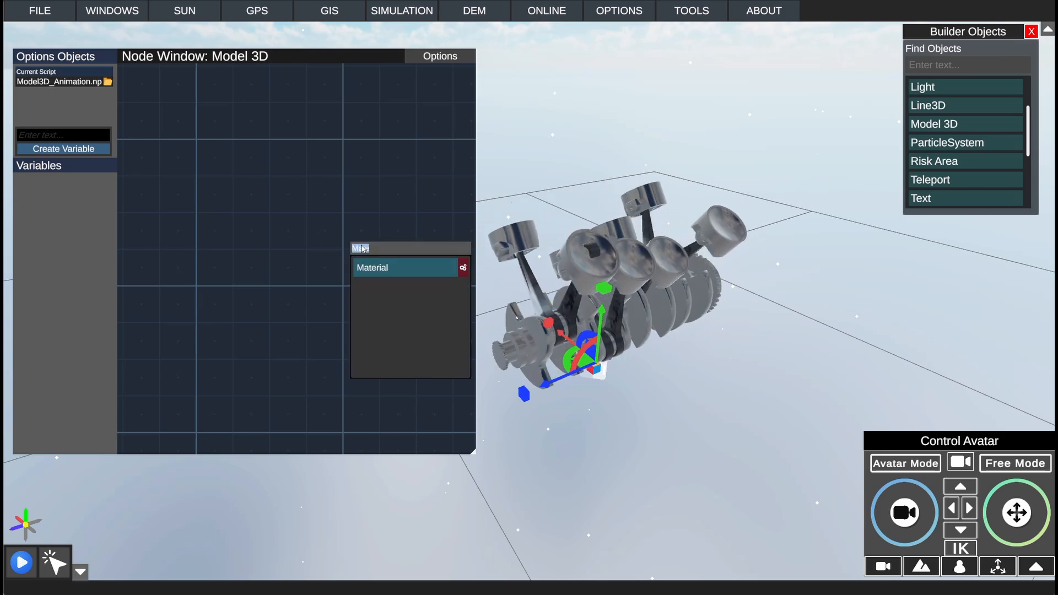
pyautogui.write('Anima')
pyautogui.moveTo(371, 269)
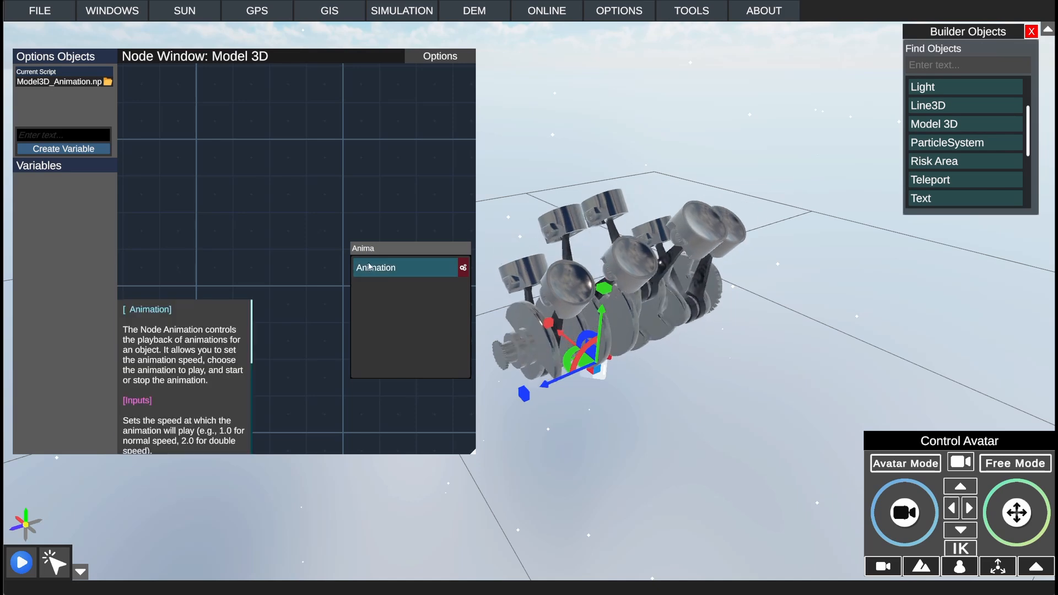
pyautogui.click(371, 269)
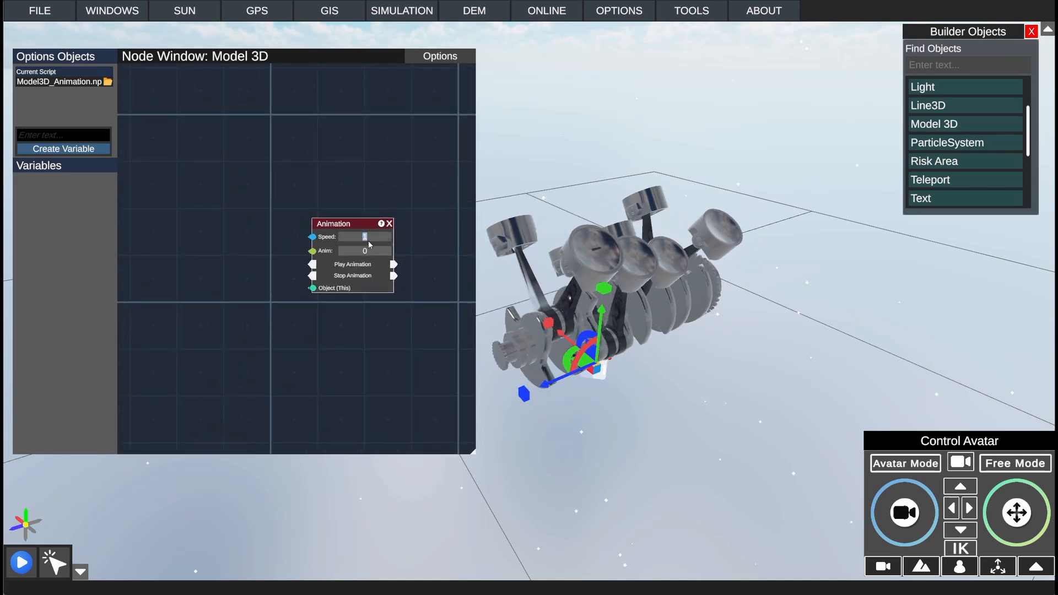
pyautogui.scroll(1, 368, 243)
pyautogui.moveTo(406, 234); pyautogui.dragTo(276, 188, button='middle')
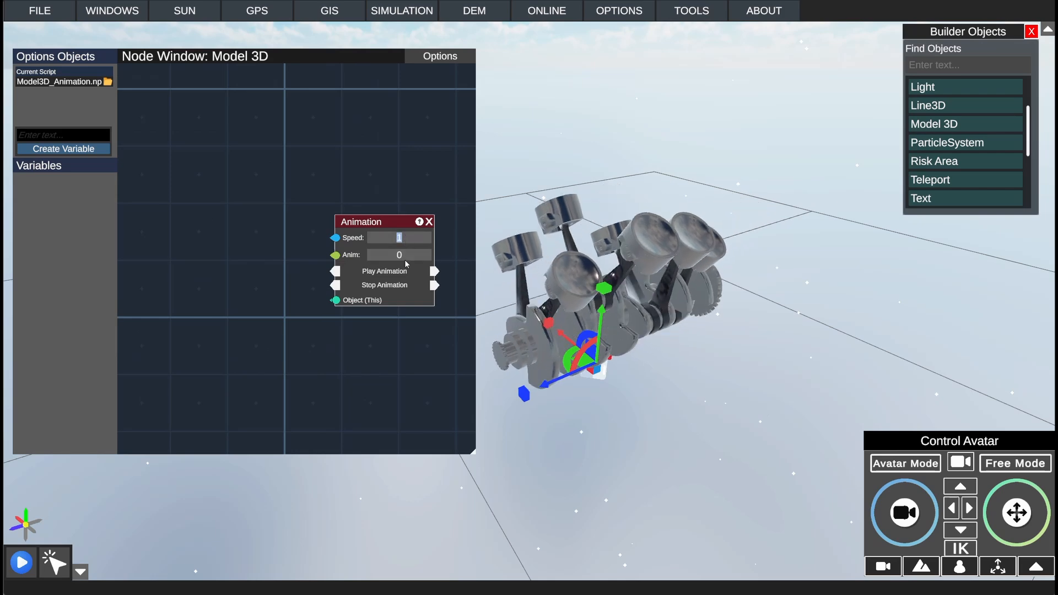
pyautogui.click(401, 256)
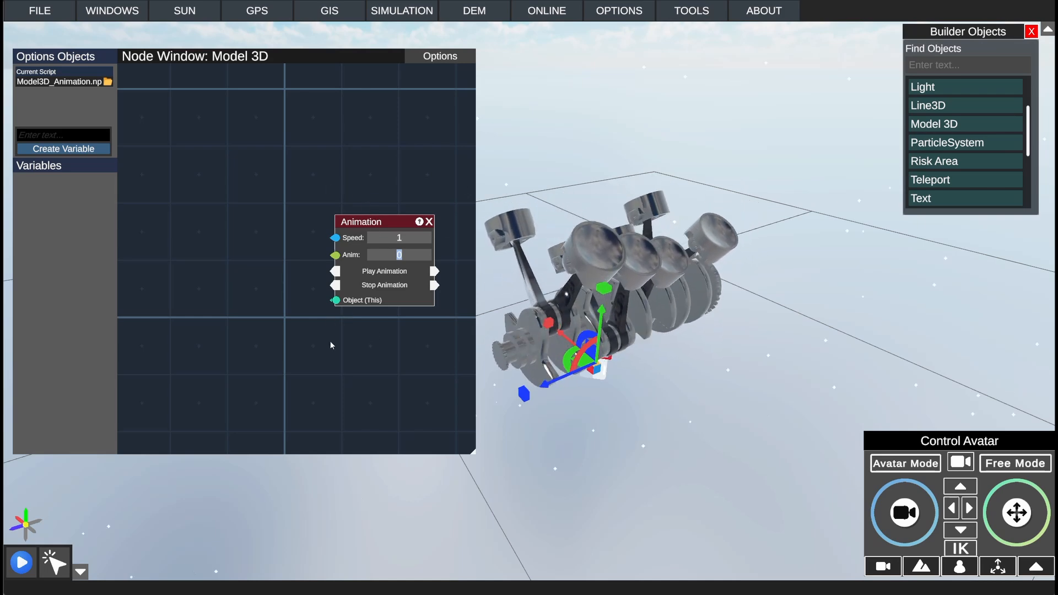
# Step: Add a Key Board node ahead of the Animation node, leaving its key outputs unconnected
pyautogui.moveTo(286, 256); pyautogui.dragTo(320, 268, button='middle')
pyautogui.rightClick(185, 193)
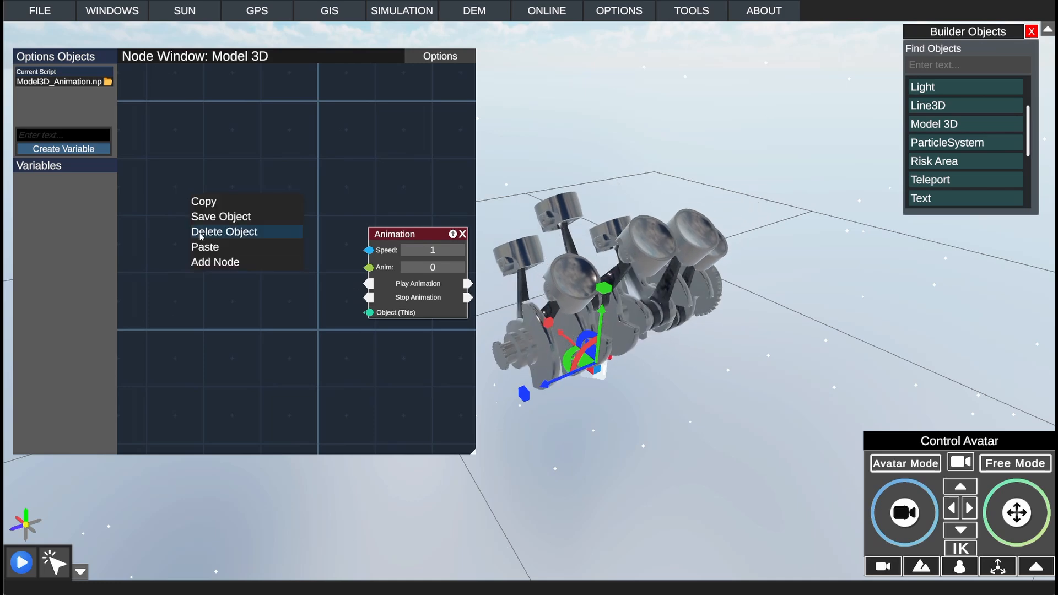
pyautogui.click(211, 260)
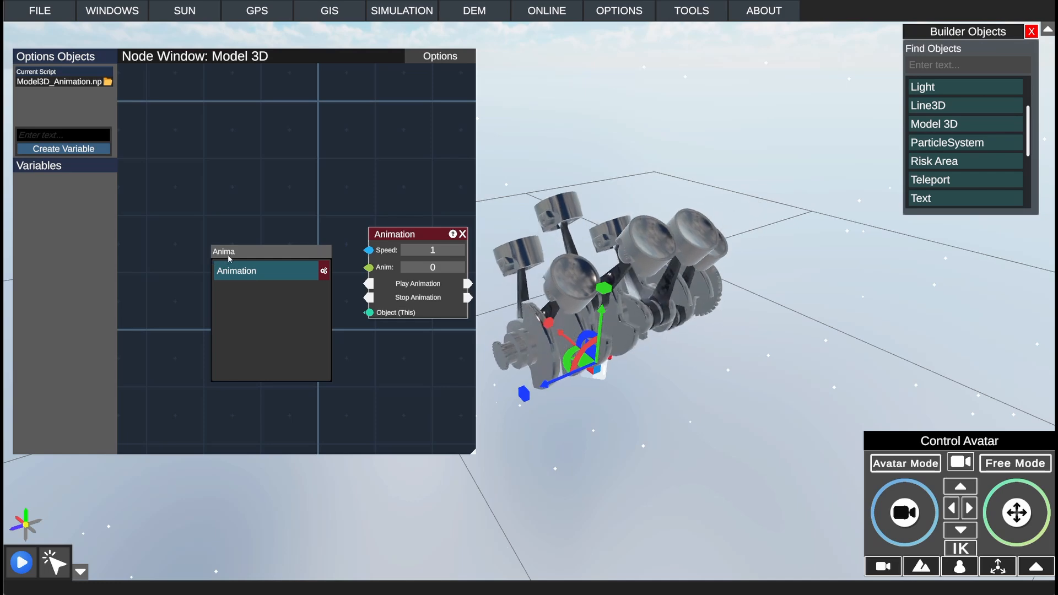
pyautogui.doubleClick(230, 255)
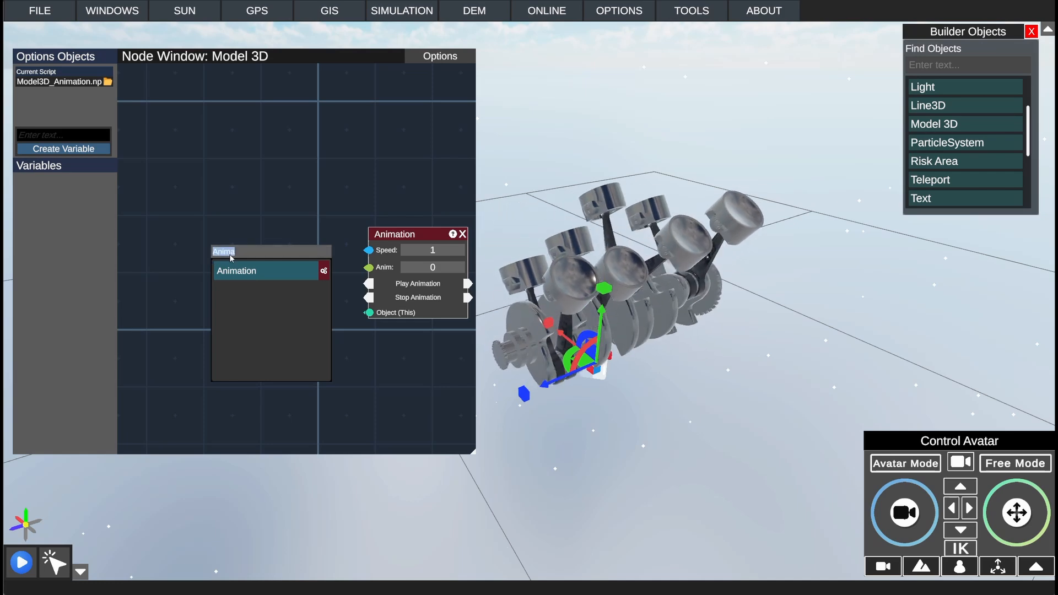
pyautogui.write('Key')
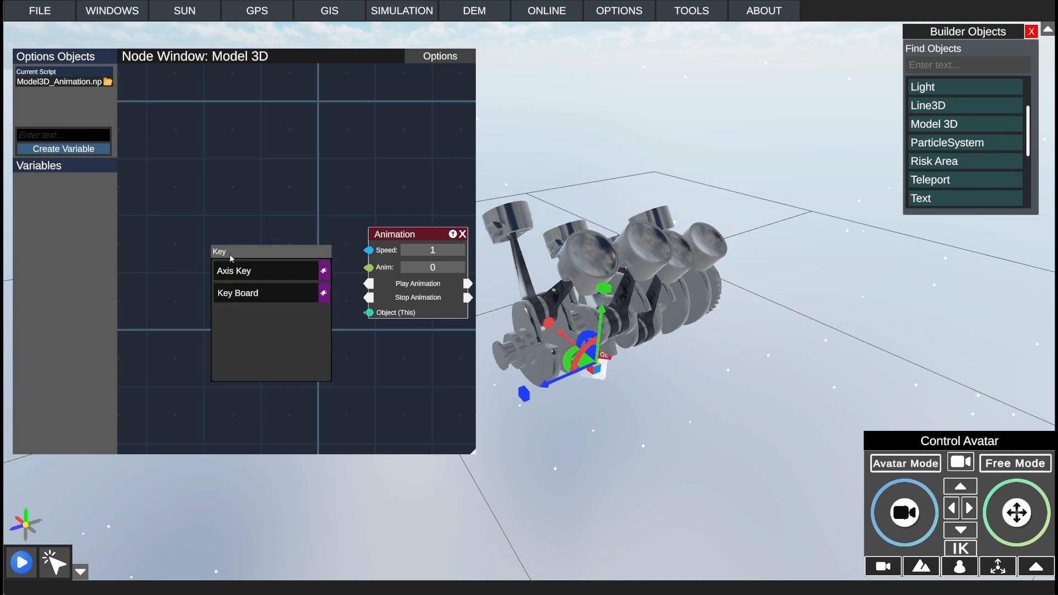
pyautogui.click(237, 292)
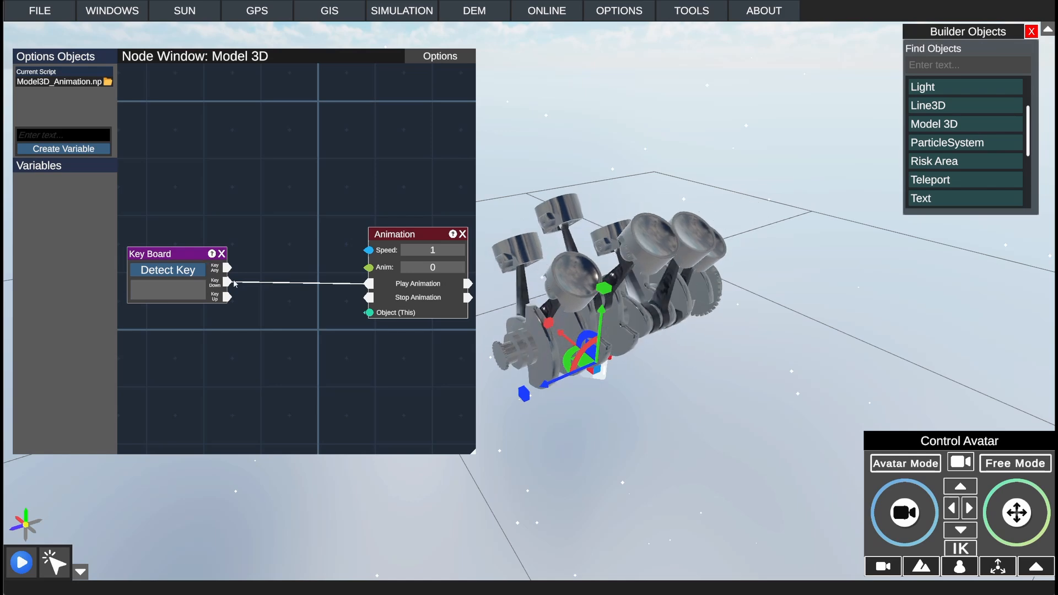
pyautogui.click(233, 283)
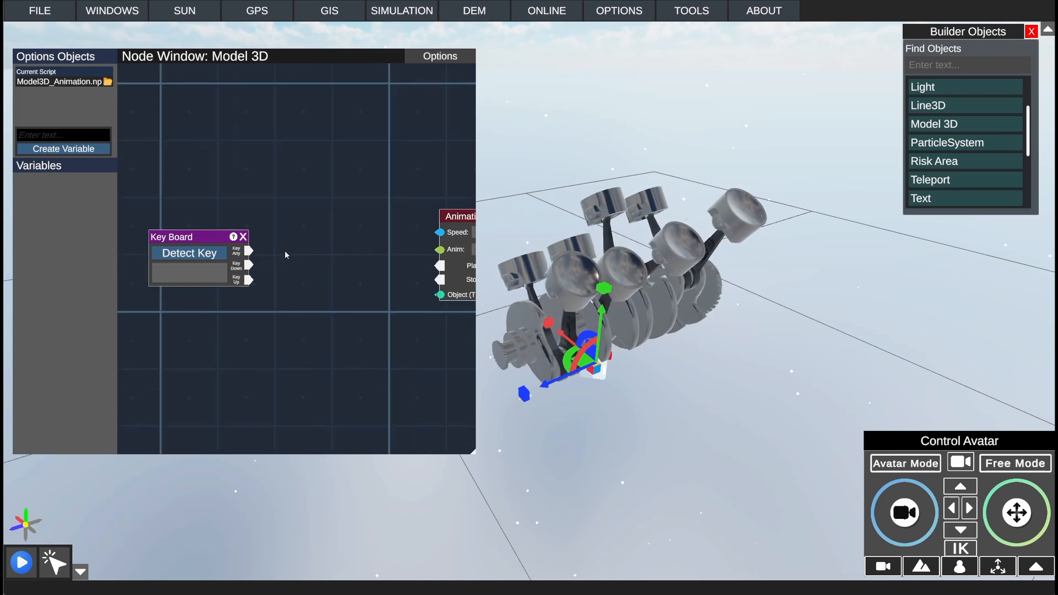
# Step: Add a Flip Flop node and place it between the Key Board and Animation nodes
pyautogui.rightClick(288, 255)
pyautogui.click(316, 323)
pyautogui.click(336, 318)
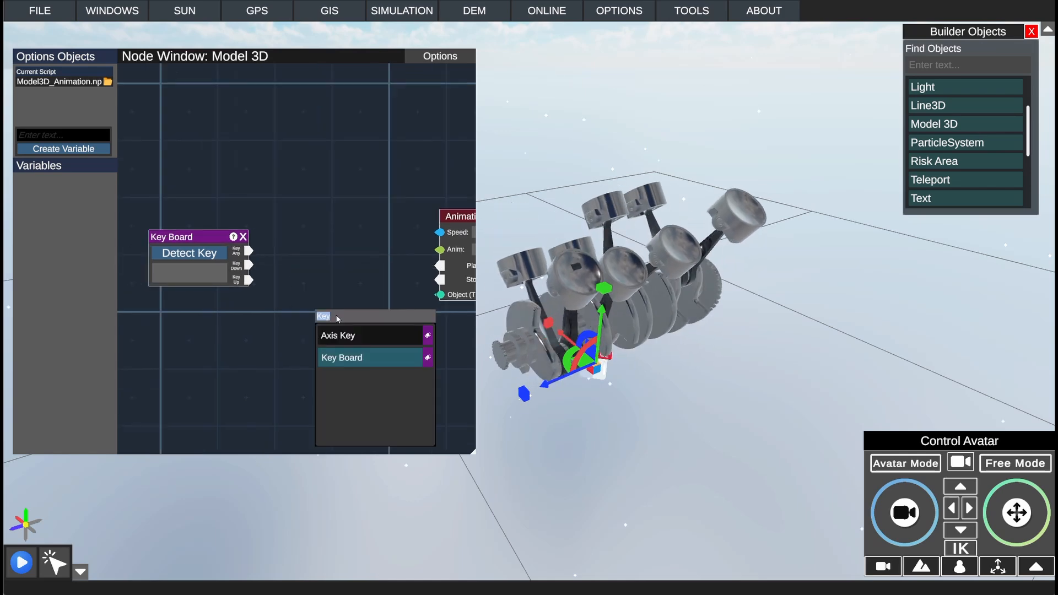
pyautogui.write('Flip')
pyautogui.click(347, 336)
pyautogui.moveTo(344, 300); pyautogui.dragTo(320, 248)
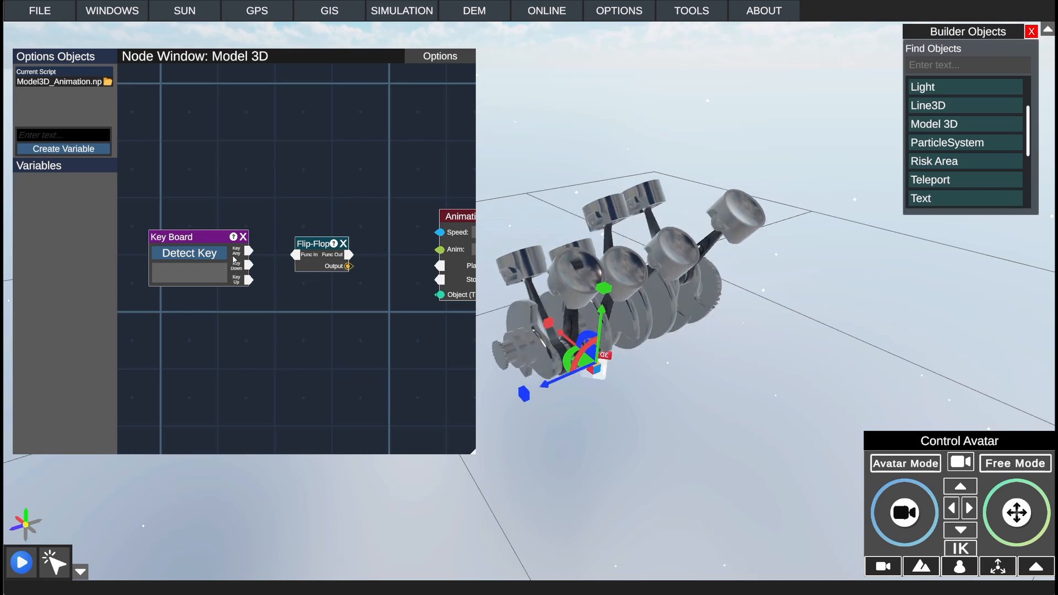
pyautogui.moveTo(283, 215); pyautogui.dragTo(363, 203, button='middle')
pyautogui.moveTo(292, 228); pyautogui.dragTo(254, 227)
pyautogui.moveTo(380, 231); pyautogui.dragTo(331, 228)
# Step: Add an If node after the Flip-Flop and feed its Condition from the Flip-Flop's Output
pyautogui.moveTo(380, 266); pyautogui.dragTo(281, 263, button='middle')
pyautogui.rightClick(299, 266)
pyautogui.click(323, 332)
pyautogui.write('Fli')
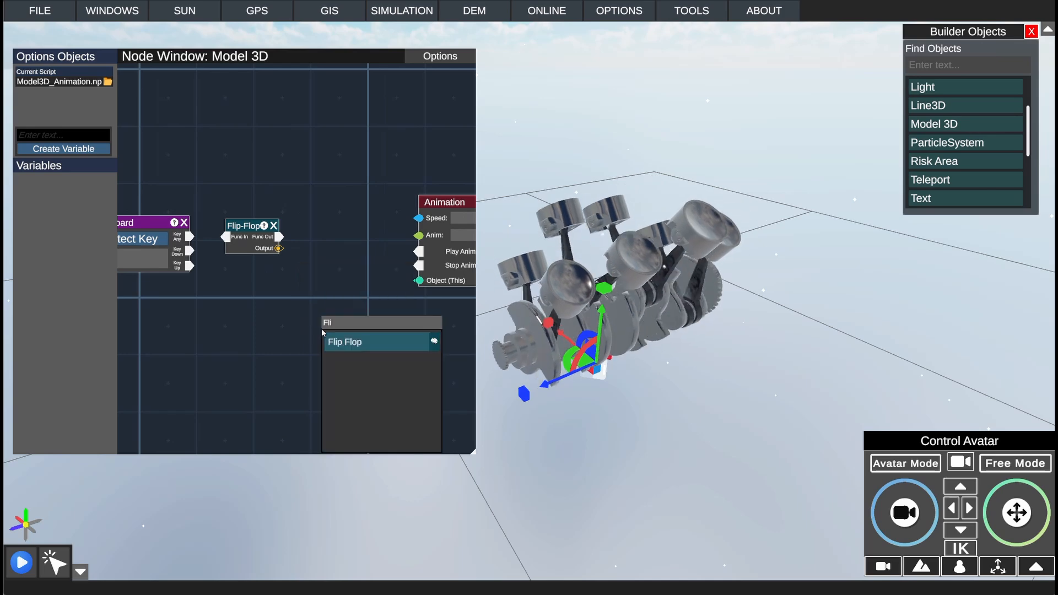
pyautogui.write('If')
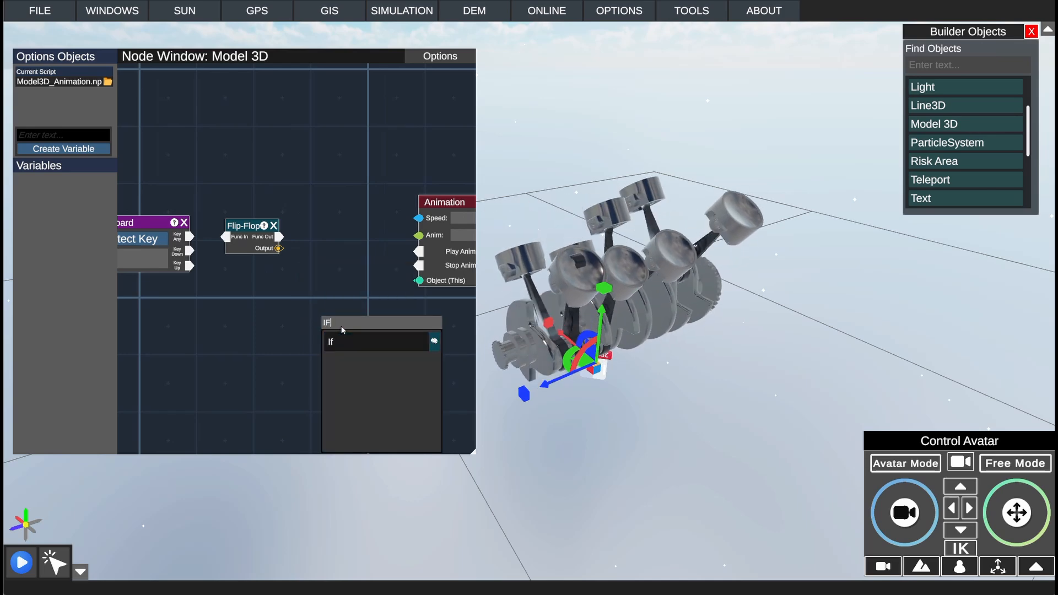
pyautogui.click(338, 343)
pyautogui.moveTo(341, 312); pyautogui.dragTo(315, 252)
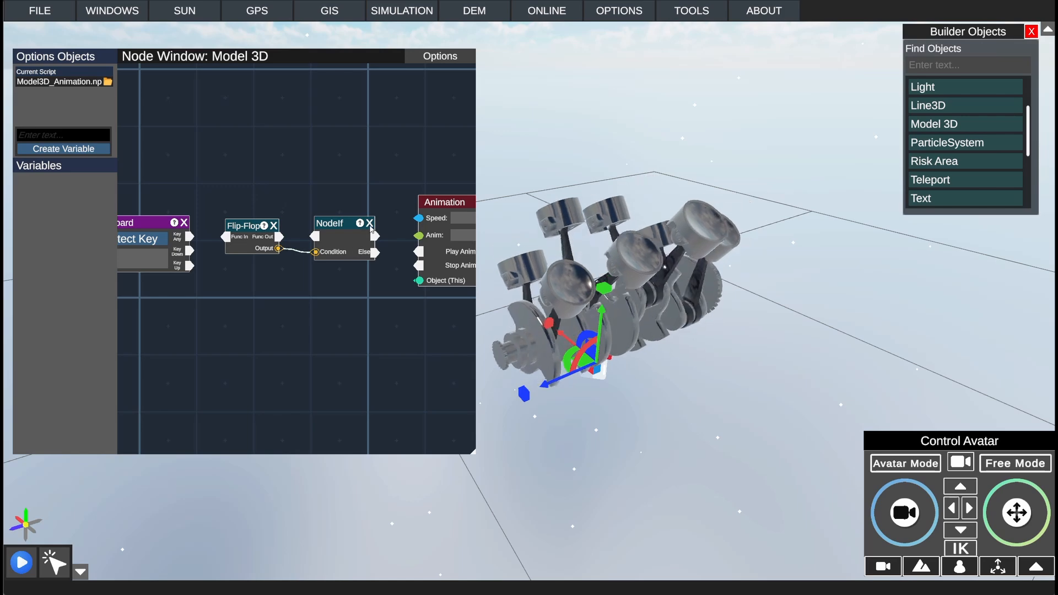
# Step: Connect the If node's true output to Play Animation and its Else output to Stop Animation
pyautogui.moveTo(375, 236); pyautogui.dragTo(419, 251)
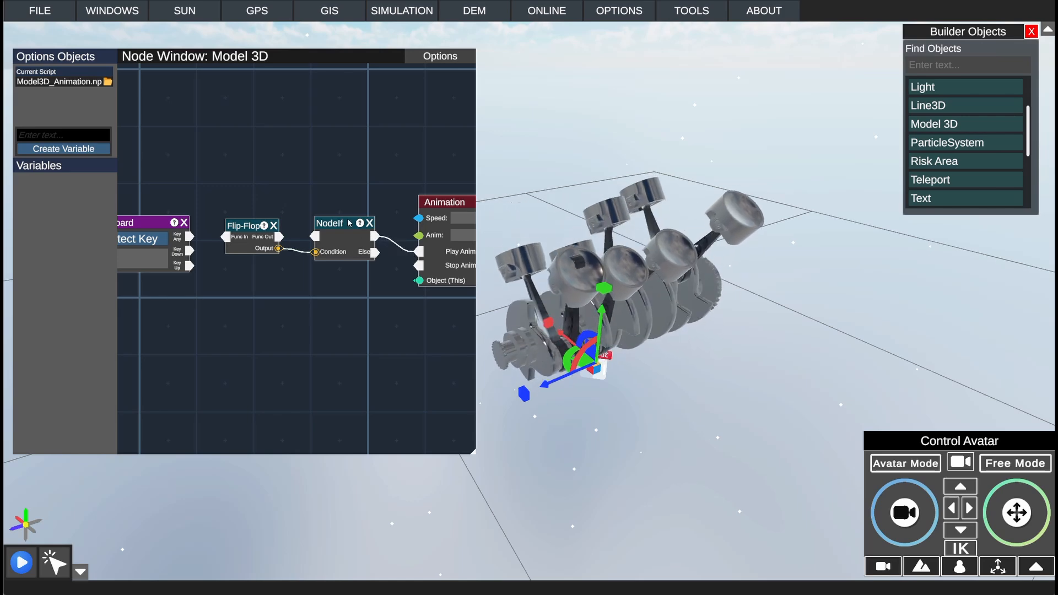
pyautogui.moveTo(348, 223); pyautogui.dragTo(354, 237)
pyautogui.moveTo(381, 309); pyautogui.dragTo(342, 320)
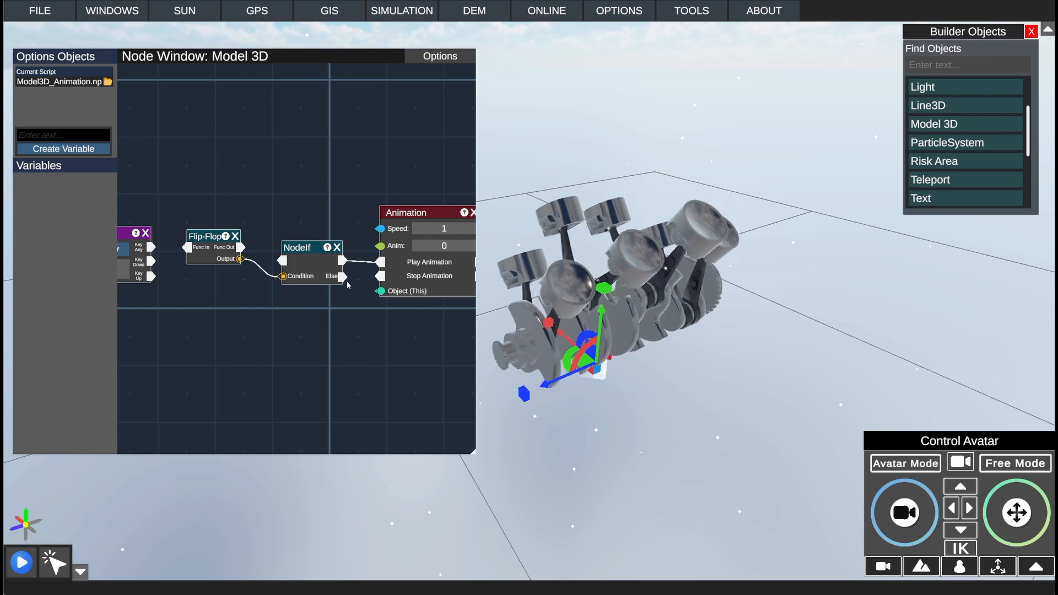
pyautogui.moveTo(344, 277); pyautogui.dragTo(382, 279)
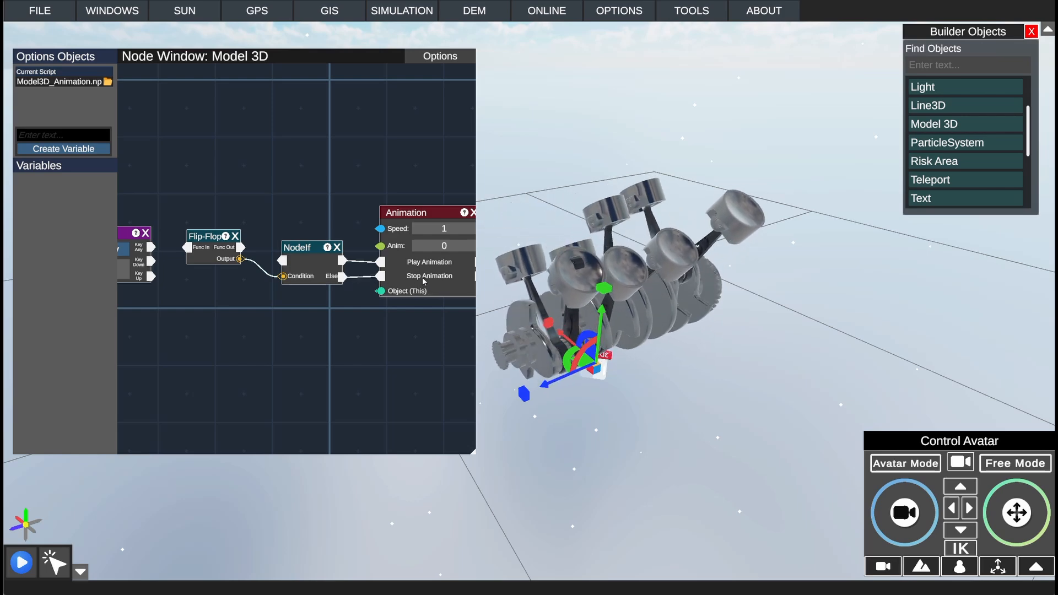
# Step: Connect the Flip-Flop's Func Out to the If node and the Key Board's Key Down to the Flip-Flop's Func In
pyautogui.moveTo(315, 217); pyautogui.dragTo(382, 215)
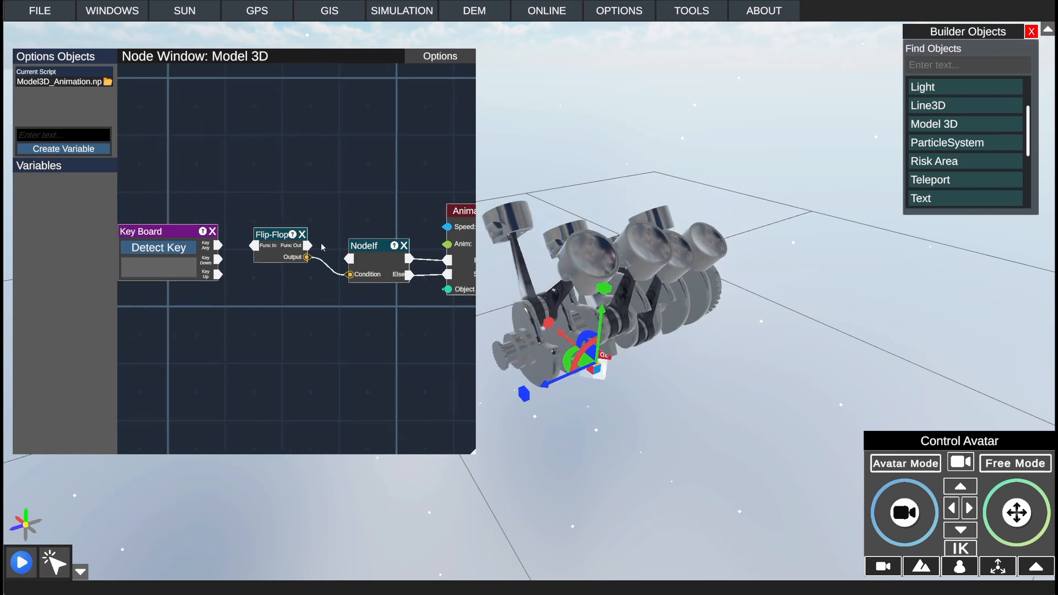
pyautogui.moveTo(308, 247); pyautogui.dragTo(350, 259)
pyautogui.moveTo(307, 311); pyautogui.dragTo(390, 312)
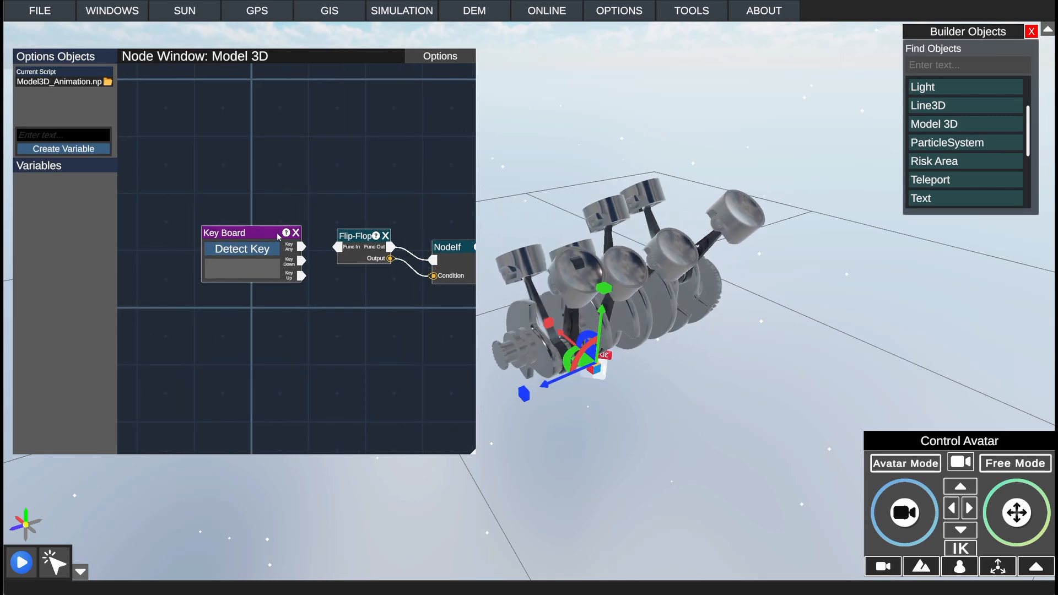
pyautogui.moveTo(318, 263); pyautogui.dragTo(338, 247)
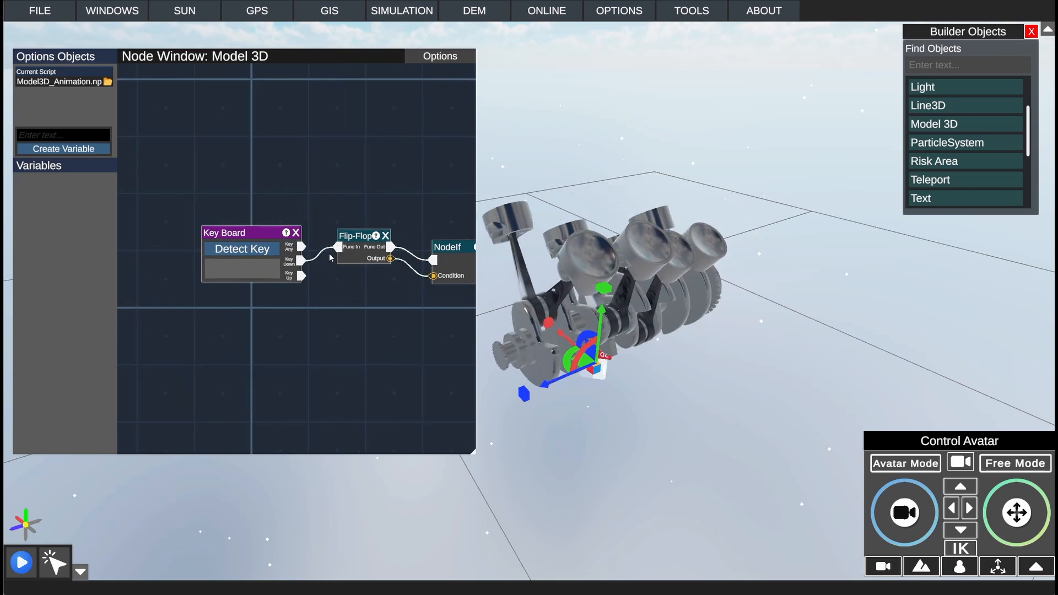
pyautogui.moveTo(264, 236); pyautogui.dragTo(262, 224)
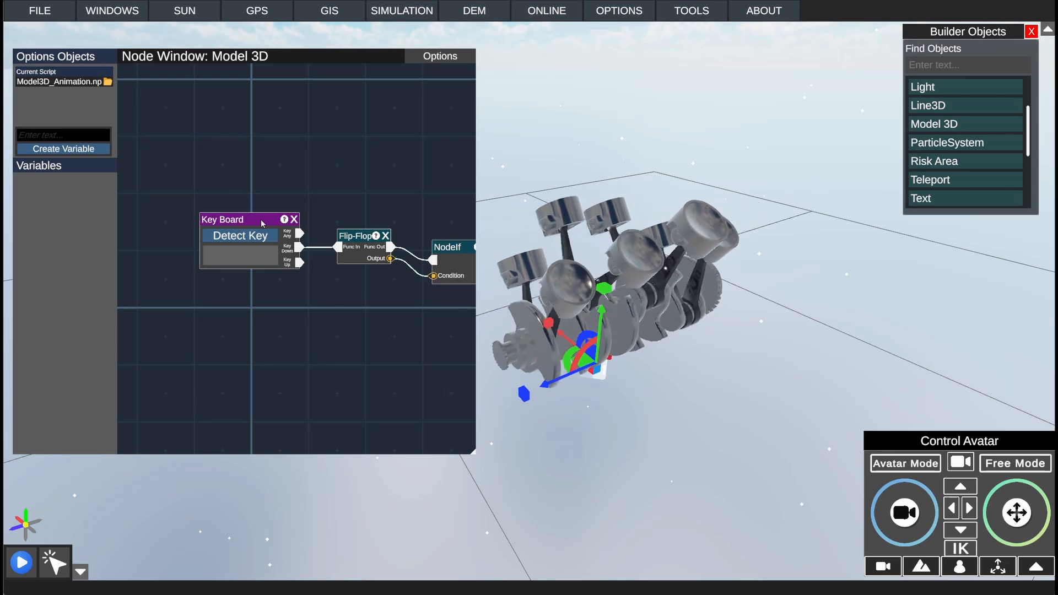
pyautogui.moveTo(395, 208); pyautogui.dragTo(288, 209)
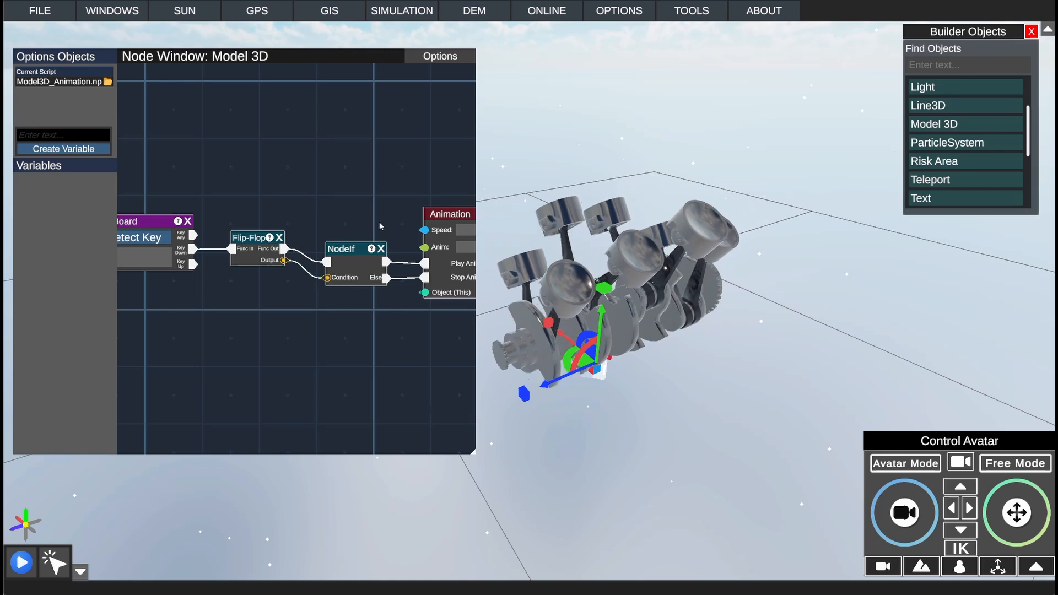
# Step: Move the If node slightly lower between the Flip-Flop and Animation nodes
pyautogui.moveTo(379, 225); pyautogui.dragTo(322, 216)
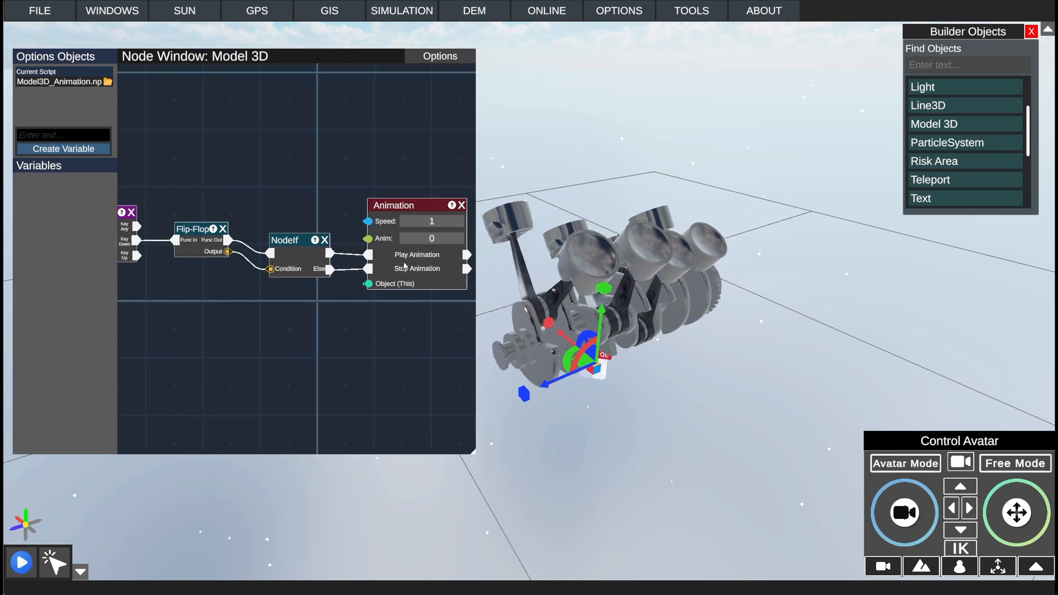
pyautogui.moveTo(315, 238); pyautogui.dragTo(316, 256)
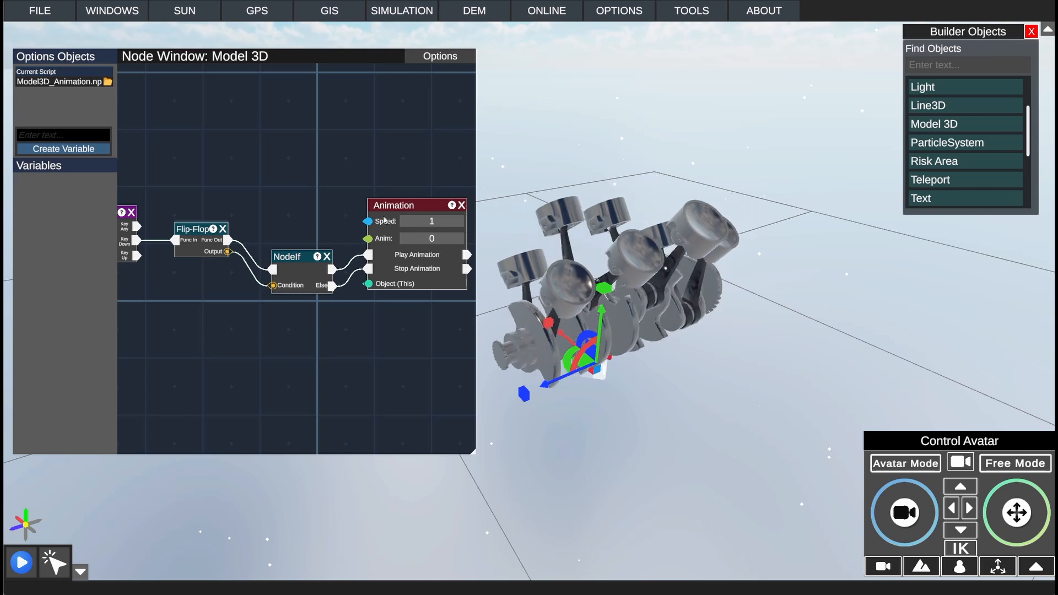
# Step: Set the Key Board node to detect the P key and save the node script
pyautogui.moveTo(327, 190); pyautogui.dragTo(391, 184)
pyautogui.moveTo(320, 197); pyautogui.dragTo(435, 191)
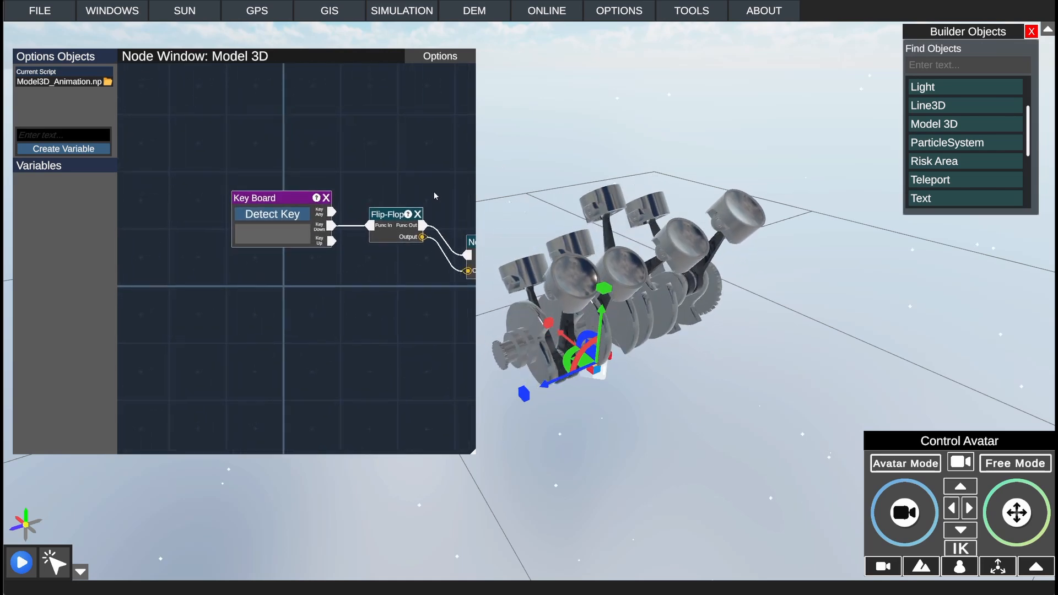
pyautogui.click(289, 216)
pyautogui.press('p')
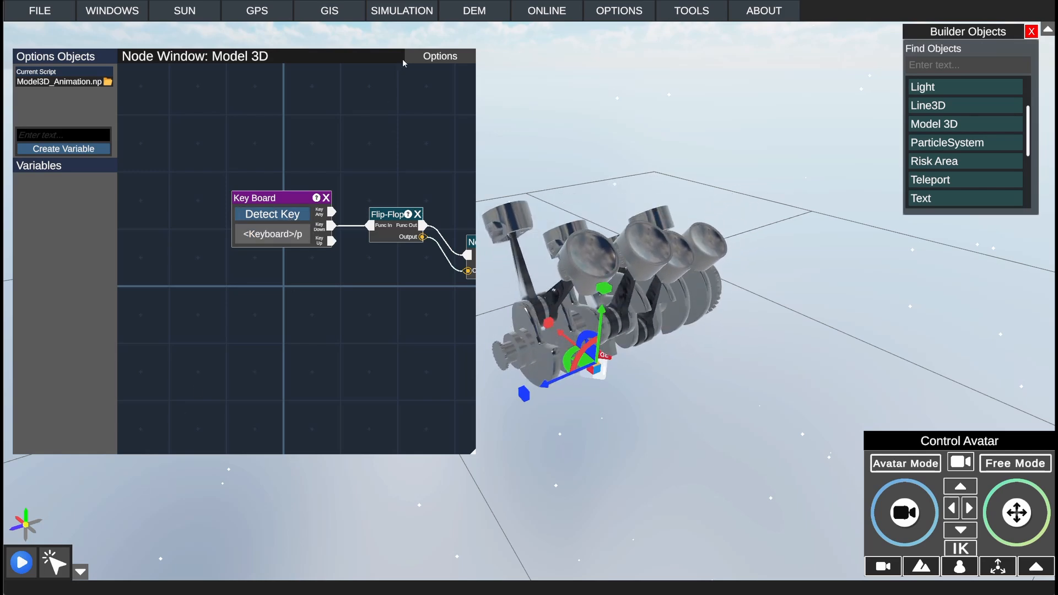
pyautogui.click(440, 56)
pyautogui.click(438, 73)
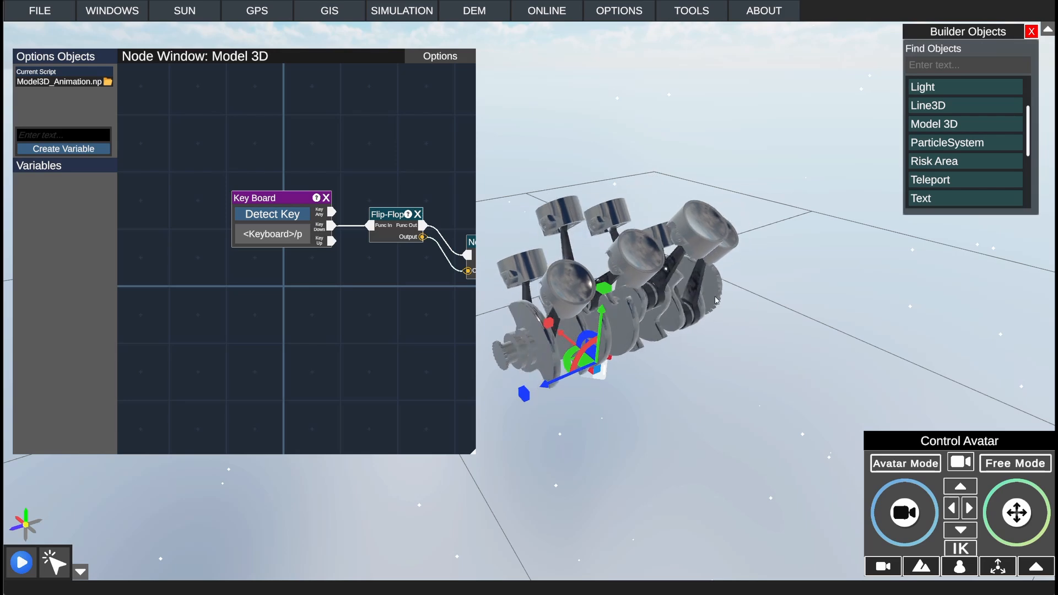
# Step: Run the scene and toggle the engine model's animation on and off several times with the P key
pyautogui.click(21, 562)
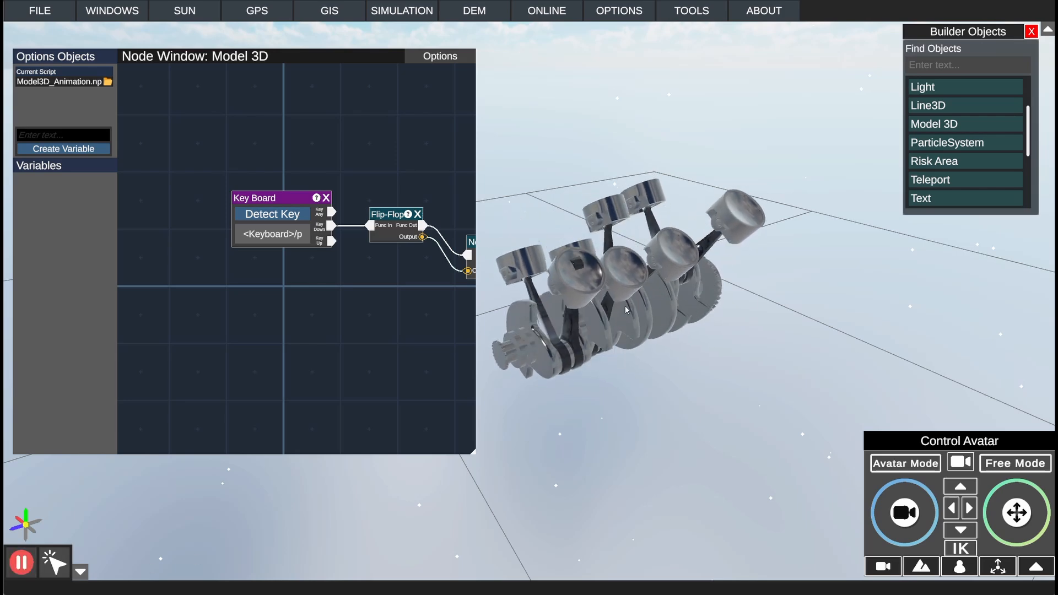
pyautogui.moveTo(714, 310); pyautogui.dragTo(689, 311, button='right')
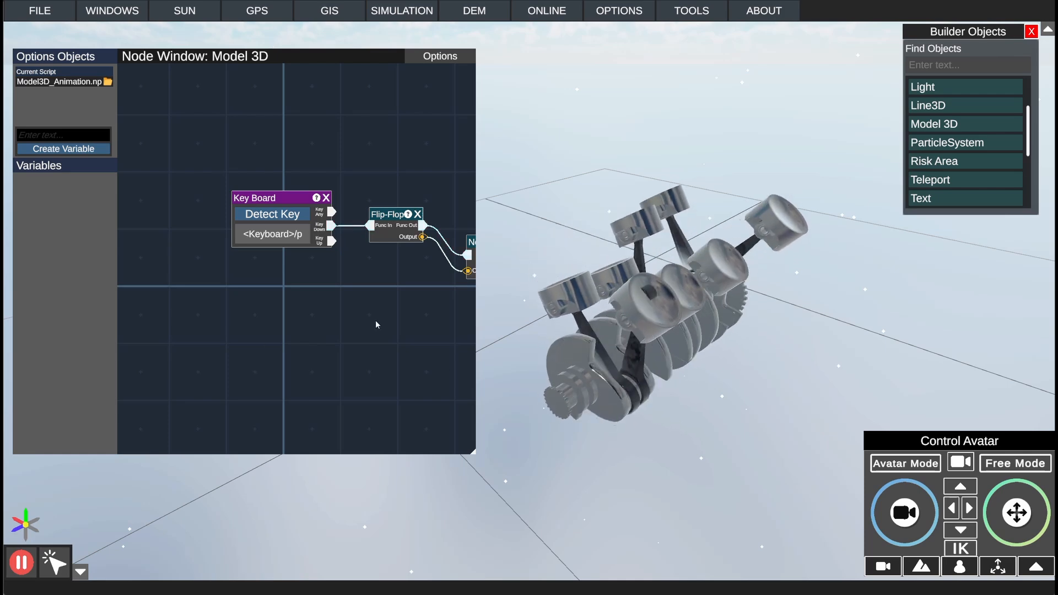
pyautogui.moveTo(358, 297); pyautogui.dragTo(222, 302)
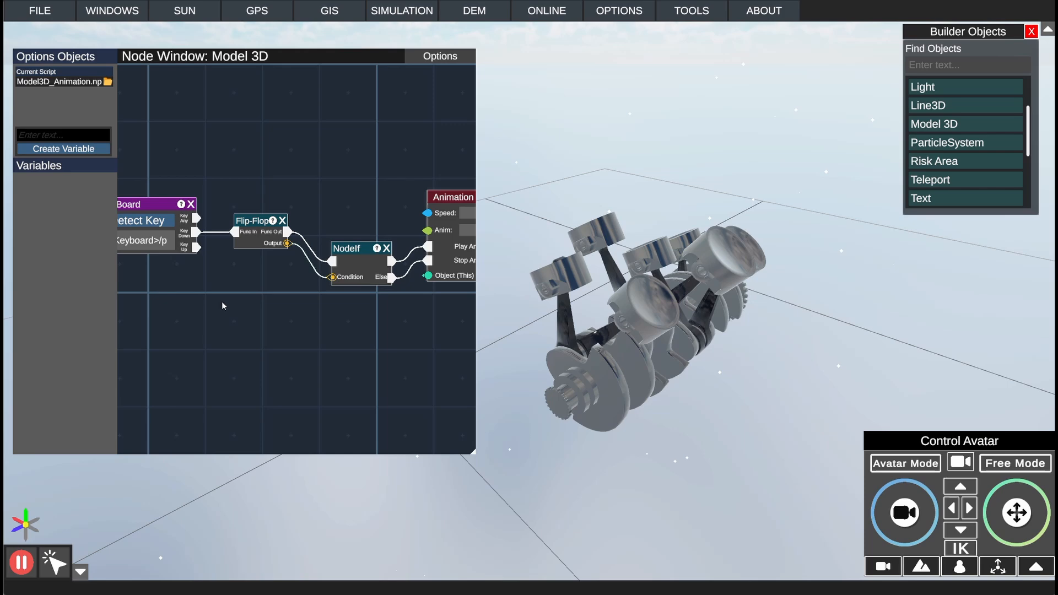
pyautogui.press('p')
pyautogui.press('p')
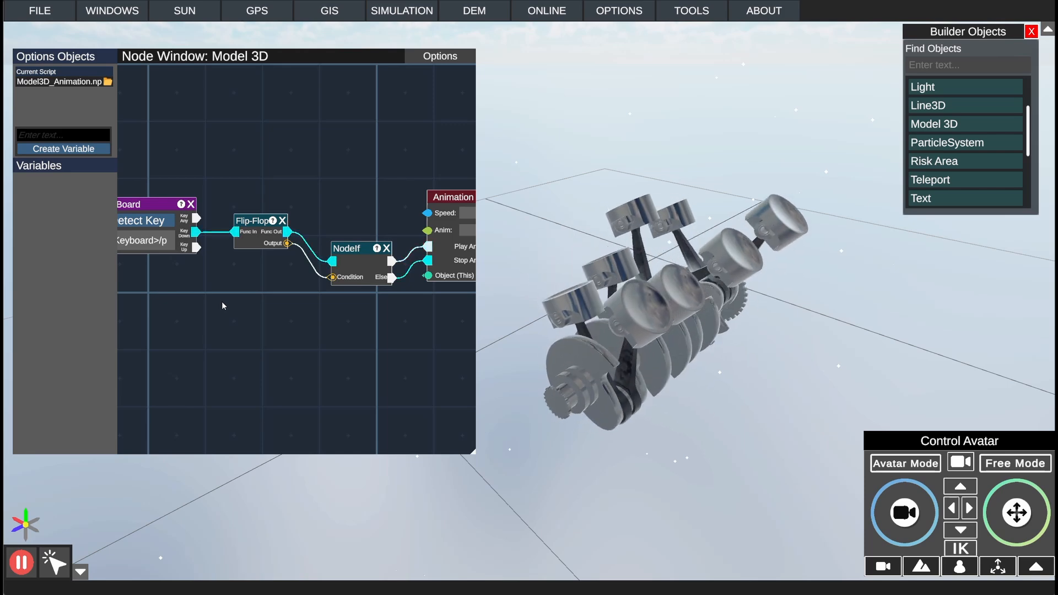
pyautogui.press('p')
pyautogui.press('p')
pyautogui.press('p')
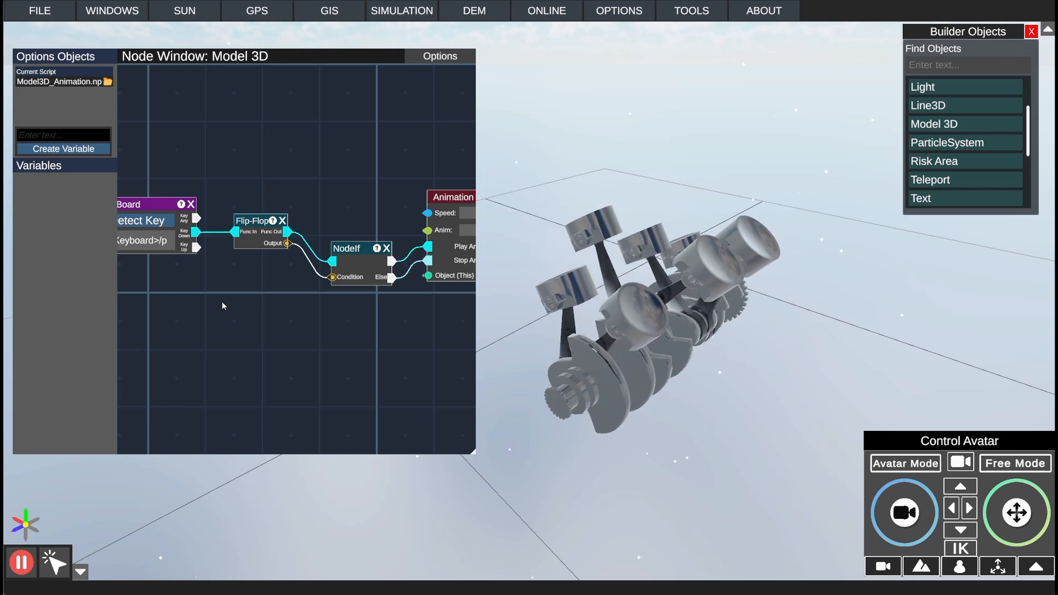
pyautogui.press('p')
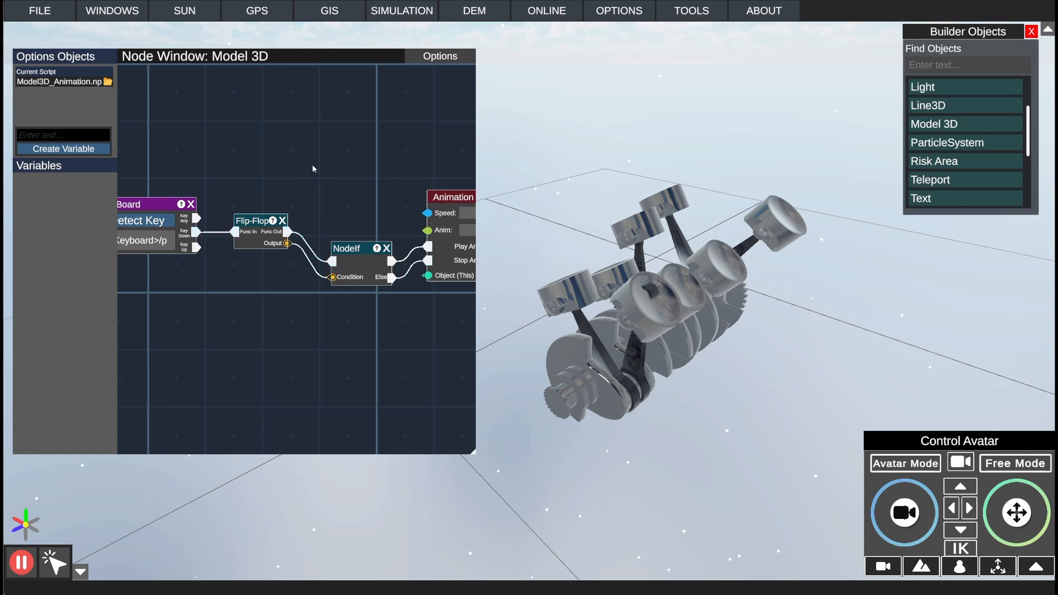
# Step: Set the Animation node's Speed to 3 and test the engine animation by toggling it with the P key
pyautogui.moveTo(313, 167); pyautogui.dragTo(276, 203)
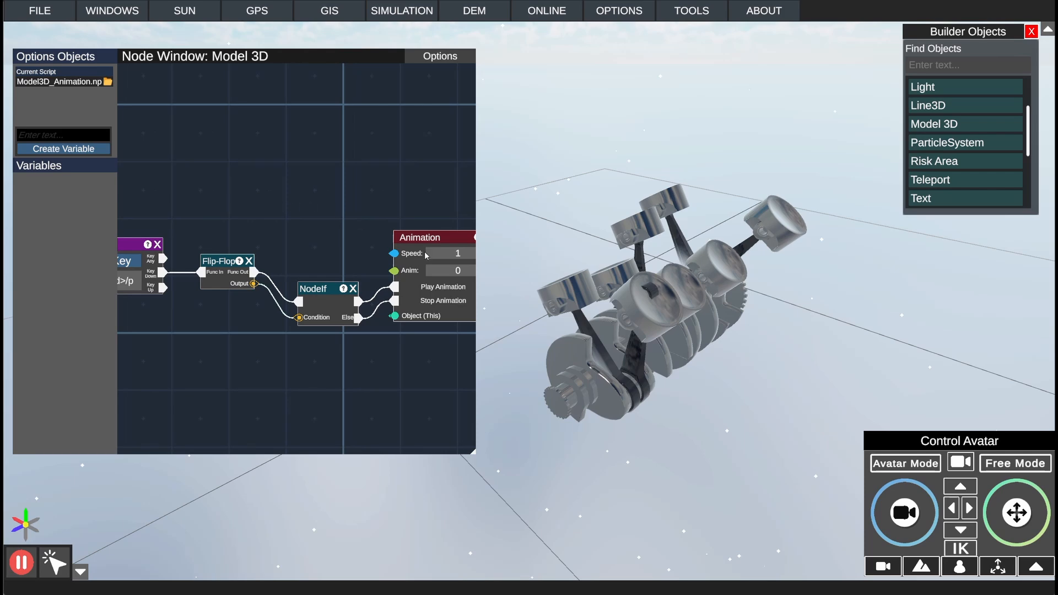
pyautogui.moveTo(338, 233); pyautogui.dragTo(262, 213)
pyautogui.rightClick(255, 192)
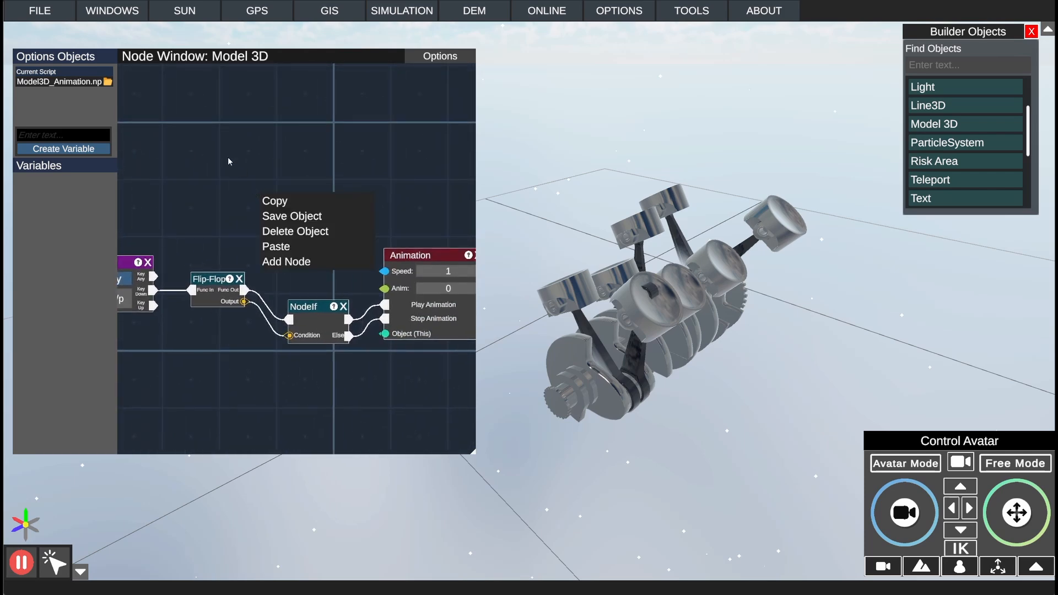
pyautogui.click(227, 157)
pyautogui.click(450, 271)
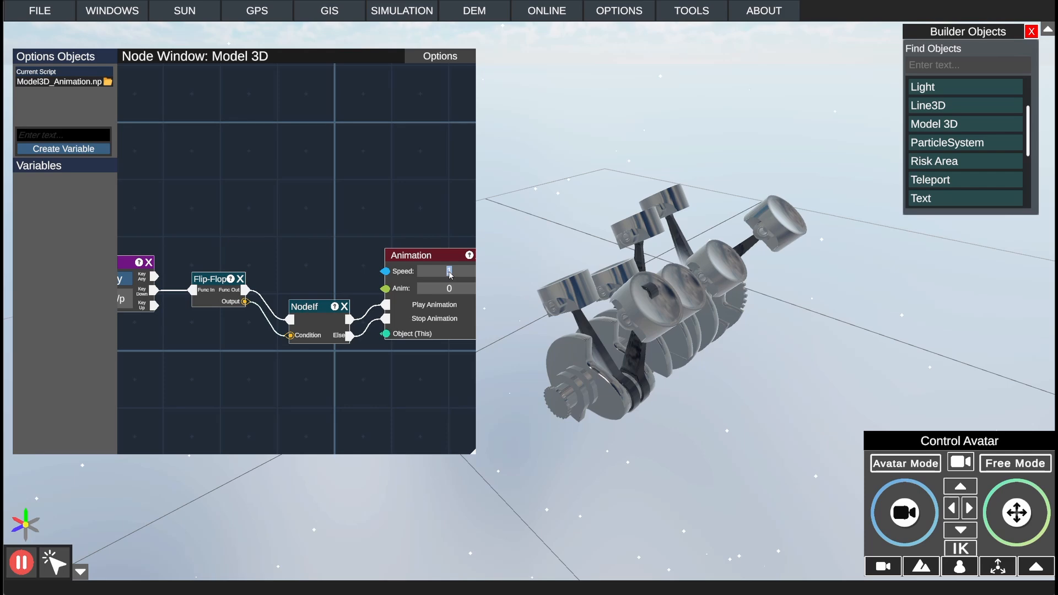
pyautogui.write('3')
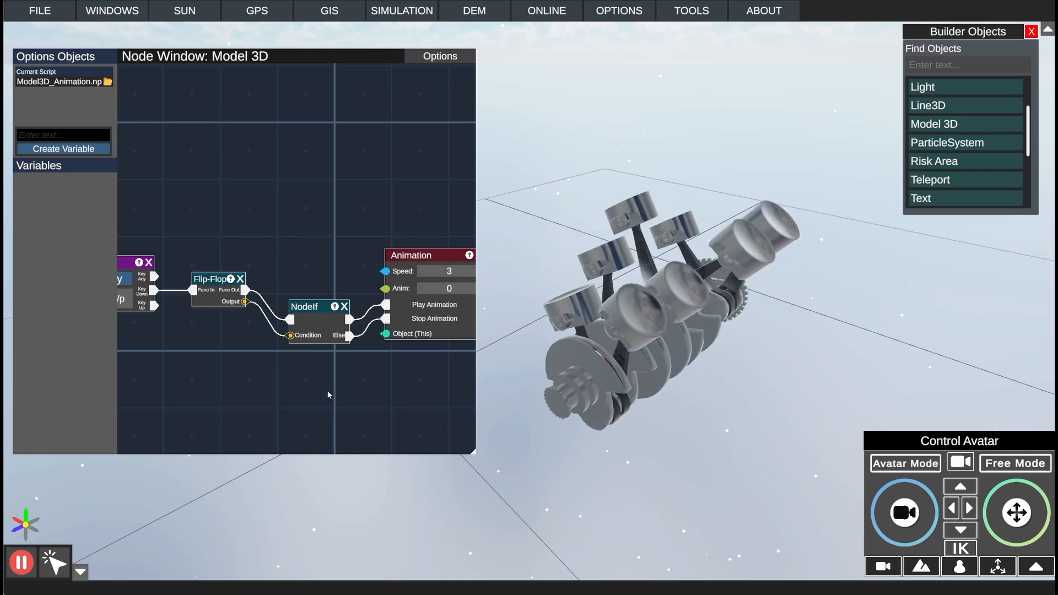
pyautogui.press('p')
pyautogui.press('p')
pyautogui.press('p')
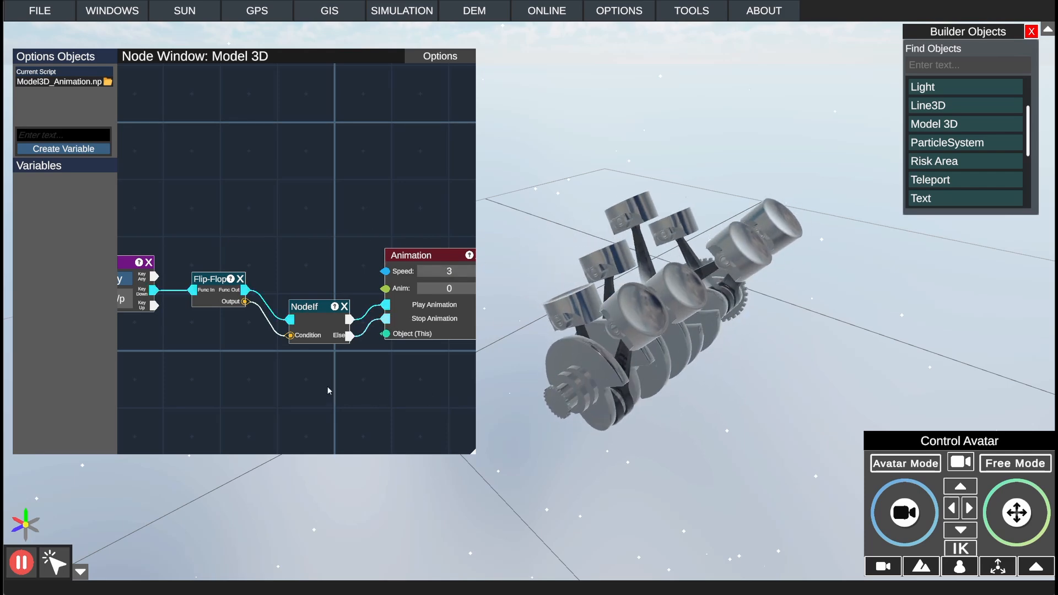
# Step: Set the Animation node's Speed to 0.25
pyautogui.click(462, 274)
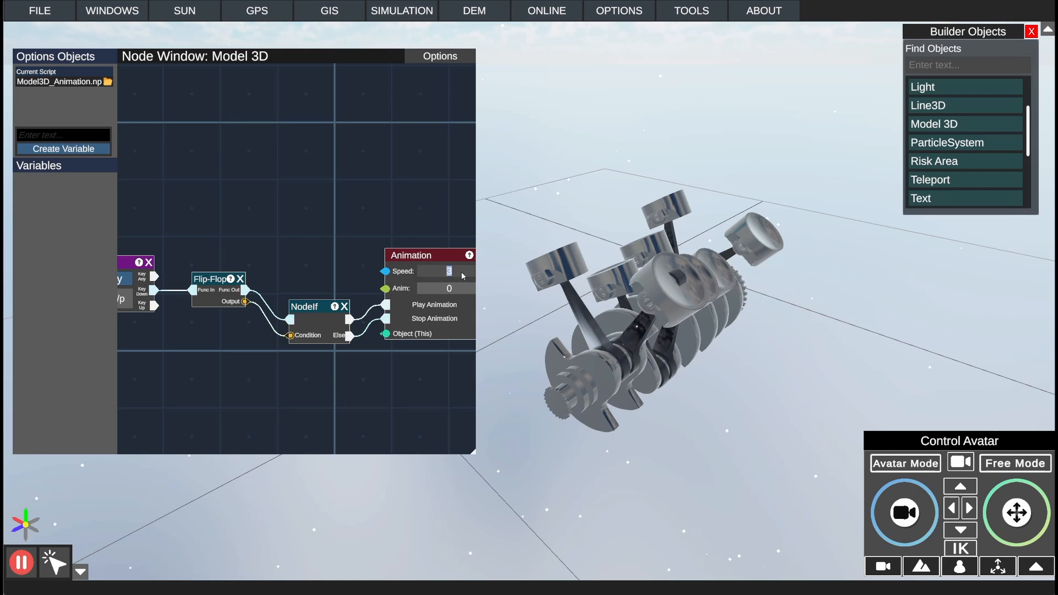
pyautogui.write('0.25')
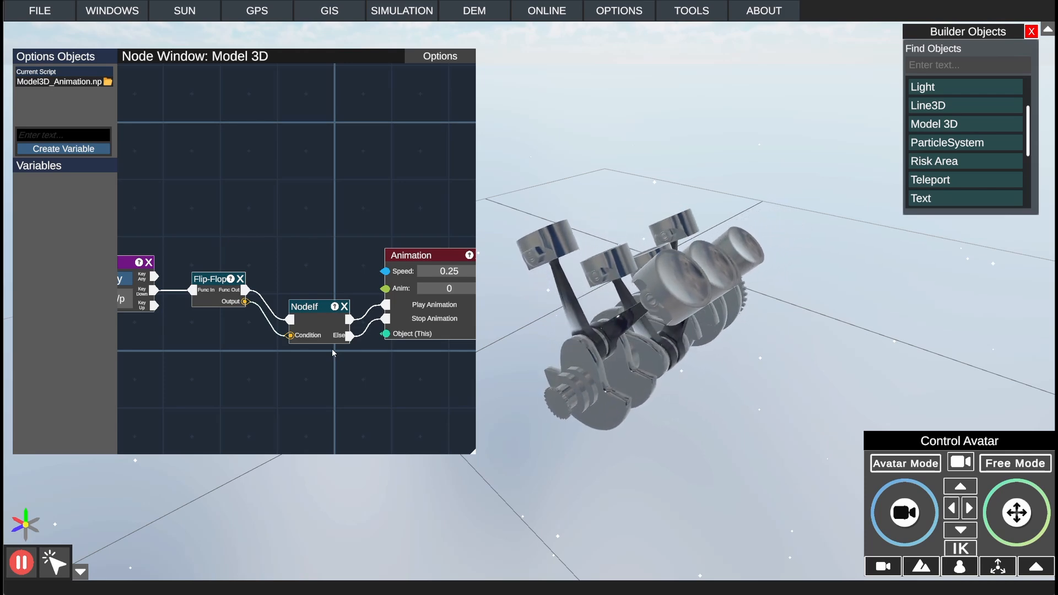
# Step: Set the Animation node's Speed to 10 and toggle the engine animation with the P key to test it
pyautogui.doubleClick(452, 273)
pyautogui.press('BackSpace')
pyautogui.press('BackSpace')
pyautogui.press('BackSpace')
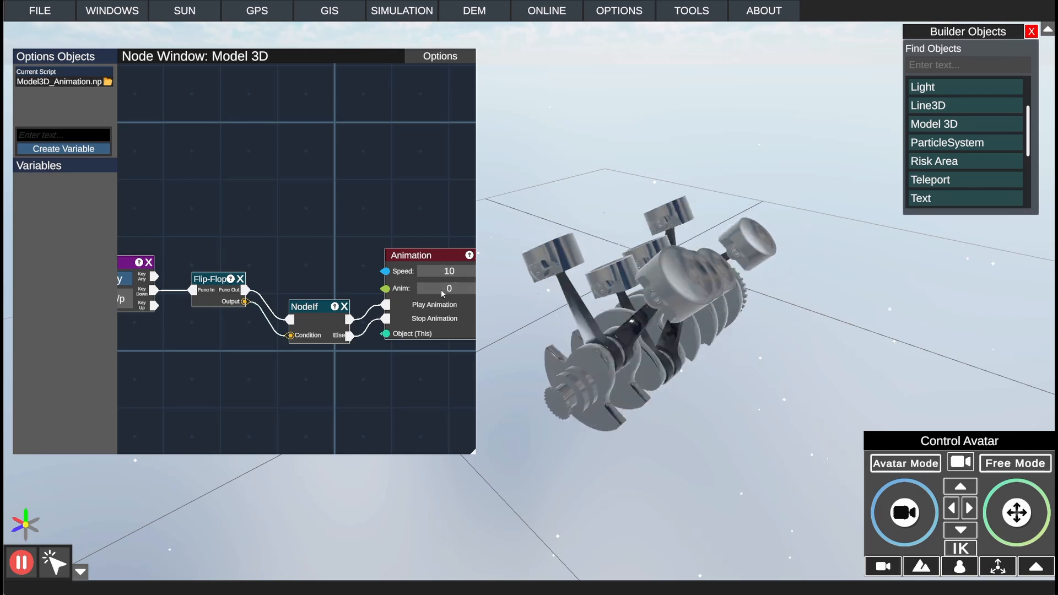
pyautogui.click(445, 289)
pyautogui.click(308, 231)
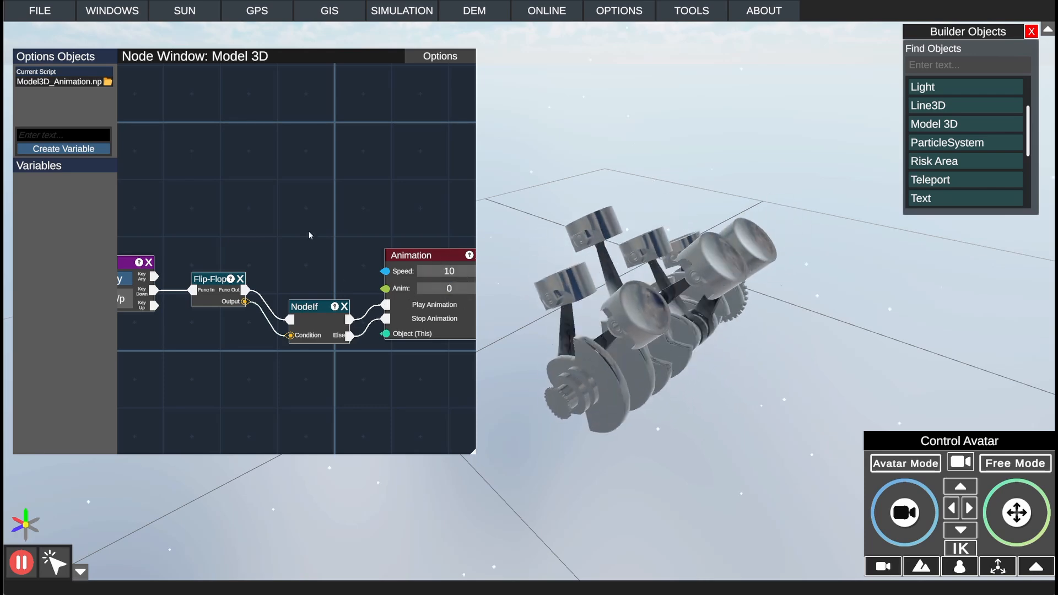
pyautogui.press('p')
pyautogui.press('p')
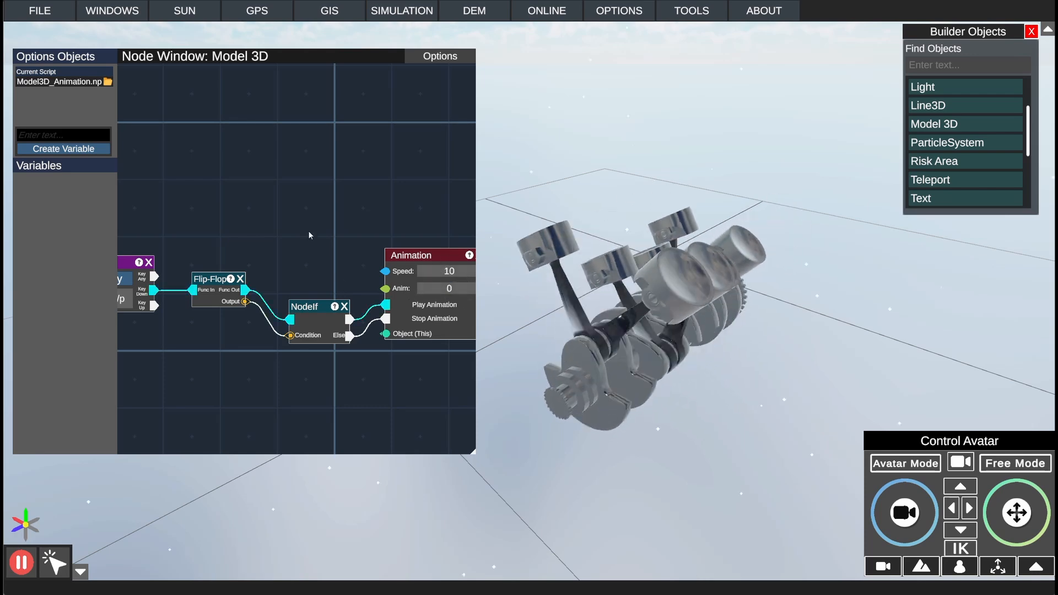
# Step: Try 1 as the Animation node's Anim index and set it back to 0
pyautogui.click(444, 289)
pyautogui.write('1')
pyautogui.click(449, 289)
pyautogui.write('0')
pyautogui.click(453, 289)
pyautogui.write('0')
pyautogui.click(453, 288)
pyautogui.write('0')
# Step: Open the node window's options for the Model 3D script
pyautogui.moveTo(419, 225); pyautogui.dragTo(354, 206)
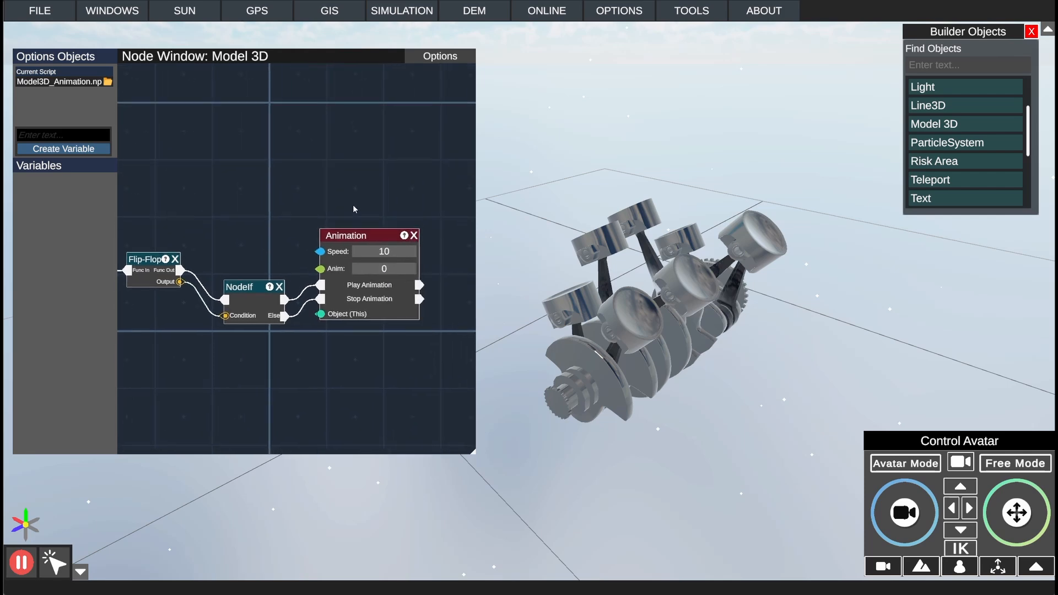
pyautogui.click(440, 56)
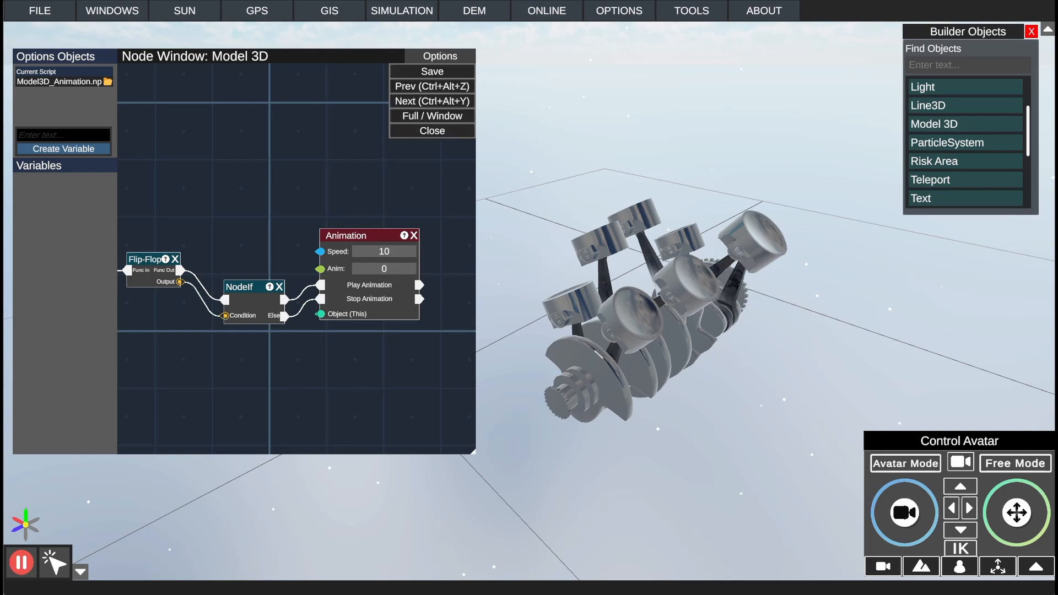
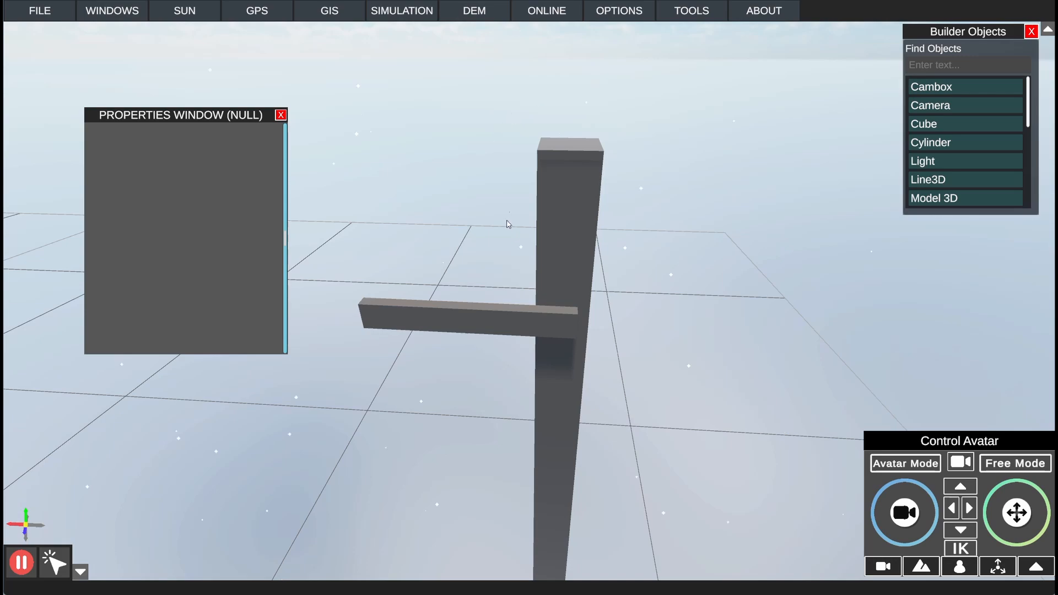
# Step: Select the horizontal bar cube attached to the post and set its Use Hinge/Valve property to True
pyautogui.moveTo(556, 215); pyautogui.dragTo(559, 243, button='middle')
pyautogui.scroll(3, 489, 231)
pyautogui.click(506, 296)
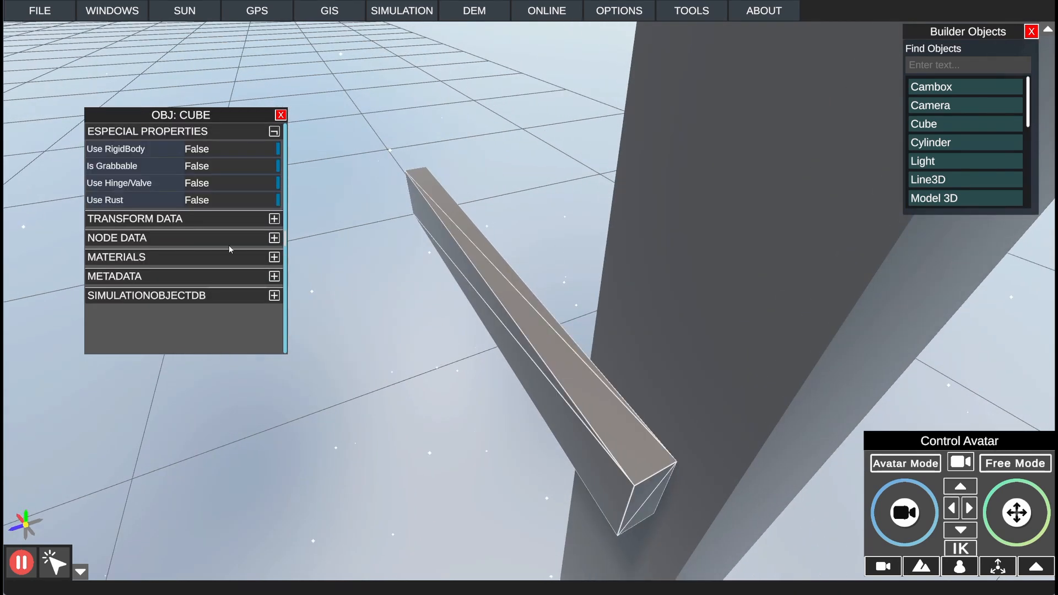
pyautogui.click(231, 132)
pyautogui.click(231, 134)
pyautogui.click(190, 184)
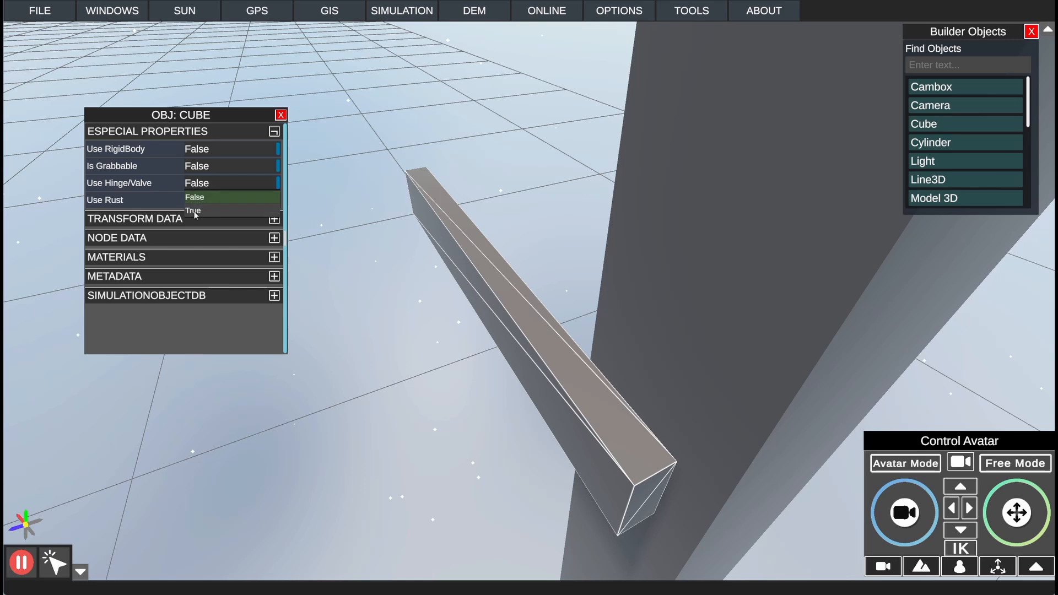
pyautogui.click(197, 210)
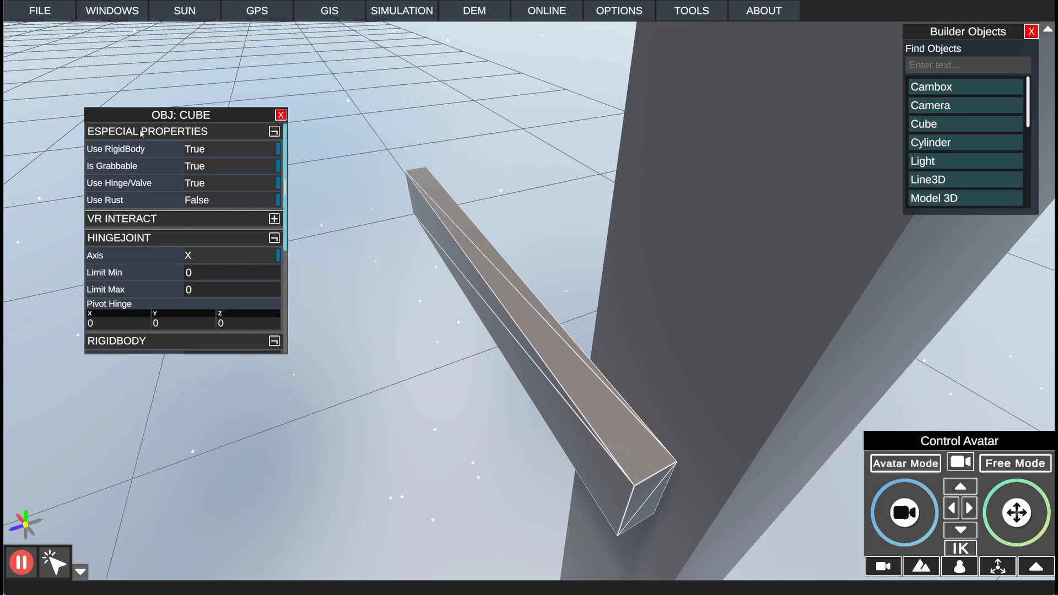
# Step: Review the bar's HingeJoint and RigidBody settings and set the hinge's Limit Max to 90
pyautogui.click(141, 135)
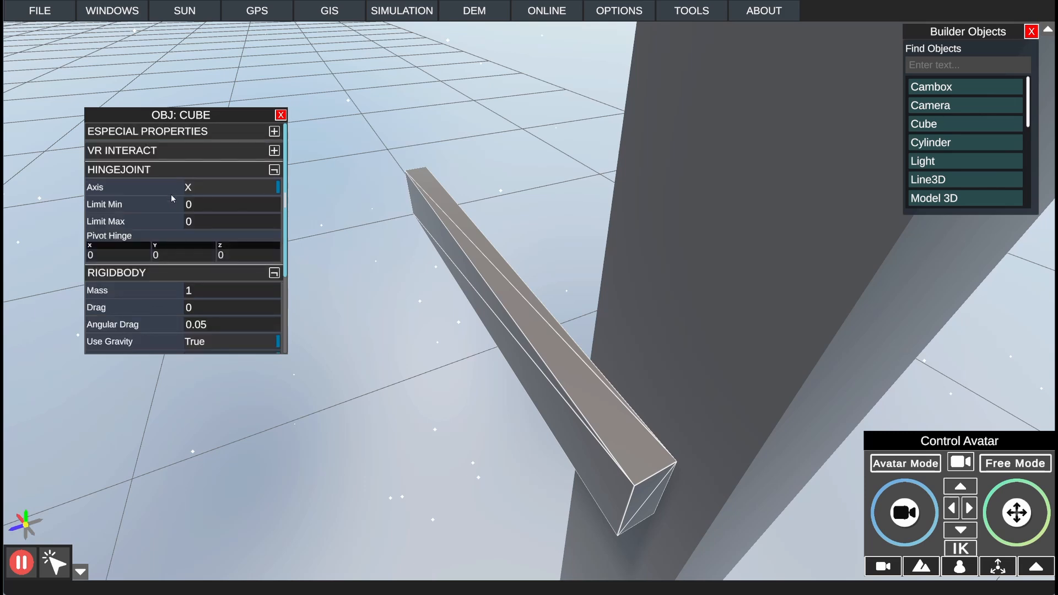
pyautogui.scroll(-3, 173, 199)
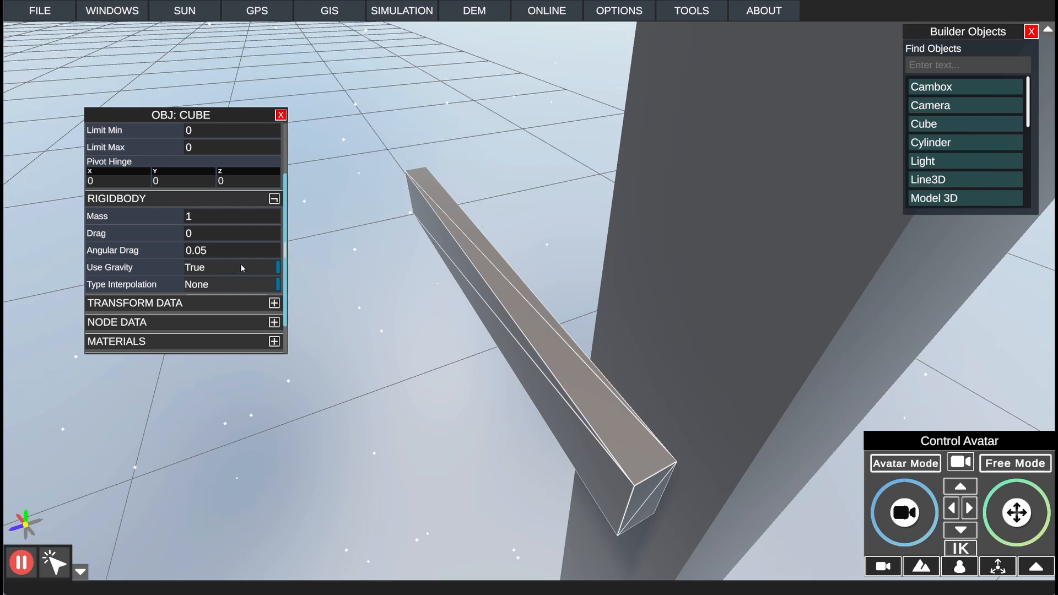
pyautogui.scroll(3, 237, 257)
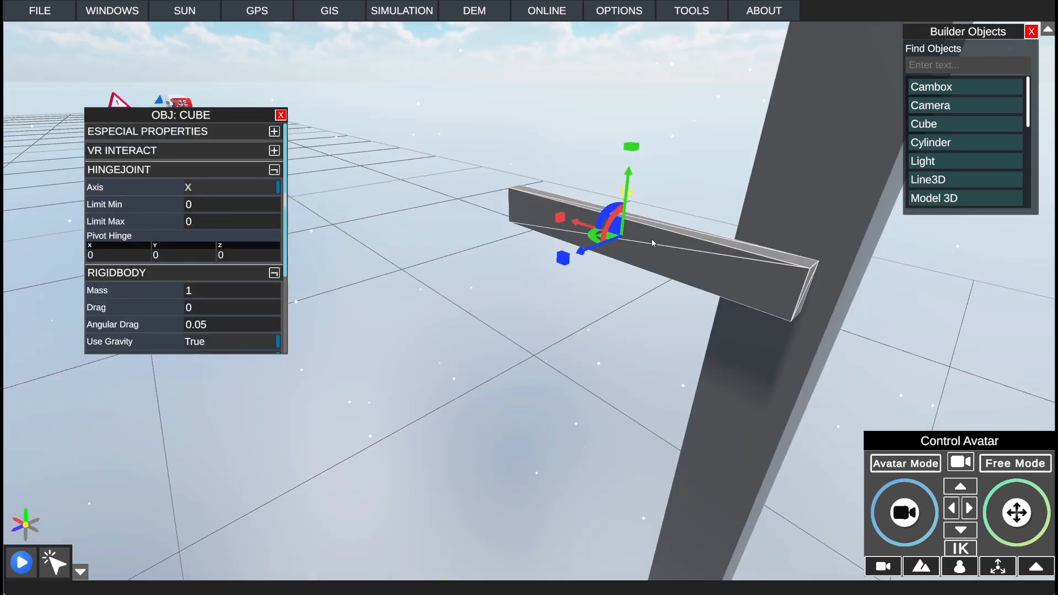
pyautogui.moveTo(644, 175); pyautogui.dragTo(586, 186, button='middle')
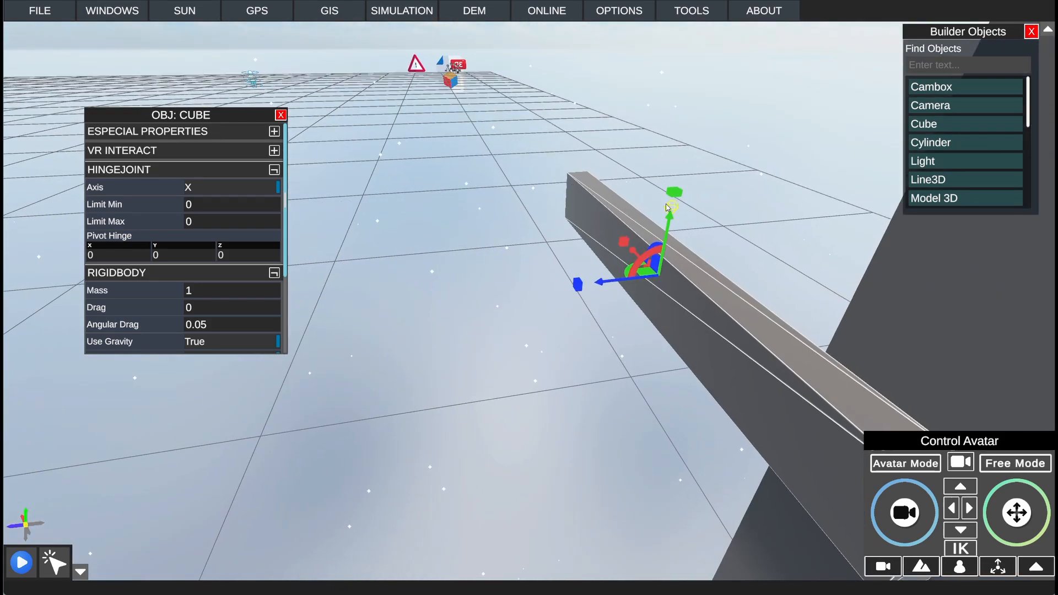
pyautogui.moveTo(668, 208); pyautogui.dragTo(792, 272, button='middle')
pyautogui.scroll(3, 791, 271)
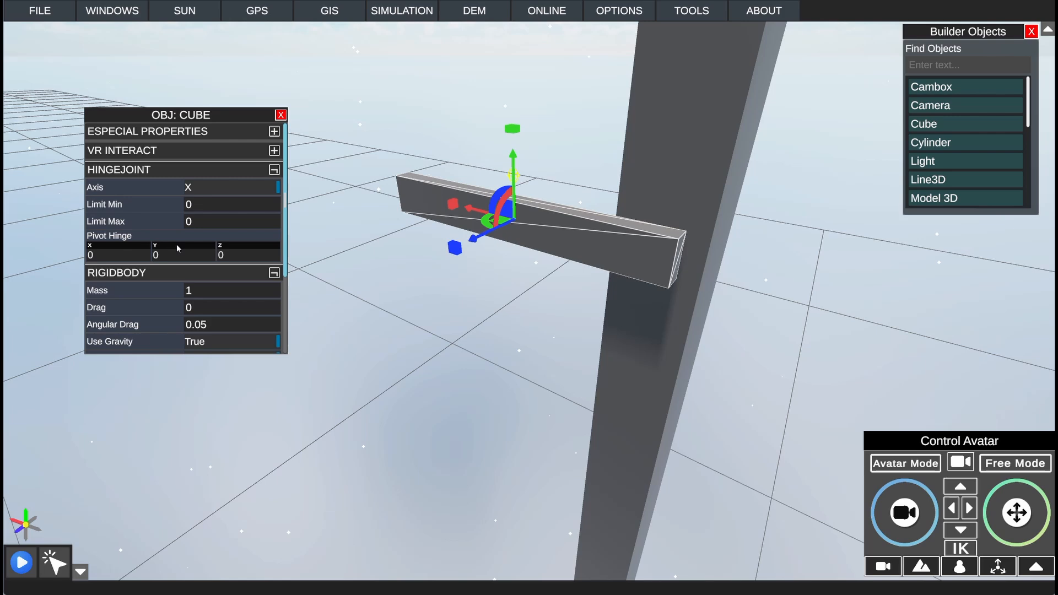
pyautogui.click(218, 224)
pyautogui.write('90')
# Step: Set the rotation axis of the bar's hinge joint to Z
pyautogui.moveTo(650, 264); pyautogui.dragTo(522, 293, button='right')
pyautogui.scroll(3, 524, 237)
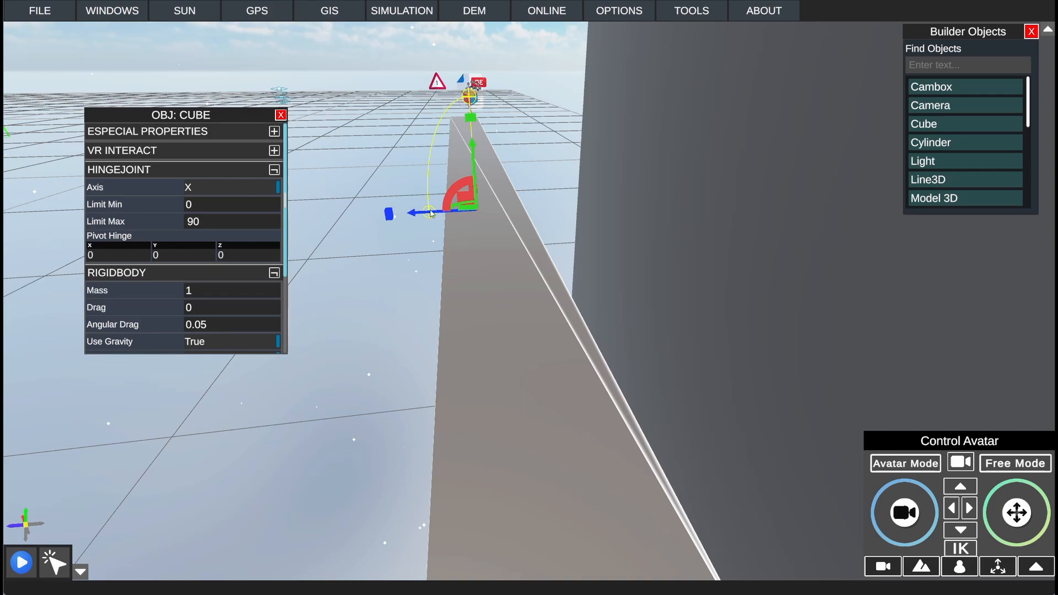
pyautogui.moveTo(472, 112); pyautogui.dragTo(683, 257, button='right')
pyautogui.press('d')
pyautogui.press('s')
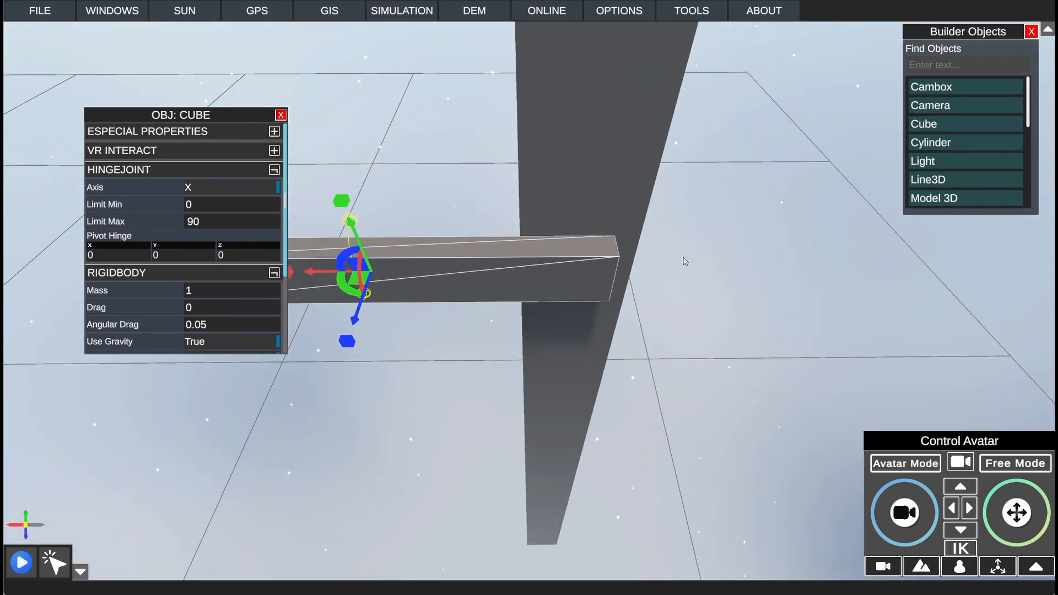
pyautogui.press('a')
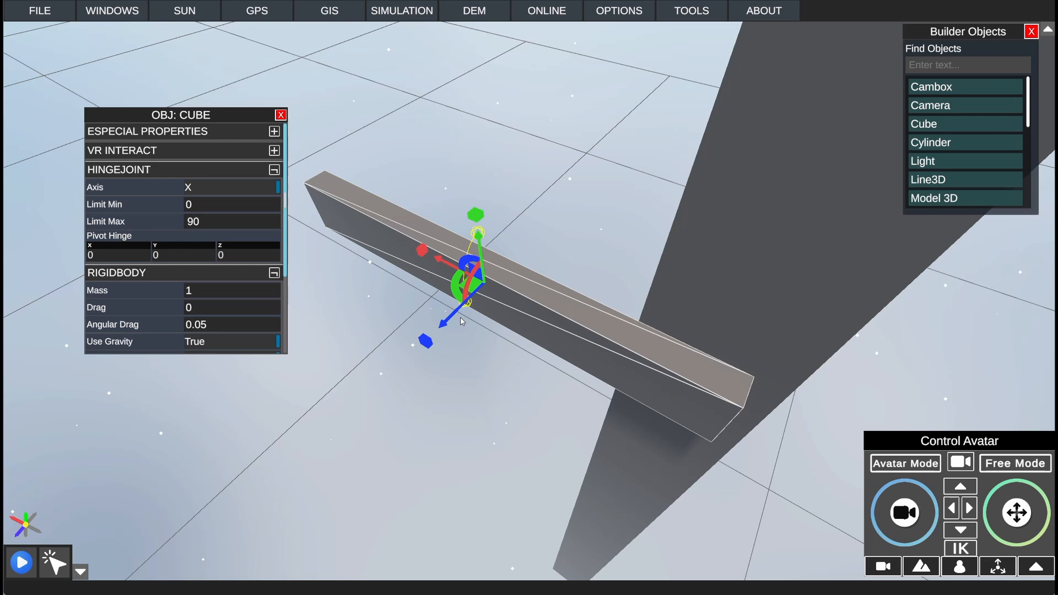
pyautogui.click(241, 190)
pyautogui.click(219, 230)
# Step: Set the bar's hinge Limit Min to -90
pyautogui.moveTo(563, 273); pyautogui.dragTo(666, 231, button='right')
pyautogui.press('a')
pyautogui.press('d')
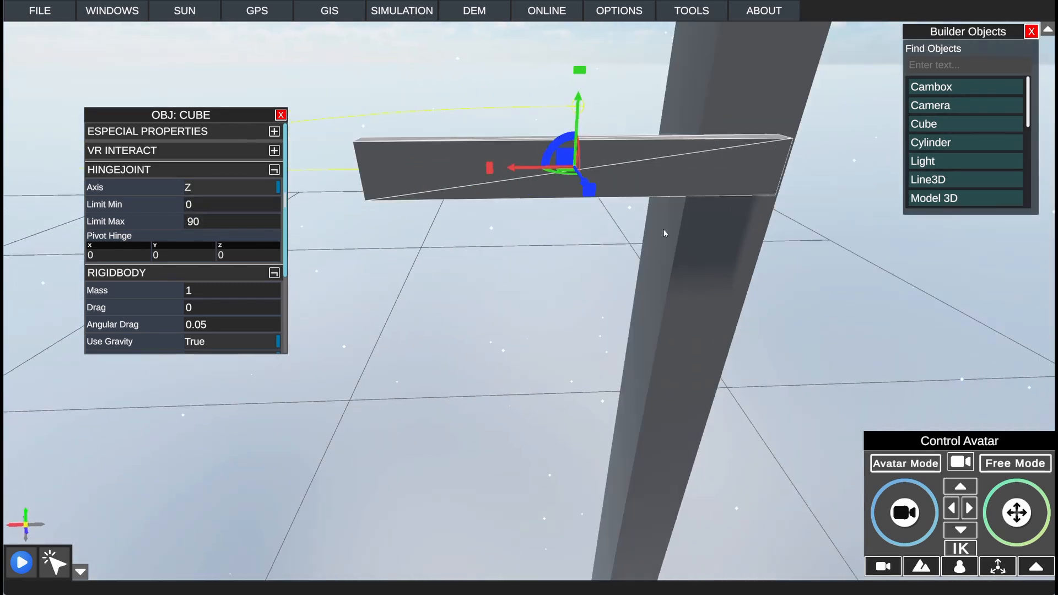
pyautogui.press('s')
pyautogui.press('a')
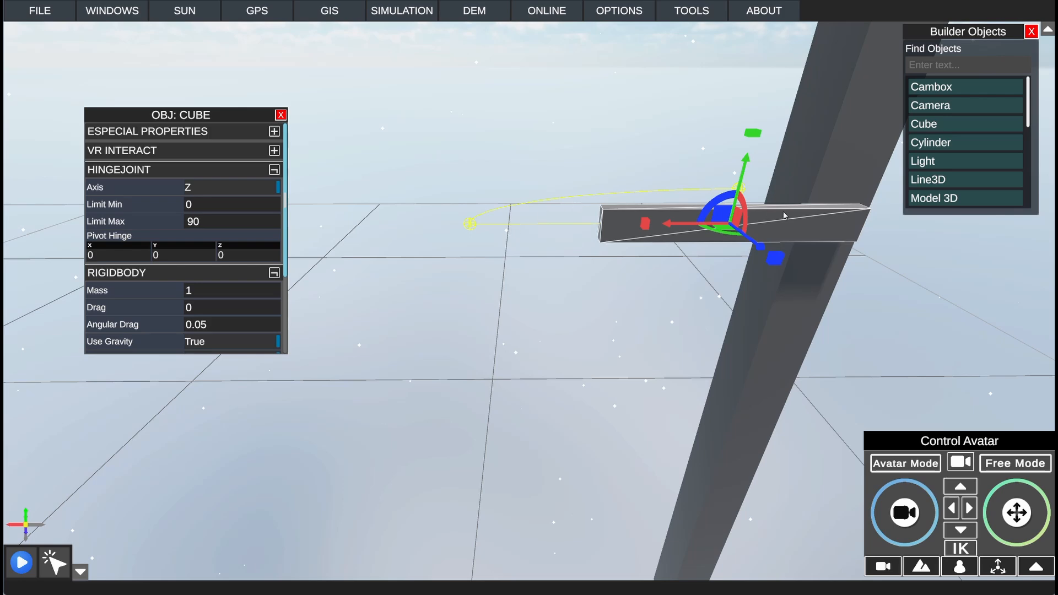
pyautogui.click(230, 208)
pyautogui.write('-90')
# Step: Set the bar's Pivot Hinge X to -0.45 to place the pivot at the post end
pyautogui.moveTo(631, 340); pyautogui.dragTo(617, 300, button='right')
pyautogui.press('d')
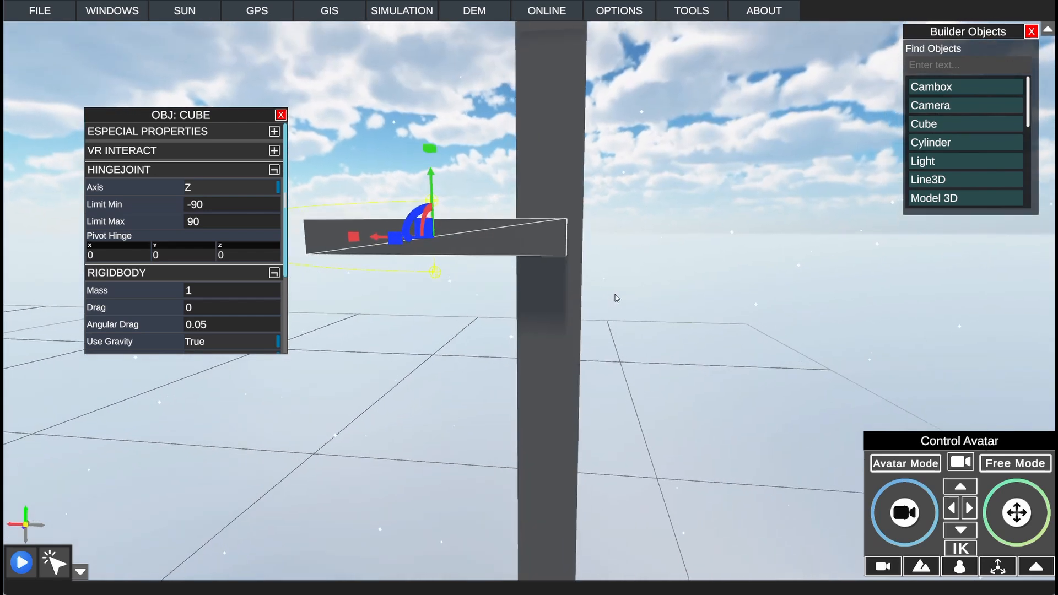
pyautogui.press('a')
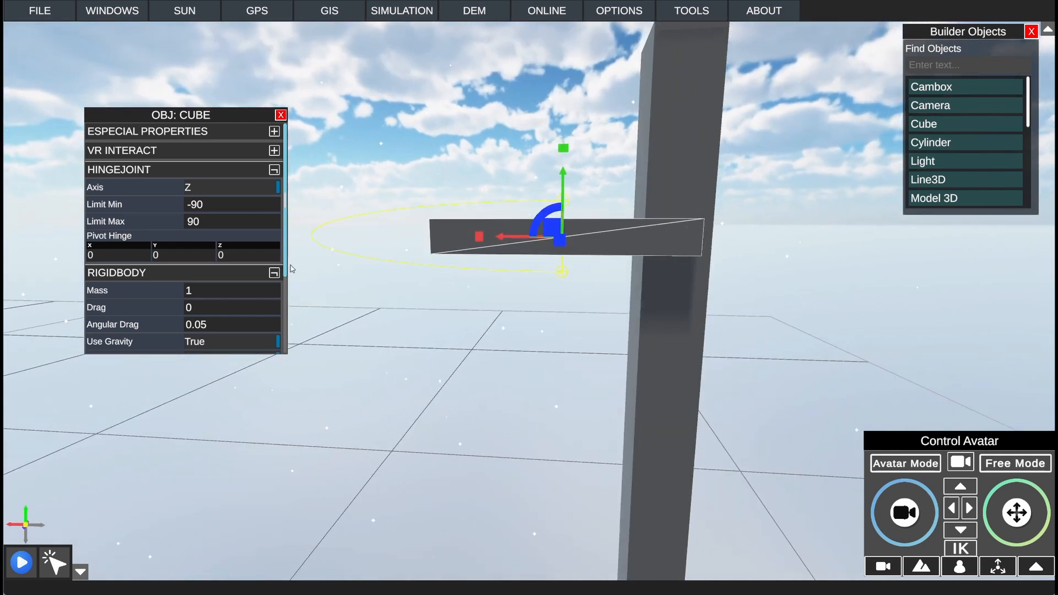
pyautogui.moveTo(572, 209)
pyautogui.mouseDown(button='right')
pyautogui.moveTo(582, 206)
pyautogui.moveTo(548, 233)
pyautogui.moveTo(569, 215)
pyautogui.mouseUp(button='right')
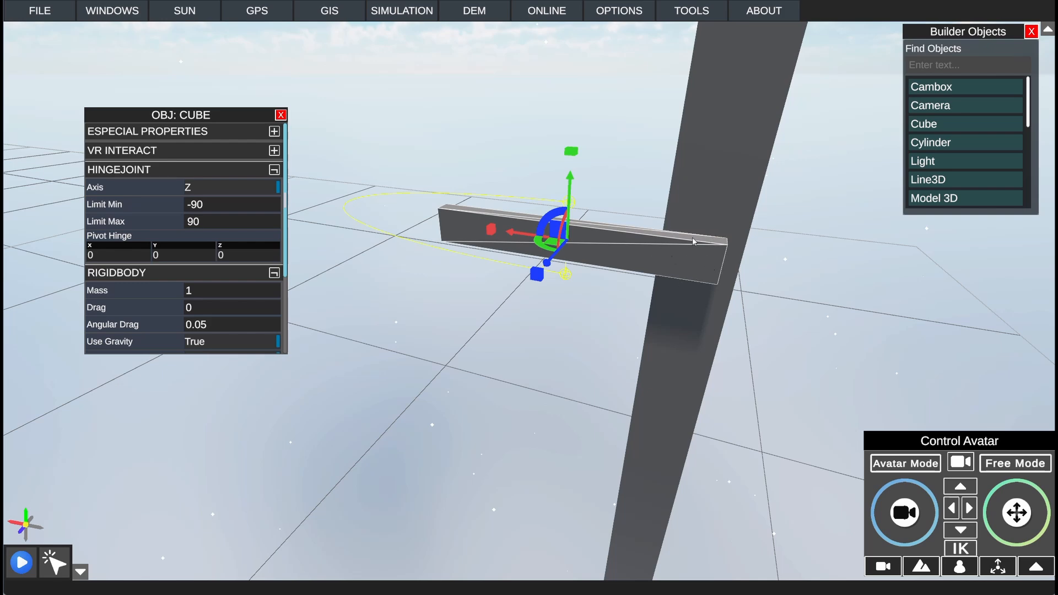
pyautogui.click(122, 257)
pyautogui.click(123, 253)
pyautogui.write('.45')
pyautogui.click(102, 261)
pyautogui.write('-0.45')
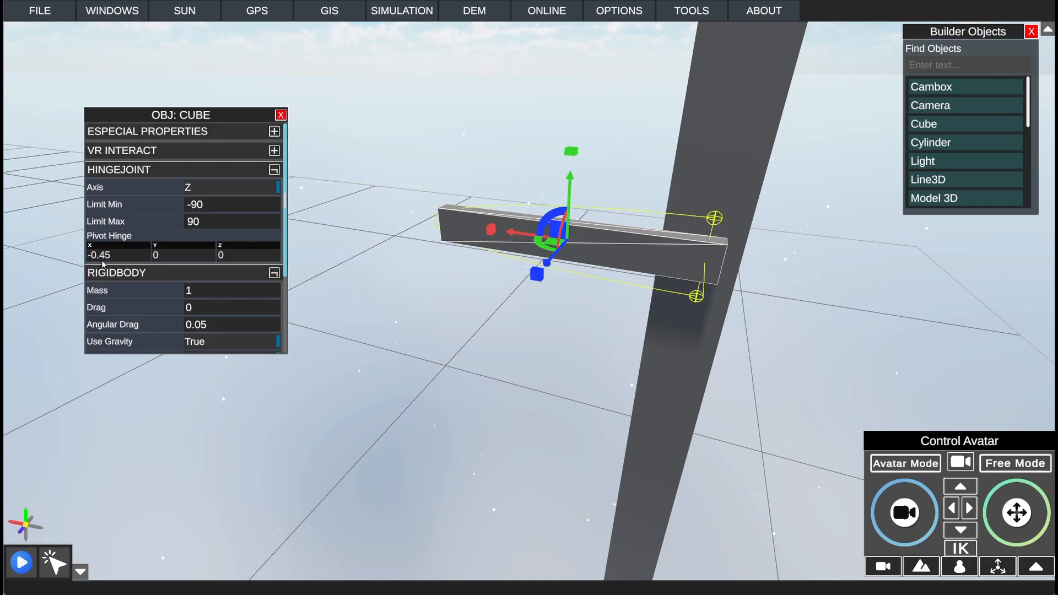
# Step: Run the simulation to test the hinge, and turn off the bar's Use Gravity before running it again
pyautogui.moveTo(507, 298); pyautogui.dragTo(669, 461, button='middle')
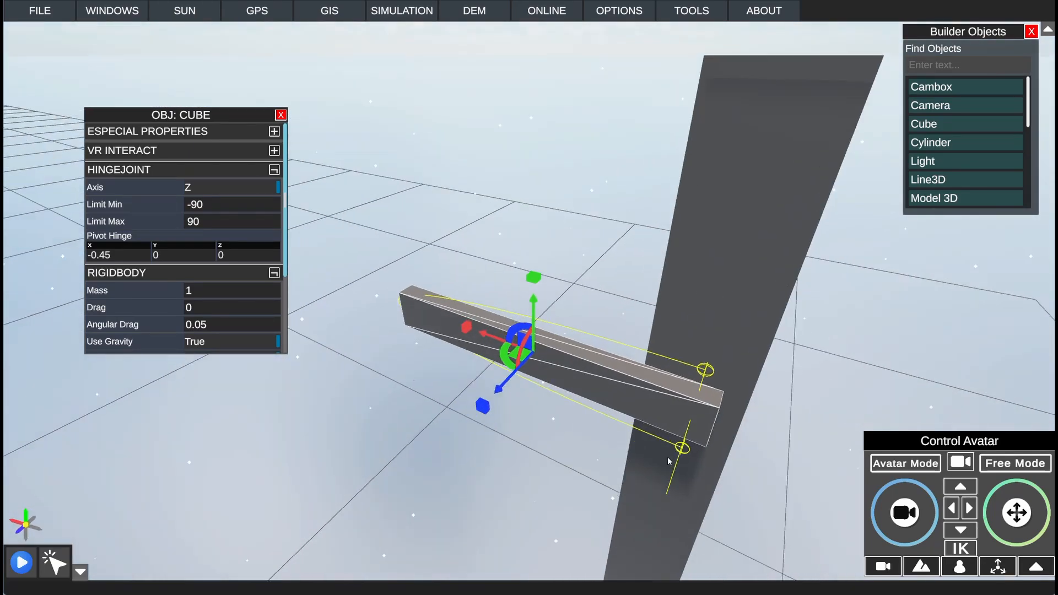
pyautogui.moveTo(642, 393); pyautogui.dragTo(727, 337, button='middle')
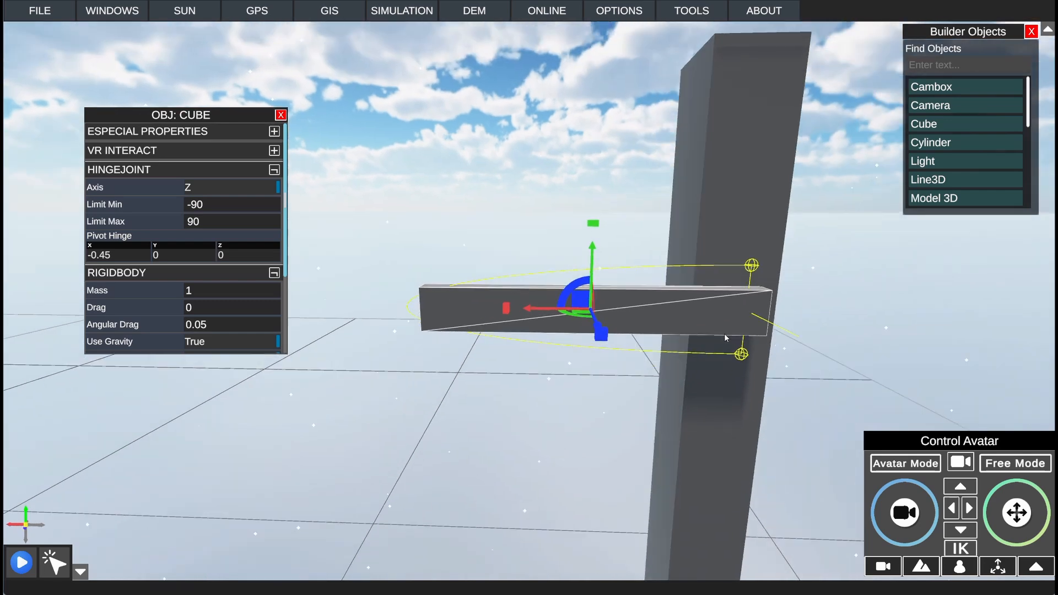
pyautogui.click(22, 562)
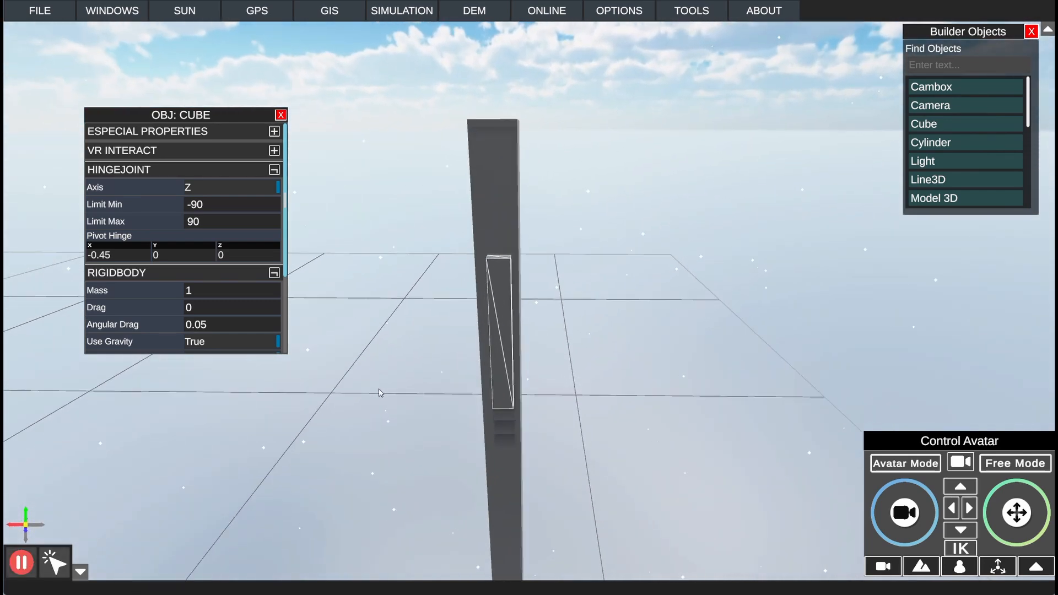
pyautogui.click(23, 568)
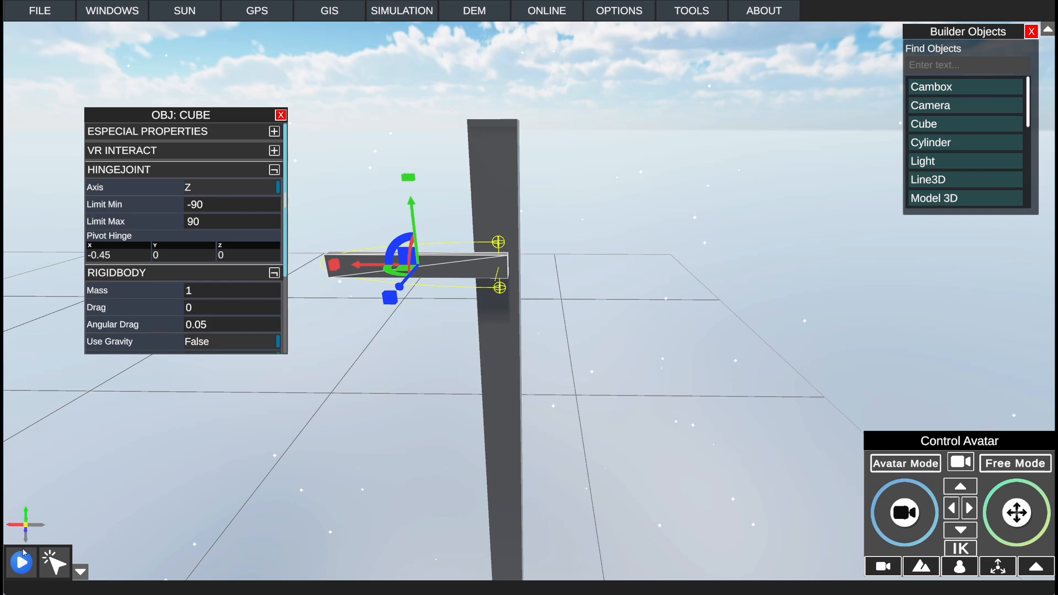
pyautogui.click(22, 561)
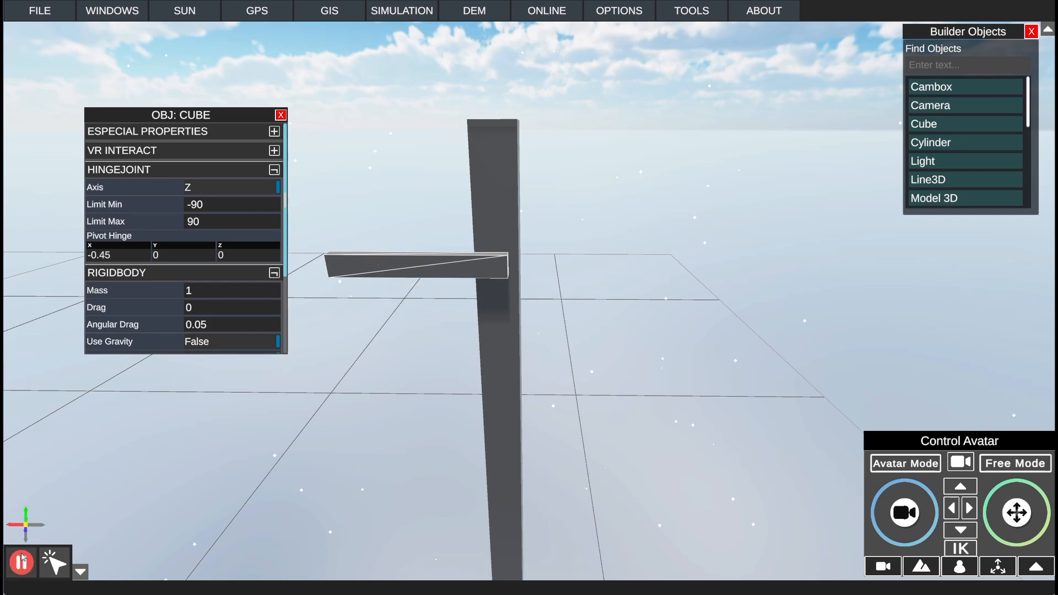
pyautogui.click(22, 561)
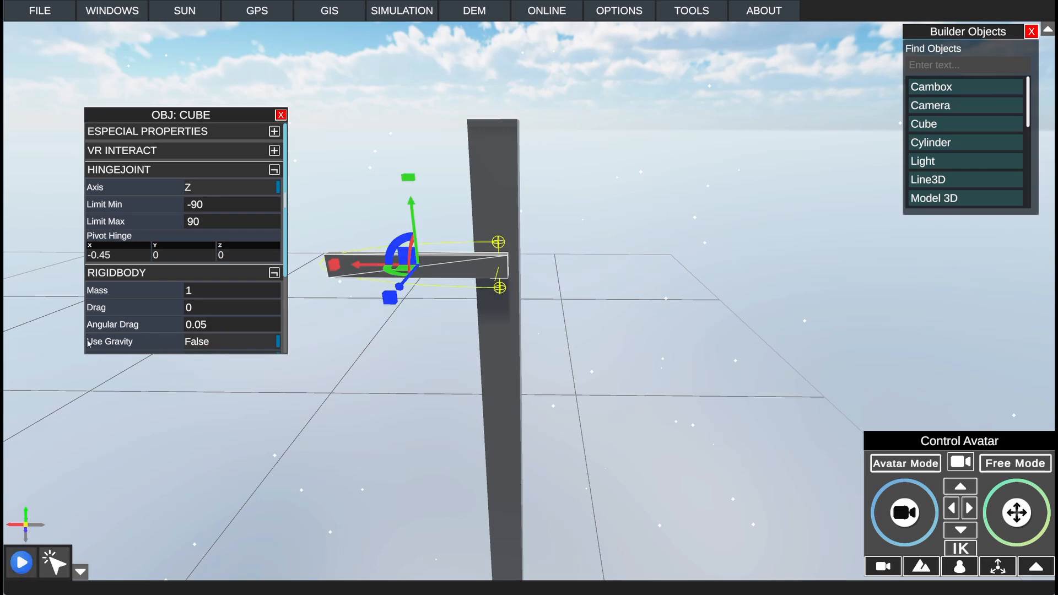
# Step: Set the bar's Angular Drag to 10 and start the simulation
pyautogui.click(215, 329)
pyautogui.write('10')
pyautogui.click(25, 562)
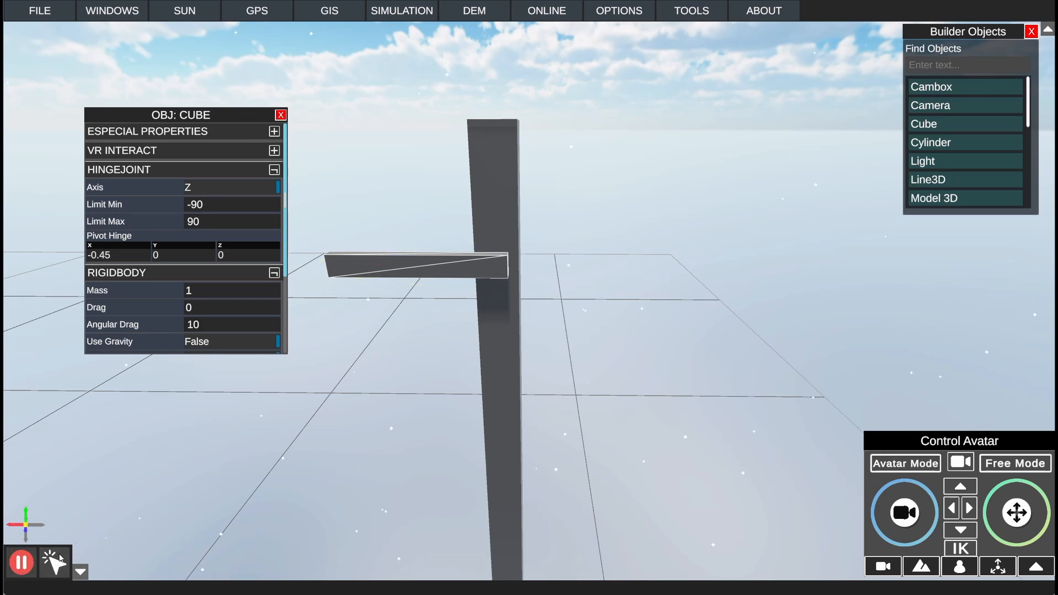
# Step: Test swinging the hinged bar in the running simulation with object selection toggled on and off, and stop the simulation
pyautogui.click(58, 557)
pyautogui.moveTo(524, 296)
pyautogui.mouseDown(button='right')
pyautogui.moveTo(569, 246)
pyautogui.moveTo(554, 296)
pyautogui.moveTo(532, 314)
pyautogui.mouseUp(button='right')
pyautogui.scroll(-5, 531, 315)
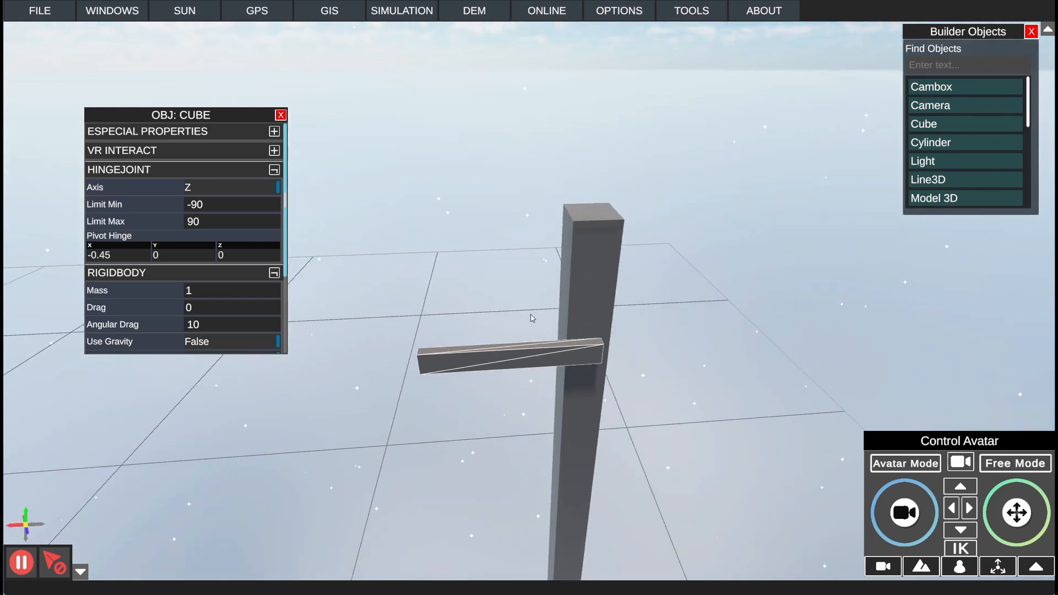
pyautogui.click(65, 556)
pyautogui.click(470, 218)
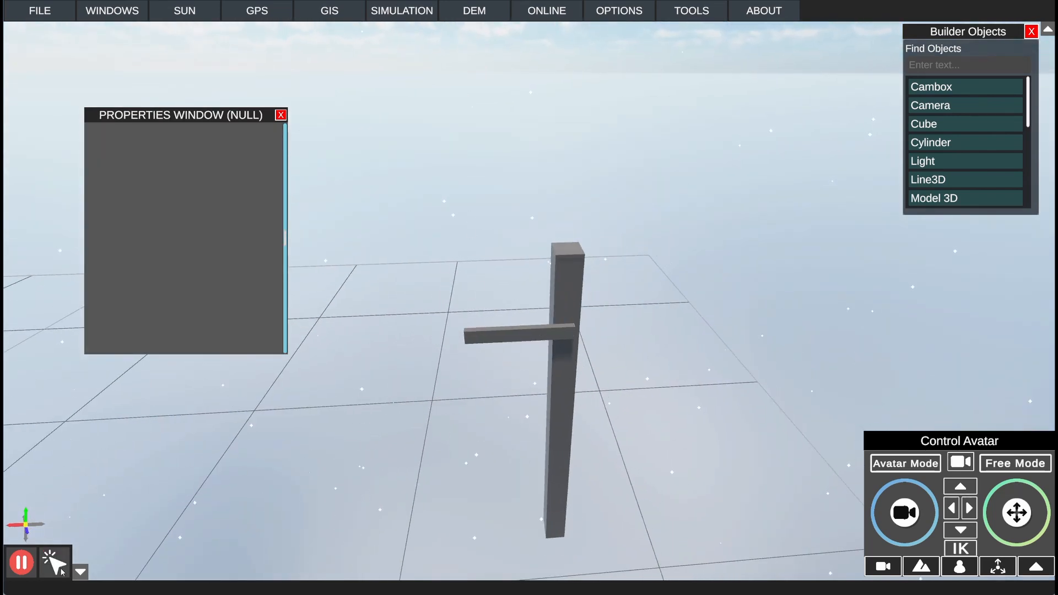
pyautogui.click(503, 339)
pyautogui.moveTo(503, 337); pyautogui.dragTo(507, 336, button='right')
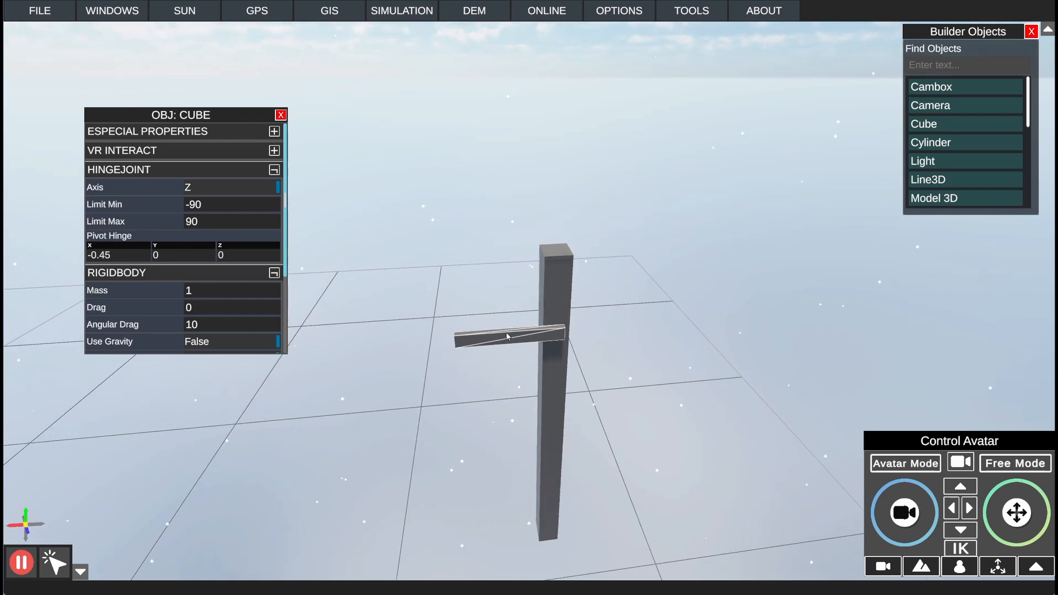
pyautogui.click(441, 368)
pyautogui.click(60, 561)
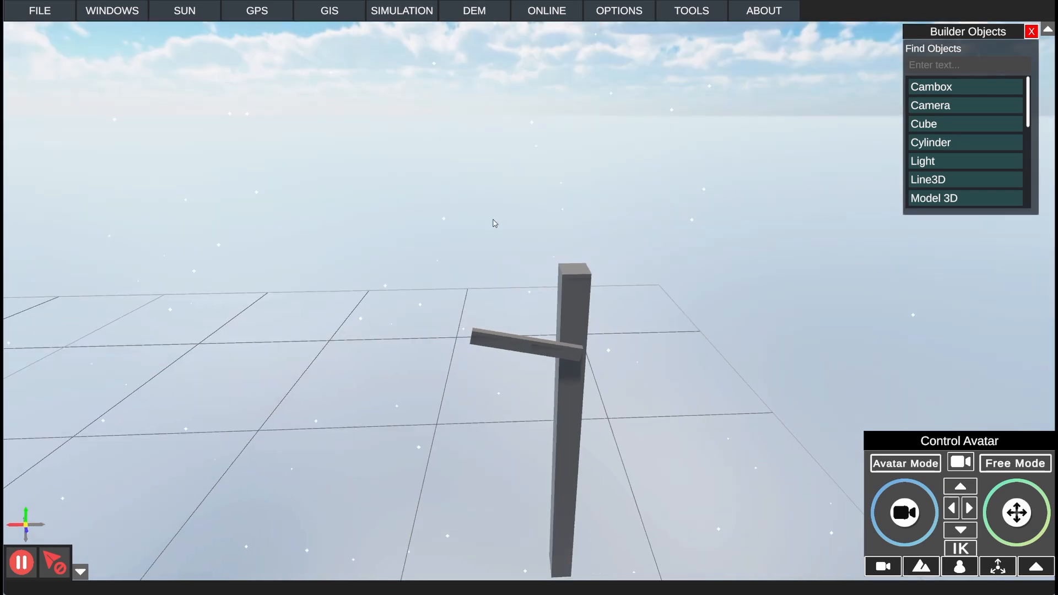
pyautogui.scroll(5, 500, 229)
pyautogui.moveTo(493, 220); pyautogui.dragTo(493, 240, button='middle')
pyautogui.click(21, 559)
# Step: Add a Text object to the scene near the post and select it with object selection enabled
pyautogui.moveTo(331, 365)
pyautogui.mouseDown(button='middle')
pyautogui.moveTo(359, 327)
pyautogui.moveTo(333, 368)
pyautogui.mouseUp(button='middle')
pyautogui.scroll(5, 333, 369)
pyautogui.scroll(-5, 333, 372)
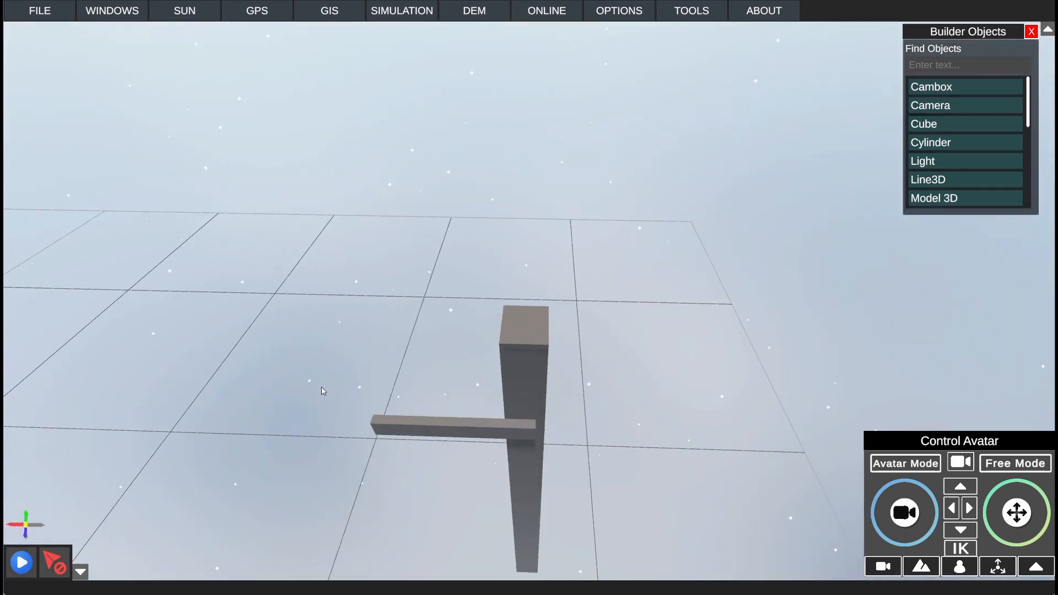
pyautogui.scroll(-5, 965, 142)
pyautogui.moveTo(932, 141); pyautogui.dragTo(445, 384)
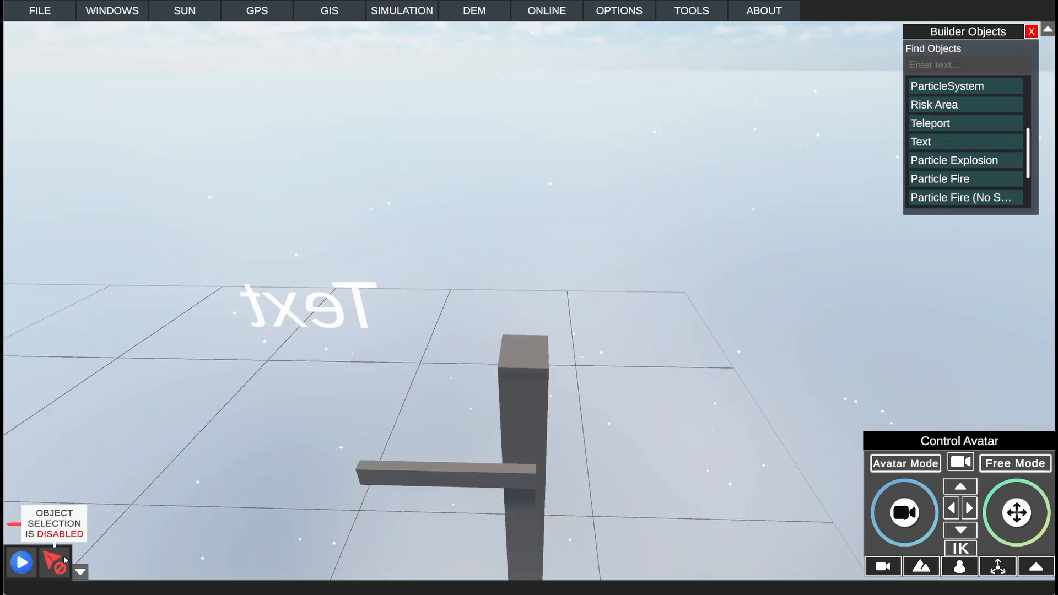
pyautogui.click(55, 563)
pyautogui.click(356, 334)
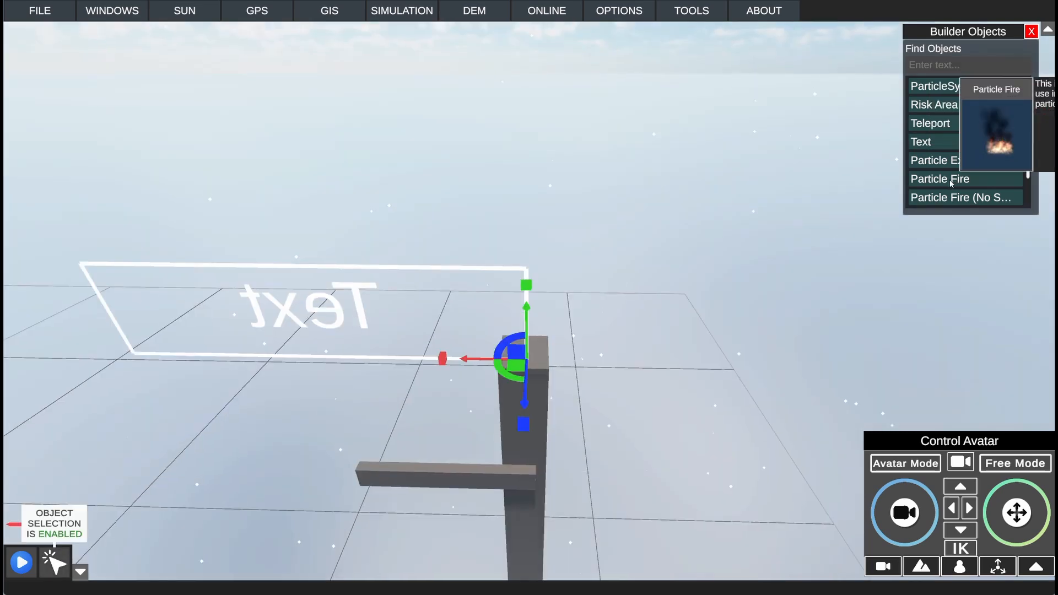
# Step: Open the Text object's properties and set its Y rotation to 180
pyautogui.click(112, 10)
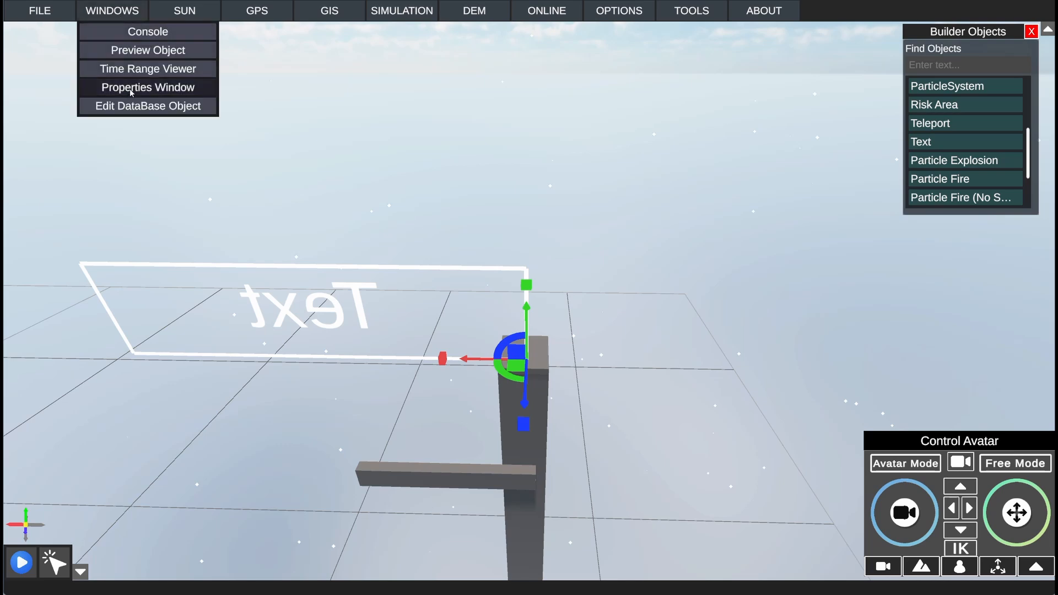
pyautogui.click(149, 88)
pyautogui.moveTo(275, 115); pyautogui.dragTo(855, 65)
pyautogui.scroll(-5, 810, 149)
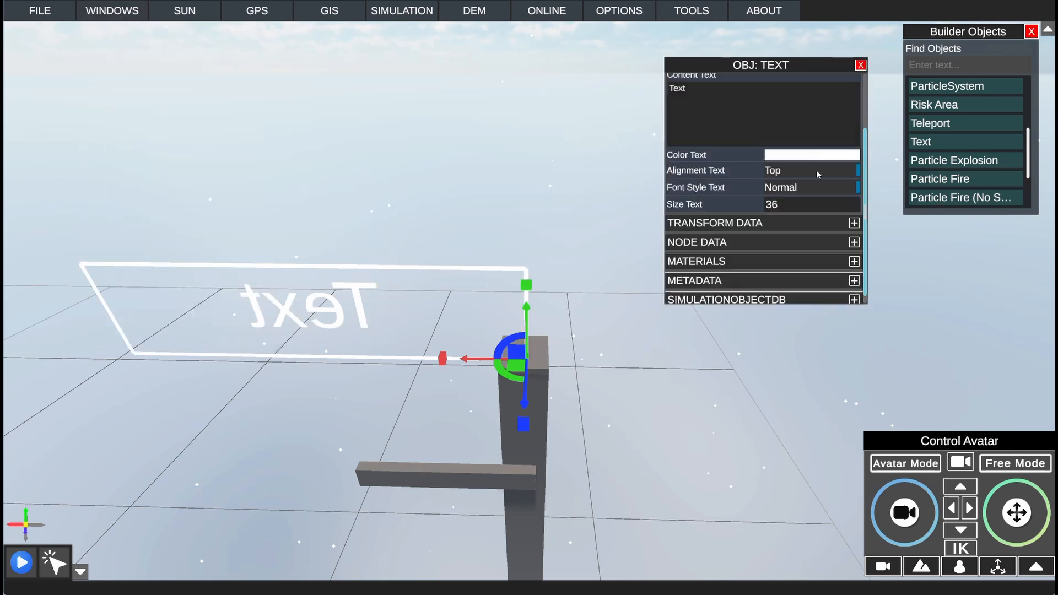
pyautogui.click(733, 216)
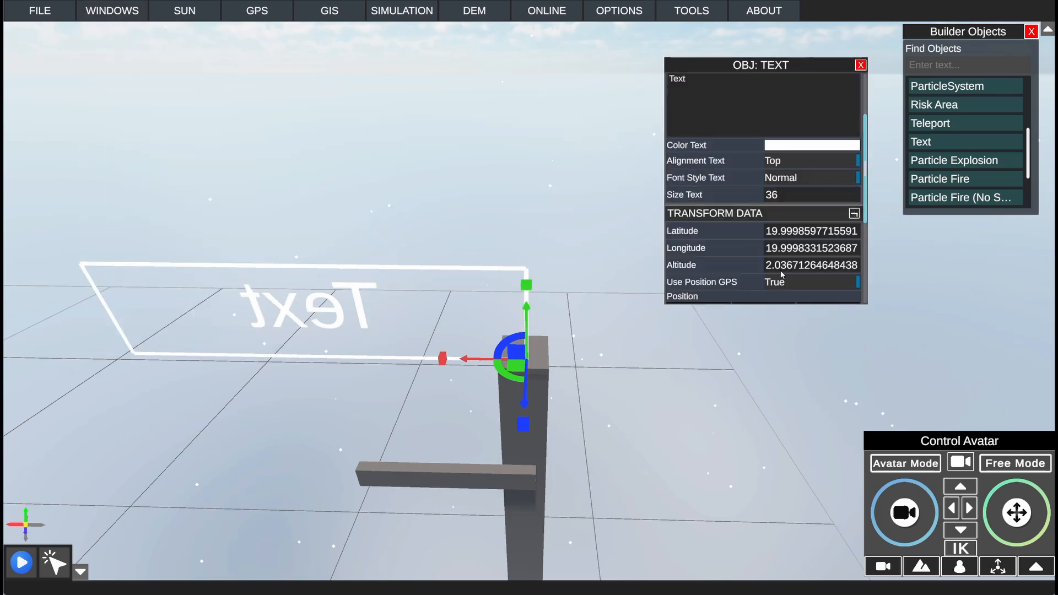
pyautogui.scroll(-3, 783, 274)
pyautogui.click(772, 204)
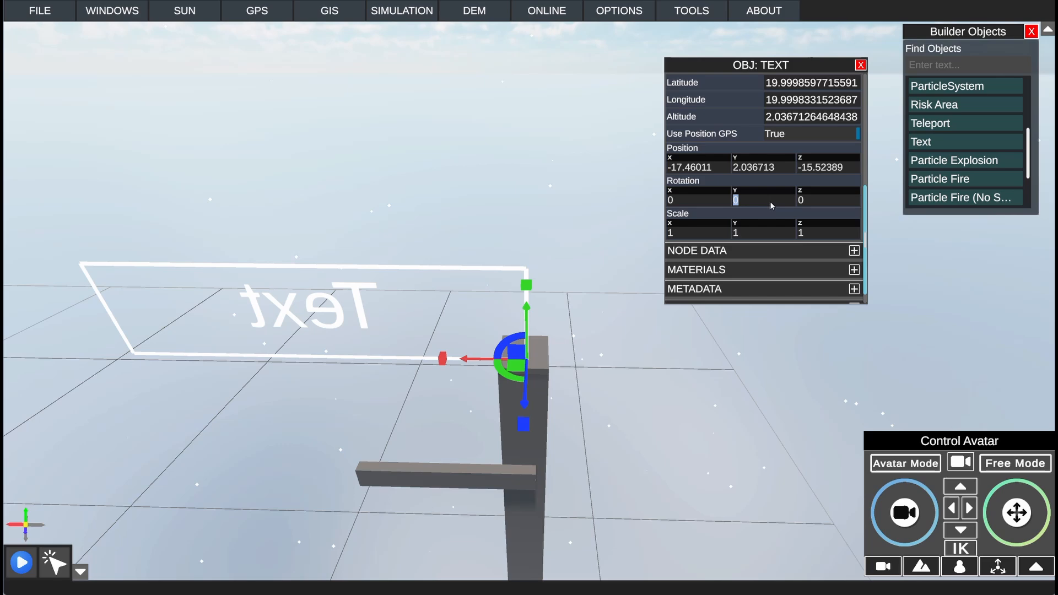
pyautogui.write('180')
pyautogui.press('Return')
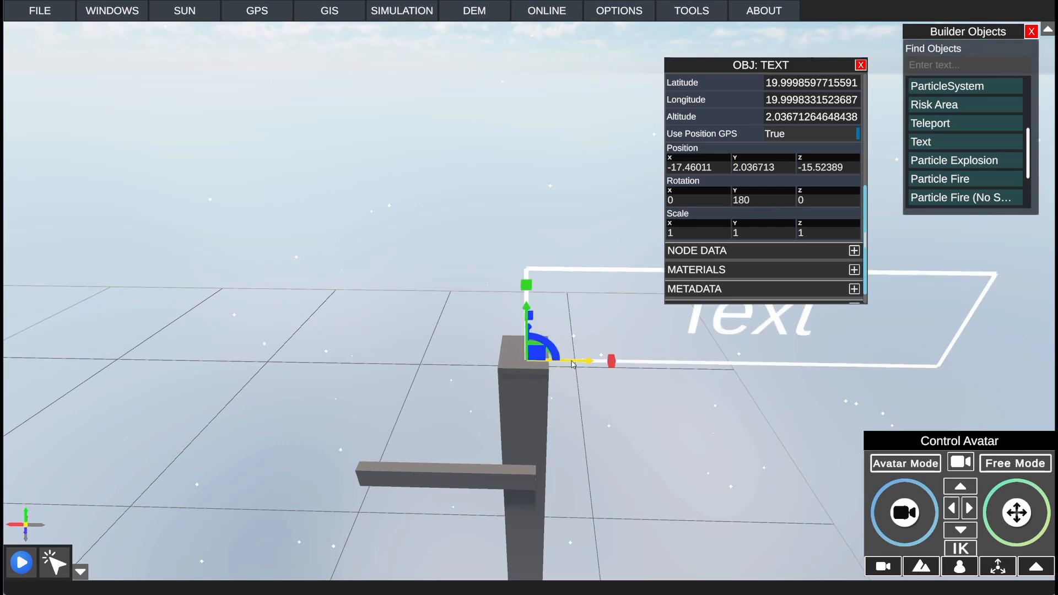
# Step: Move the Text object along its X axis to about -16.4 so it is centred above the post
pyautogui.moveTo(595, 363); pyautogui.dragTo(370, 356)
pyautogui.scroll(-2, 403, 359)
pyautogui.moveTo(527, 353); pyautogui.dragTo(562, 316, button='right')
# Step: Rename the Text object as Text Valve in its SimulationObjectDB data
pyautogui.scroll(-1, 787, 245)
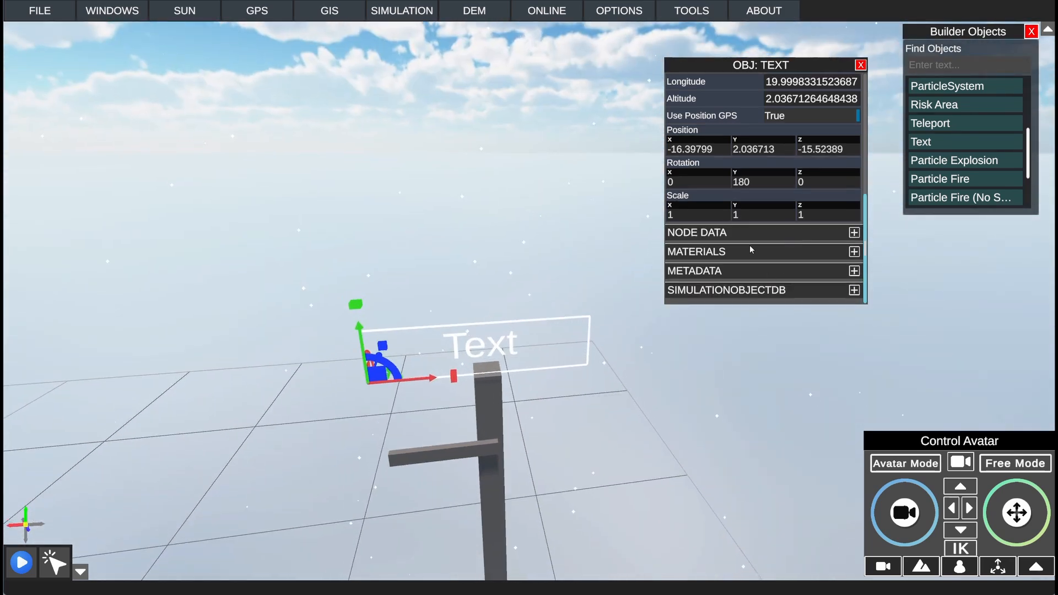
pyautogui.click(726, 291)
pyautogui.scroll(-1, 749, 289)
pyautogui.click(796, 264)
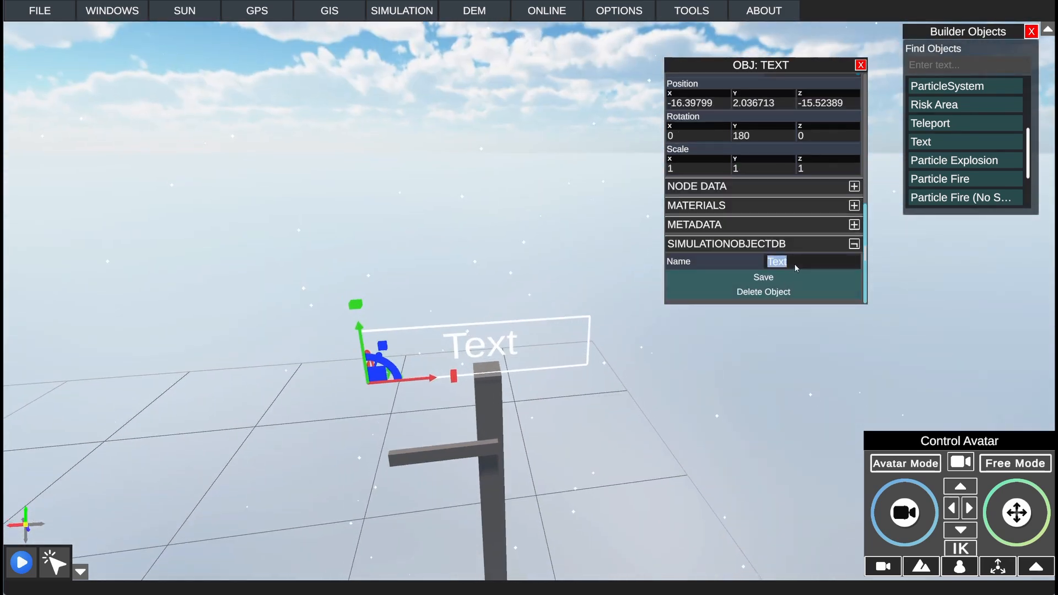
pyautogui.click(796, 267)
pyautogui.write('Valvu')
pyautogui.press('BackSpace')
pyautogui.write('e')
# Step: Select the hinged bar, open its node editor and create a new node script named Valve for it
pyautogui.moveTo(557, 309); pyautogui.dragTo(494, 369, button='right')
pyautogui.click(494, 368)
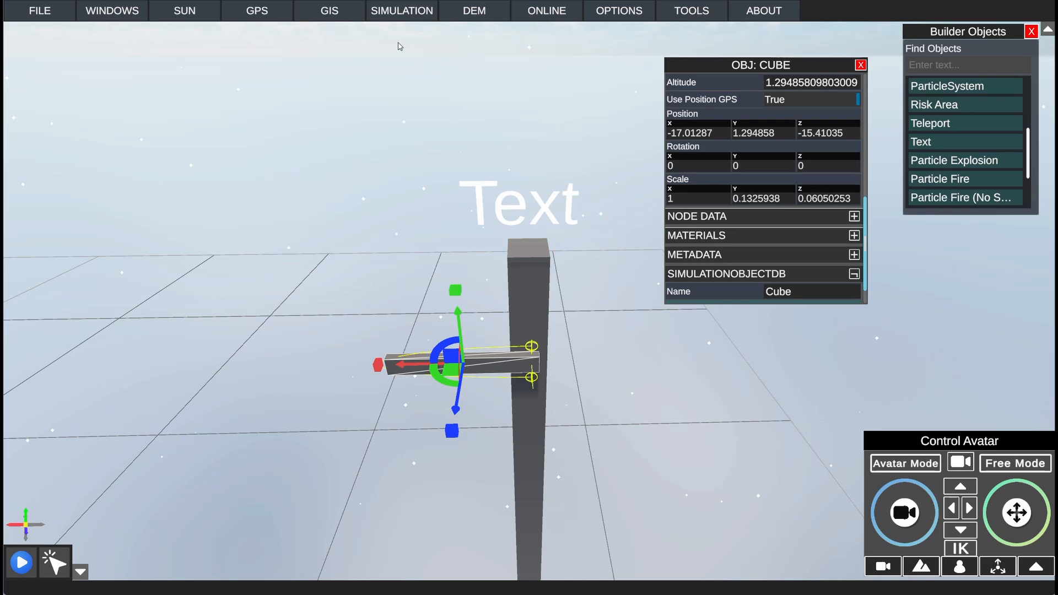
pyautogui.click(404, 12)
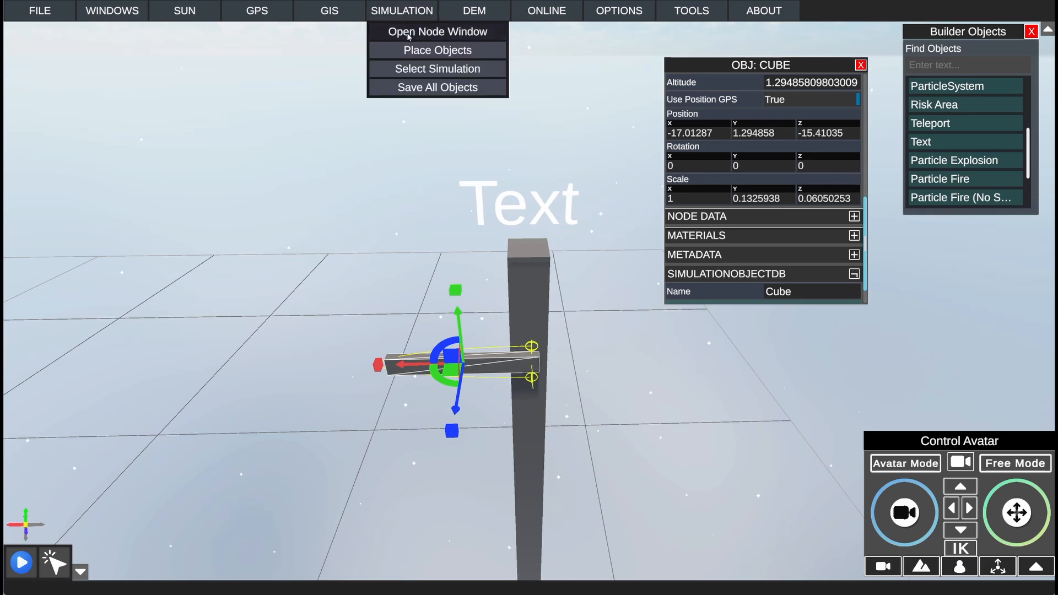
pyautogui.click(408, 34)
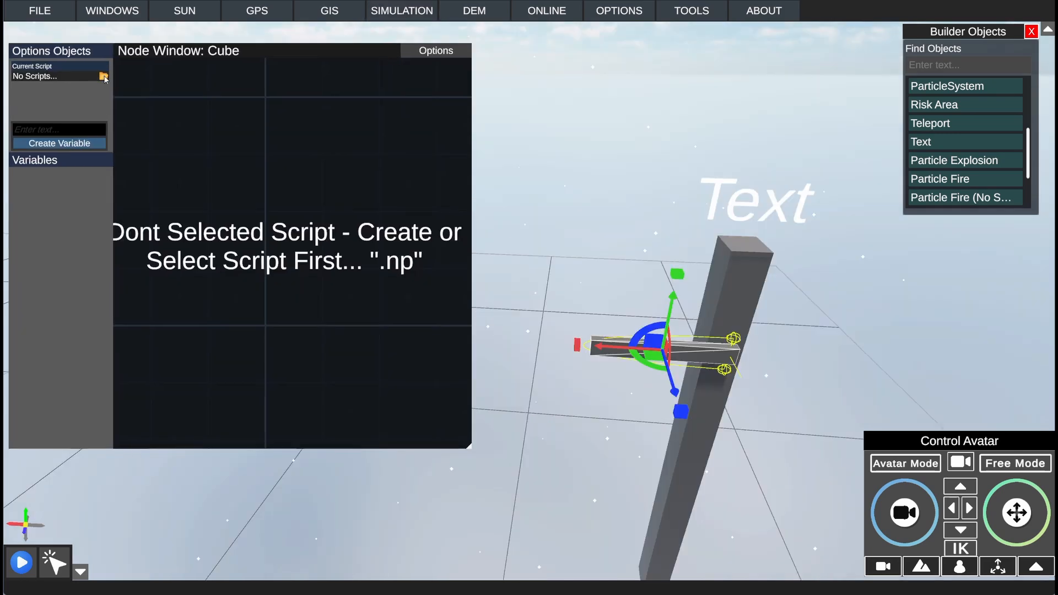
pyautogui.click(103, 77)
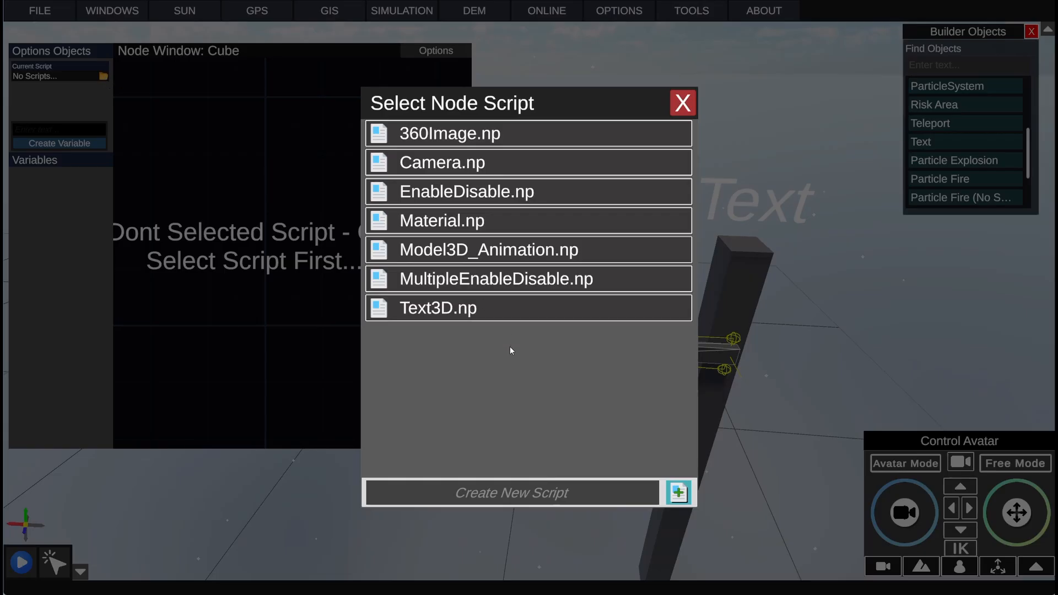
pyautogui.click(539, 494)
pyautogui.write('Valve')
pyautogui.press('Return')
pyautogui.click(477, 338)
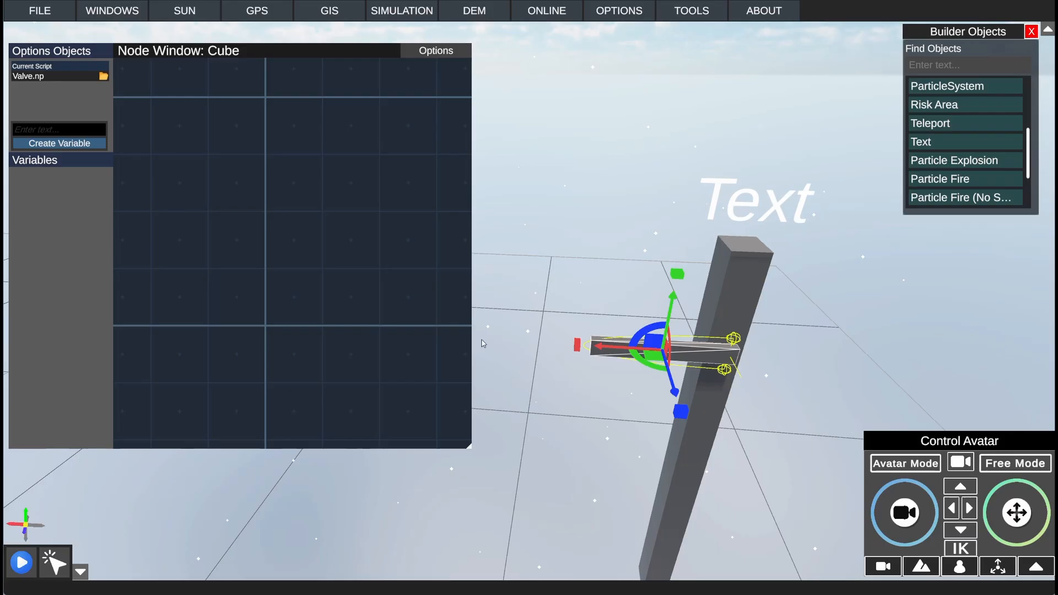
# Step: Add a Hinge Joint node to the Valve script and place it on the left of the graph
pyautogui.moveTo(486, 284); pyautogui.dragTo(532, 271, button='middle')
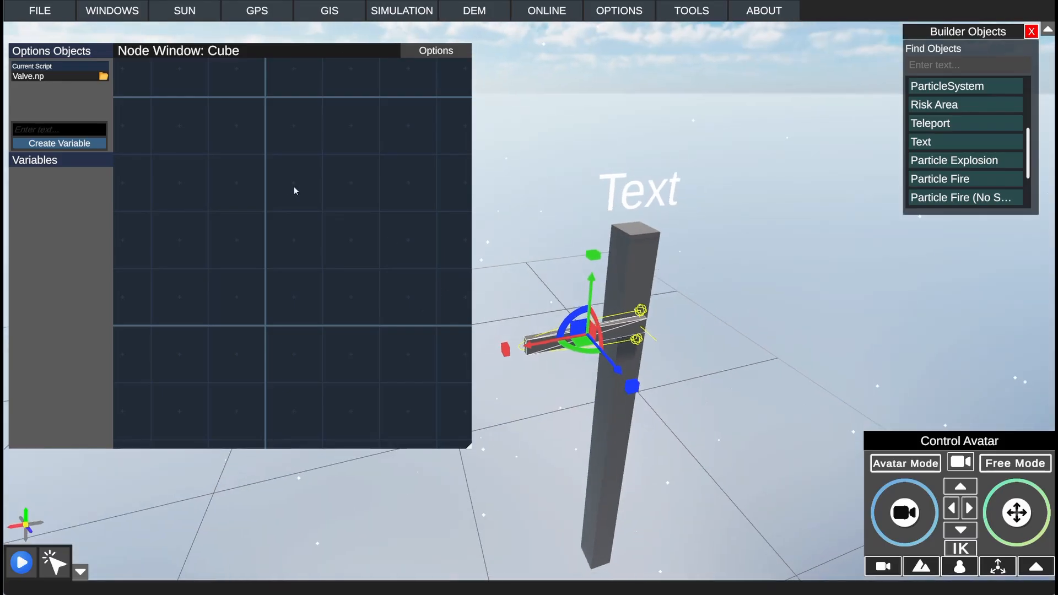
pyautogui.rightClick(295, 191)
pyautogui.click(306, 260)
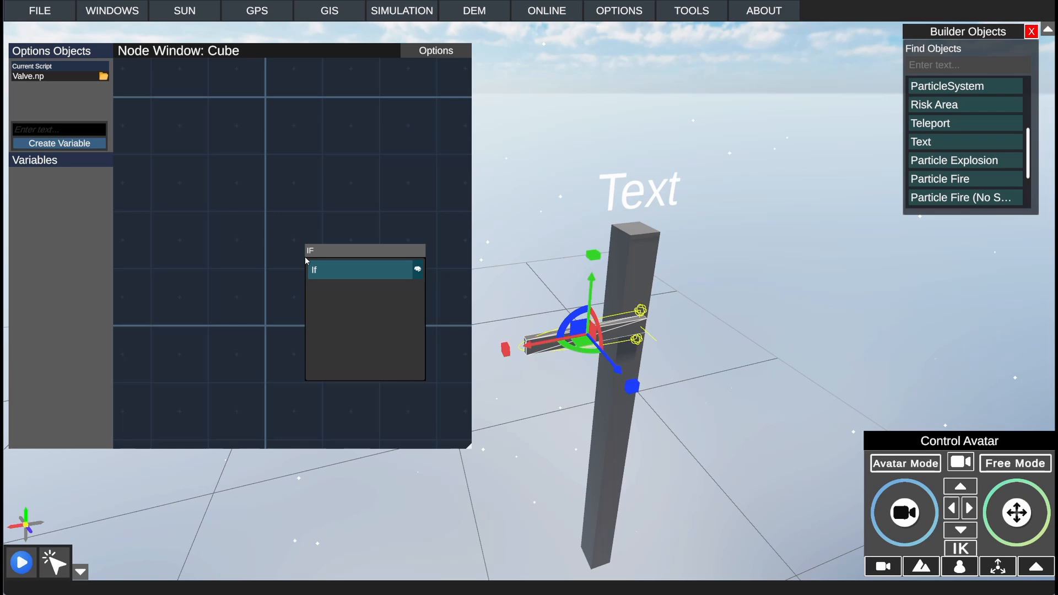
pyautogui.click(307, 259)
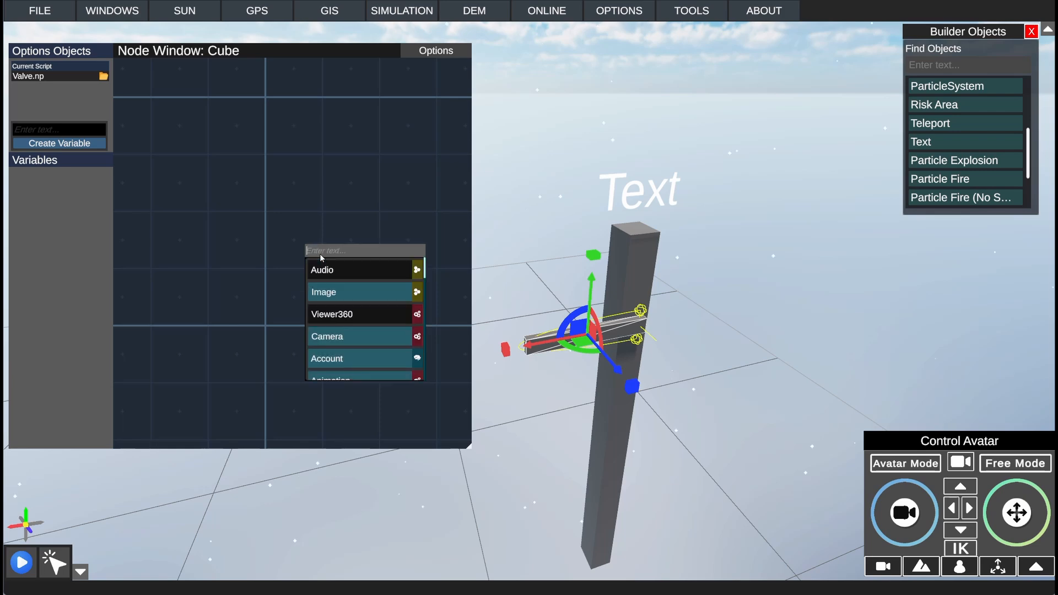
pyautogui.write('Hin')
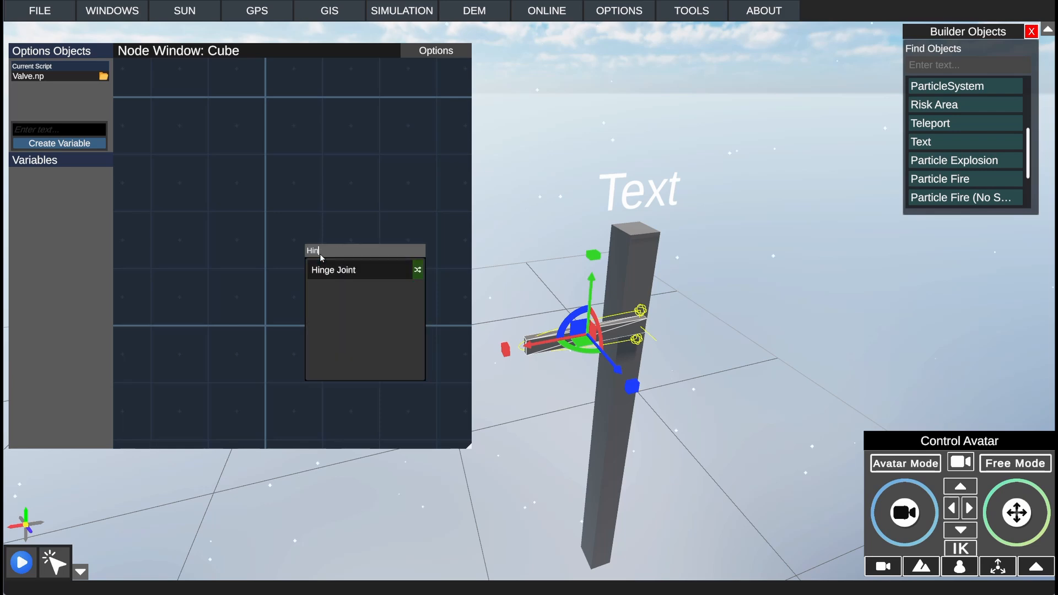
pyautogui.click(333, 270)
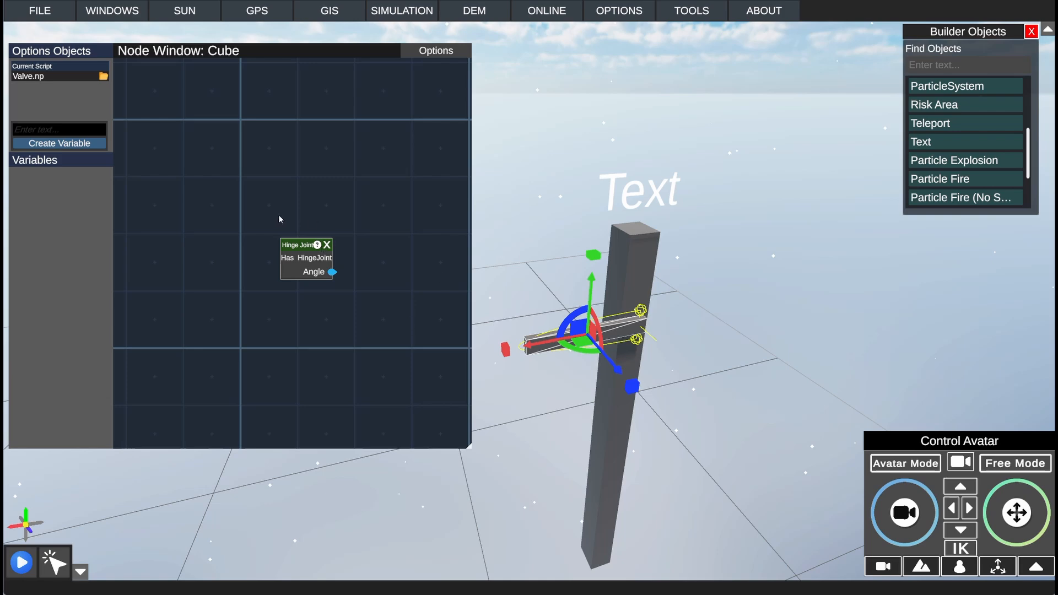
pyautogui.moveTo(296, 247); pyautogui.dragTo(235, 261)
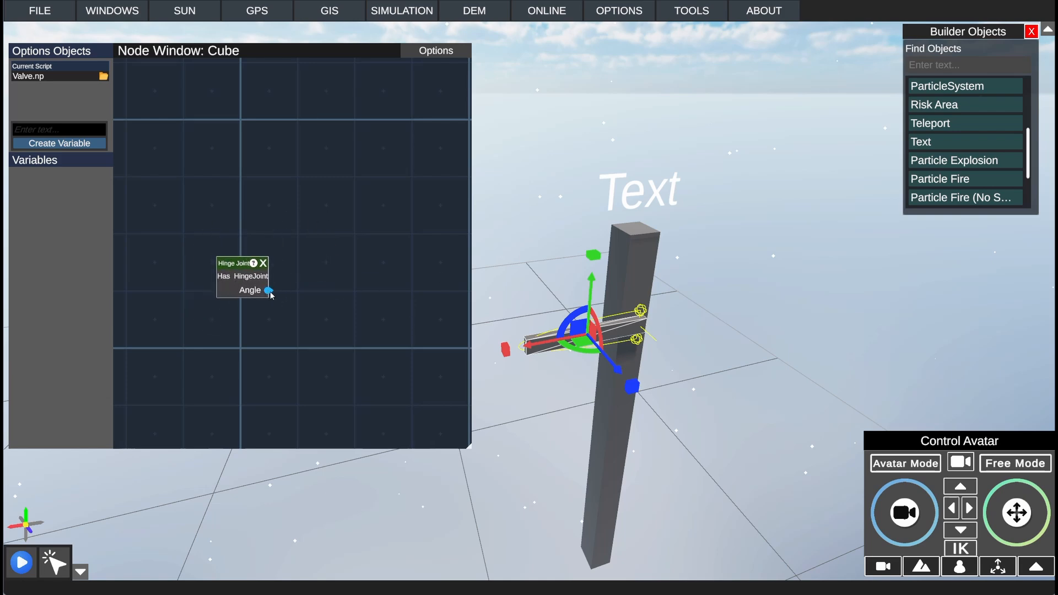
# Step: Add a Text Object node and place it to the right of the Hinge Joint node
pyautogui.rightClick(294, 298)
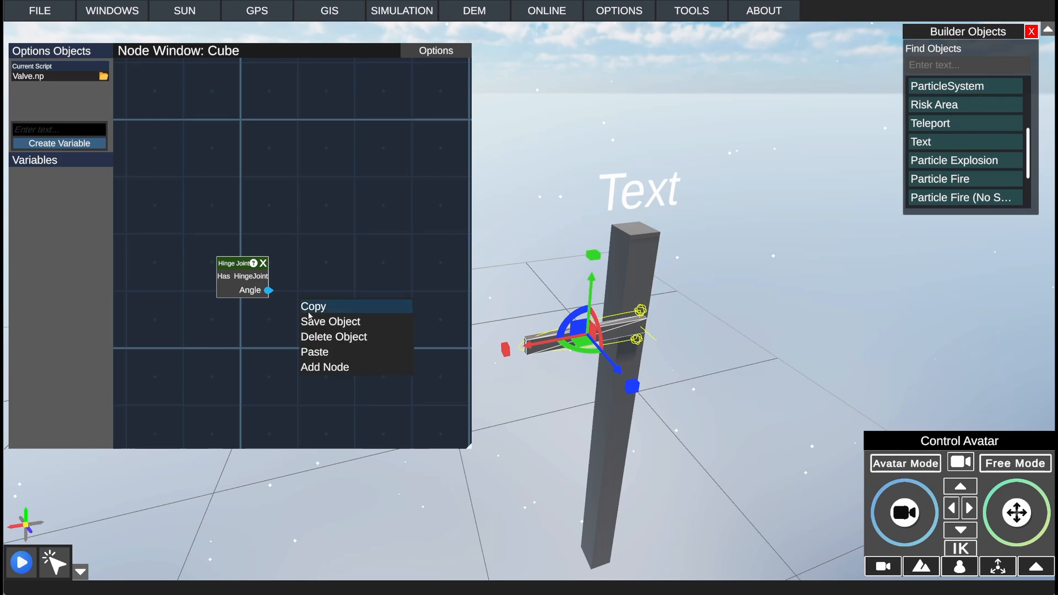
pyautogui.click(325, 366)
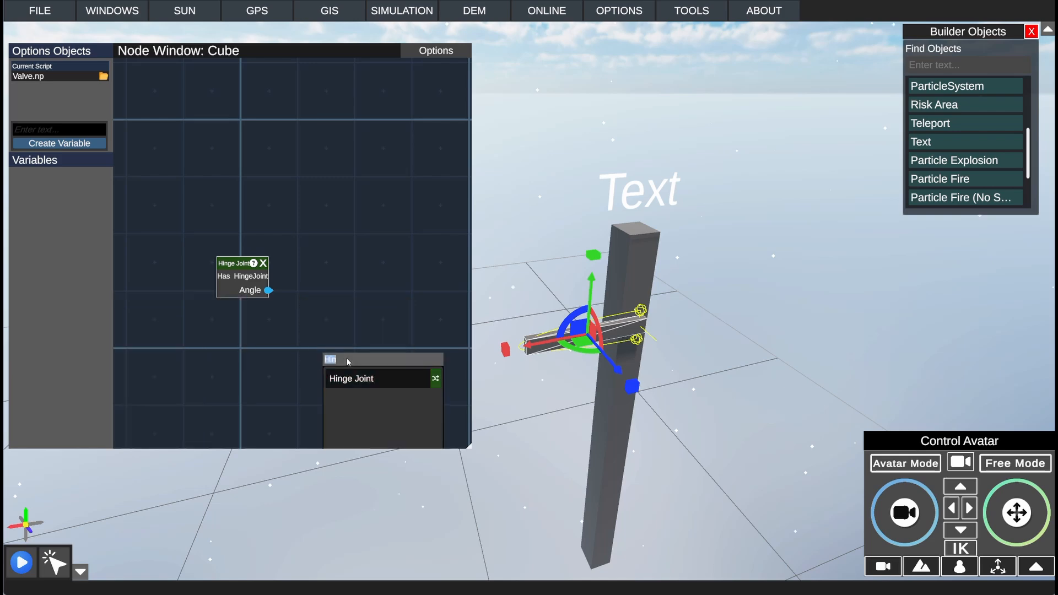
pyautogui.write('text')
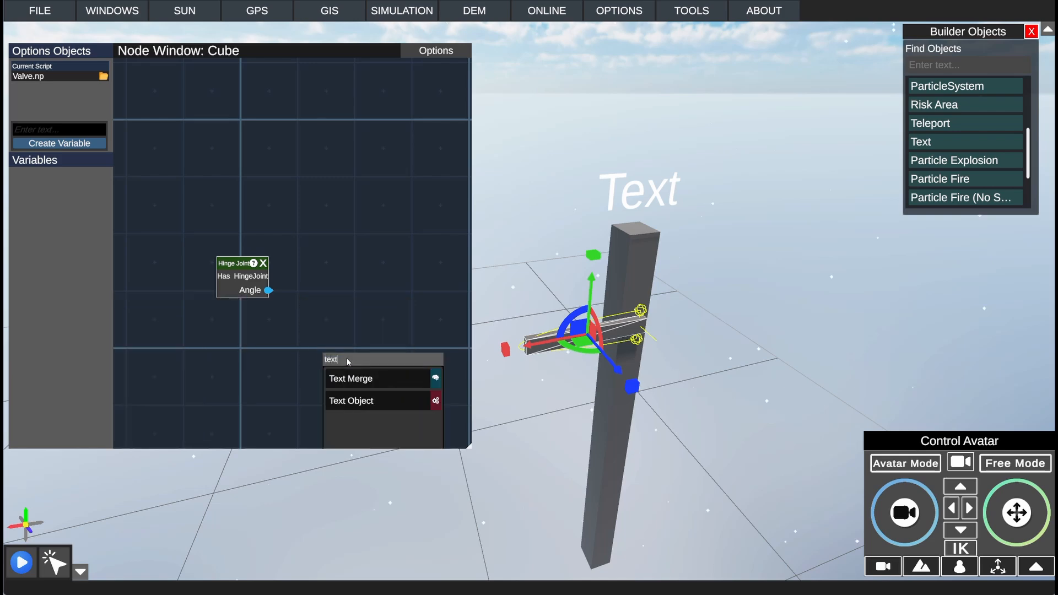
pyautogui.click(361, 400)
pyautogui.moveTo(368, 307); pyautogui.dragTo(392, 225)
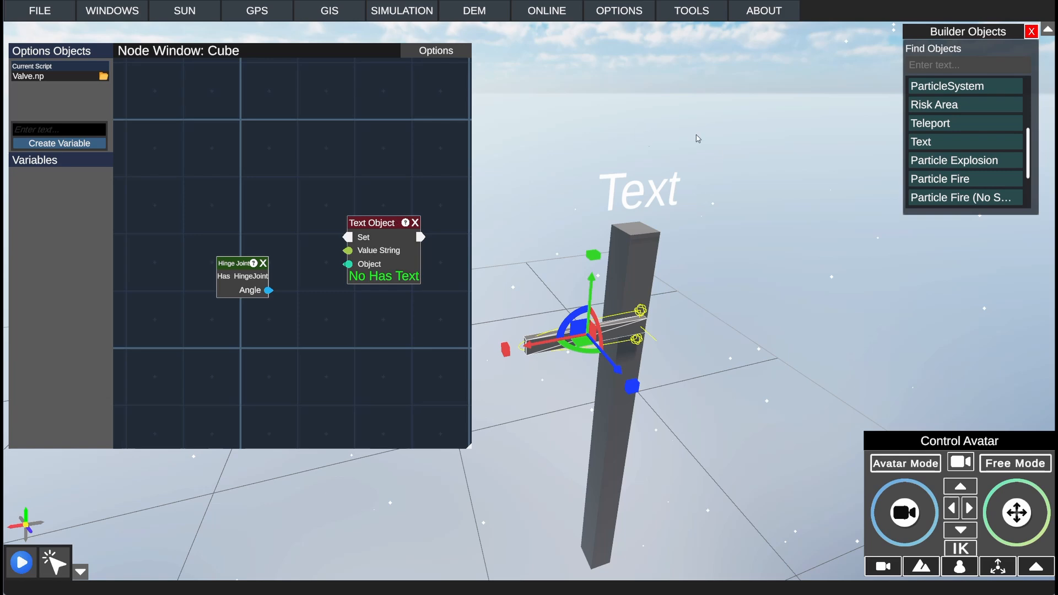
# Step: Add an Object node, assign Text Valve to it and connect it to the Text Object node's Object input
pyautogui.rightClick(283, 150)
pyautogui.click(311, 218)
pyautogui.write('obj')
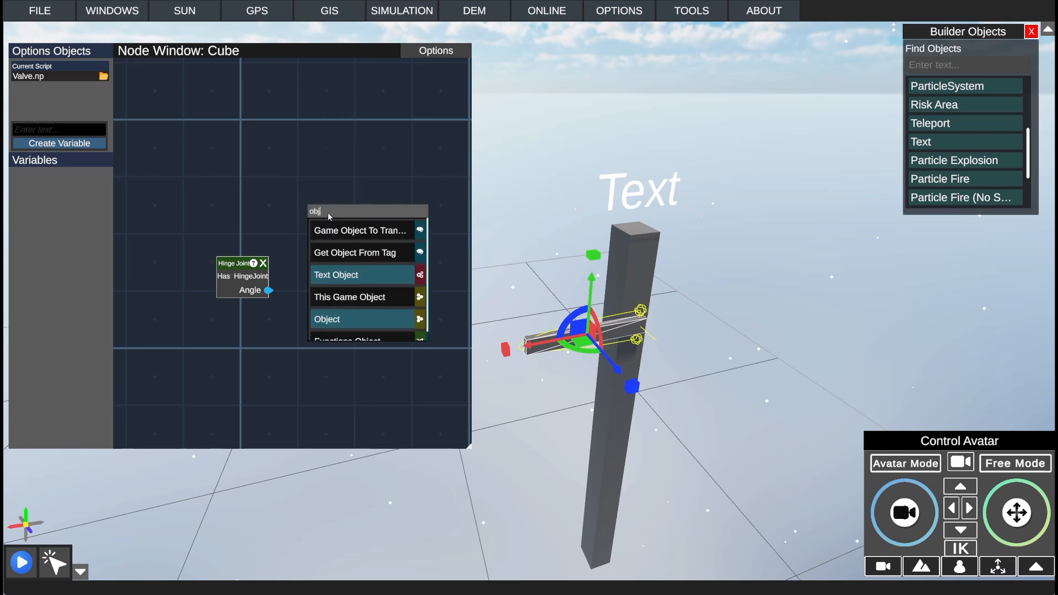
pyautogui.click(359, 319)
pyautogui.moveTo(360, 185); pyautogui.dragTo(258, 191)
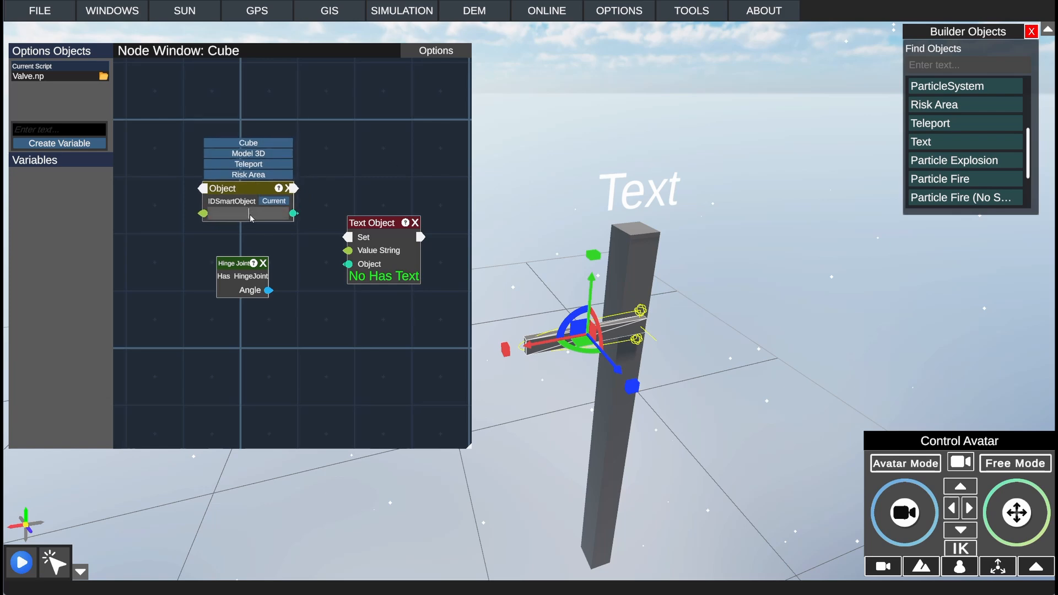
pyautogui.click(251, 213)
pyautogui.write('Text')
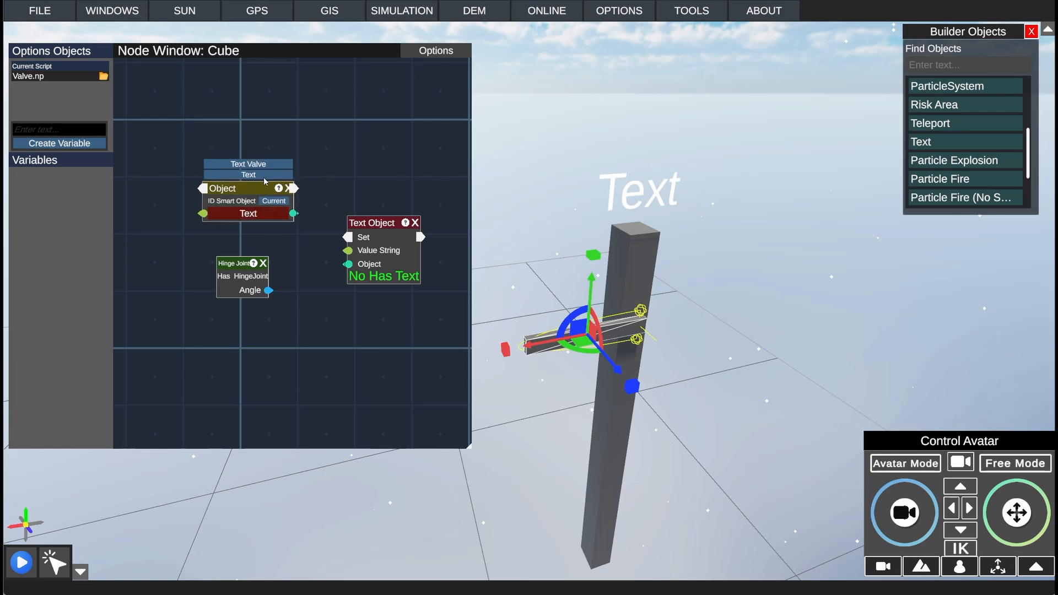
pyautogui.click(265, 175)
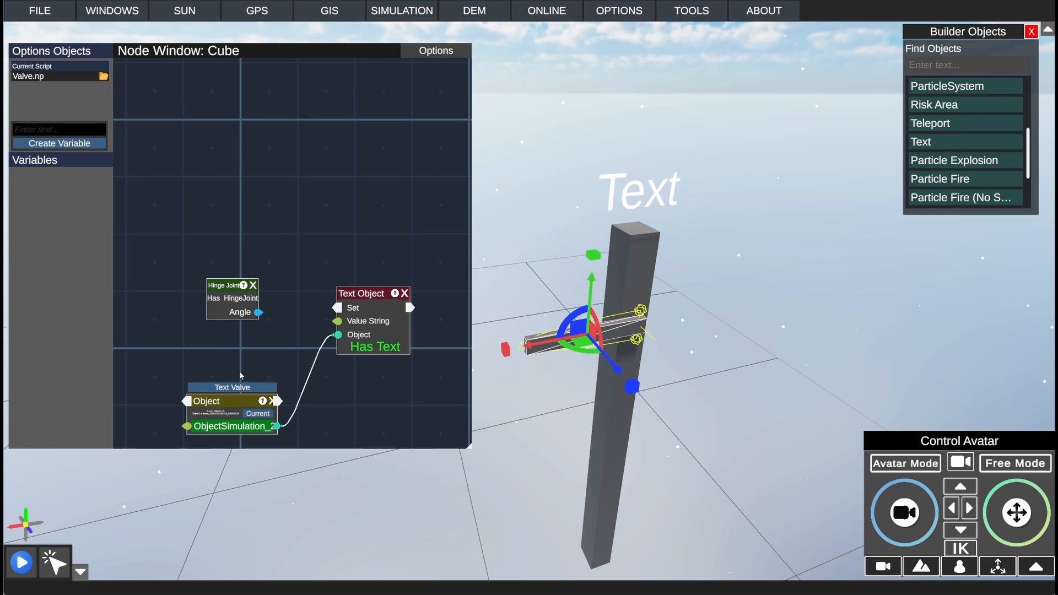
# Step: Add a ToString node between the Hinge Joint and Text Object nodes, linking Angle through it to Value String
pyautogui.moveTo(241, 293); pyautogui.dragTo(329, 327)
pyautogui.moveTo(221, 299); pyautogui.dragTo(160, 295)
pyautogui.rightClick(218, 280)
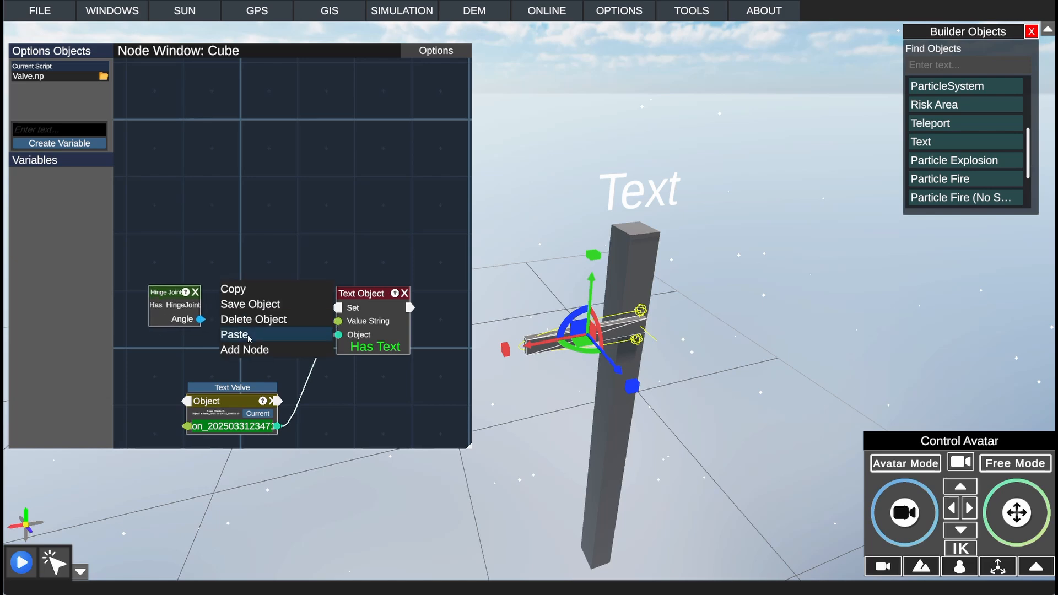
pyautogui.click(268, 347)
pyautogui.write('to s')
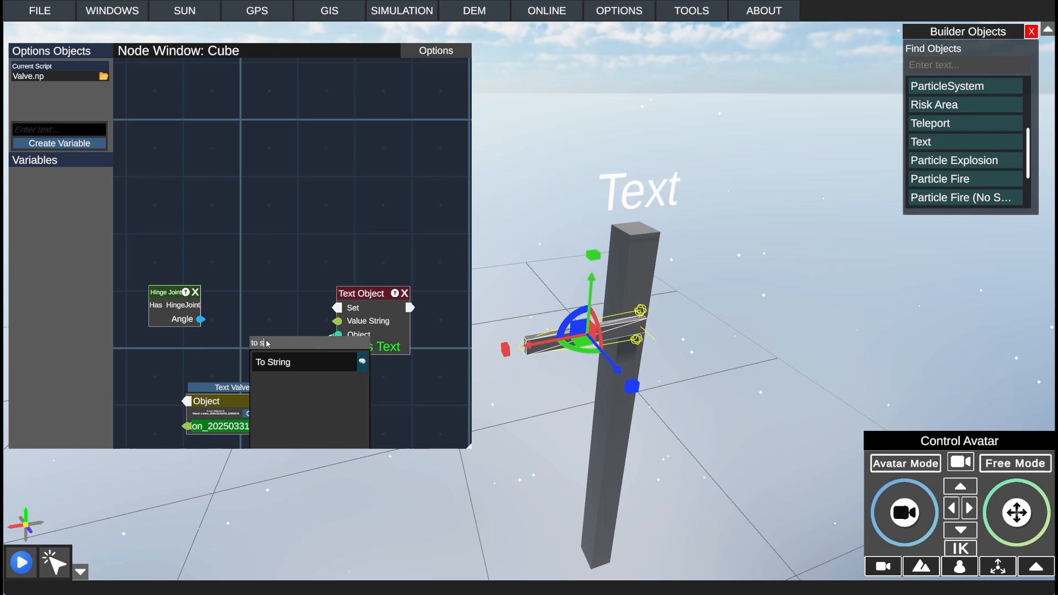
pyautogui.click(293, 362)
pyautogui.moveTo(276, 331)
pyautogui.mouseDown()
pyautogui.moveTo(254, 315)
pyautogui.moveTo(266, 304)
pyautogui.mouseUp()
pyautogui.moveTo(201, 320); pyautogui.dragTo(335, 323)
pyautogui.moveTo(266, 301); pyautogui.dragTo(266, 247)
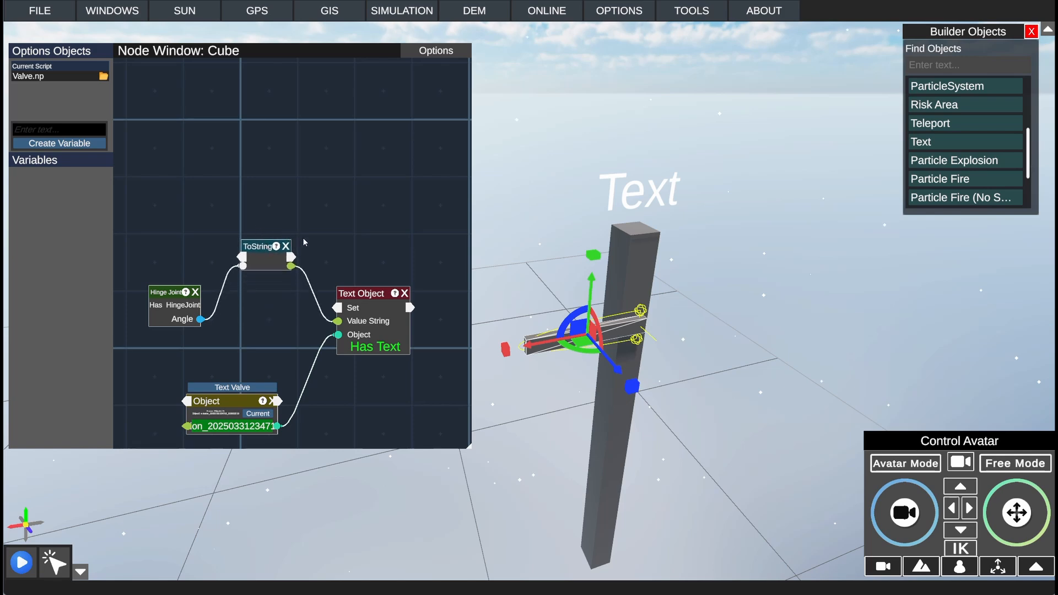
# Step: Add an Update node that triggers ToString and the Text Object node's Set input, and start the simulation
pyautogui.moveTo(233, 336); pyautogui.dragTo(315, 329, button='middle')
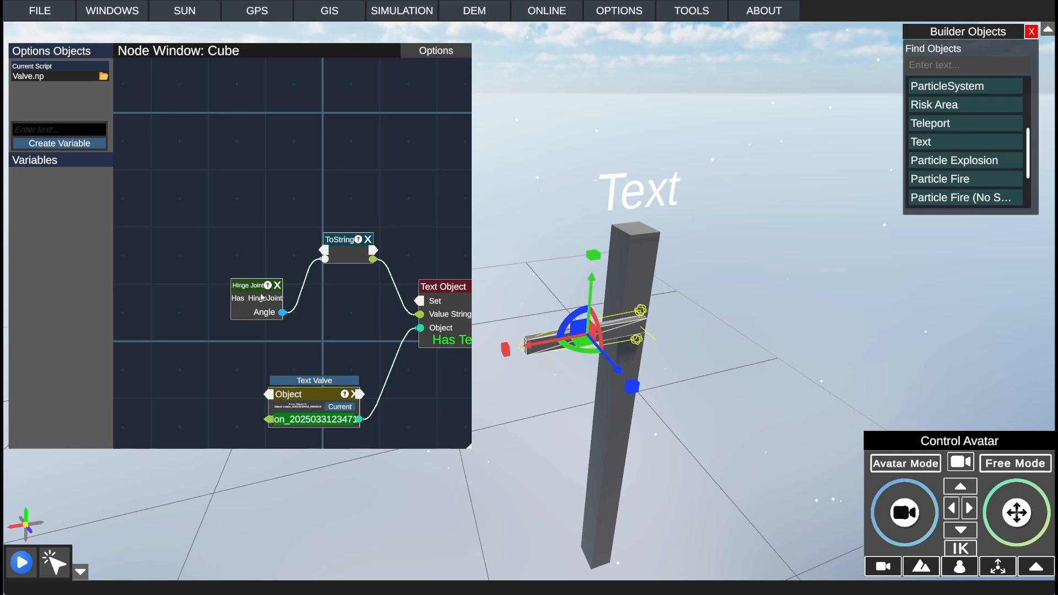
pyautogui.moveTo(387, 220); pyautogui.dragTo(304, 208, button='middle')
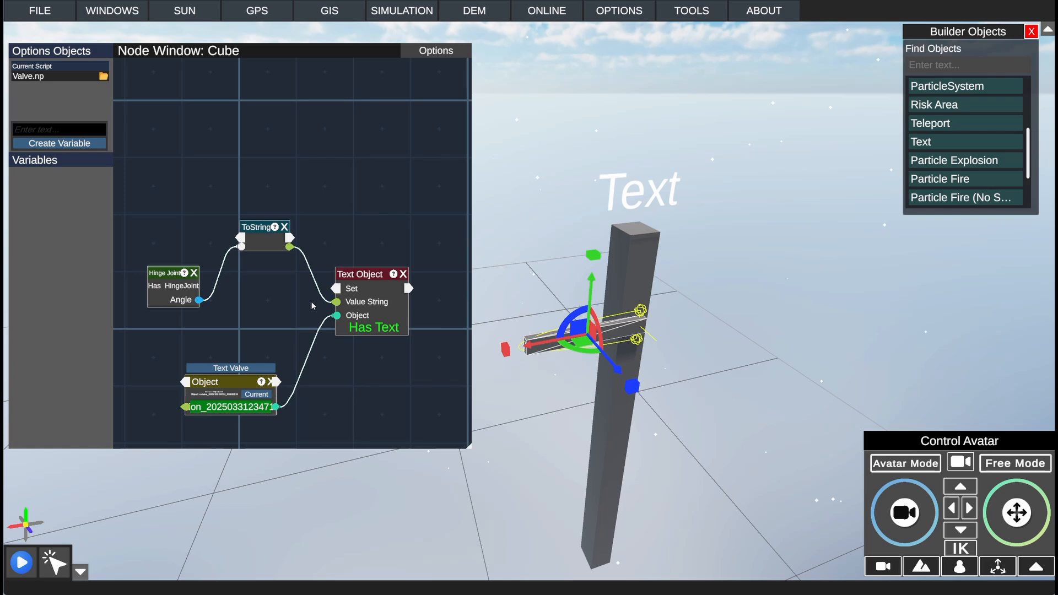
pyautogui.rightClick(198, 167)
pyautogui.click(210, 231)
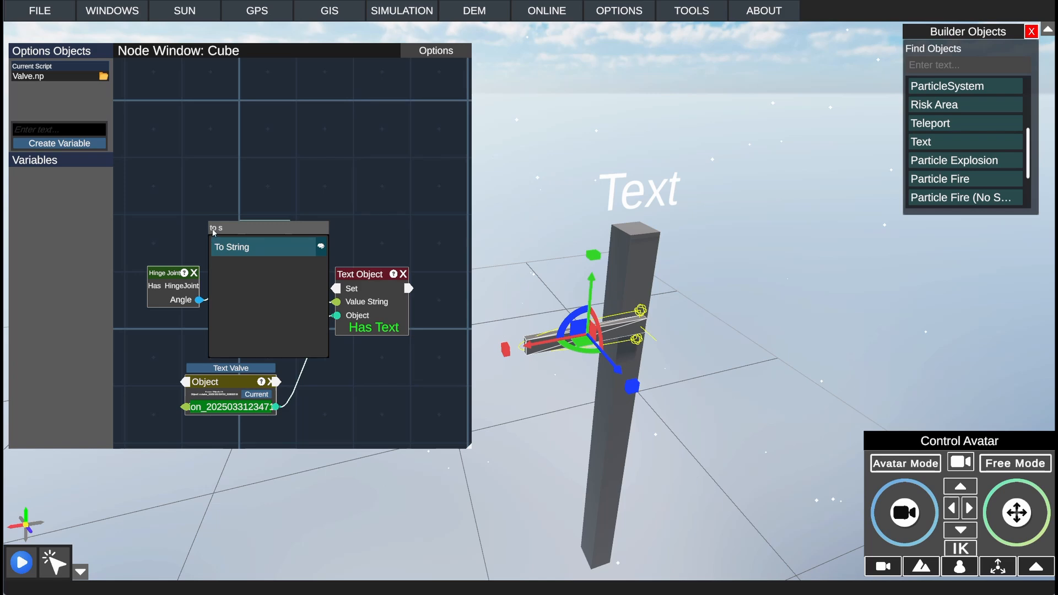
pyautogui.click(213, 232)
pyautogui.write('up')
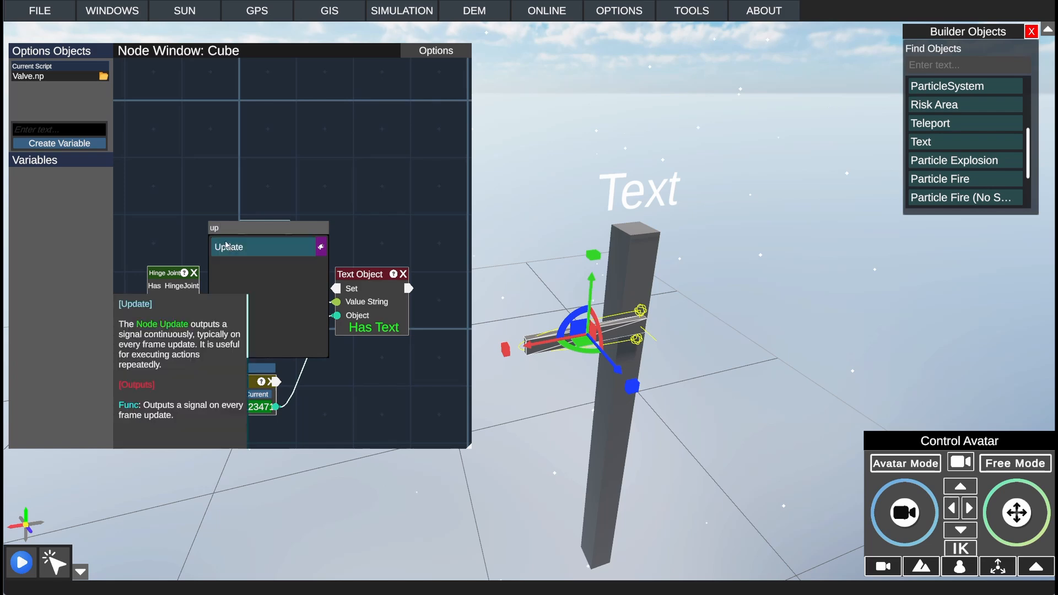
pyautogui.click(238, 247)
pyautogui.moveTo(231, 216); pyautogui.dragTo(336, 289)
pyautogui.moveTo(262, 230); pyautogui.dragTo(263, 250)
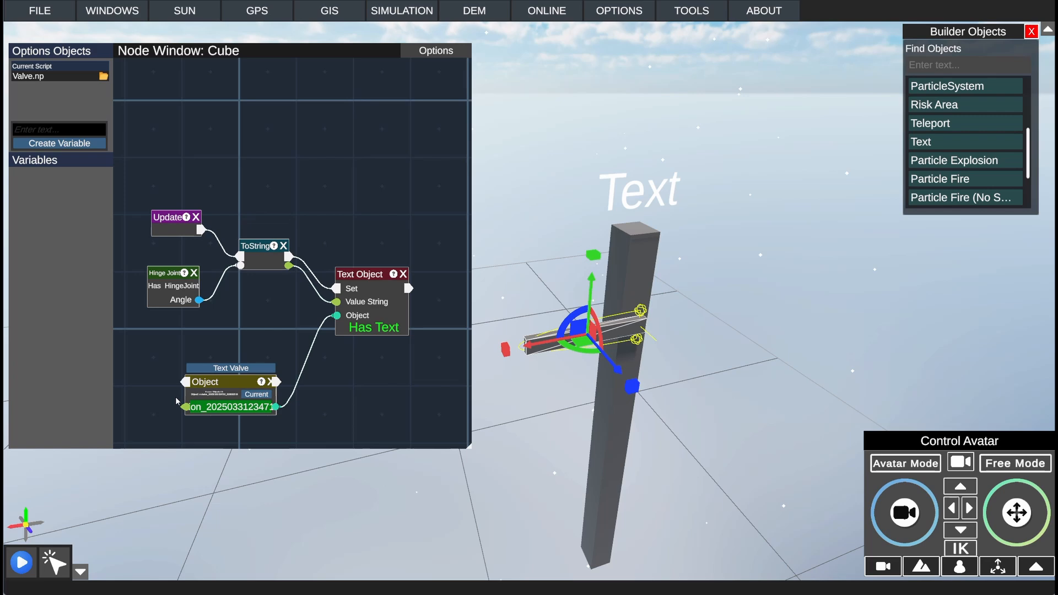
pyautogui.click(22, 562)
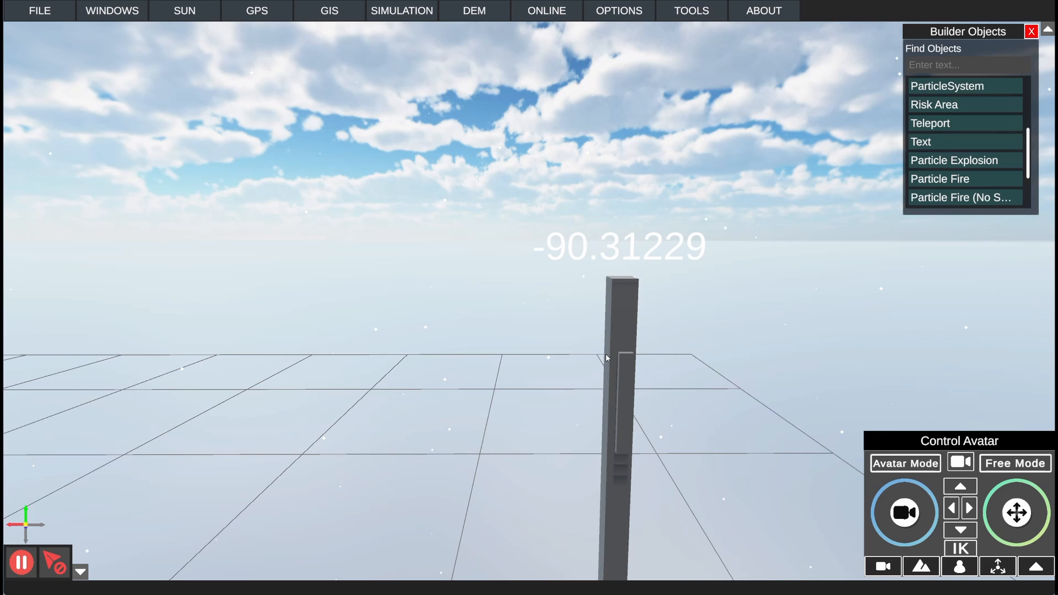
# Step: Run the simulation to examine the hinged bar's swing and its angle text with the green light in the scene, and stop it
pyautogui.moveTo(630, 365); pyautogui.dragTo(1057, 360)
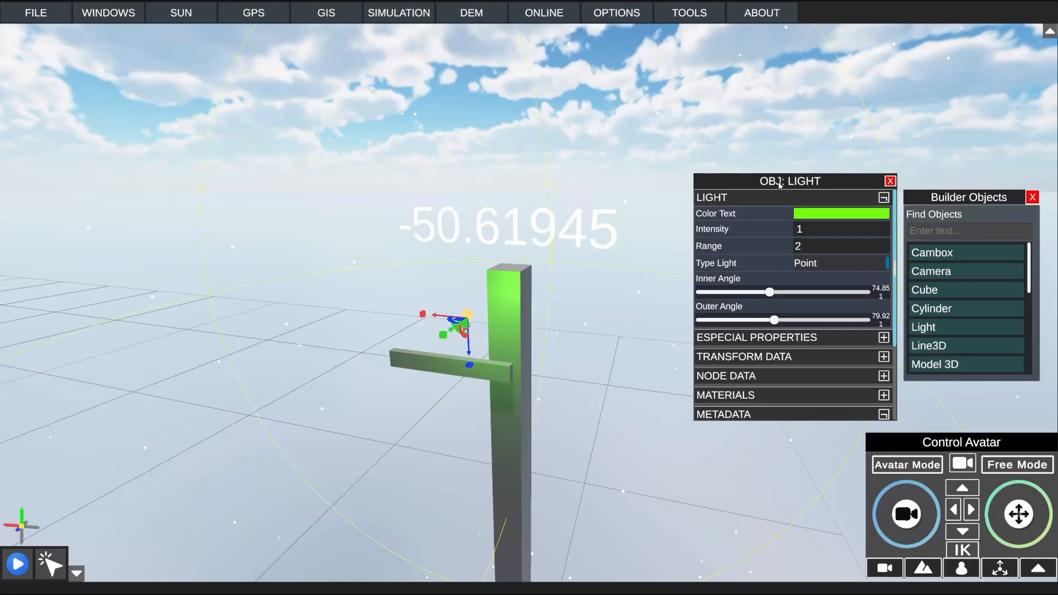
pyautogui.click(586, 128)
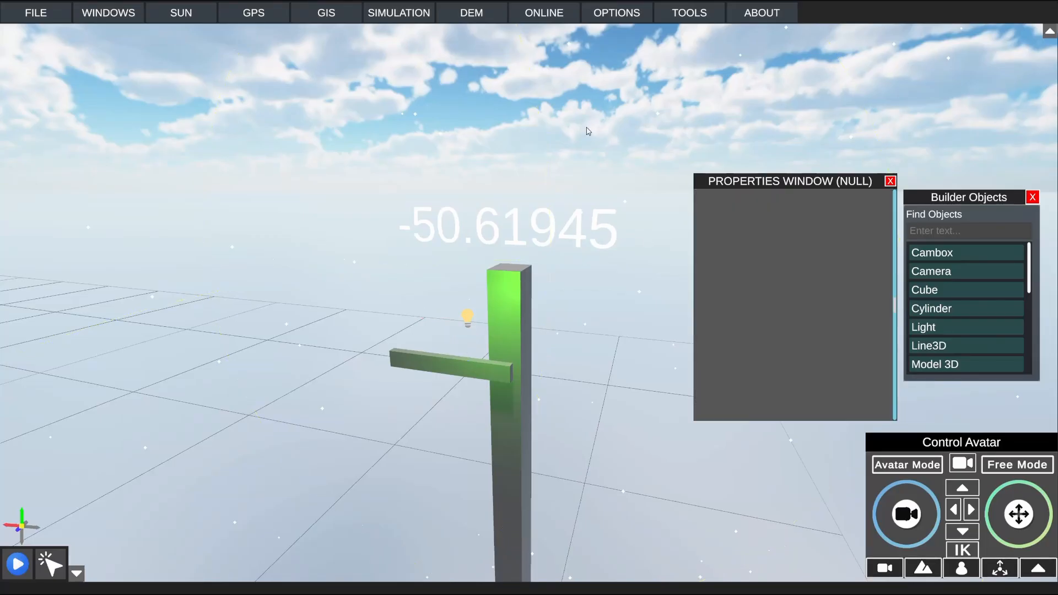
pyautogui.click(17, 564)
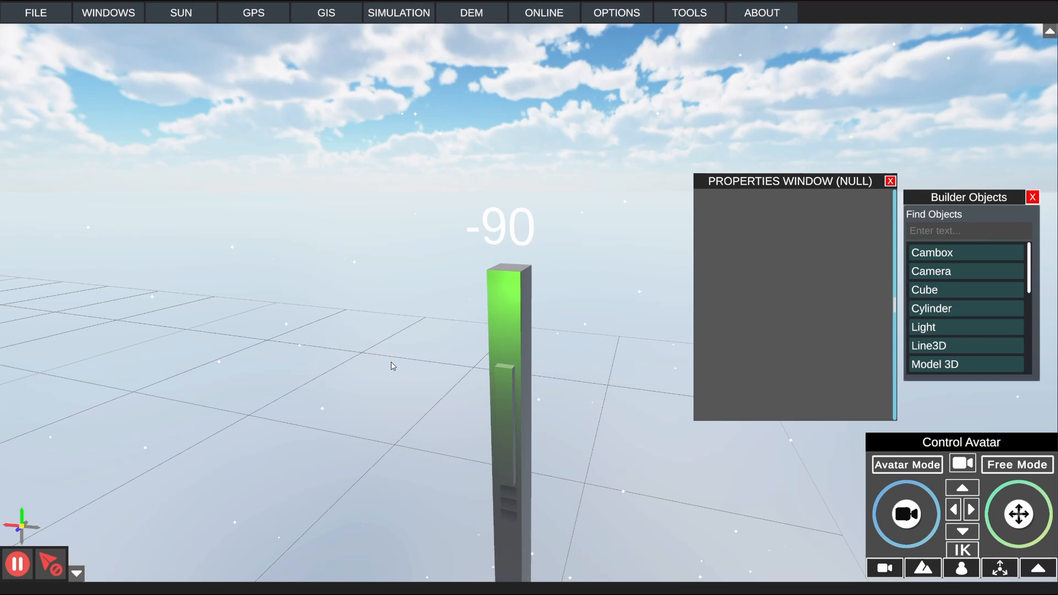
pyautogui.click(17, 564)
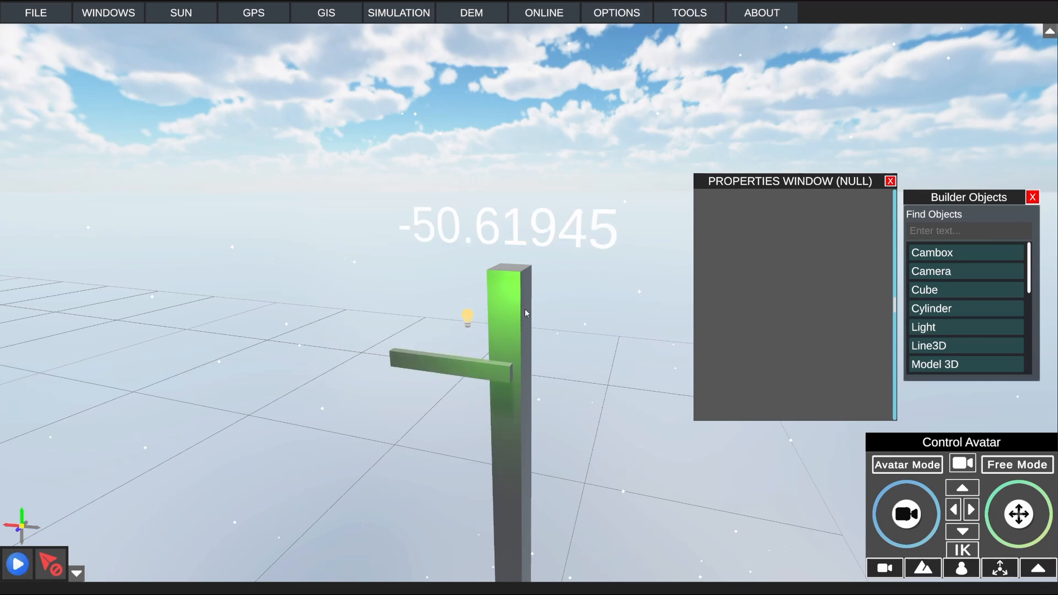
# Step: Enable object selection, select the hinged bar and open its node script in a smaller node window
pyautogui.click(50, 564)
pyautogui.click(489, 385)
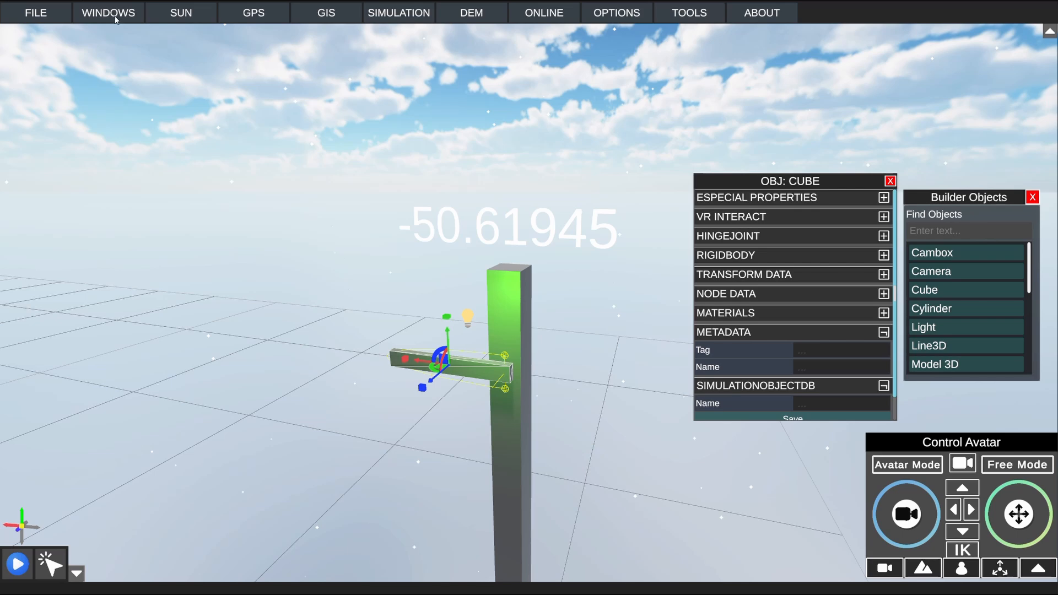
pyautogui.click(891, 181)
pyautogui.click(408, 14)
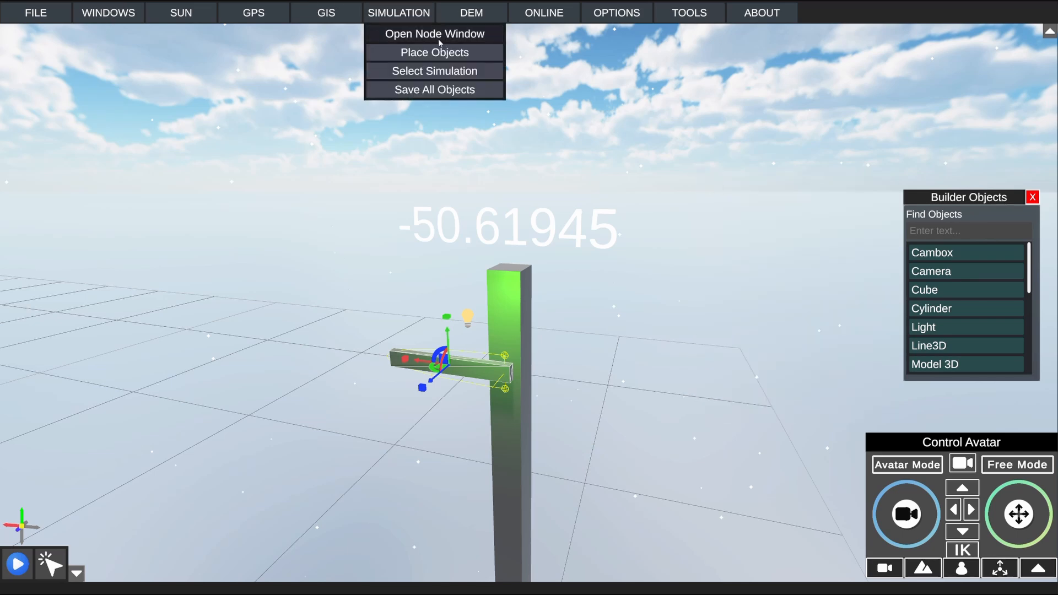
pyautogui.click(430, 35)
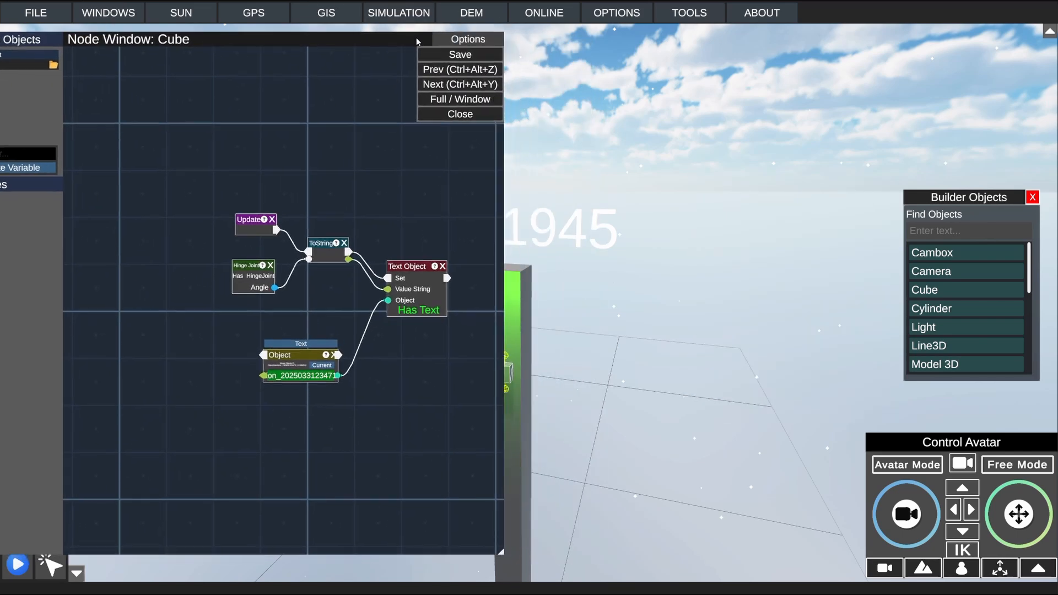
pyautogui.moveTo(503, 553); pyautogui.dragTo(456, 404)
# Step: Select the light near the bar, bring the whole node window into view and show the light's properties
pyautogui.click(466, 319)
pyautogui.moveTo(709, 282); pyautogui.dragTo(585, 306, button='middle')
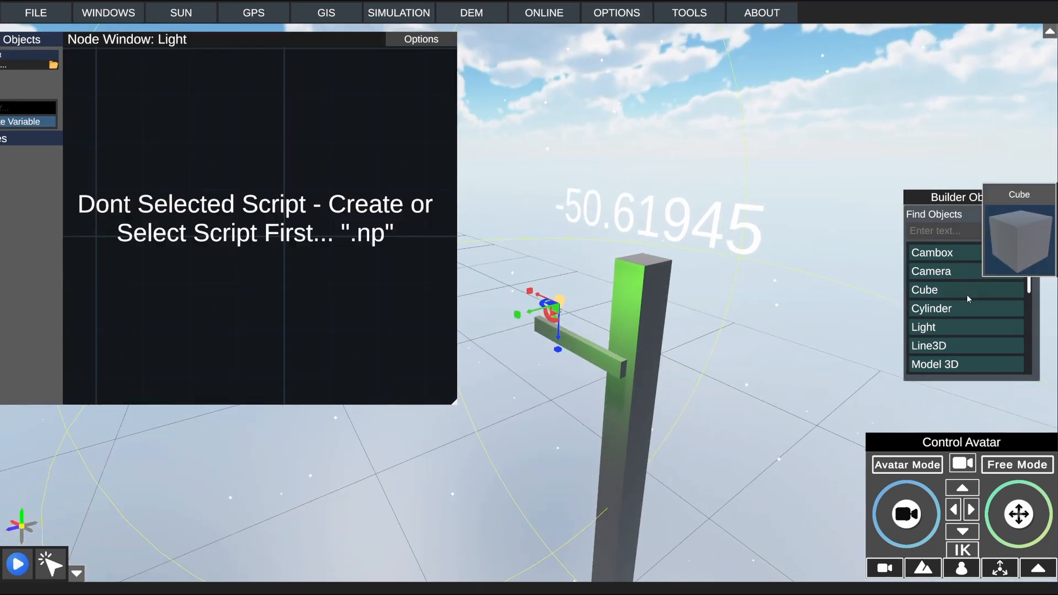
pyautogui.click(411, 41)
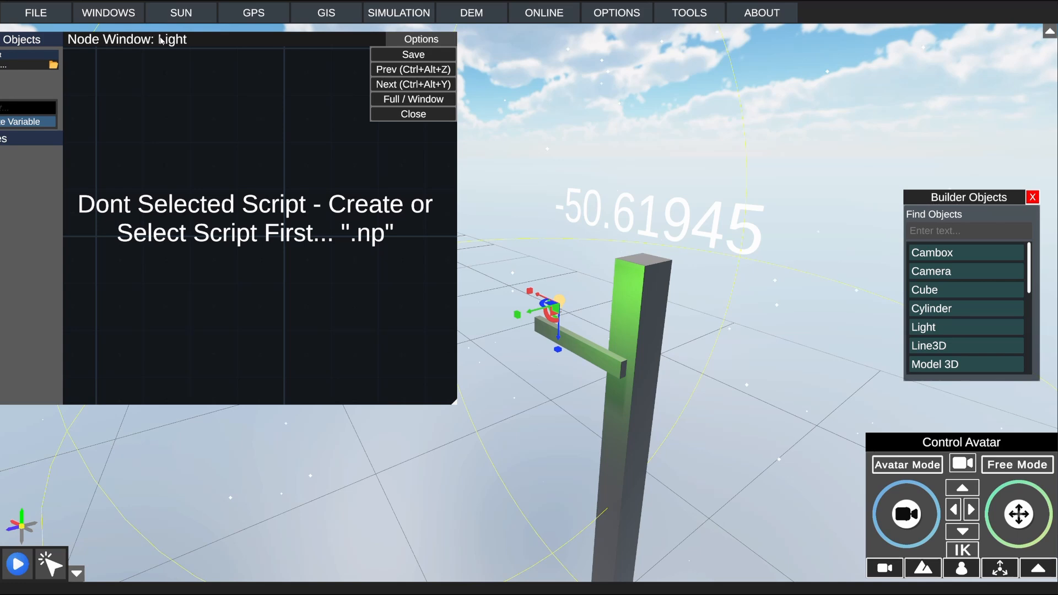
pyautogui.moveTo(191, 40); pyautogui.dragTo(230, 98)
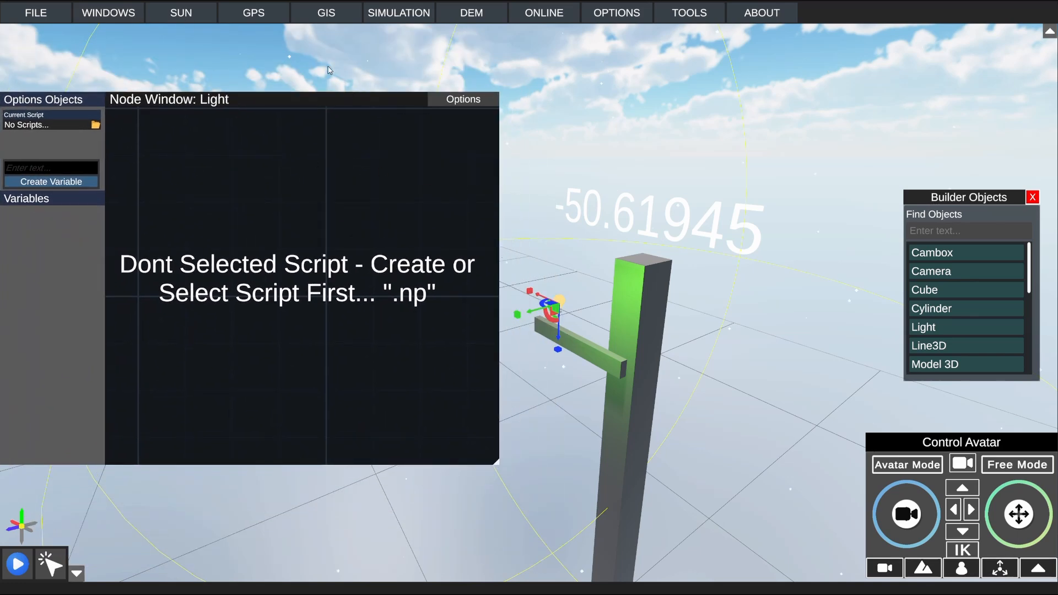
pyautogui.moveTo(124, 17)
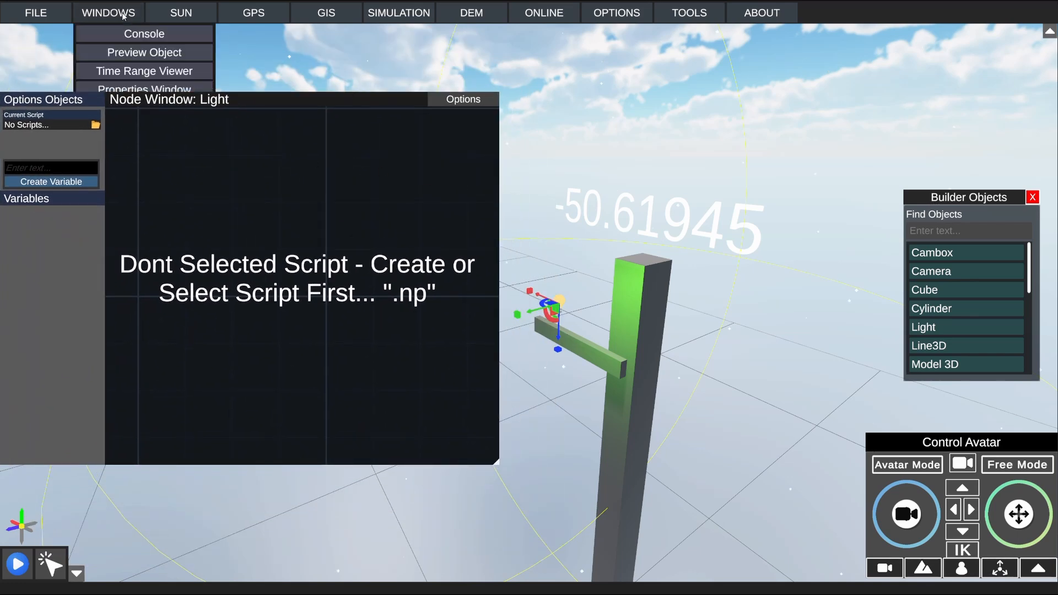
pyautogui.click(145, 88)
pyautogui.scroll(-3, 799, 325)
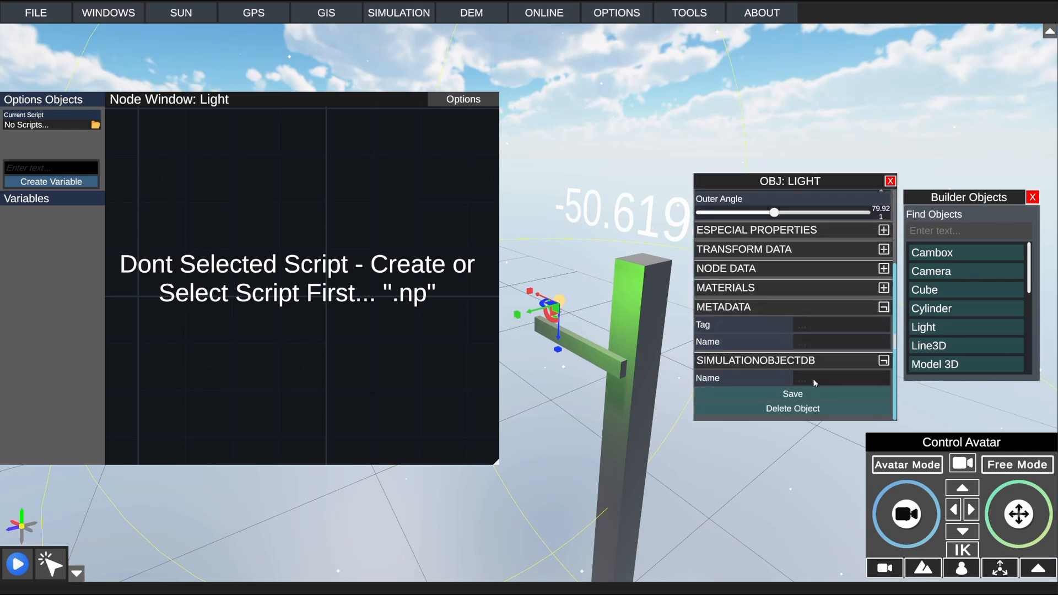
# Step: Add an Object node to the hinged bar's script and assign Light Ejemplo to it
pyautogui.click(595, 339)
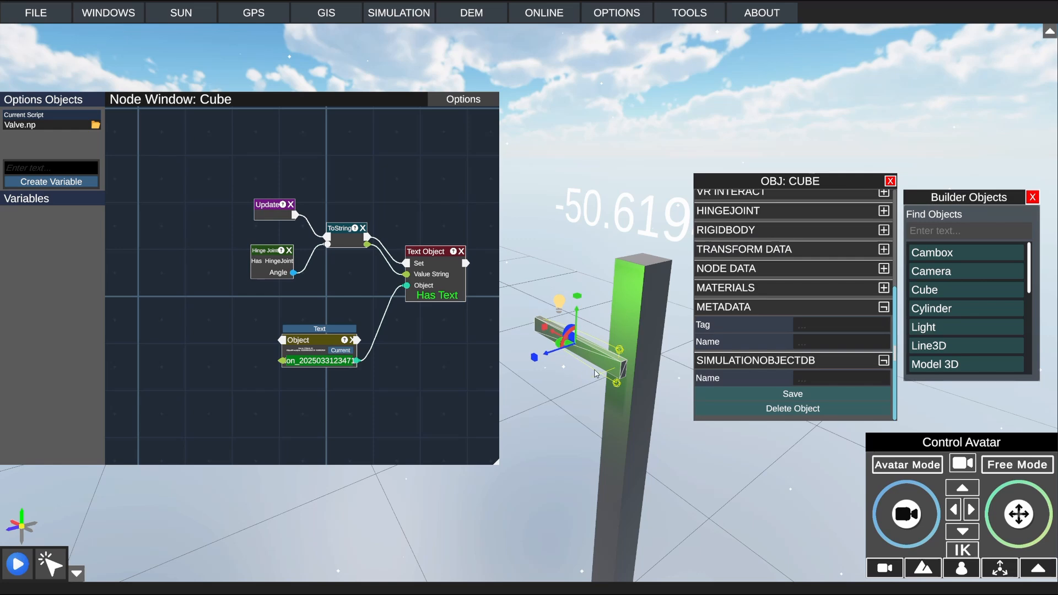
pyautogui.rightClick(338, 146)
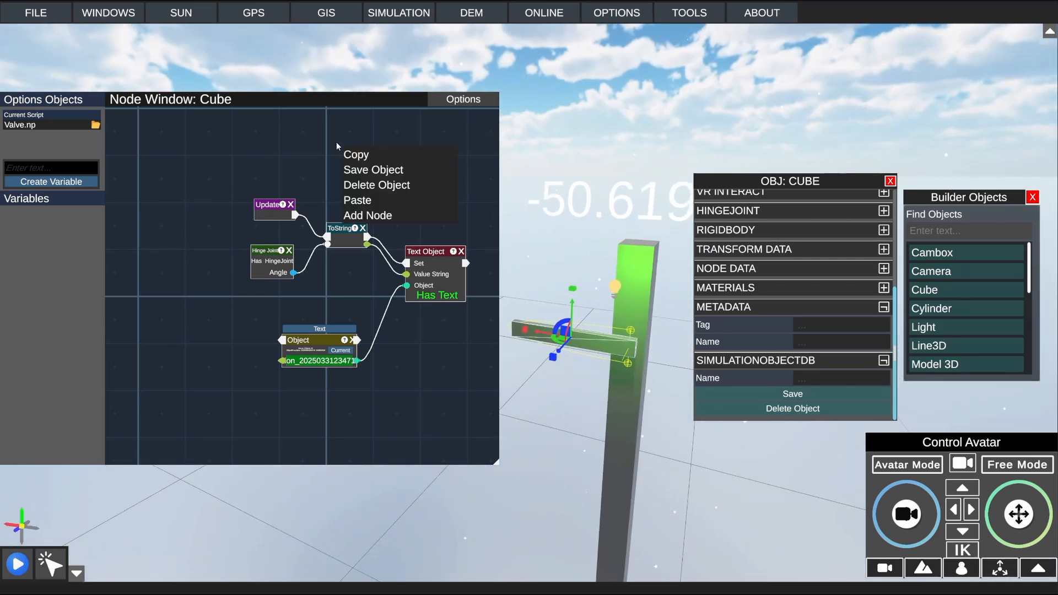
pyautogui.click(378, 212)
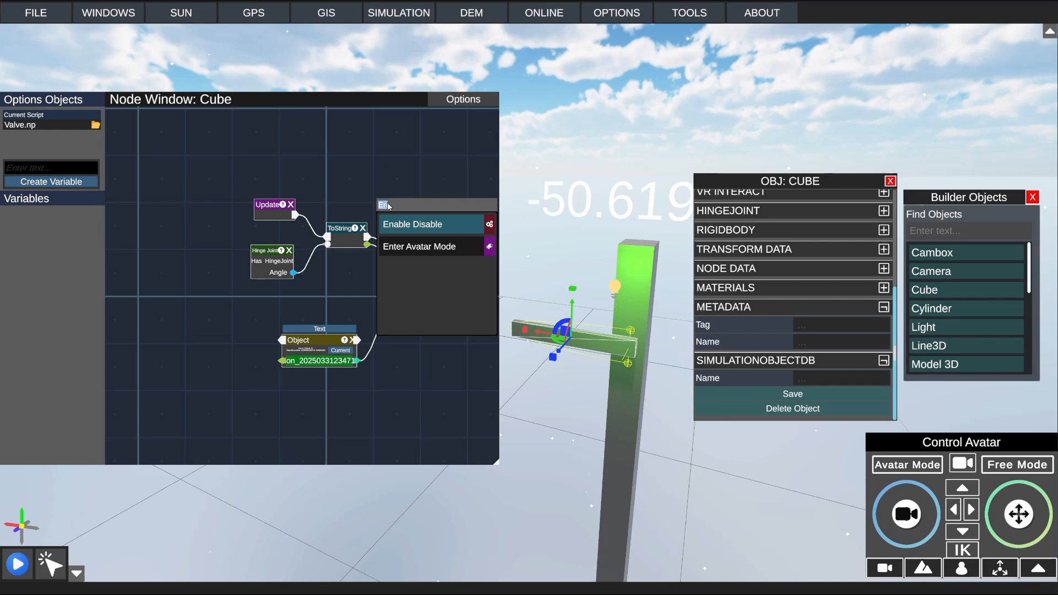
pyautogui.write('Obje')
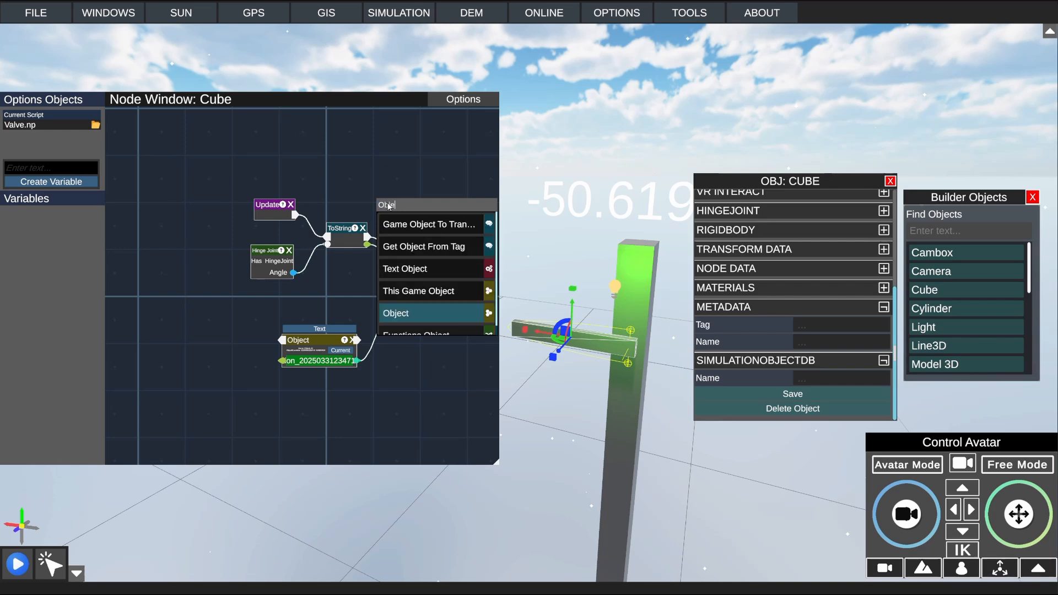
pyautogui.press('Return')
pyautogui.click(364, 202)
pyautogui.write('Ligh')
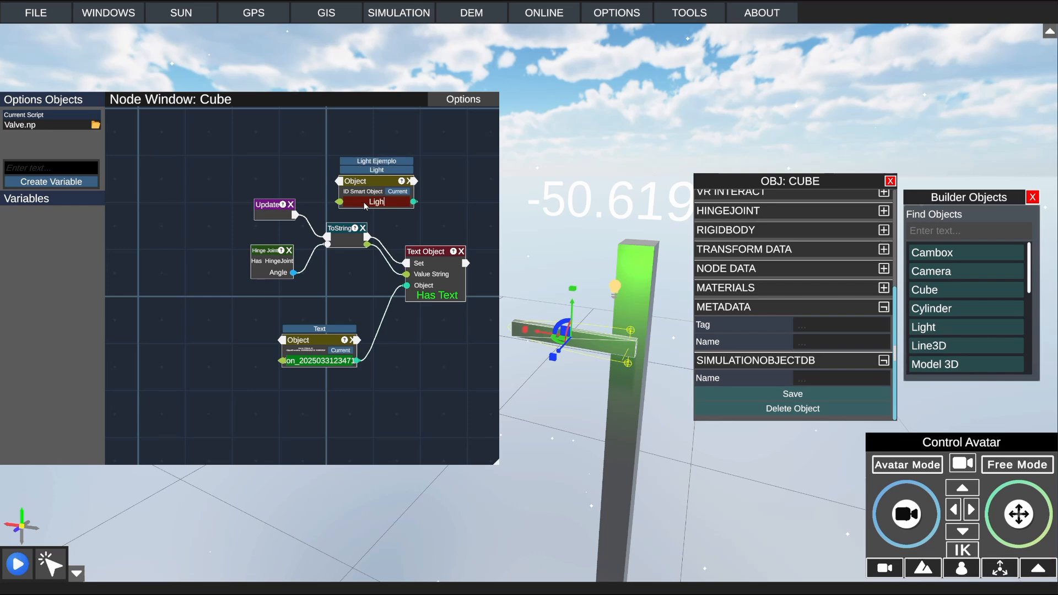
pyautogui.click(376, 170)
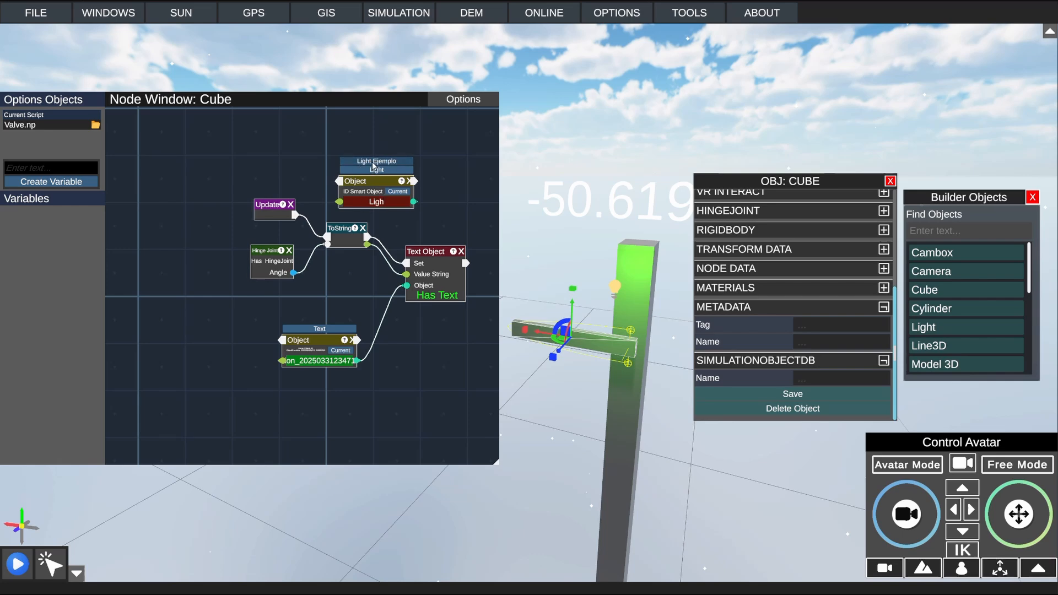
pyautogui.click(375, 204)
# Step: Place the Light Ejemplo object node above the Text Object node
pyautogui.moveTo(379, 181); pyautogui.dragTo(294, 182)
pyautogui.rightClick(322, 168)
pyautogui.click(362, 241)
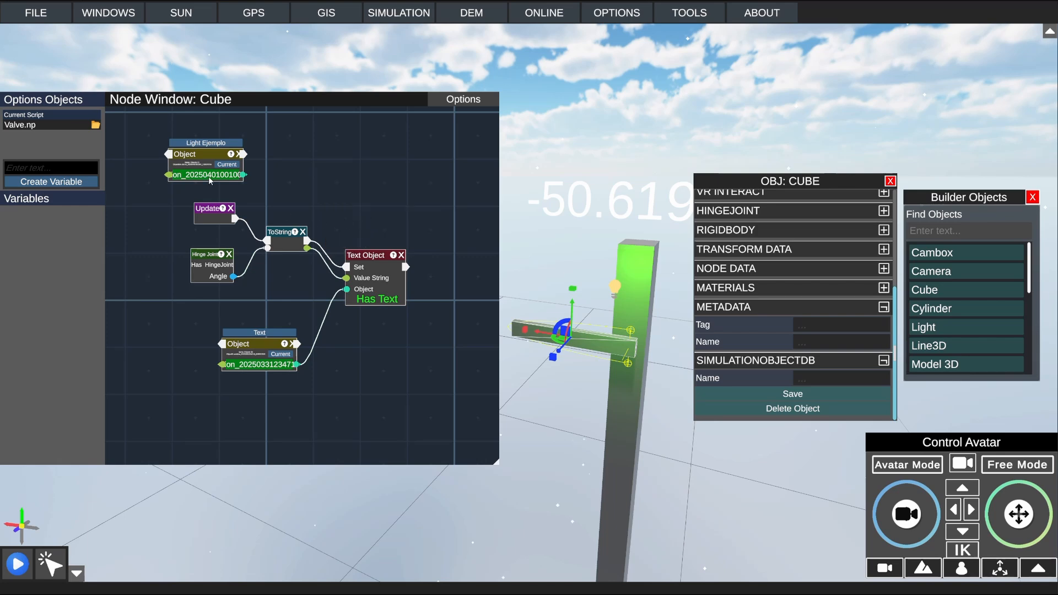
pyautogui.moveTo(205, 158); pyautogui.dragTo(344, 194)
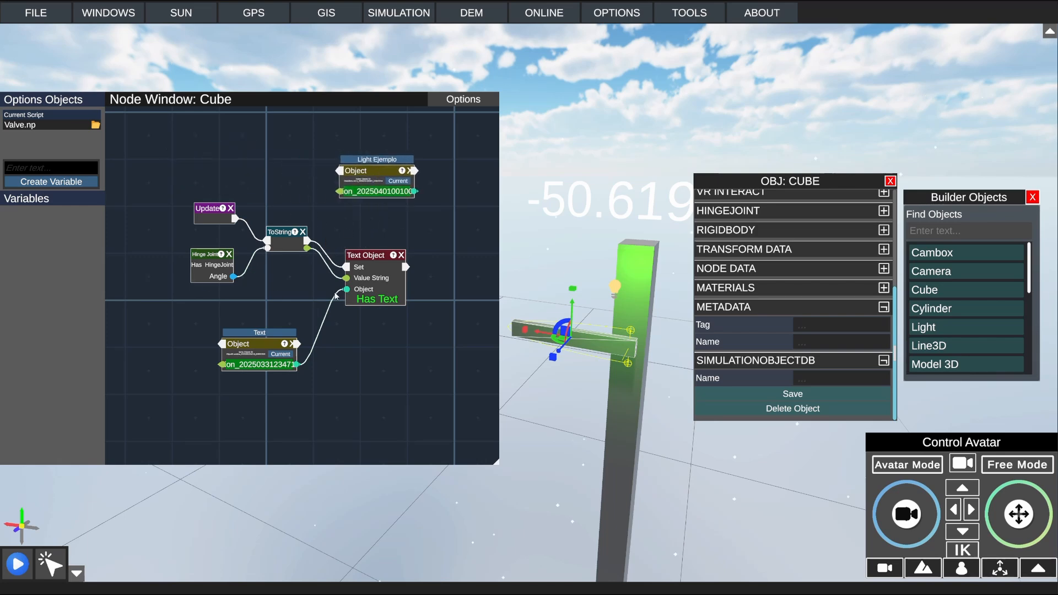
# Step: Add a Float node and place it directly below the Text Object node
pyautogui.rightClick(425, 219)
pyautogui.click(449, 287)
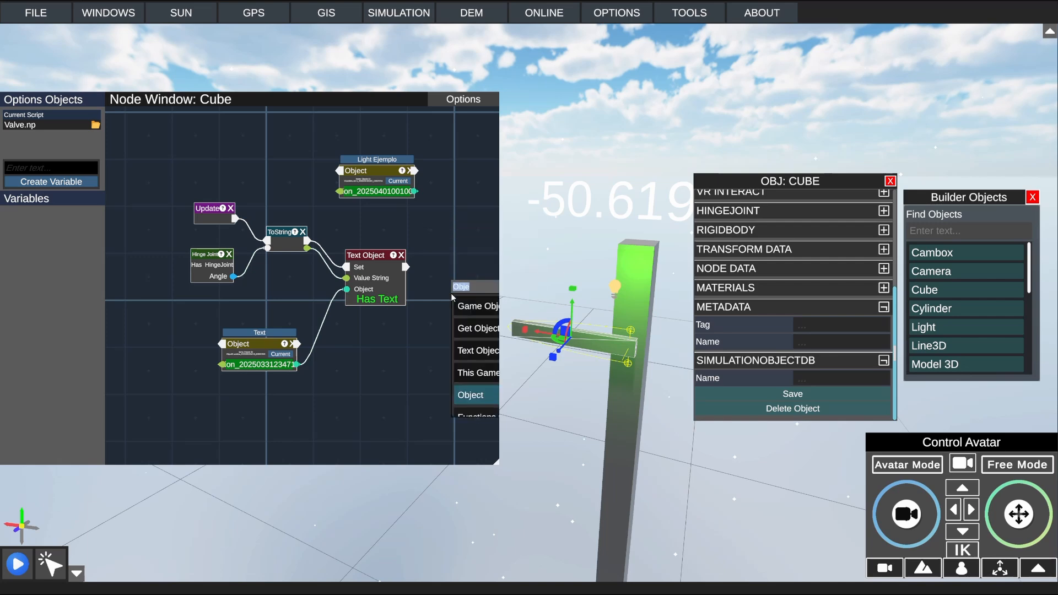
pyautogui.write('flo')
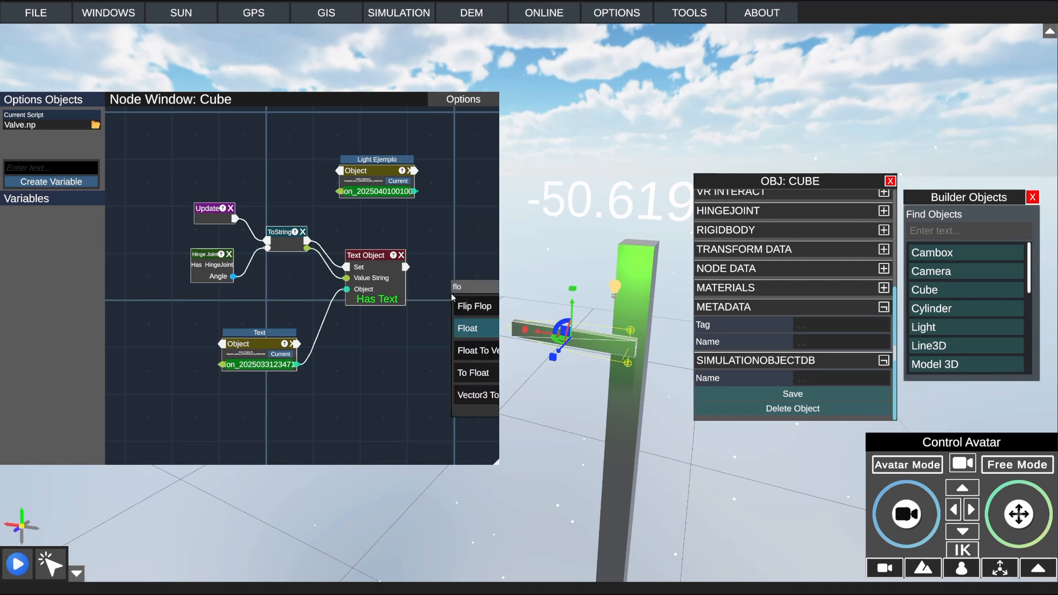
pyautogui.click(479, 332)
pyautogui.moveTo(472, 272); pyautogui.dragTo(368, 329)
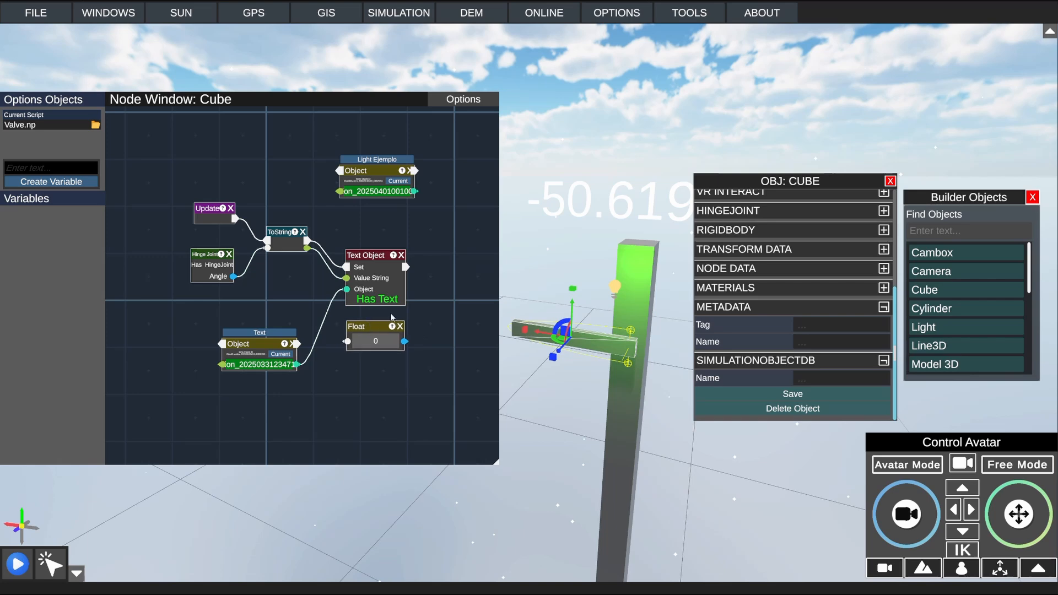
# Step: Add a Comparison node and place it to the right of the Text Object node
pyautogui.moveTo(393, 318); pyautogui.dragTo(326, 301, button='middle')
pyautogui.rightClick(386, 278)
pyautogui.click(410, 345)
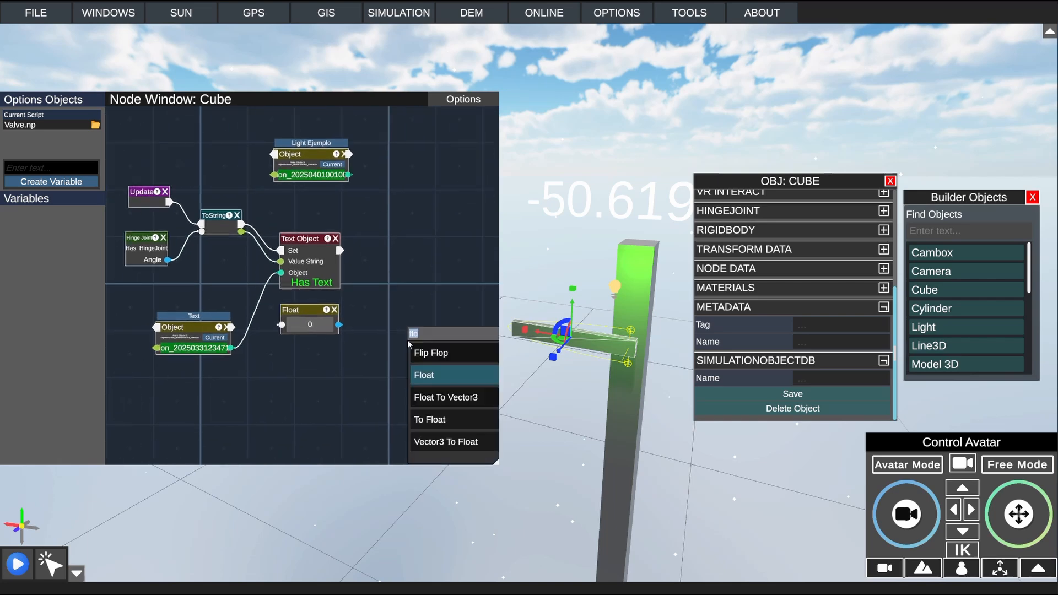
pyautogui.write('Comp')
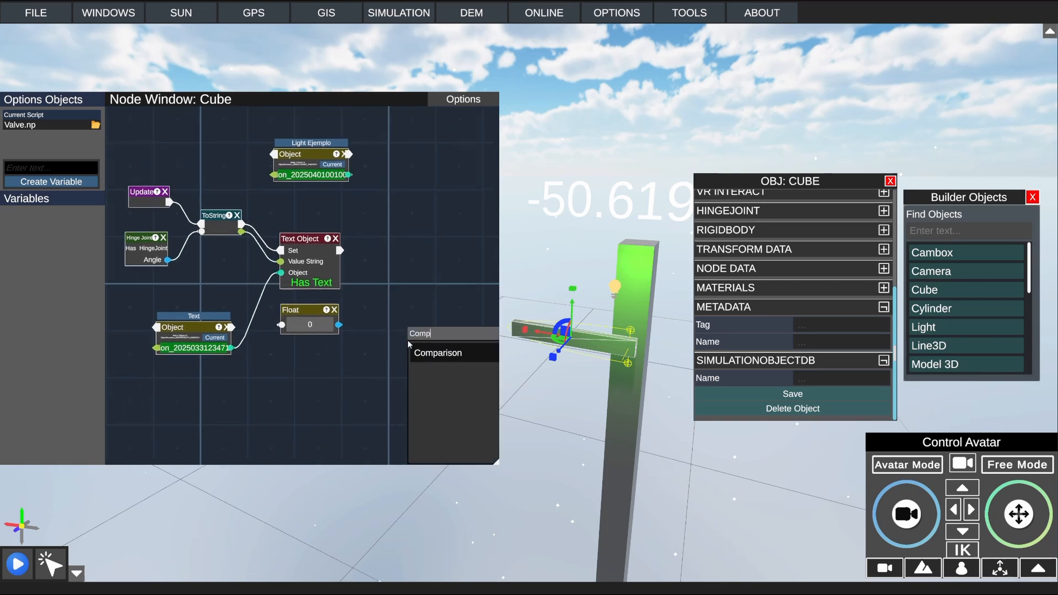
pyautogui.click(438, 356)
pyautogui.moveTo(449, 313); pyautogui.dragTo(420, 246)
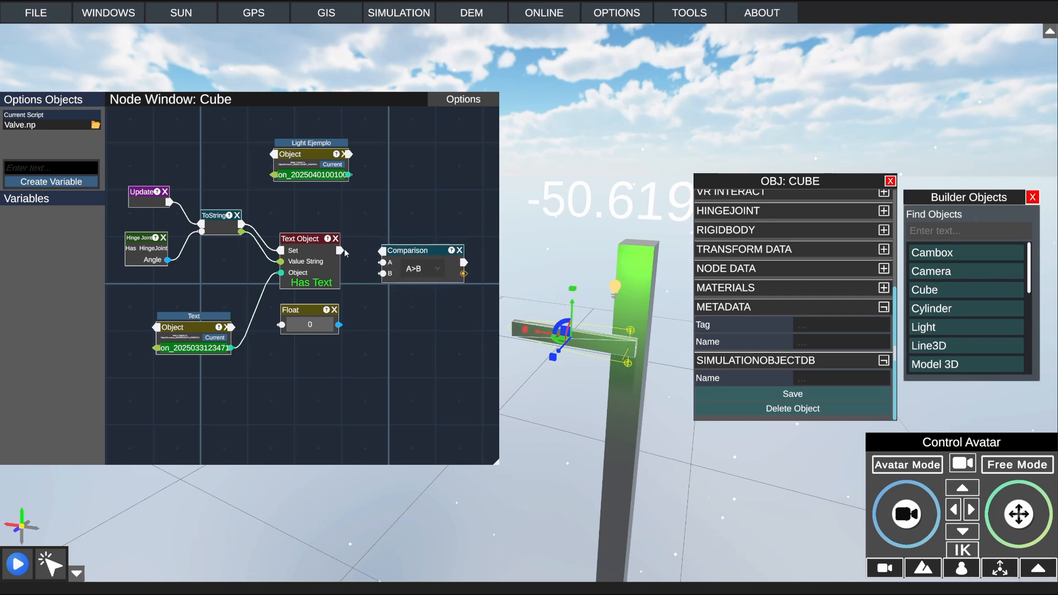
# Step: Trigger Comparison from the Text Object node, linking Hinge Joint Angle to input A and Float to input B
pyautogui.moveTo(340, 250); pyautogui.dragTo(383, 251)
pyautogui.moveTo(339, 325); pyautogui.dragTo(383, 274)
pyautogui.moveTo(167, 261); pyautogui.dragTo(383, 264)
# Step: Set the Float node's value to 87 and slightly adjust the positions of the Float and Light Ejemplo nodes
pyautogui.click(311, 327)
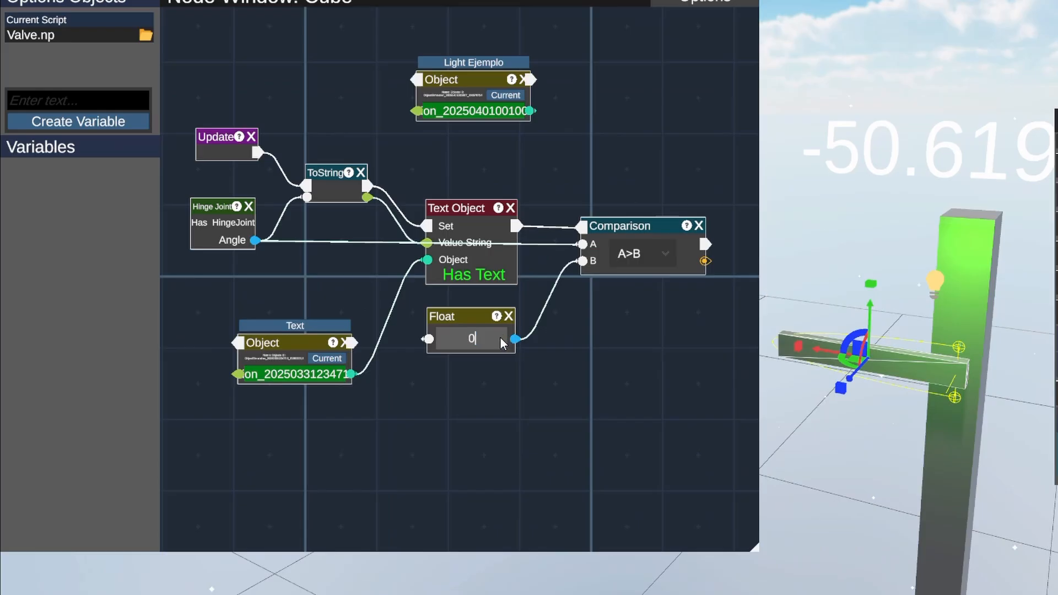
pyautogui.click(501, 338)
pyautogui.write('87')
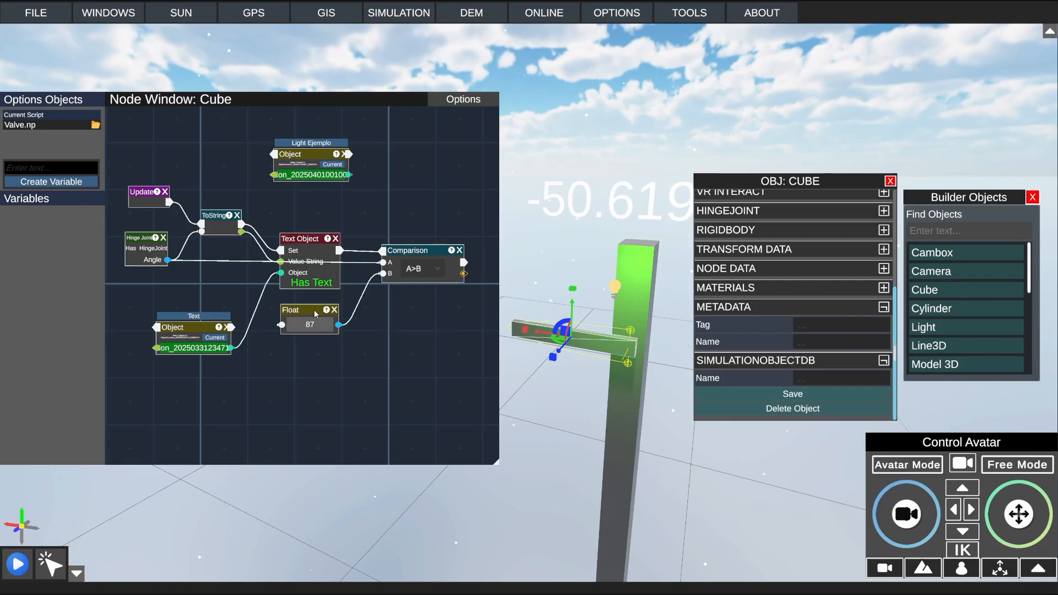
pyautogui.moveTo(472, 316); pyautogui.dragTo(482, 310)
pyautogui.moveTo(318, 309); pyautogui.dragTo(314, 310)
pyautogui.moveTo(323, 156); pyautogui.dragTo(323, 171)
# Step: Add an Enable Disable node and place it to the right of the Comparison node
pyautogui.moveTo(416, 213); pyautogui.dragTo(285, 222, button='middle')
pyautogui.rightClick(372, 228)
pyautogui.click(411, 302)
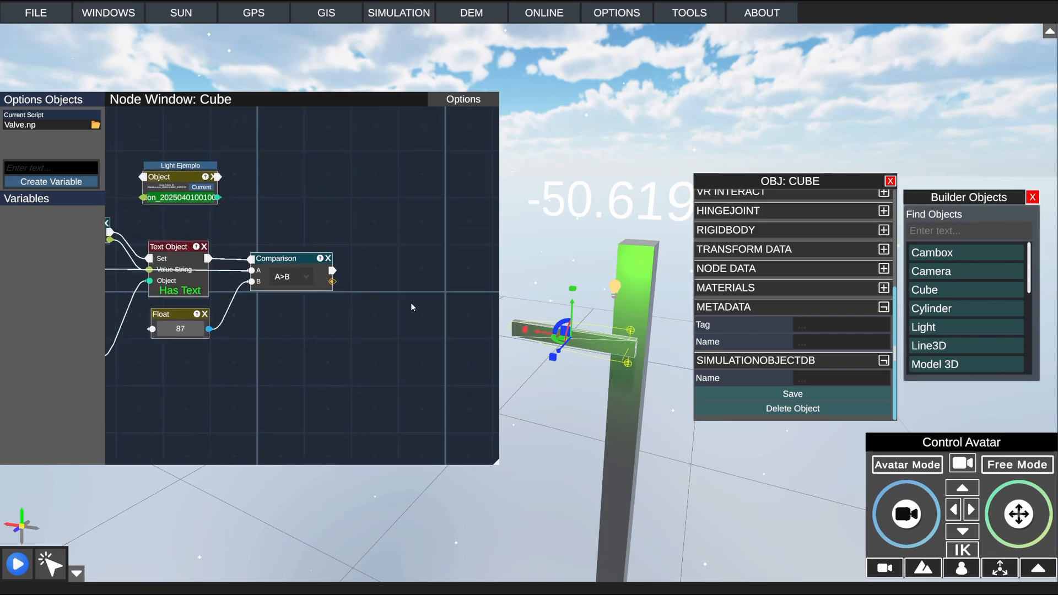
pyautogui.rightClick(368, 235)
pyautogui.click(402, 307)
pyautogui.write('ena')
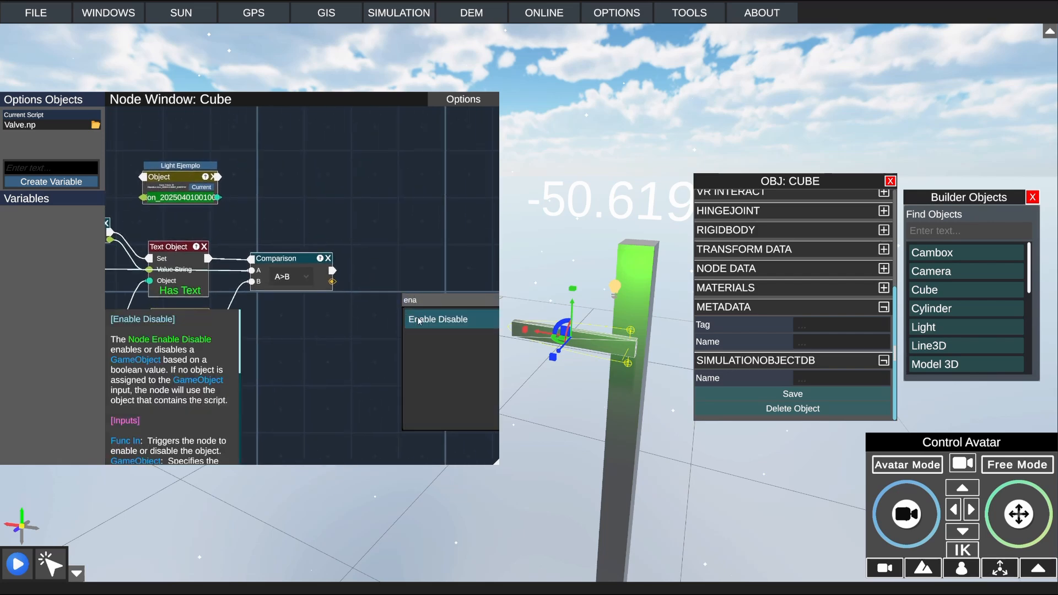
pyautogui.click(419, 315)
pyautogui.moveTo(426, 293); pyautogui.dragTo(393, 282)
# Step: Link Comparison's flow and result and the Light Ejemplo object to Enable Disable's trigger, State and GameObject inputs, and save and close the script
pyautogui.moveTo(333, 270); pyautogui.dragTo(401, 270)
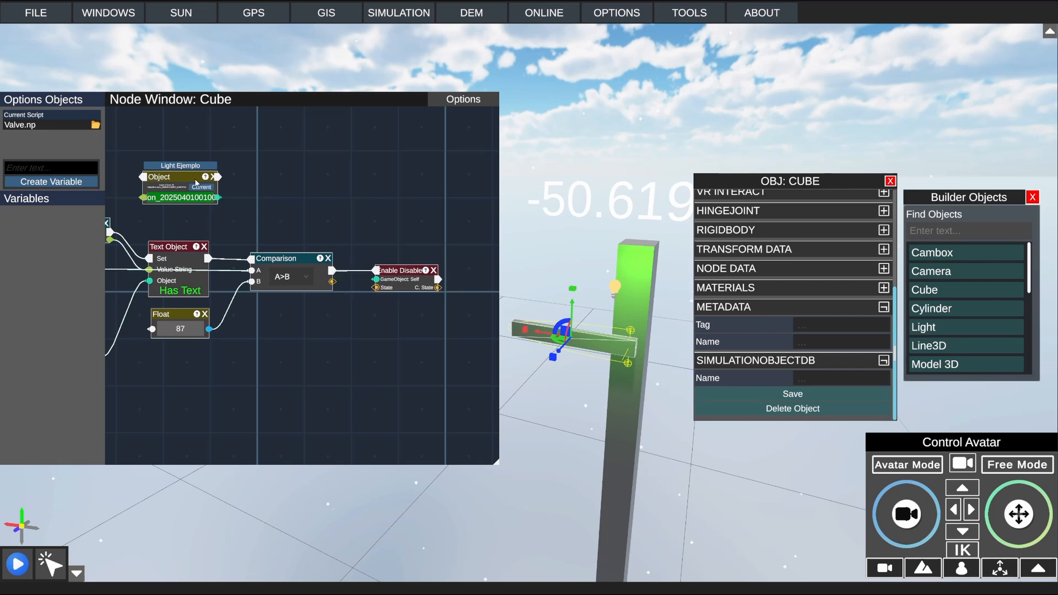
pyautogui.moveTo(196, 181)
pyautogui.mouseDown()
pyautogui.moveTo(318, 209)
pyautogui.moveTo(384, 280)
pyautogui.moveTo(364, 291)
pyautogui.moveTo(396, 279)
pyautogui.mouseUp()
pyautogui.click(446, 101)
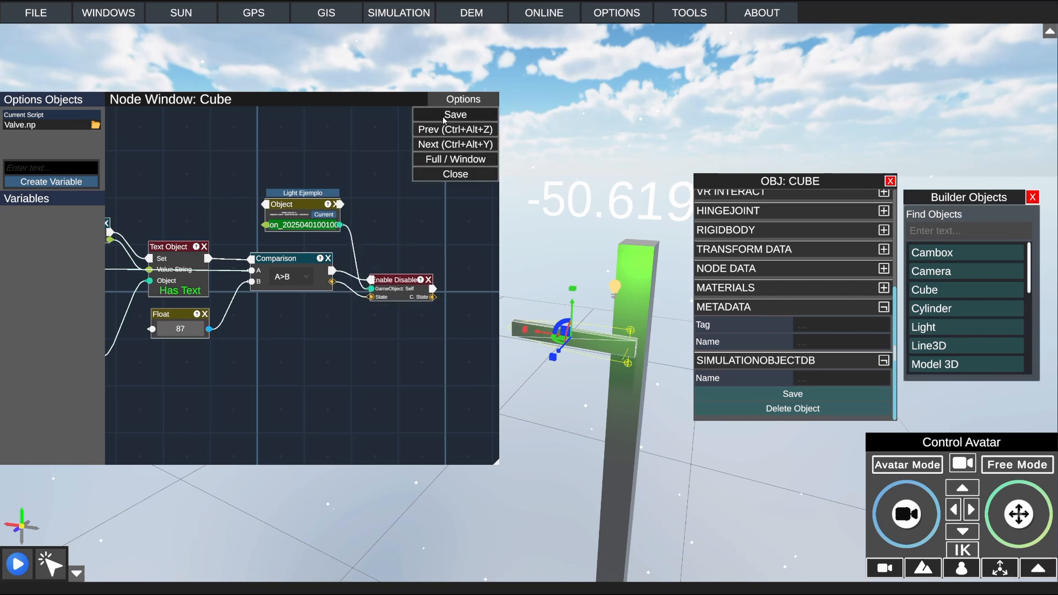
pyautogui.click(442, 118)
pyautogui.click(479, 100)
pyautogui.click(456, 179)
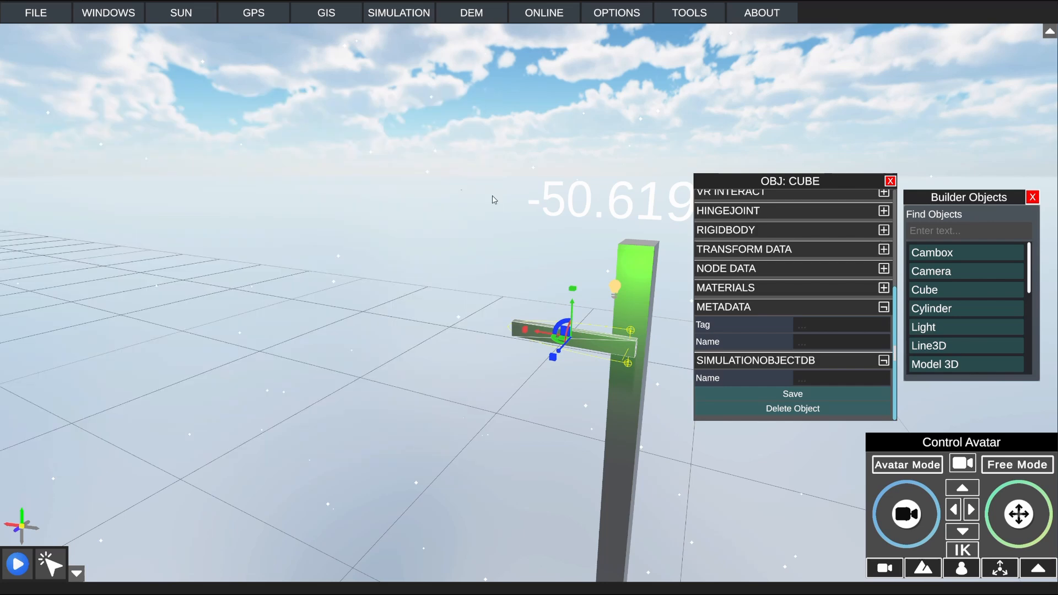
# Step: Deselect the cube, start the simulation and disable object selection so the hinged bar can be moved
pyautogui.click(378, 270)
pyautogui.click(17, 564)
pyautogui.moveTo(353, 214); pyautogui.dragTo(499, 193, button='middle')
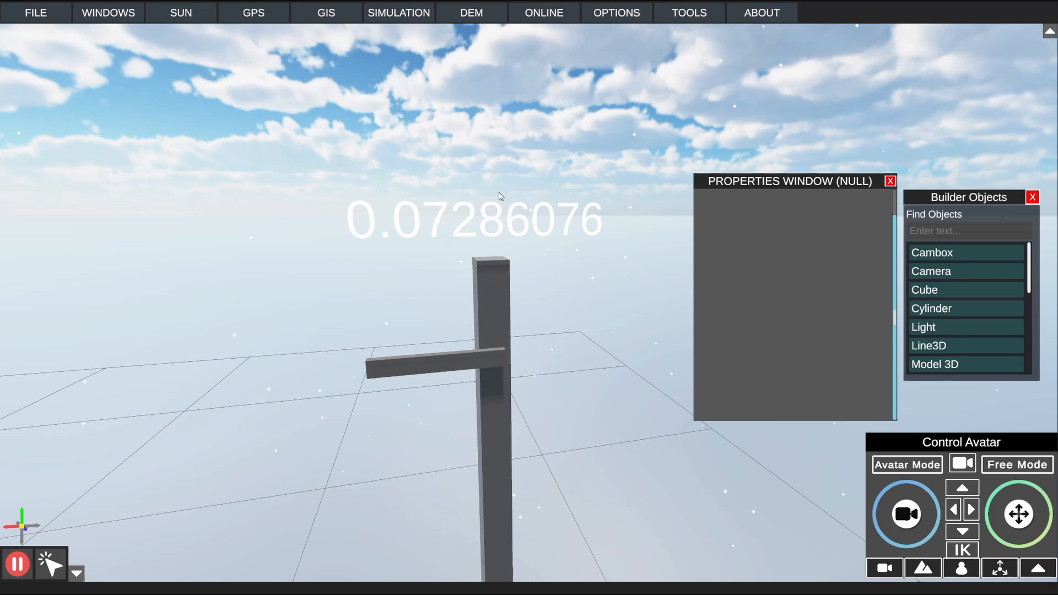
pyautogui.click(436, 370)
pyautogui.click(389, 332)
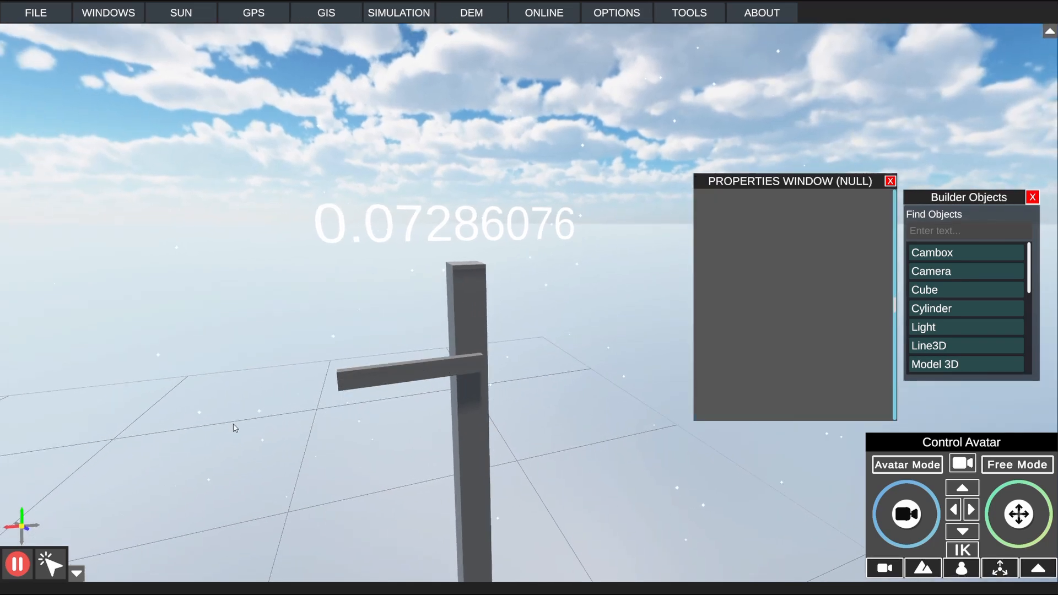
pyautogui.click(56, 564)
# Step: Test the light trigger by swinging the hinged bar upright to 90 and back to horizontal, viewing it from another side
pyautogui.moveTo(385, 377); pyautogui.dragTo(790, 279)
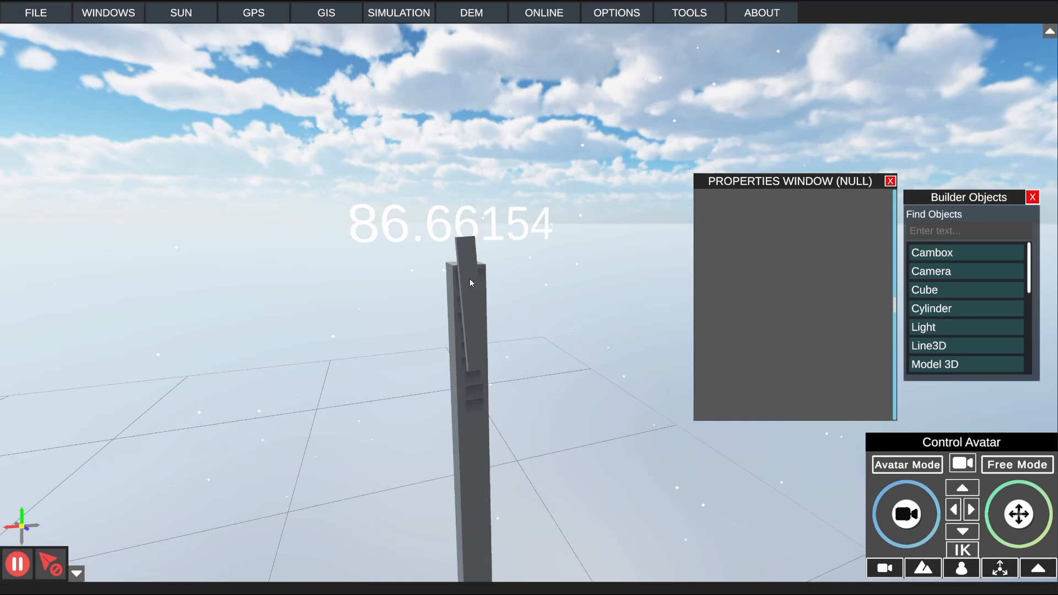
pyautogui.moveTo(469, 283); pyautogui.dragTo(495, 276)
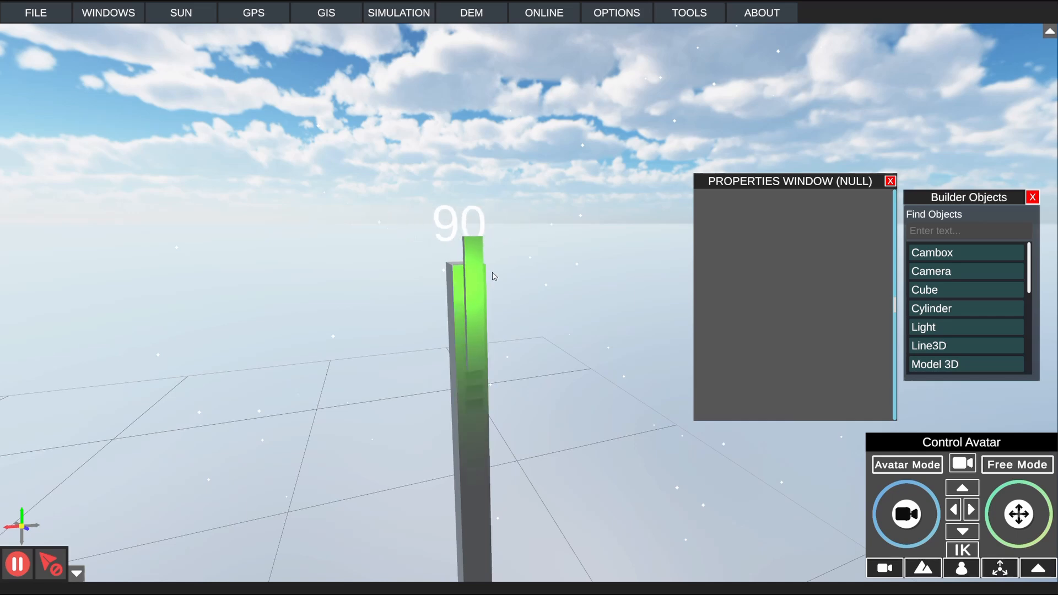
pyautogui.moveTo(478, 278); pyautogui.dragTo(174, 483)
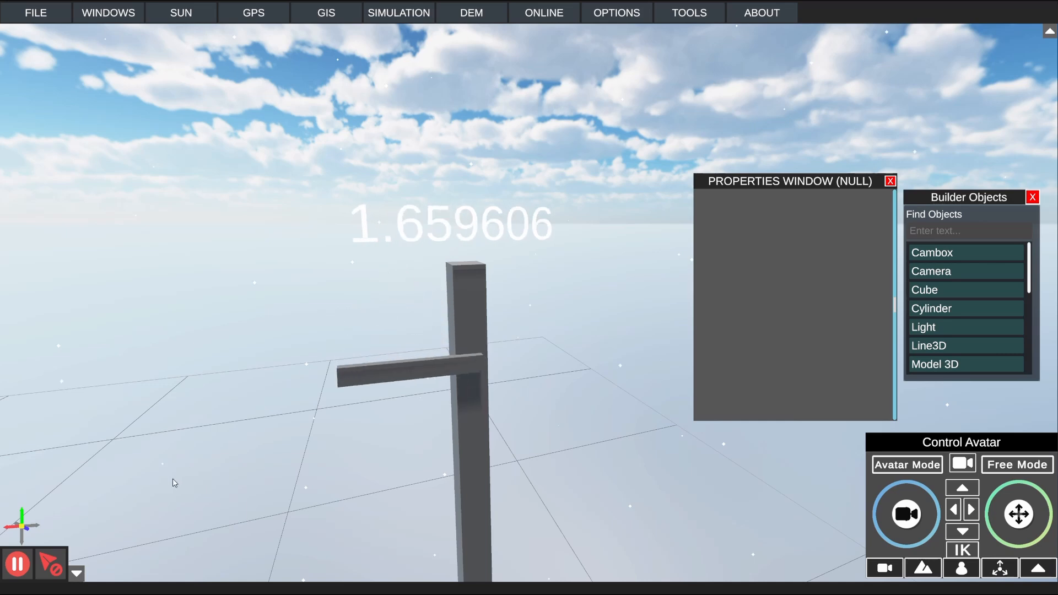
pyautogui.moveTo(585, 331); pyautogui.dragTo(496, 333, button='right')
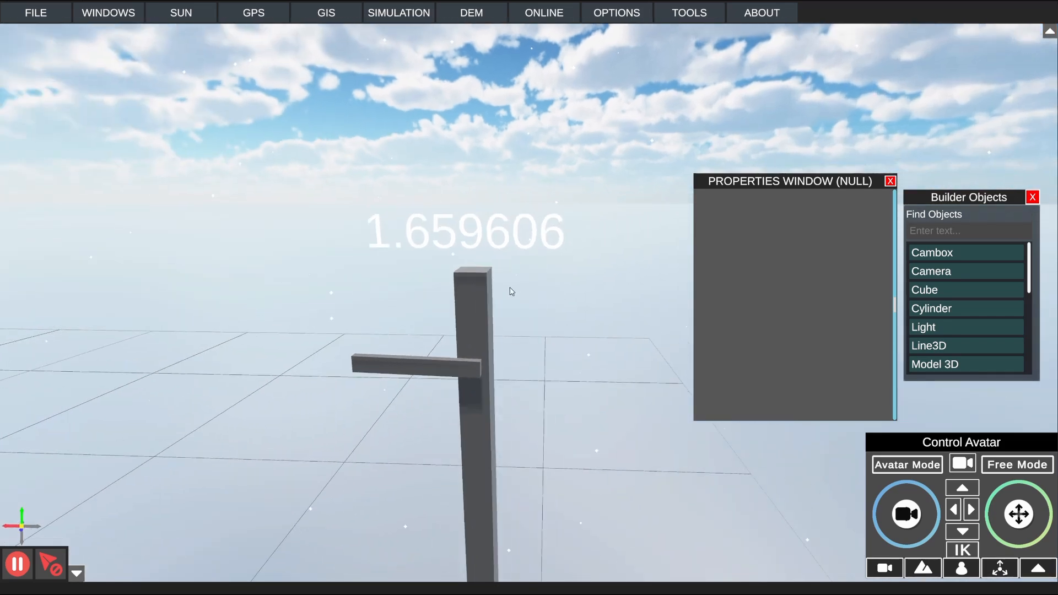
pyautogui.moveTo(511, 291); pyautogui.dragTo(369, 300, button='right')
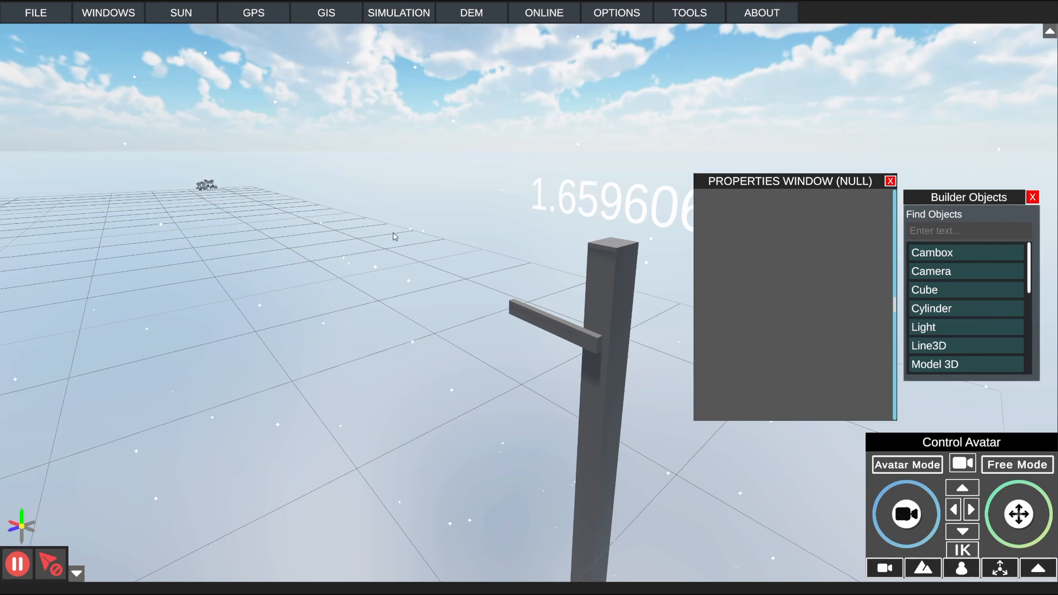
# Step: Re-enable object selection, stop the simulation and review the Comparison node's operators in the bar's Valve.np script
pyautogui.click(49, 566)
pyautogui.click(548, 328)
pyautogui.moveTo(470, 237); pyautogui.dragTo(267, 204)
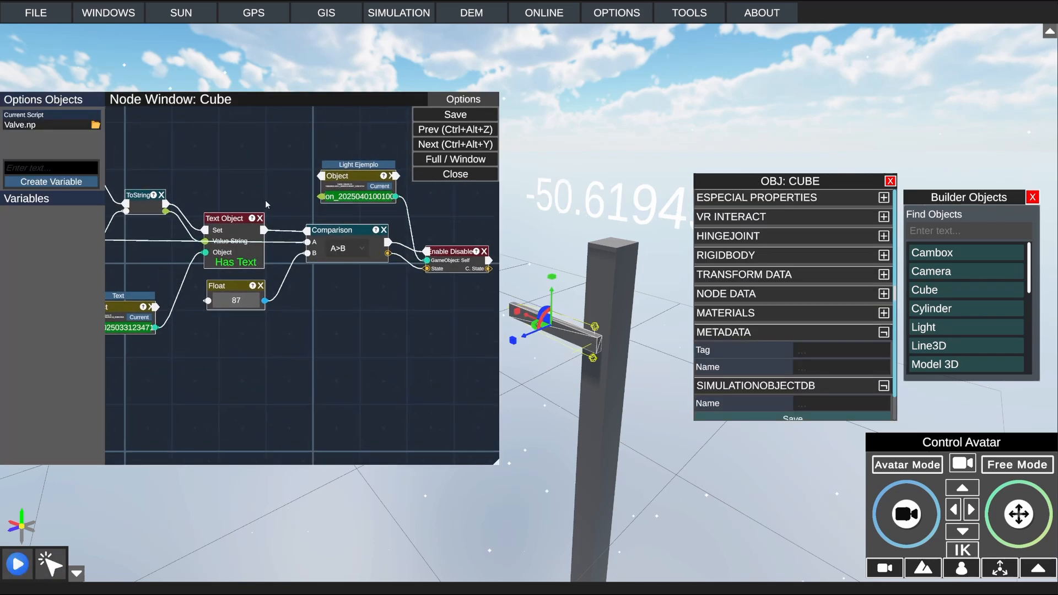
pyautogui.moveTo(330, 288); pyautogui.dragTo(324, 317)
pyautogui.scroll(2, 324, 317)
pyautogui.moveTo(222, 191); pyautogui.dragTo(208, 213)
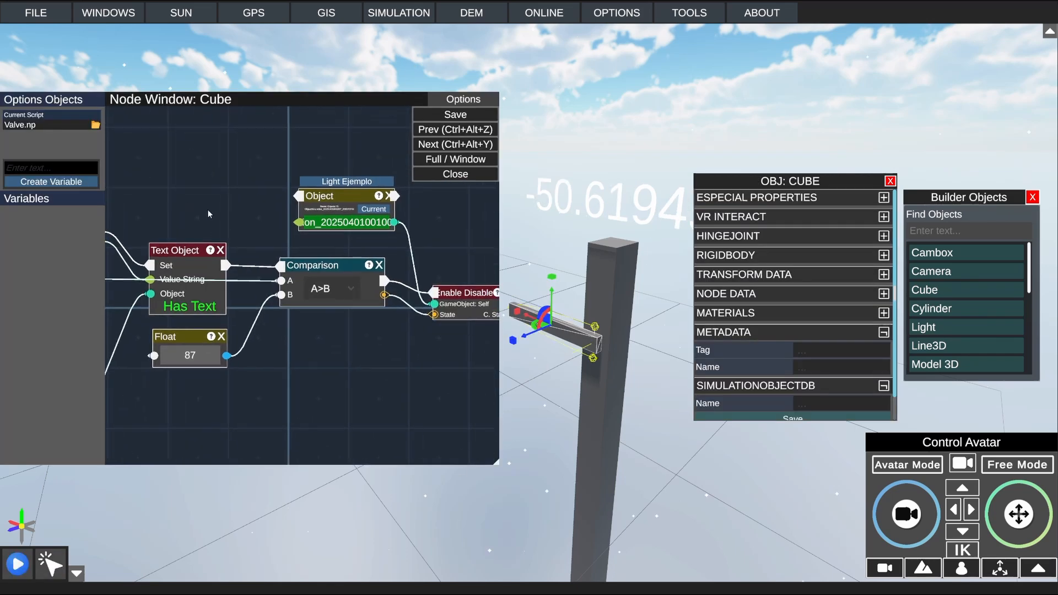
pyautogui.click(350, 289)
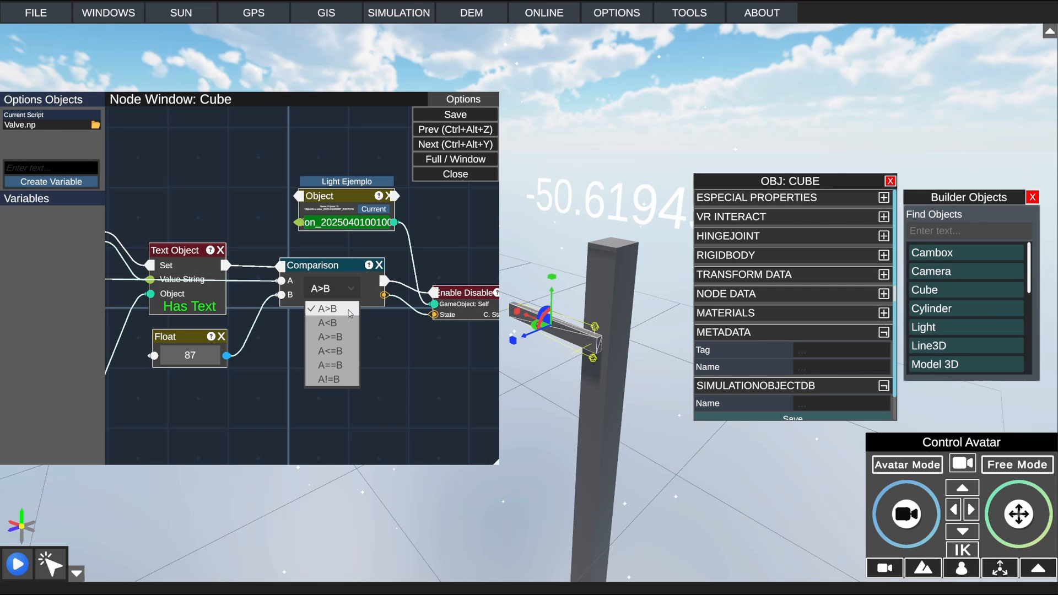
pyautogui.click(451, 237)
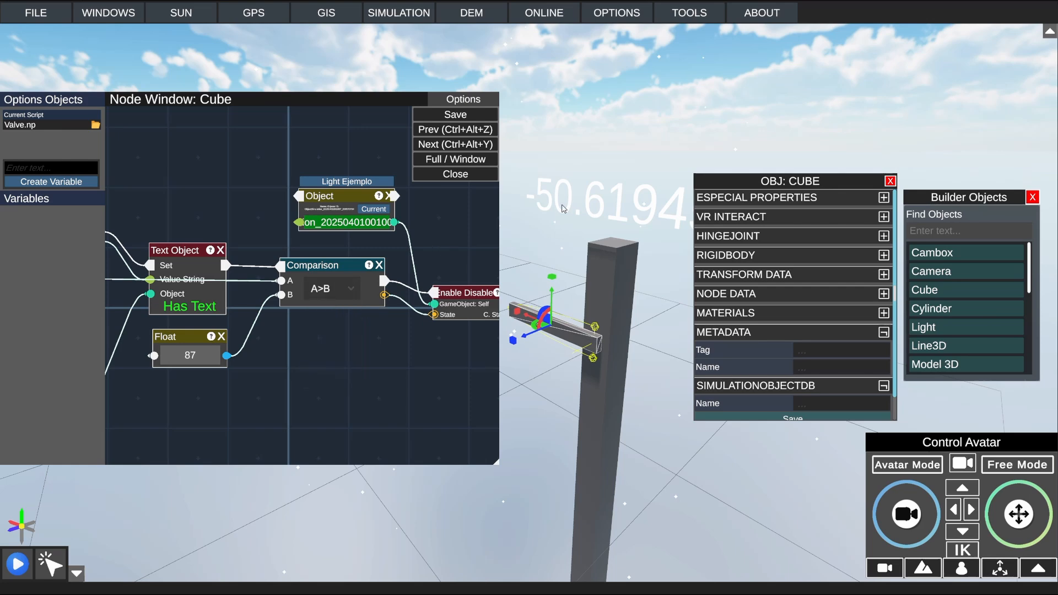
# Step: Open the node window for the Teleport object and assign the script Function.np
pyautogui.moveTo(562, 205); pyautogui.dragTo(438, 186, button='right')
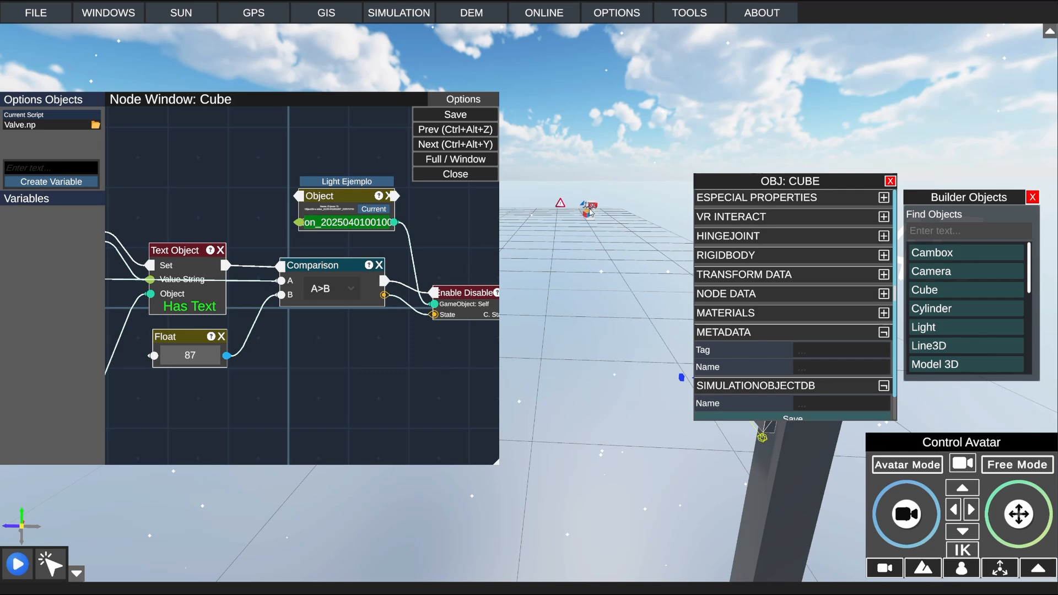
pyautogui.moveTo(587, 202); pyautogui.dragTo(549, 168, button='right')
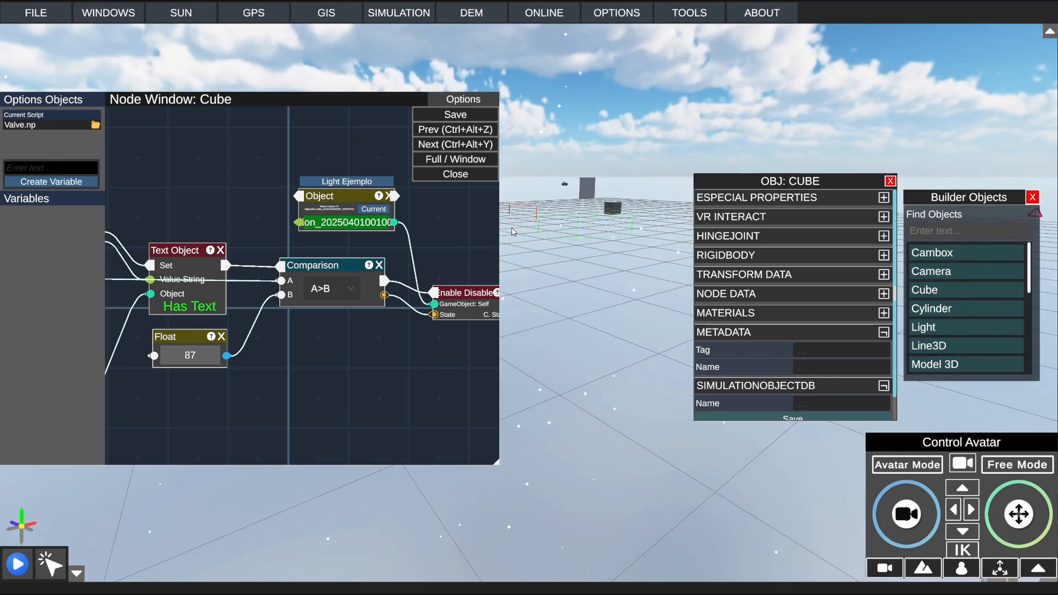
pyautogui.moveTo(482, 264); pyautogui.dragTo(417, 261)
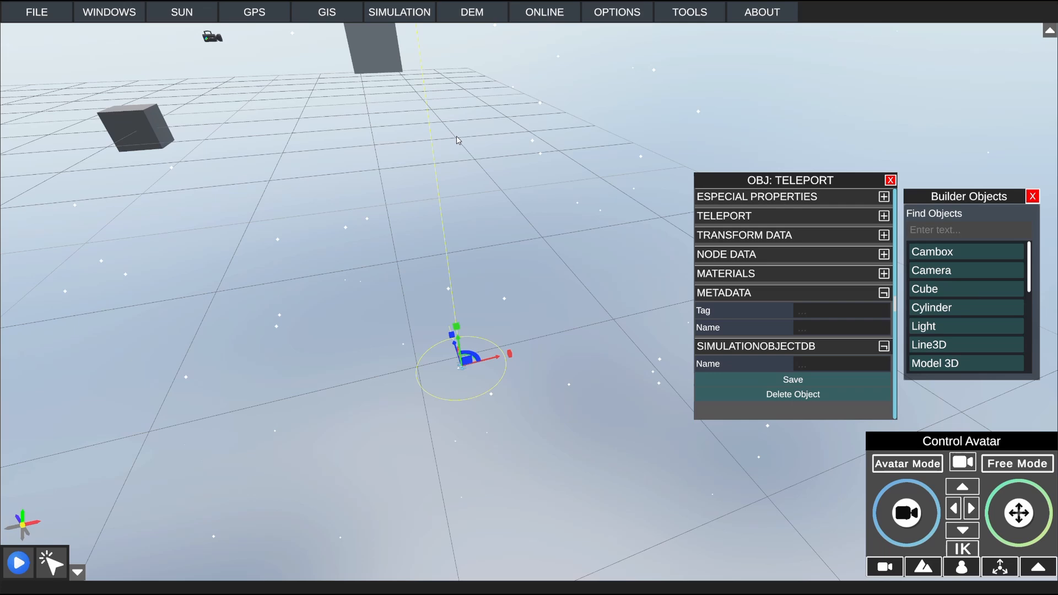
pyautogui.click(385, 16)
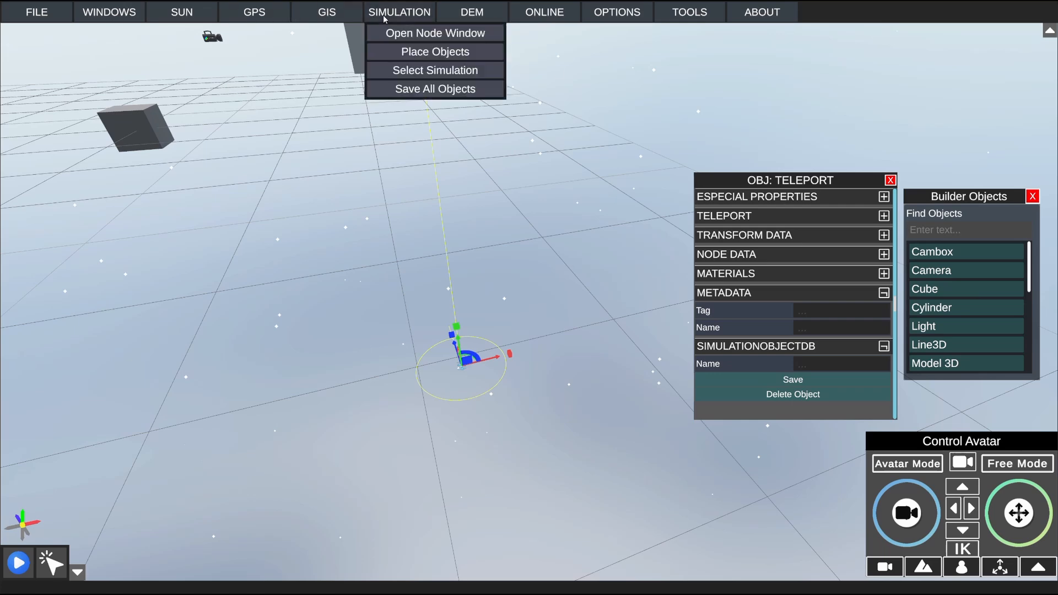
pyautogui.click(393, 33)
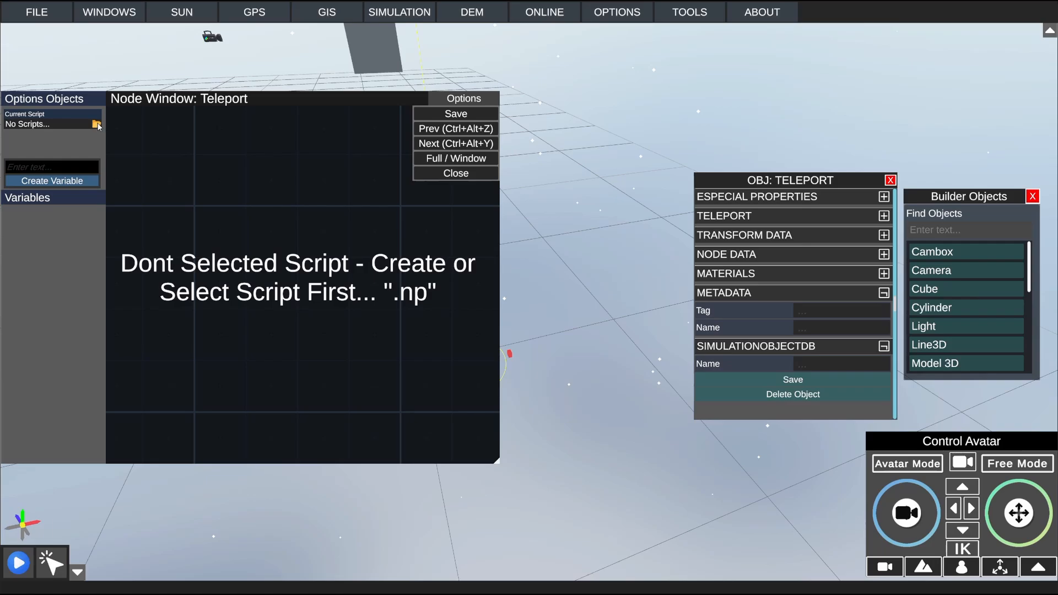
pyautogui.click(97, 124)
pyautogui.click(432, 492)
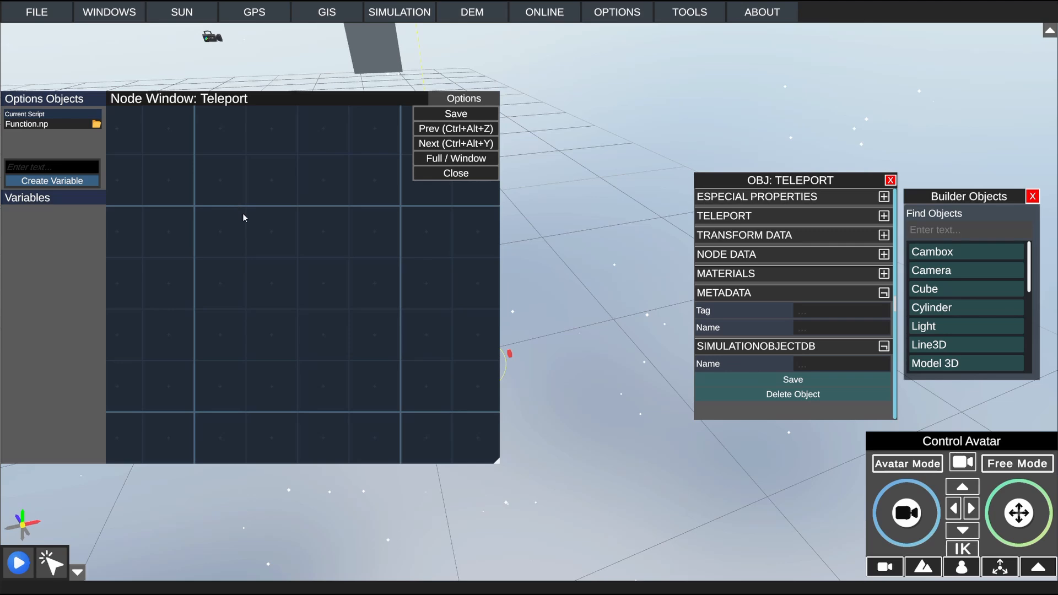
# Step: Reselect the Teleport object and add a Functions Object node to its script, placed near the middle of the canvas
pyautogui.moveTo(619, 270); pyautogui.dragTo(498, 324)
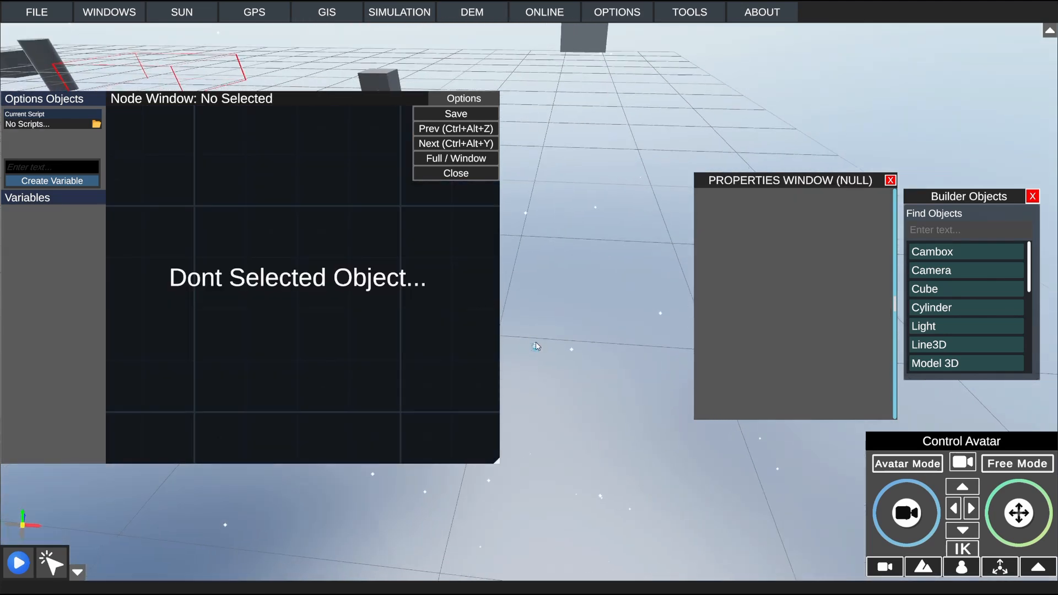
pyautogui.click(537, 345)
pyautogui.rightClick(245, 173)
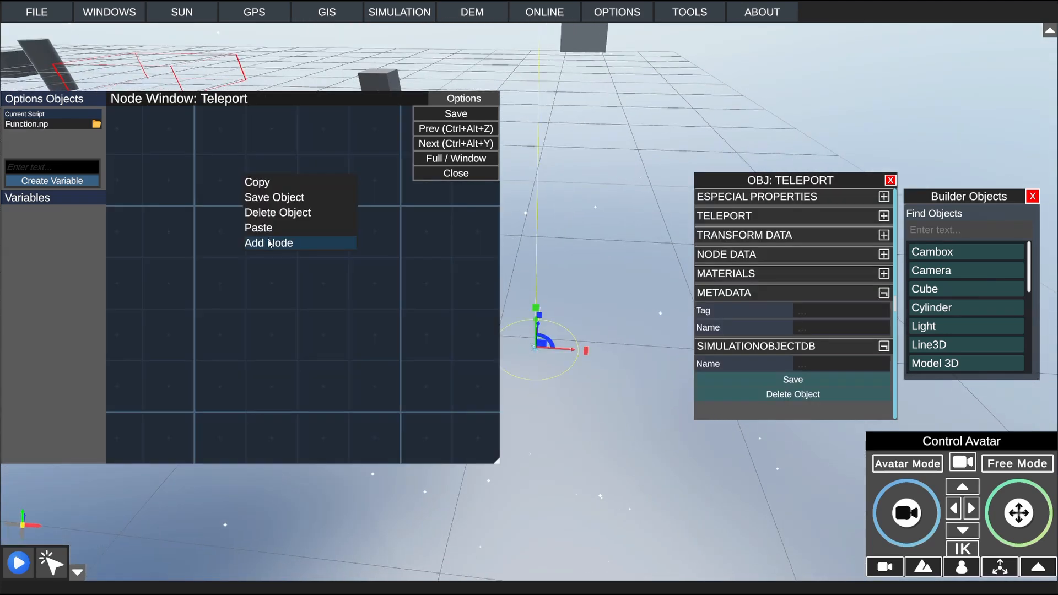
pyautogui.click(268, 241)
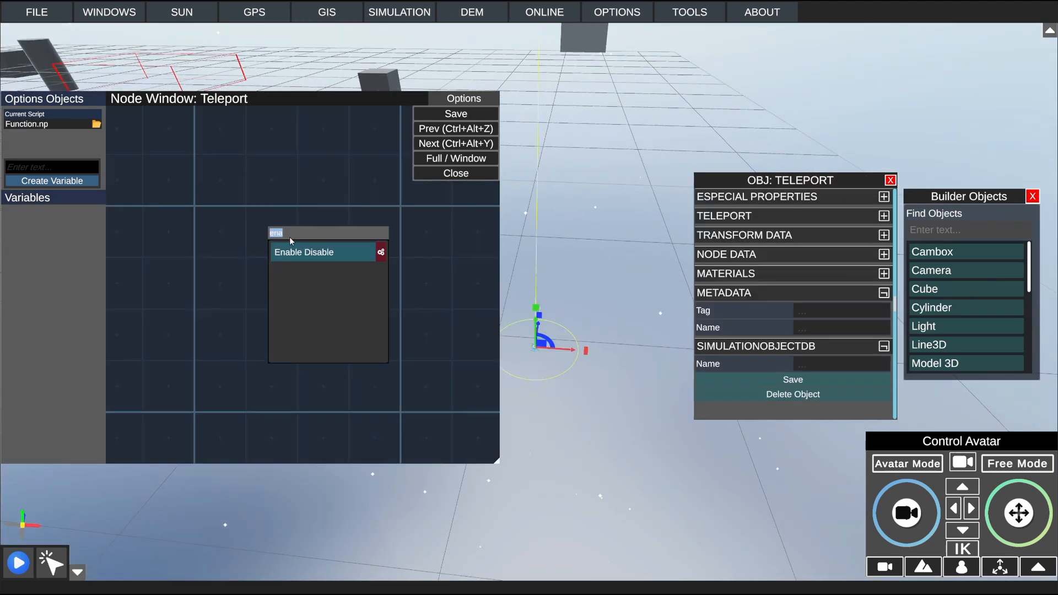
pyautogui.write('fun')
pyautogui.click(309, 251)
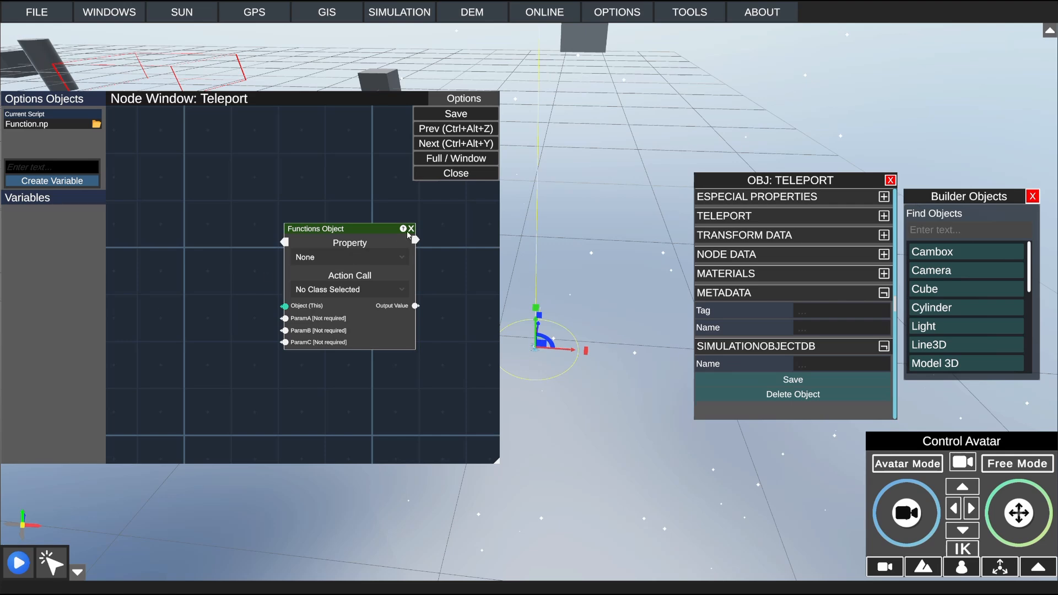
pyautogui.moveTo(351, 229); pyautogui.dragTo(299, 195)
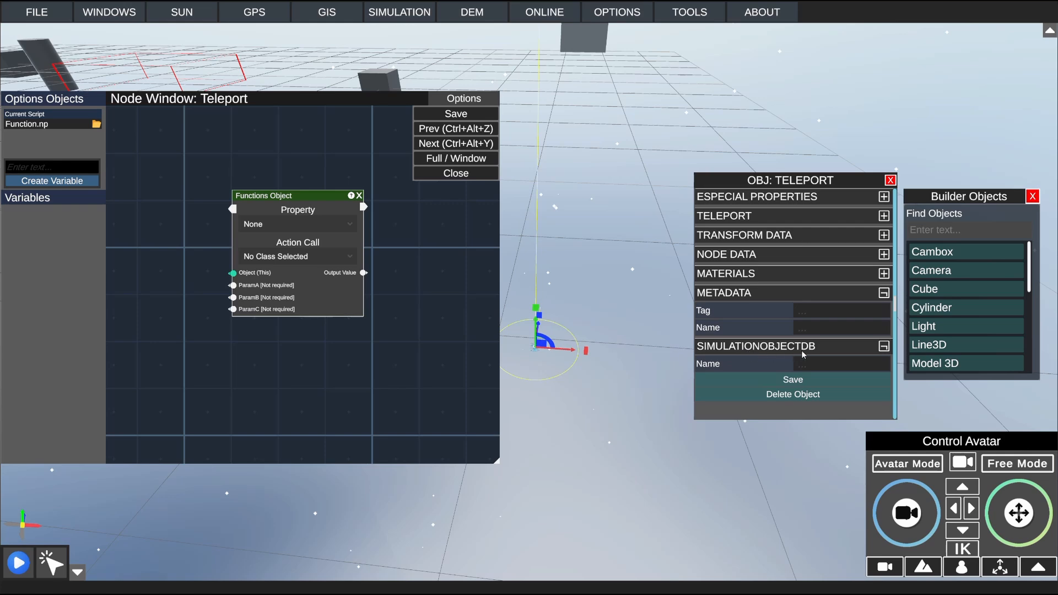
# Step: Set the Functions Object node's property to Node Data and browse its available action calls
pyautogui.click(314, 222)
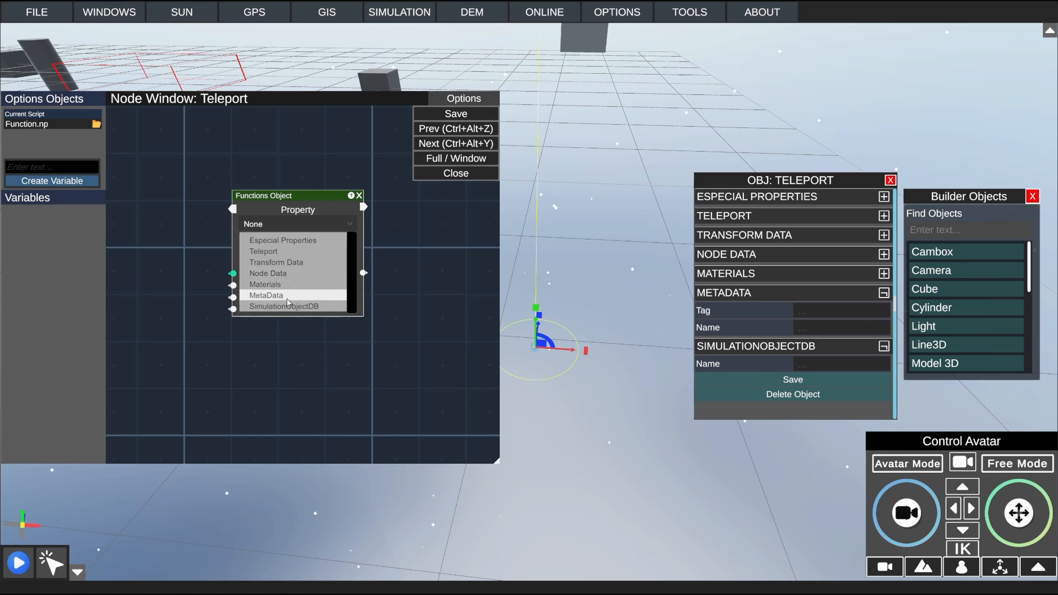
pyautogui.click(285, 274)
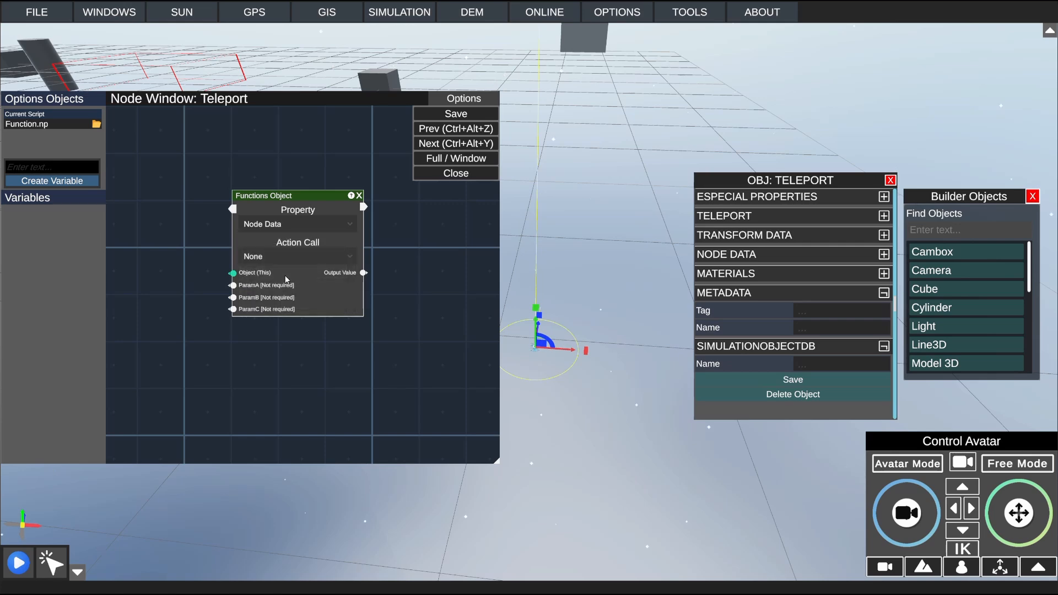
pyautogui.click(286, 256)
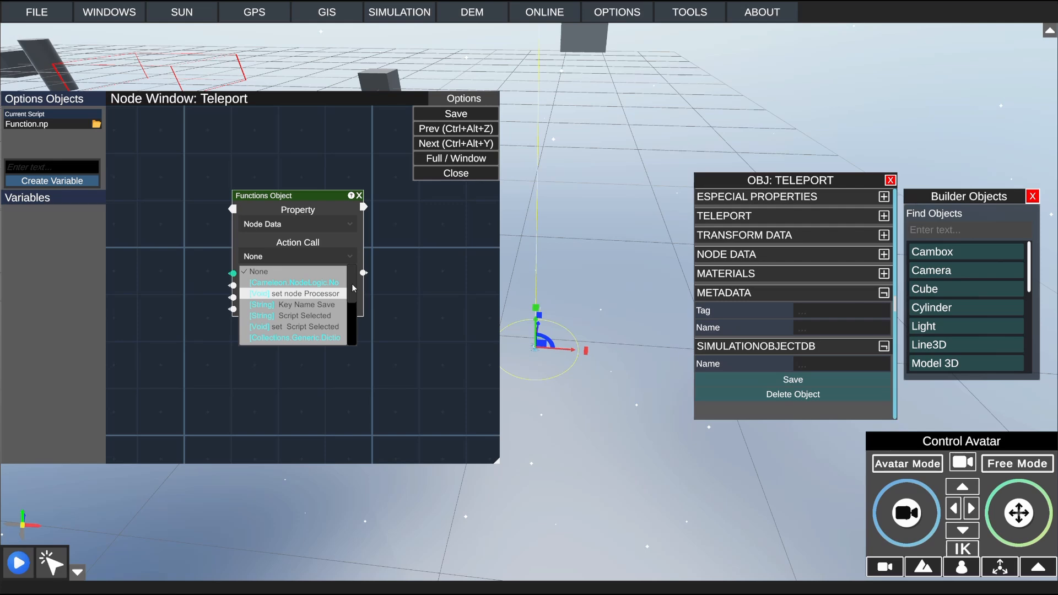
pyautogui.scroll(-3, 295, 287)
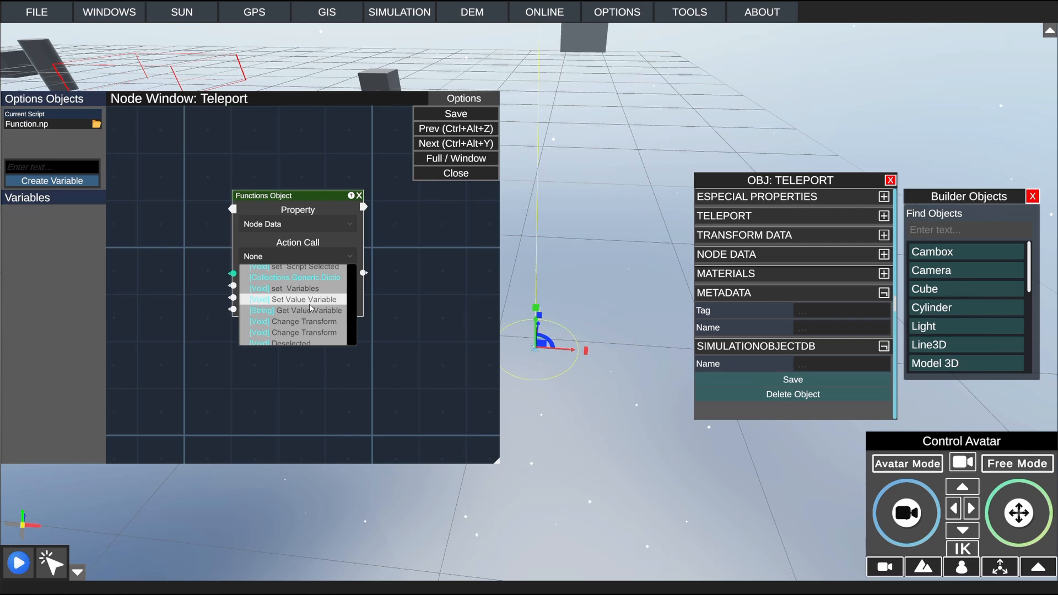
pyautogui.scroll(-1, 312, 322)
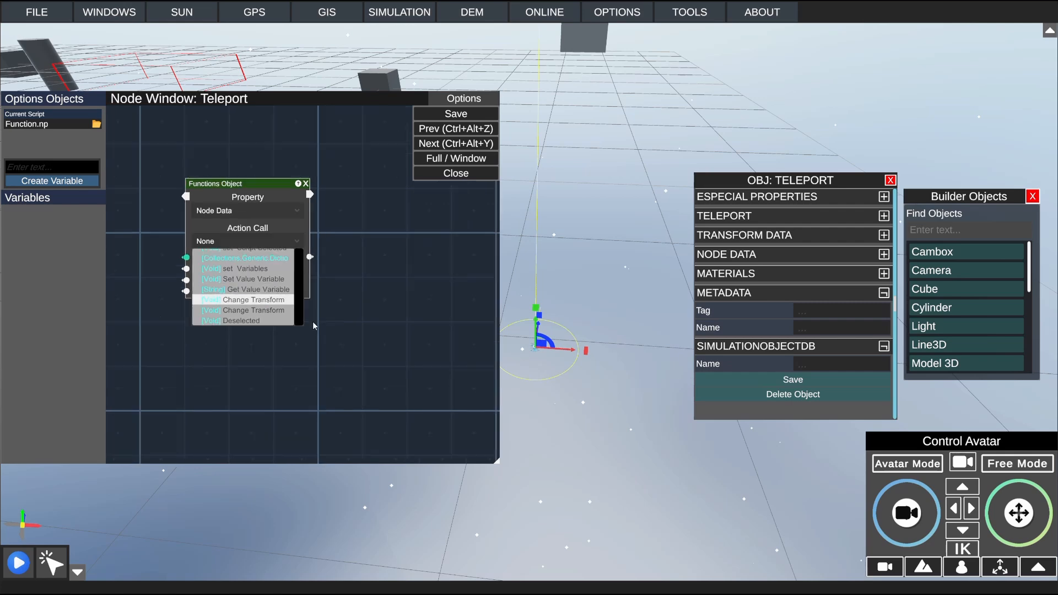
pyautogui.scroll(-2, 301, 281)
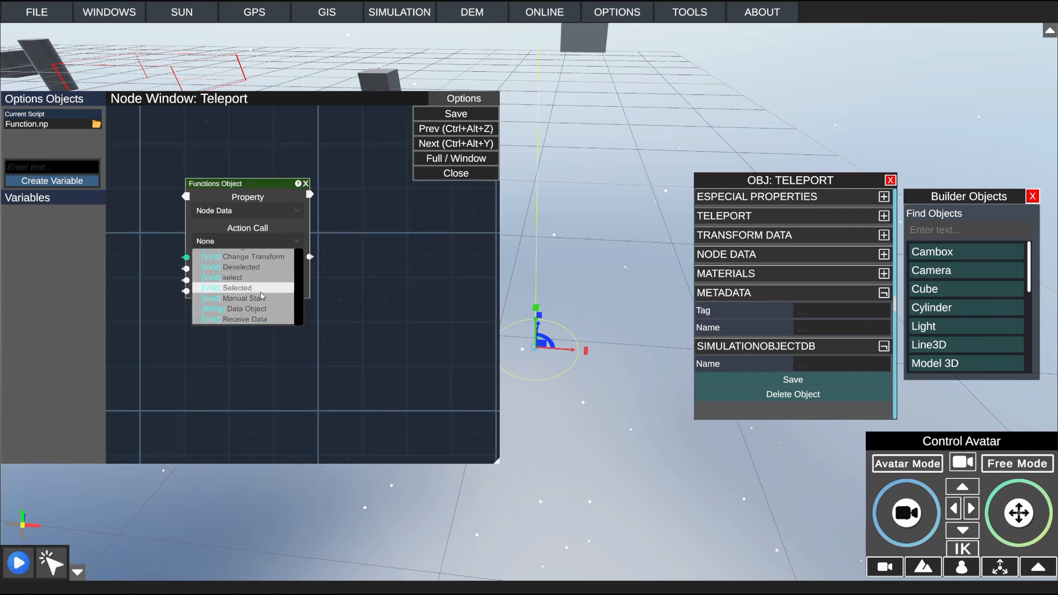
pyautogui.moveTo(296, 309); pyautogui.dragTo(298, 270)
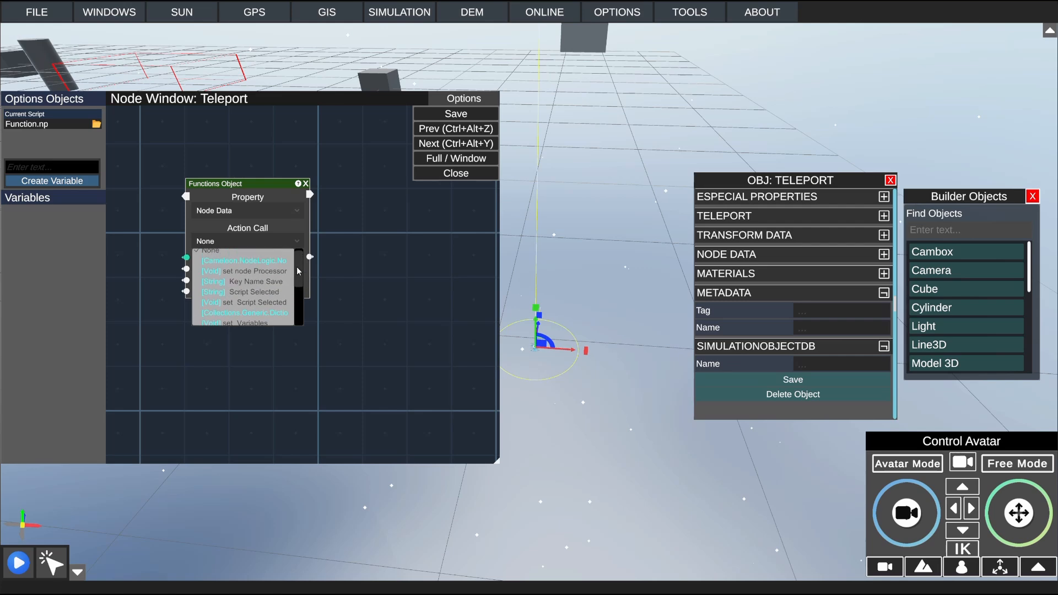
# Step: Set the Functions Object node's property to Teleport, move the node slightly and show its action calls
pyautogui.click(287, 215)
pyautogui.click(288, 216)
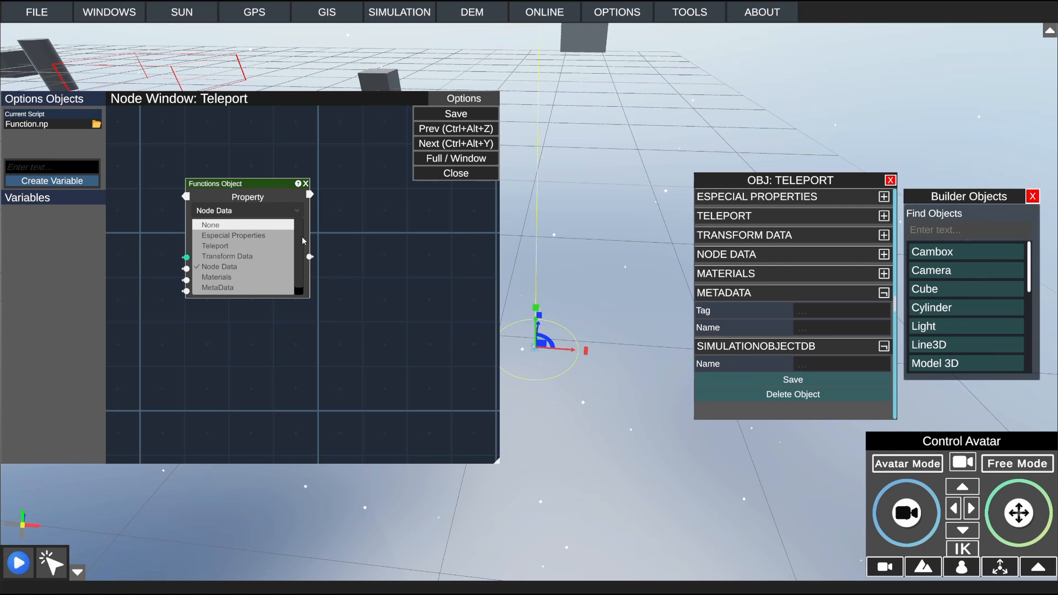
pyautogui.click(215, 246)
pyautogui.moveTo(253, 221); pyautogui.dragTo(340, 219)
pyautogui.click(340, 252)
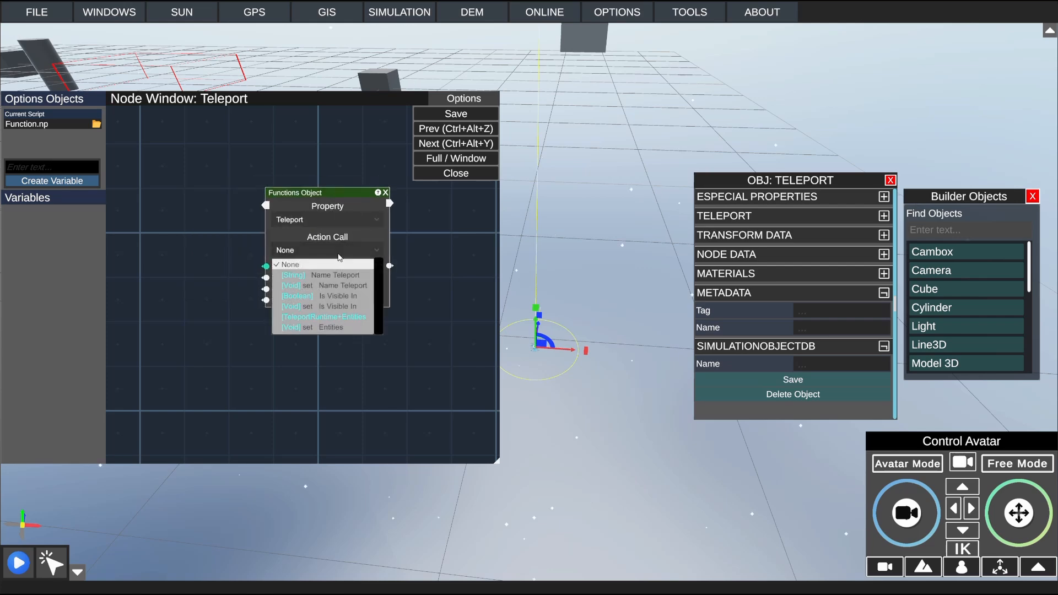
# Step: Expand the object's Teleport properties and review the options for the entities affected by teleportation
pyautogui.click(773, 217)
pyautogui.click(773, 216)
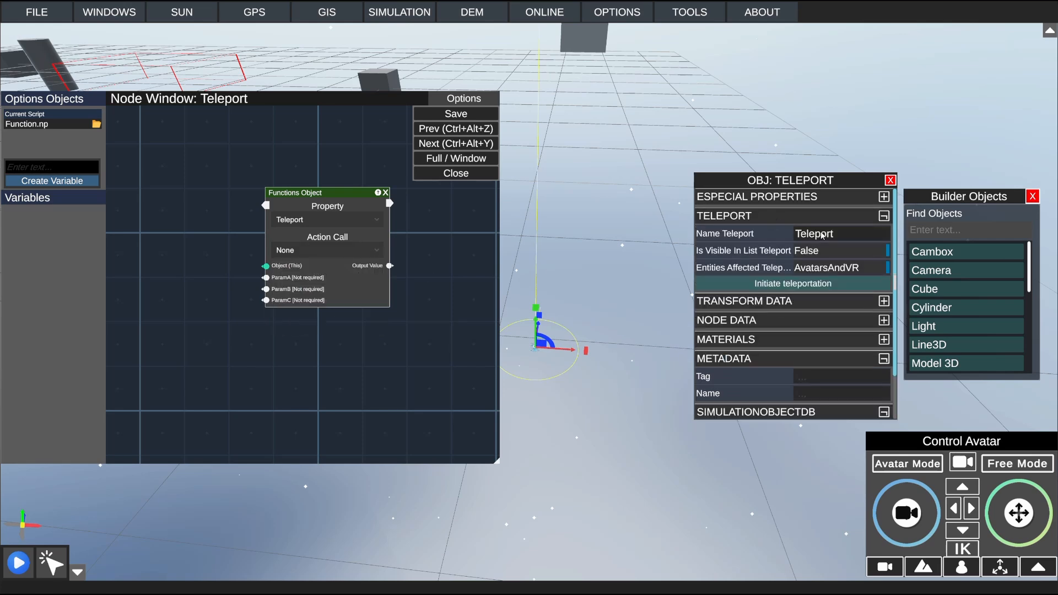
pyautogui.click(805, 270)
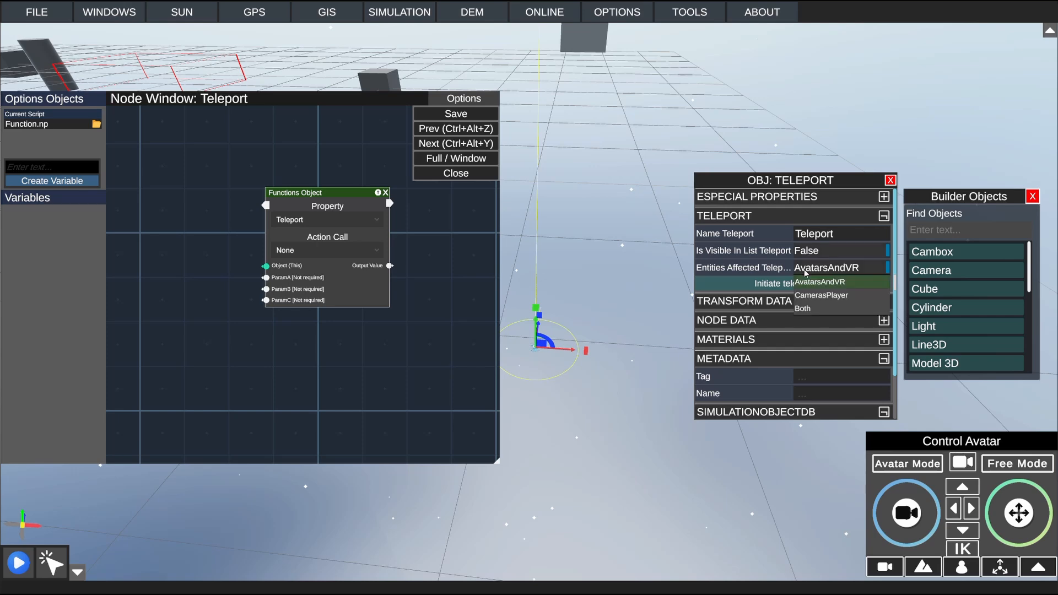
pyautogui.click(805, 312)
# Step: Set the Functions Object node's action call to Initiate Teleportation and reposition the node to leave room beside it
pyautogui.click(327, 251)
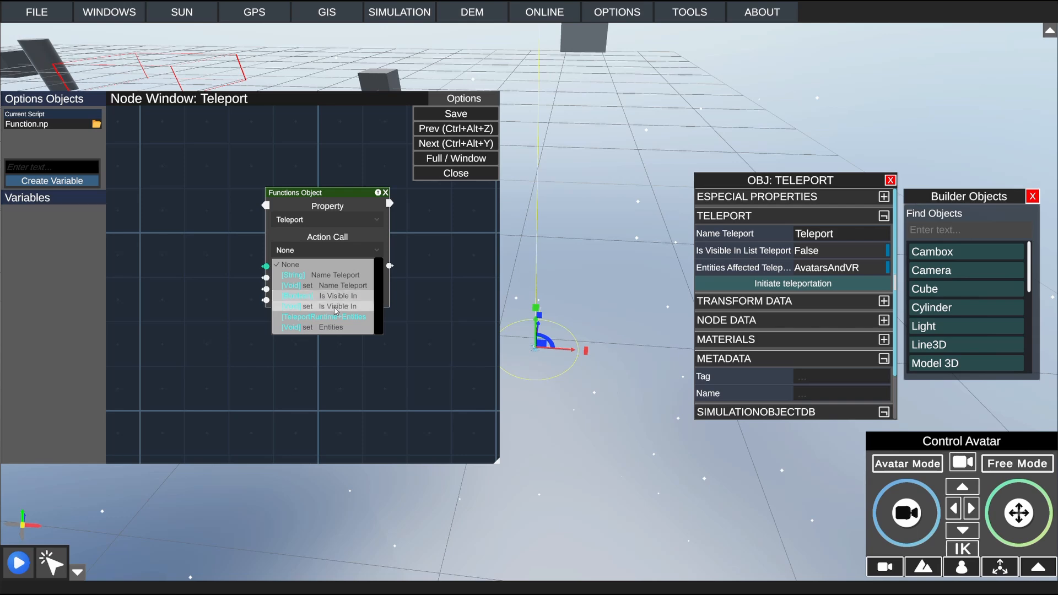
pyautogui.scroll(-1, 343, 311)
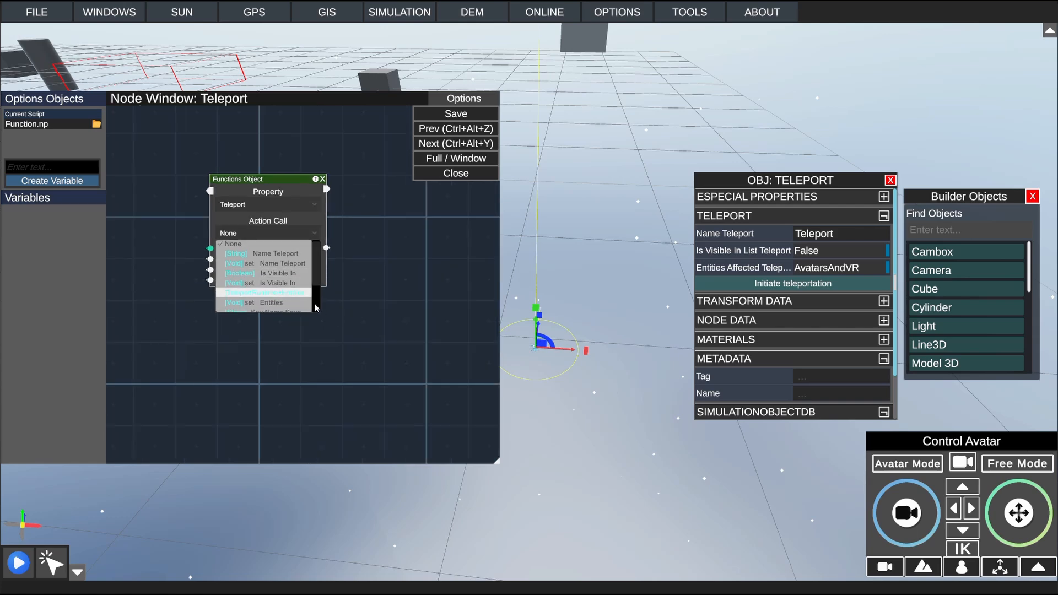
pyautogui.scroll(1, 315, 301)
pyautogui.scroll(-1, 391, 318)
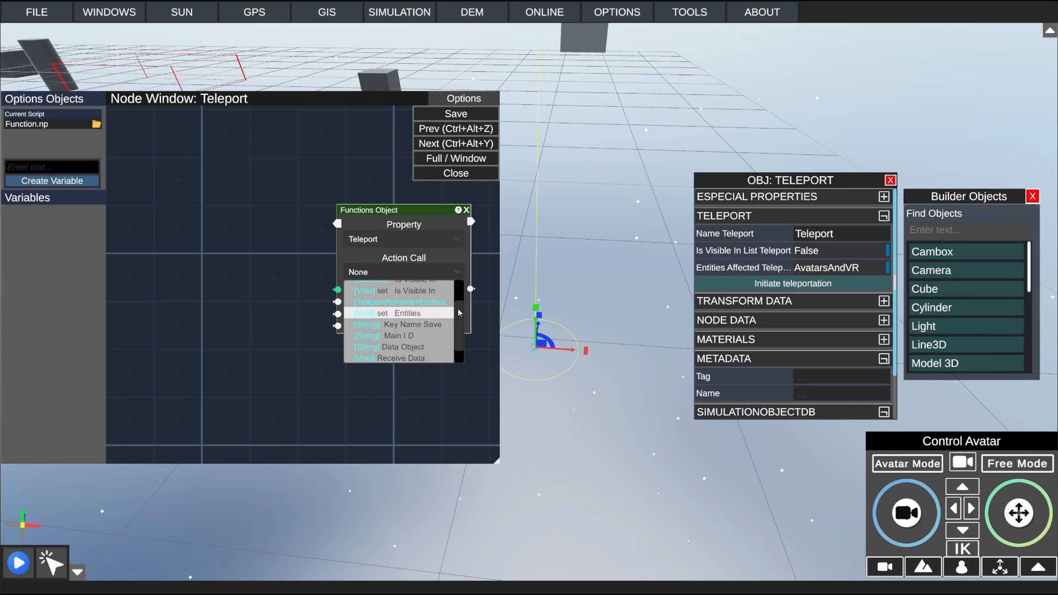
pyautogui.scroll(-2, 458, 309)
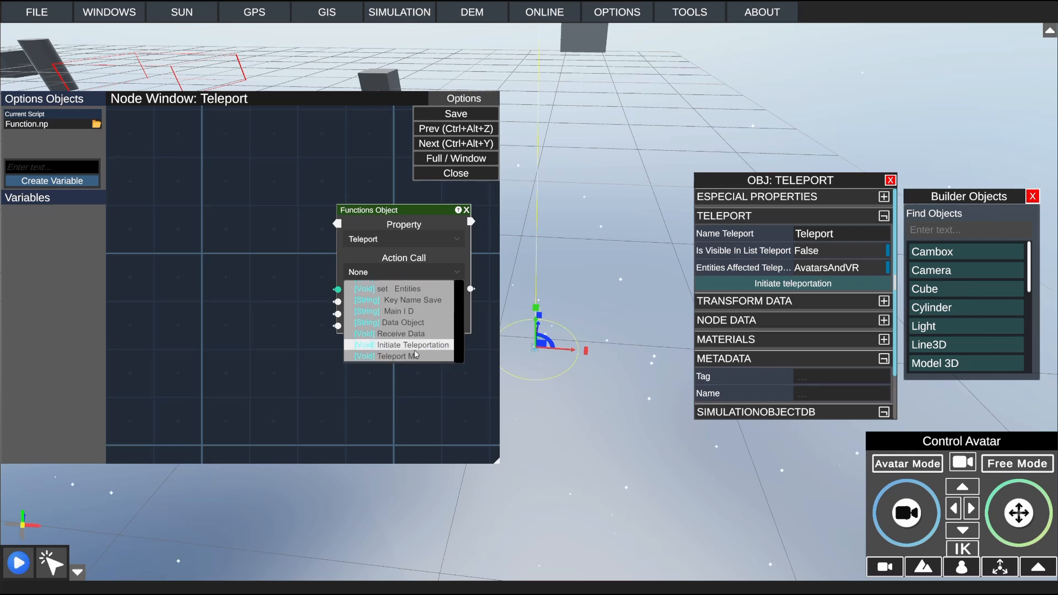
pyautogui.click(415, 349)
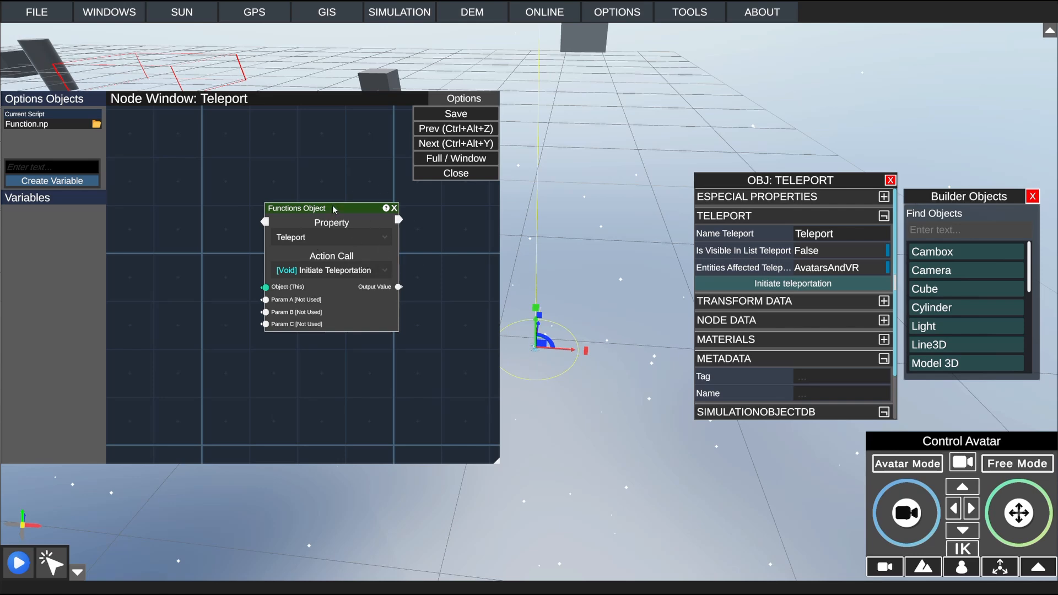
pyautogui.moveTo(332, 207); pyautogui.dragTo(350, 210)
# Step: Add a Key Board node to the Teleport script and place it left of the Functions Object node
pyautogui.rightClick(167, 230)
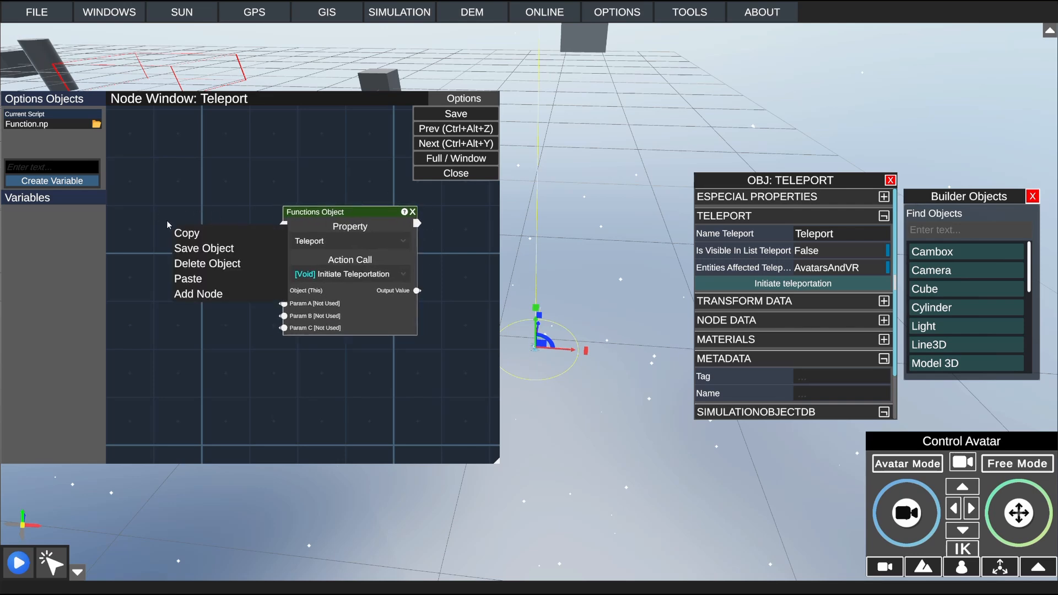
pyautogui.click(196, 293)
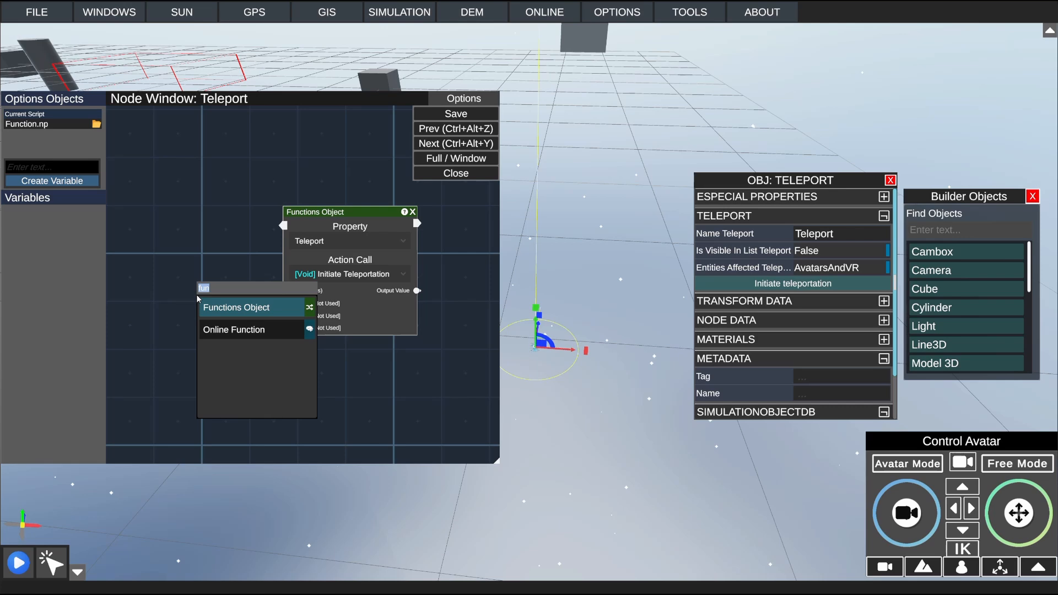
pyautogui.write('key')
pyautogui.click(237, 330)
pyautogui.moveTo(265, 197); pyautogui.dragTo(168, 216)
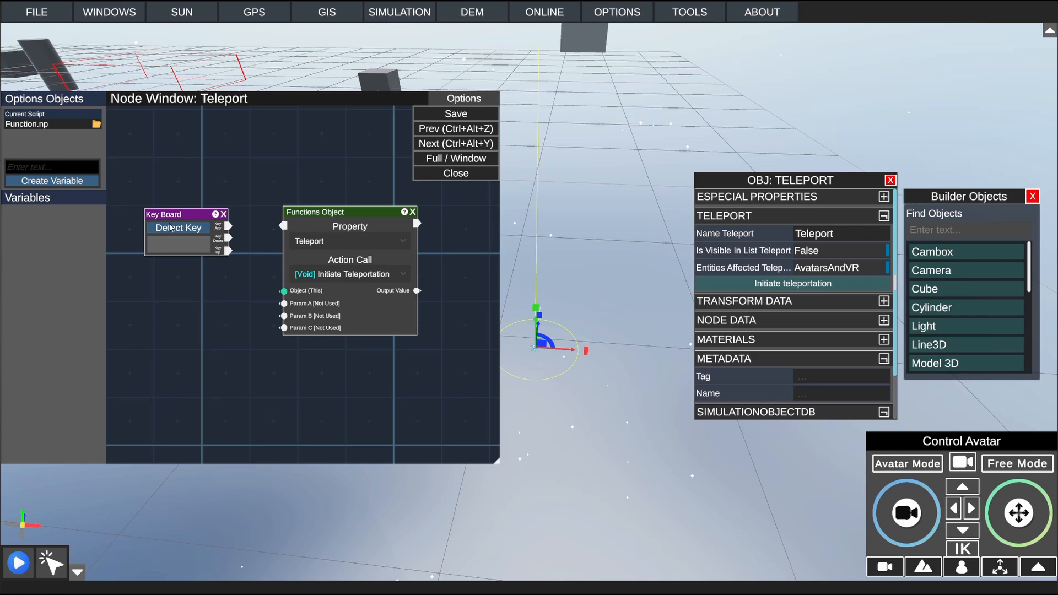
# Step: Assign key 8 to the Key Board node, connect its Key Down output to the Functions Object node, and tidy both nodes
pyautogui.press('8')
pyautogui.moveTo(190, 215); pyautogui.dragTo(283, 228)
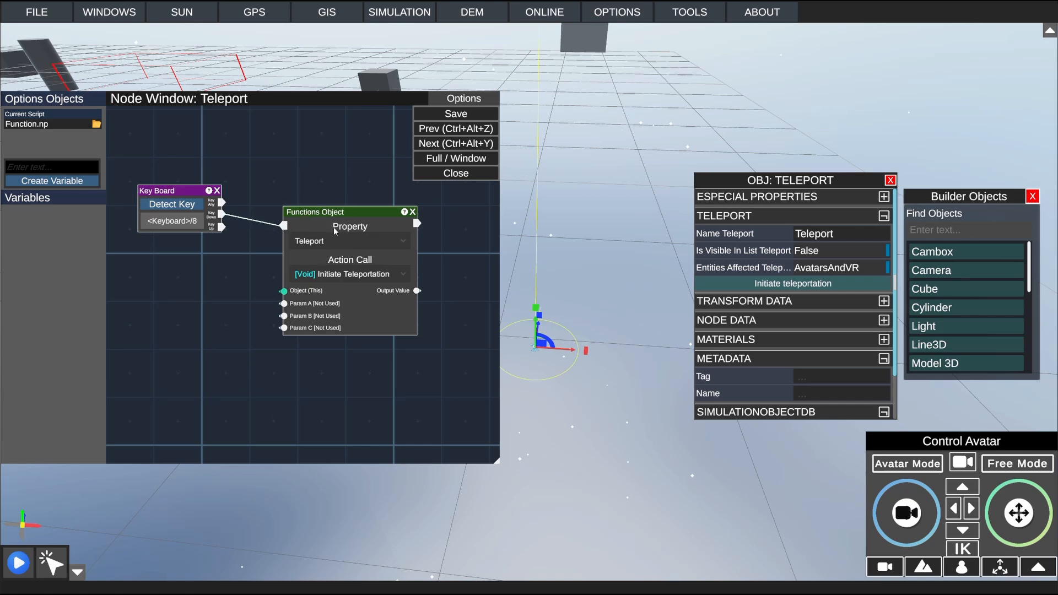
pyautogui.moveTo(335, 214); pyautogui.dragTo(306, 229)
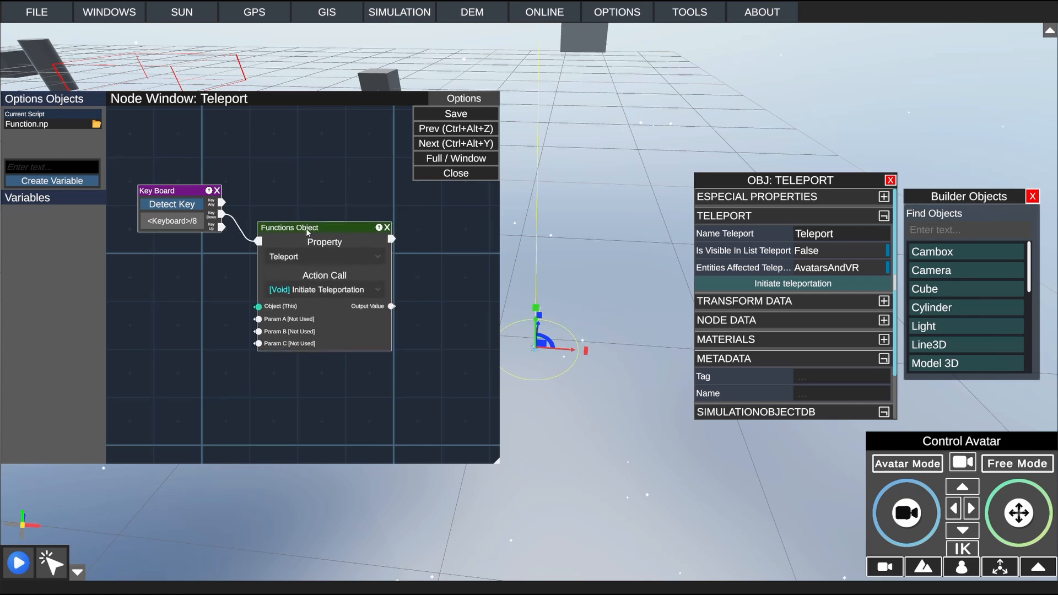
pyautogui.moveTo(196, 191); pyautogui.dragTo(195, 163)
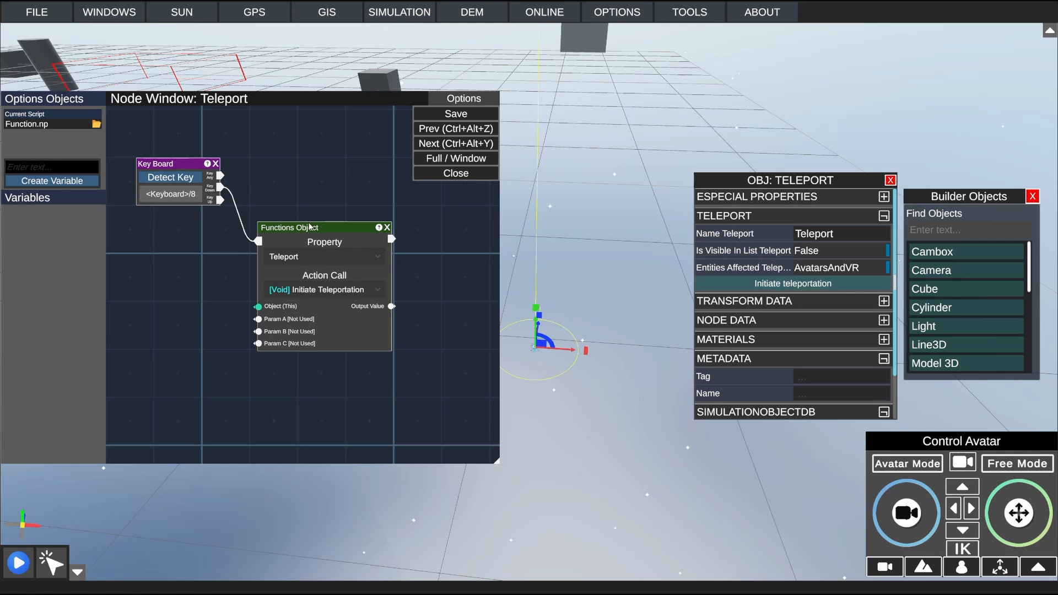
pyautogui.moveTo(309, 227); pyautogui.dragTo(320, 180)
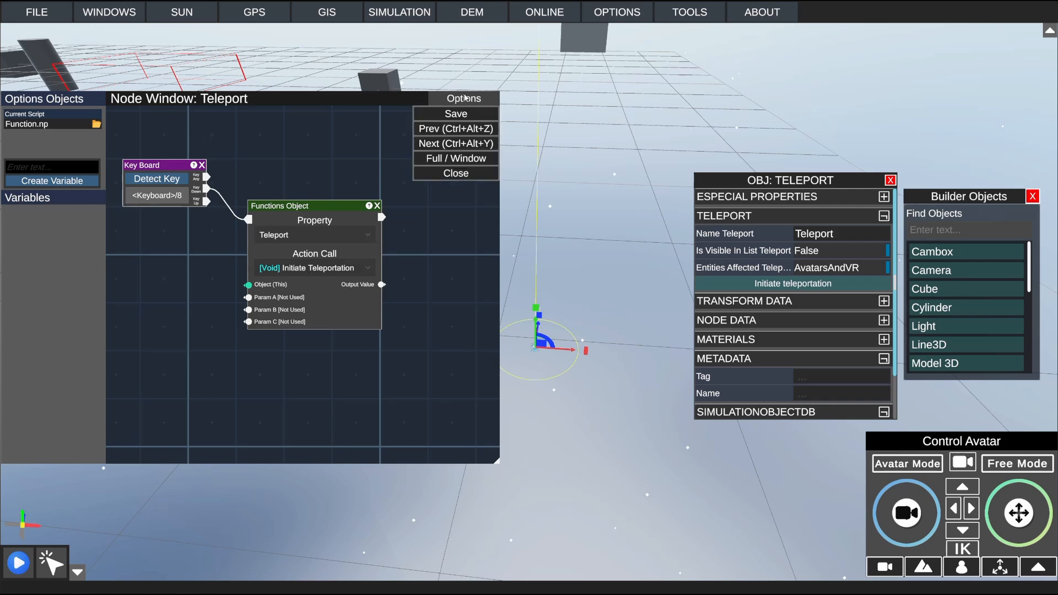
# Step: Close the node window and start the simulation
pyautogui.click(463, 100)
pyautogui.click(460, 173)
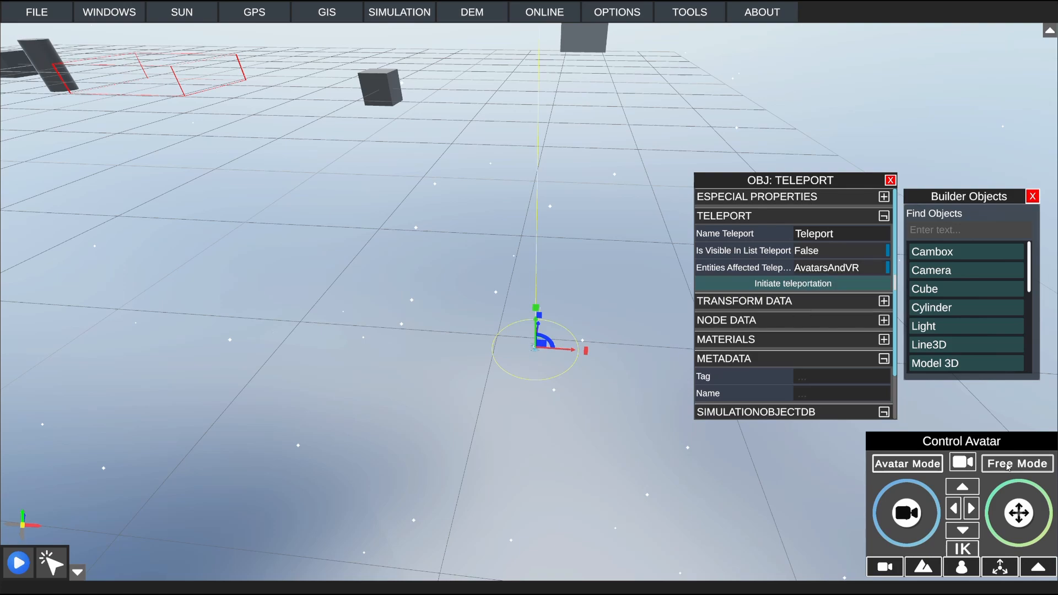
pyautogui.click(19, 563)
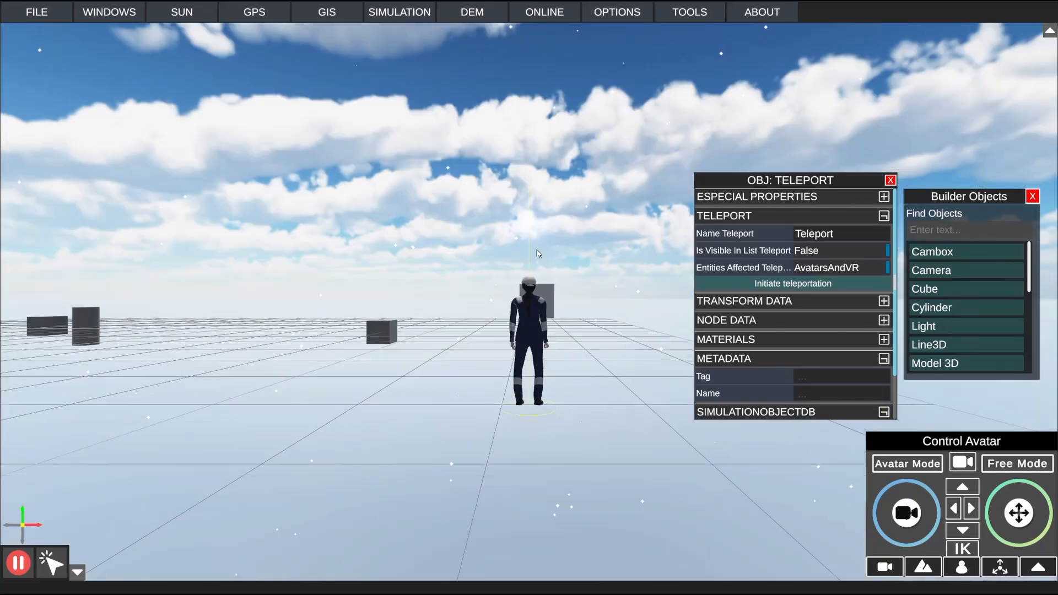
# Step: Walk the avatar away from the Teleport object and initiate teleportation from the object's properties
pyautogui.scroll(-2, 543, 254)
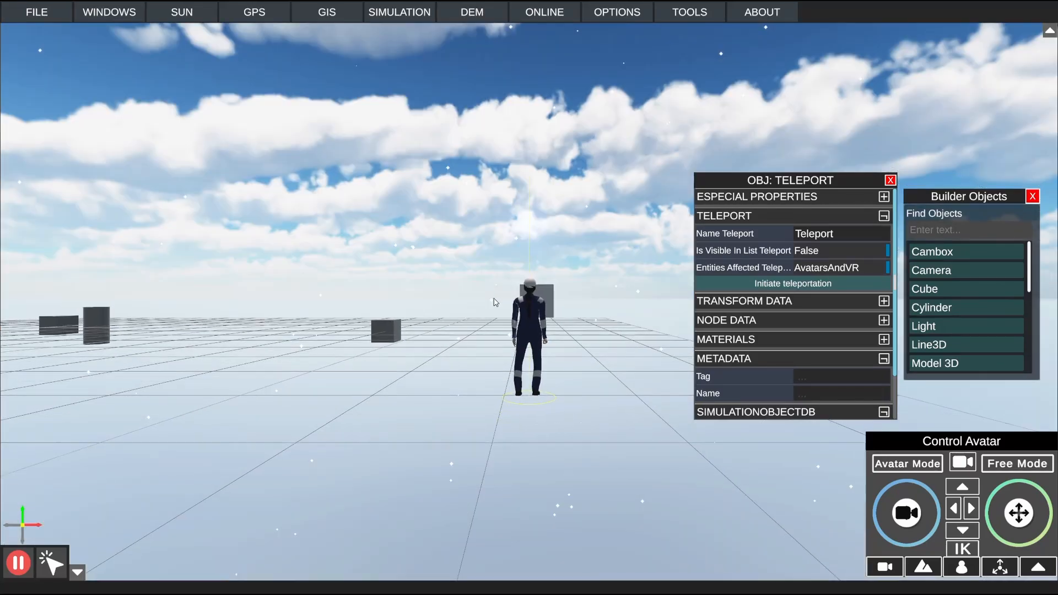
pyautogui.moveTo(497, 302)
pyautogui.mouseDown(button='right')
pyautogui.moveTo(619, 234)
pyautogui.moveTo(463, 276)
pyautogui.moveTo(386, 284)
pyautogui.moveTo(543, 273)
pyautogui.moveTo(492, 269)
pyautogui.mouseUp(button='right')
pyautogui.press('w')
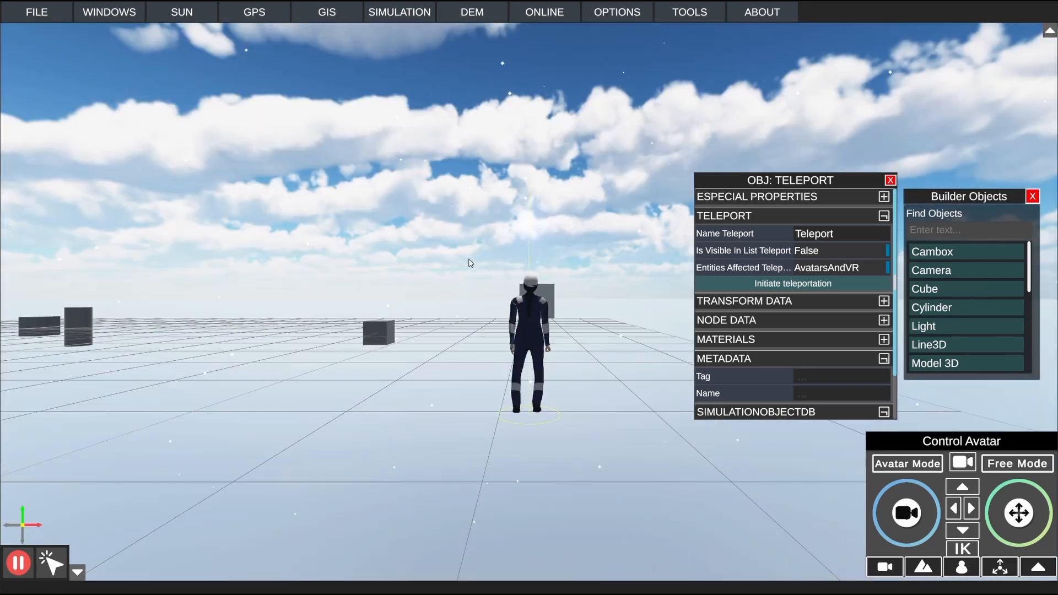
pyautogui.click(815, 284)
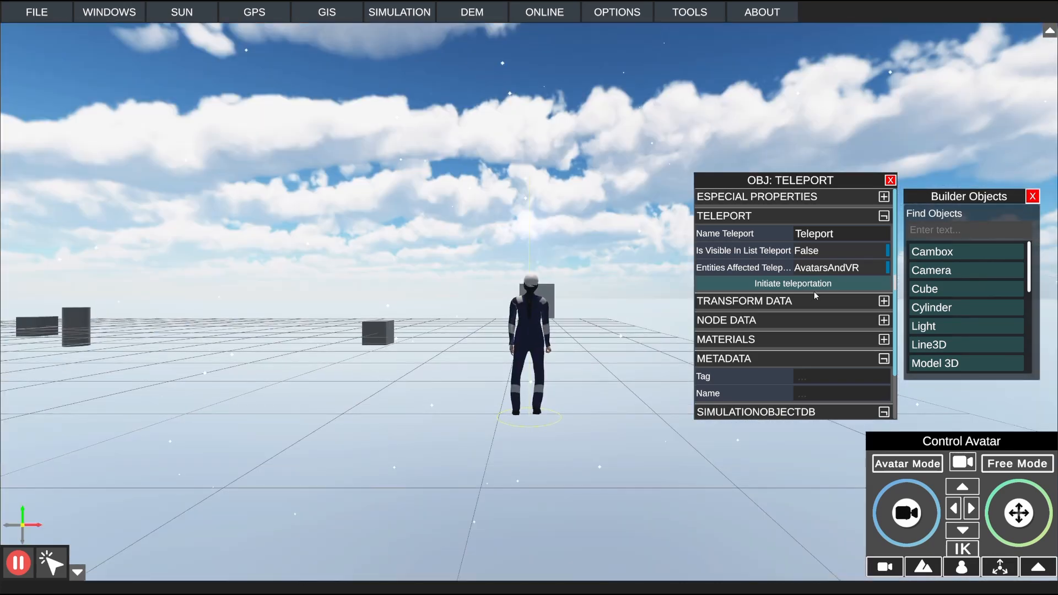
# Step: Restart the simulation and set the entities affected by teleportation to CamerasPlayer
pyautogui.click(826, 268)
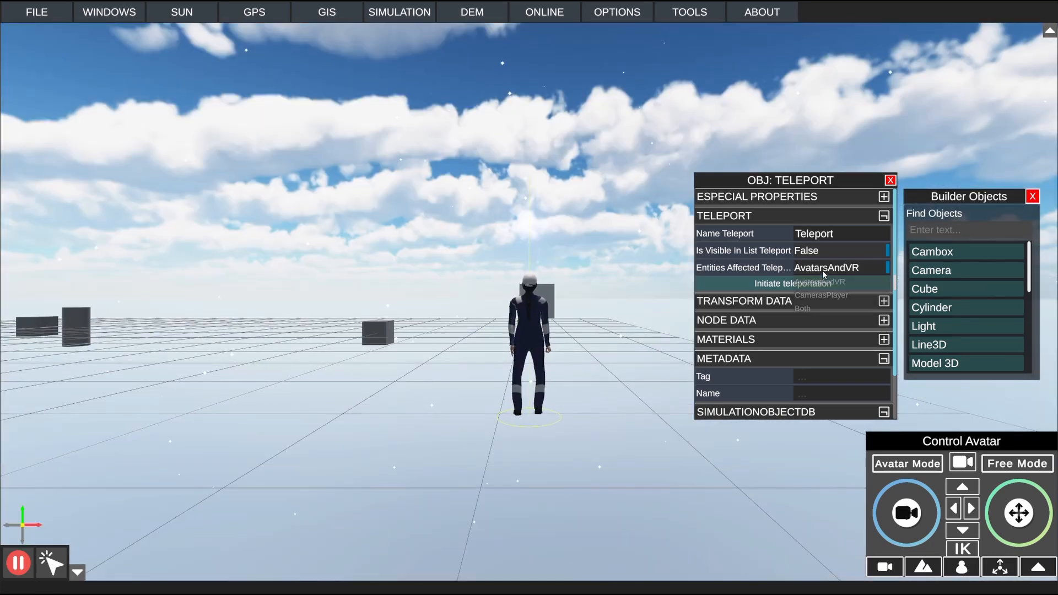
pyautogui.click(17, 564)
pyautogui.click(16, 563)
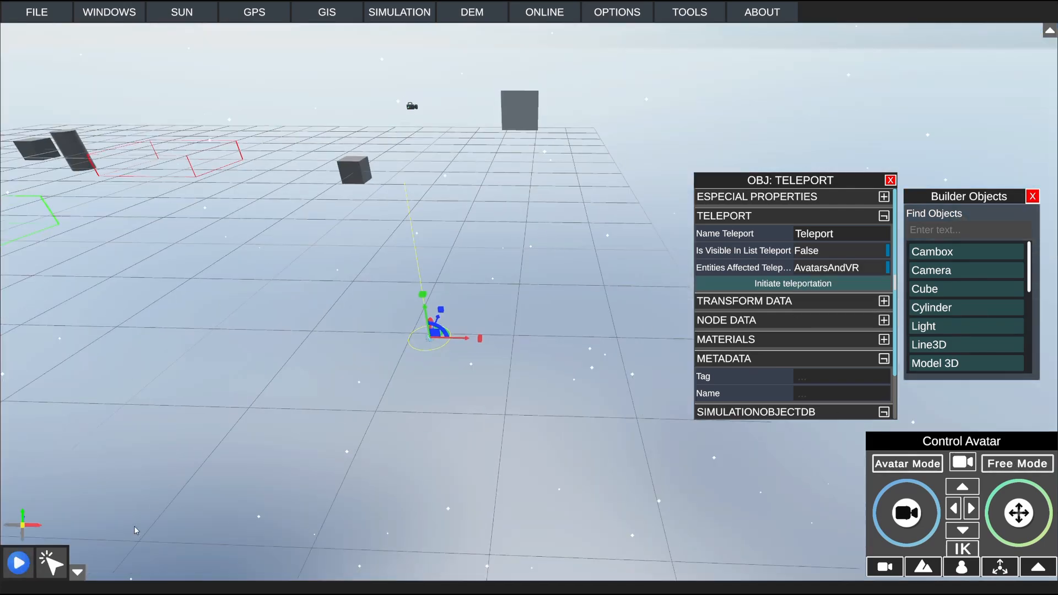
pyautogui.click(19, 568)
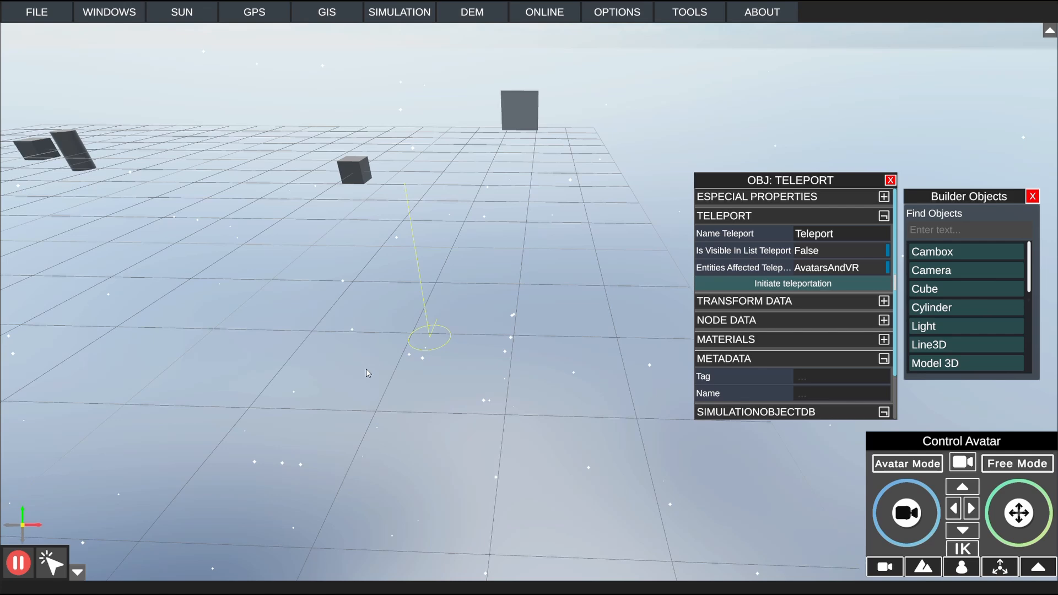
pyautogui.click(868, 268)
pyautogui.click(841, 296)
# Step: Test the CamerasPlayer setting by moving the camera away and bringing it back to the Teleport object
pyautogui.moveTo(623, 405); pyautogui.dragTo(892, 400, button='right')
pyautogui.press('s')
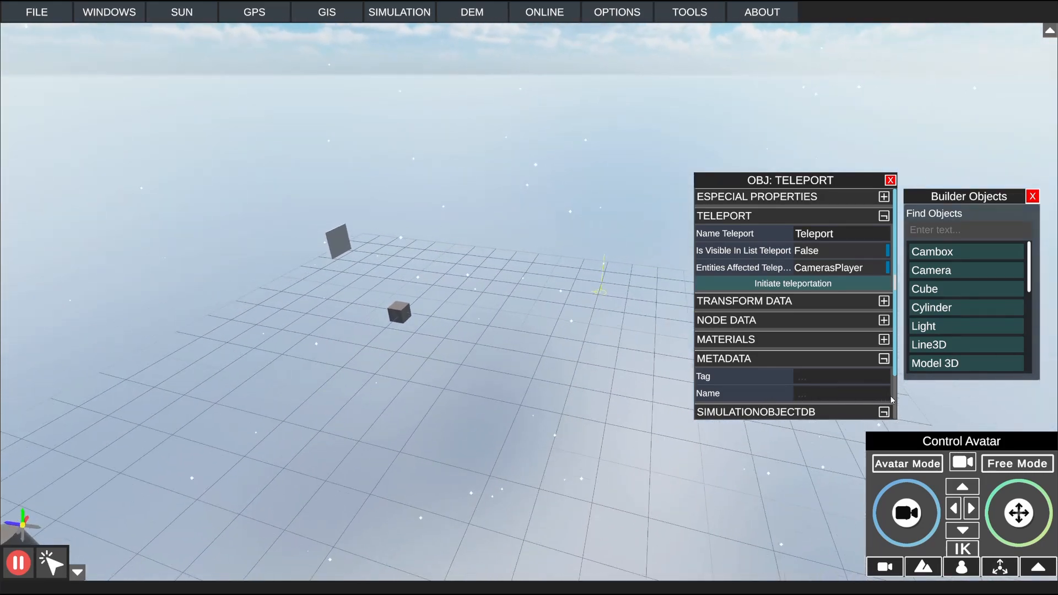
pyautogui.press('f')
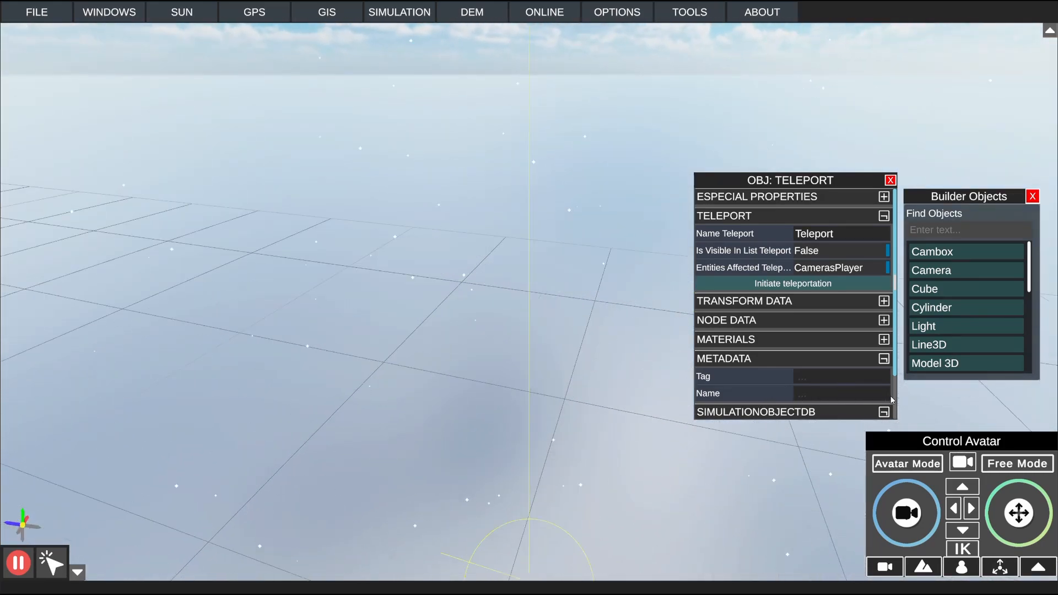
pyautogui.keyDown('alt'); pyautogui.moveTo(656, 380); pyautogui.dragTo(265, 377); pyautogui.keyUp('alt')
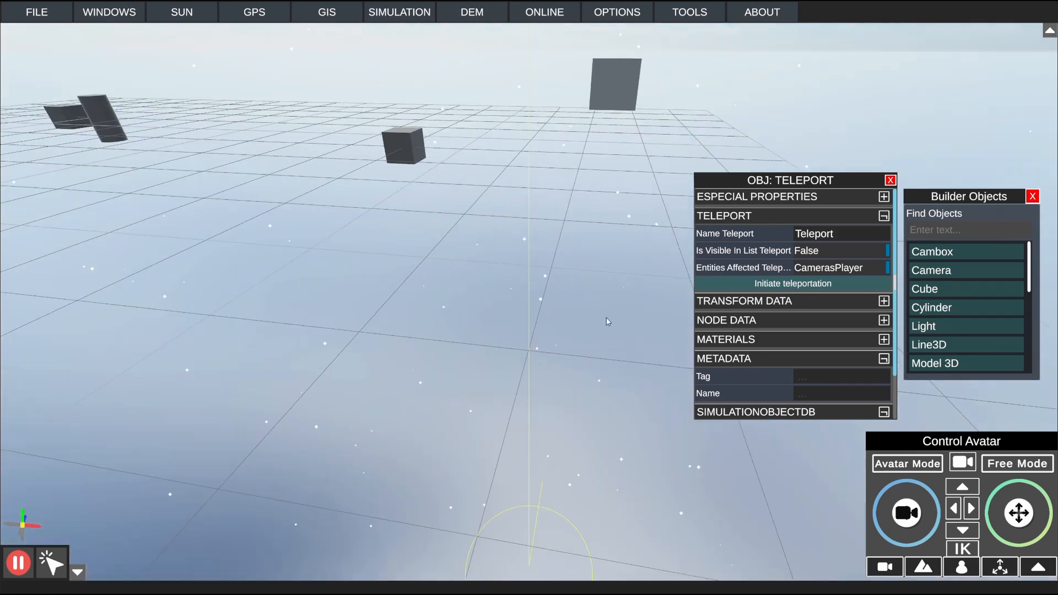
# Step: Set the entities affected by teleportation to Both, then move the camera away and bring it back to the Teleport object
pyautogui.click(805, 273)
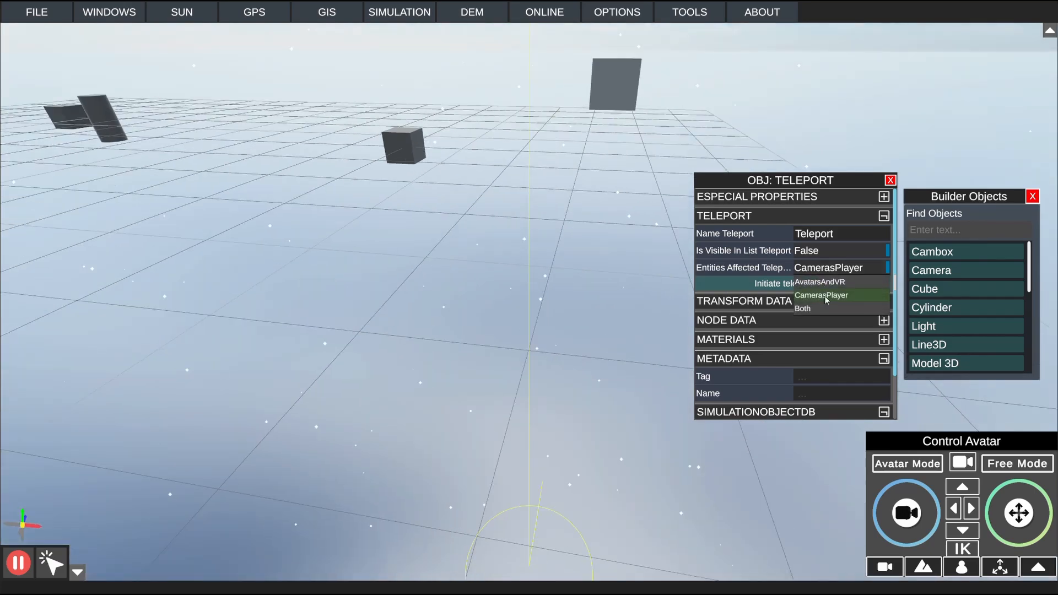
pyautogui.click(815, 311)
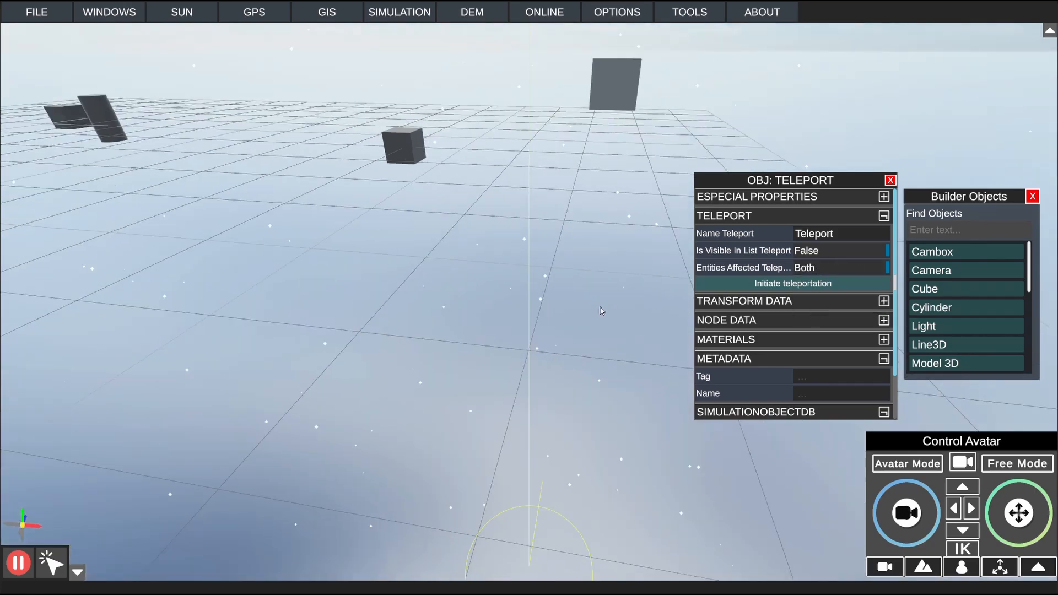
pyautogui.press('s')
pyautogui.moveTo(600, 308); pyautogui.dragTo(628, 302, button='right')
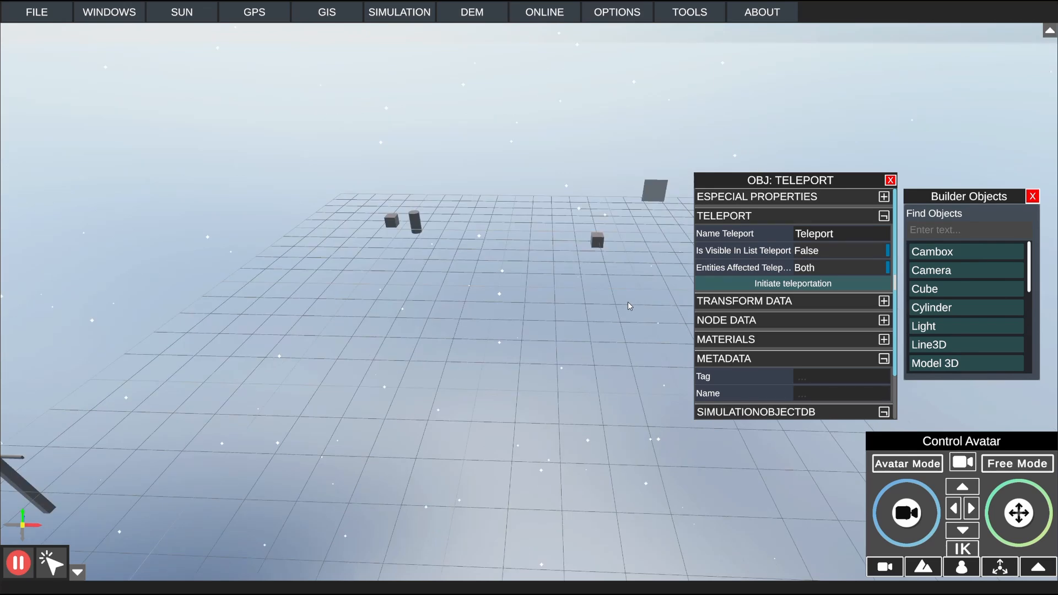
pyautogui.press('f')
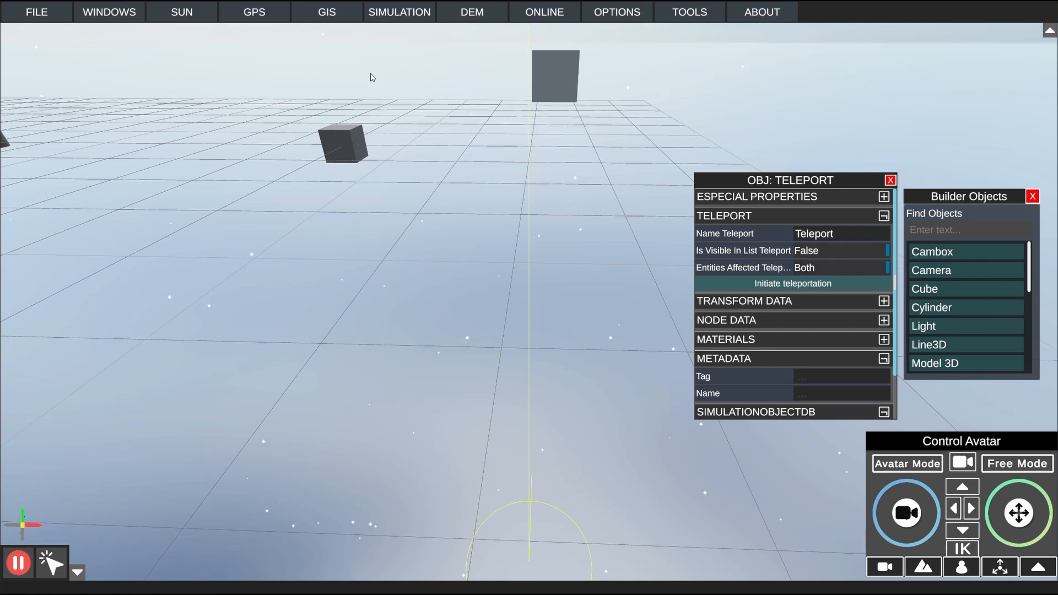
# Step: Stop the simulation, reopen the node window and select the Teleport object to show its script
pyautogui.click(384, 19)
pyautogui.click(28, 562)
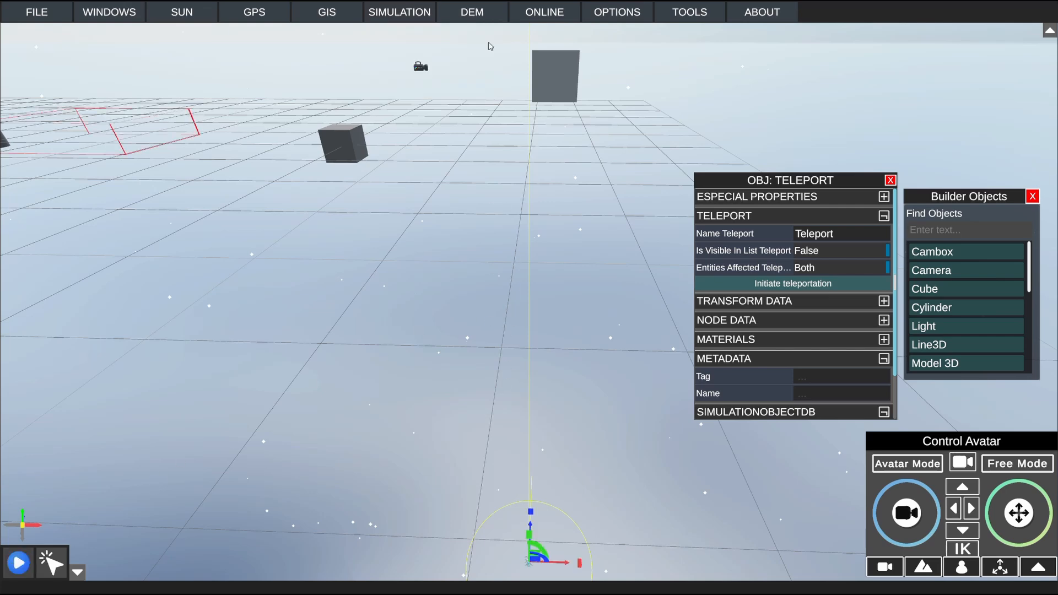
pyautogui.click(409, 16)
pyautogui.click(441, 34)
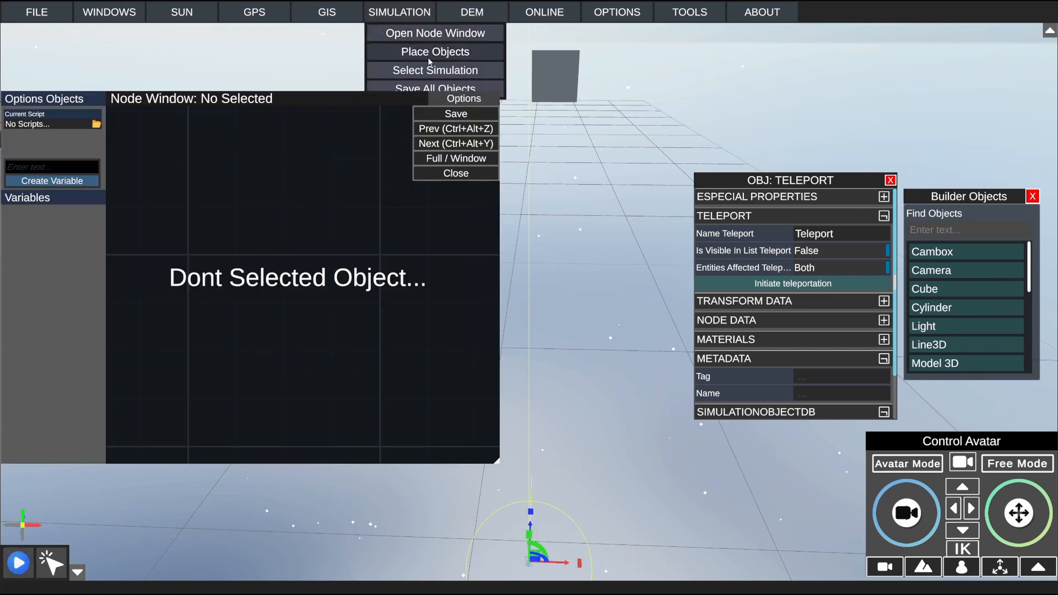
pyautogui.click(592, 364)
pyautogui.click(525, 563)
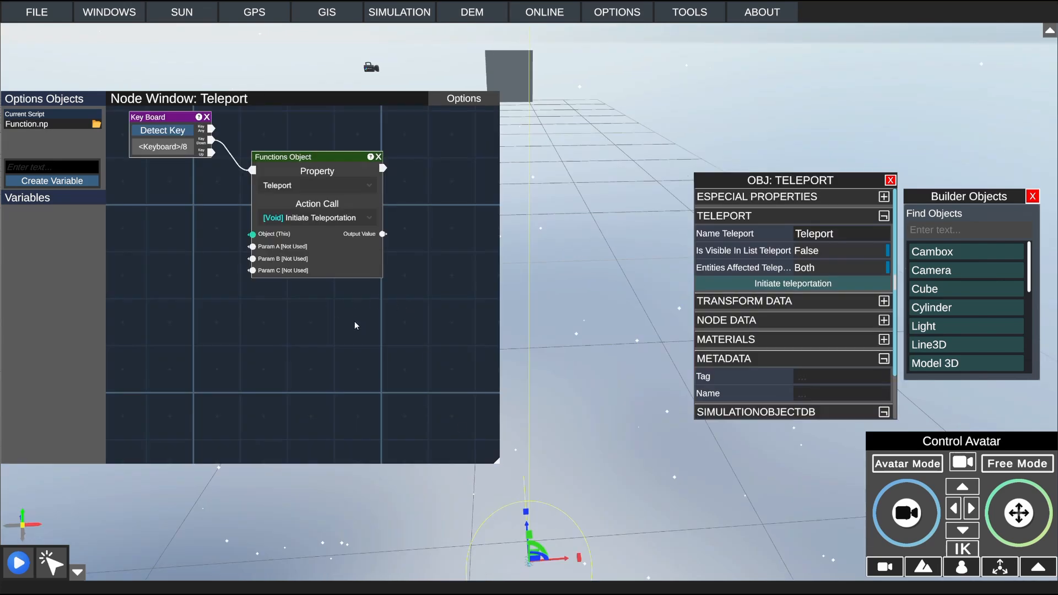
# Step: Review the action calls offered for the Teleport property in the Functions Object node
pyautogui.moveTo(317, 296); pyautogui.dragTo(361, 318, button='middle')
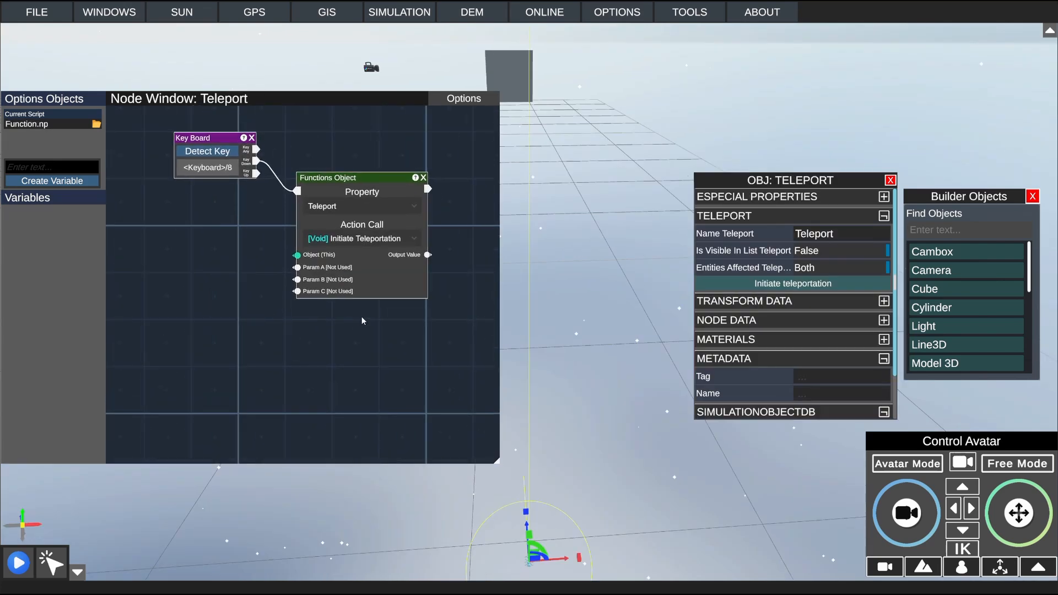
pyautogui.click(352, 239)
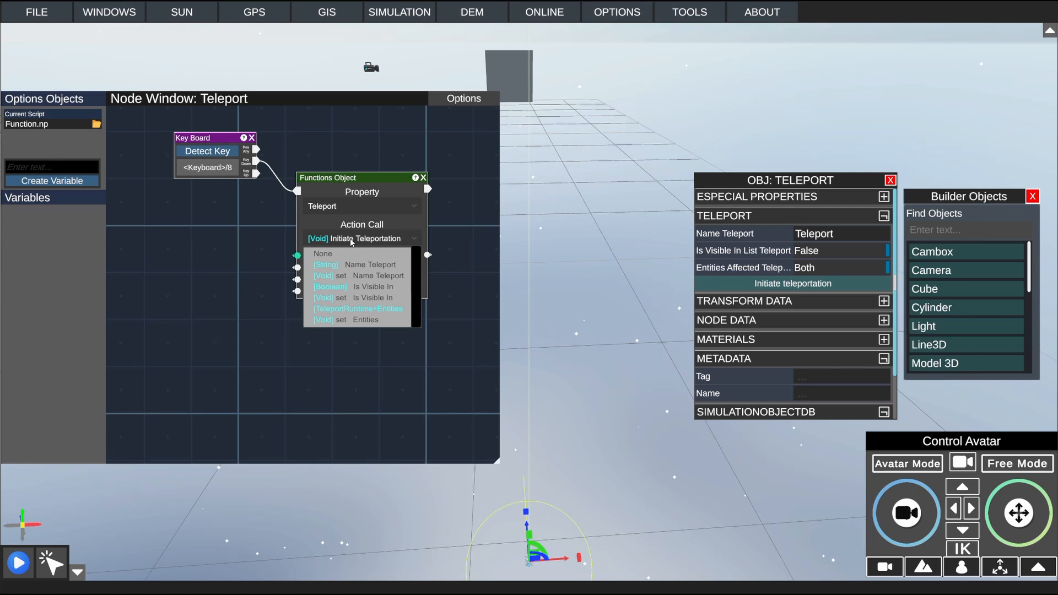
pyautogui.scroll(-2, 369, 284)
pyautogui.scroll(3, 358, 279)
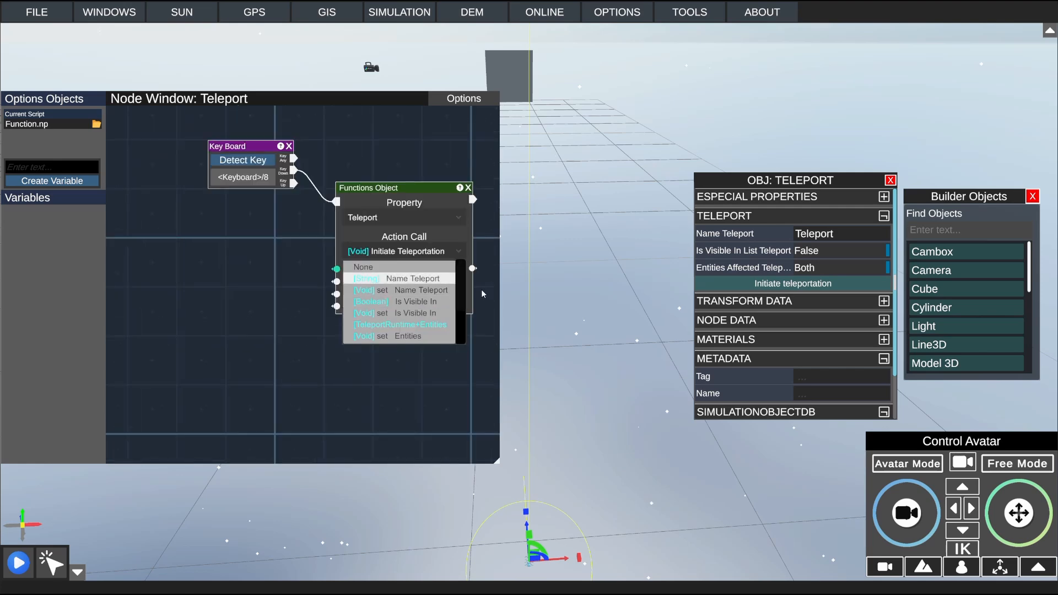
pyautogui.scroll(-3, 459, 285)
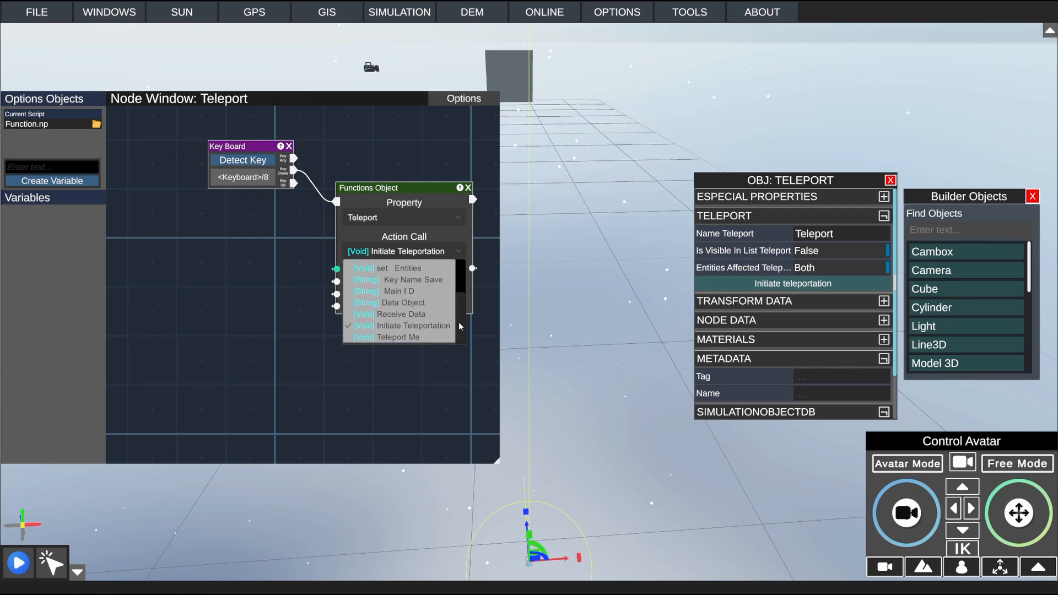
# Step: Set the Functions Object node's property to Node Data and its action call to Set Value Variable
pyautogui.click(409, 221)
pyautogui.click(409, 220)
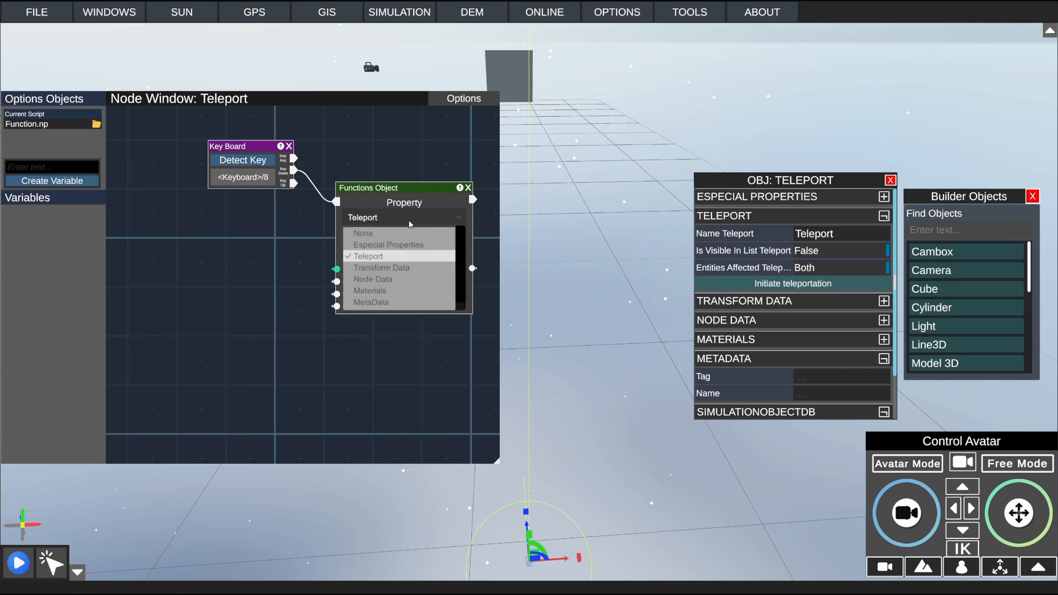
pyautogui.click(397, 279)
pyautogui.click(390, 255)
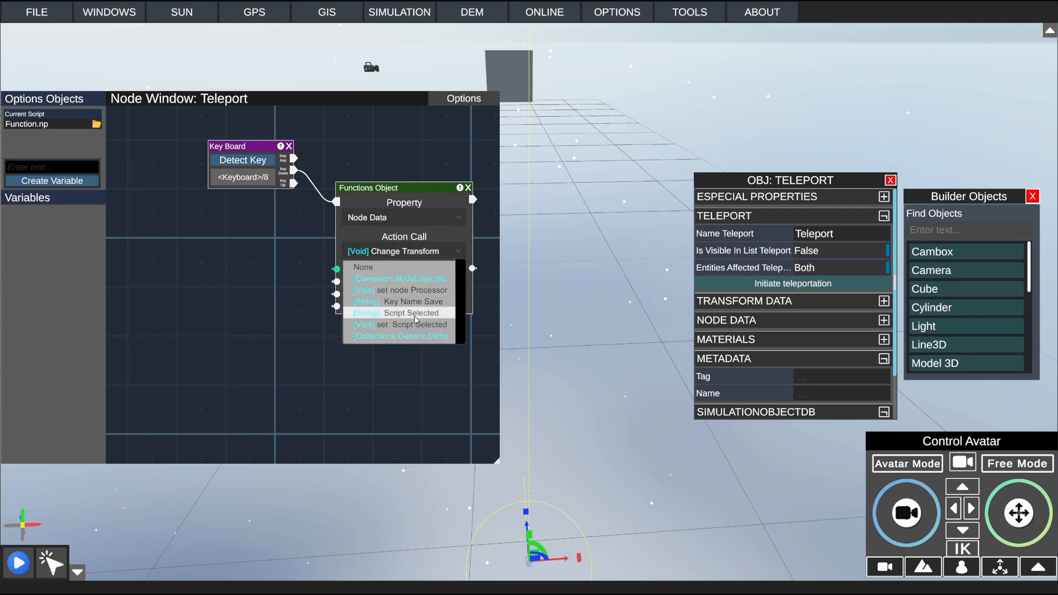
pyautogui.scroll(1, 488, 316)
pyautogui.moveTo(488, 314); pyautogui.dragTo(488, 313)
pyautogui.click(466, 302)
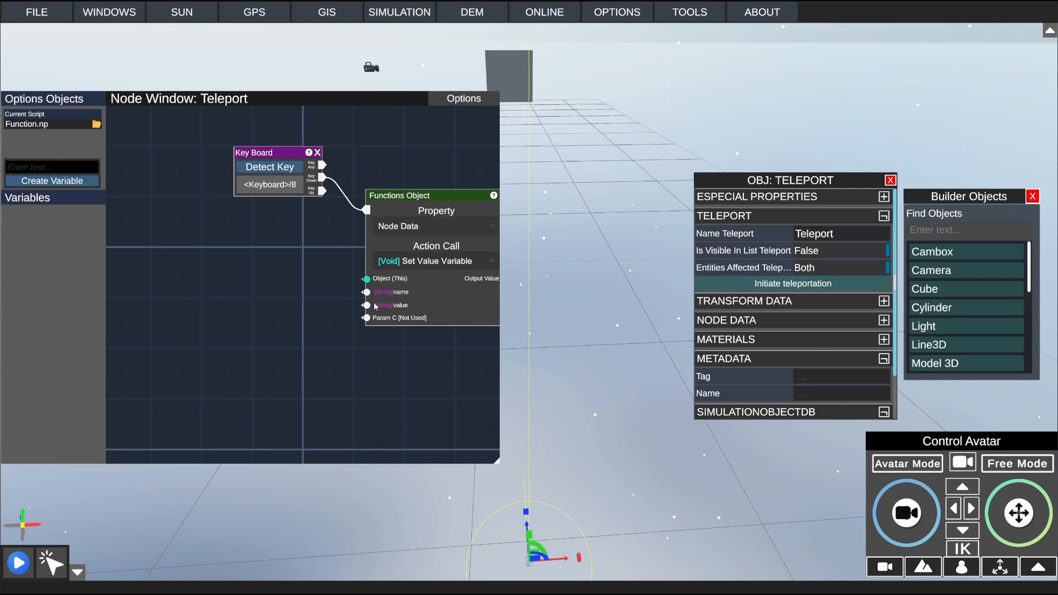
# Step: Change the Functions Object node's action call to Get Value Variable, keeping the Node Data property
pyautogui.click(416, 262)
pyautogui.scroll(-1, 419, 305)
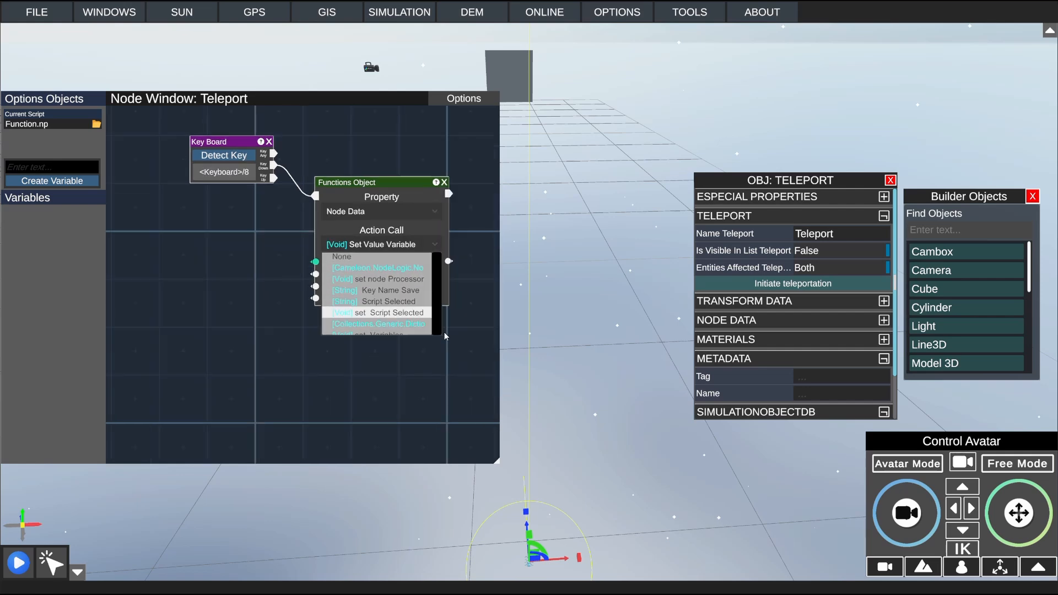
pyautogui.moveTo(438, 275); pyautogui.dragTo(438, 299)
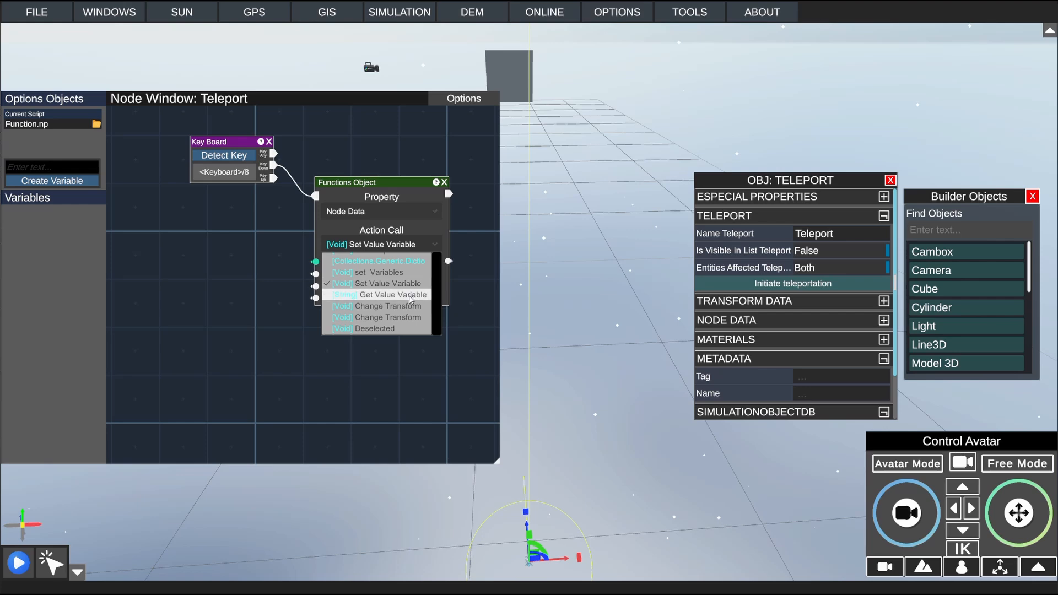
pyautogui.click(411, 295)
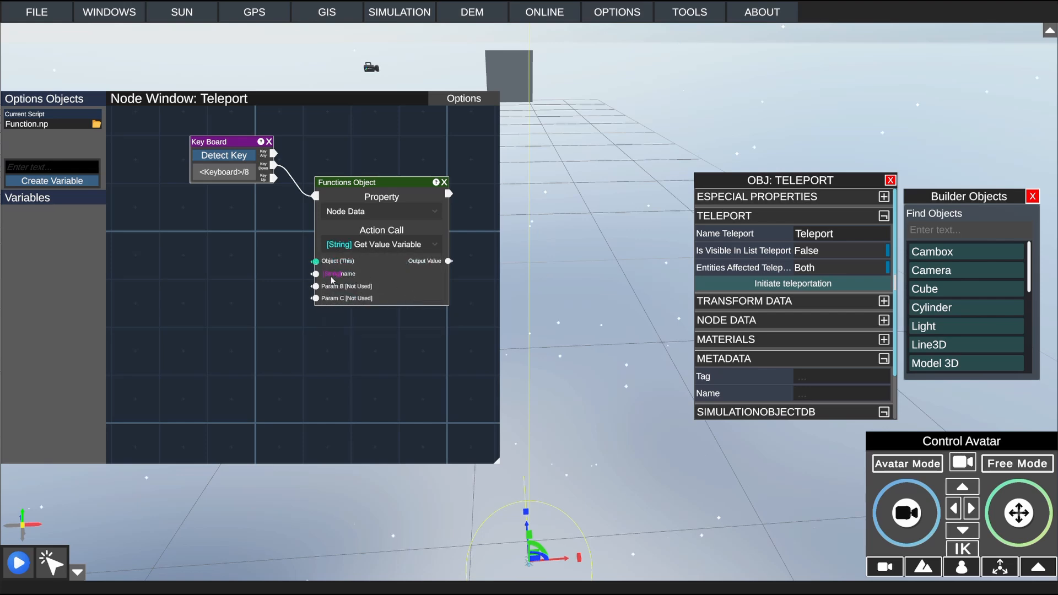
pyautogui.moveTo(409, 185); pyautogui.dragTo(395, 195)
pyautogui.moveTo(449, 276); pyautogui.dragTo(417, 288)
pyautogui.moveTo(365, 208); pyautogui.dragTo(371, 214)
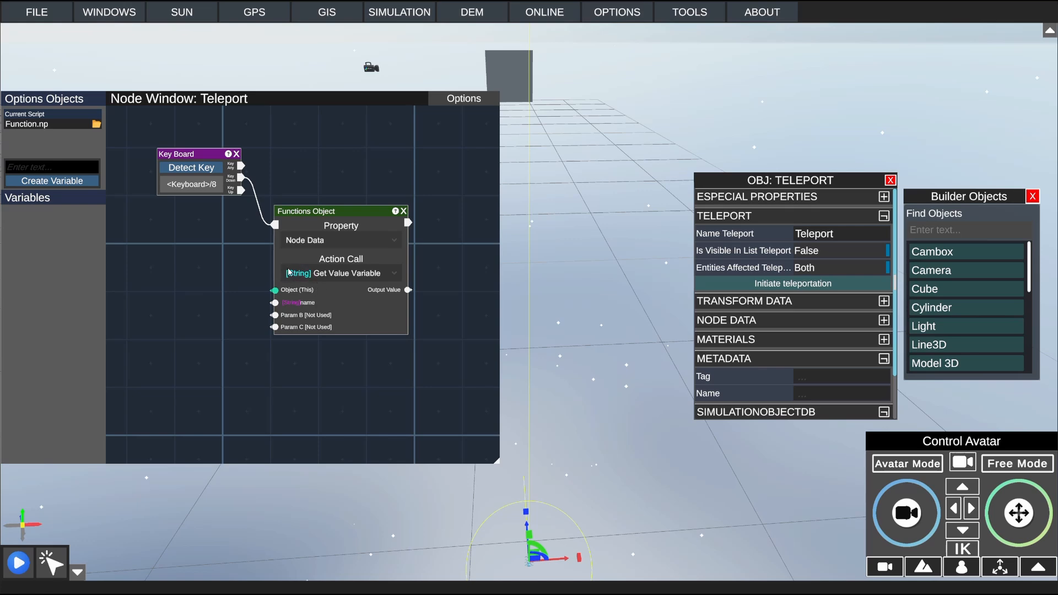
# Step: Switch the Node Data action call to the entry of type Cameleon.NodeLogic.Node
pyautogui.click(337, 276)
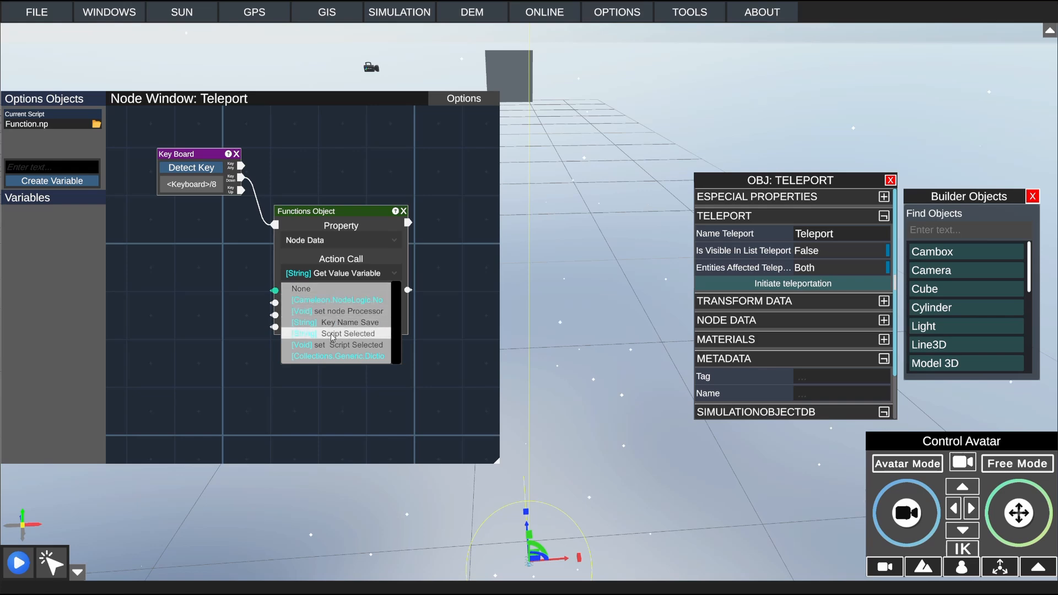
pyautogui.scroll(-1, 327, 324)
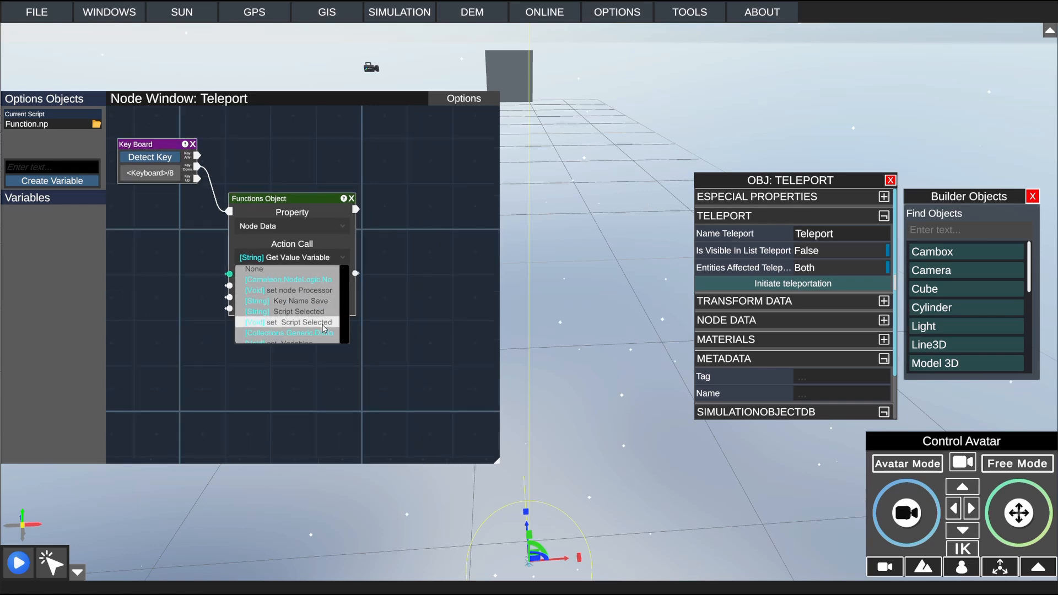
pyautogui.scroll(1, 327, 326)
pyautogui.moveTo(414, 309)
pyautogui.mouseDown()
pyautogui.moveTo(406, 359)
pyautogui.moveTo(404, 304)
pyautogui.mouseUp()
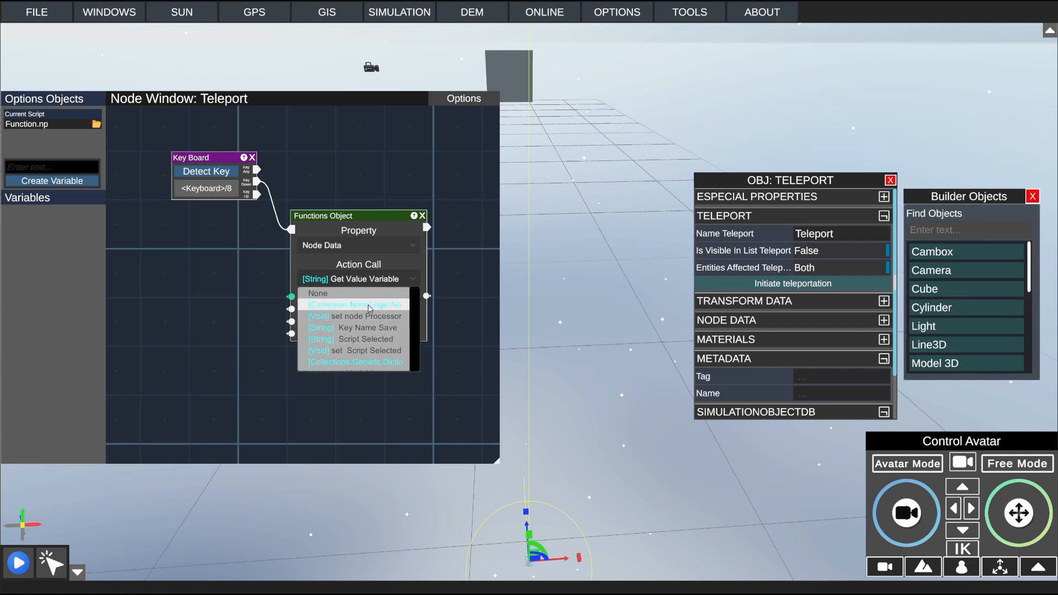
pyautogui.click(368, 306)
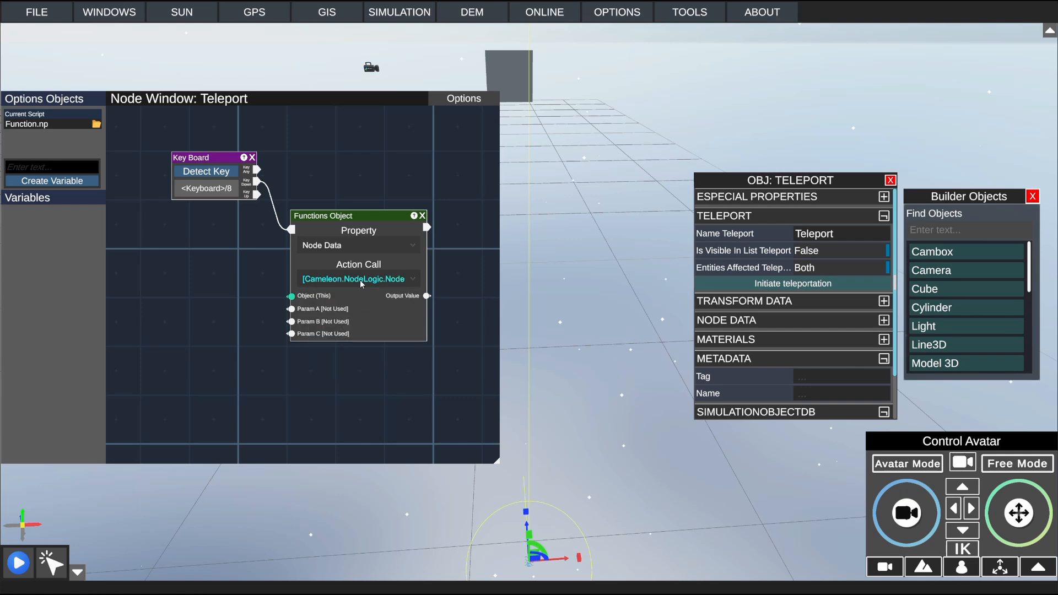
# Step: Set the Functions Object node's property to Especial Properties
pyautogui.click(395, 282)
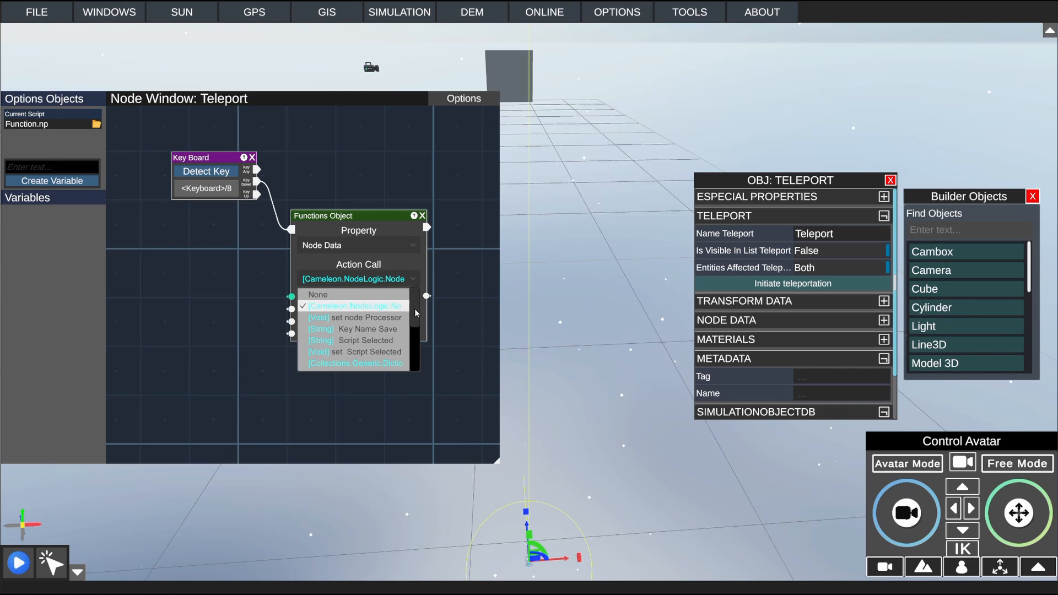
pyautogui.moveTo(412, 306); pyautogui.dragTo(409, 283)
pyautogui.click(366, 245)
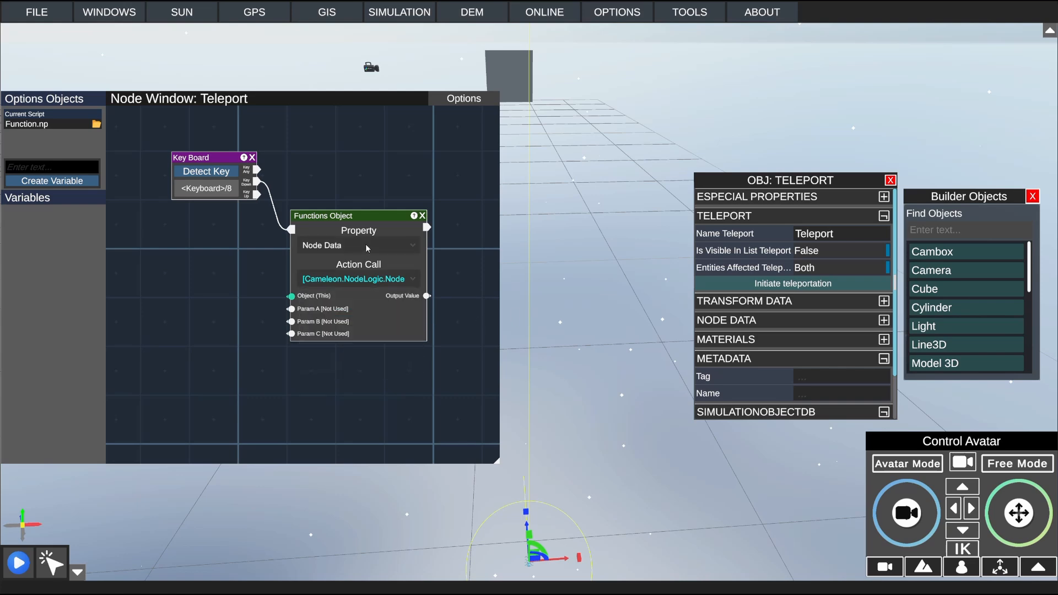
pyautogui.click(368, 247)
pyautogui.click(342, 273)
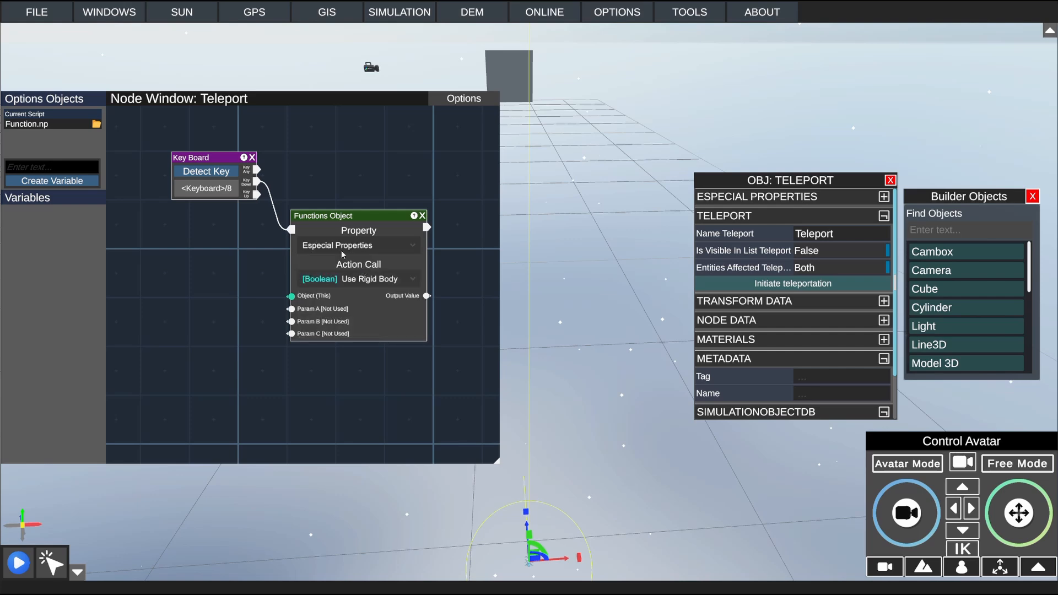
# Step: Look through the full list of action calls for Especial Properties in the Functions Object node
pyautogui.click(367, 280)
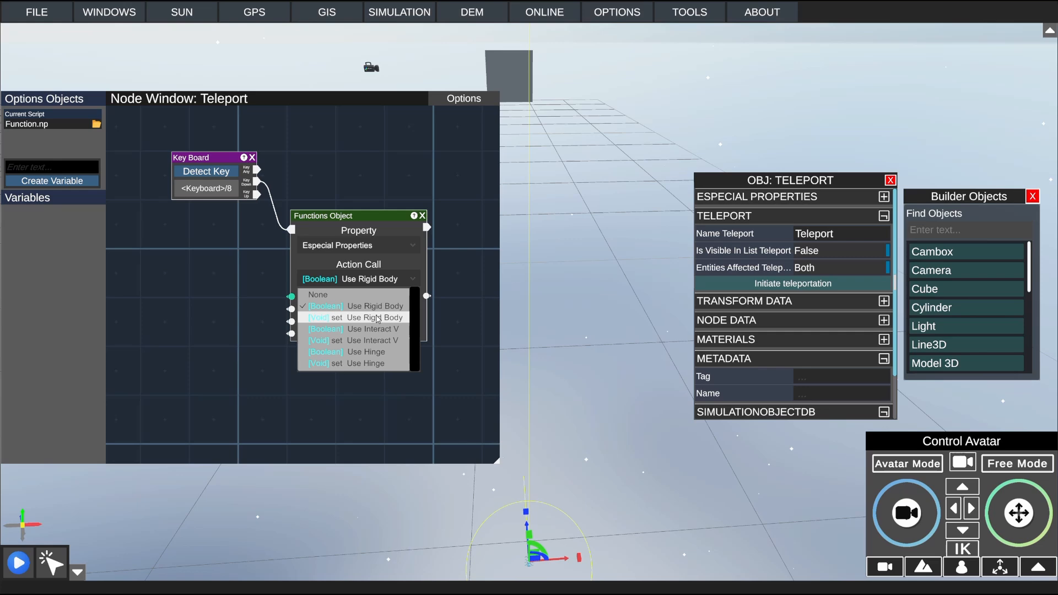
pyautogui.scroll(-1, 378, 320)
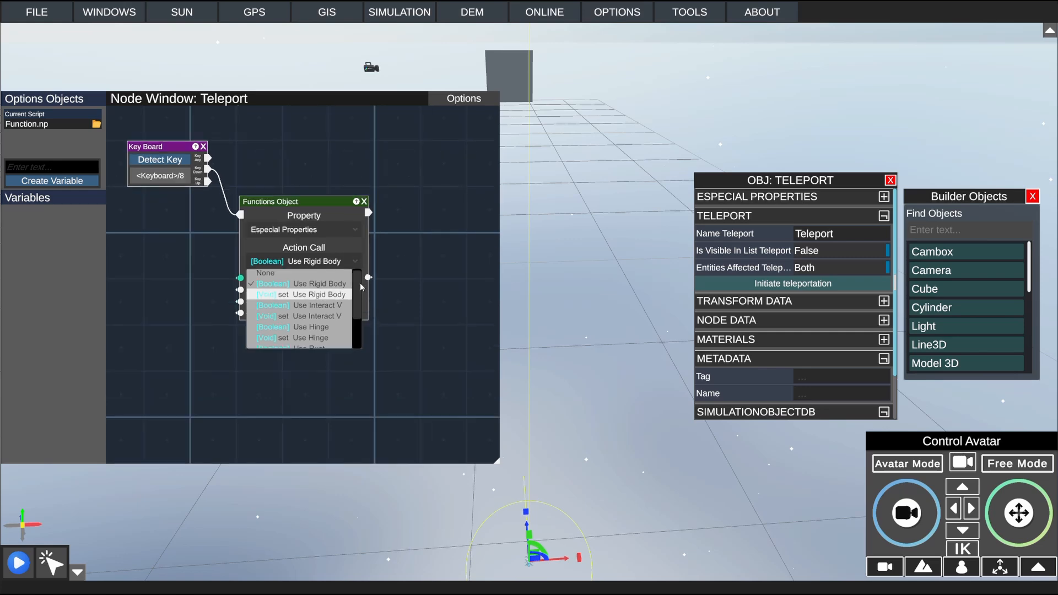
pyautogui.scroll(-2, 362, 301)
pyautogui.scroll(-2, 361, 308)
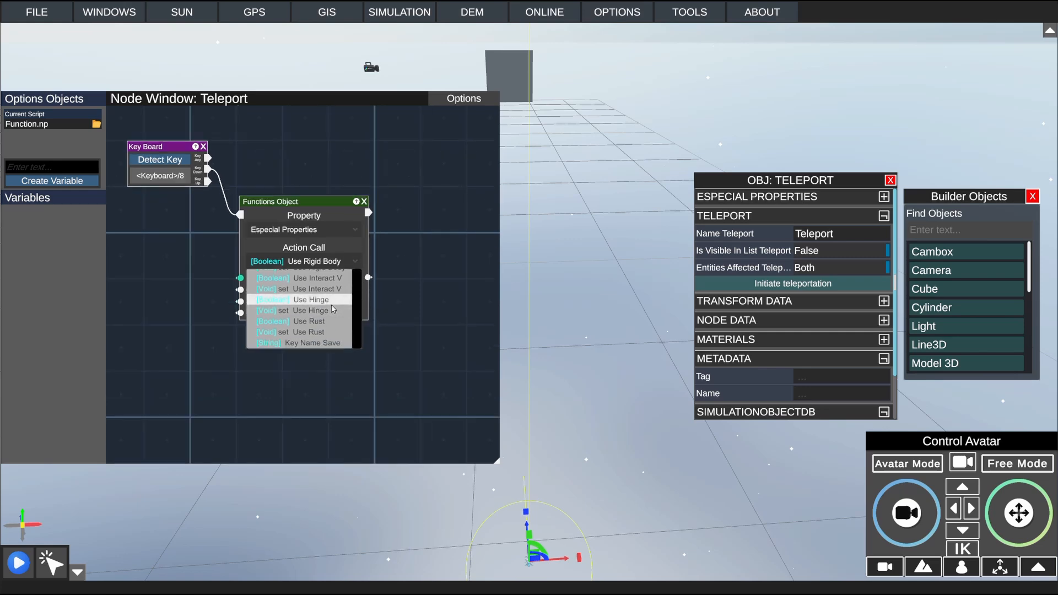
pyautogui.scroll(-1, 360, 319)
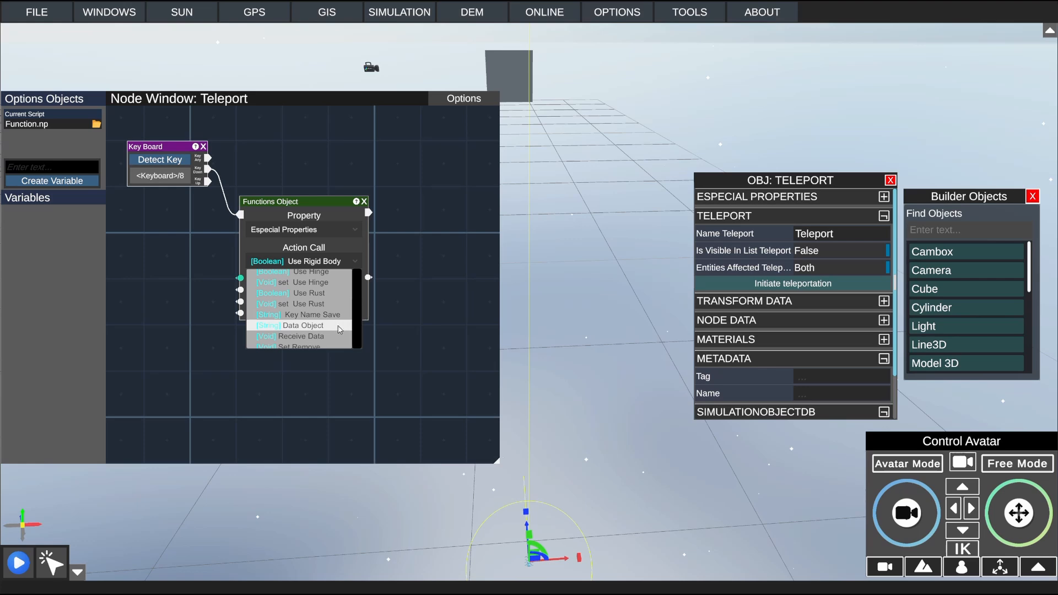
pyautogui.click(343, 265)
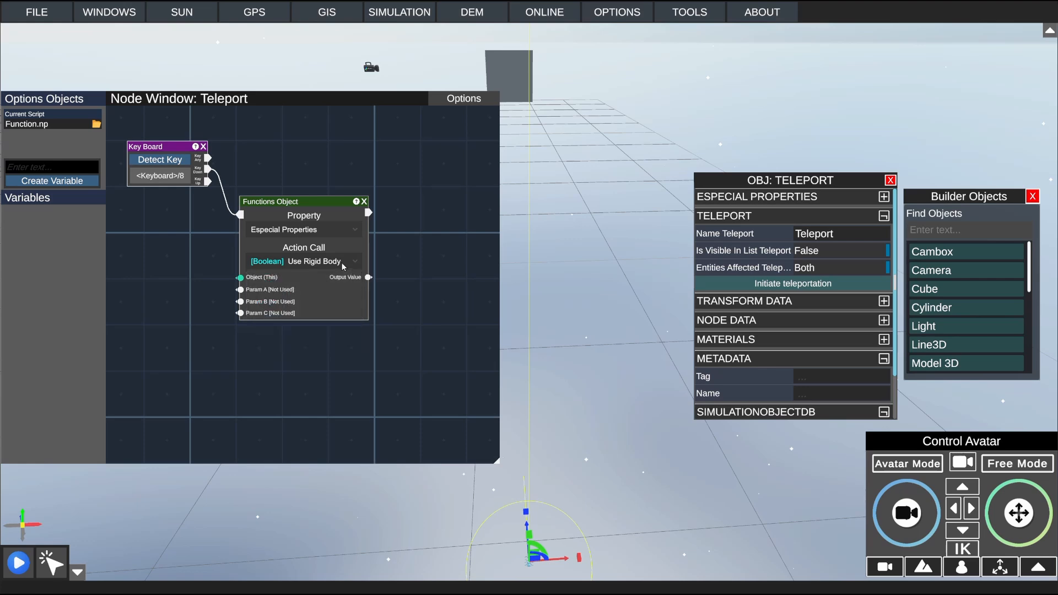
pyautogui.click(343, 263)
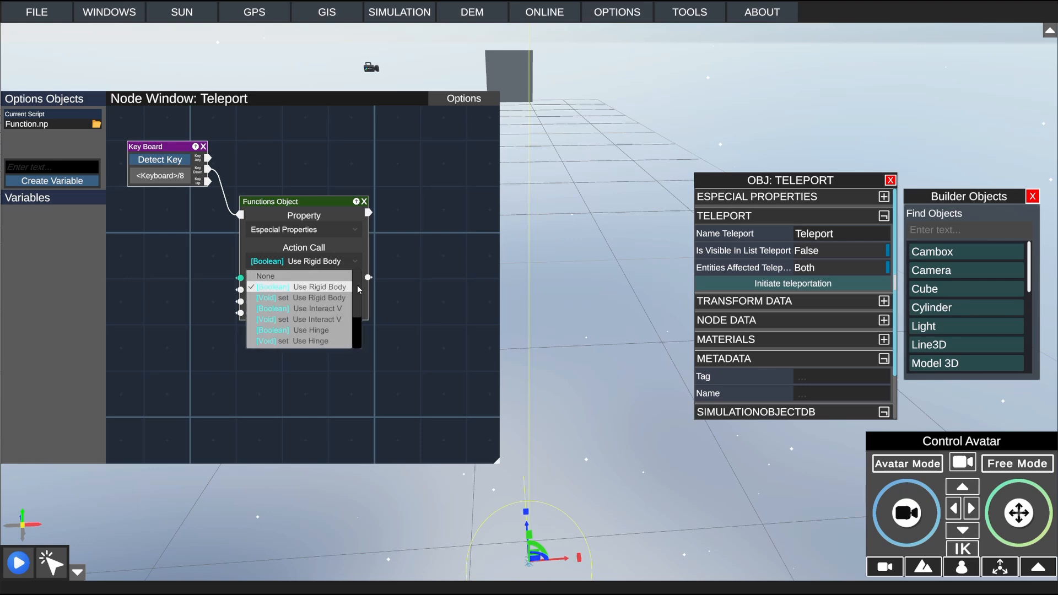
pyautogui.moveTo(357, 286); pyautogui.dragTo(358, 320)
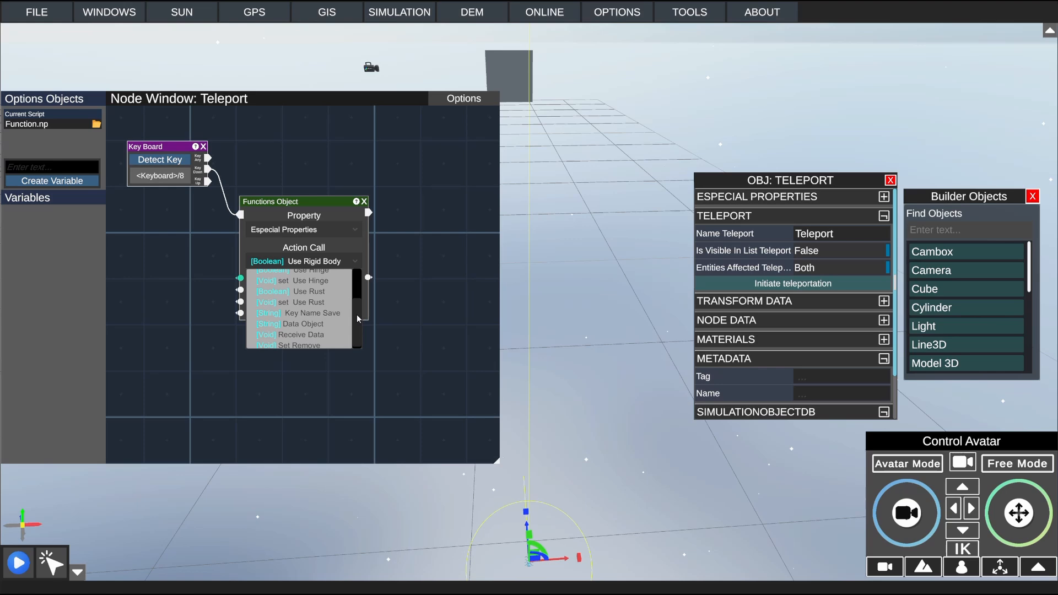
# Step: Set the Functions Object node's property to MetaData
pyautogui.click(324, 236)
pyautogui.click(332, 234)
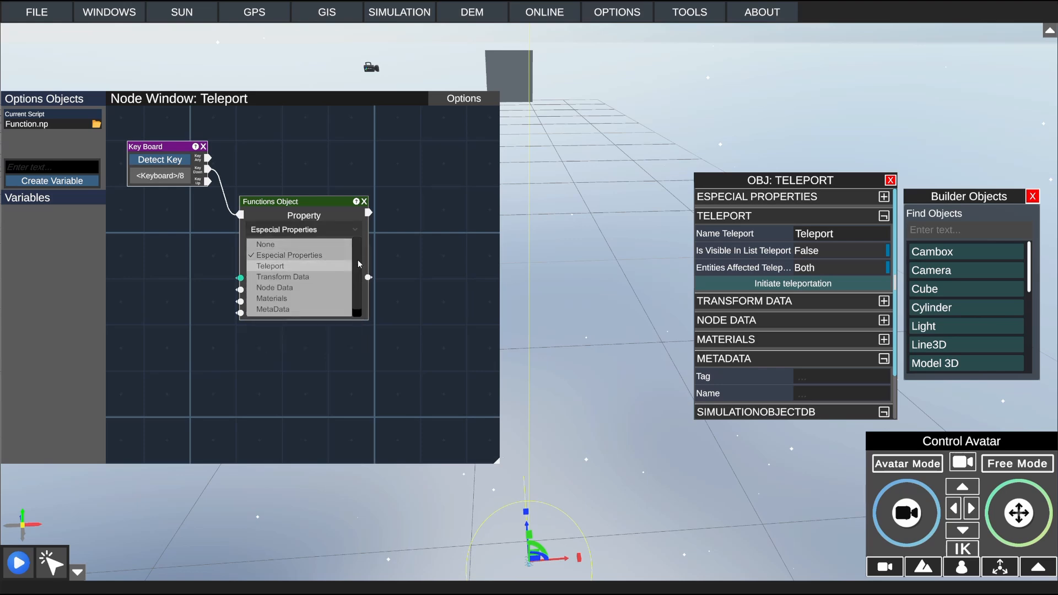
pyautogui.click(271, 299)
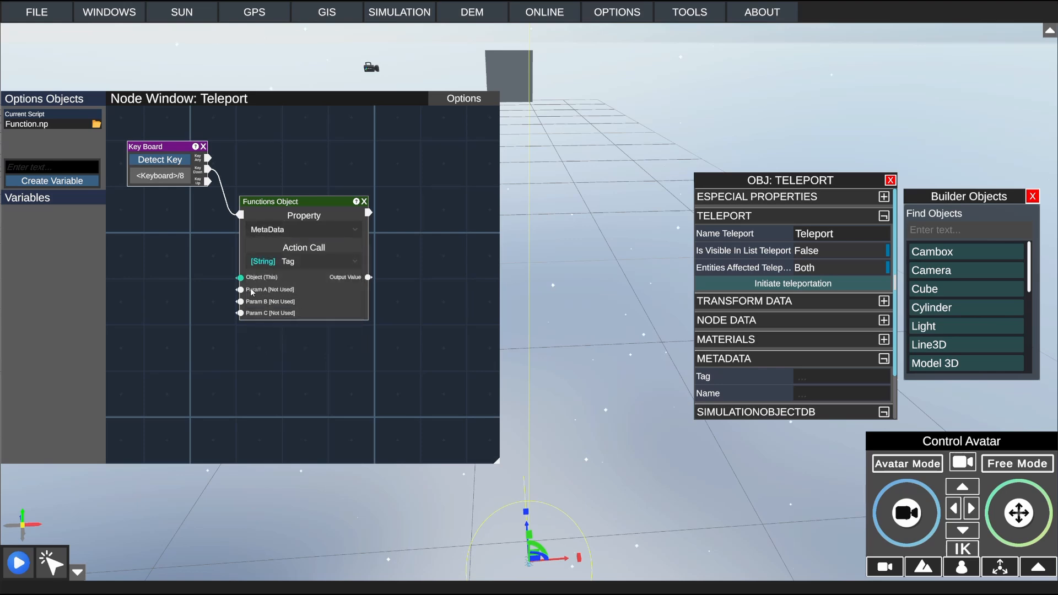